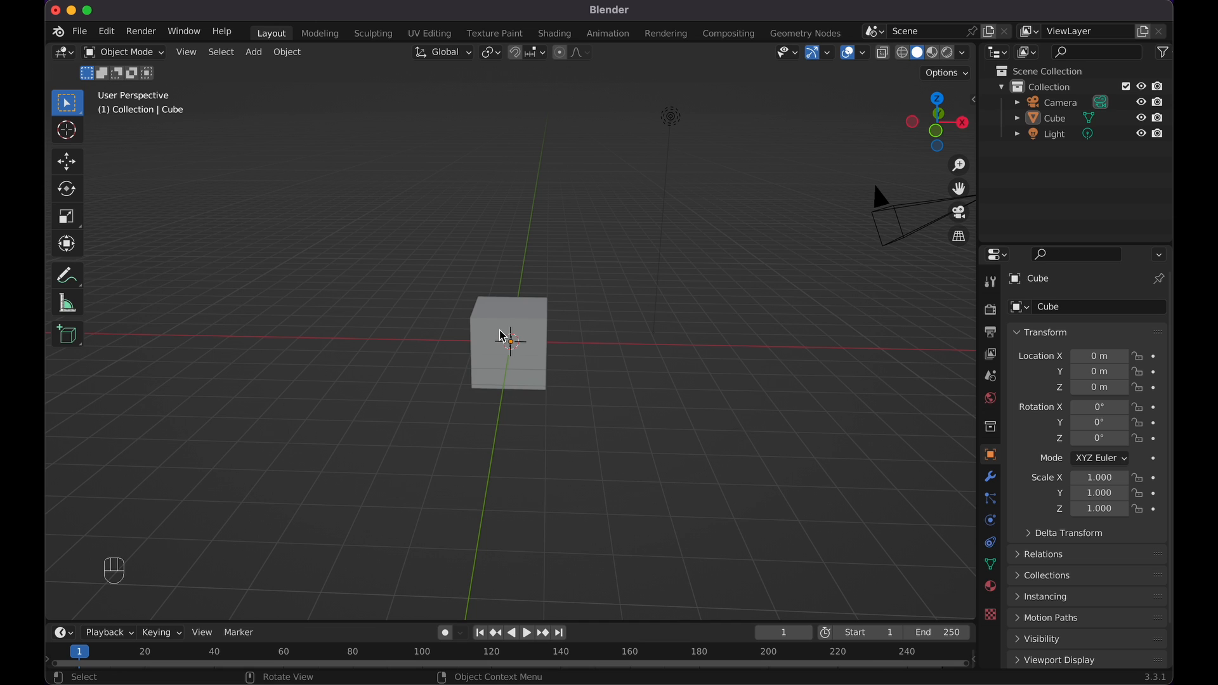
Delete the default cube from the scene
left_click(503, 338)
key("x")
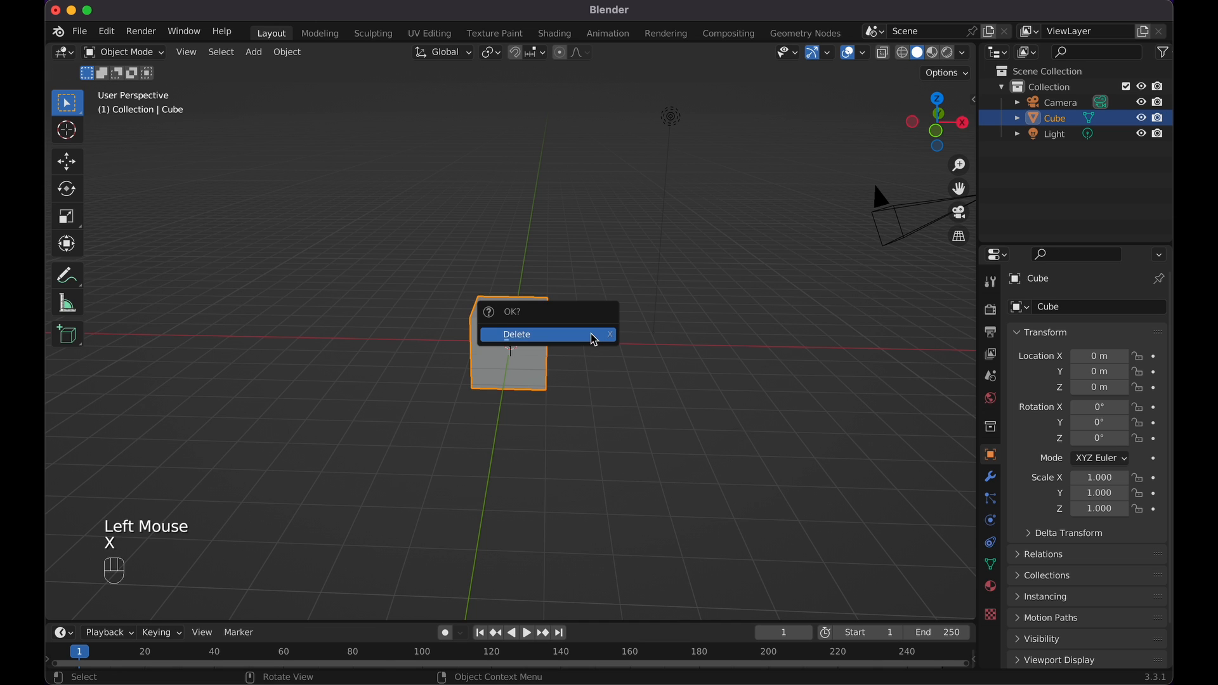
left_click(595, 341)
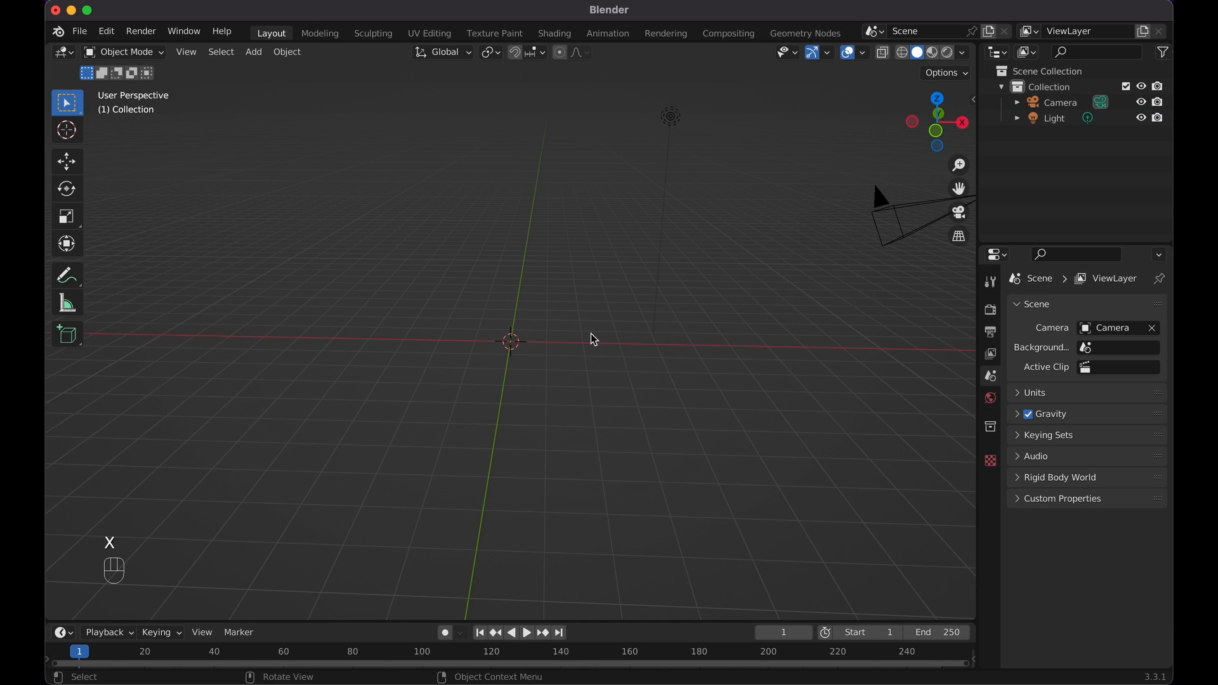
Align the viewport to the front orthographic view and start adding a reference image
key("KP_1")
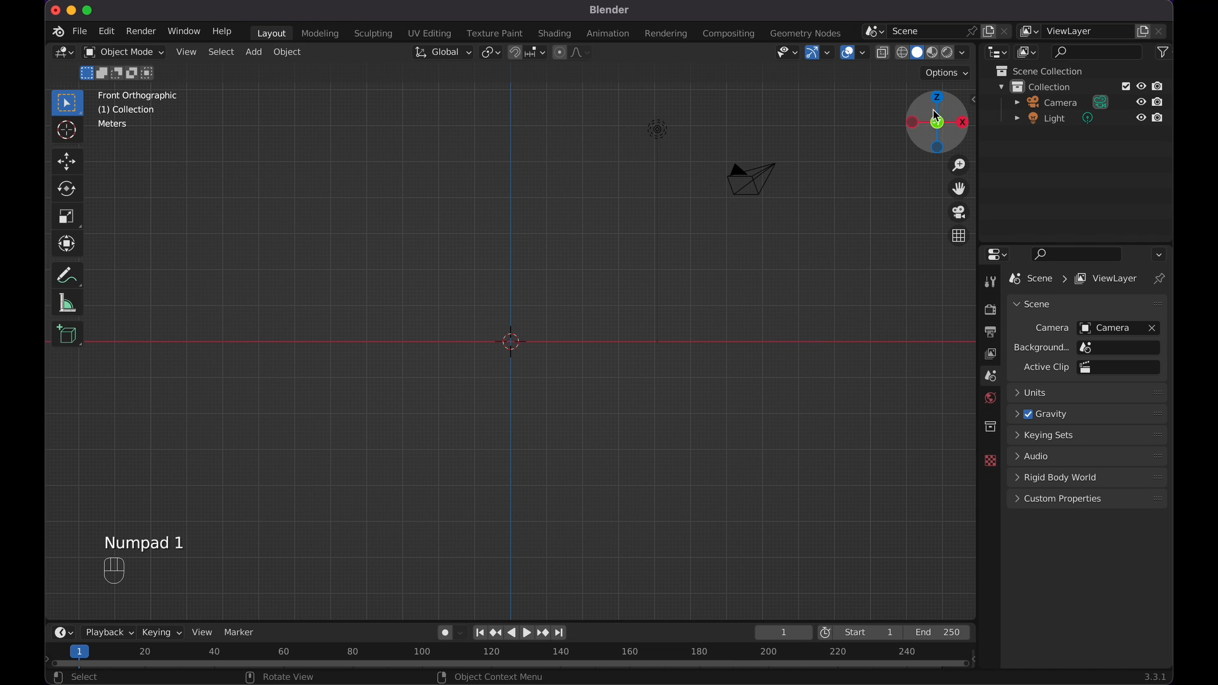
left_click(942, 127)
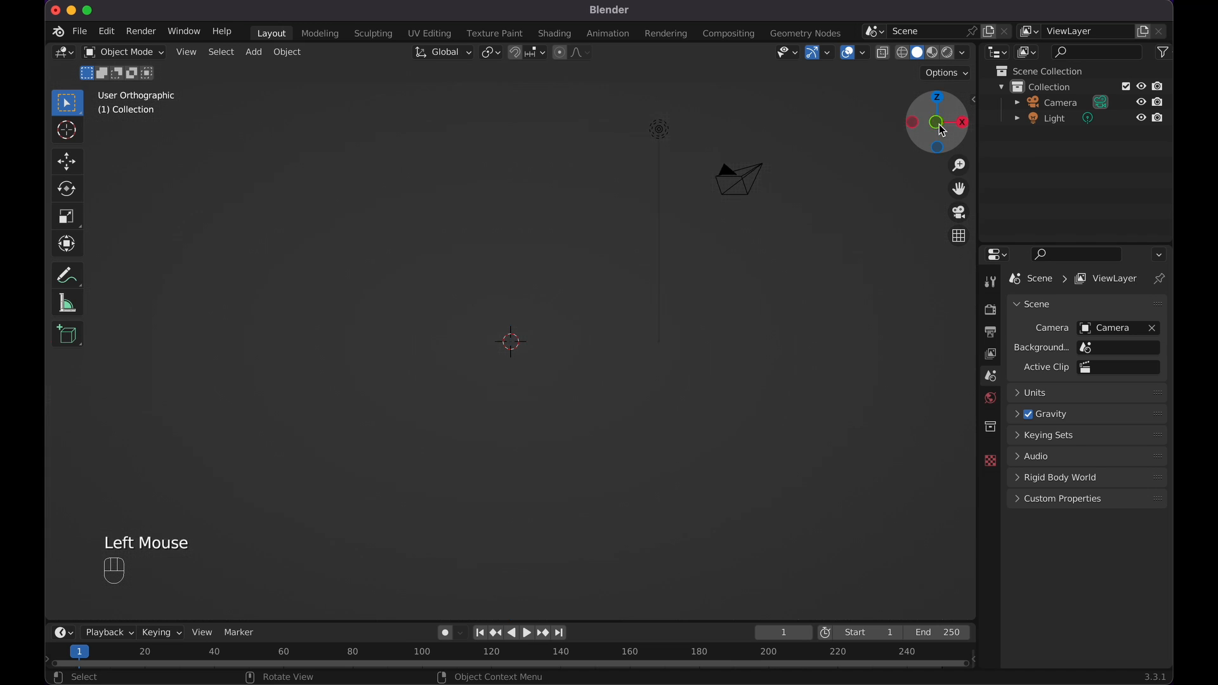
left_click(937, 127)
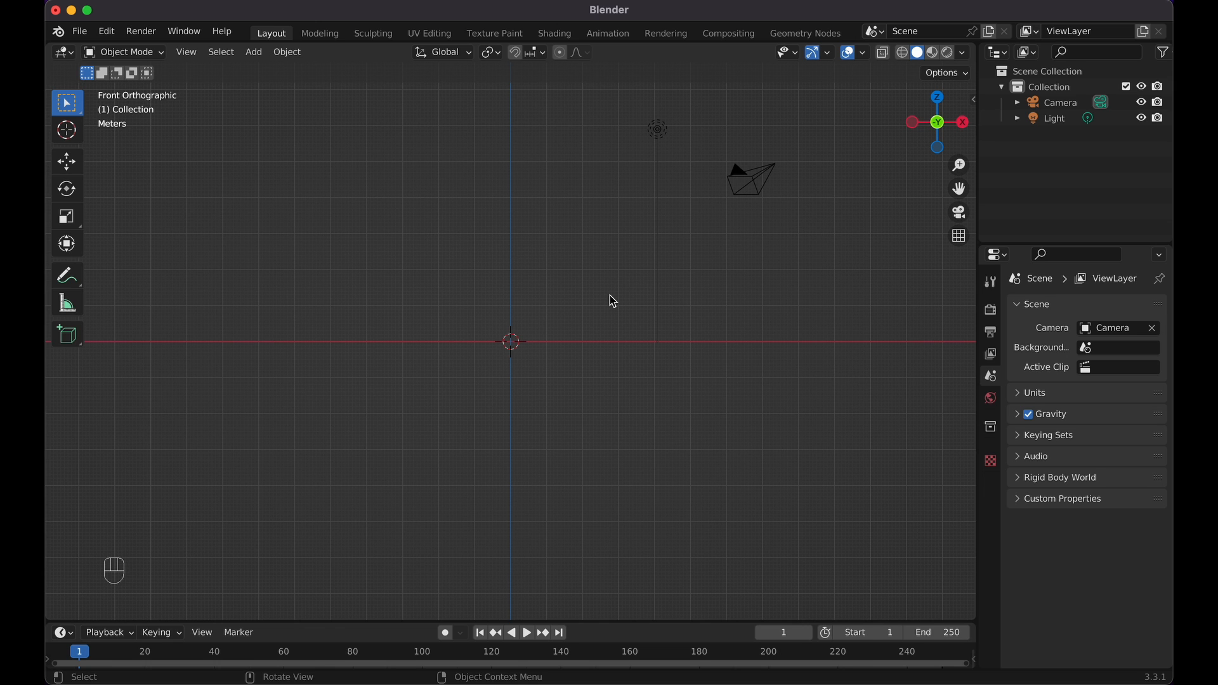
key("shift+a")
mouse_move(611, 296)
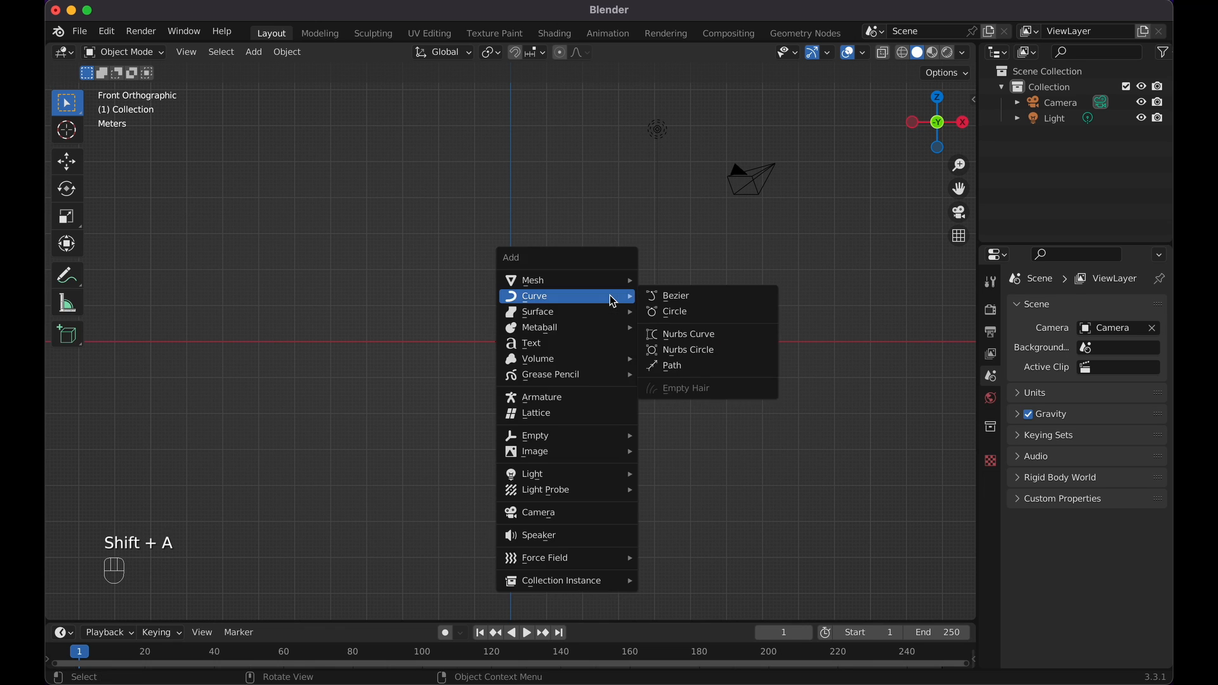
mouse_move(599, 451)
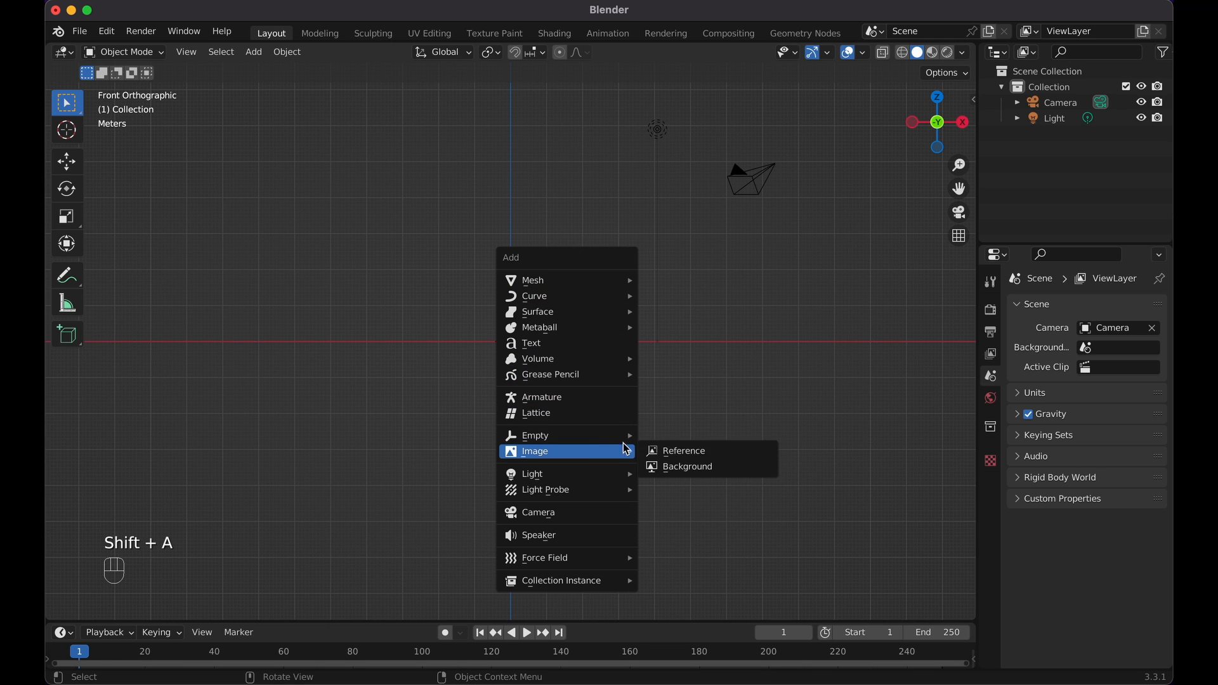
left_click(673, 452)
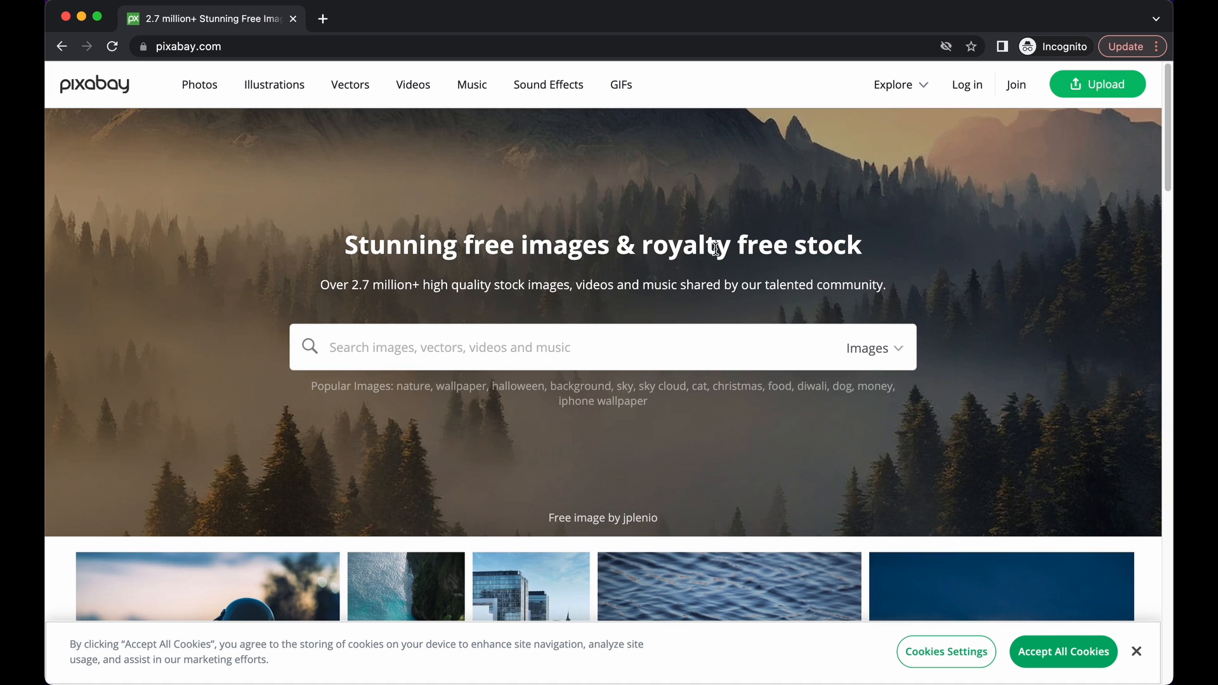
Search Pixabay for "lion" and restrict the results to illustrations
left_click(546, 347)
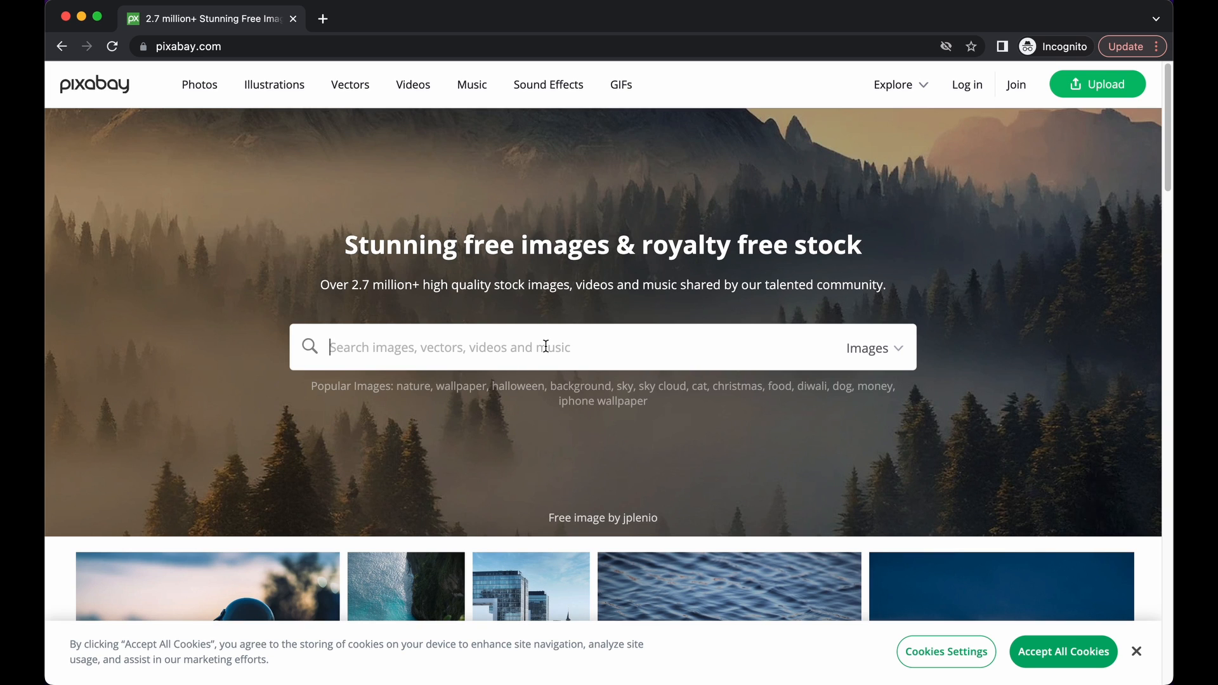
type("lion")
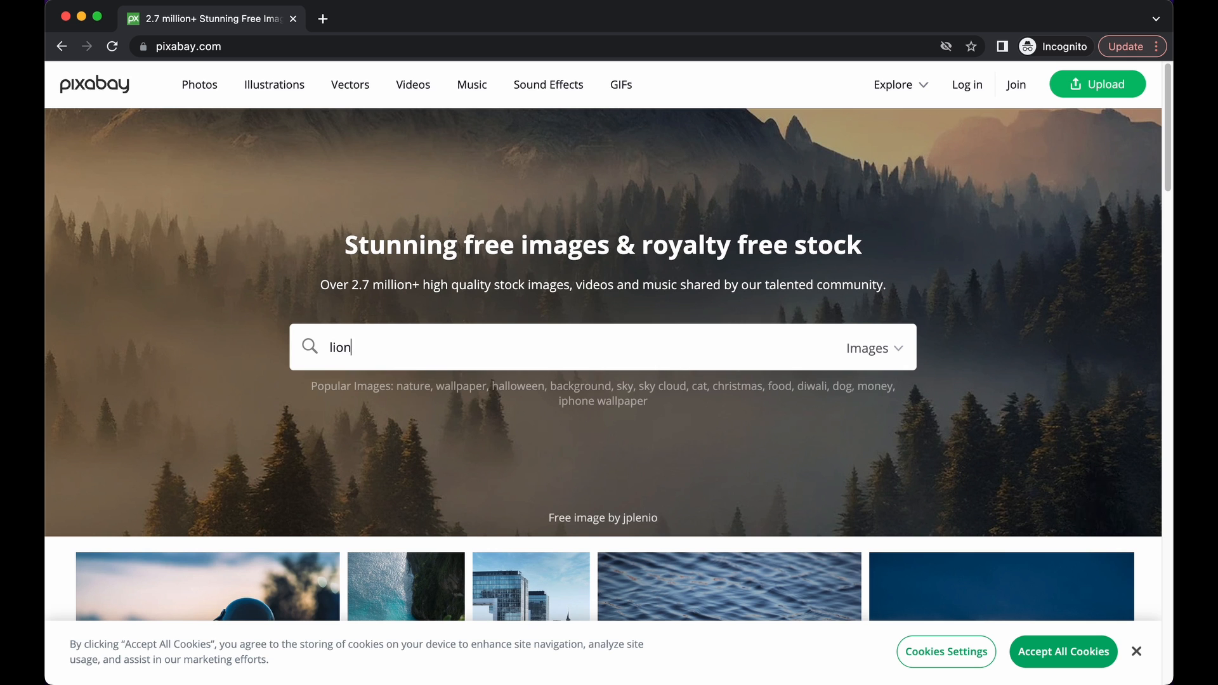
key("Return")
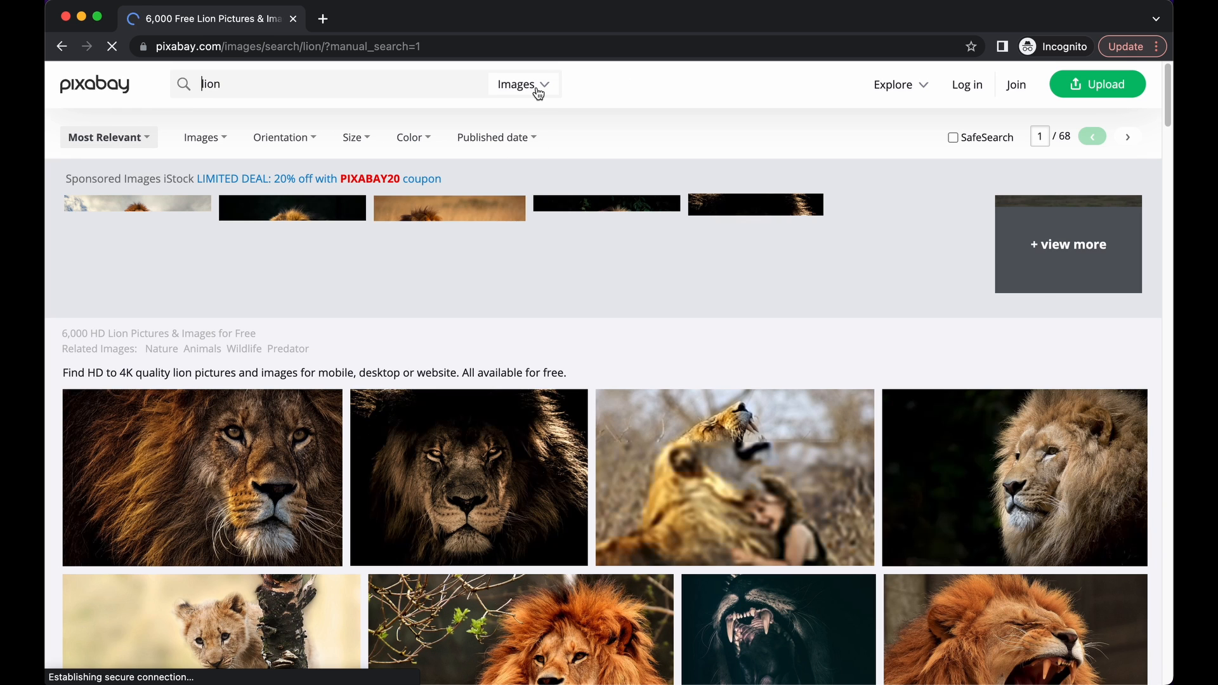
left_click(538, 89)
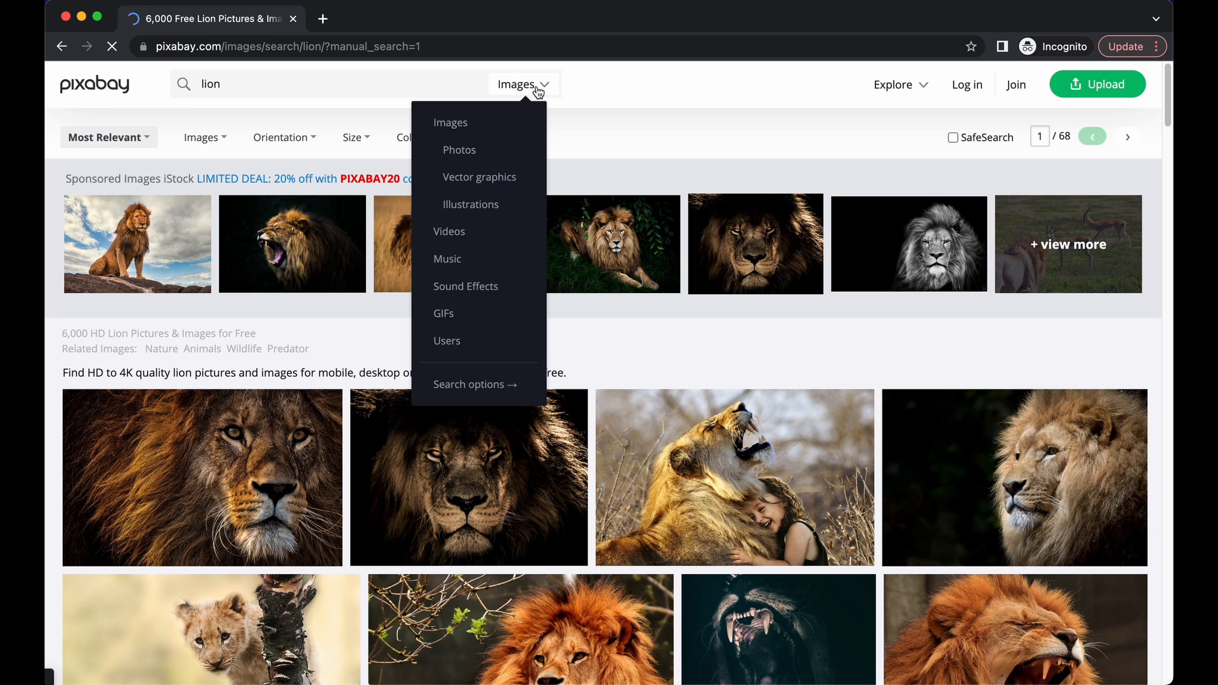
left_click(484, 206)
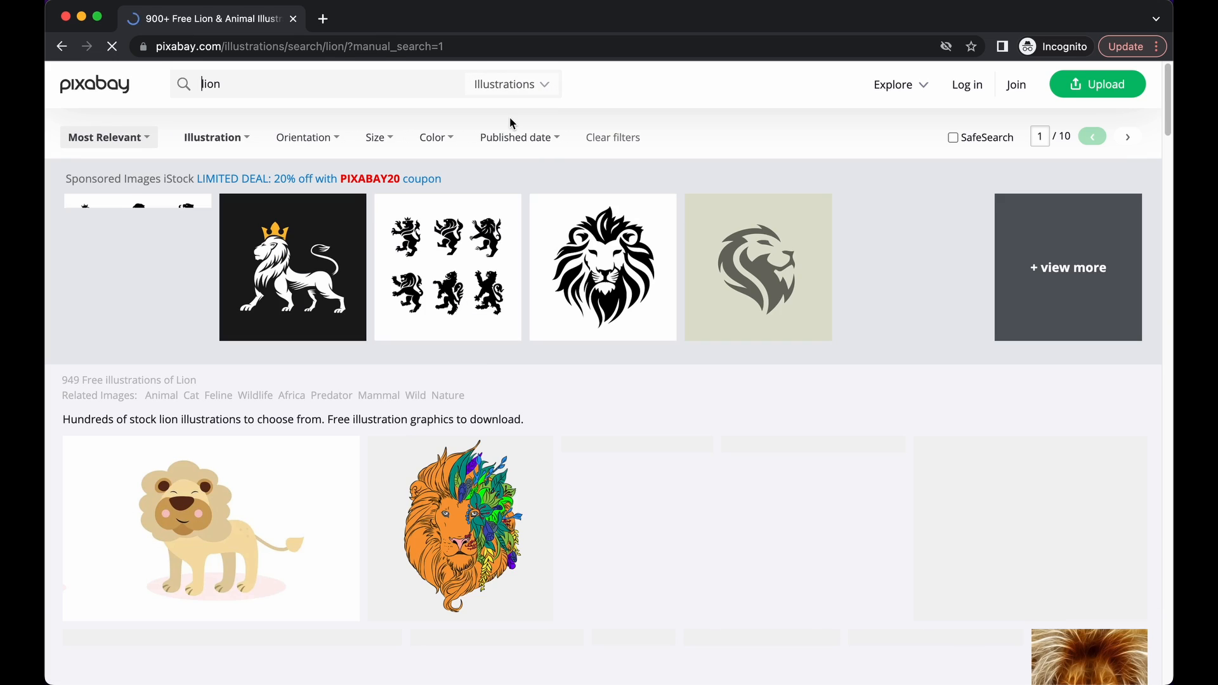
Find the side-view walking yellow lion with a black mane and open its free download options
scroll(596, 286, "down", 10)
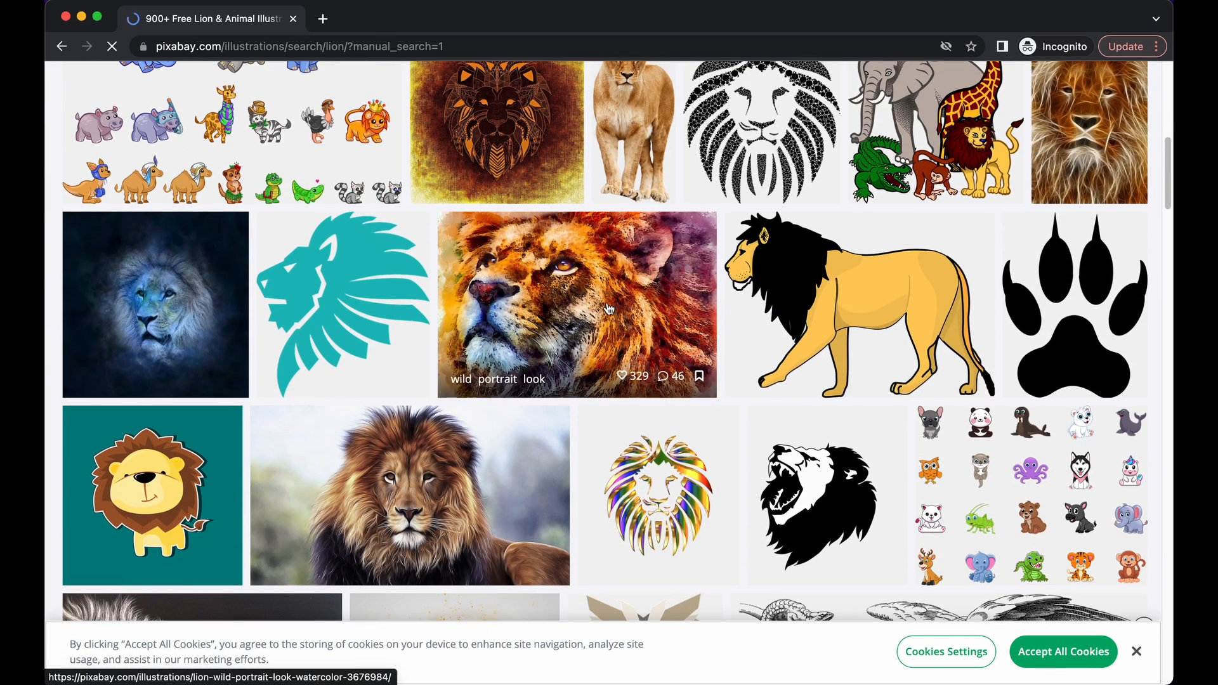
left_click(838, 294)
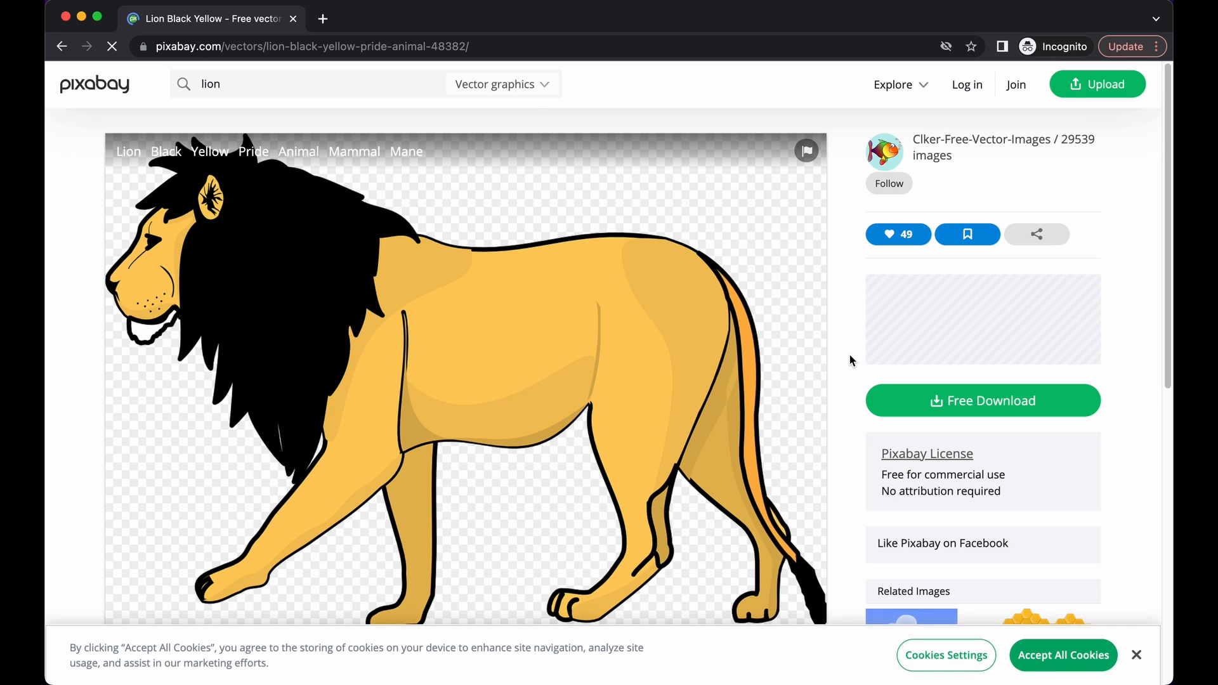
left_click(902, 404)
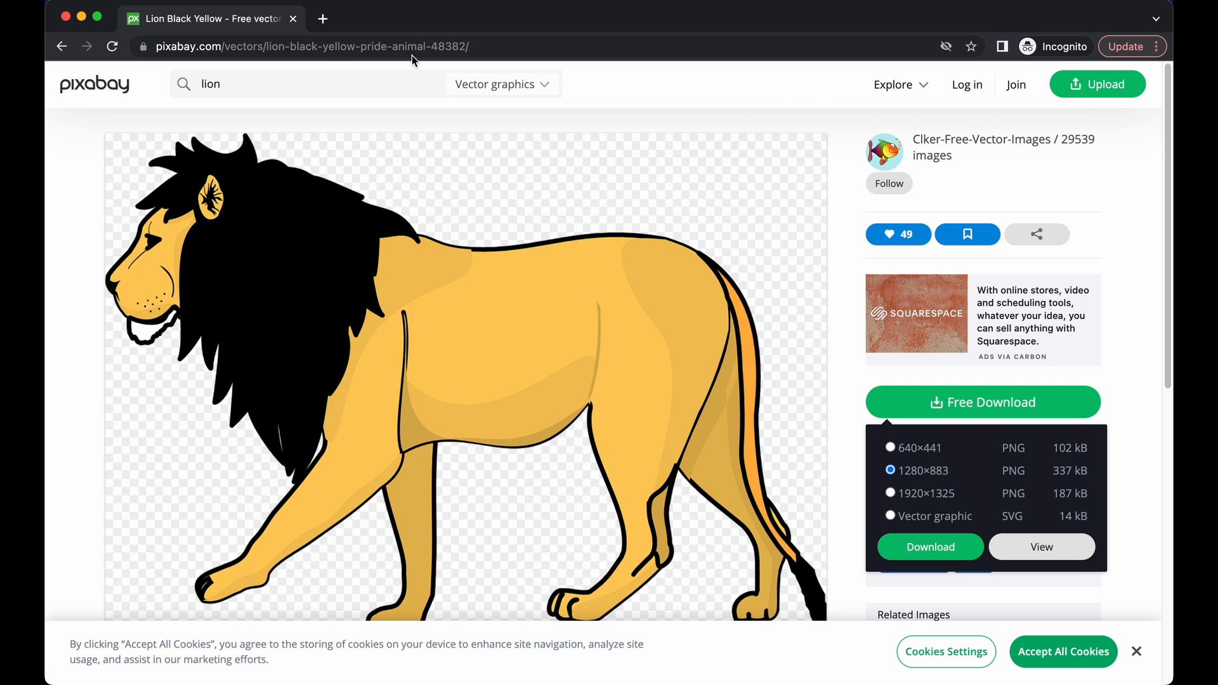
Return to the lion illustration results, look over them and switch back to Blender
left_click(64, 47)
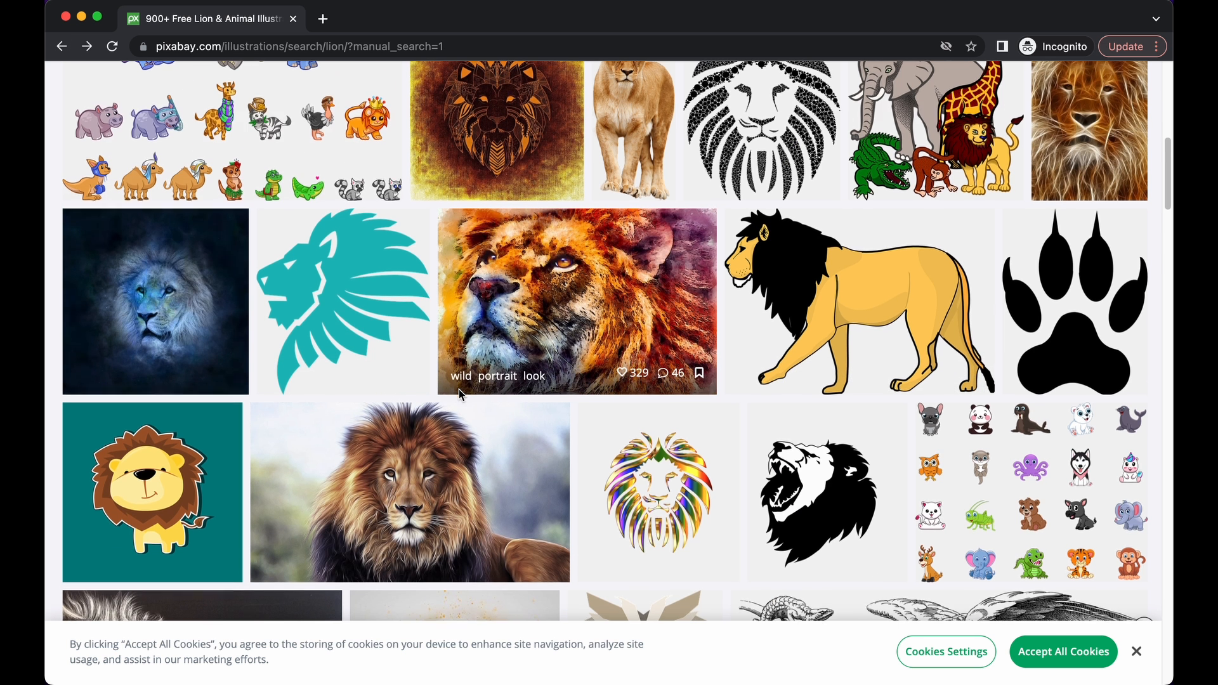
scroll(459, 389, "down", 2)
scroll(461, 396, "up", 2)
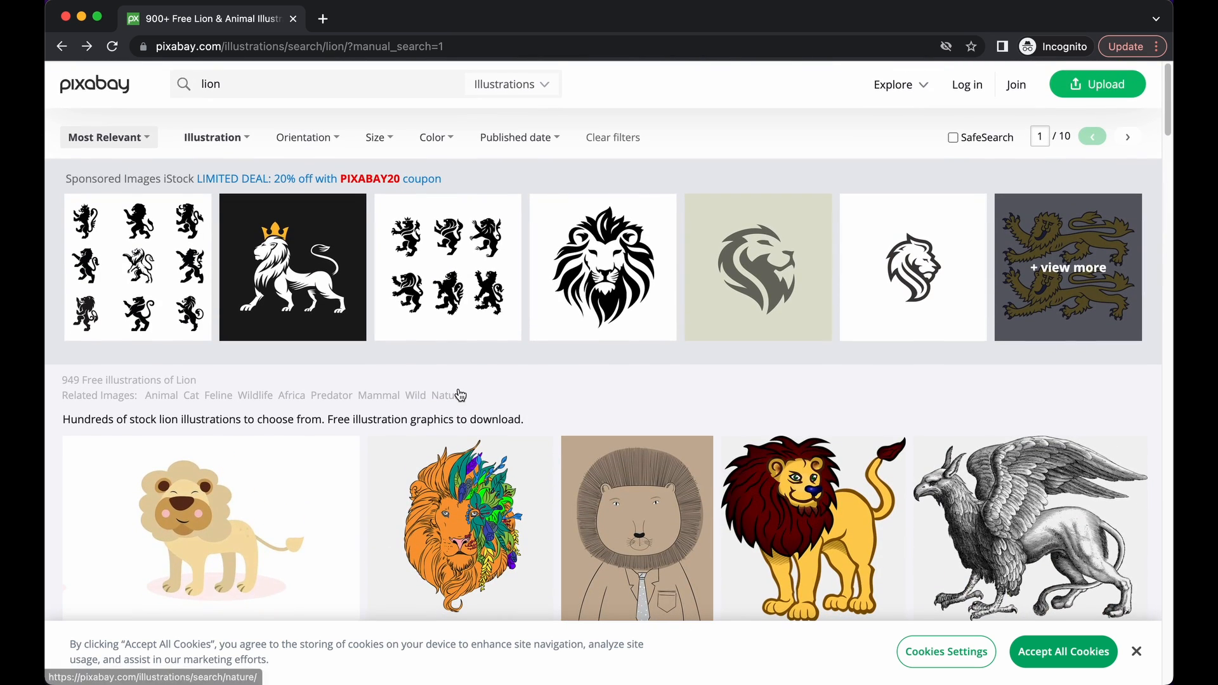
key("ctrl+Right")
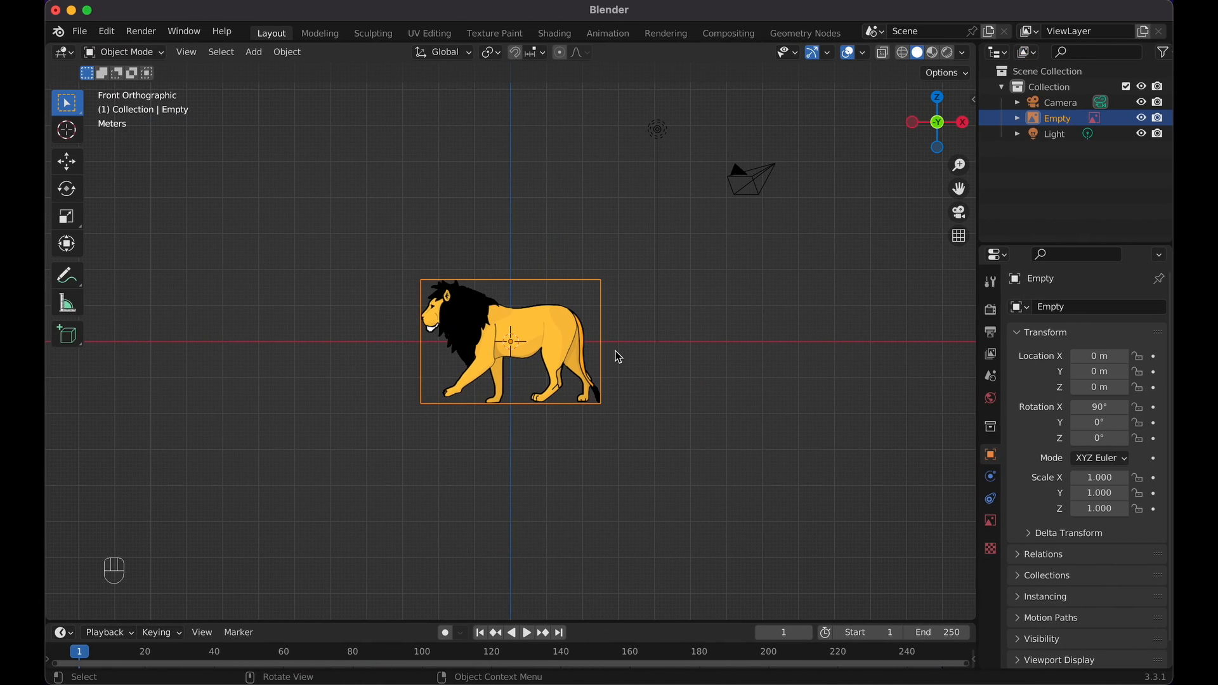
Move the lion reference image up about 1.68 m along Z so its feet rest on the red X axis line
key("g")
key("z")
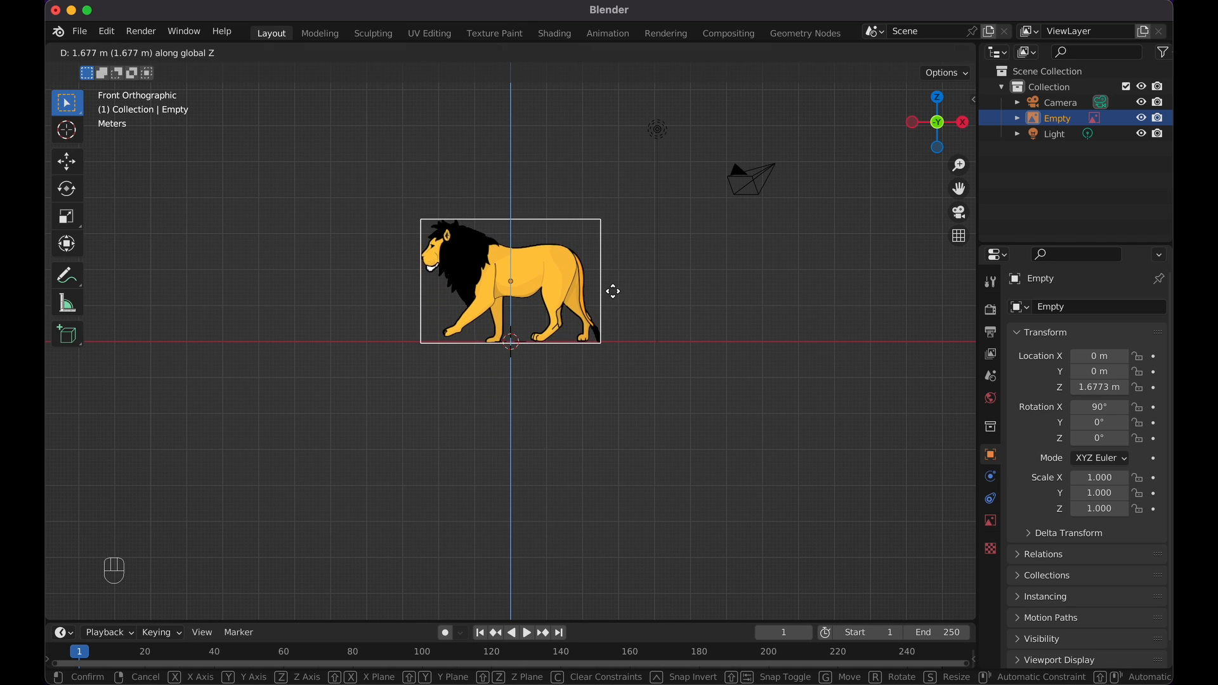
left_click(614, 293)
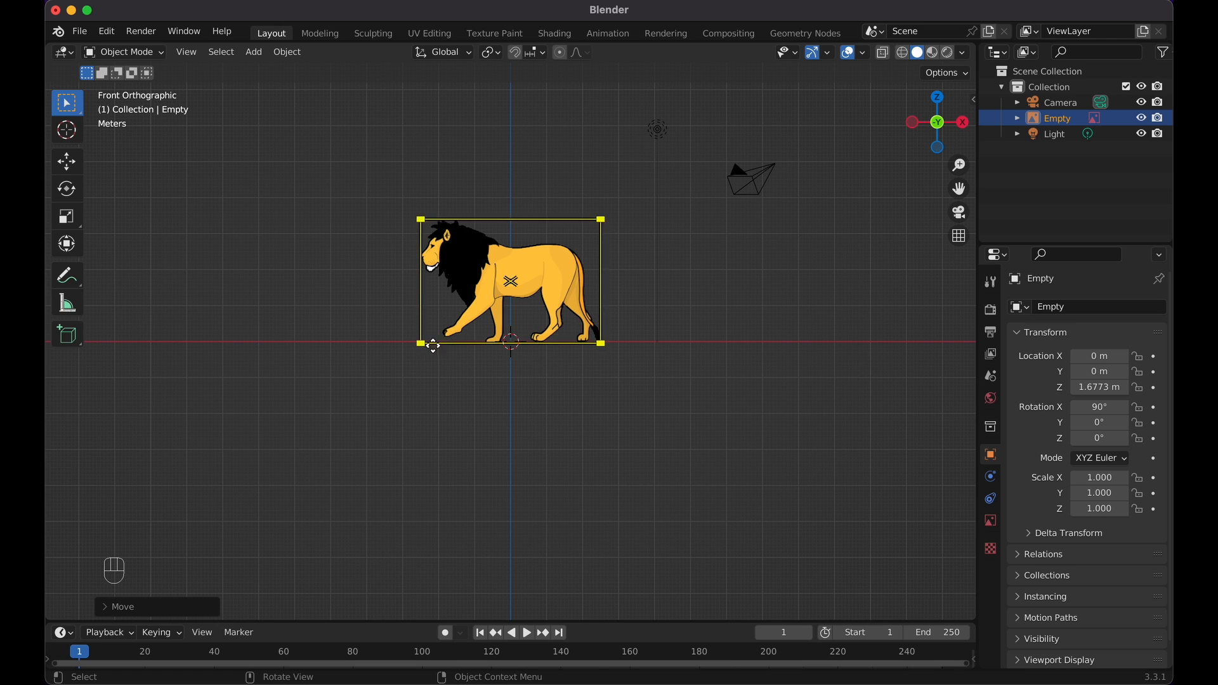
Move the lion reference image back about 4.47 m along Y and return to the front view
middle_click_drag(646, 307, 649, 314)
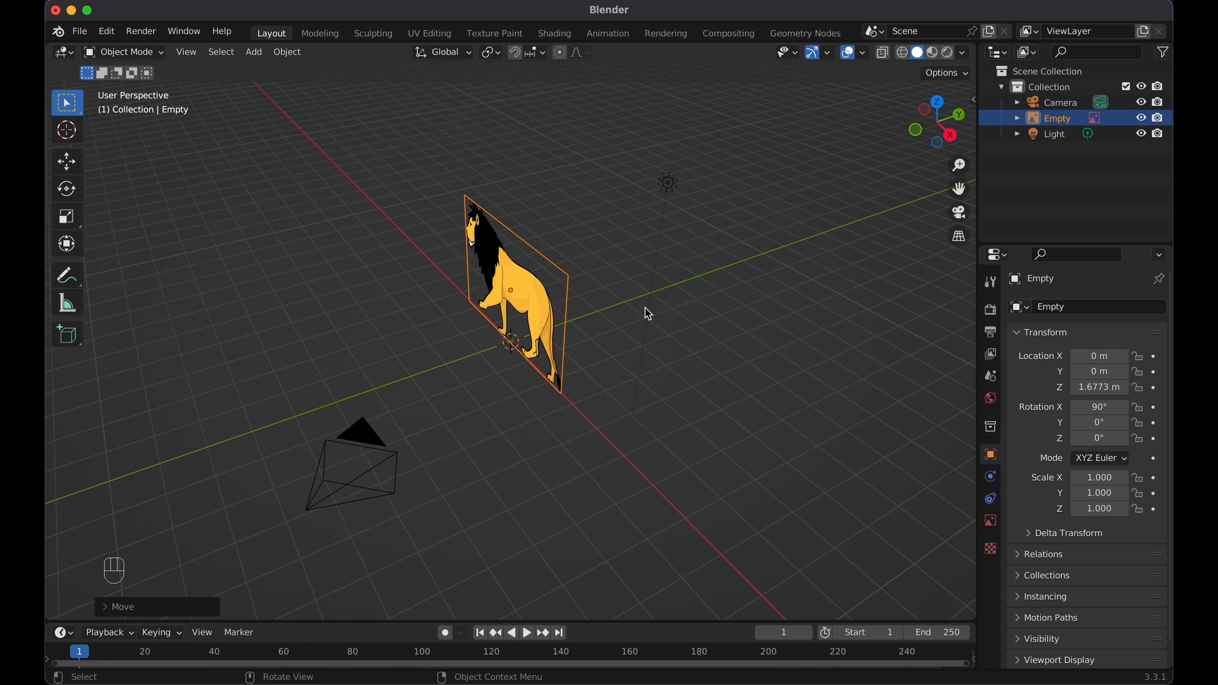
key("g")
key("y")
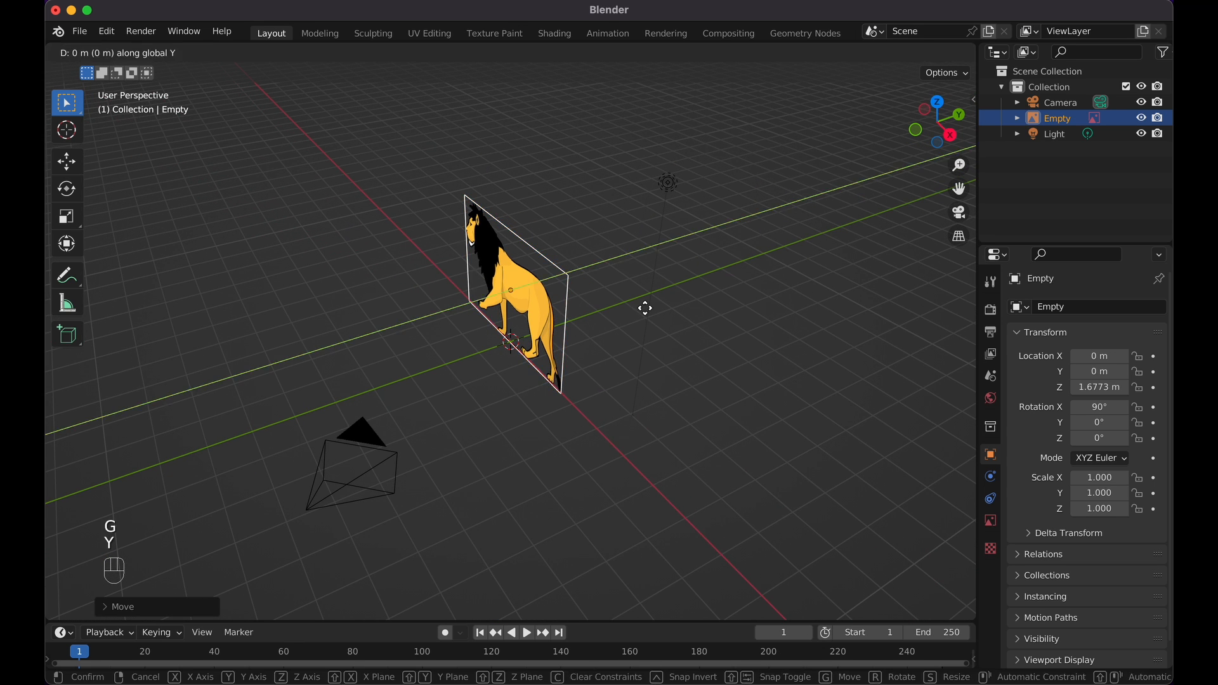
left_click(774, 280)
middle_click_drag(725, 292, 723, 292)
key("KP_1")
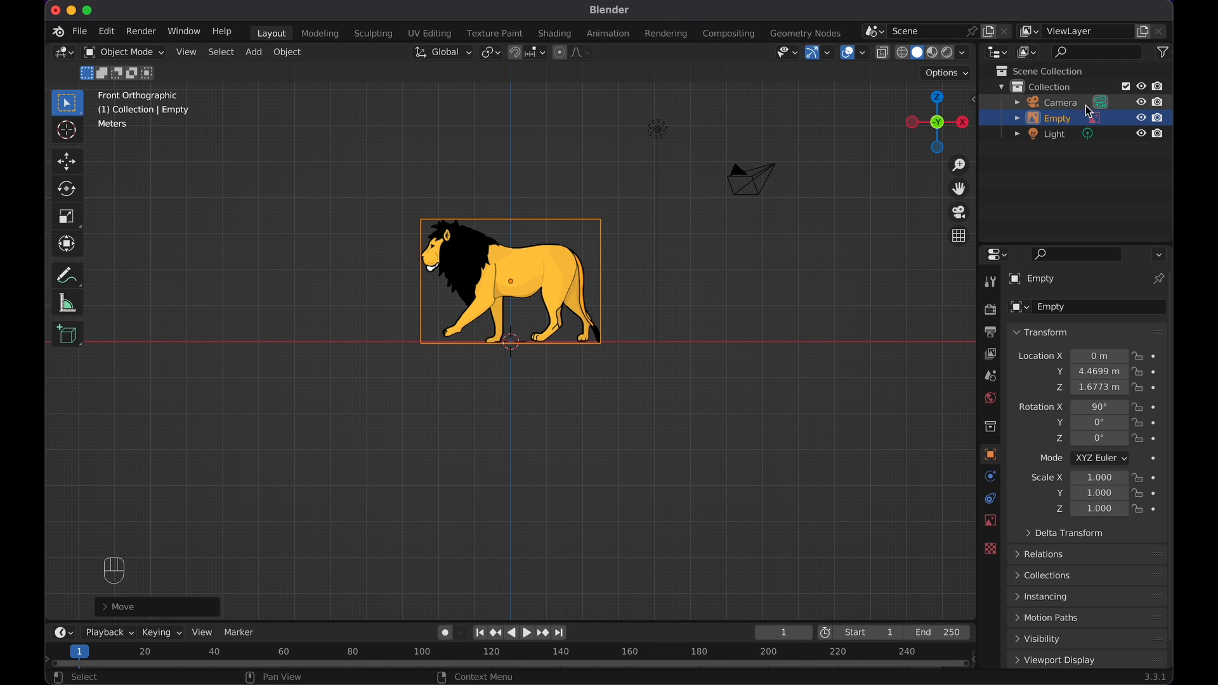
Show the selectable restriction toggles in the Outliner and make the lion reference Empty unselectable
left_click(1167, 56)
left_click(1028, 103)
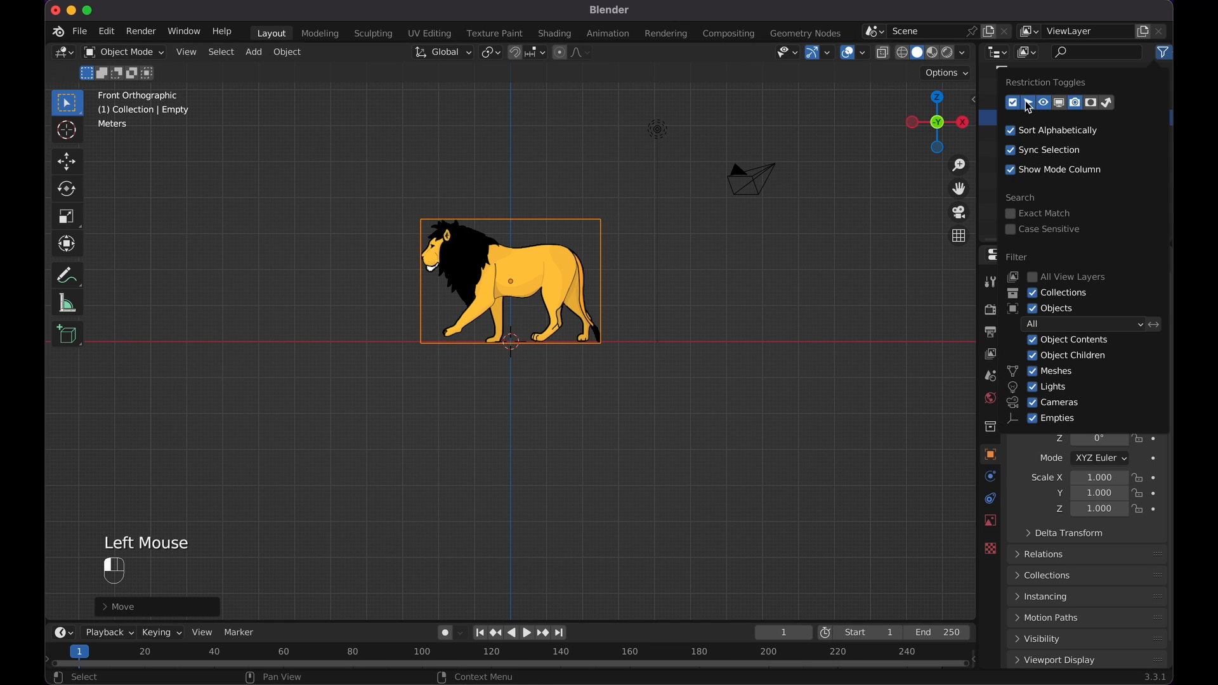
left_click(1165, 52)
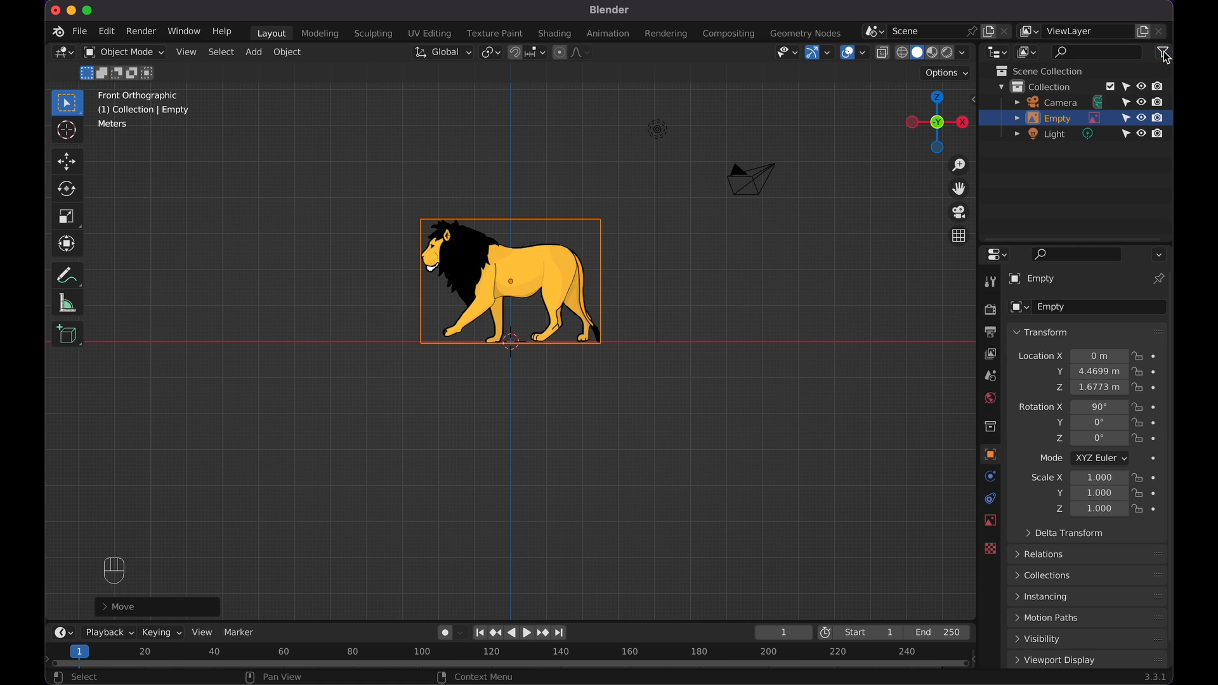
left_click(1133, 123)
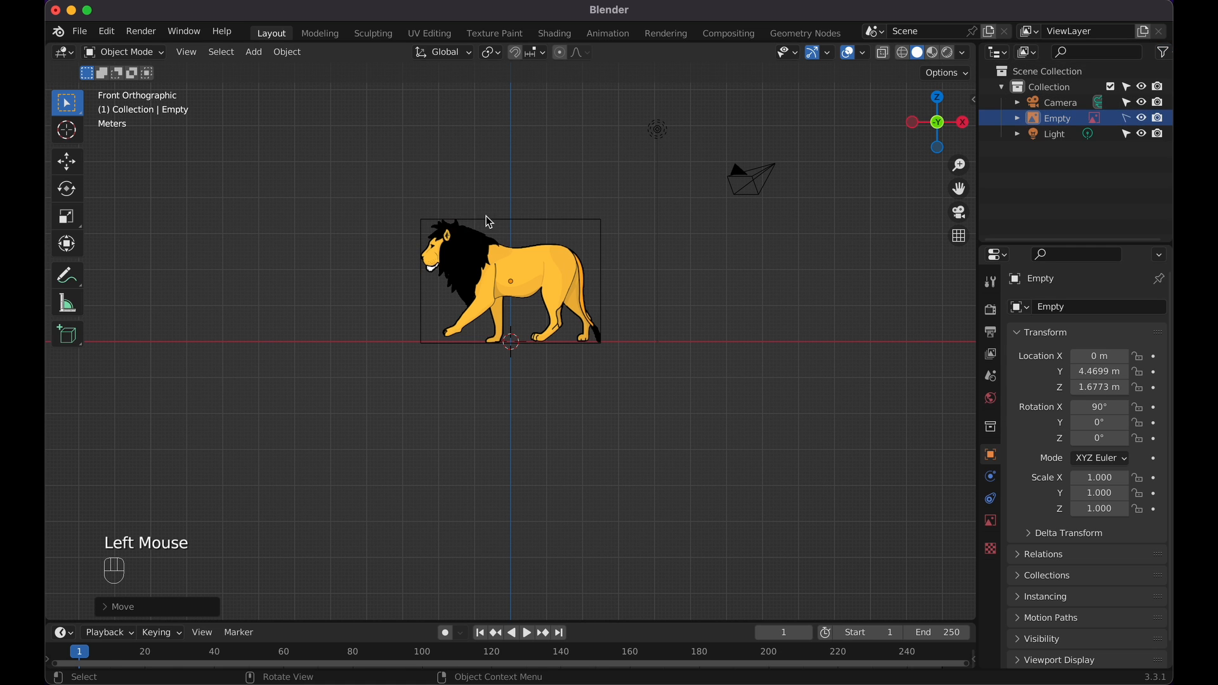
Test the selection lock by trying to select the lion image, then enable and disable its selectability again
left_click(573, 340)
double_click(568, 279)
left_click(568, 279)
middle_click_drag(653, 274, 643, 306)
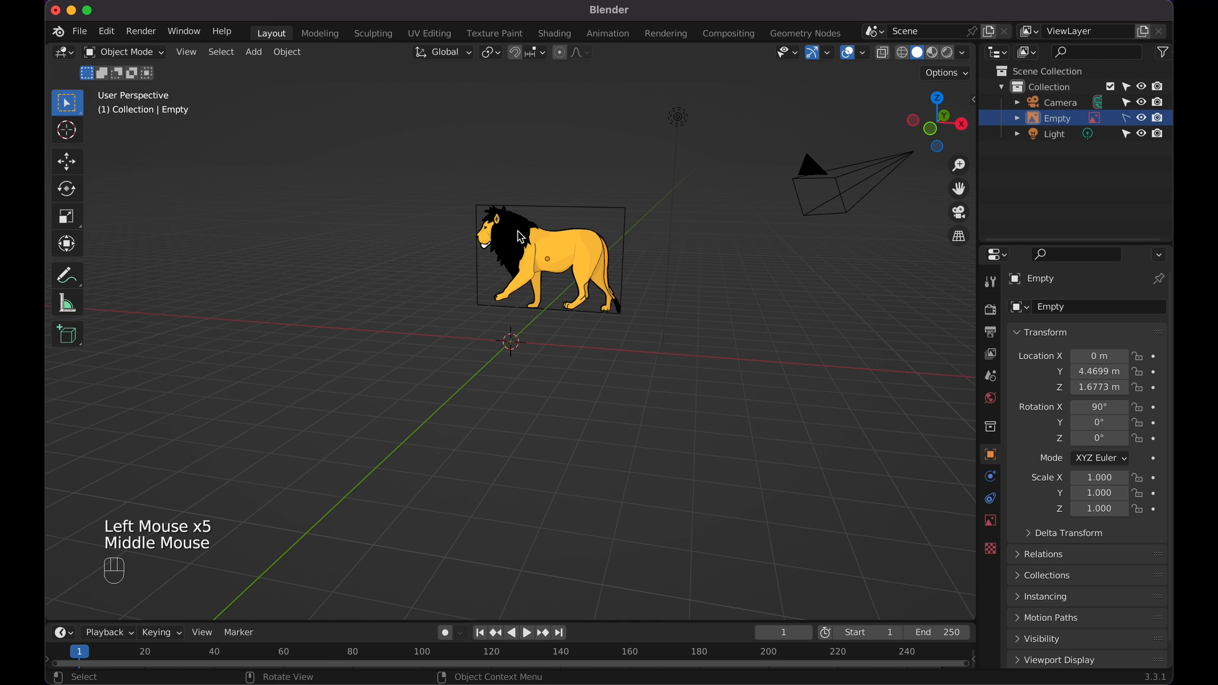
left_click(1132, 125)
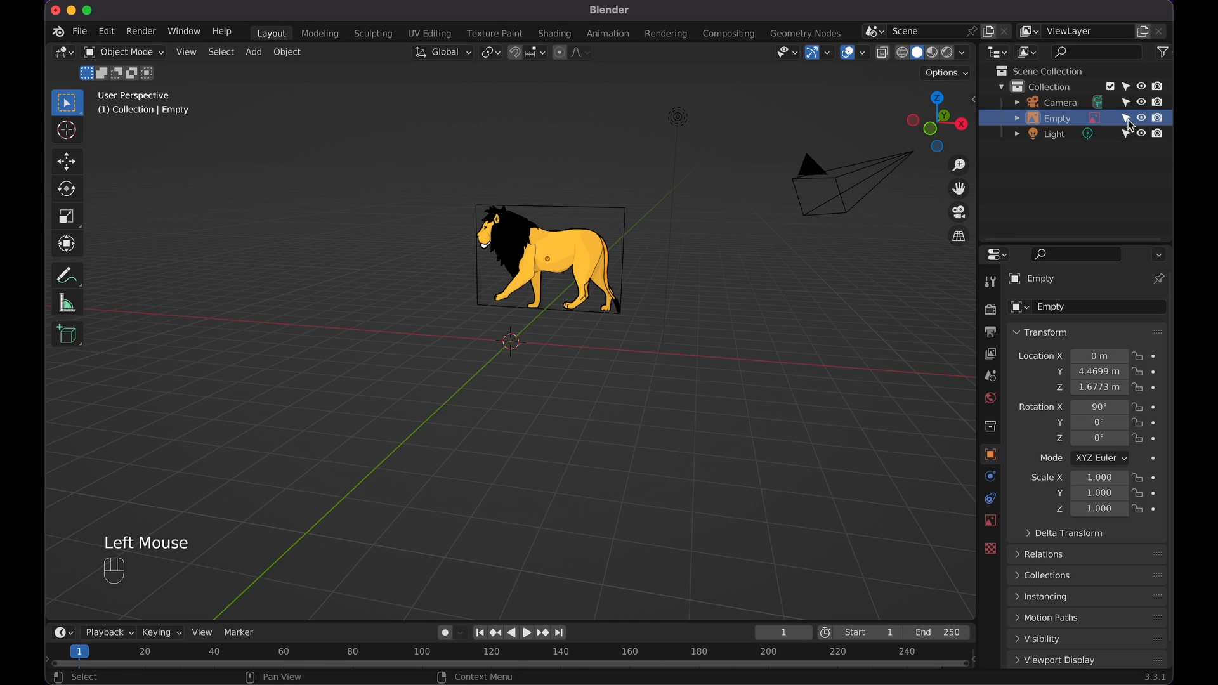
left_click(1133, 125)
Add a mesh circle at the world origin while in the front orthographic view of the lion
middle_click_drag(529, 239, 562, 240)
key("KP_1")
scroll(555, 249, "up", 3)
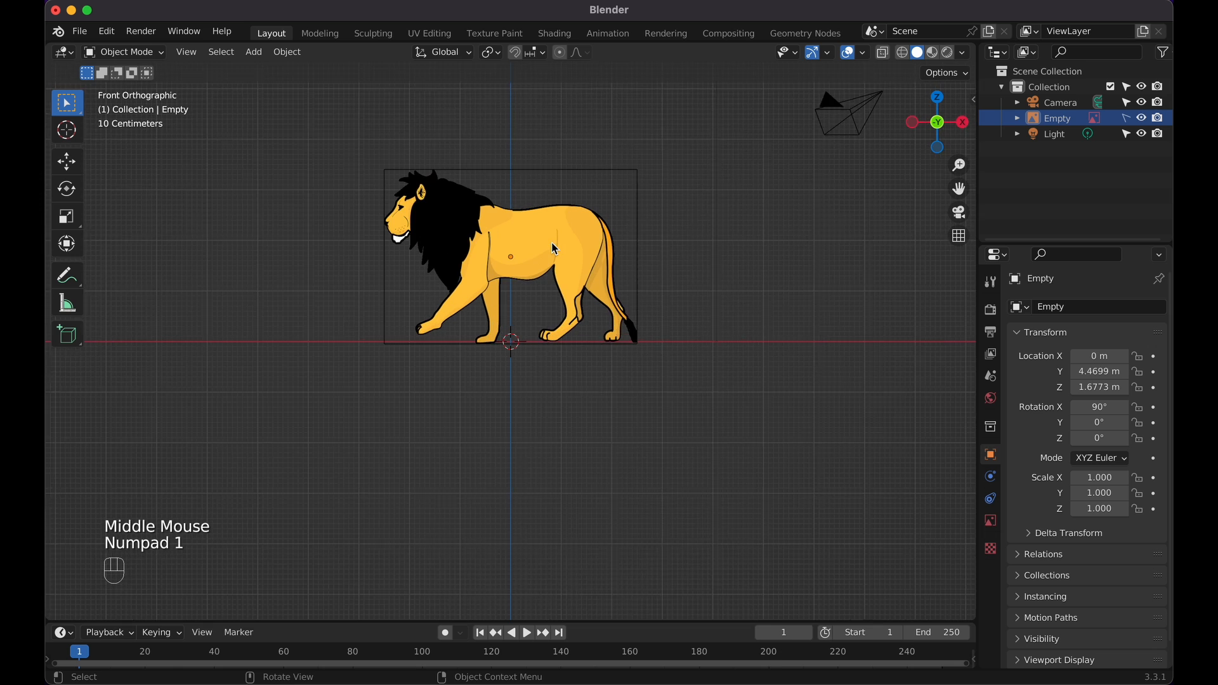
scroll(556, 248, "up", 5, "shift")
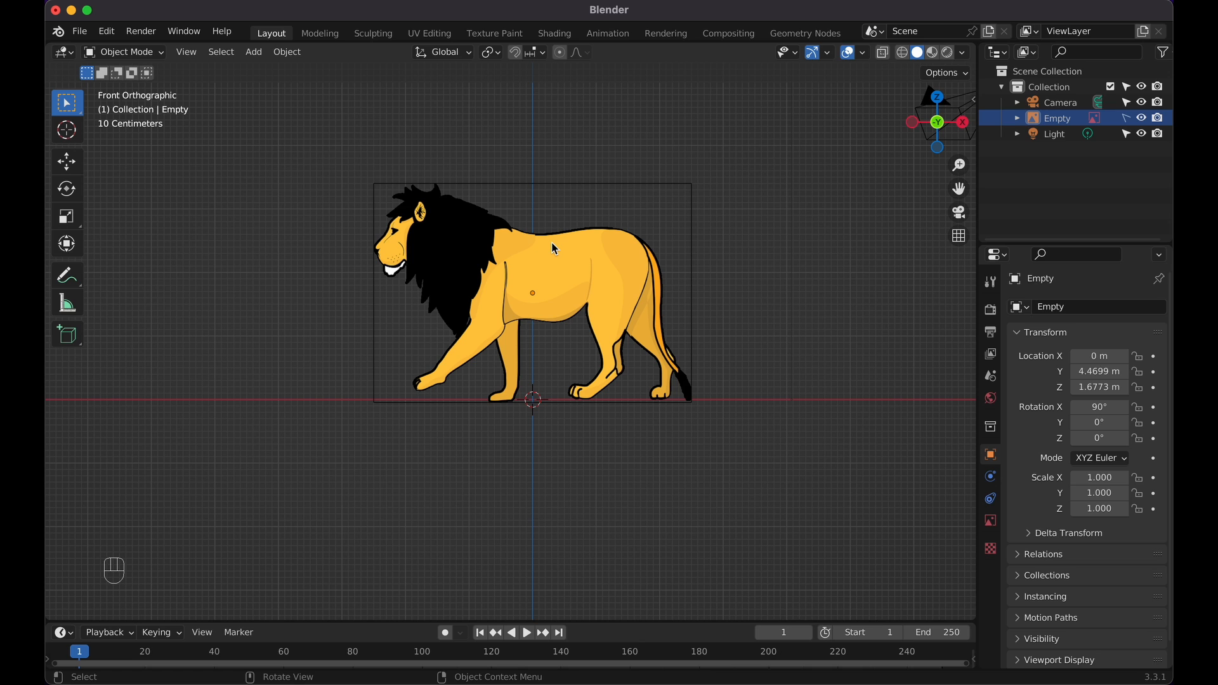
key("shift")
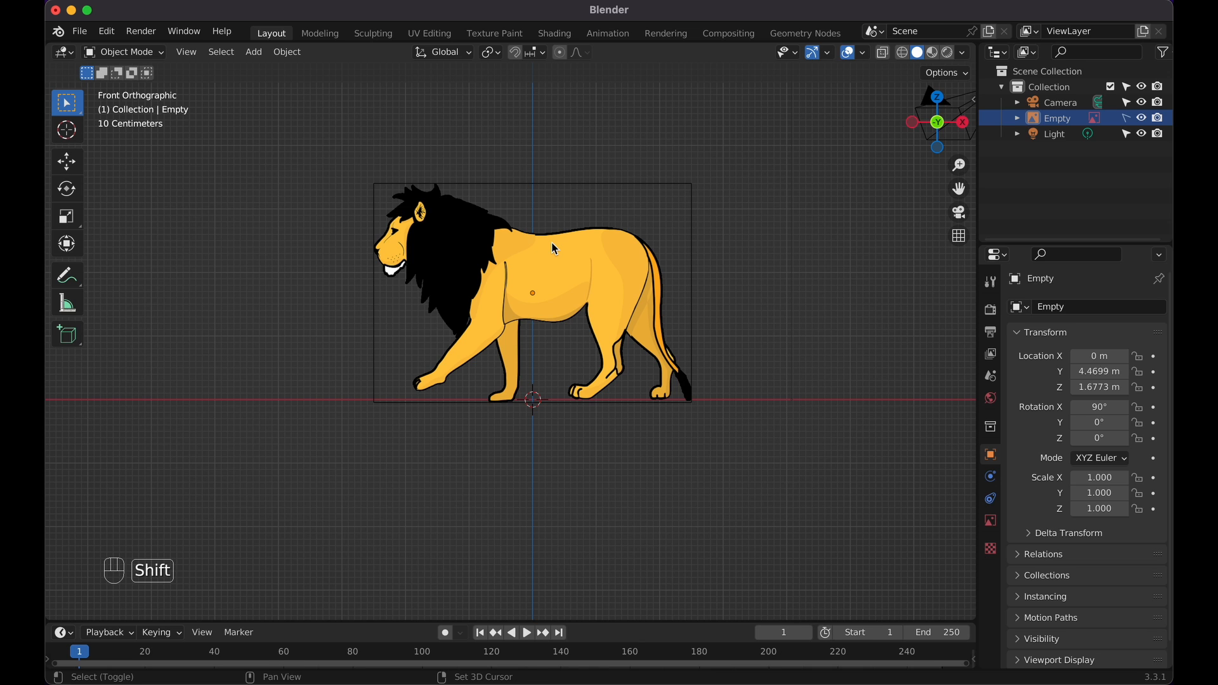
key("shift+a")
mouse_move(554, 245)
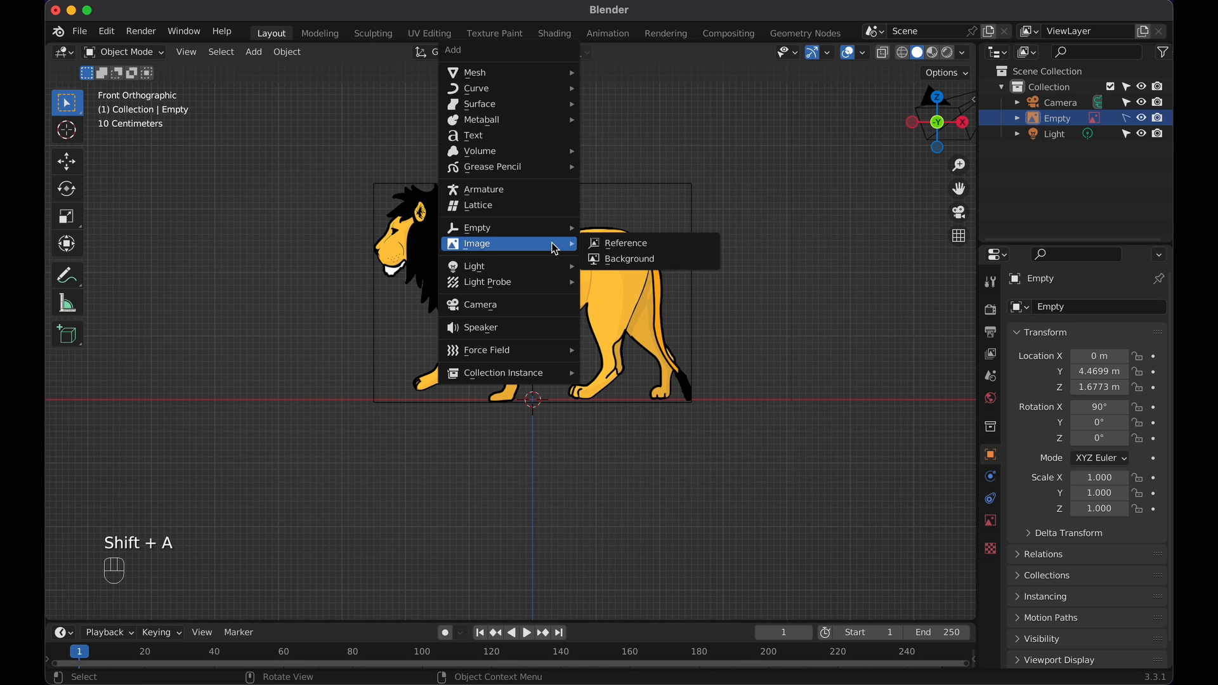
mouse_move(560, 78)
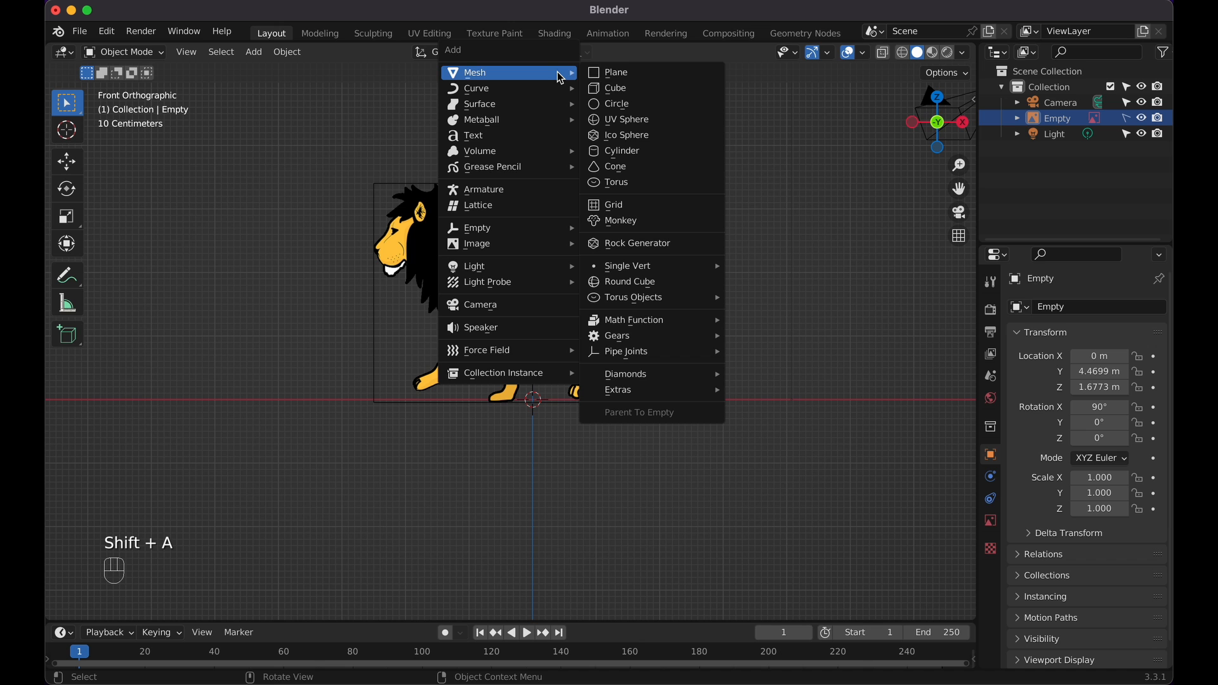
left_click(635, 109)
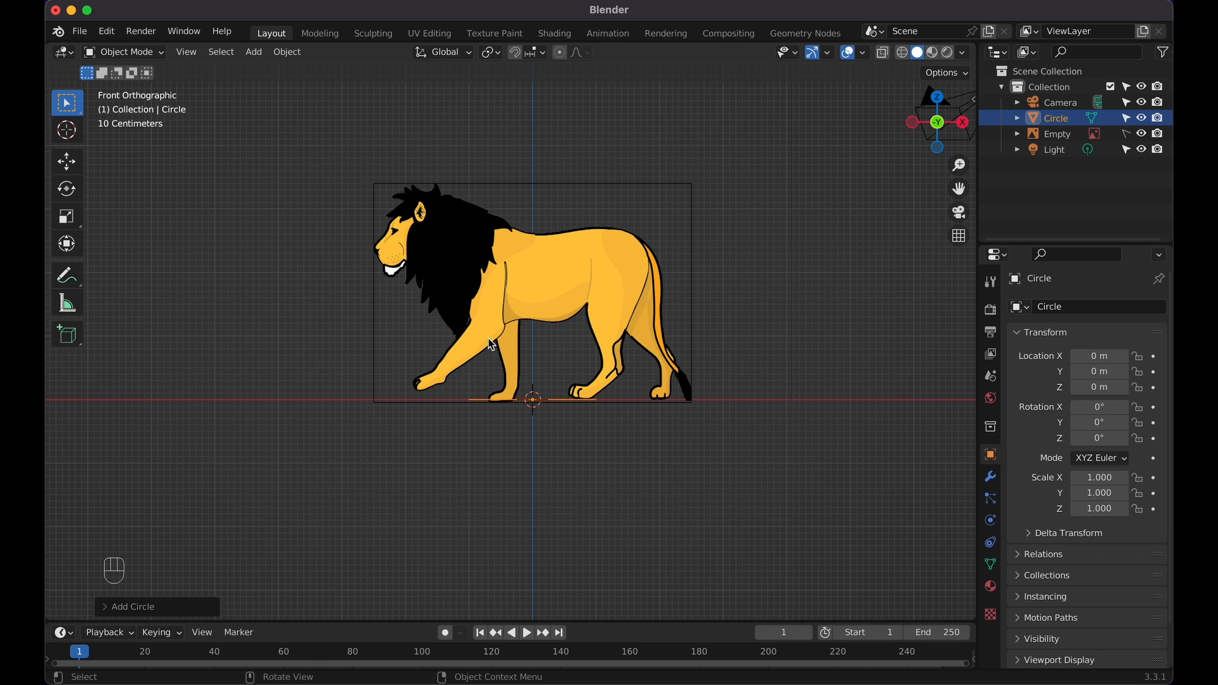
Set the new circle's vertex count to 8
middle_click_drag(488, 337, 492, 339)
left_click(114, 607)
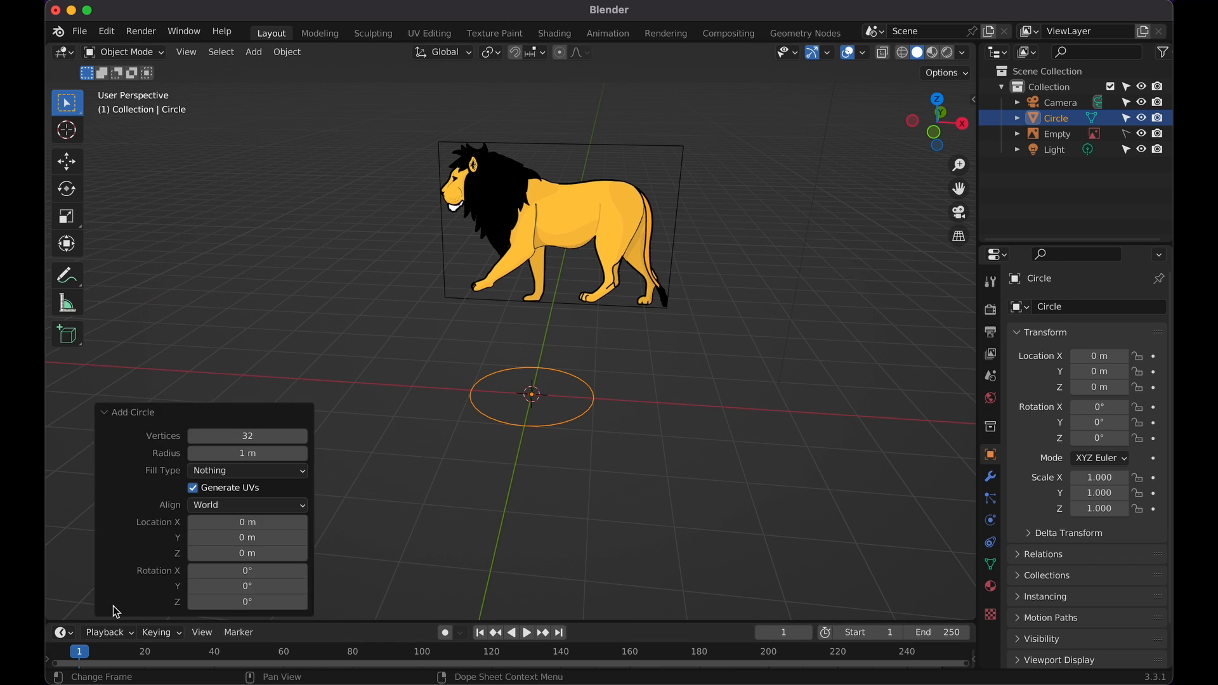
double_click(231, 438)
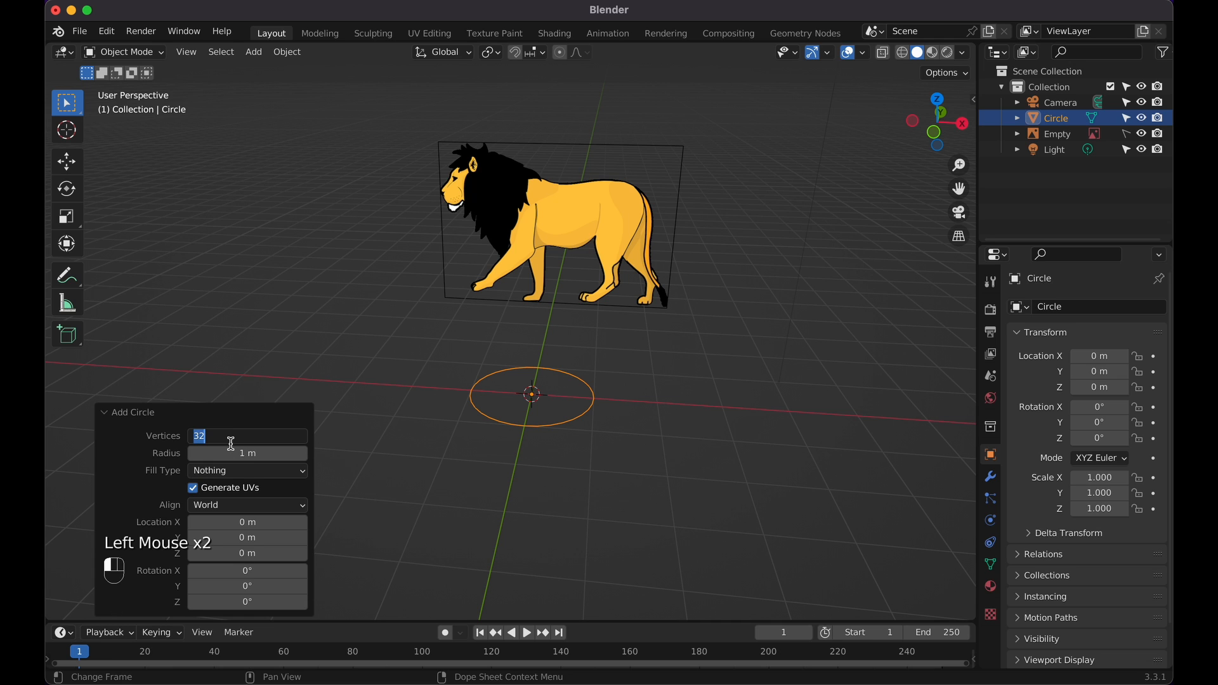
type("8")
key("Return")
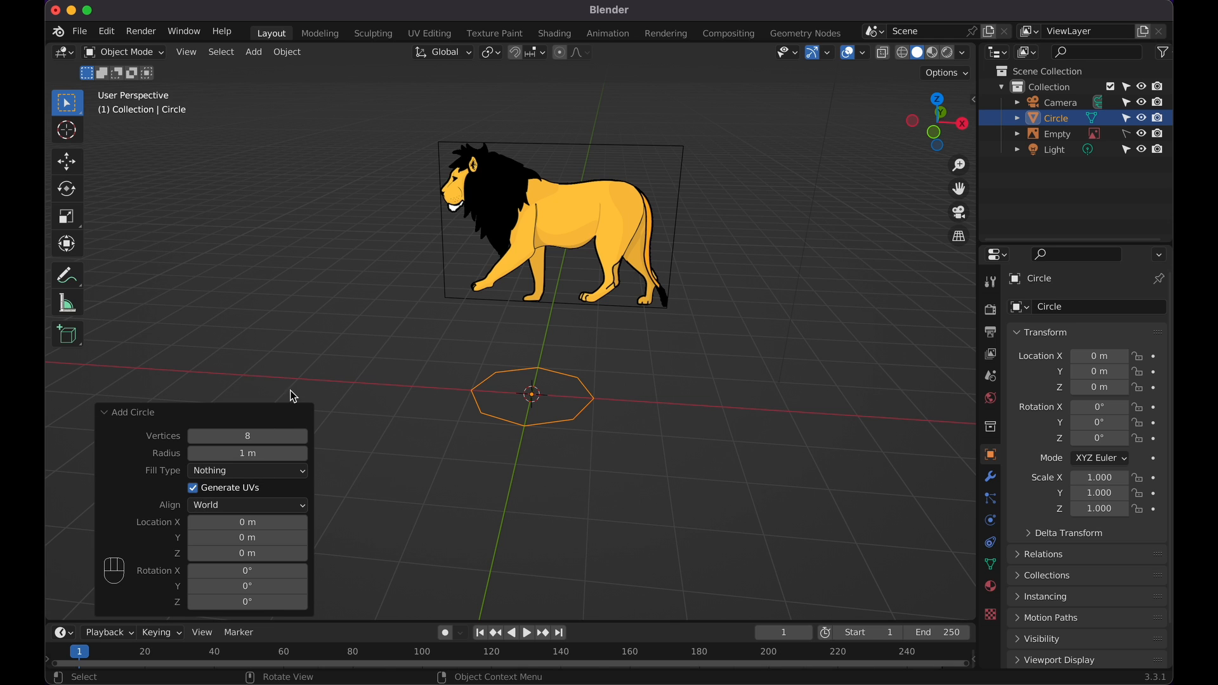
Select the eight-sided circle and rotate it 90° about the X axis so it stands upright
left_click(562, 398)
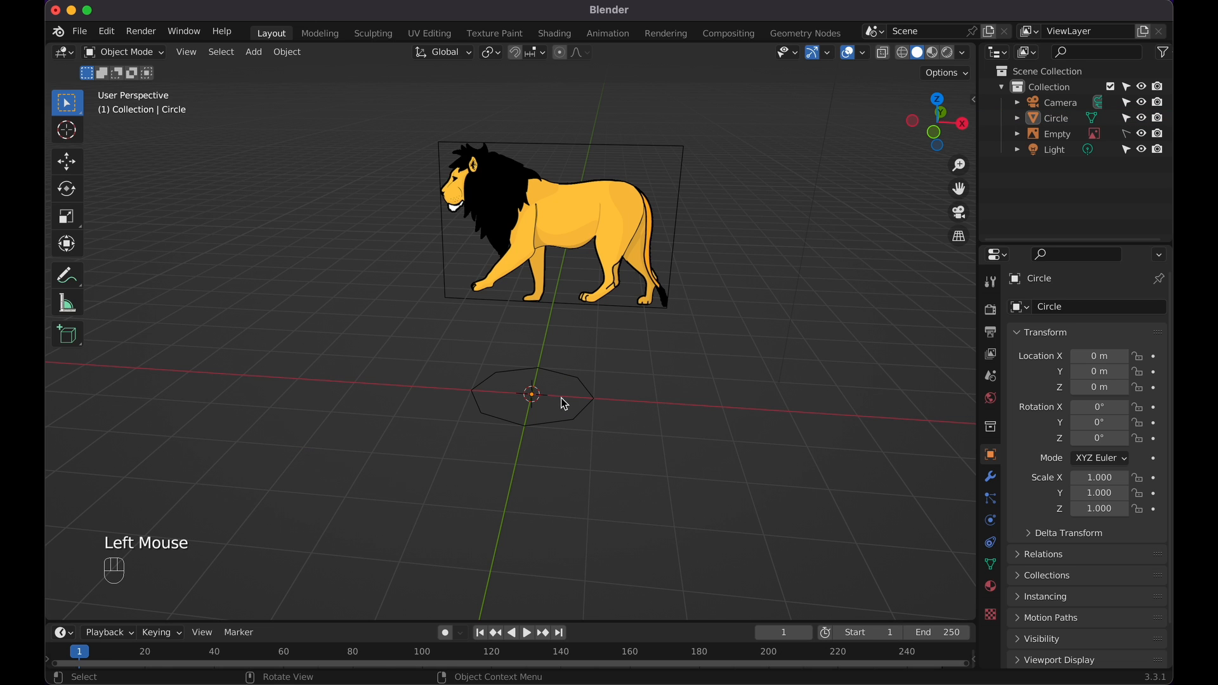
left_click(582, 379)
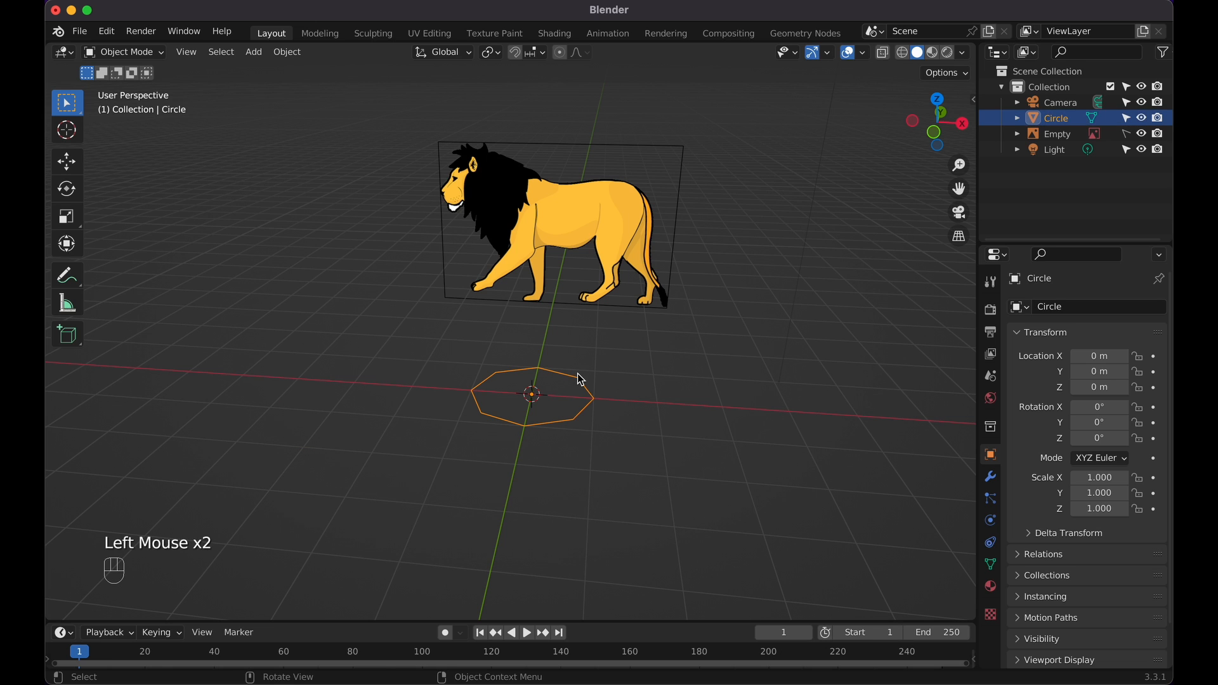
key("r")
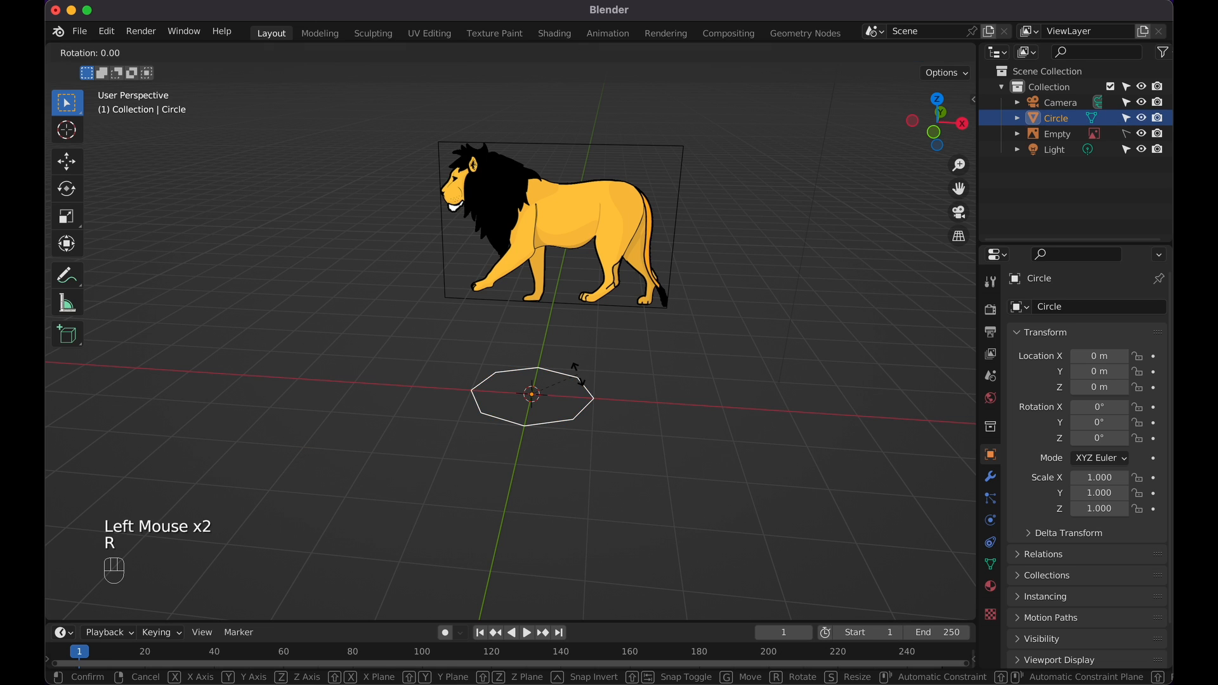
key("x")
key("KP_9")
key("KP_0")
left_click(579, 375)
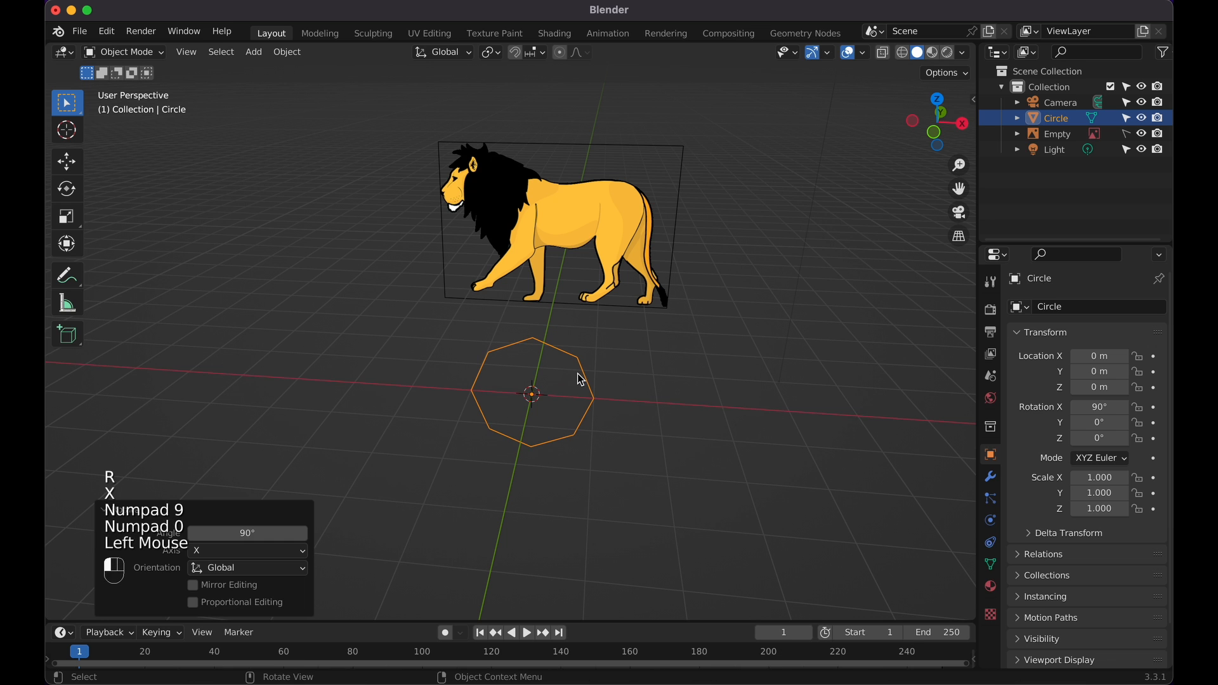
Rotate the upright circle 90° about the Z axis so it is perpendicular to the lion image
scroll(578, 374, "down", 3)
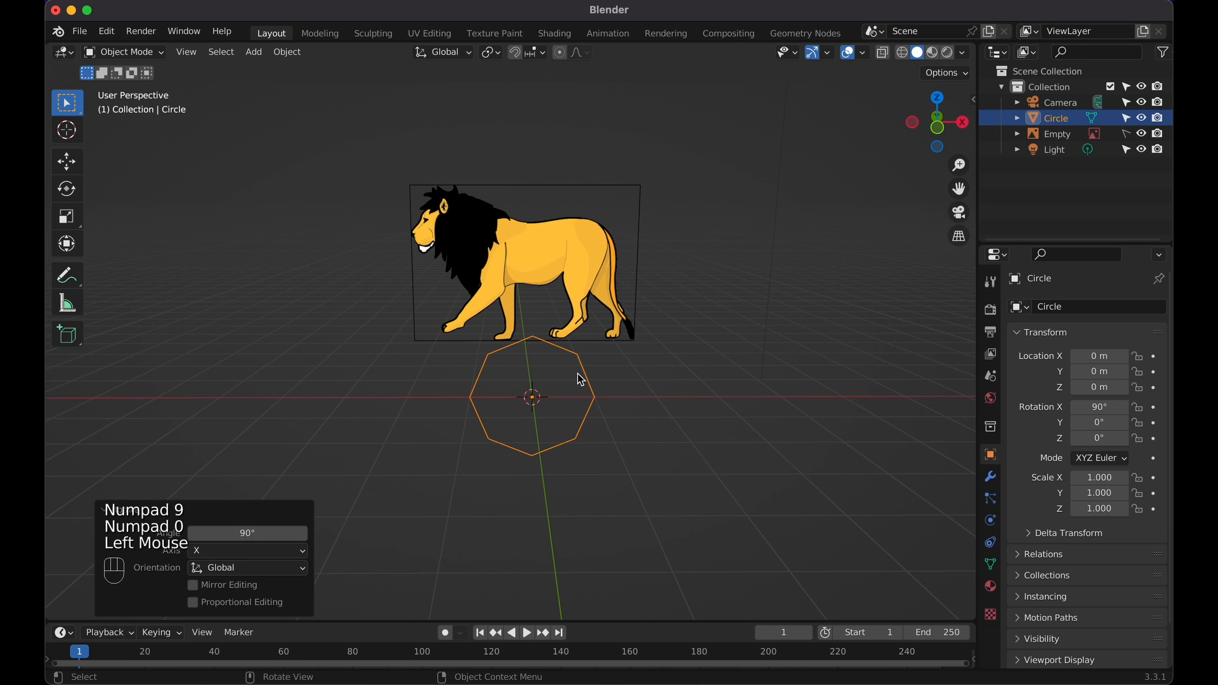
key("r")
key("z")
key("KP_9")
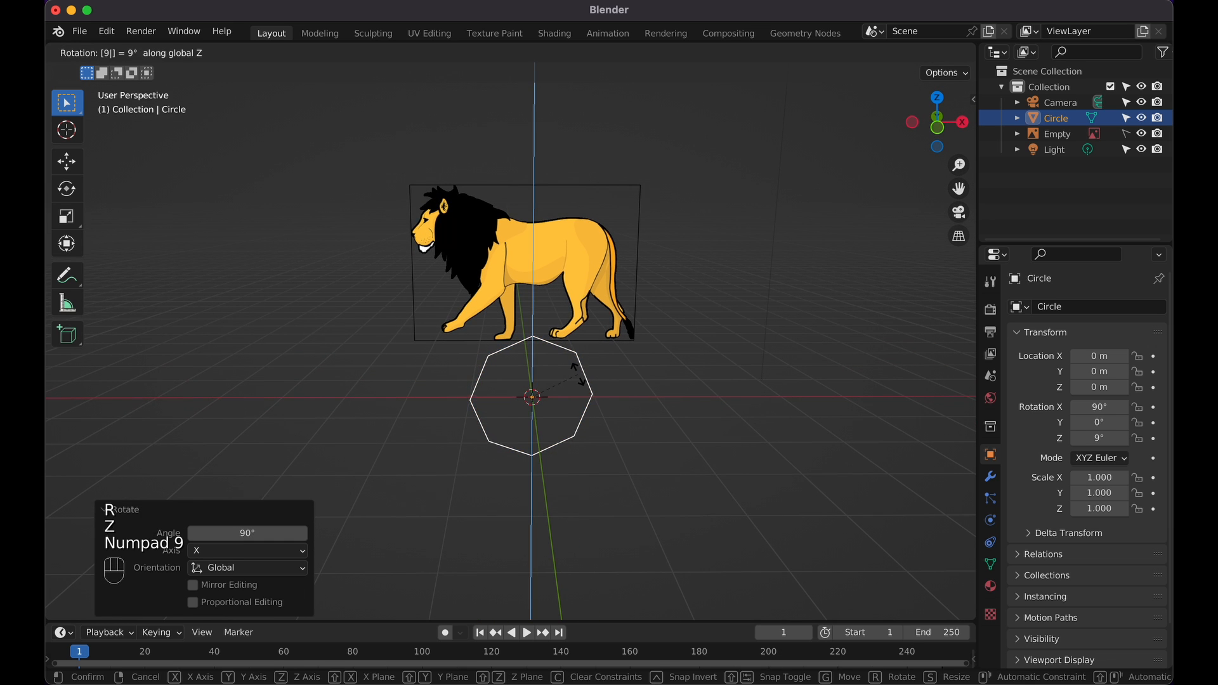
key("KP_0")
left_click(577, 373)
In Edit Mode, delete the three vertices on the circle's side nearest the lion image, leaving an open half ring
scroll(578, 373, "left", 10)
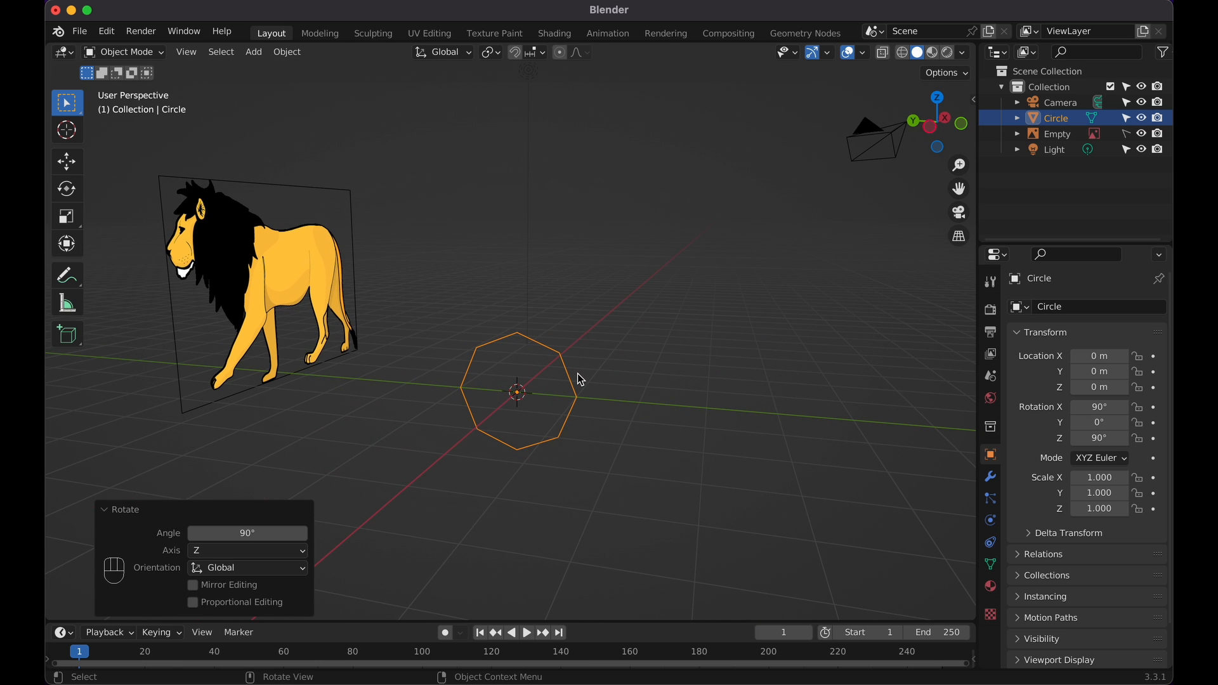
key("Tab")
left_click_drag(429, 292, 490, 481)
key("x")
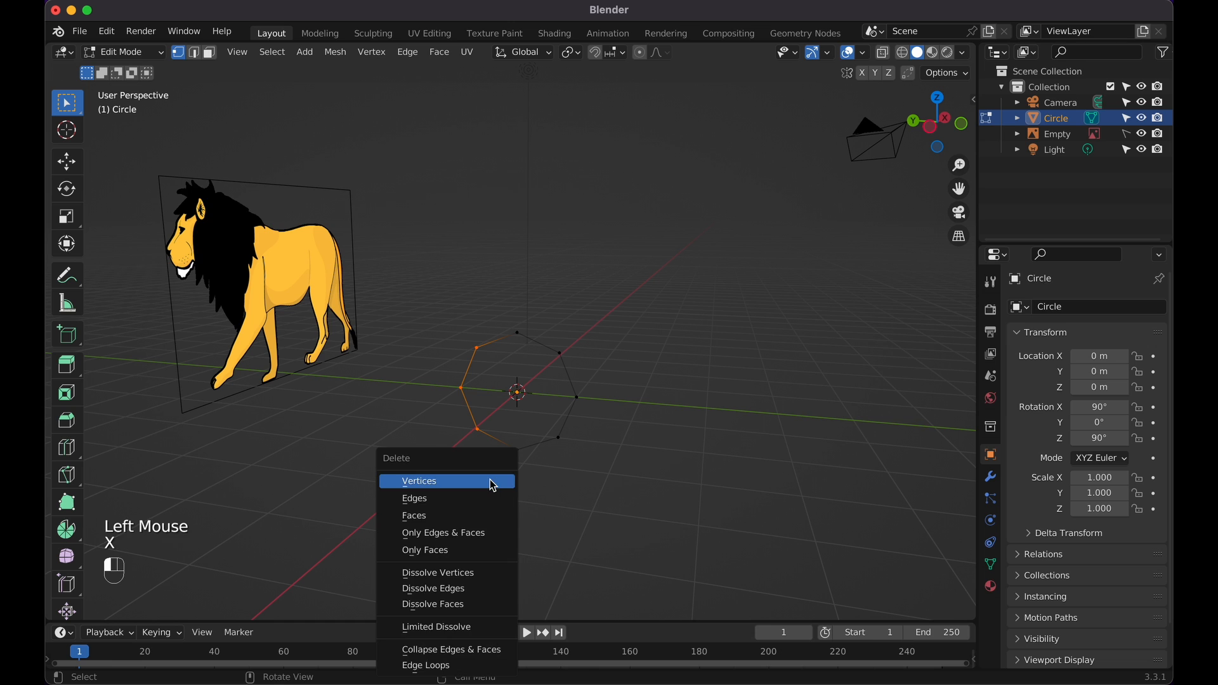
left_click(490, 481)
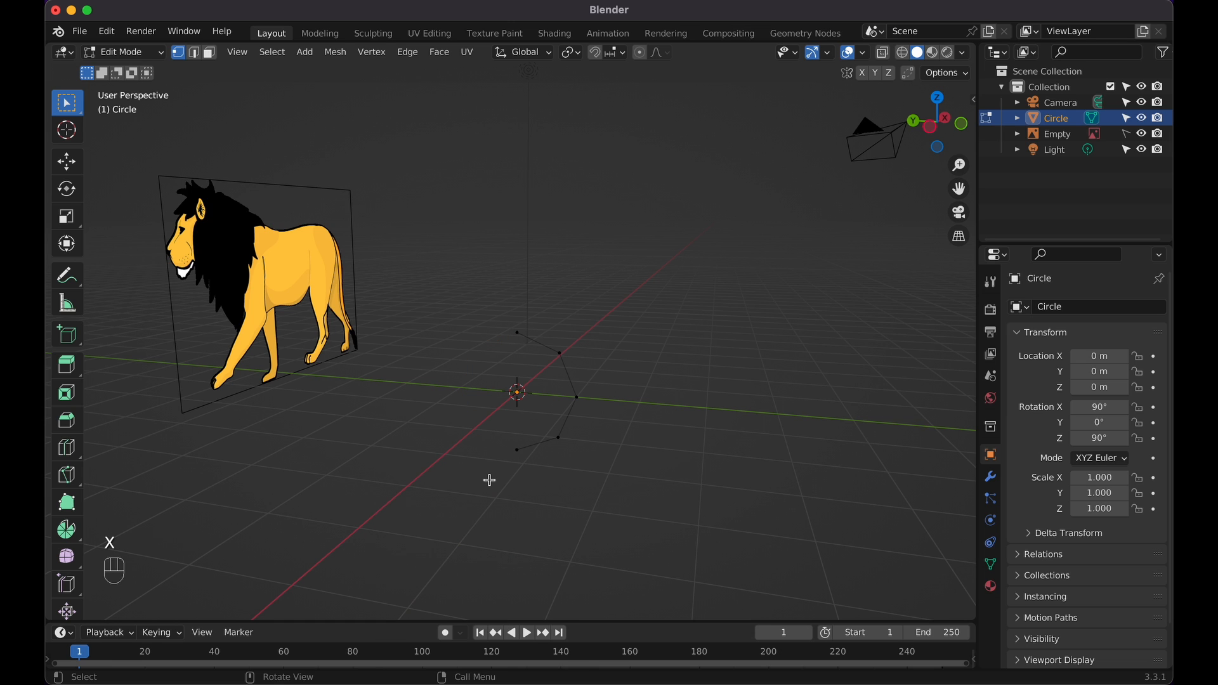
Add a Mirror modifier on the X axis with Clipping enabled to the half circle
left_click(987, 490)
left_click(991, 477)
left_click(1058, 307)
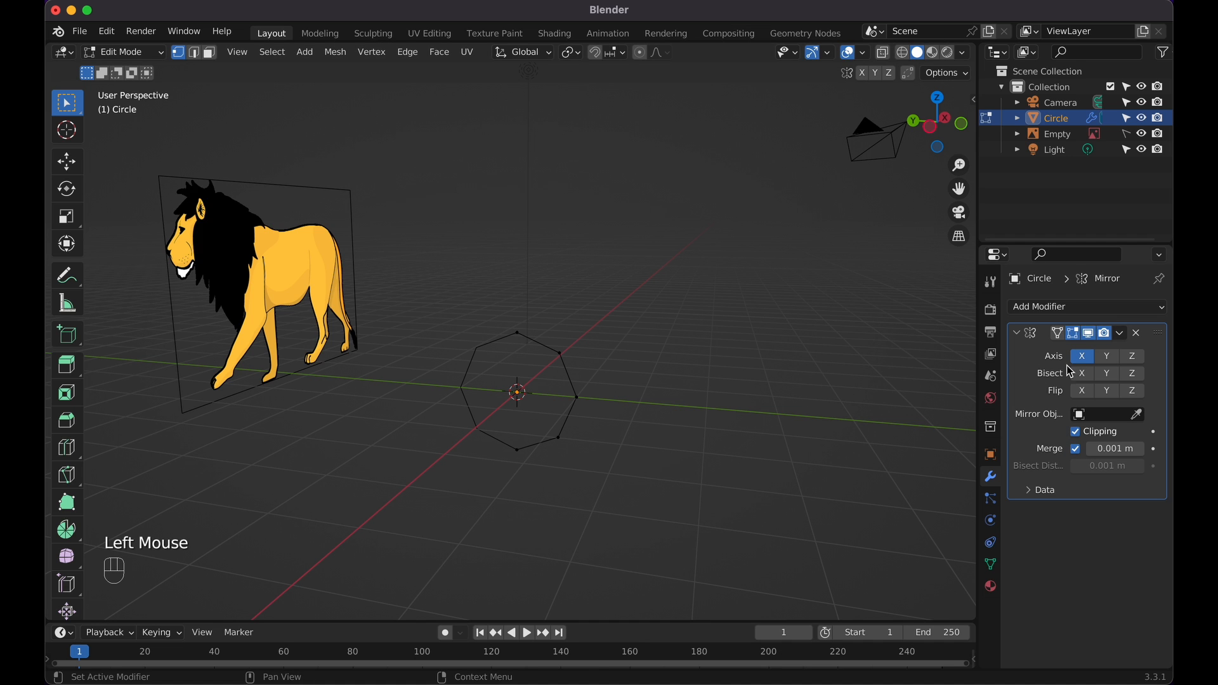
Return to Object Mode in the front view and raise the circle about 2 m along Z to the lion's torso
scroll(634, 323, "right", 3)
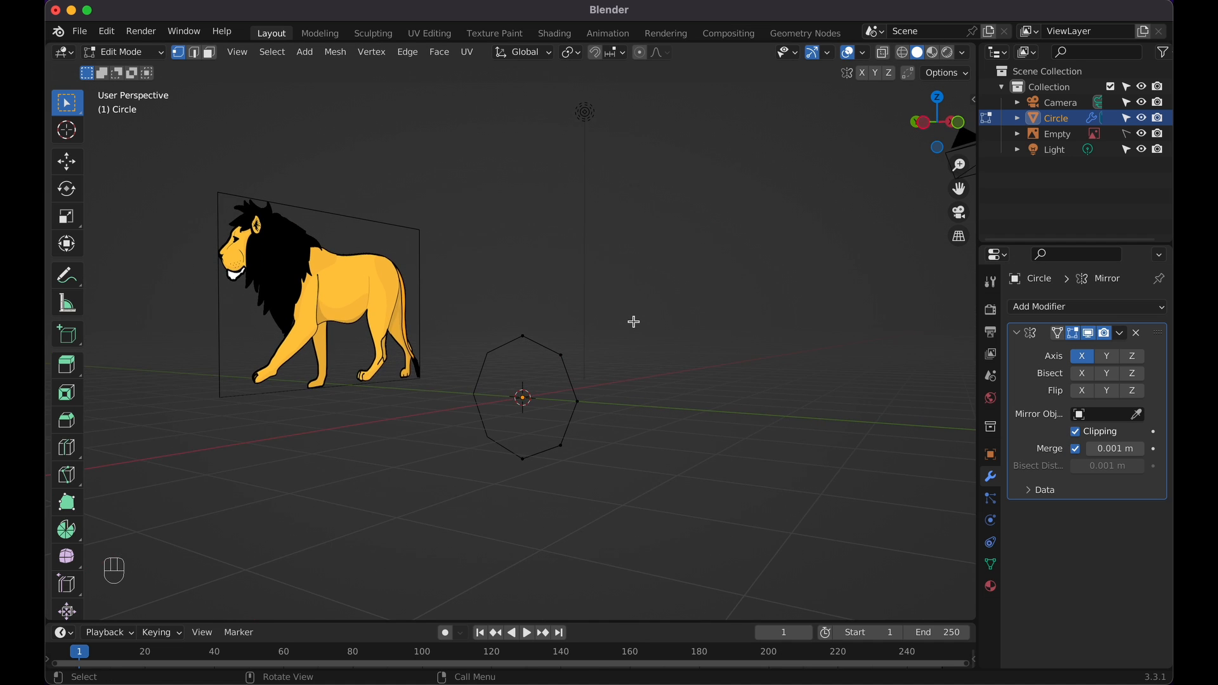
scroll(634, 322, "left", 3)
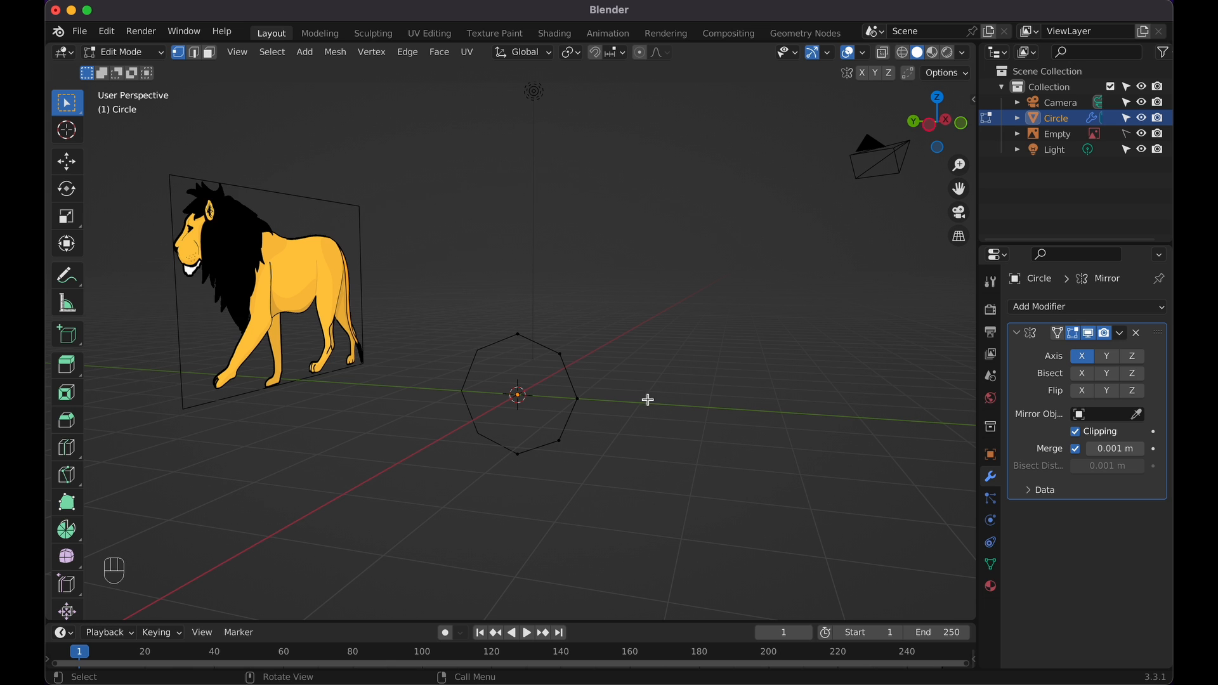
key("KP_1")
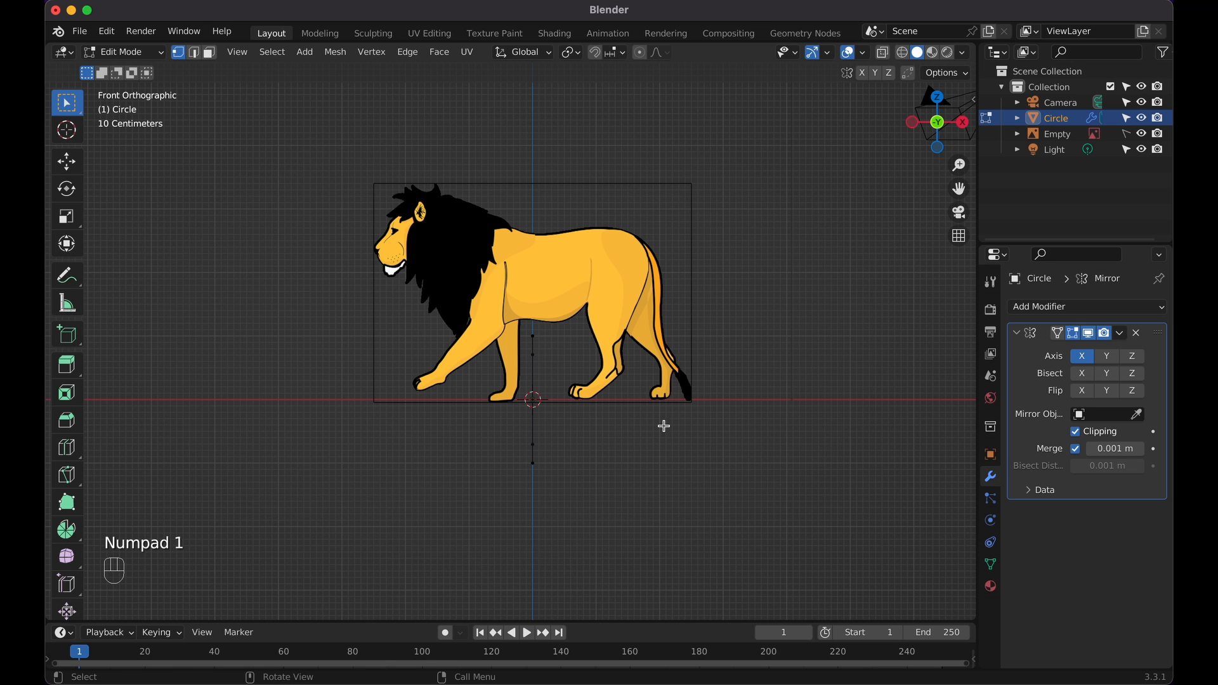
key("Tab")
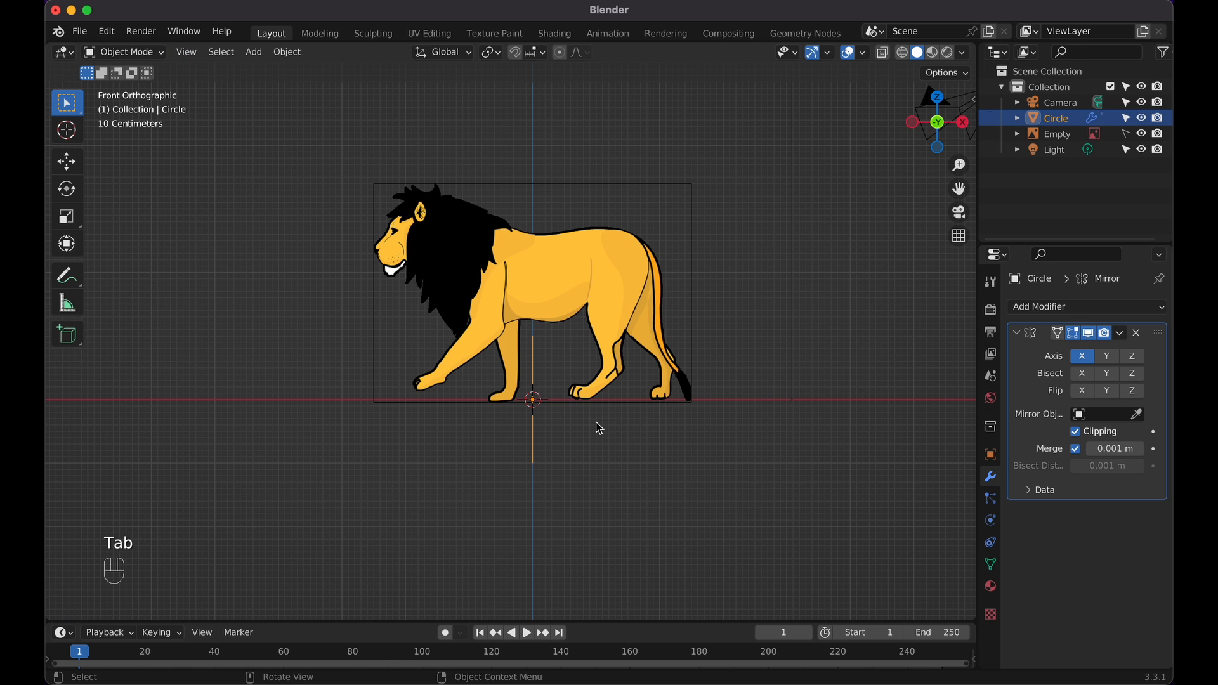
key("g")
key("z")
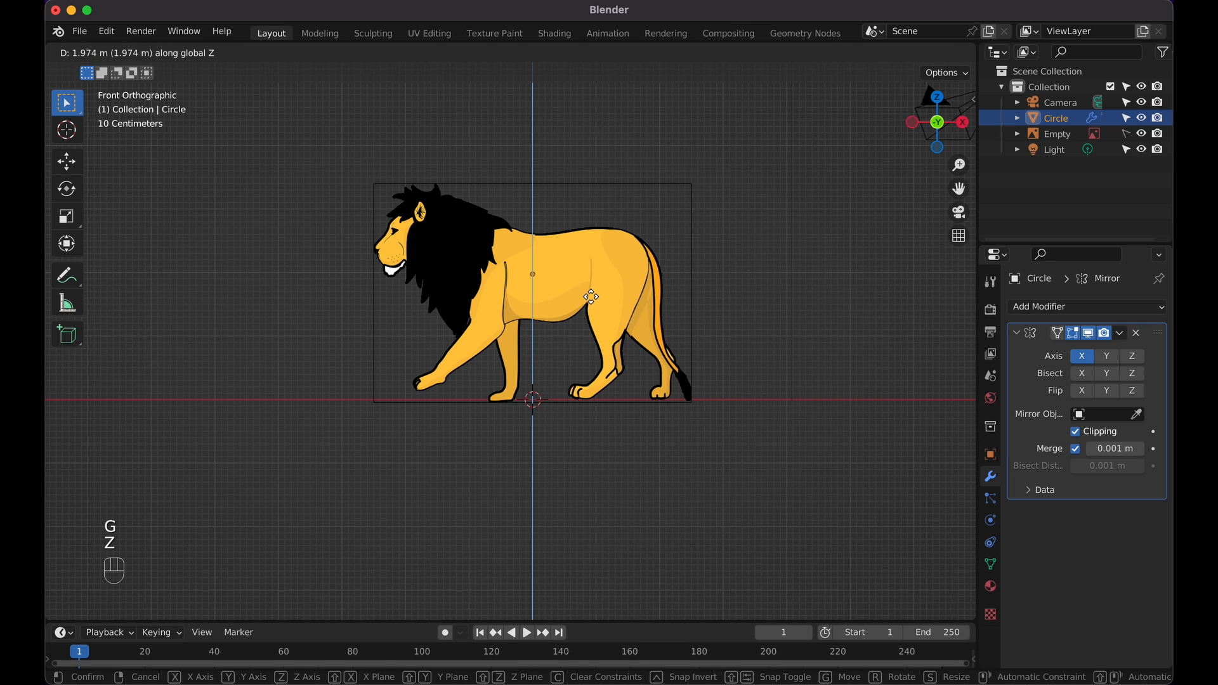
left_click(592, 297)
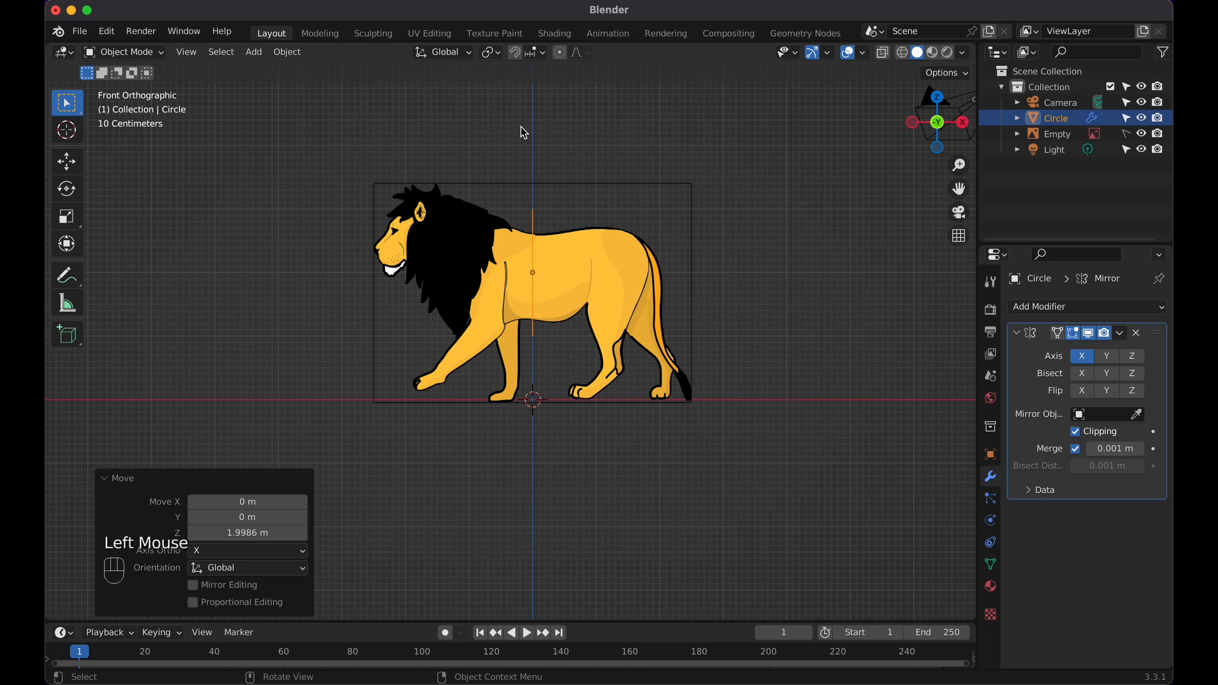
Split the 3D viewport in two and show the left orthographic view in the new area
left_click_drag(49, 52, 468, 73)
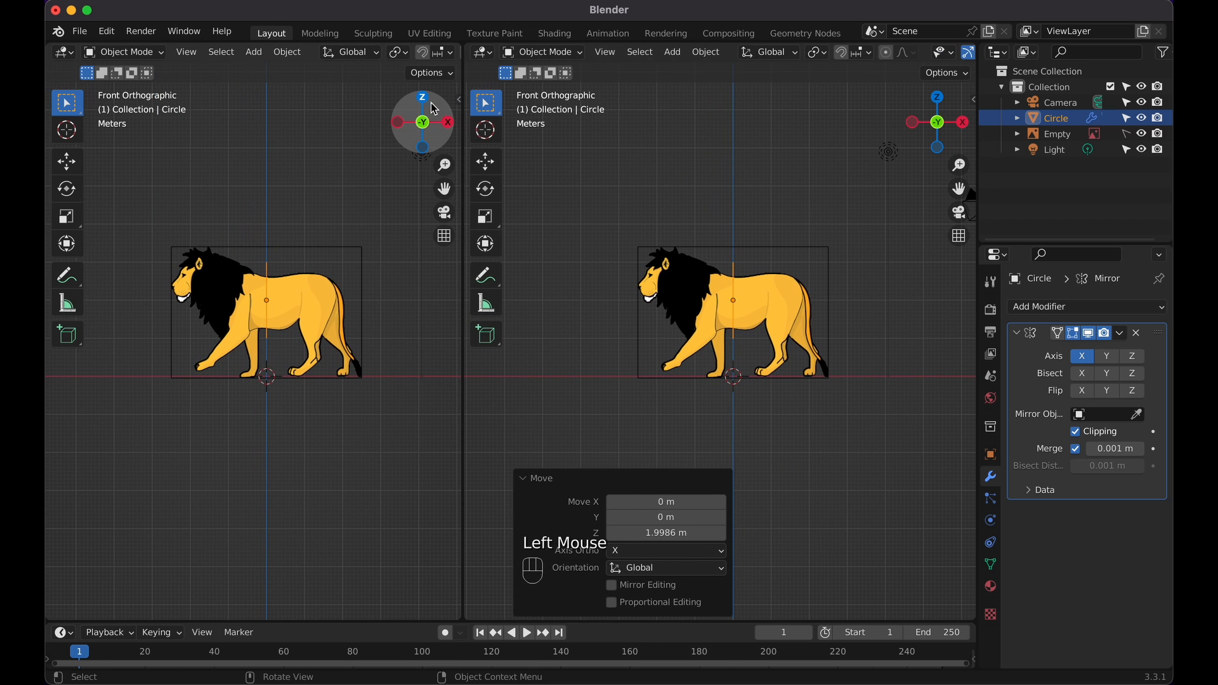
left_click(403, 127)
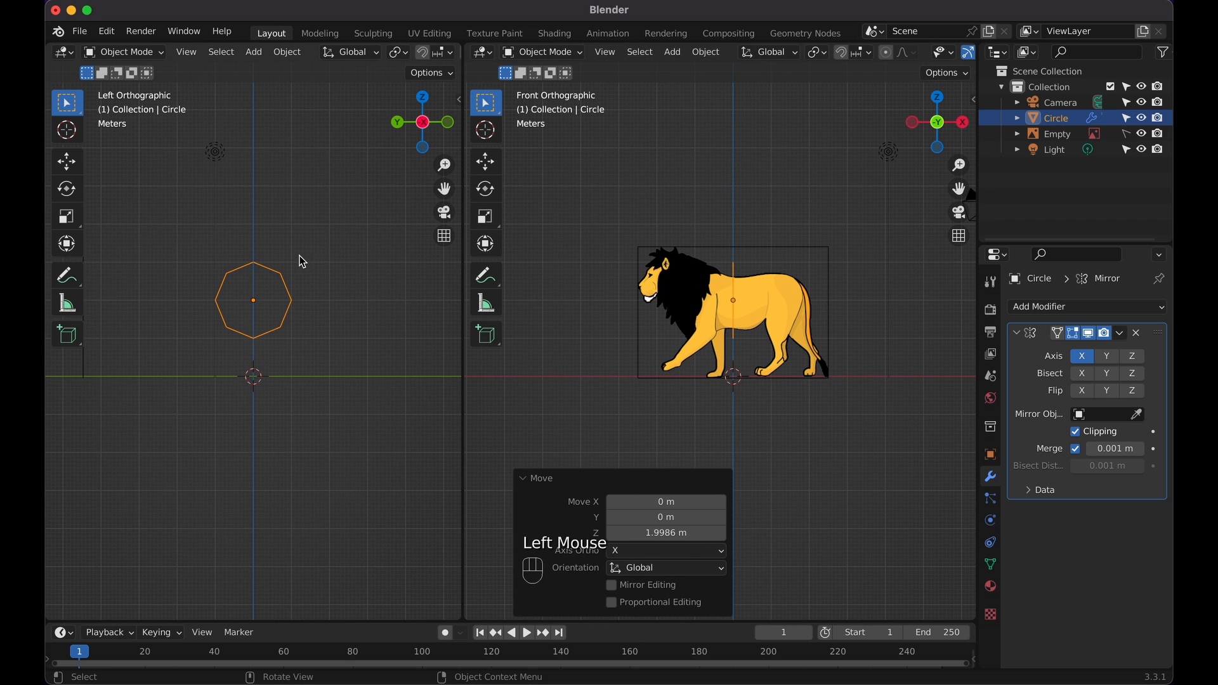
Scale the circle to 0.68 and lower it about 0.065 m in total so it fits between the lion's back and belly
left_click(720, 251)
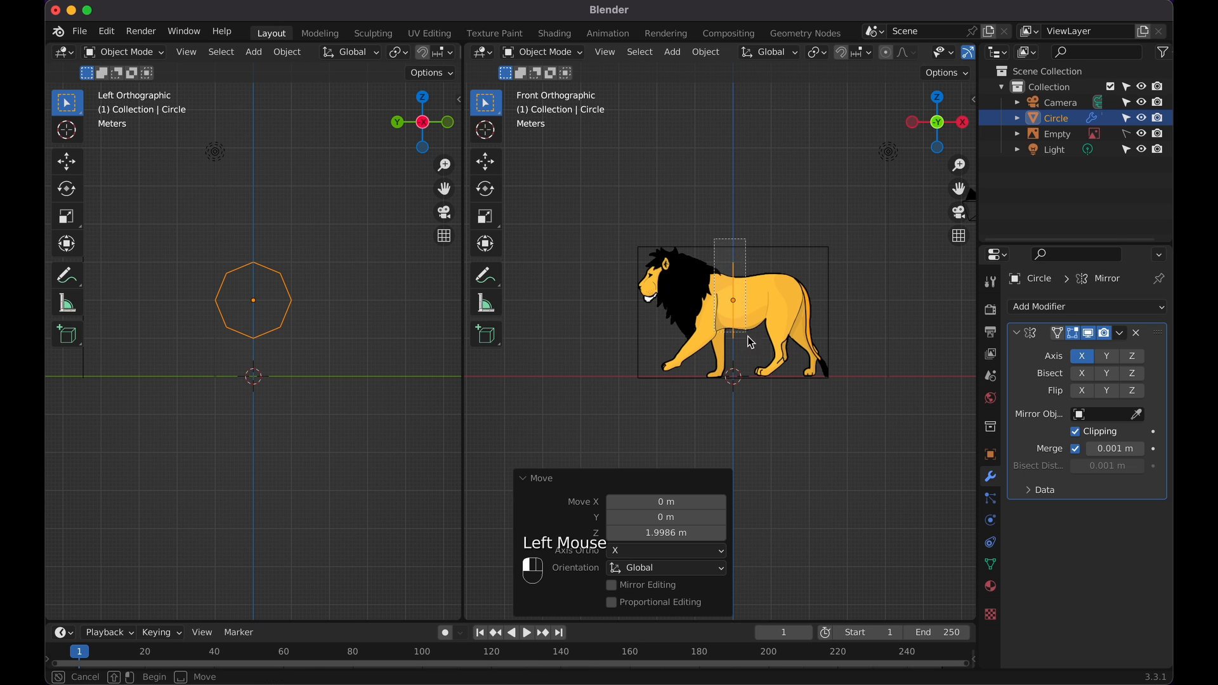
key("s")
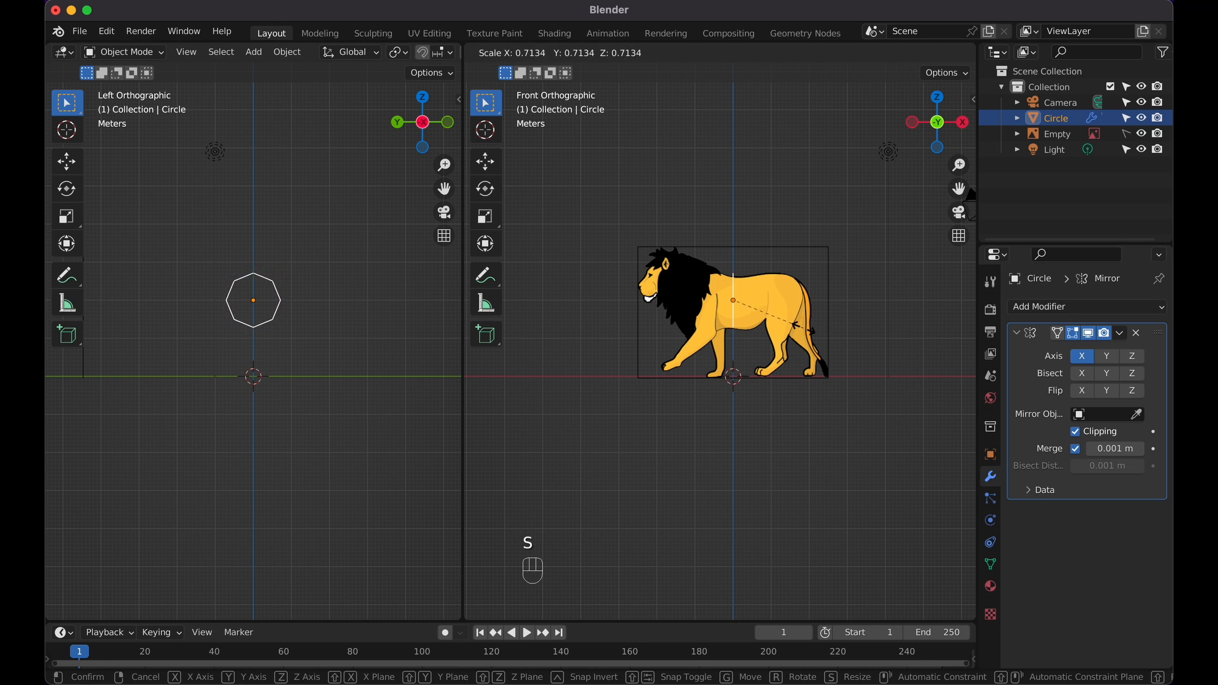
left_click(804, 329)
key("g")
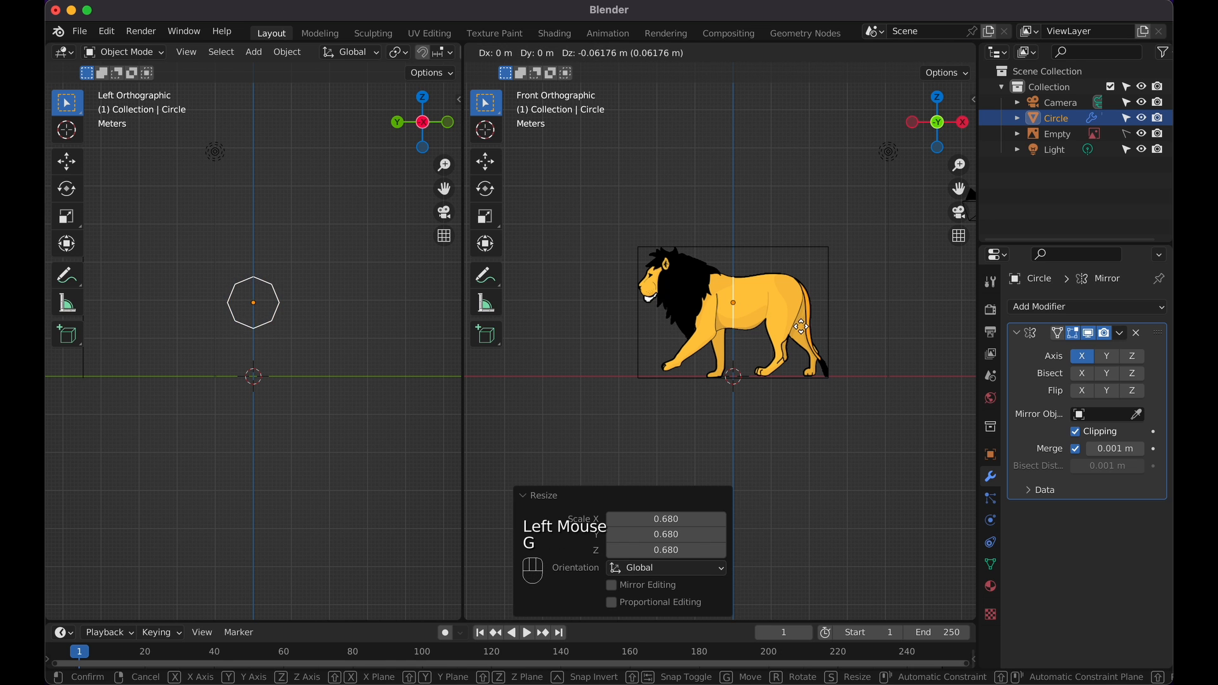
left_click(804, 331)
scroll(803, 331, "up", 5)
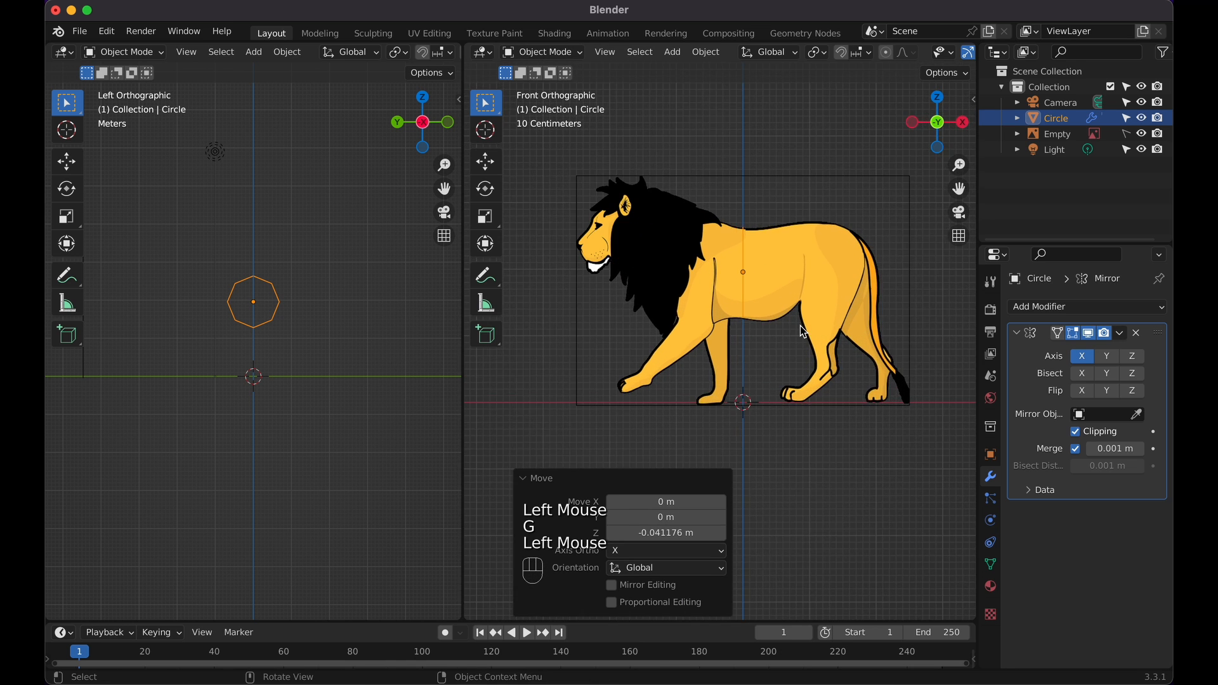
scroll(801, 326, "right", 1, "shift")
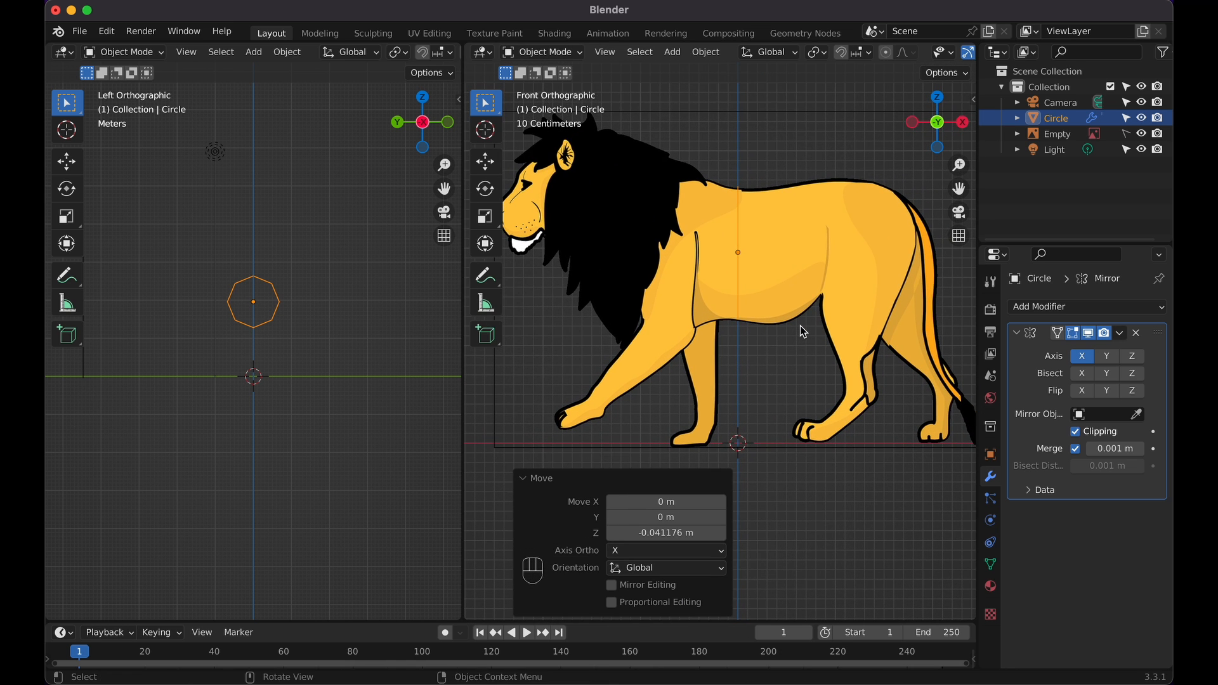
key("g")
left_click(802, 328)
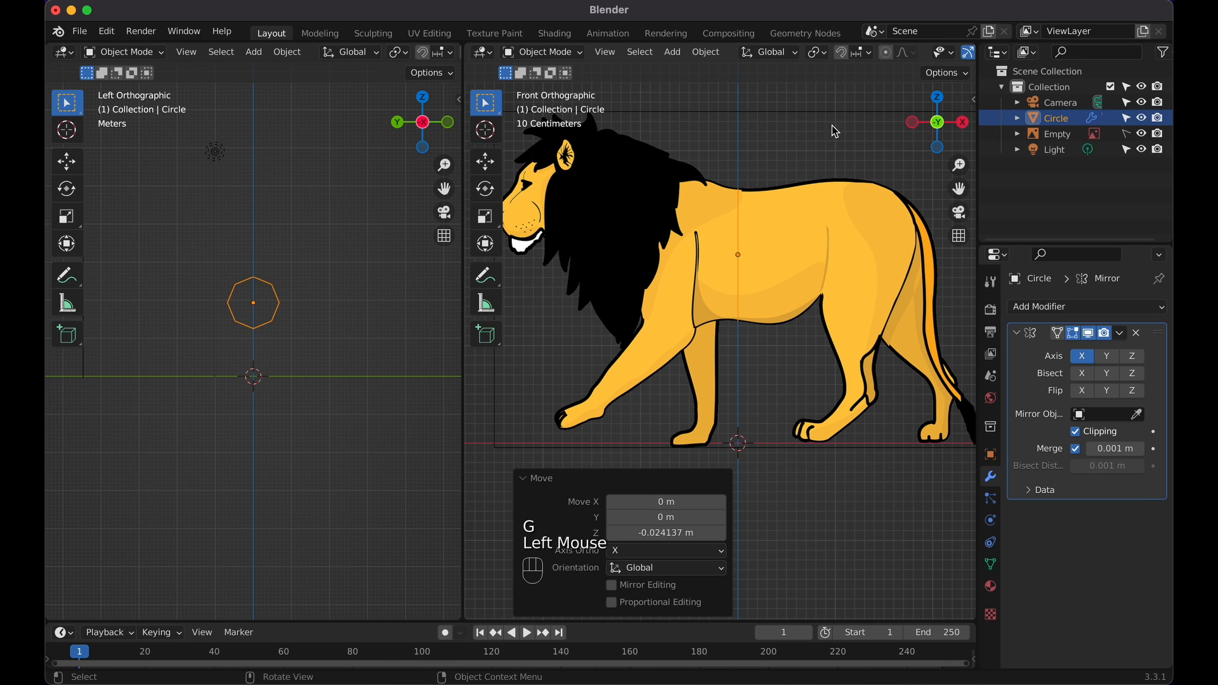
Turn on X-ray display in the front viewport and select the circle over the lion's torso
scroll(895, 59, "down", 5)
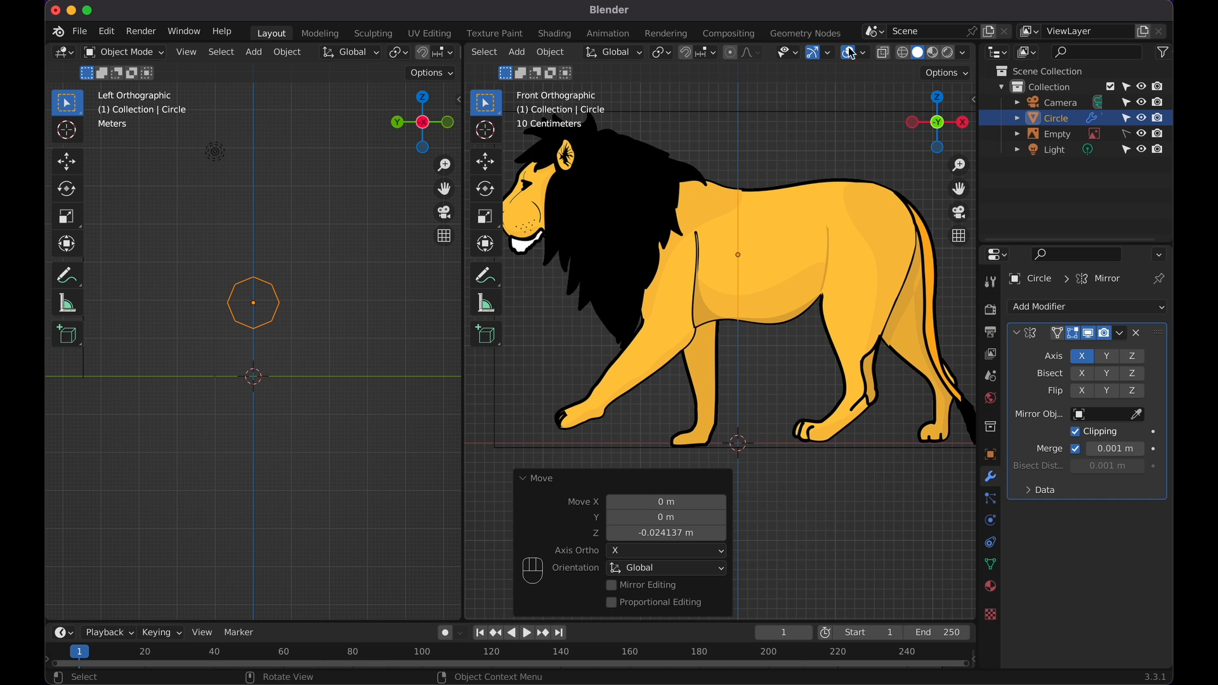
left_click(886, 58)
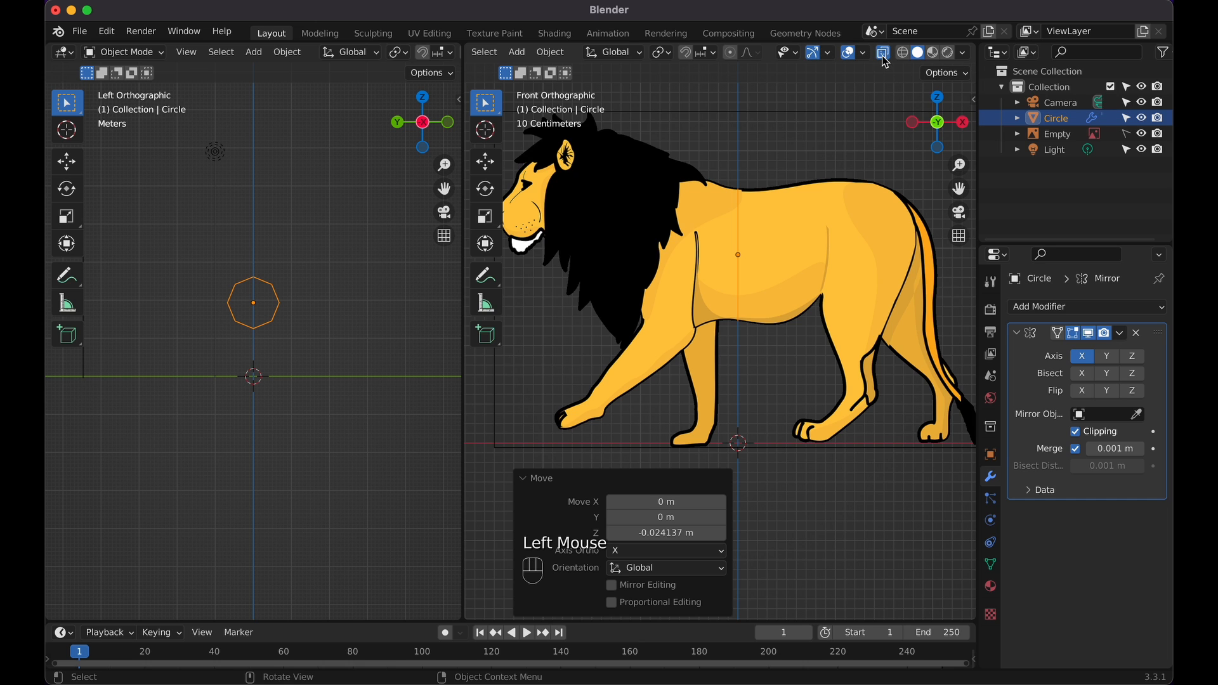
left_click_drag(709, 166, 799, 389)
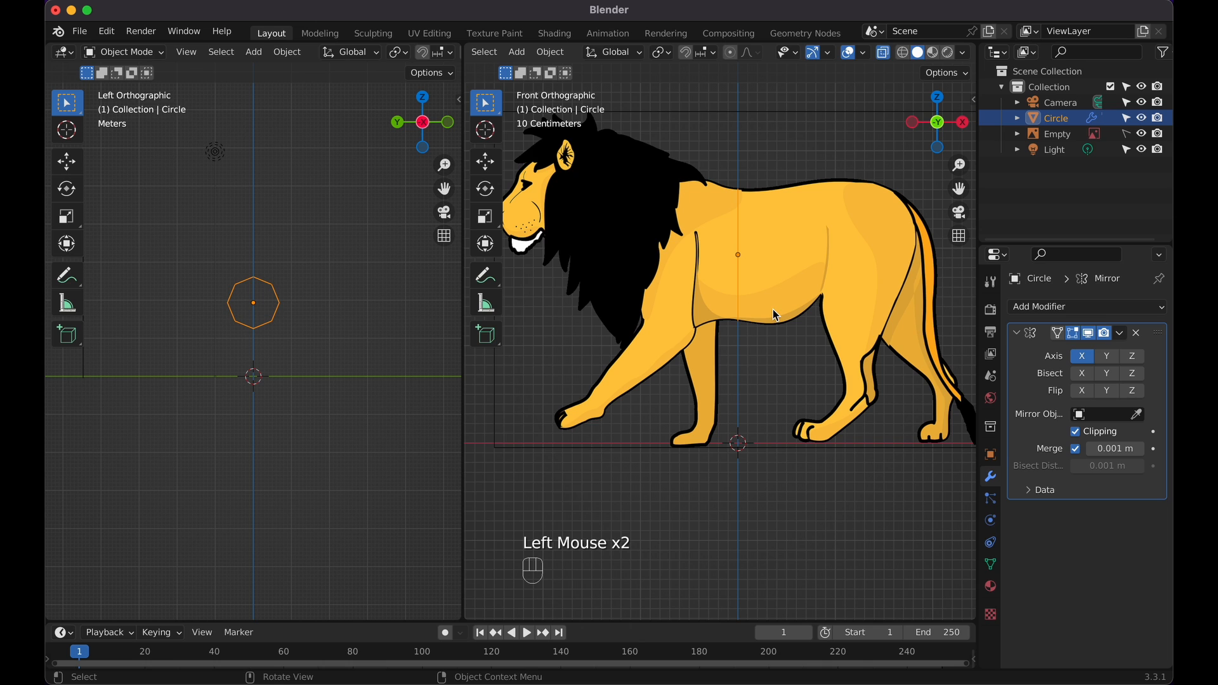
Extrude all the circle's vertices in Edit Mode about 0.44 m along X toward the hindquarters and about 0.02 m down
key("Tab")
key("a")
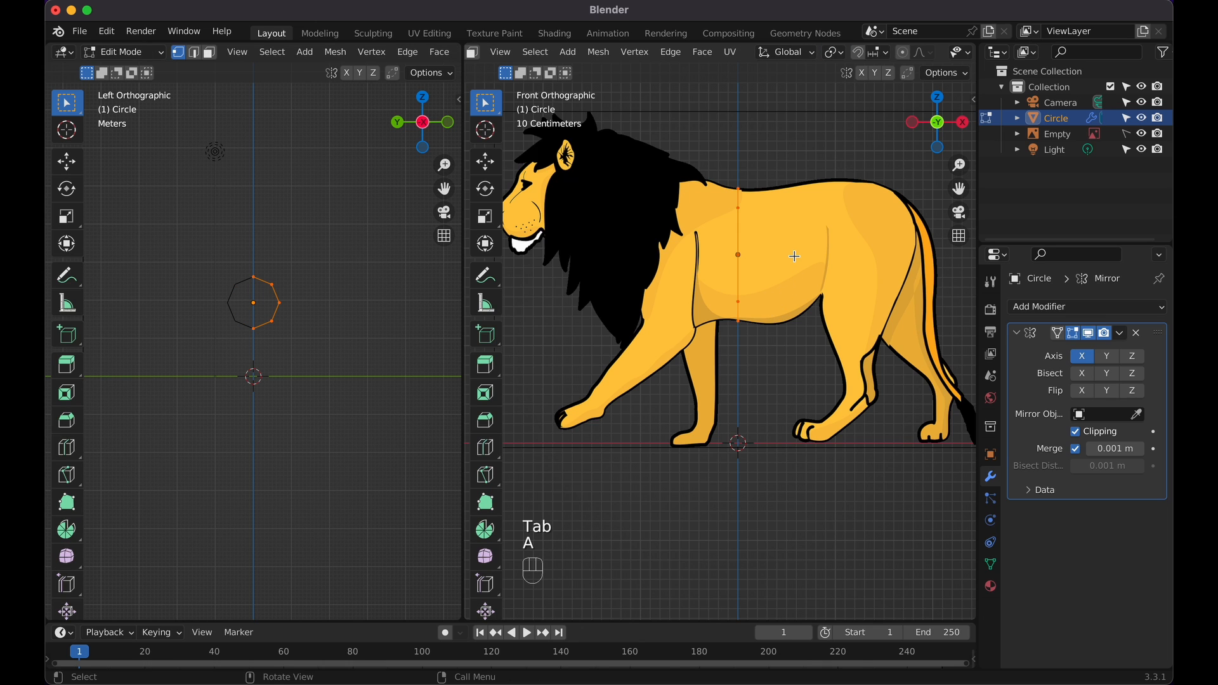
key("e")
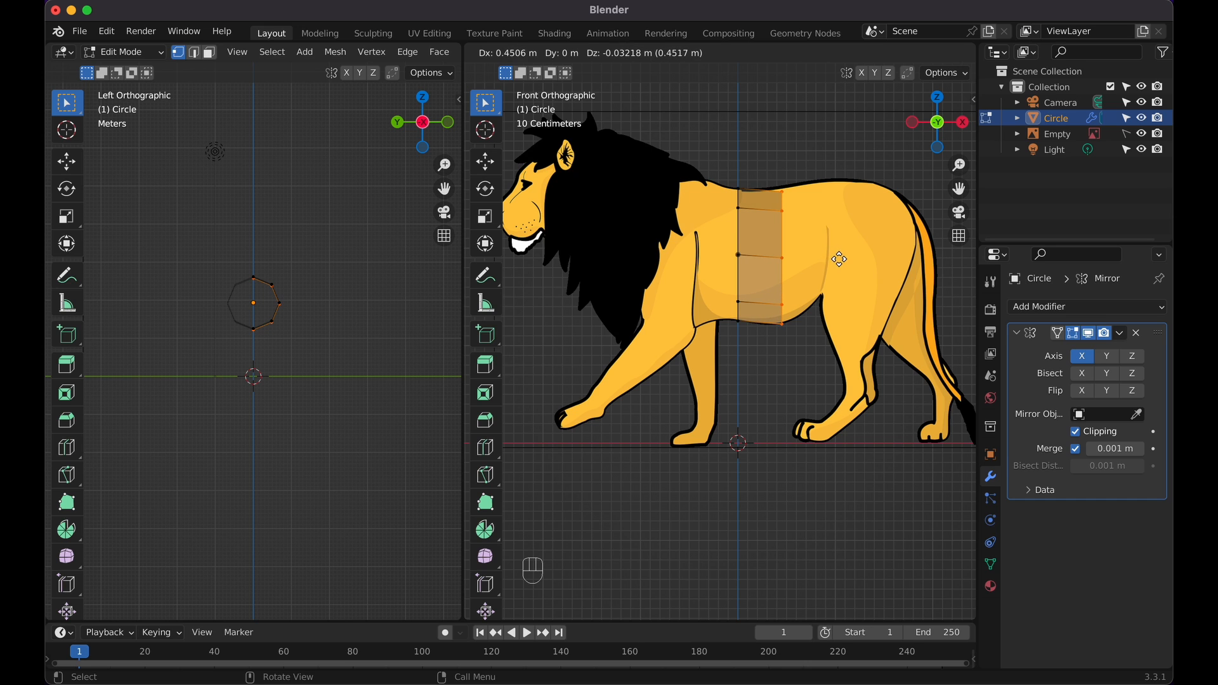
left_click(839, 259)
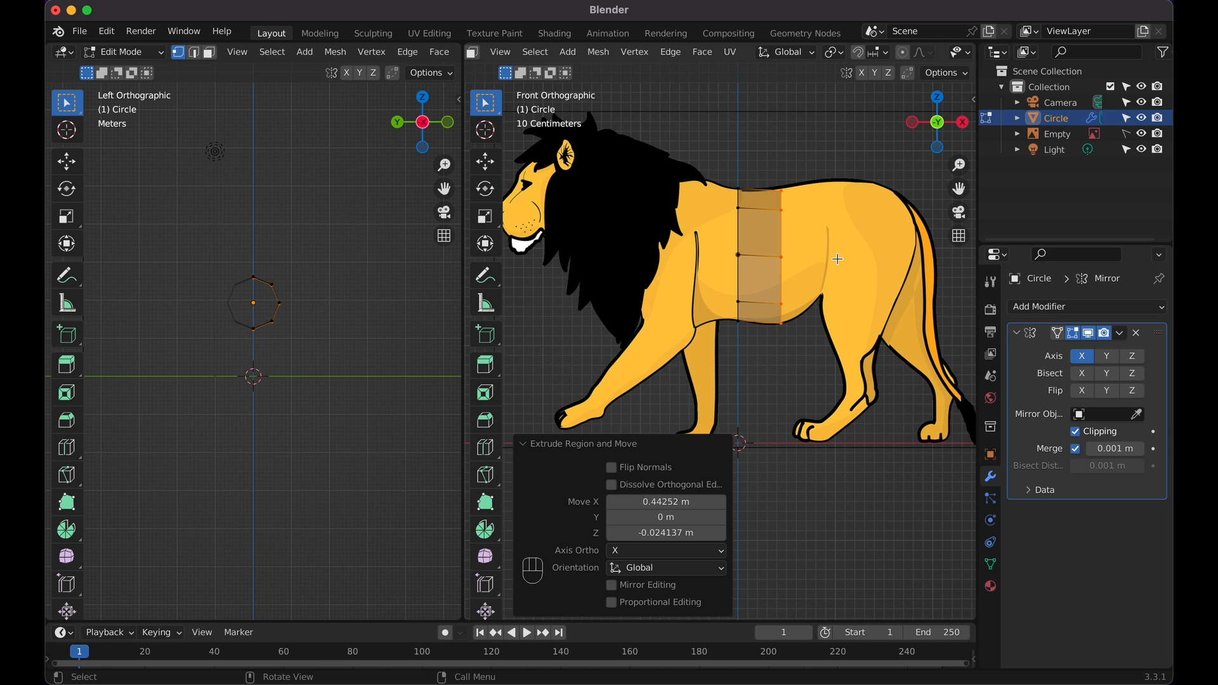
Extrude the rear ring about 0.43 m along X and 0.20 m up toward the hindquarters, scaled to about 0.87
key("e")
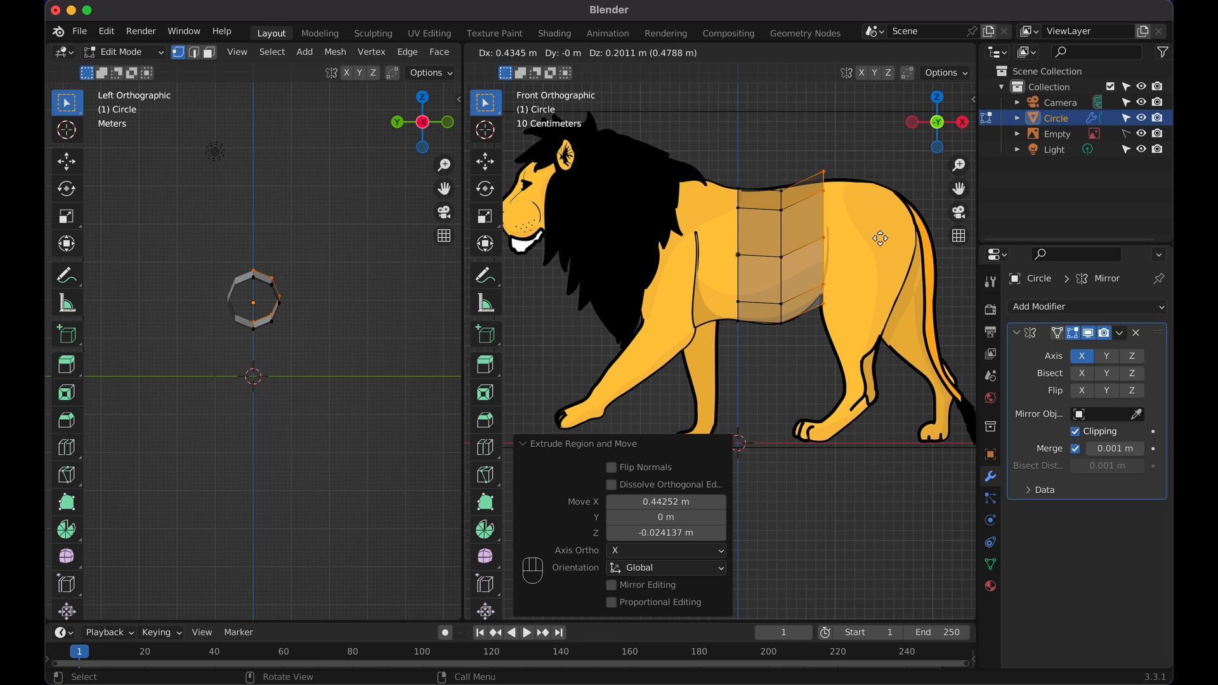
left_click(880, 238)
key("s")
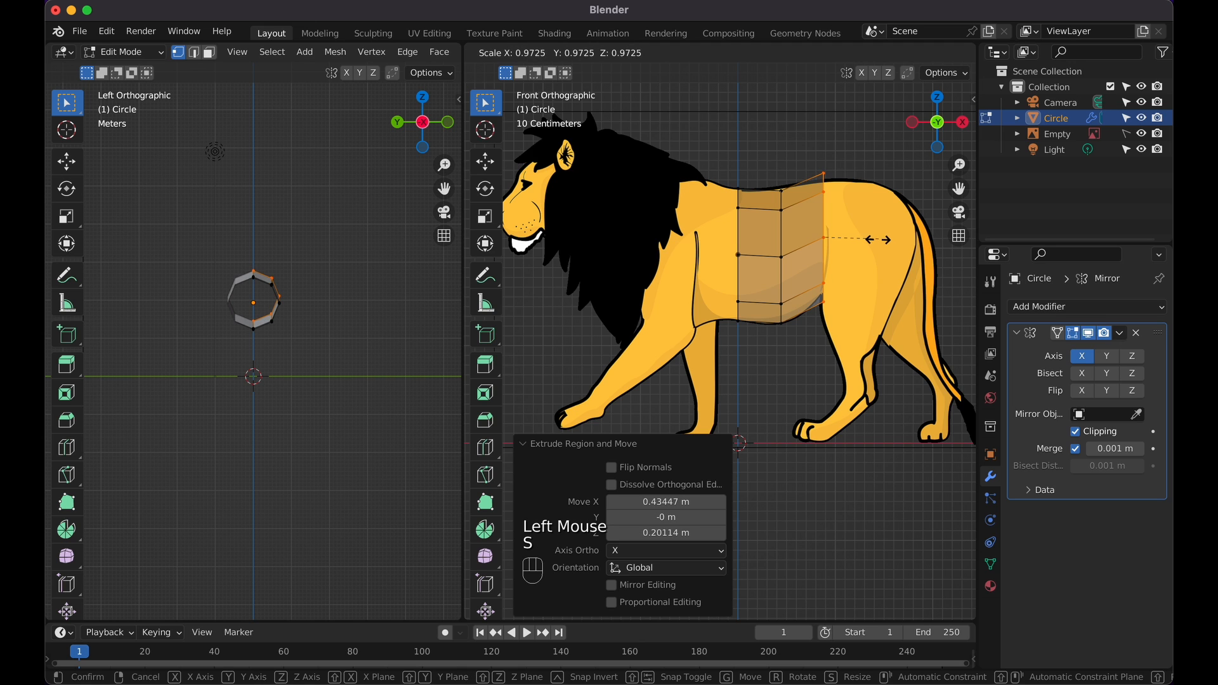
left_click(873, 243)
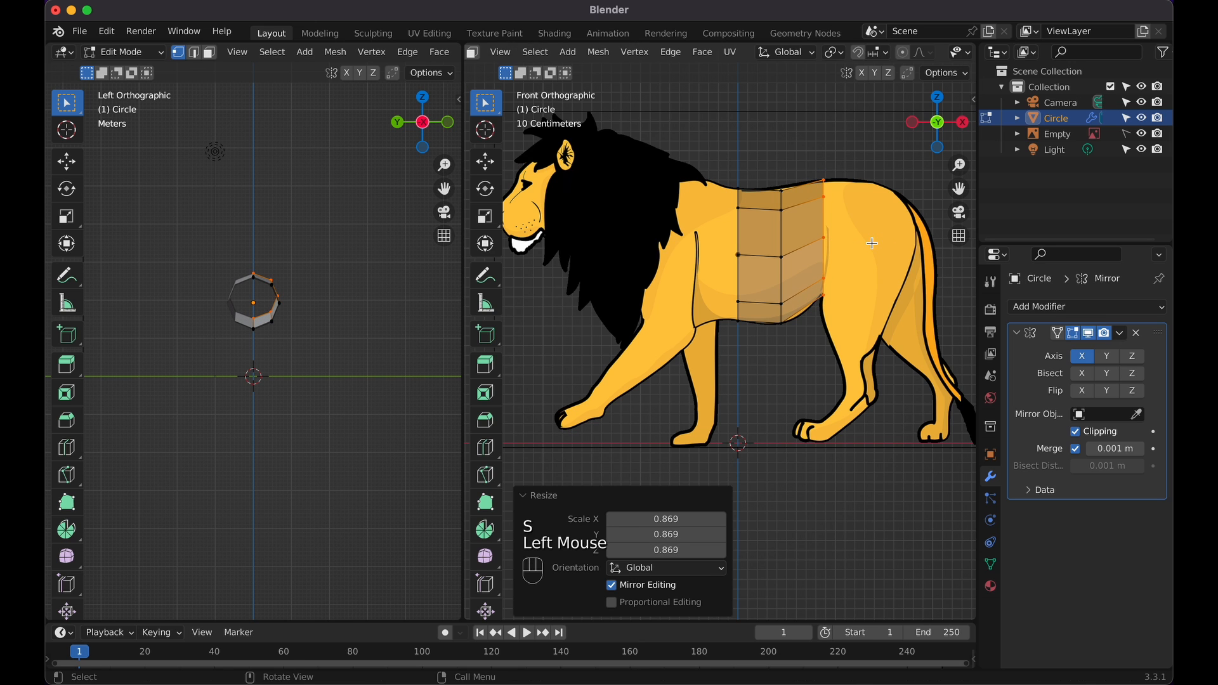
Extrude two more rings over the hindquarters, each about 0.47 m along X, and scale the last one to about 0.79
key("e")
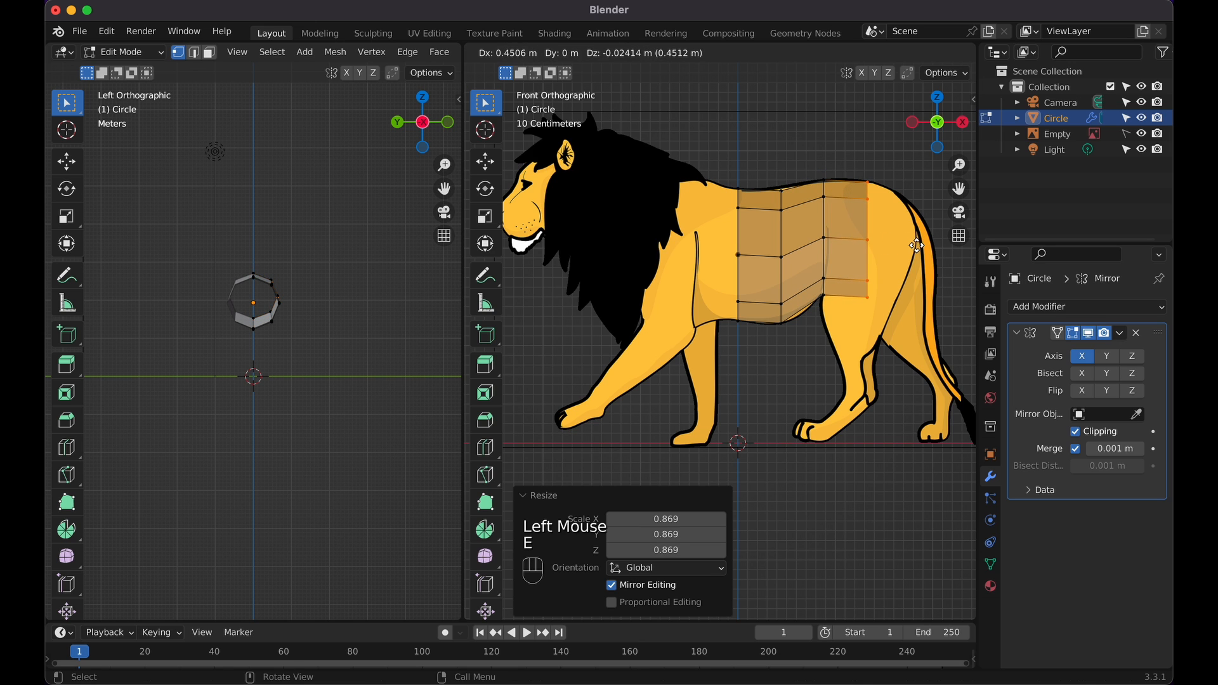
left_click(919, 246)
key("e")
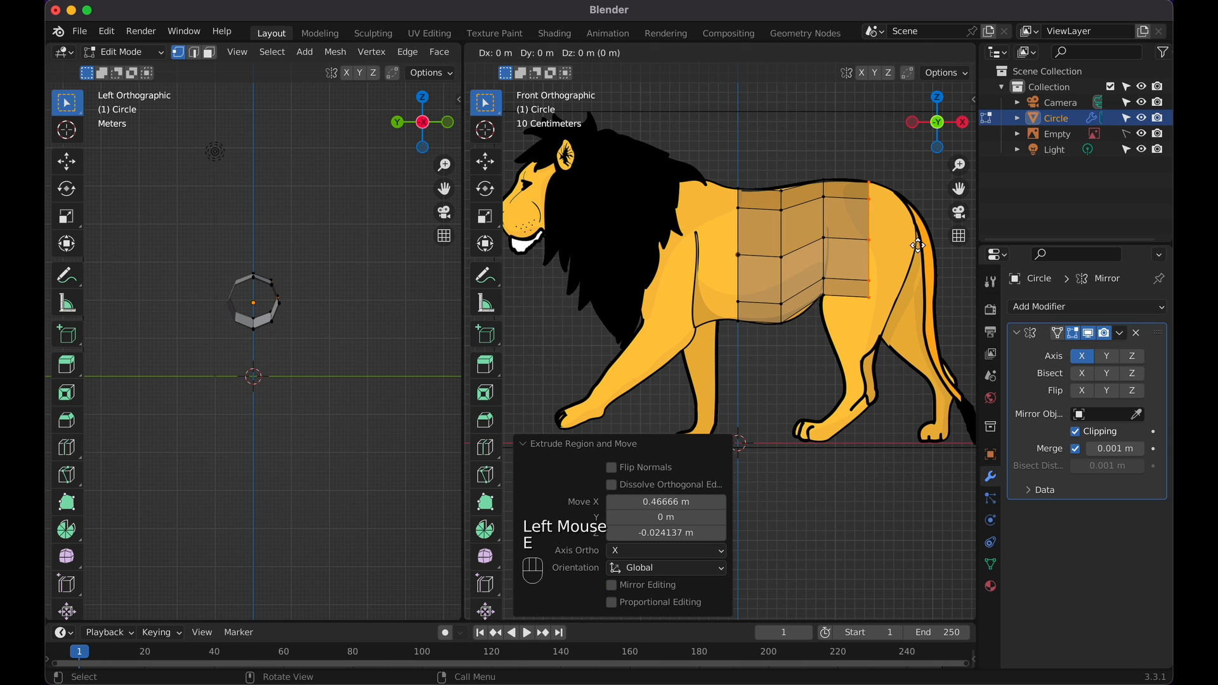
left_click(963, 245)
key("s")
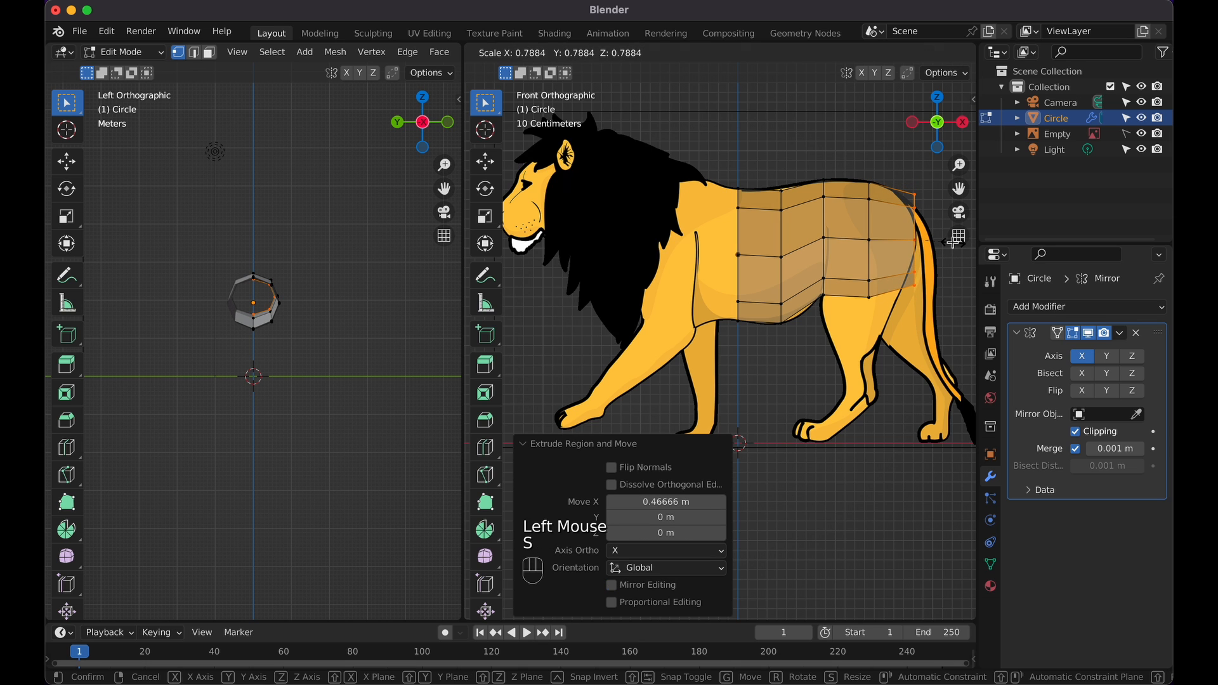
left_click(952, 241)
Select the torso's front edge ring and extrude it about 0.46 m toward the head, scaled to about 1.15
middle_click_drag(731, 284, 781, 294, "shift")
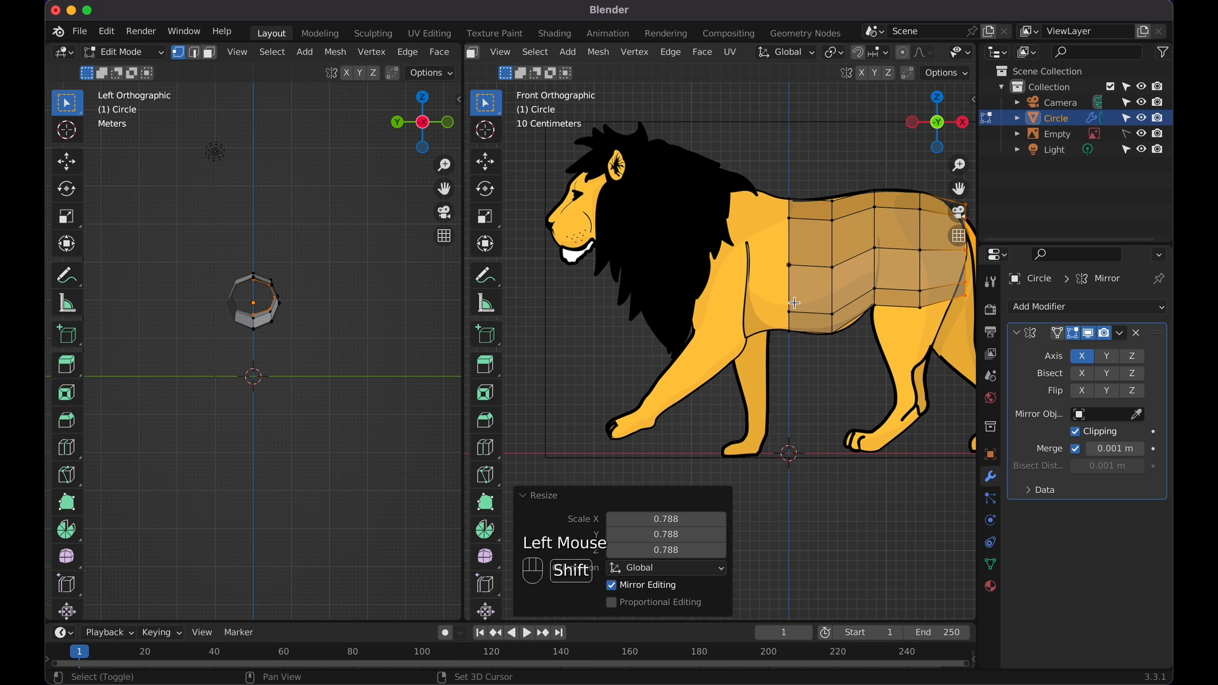
left_click(740, 169)
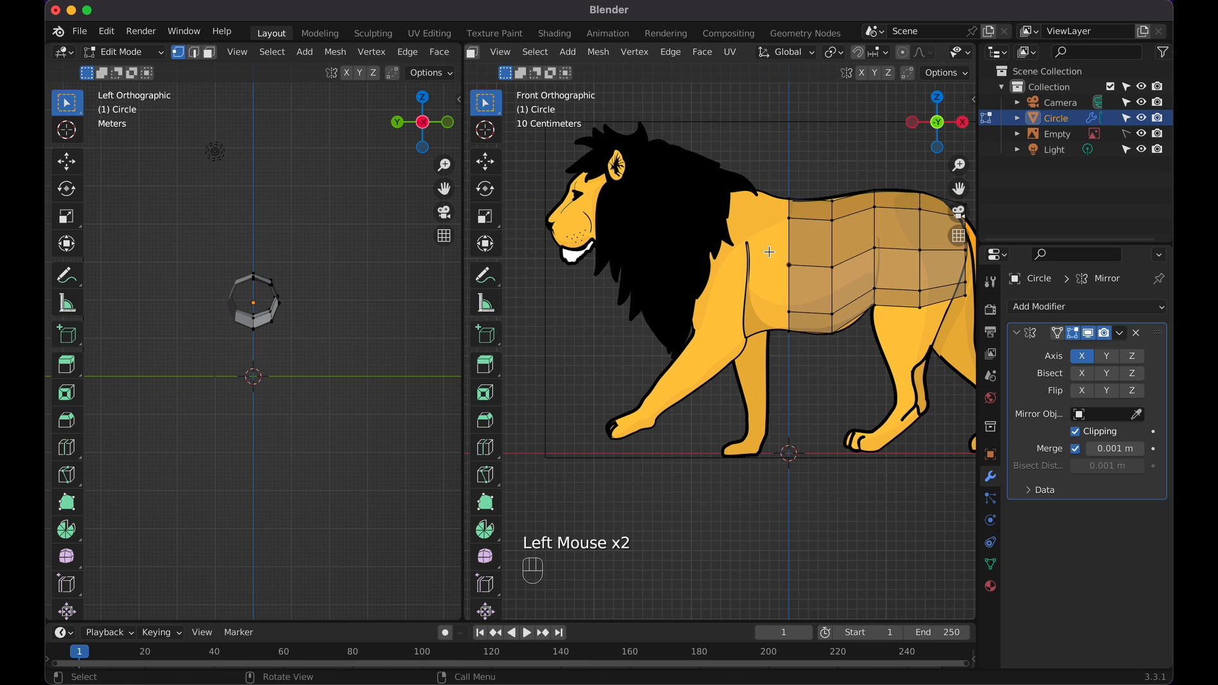
left_click_drag(754, 148, 817, 388)
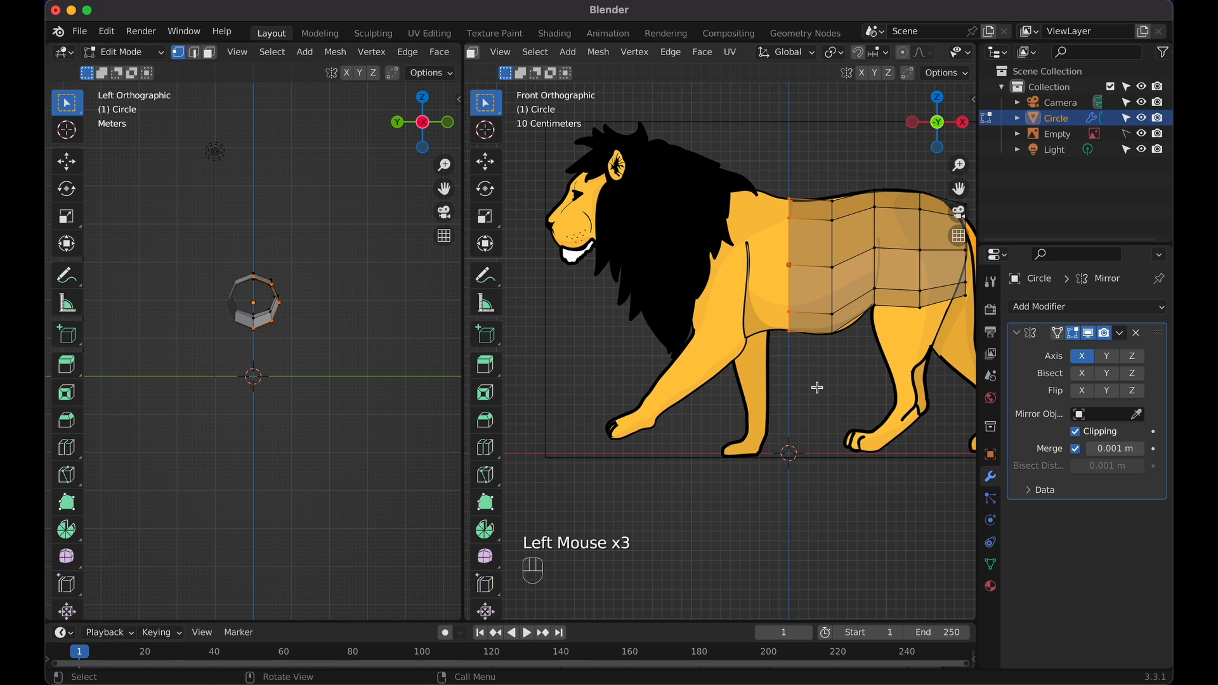
key("e")
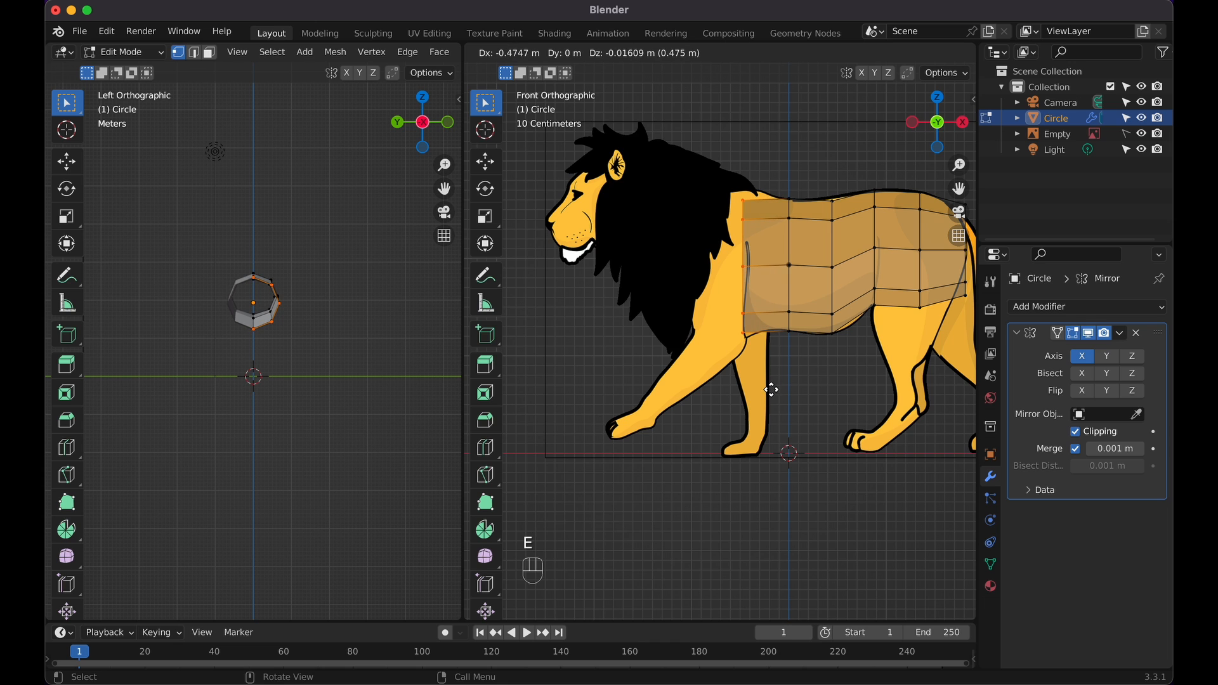
left_click(775, 389)
key("s")
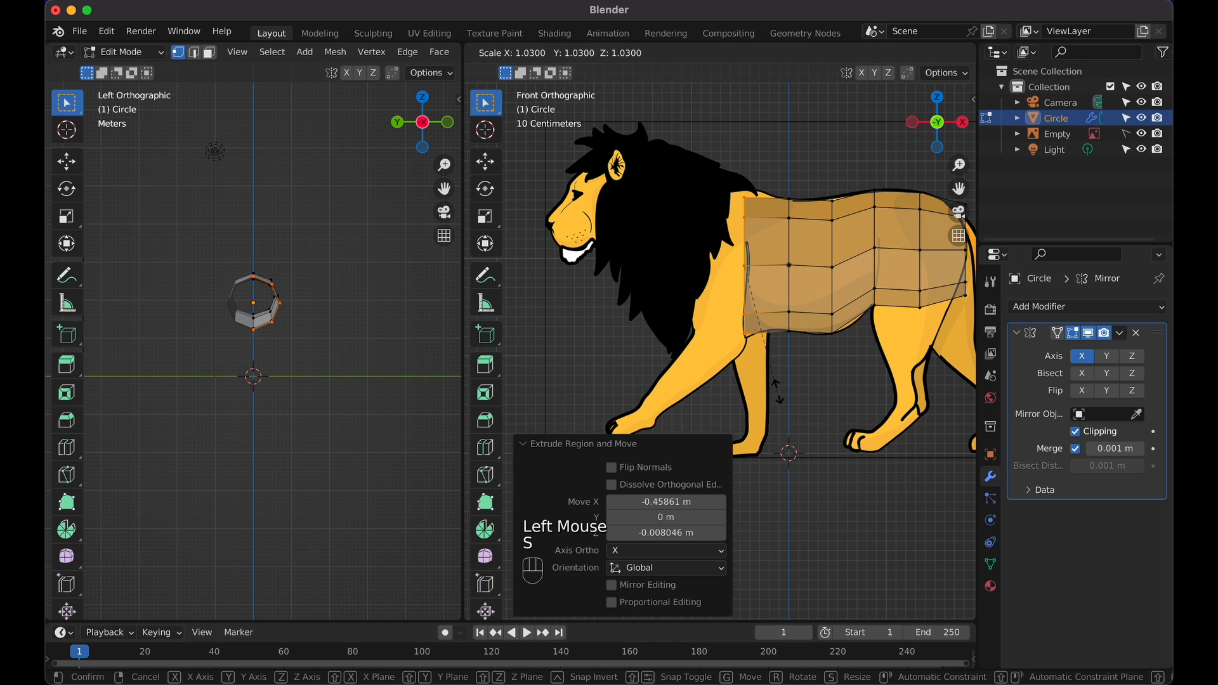
left_click(786, 400)
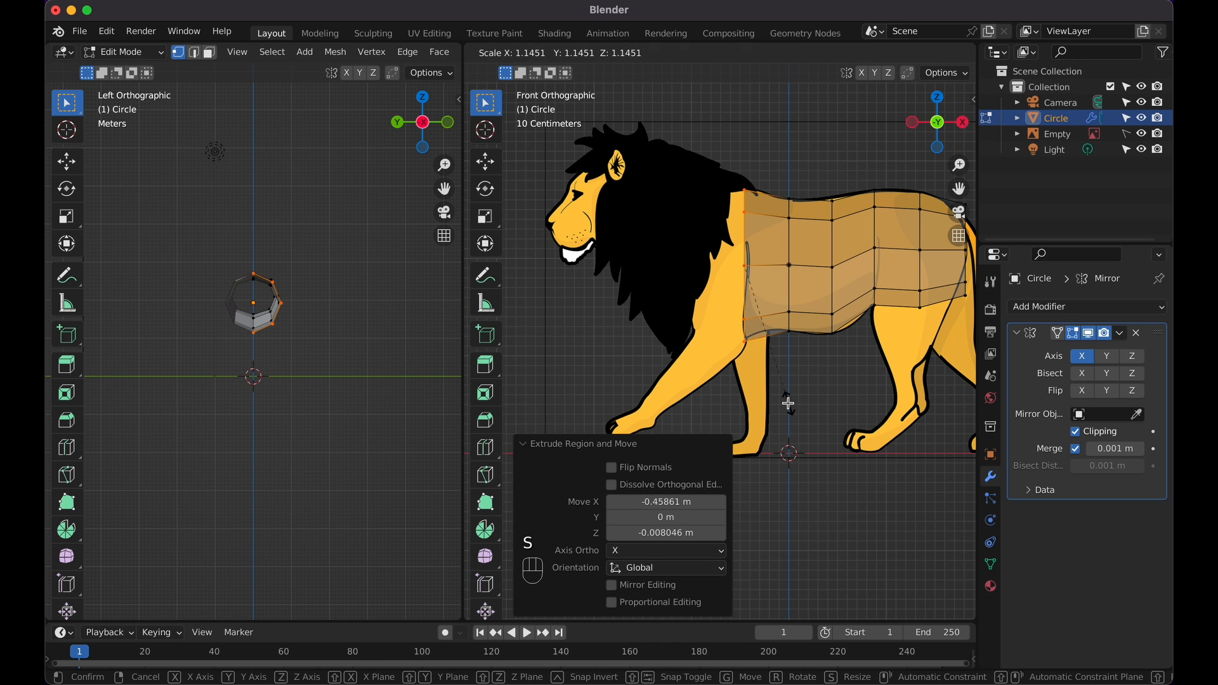
Extrude the shoulder ring about 0.53 m forward and 0.14 m up into the mane, scaled to about 1.16
key("e")
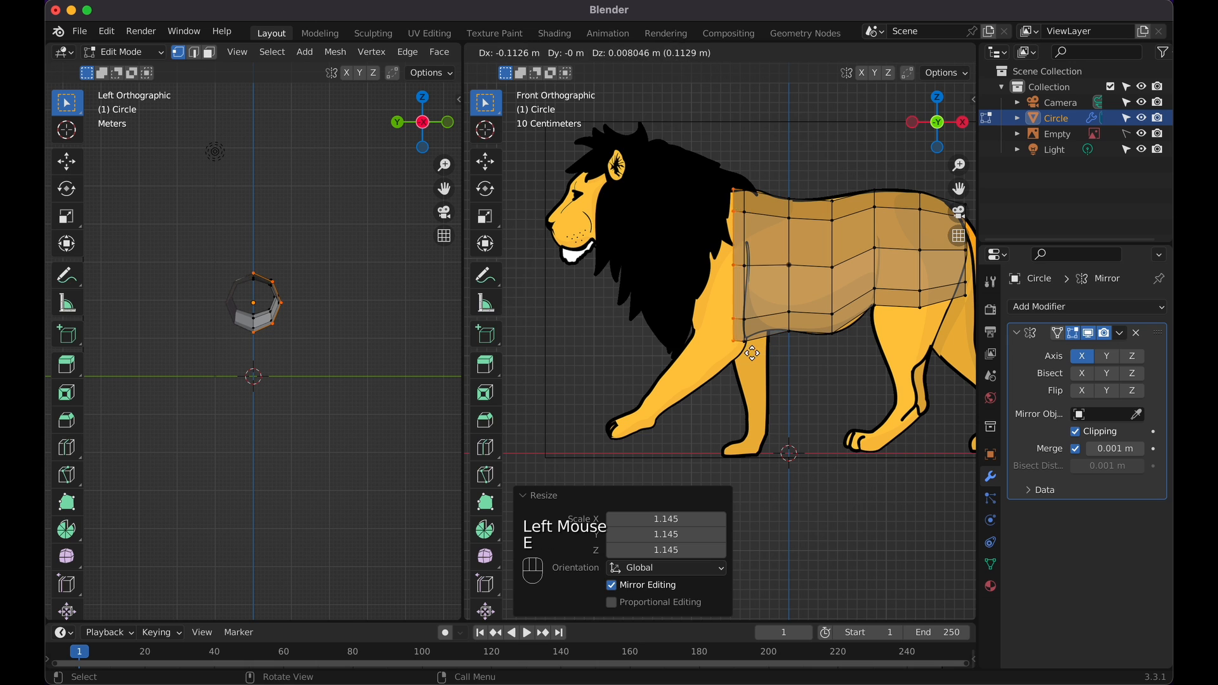
left_click(714, 340)
key("s")
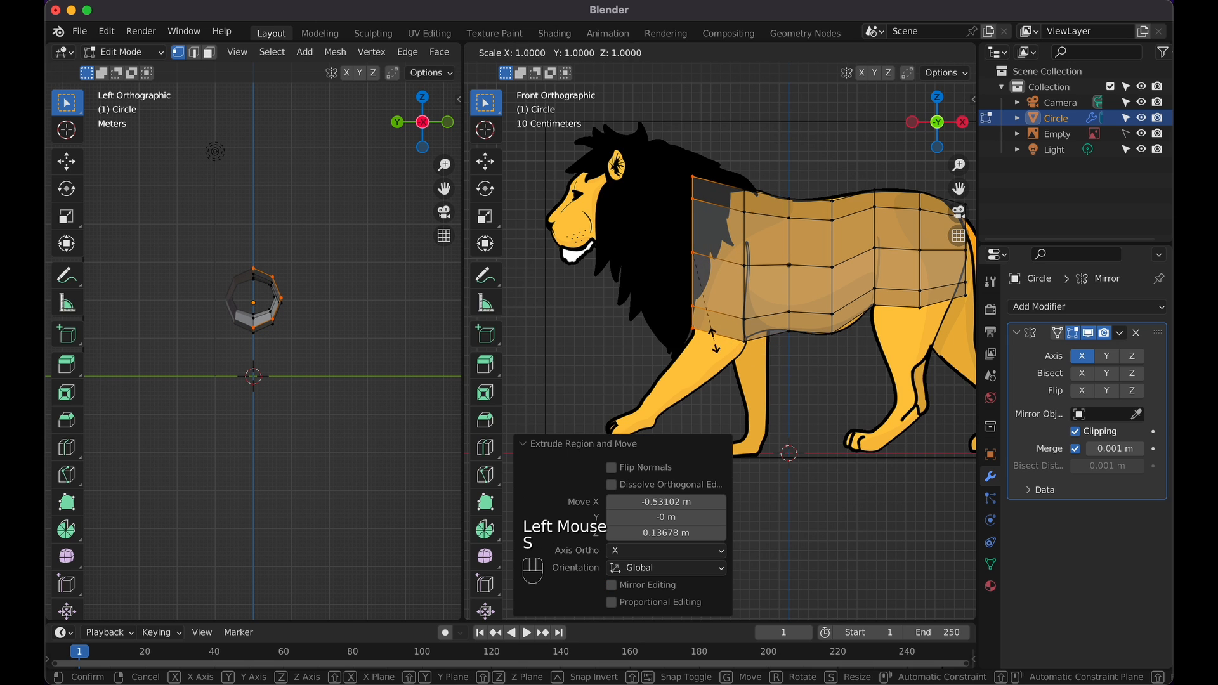
left_click(728, 350)
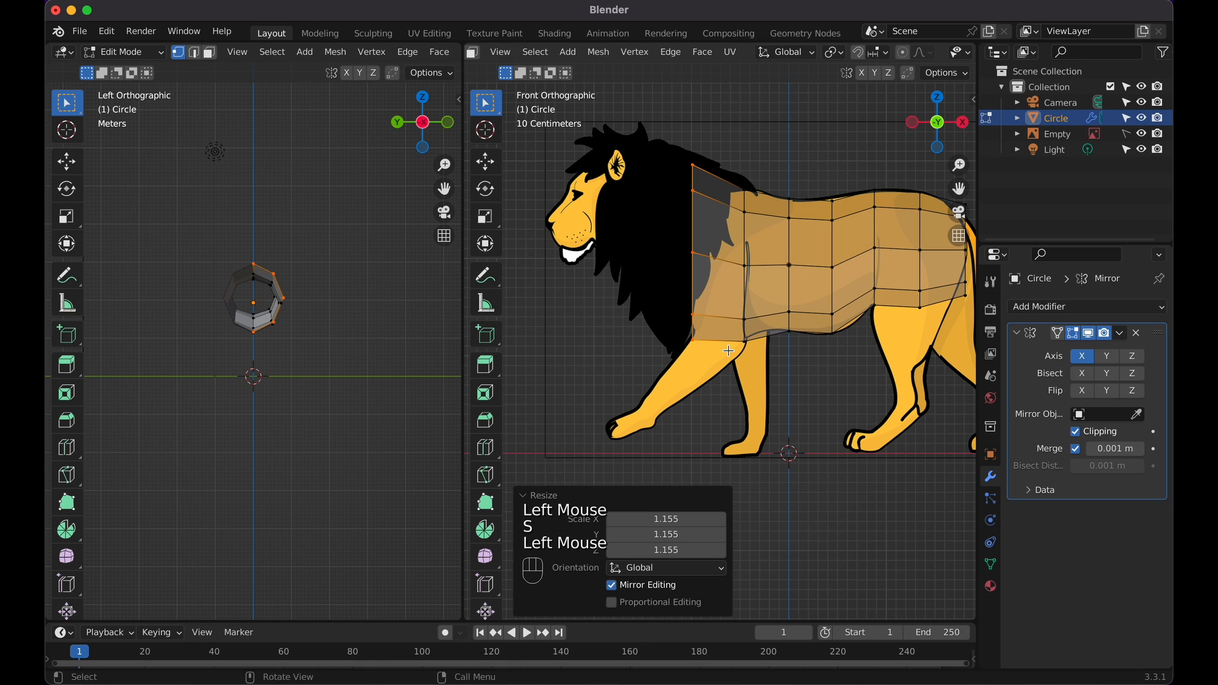
Extrude the ring inside the mane about 0.39 m forward and 0.23 m up, scaled to about 0.95
key("e")
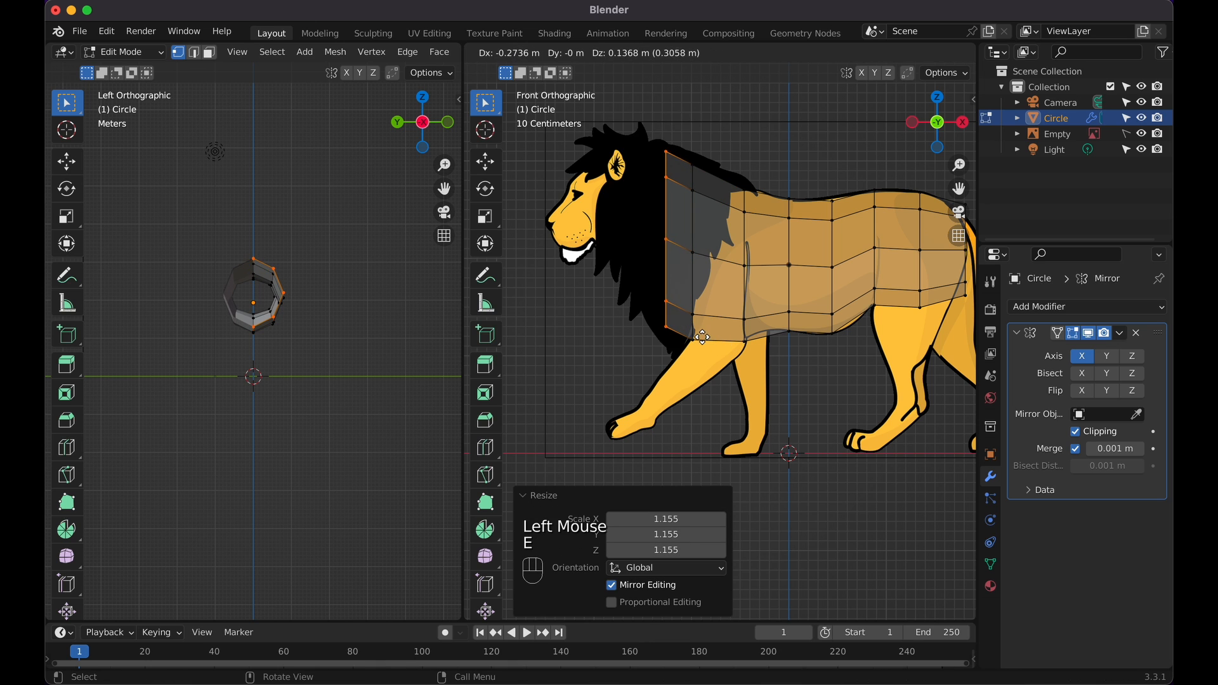
left_click(691, 328)
key("s")
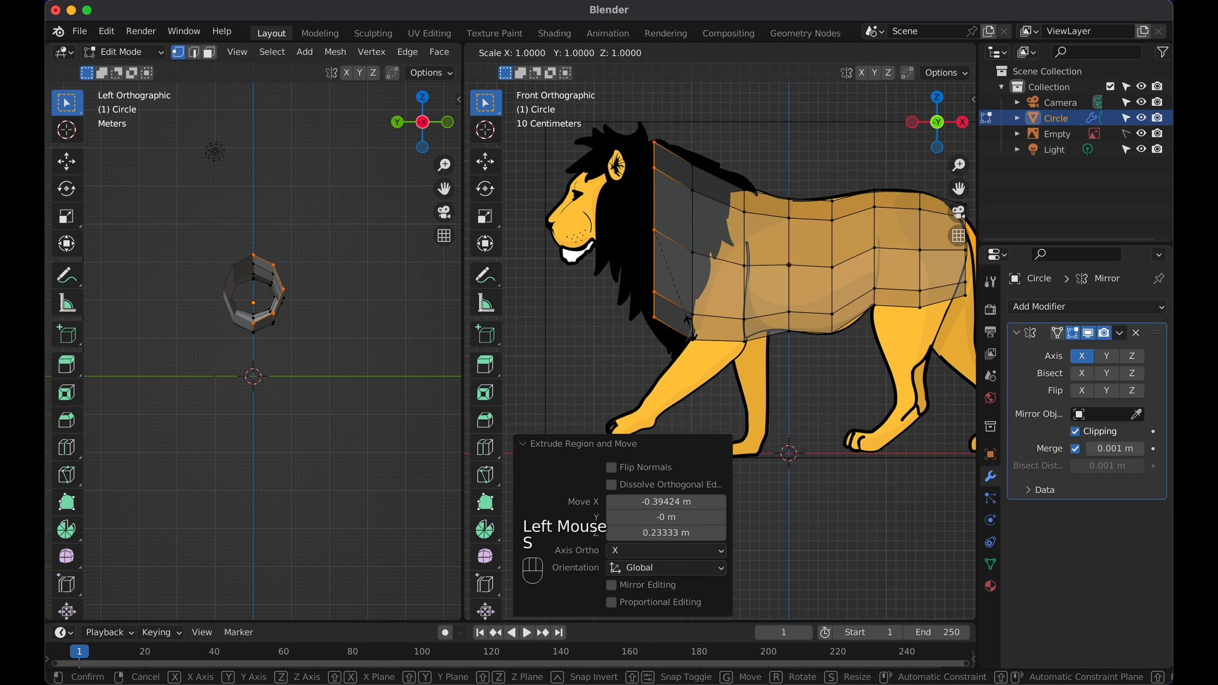
left_click(685, 324)
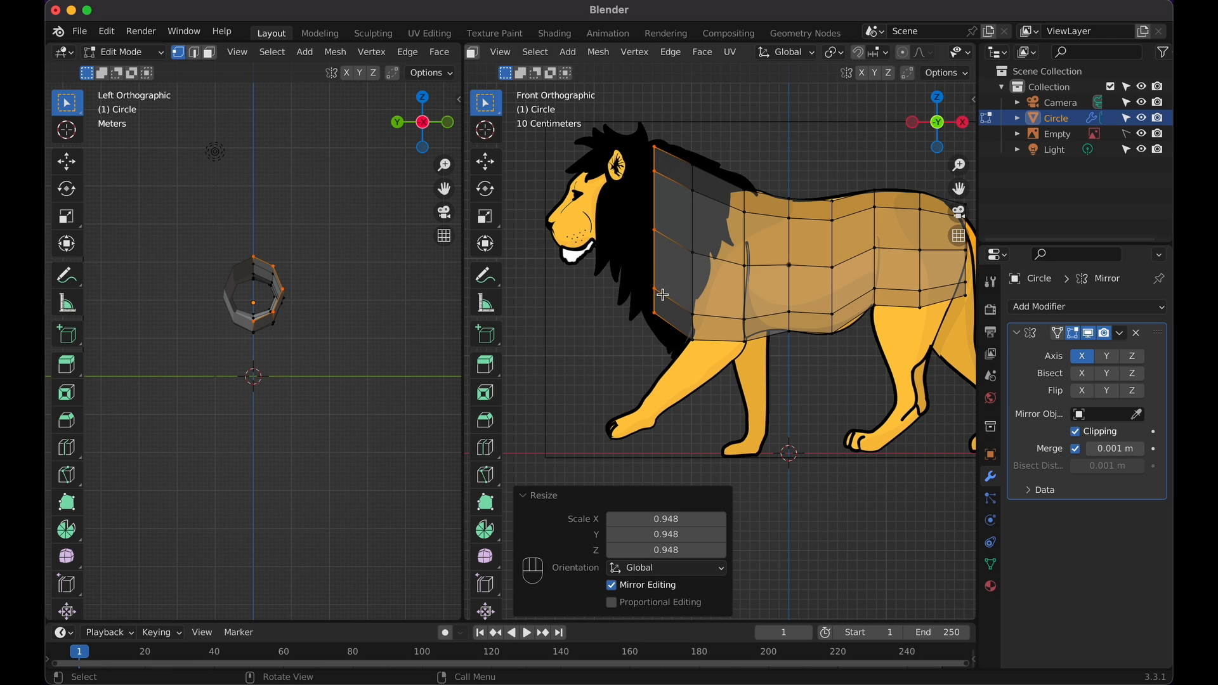
Extrude the neck ring about 0.29 m forward and 0.22 m up behind the ear, scaled to 0.77 and raised about 0.05 m
key("e")
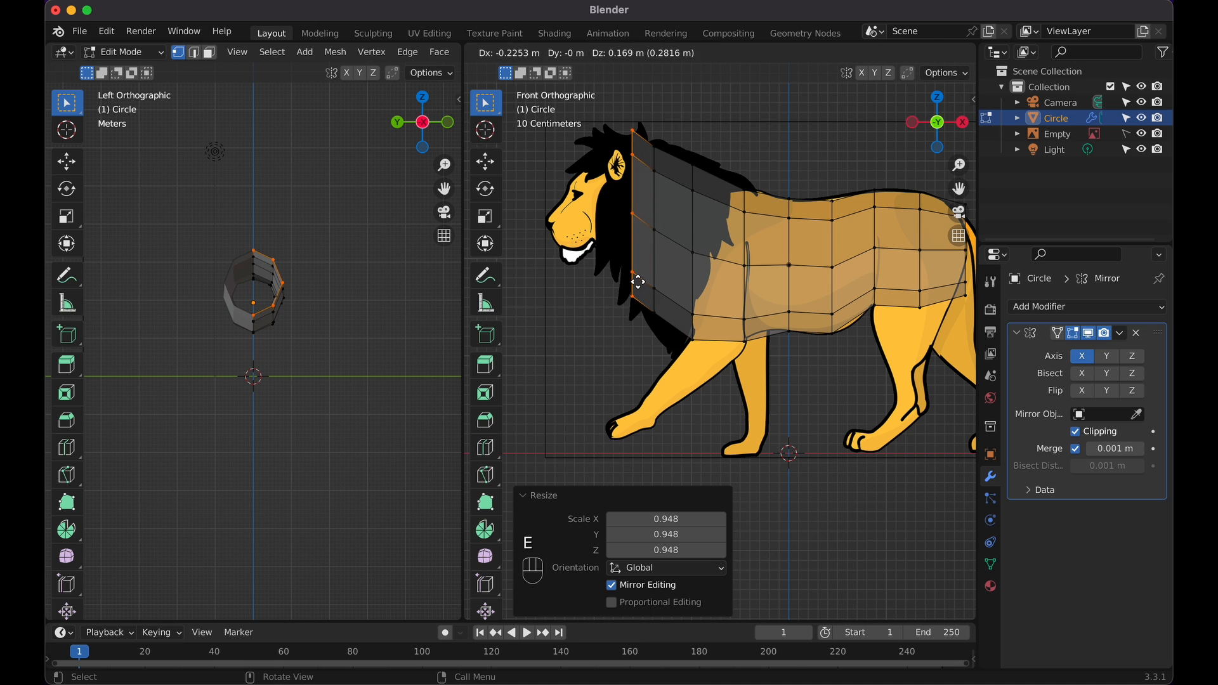
left_click(636, 279)
key("s")
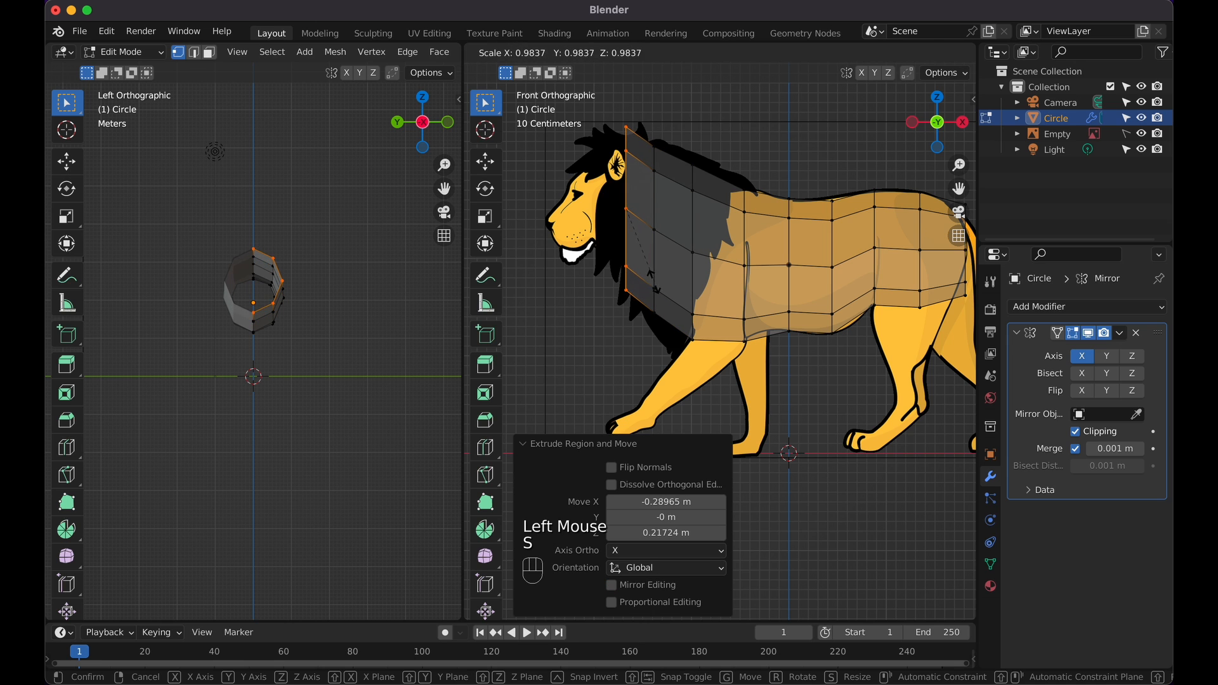
left_click(637, 269)
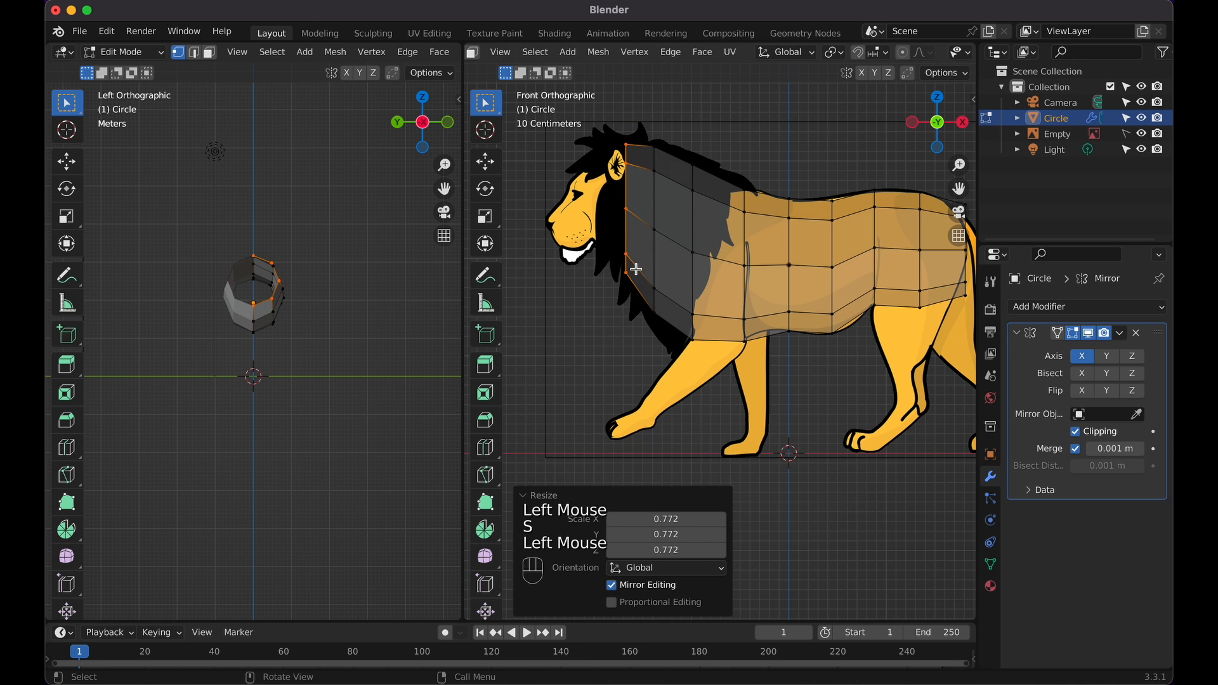
key("g")
left_click(636, 265)
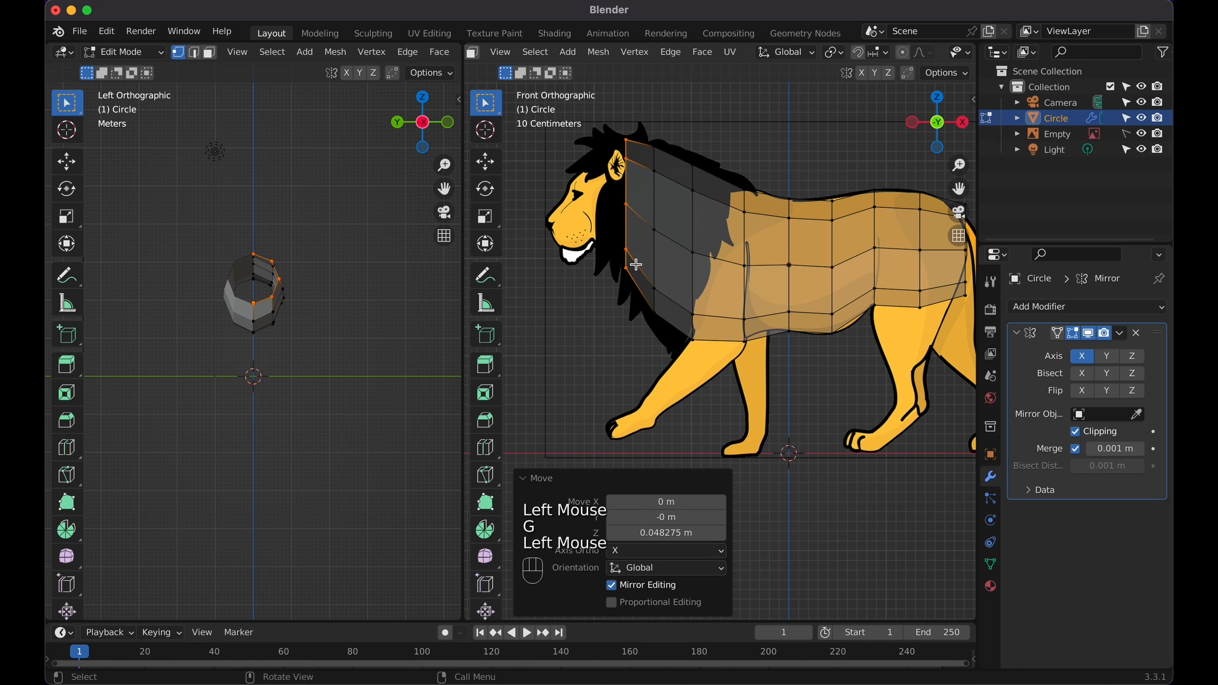
Extrude a ring about 0.28 m forward and 0.26 m up at the back of the face, scaled to 0.70 and lowered about 0.14 m
key("e")
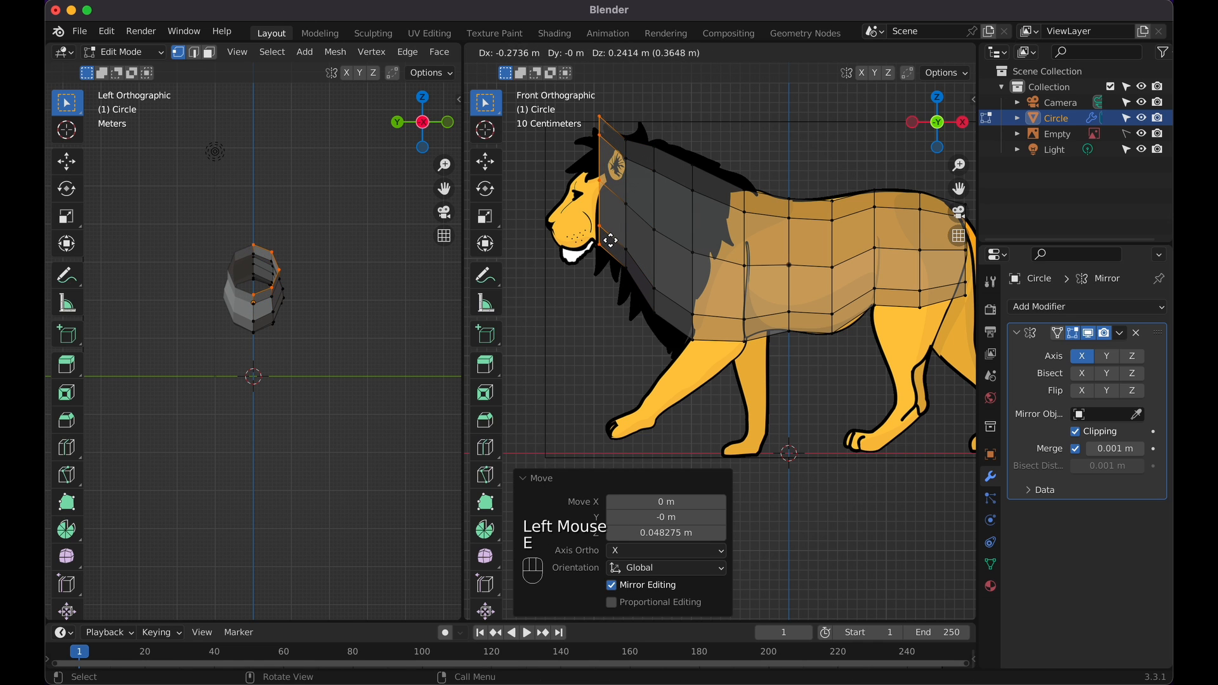
left_click(610, 239)
key("s")
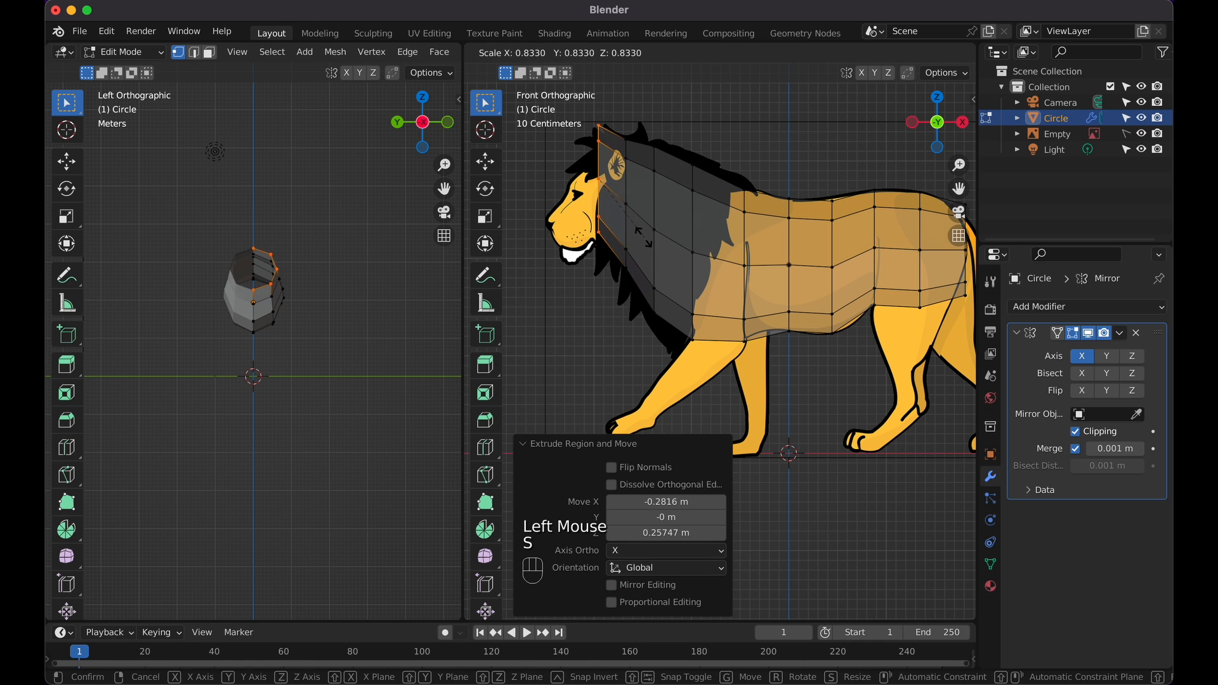
left_click(632, 236)
key("g")
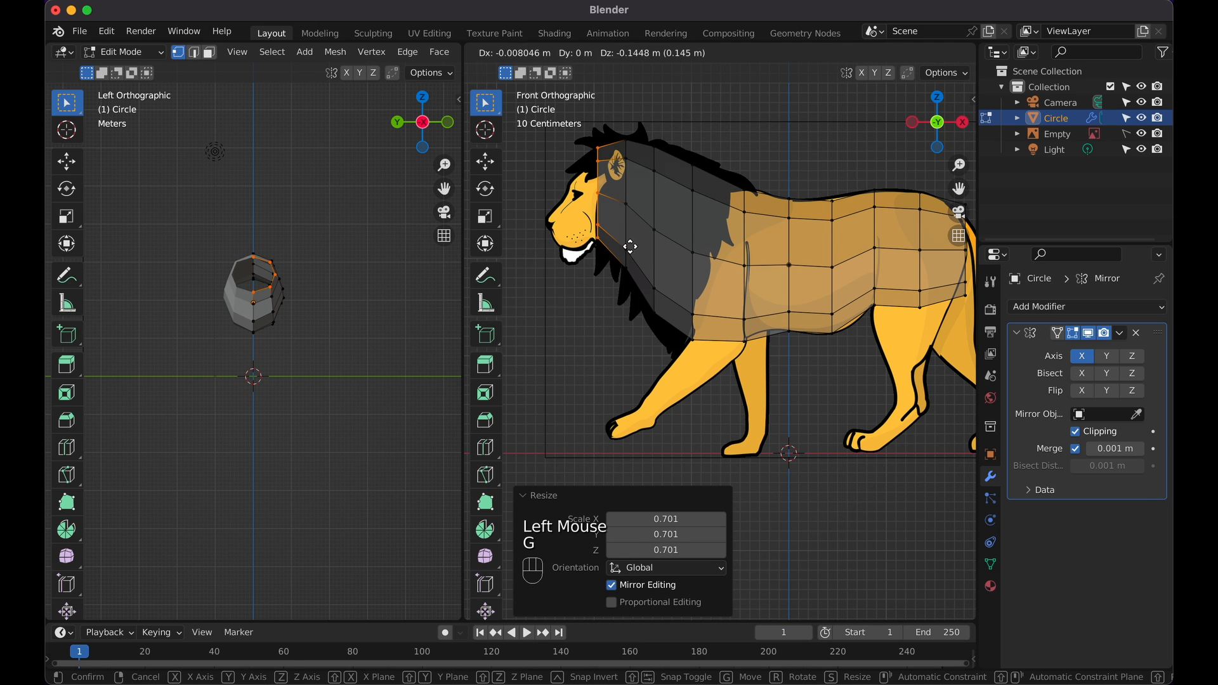
left_click(632, 254)
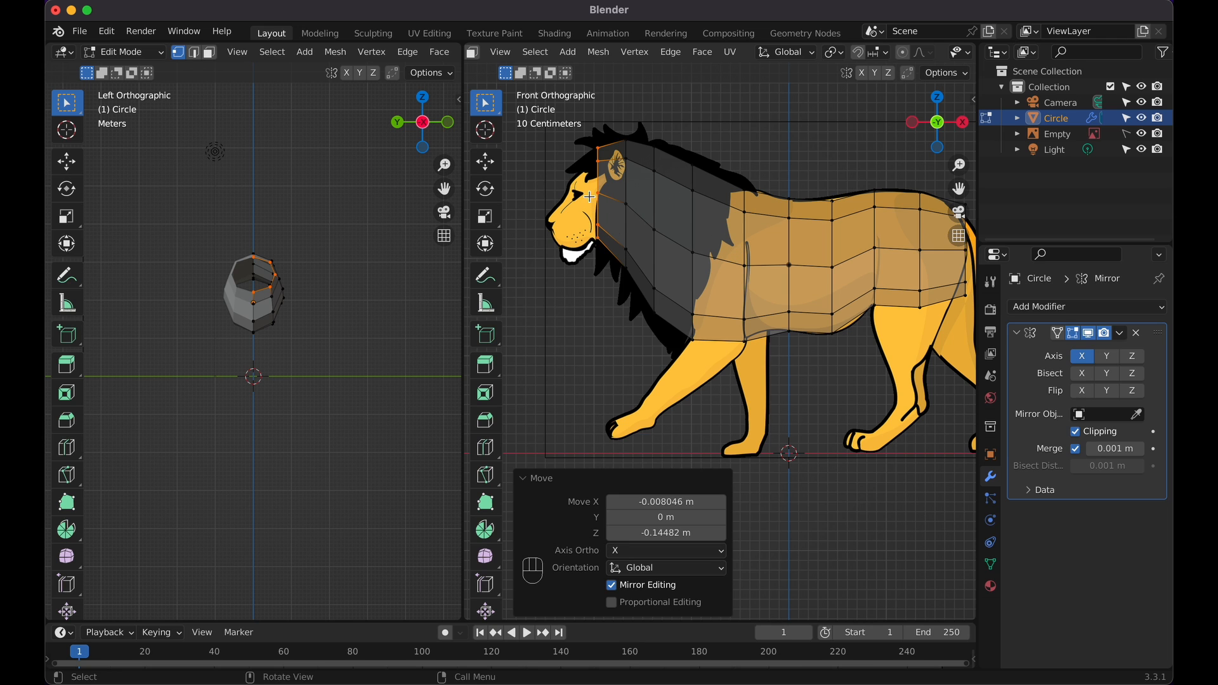
Extrude the face ring about 0.28 m forward and 0.25 m down to the eye area, scaled to 0.80 and lowered about 0.05 m
key("e")
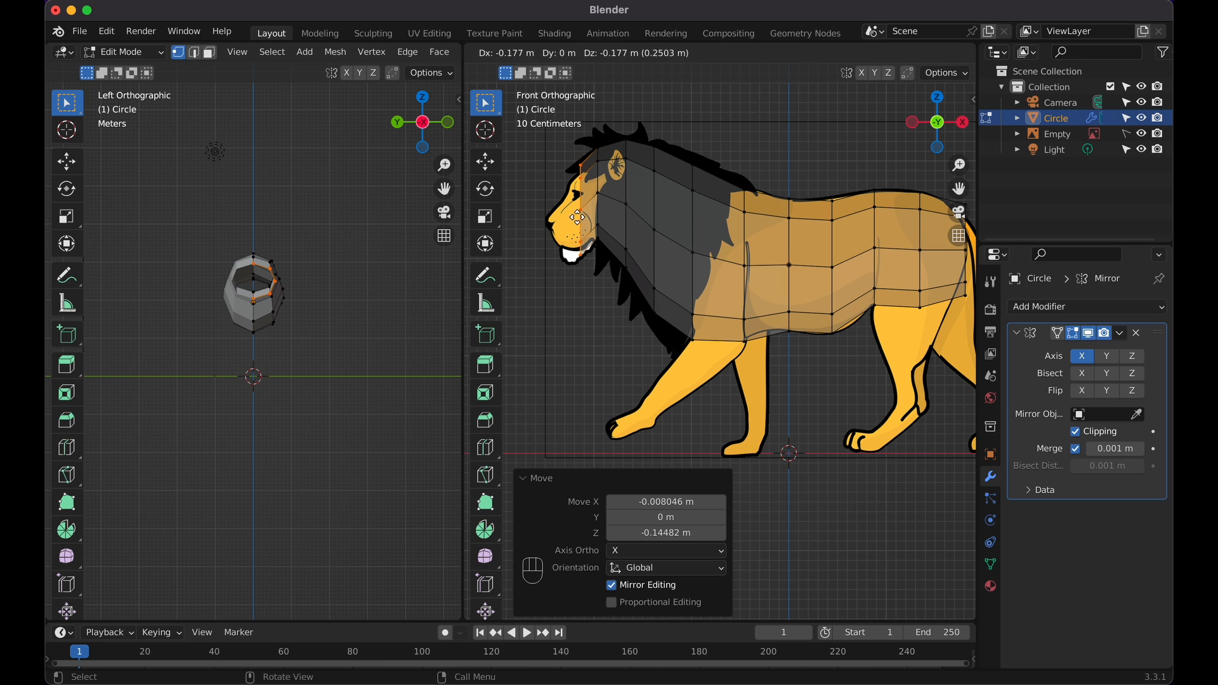
left_click(568, 224)
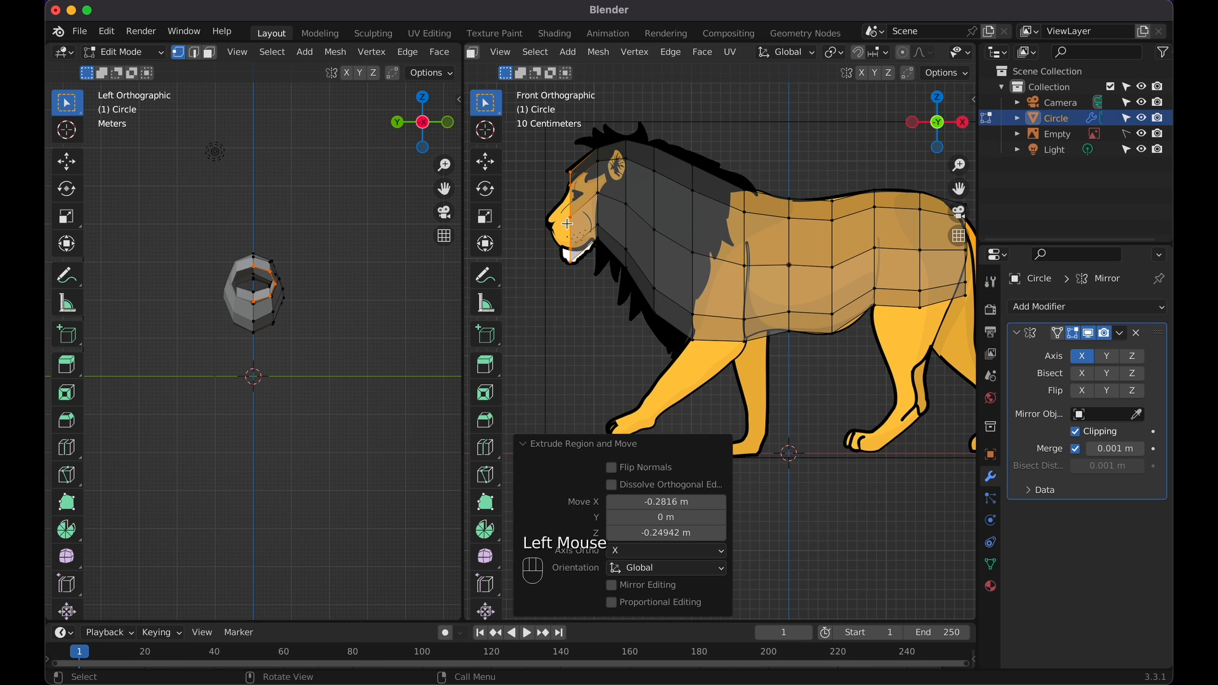
key("s")
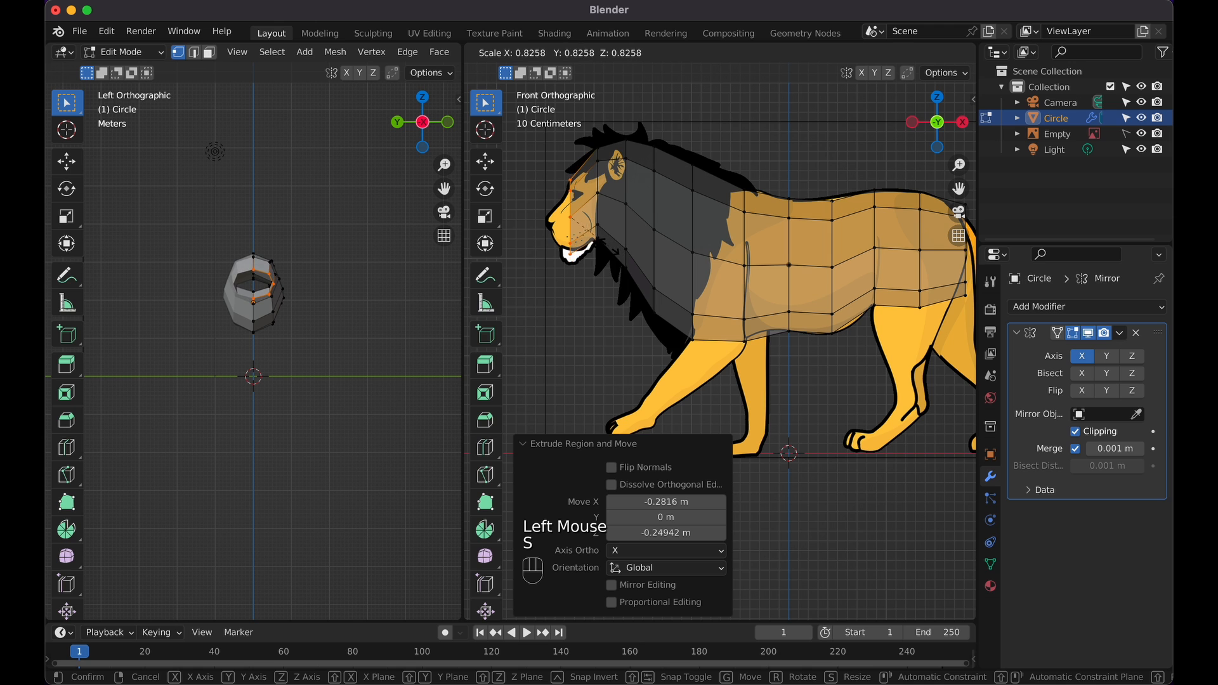
left_click(608, 247)
key("g")
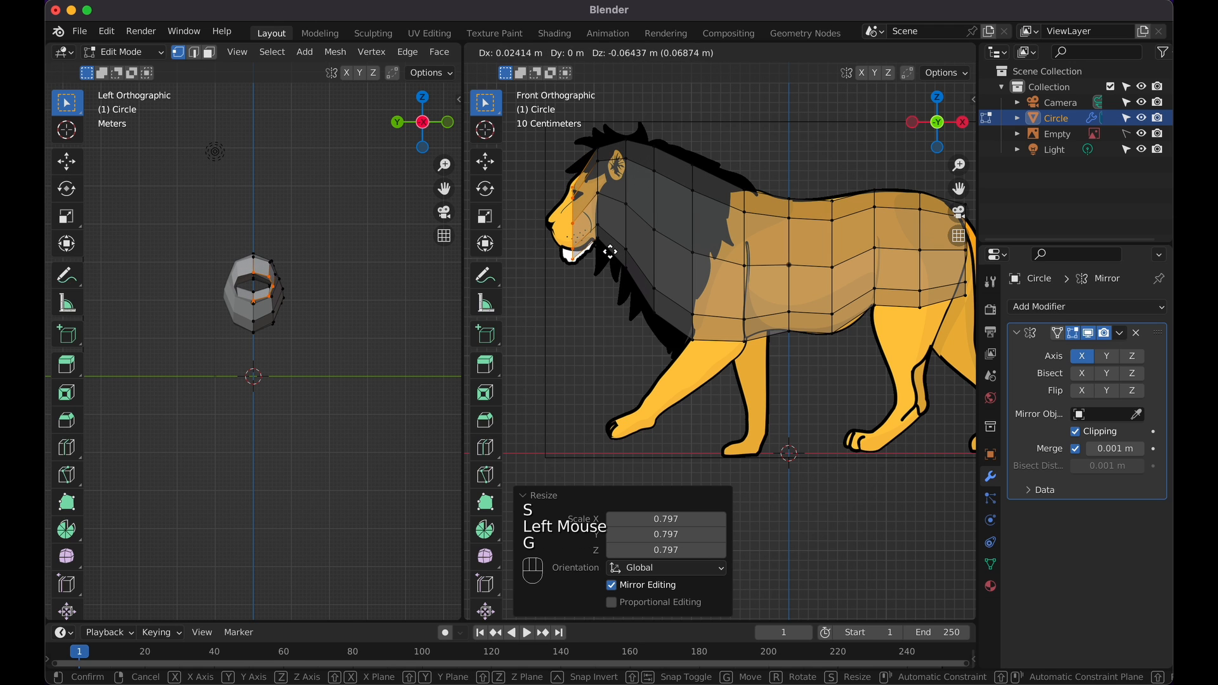
left_click(596, 251)
Extrude the ring at the eye about 0.17 m forward and 0.02 m down for the muzzle, scaled to about 0.51
key("e")
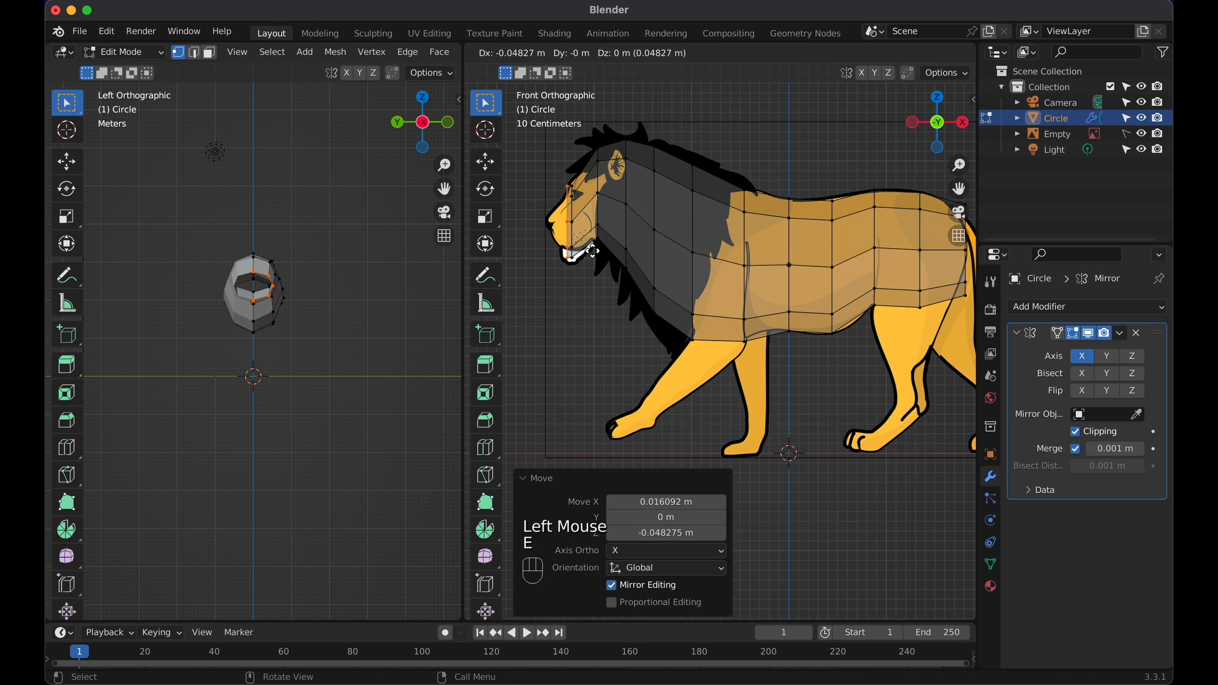
left_click(577, 254)
key("s")
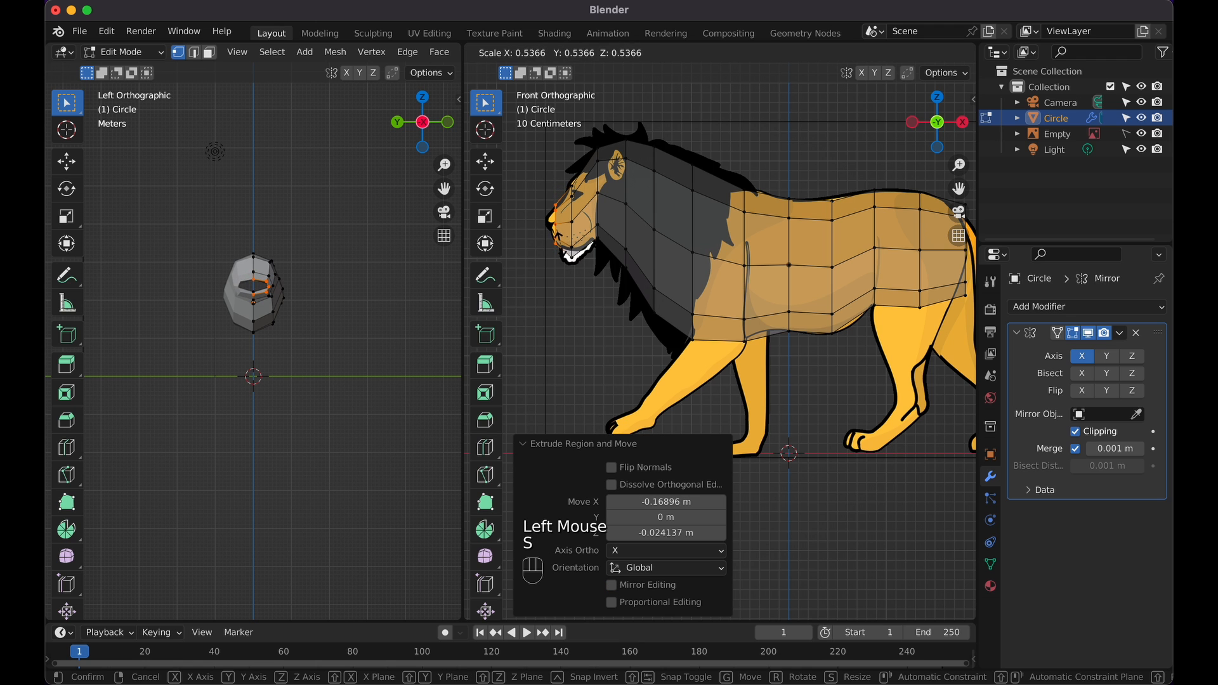
left_click(557, 236)
Extrude the muzzle ring about 0.08 m forward and 0.03 m up for the nose, scaled to about 0.35 and lowered about 0.02 m
key("e")
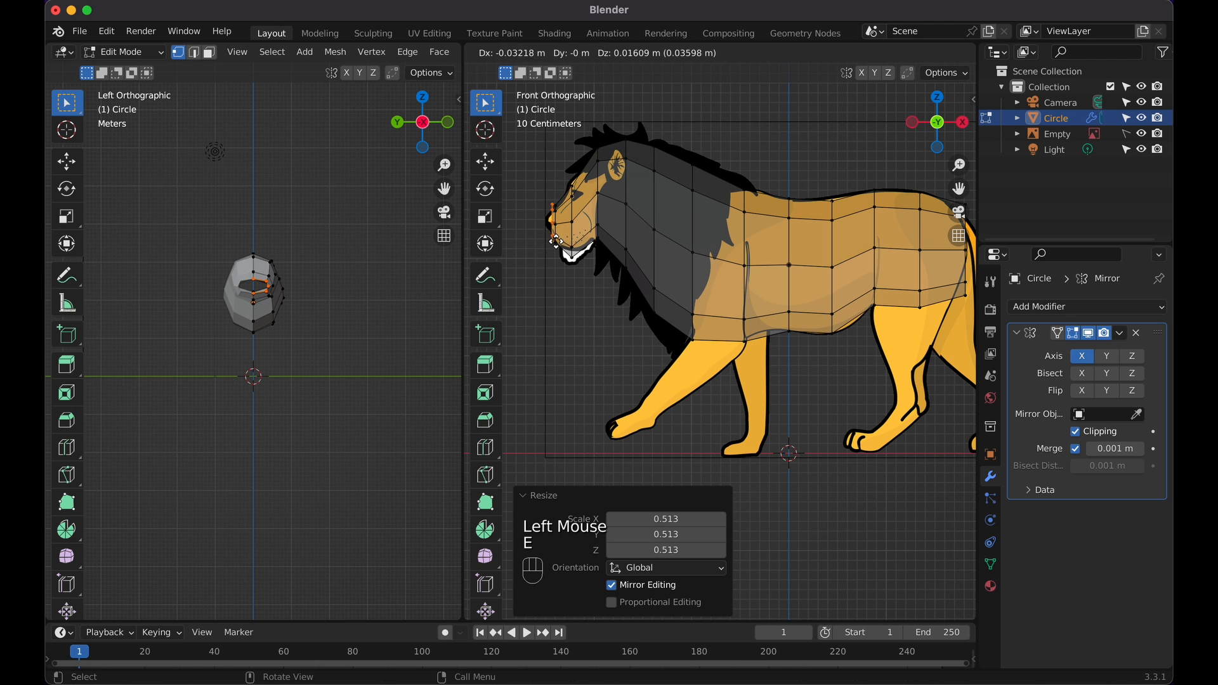
left_click(552, 239)
key("s")
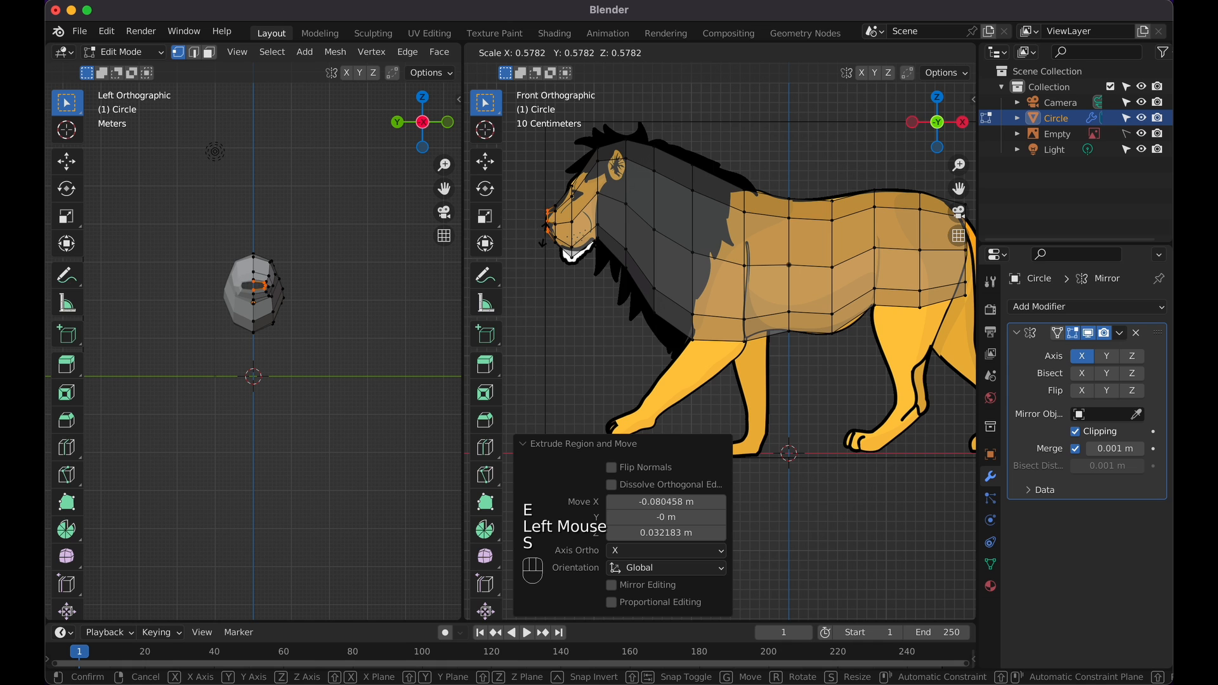
left_click(535, 229)
key("g")
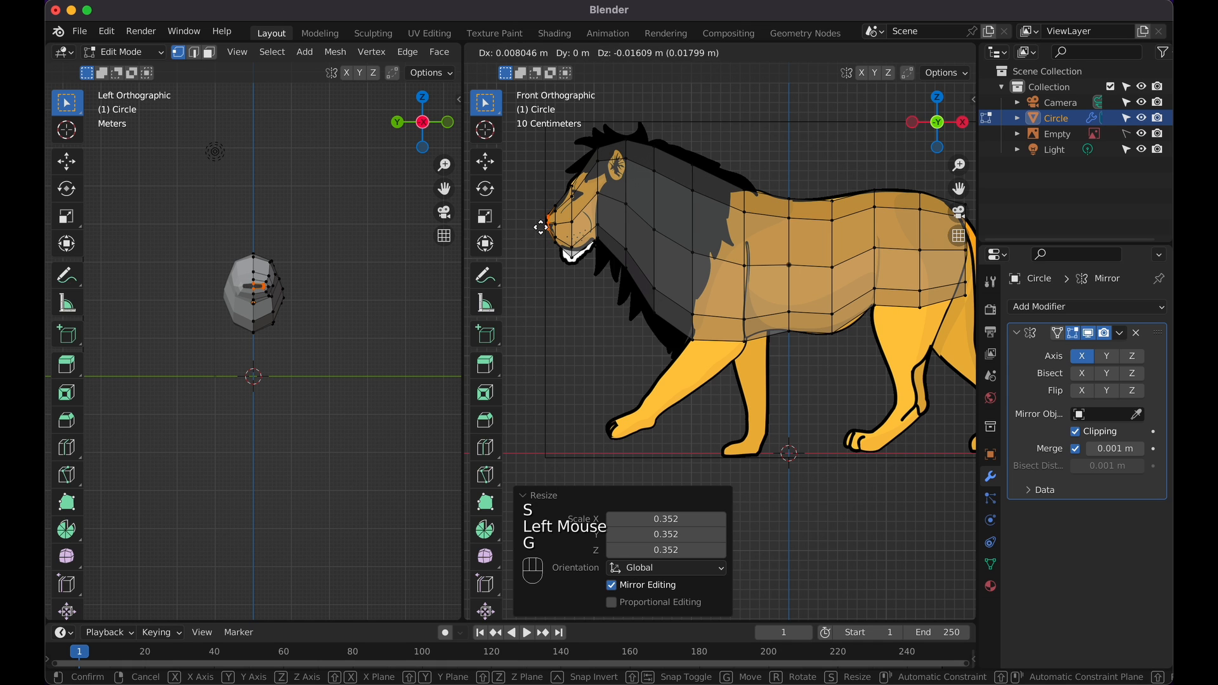
left_click(540, 227)
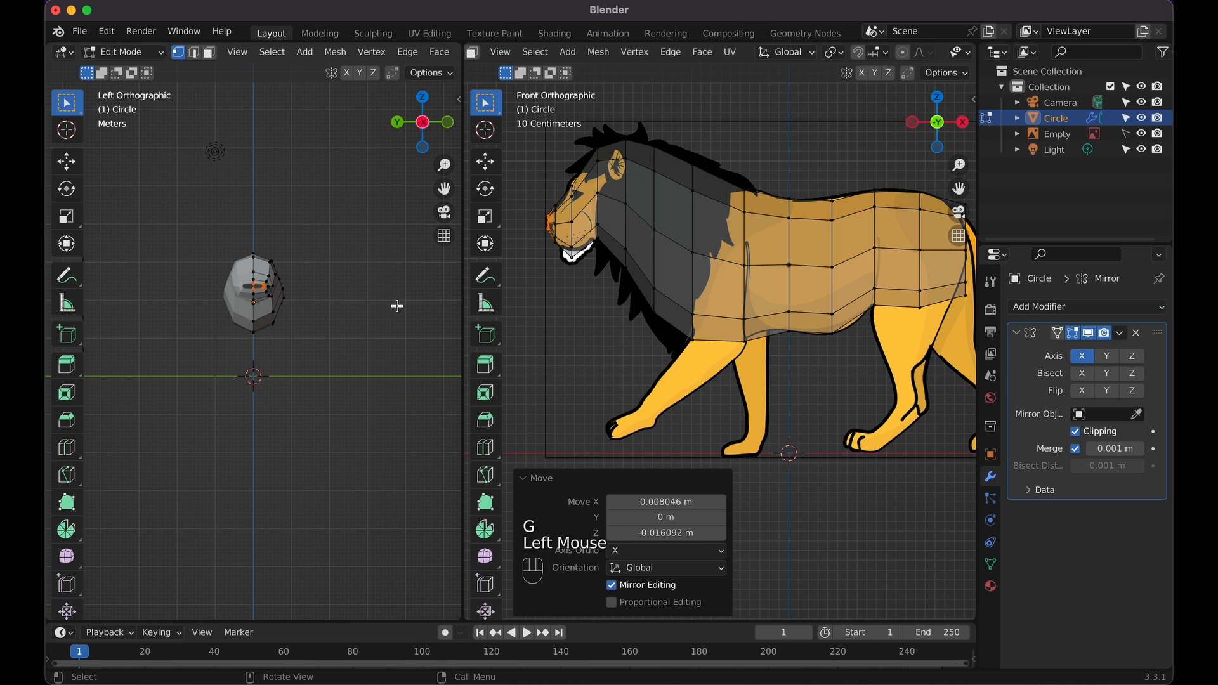
Select the open ring at the rear of the hindquarters and narrow it to about 0.66 along Y
scroll(302, 241, "up", 5)
scroll(302, 242, "right", 4)
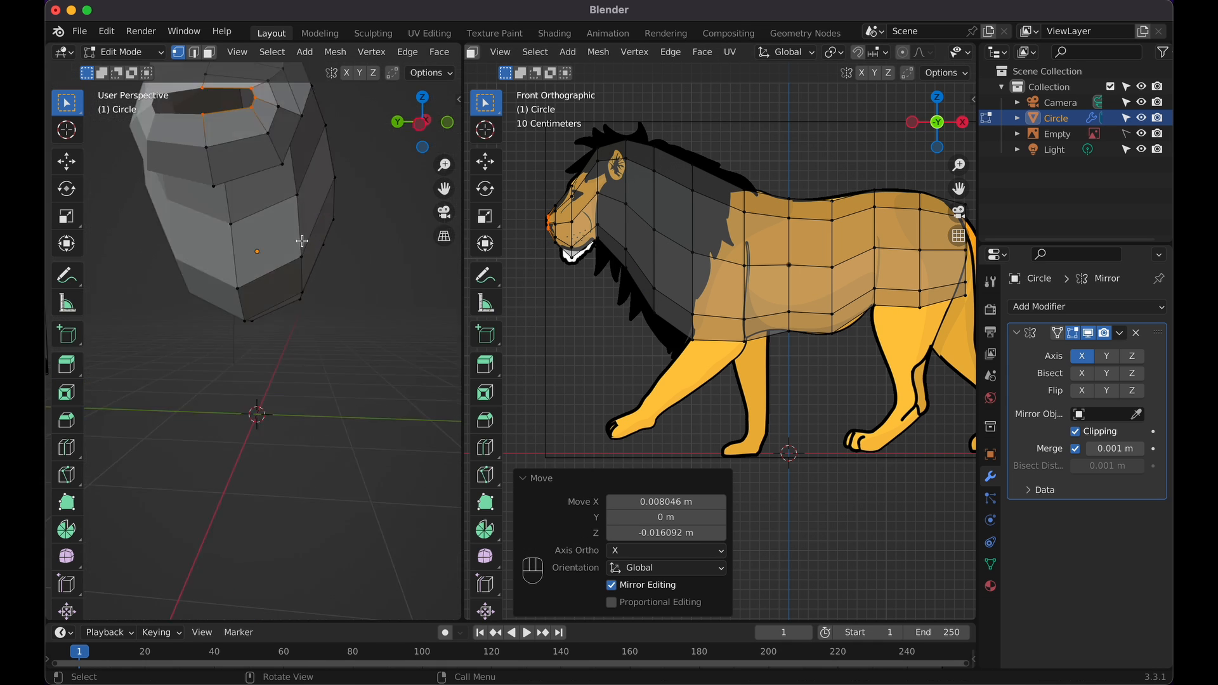
scroll(303, 241, "right", 8)
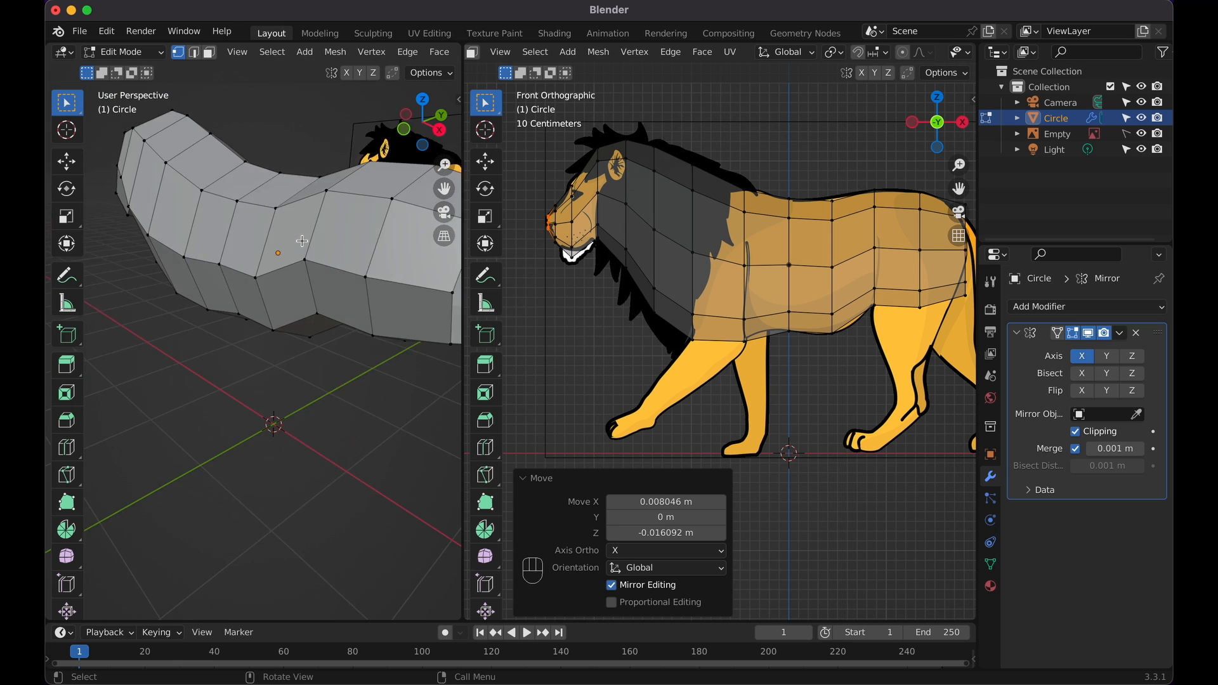
scroll(302, 242, "right", 6)
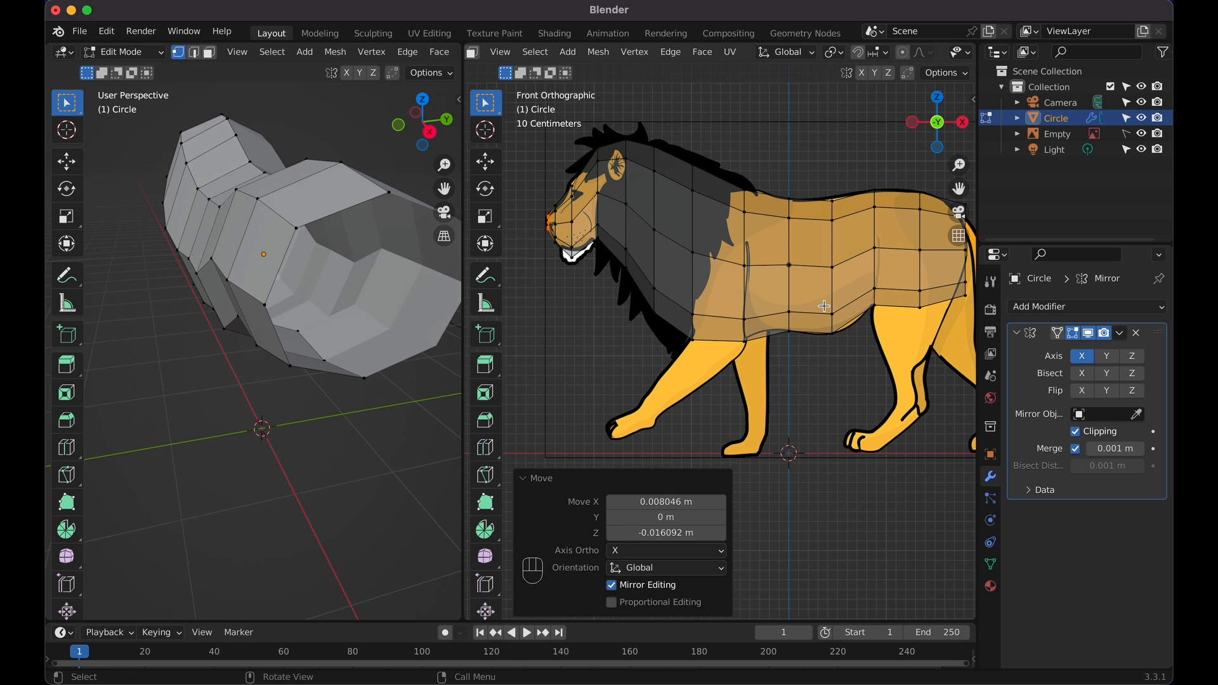
scroll(824, 306, "right", 10)
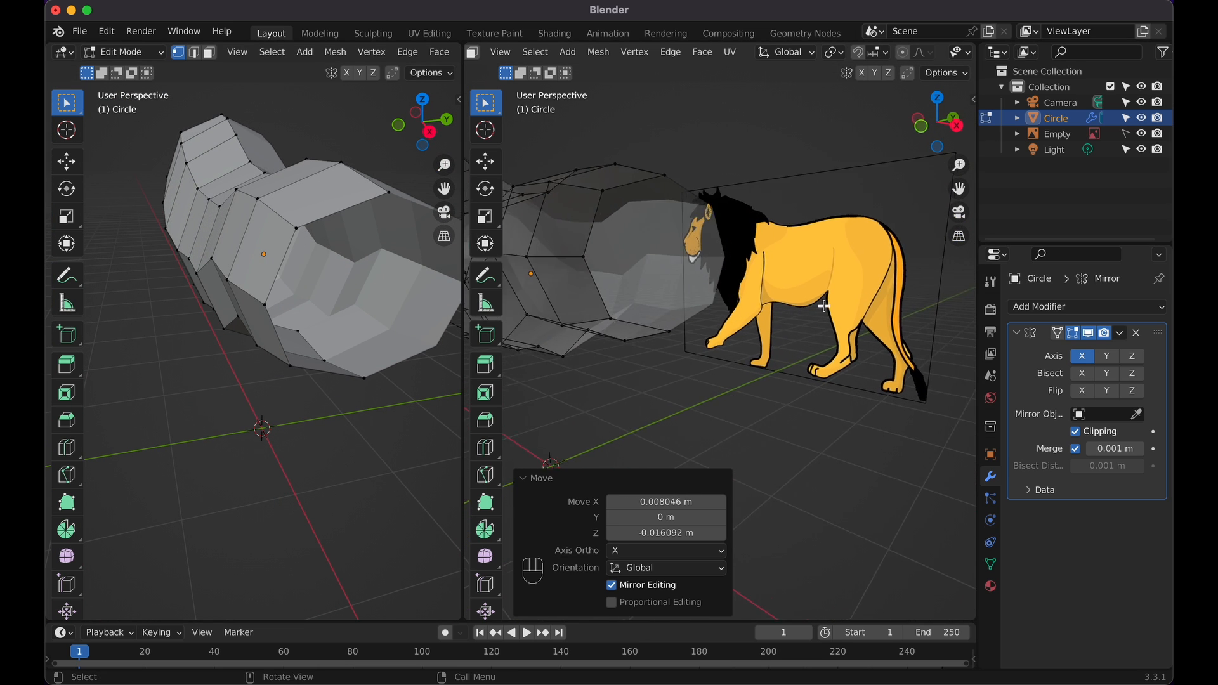
scroll(824, 306, "right", 3)
scroll(691, 230, "right", 5)
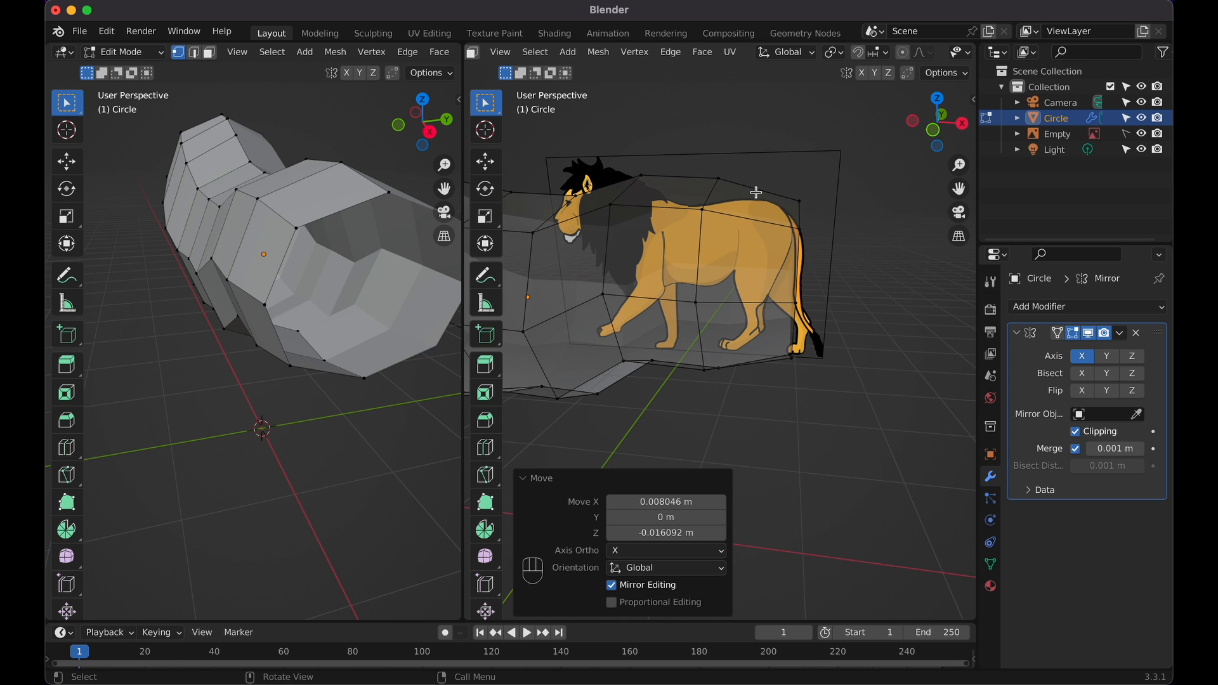
left_click_drag(756, 193, 829, 408)
scroll(859, 450, "right", 5)
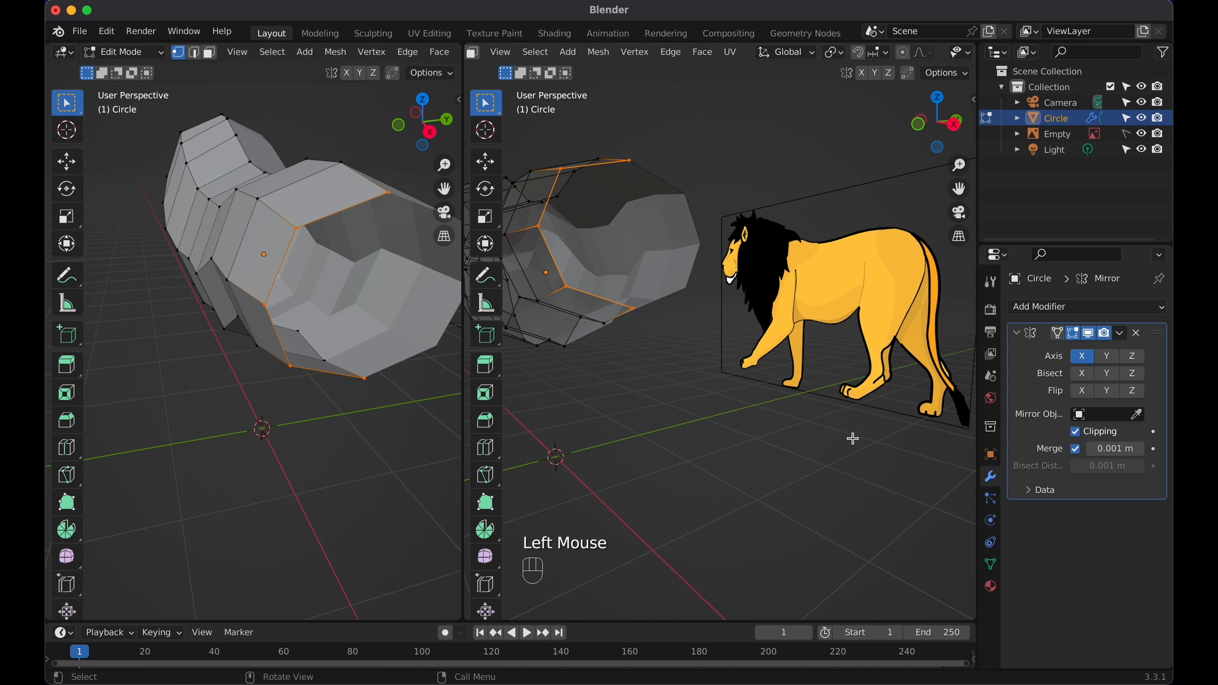
scroll(846, 429, "left", 3, "shift")
scroll(846, 430, "right", 5)
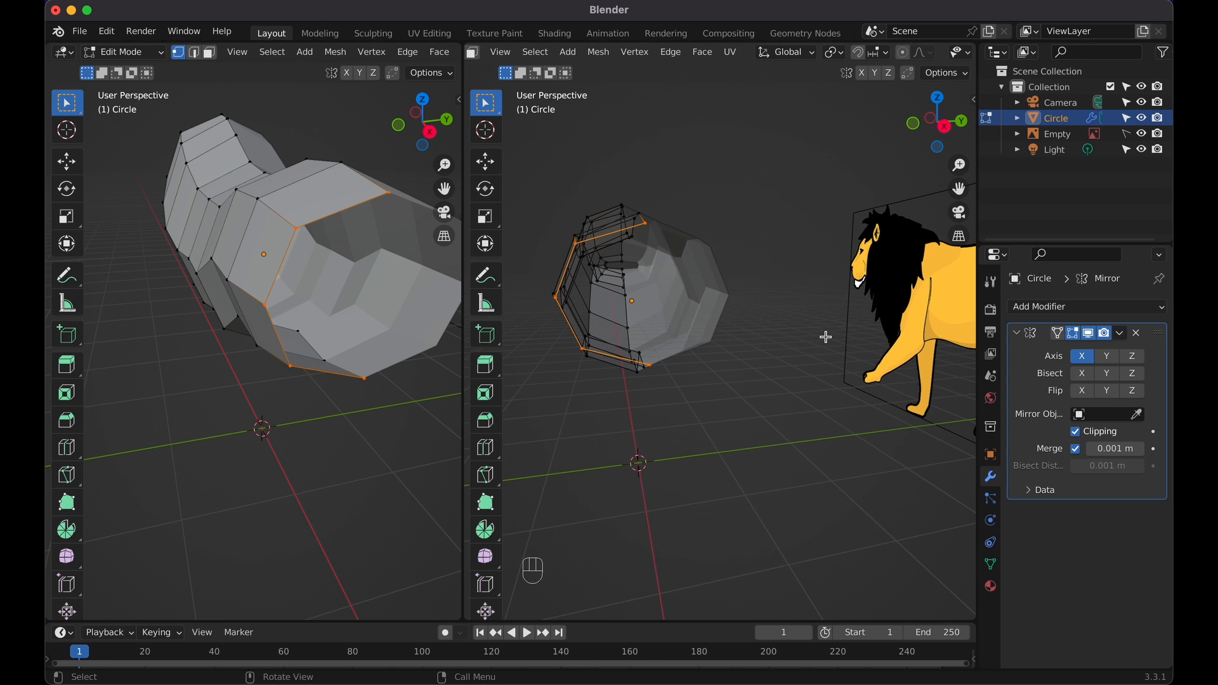
key("s")
key("y")
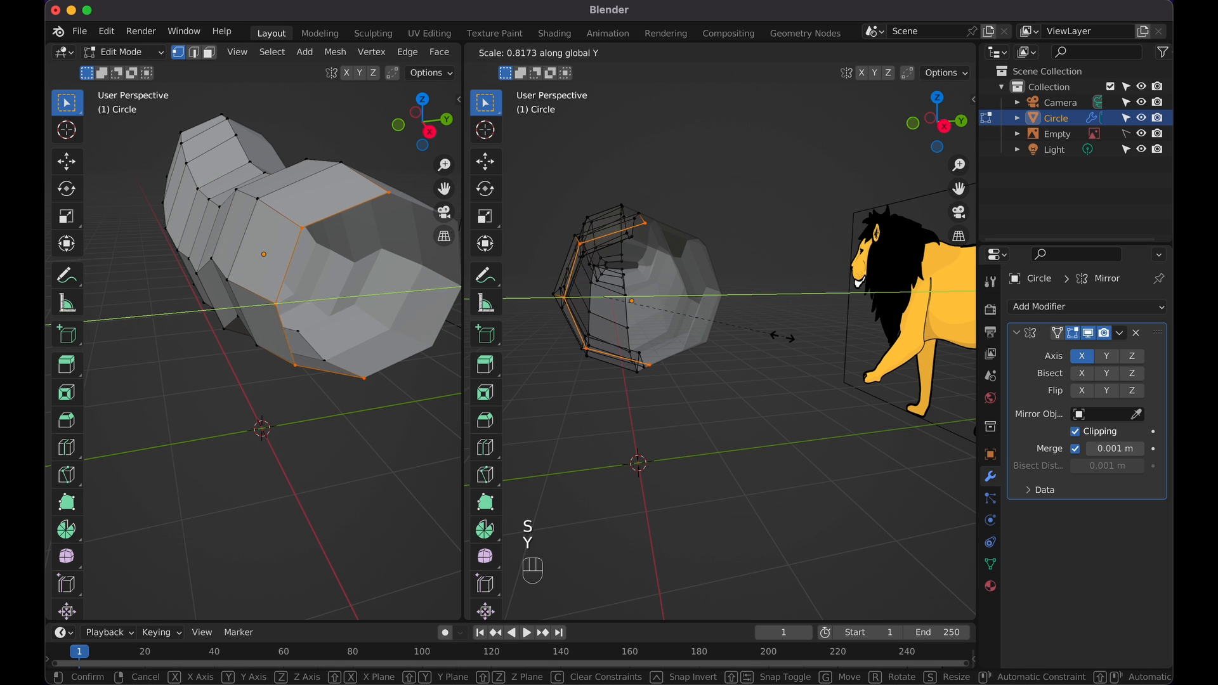
left_click(749, 327)
Extrude the rear ring inward scaled to about 0.38, and narrow the new ring to about 0.35 along Y
scroll(749, 324, "up", 5)
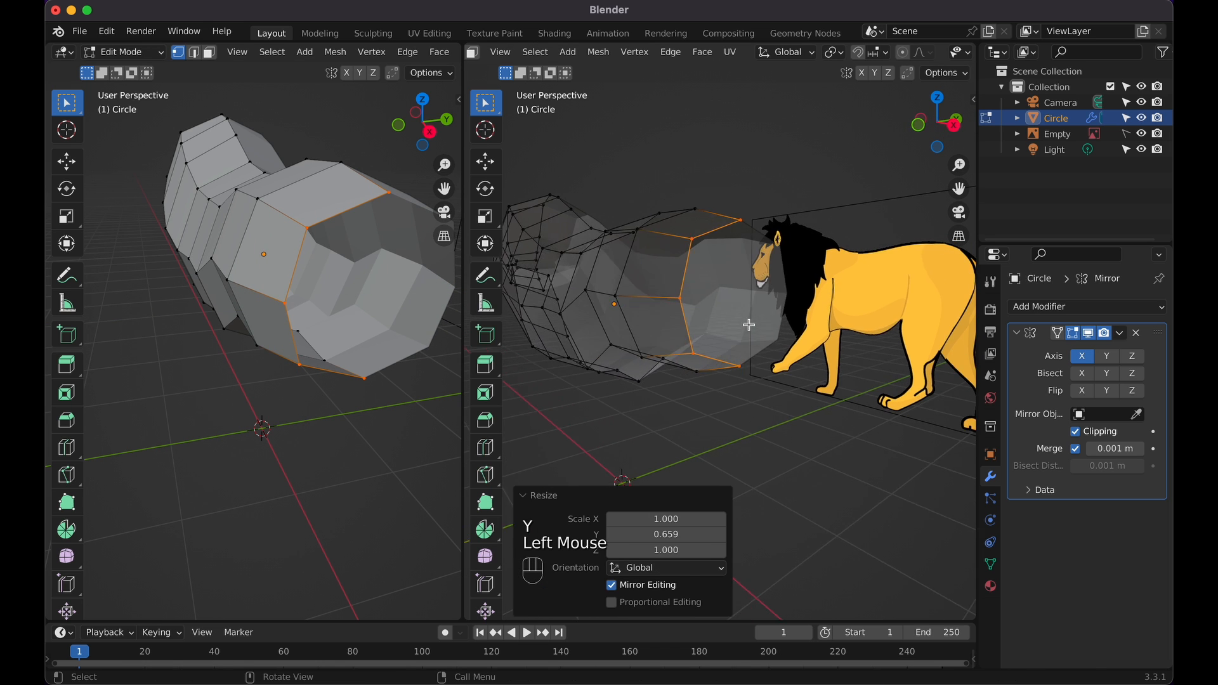
scroll(749, 324, "right", 4)
scroll(843, 325, "right", 4)
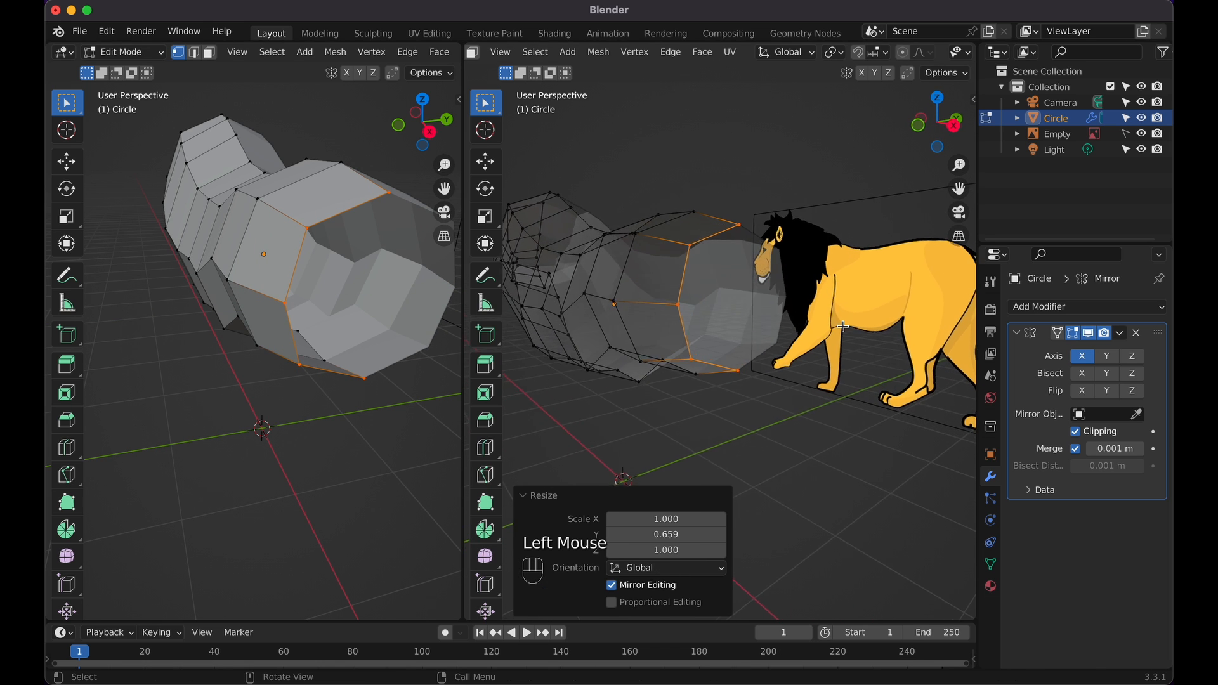
key("e")
key("s")
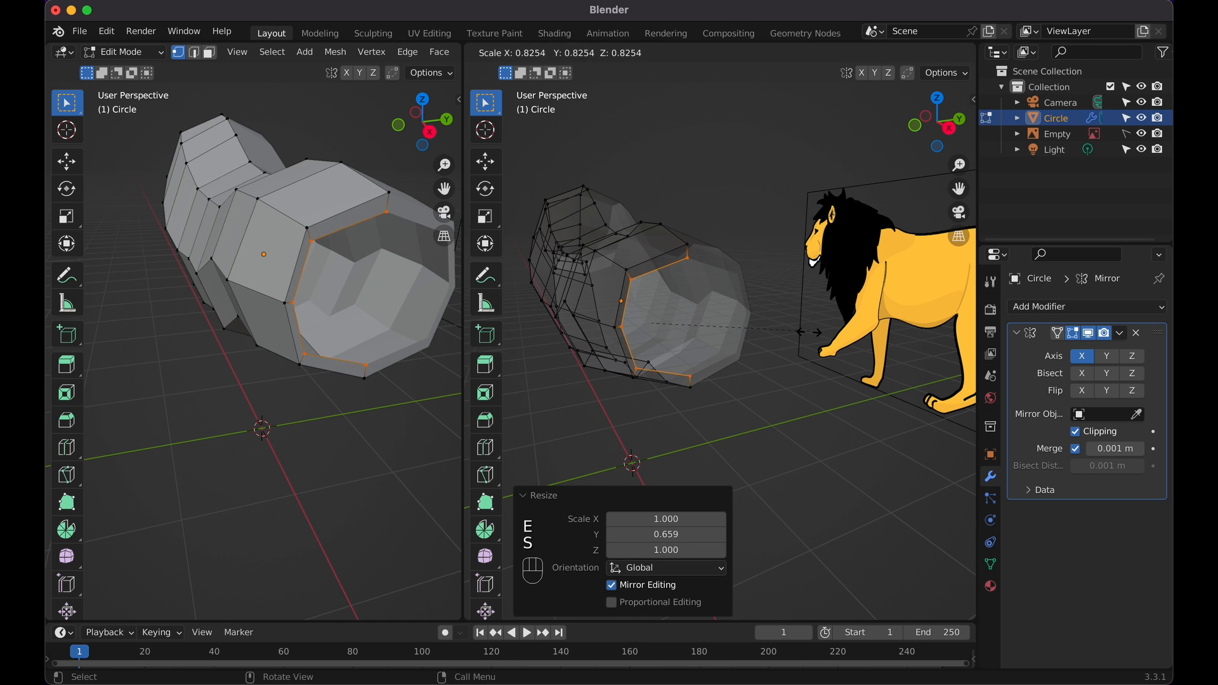
left_click(724, 331)
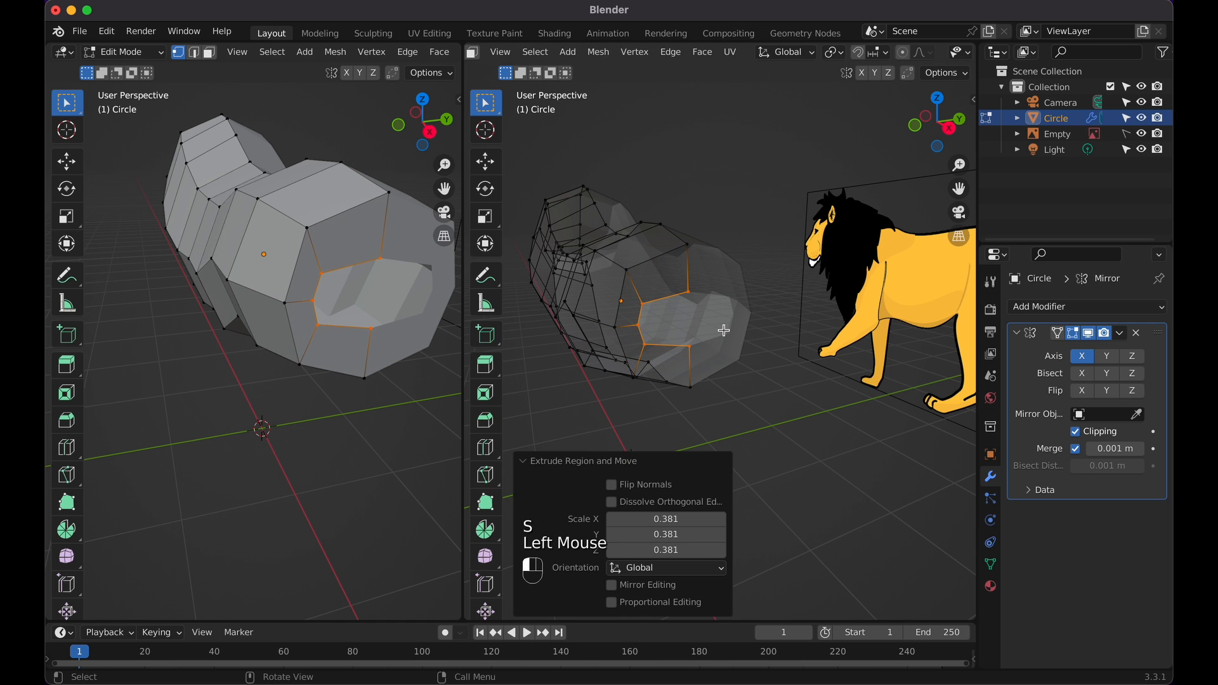
key("s")
key("y")
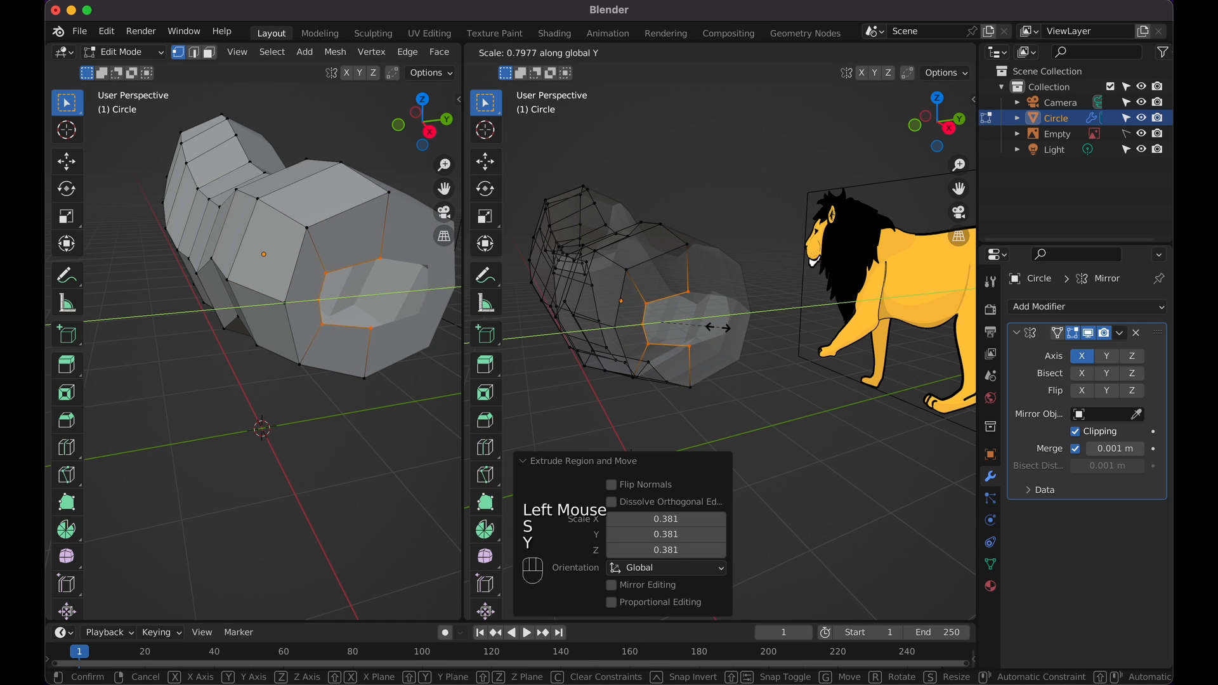
left_click(686, 316)
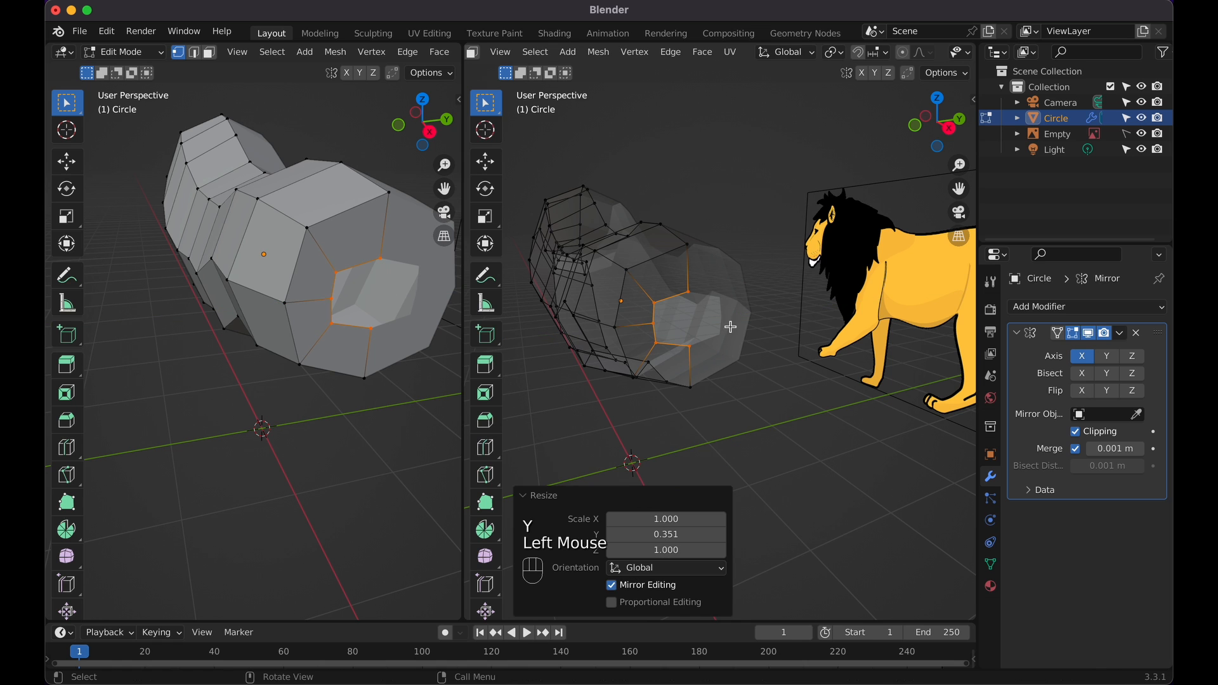
Move the inner ring of the rump about 0.08 m backward along X to round the rear
mouse_move(731, 327)
middle_mouse_down()
mouse_move(711, 325)
mouse_move(739, 327)
middle_mouse_up()
key("g")
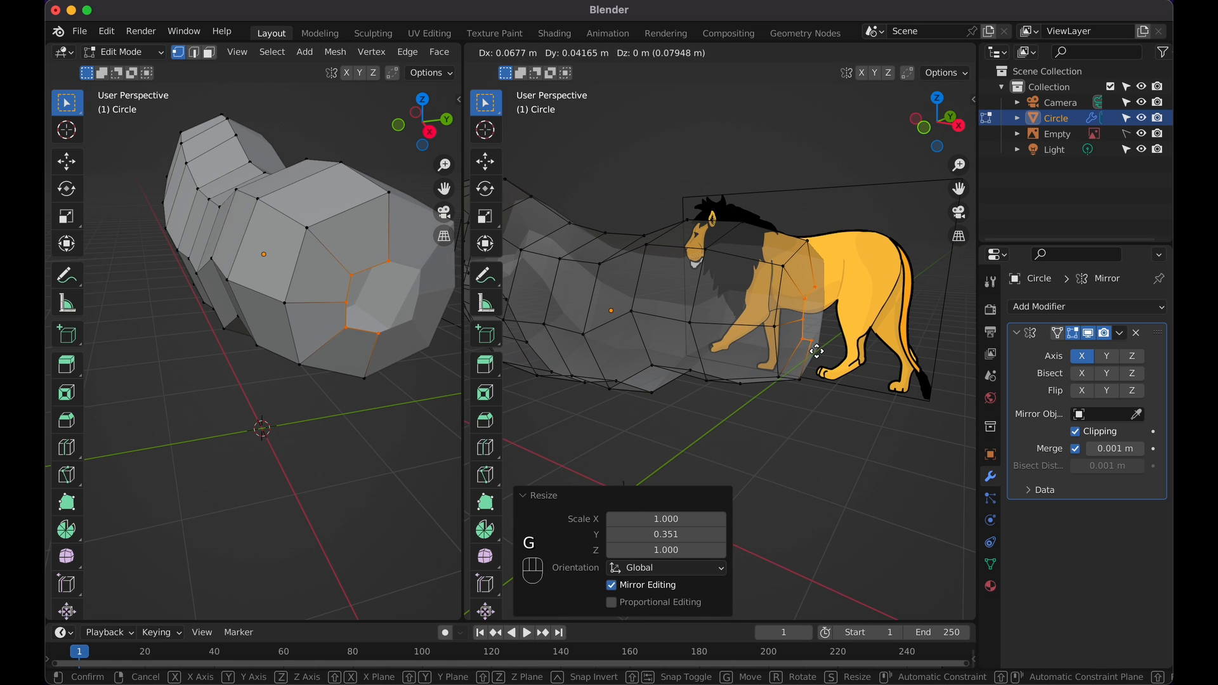
key("x")
left_click(816, 351)
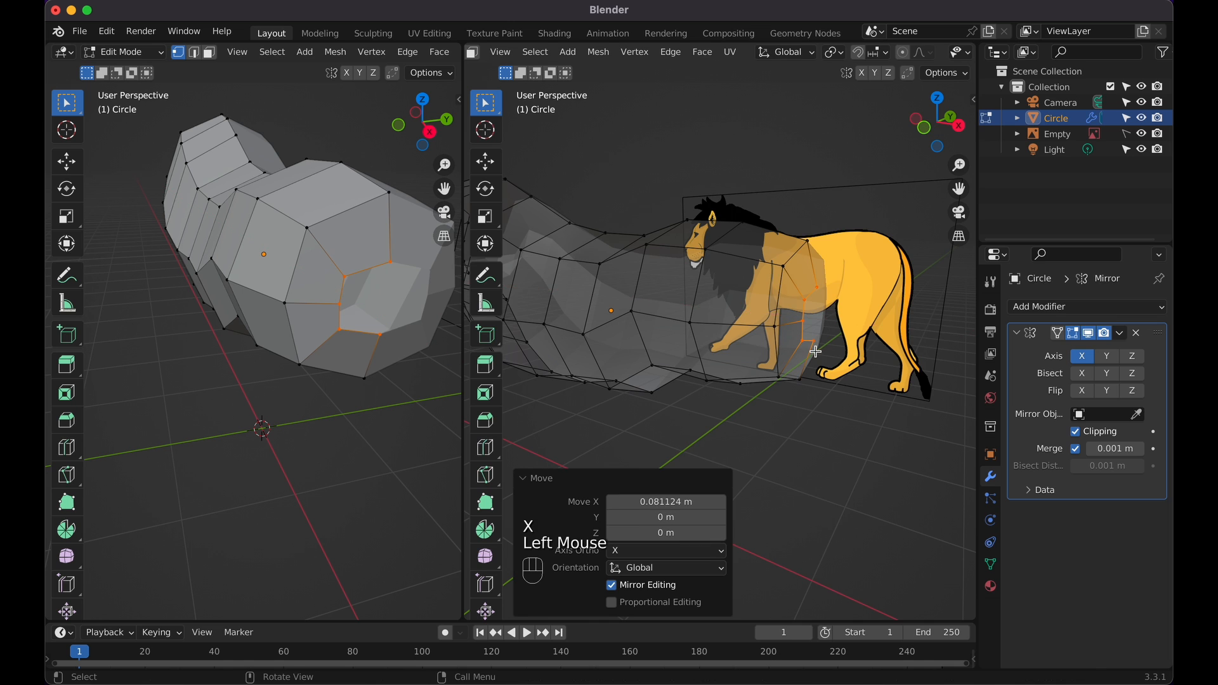
Extrude a smaller ring inside the rump opening, scaled to about 0.42 overall and about -0.12 along Y
scroll(815, 351, "right", 5)
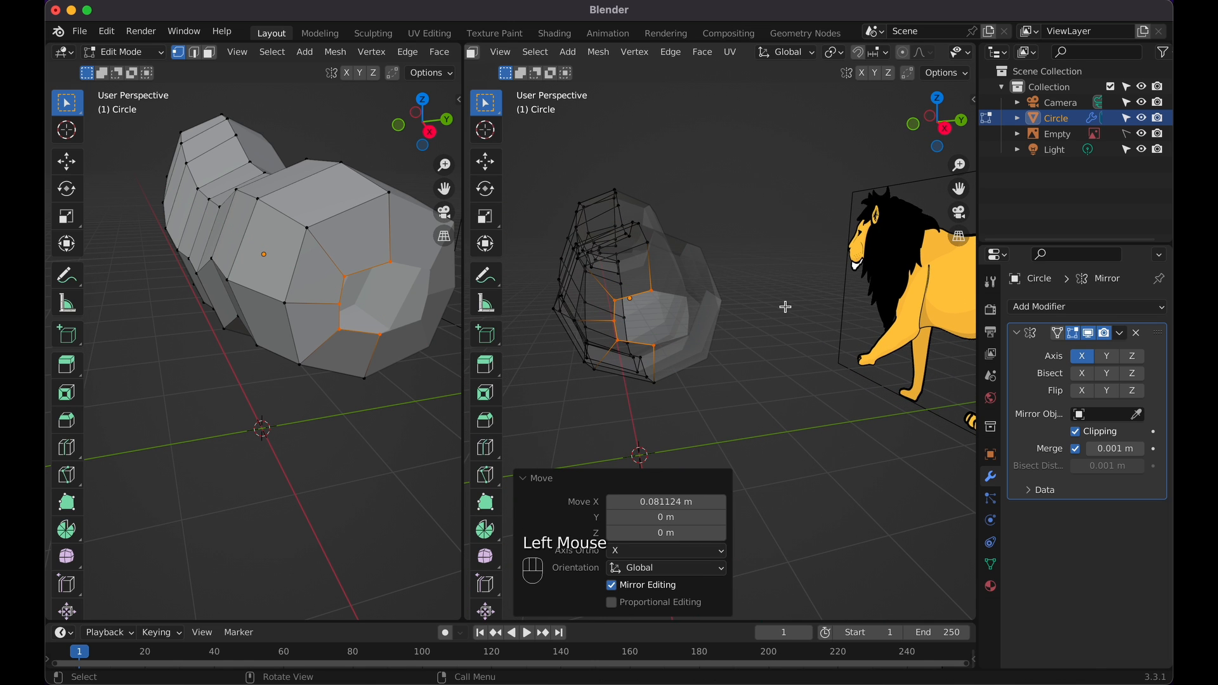
key("e")
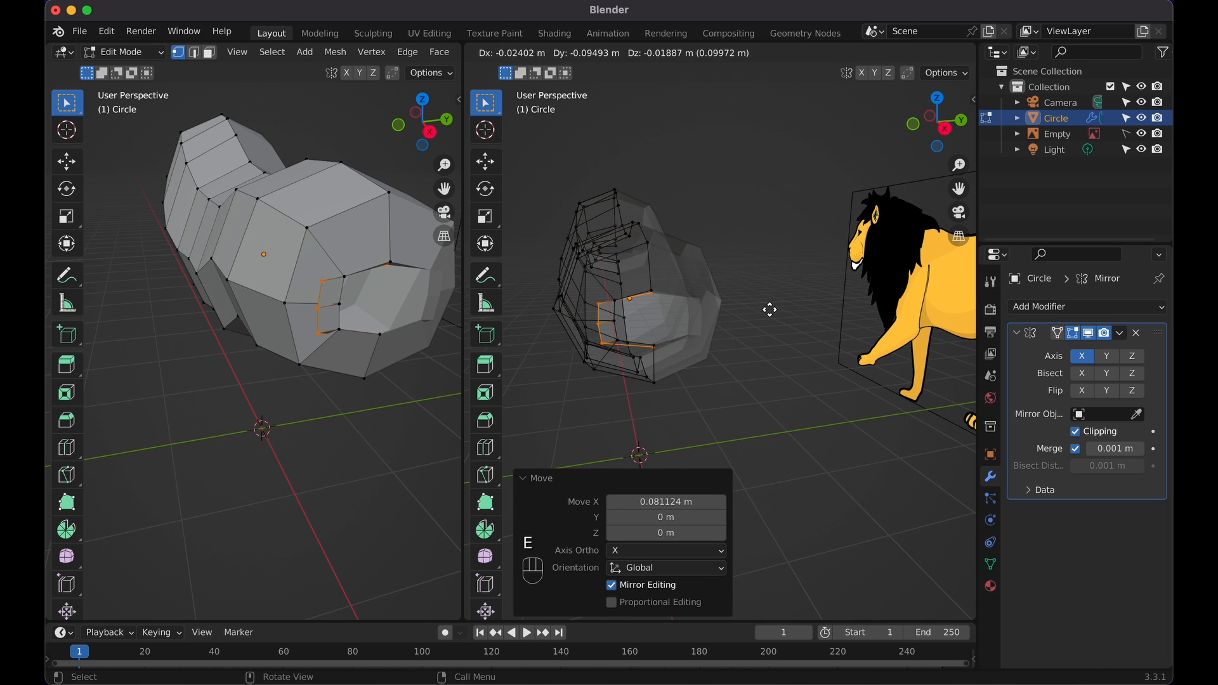
key("s")
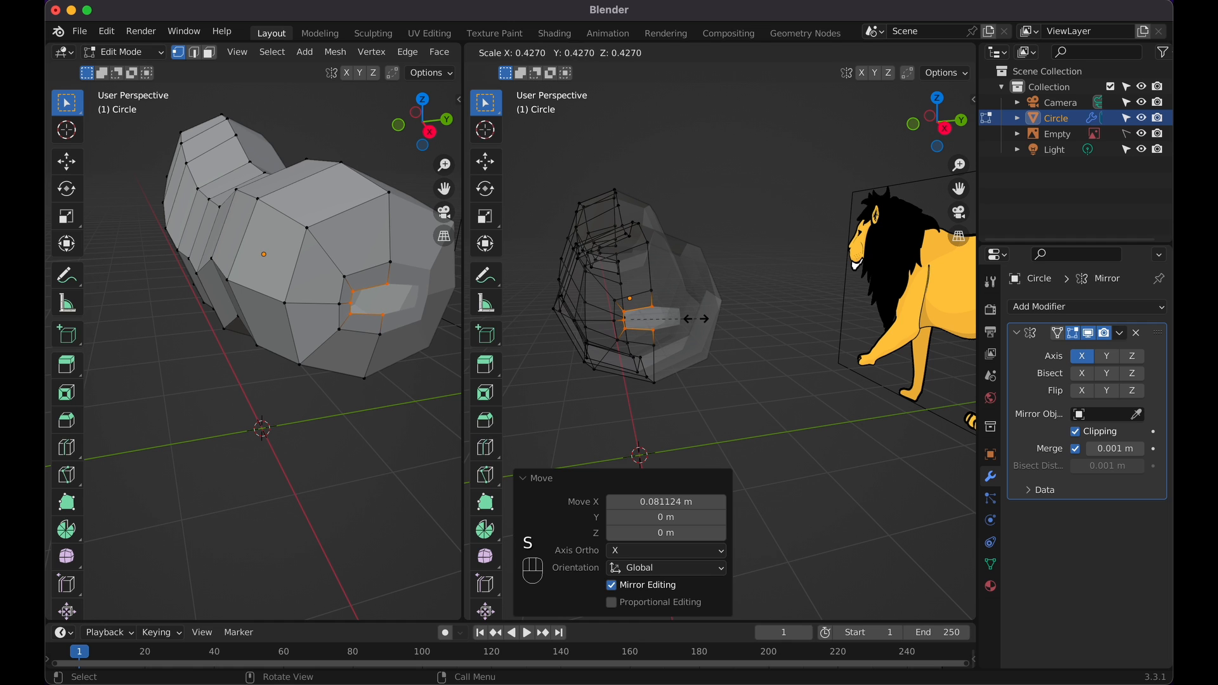
left_click(695, 318)
key("s")
key("y")
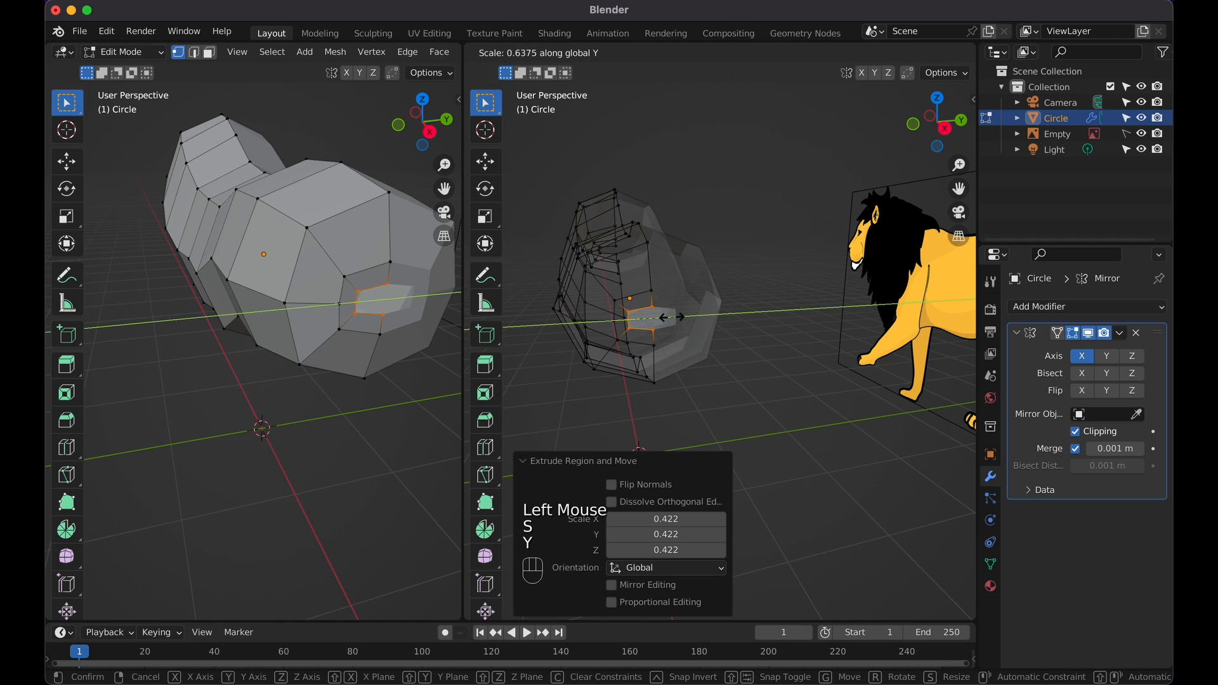
left_click(632, 313)
Stretch the innermost rump ring to about 1.15 along Z
scroll(741, 290, "up", 5)
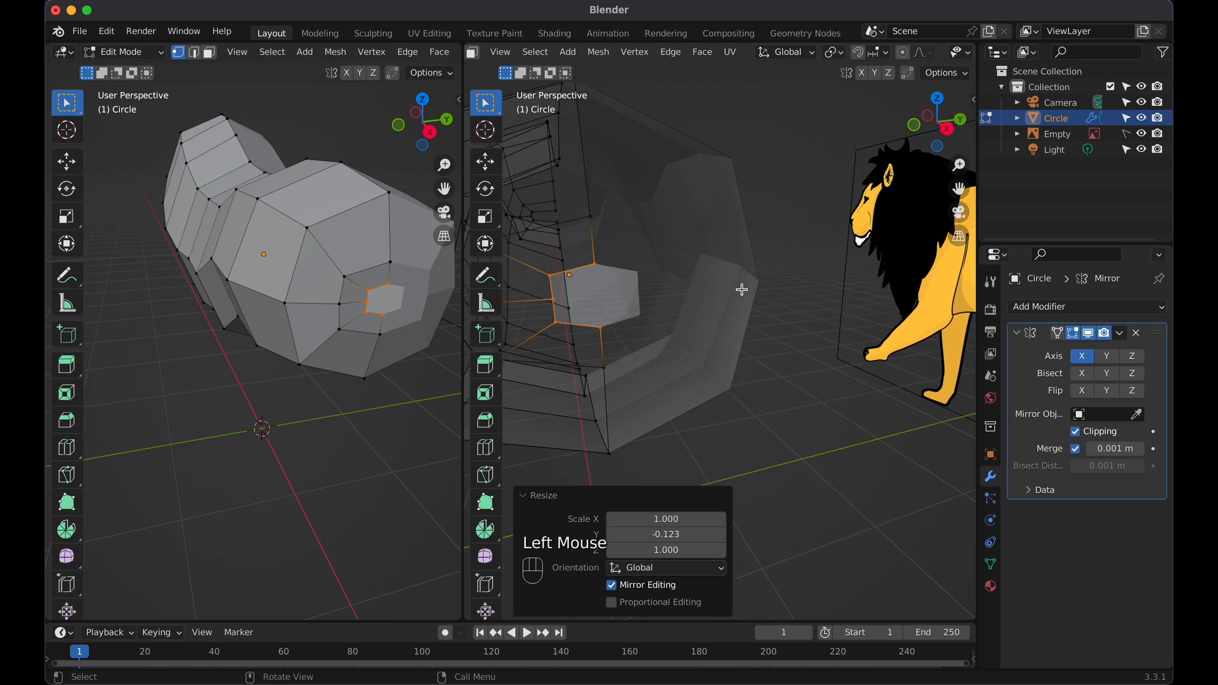
scroll(742, 290, "up", 2)
key("s")
key("z")
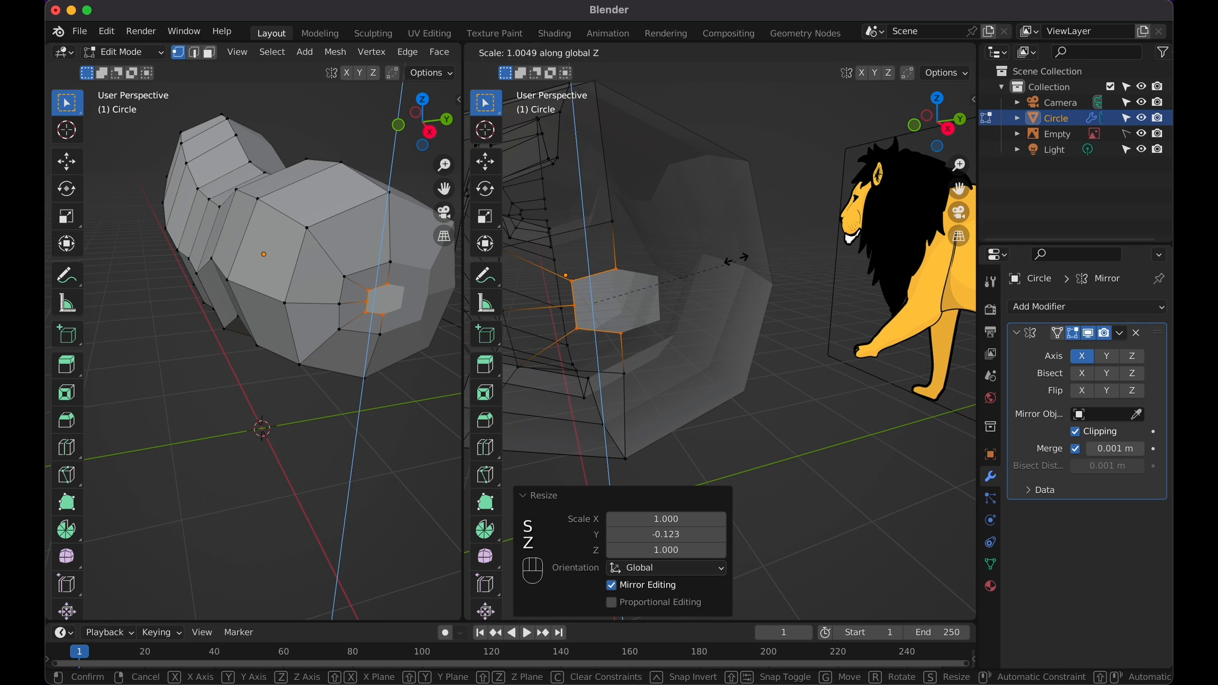
left_click(745, 228)
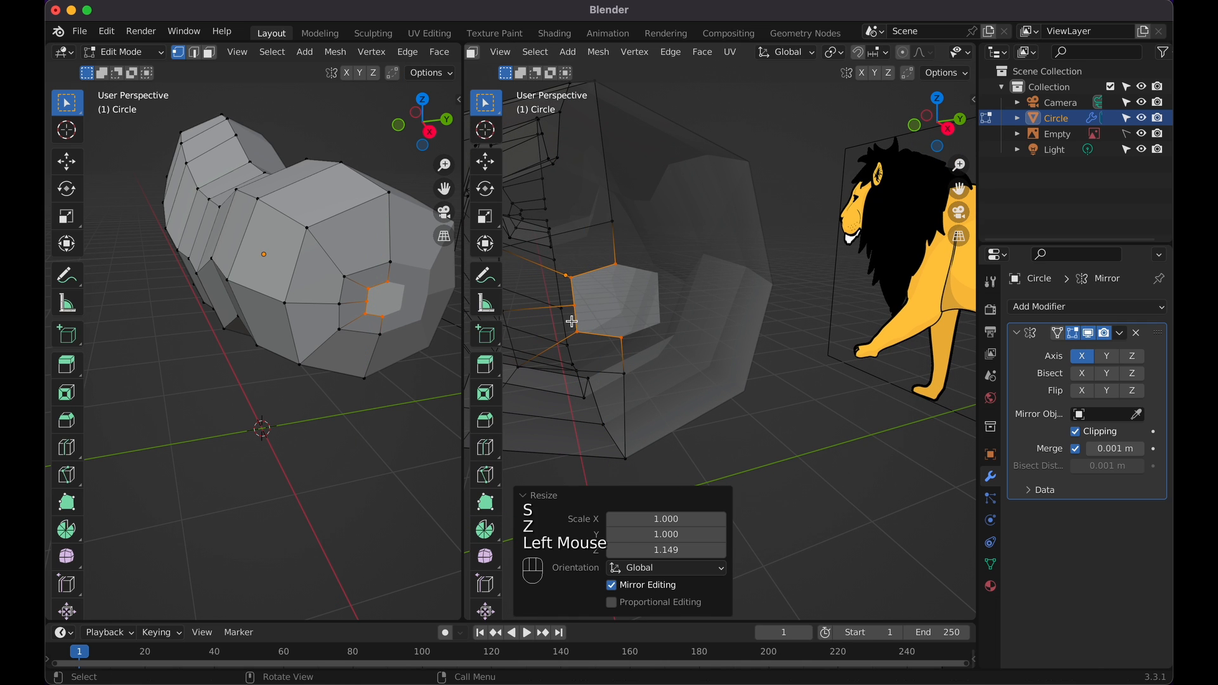
Move the middle side vertex of the innermost rump ring about 0.017 m outward along Y to round the opening
left_click(576, 305)
middle_click_drag(577, 307, 634, 312)
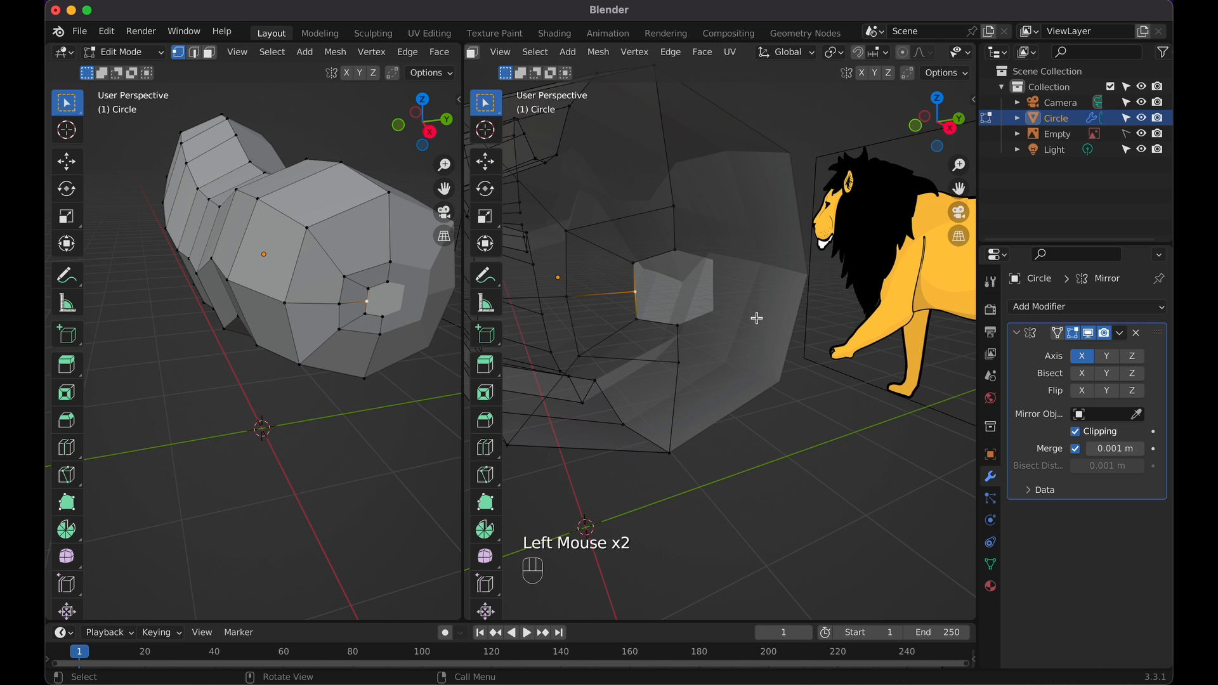
key("g")
key("y")
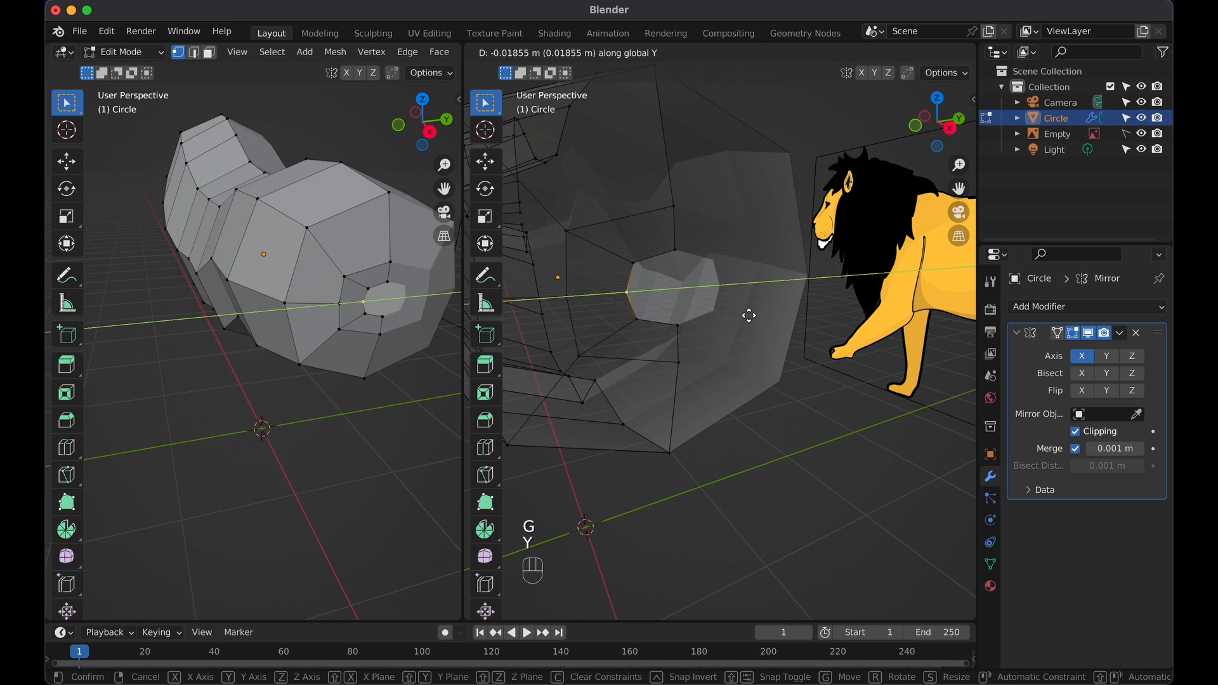
left_click(749, 316)
scroll(706, 254, "left", 3)
scroll(706, 253, "down", 2)
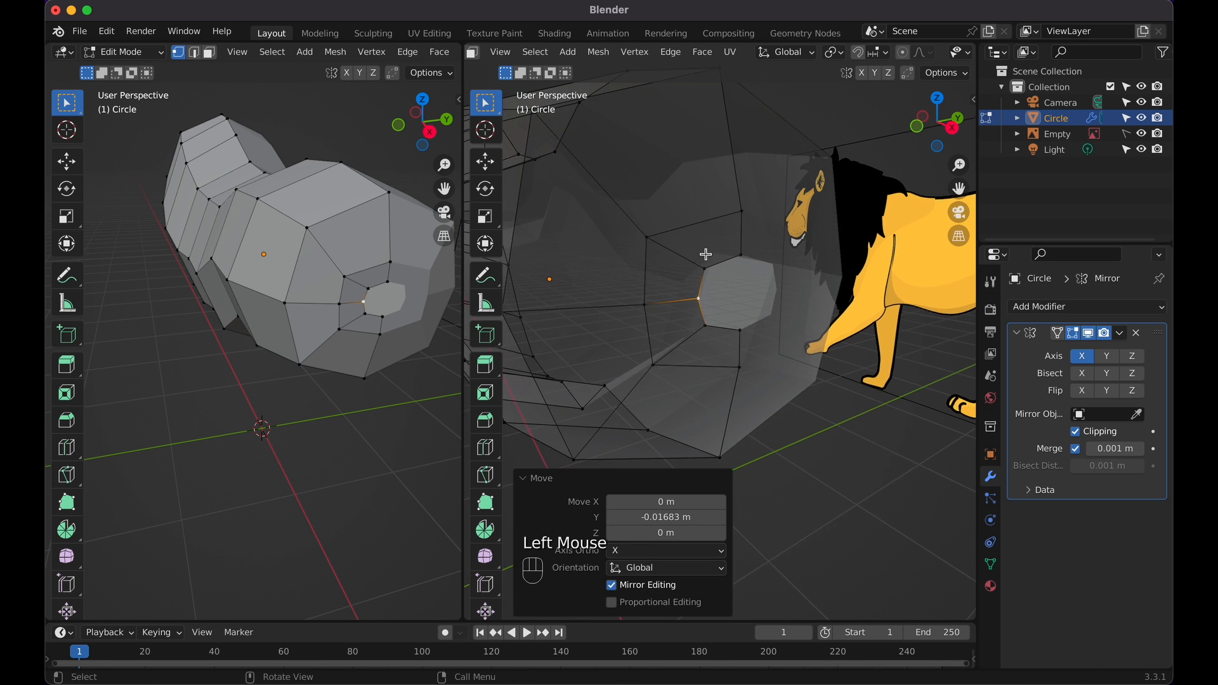
scroll(705, 254, "up", 2)
scroll(705, 254, "right", 3, "shift")
scroll(706, 253, "down", 5)
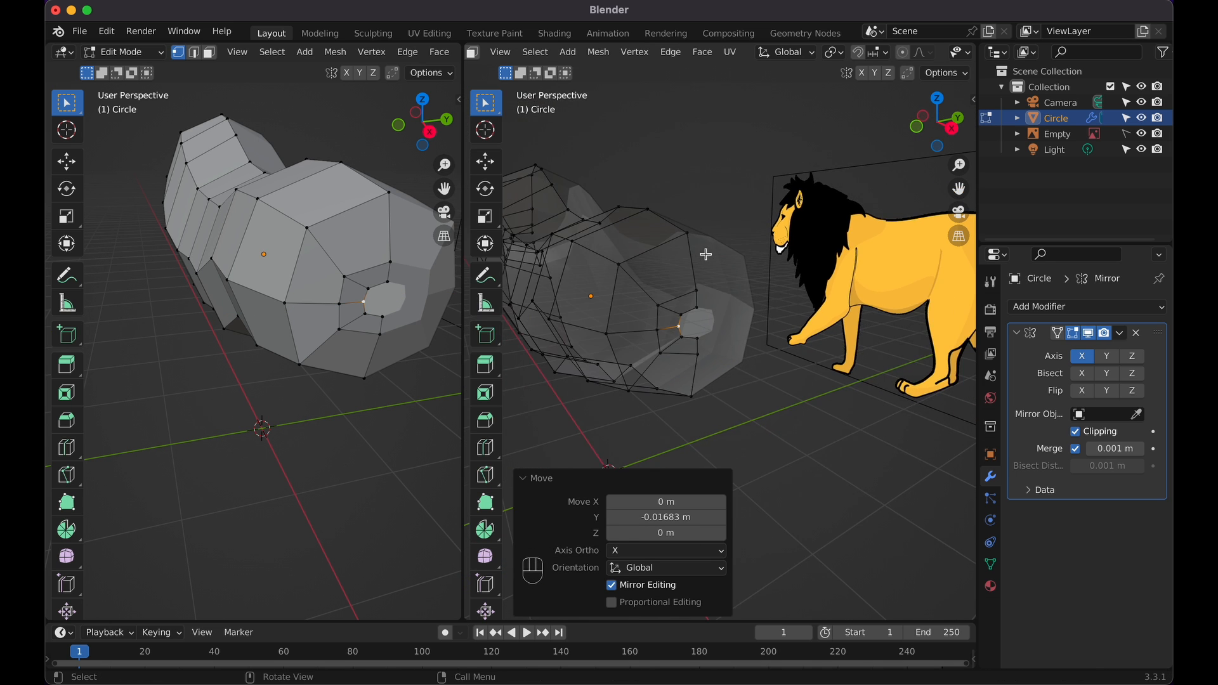
Search the add-ons in the preferences for "ex", check which are enabled, and close the preferences
left_click(98, 37)
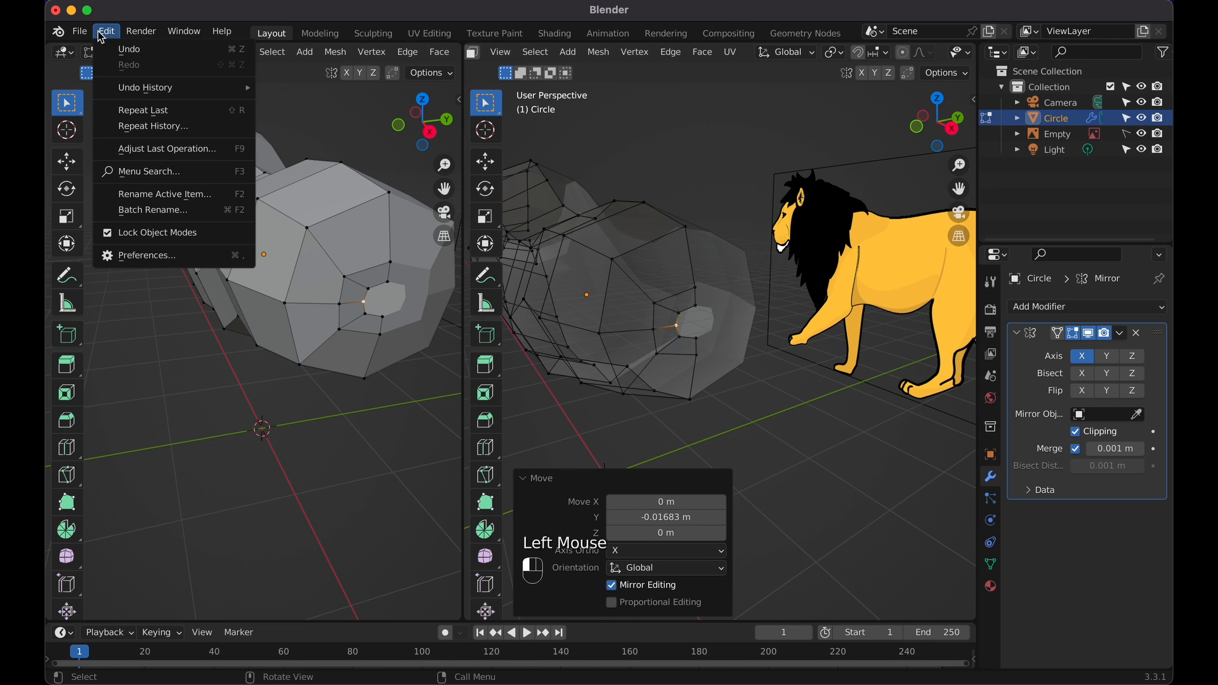
left_click(156, 254)
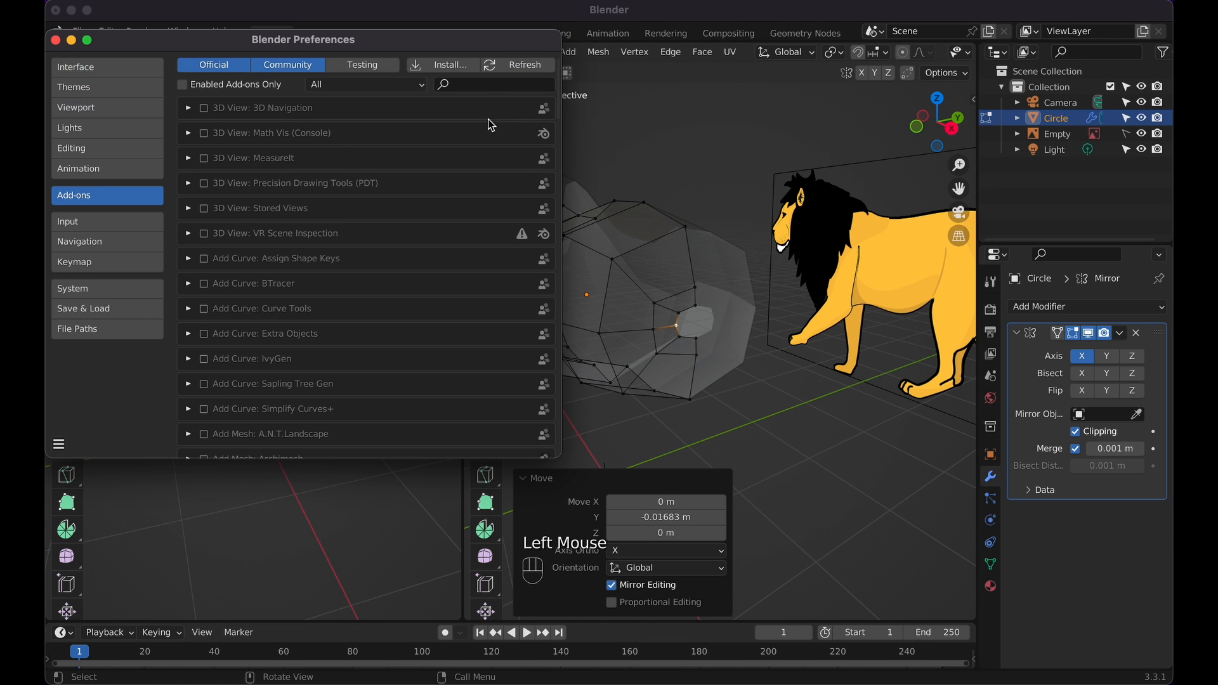
left_click(492, 85)
type("ex")
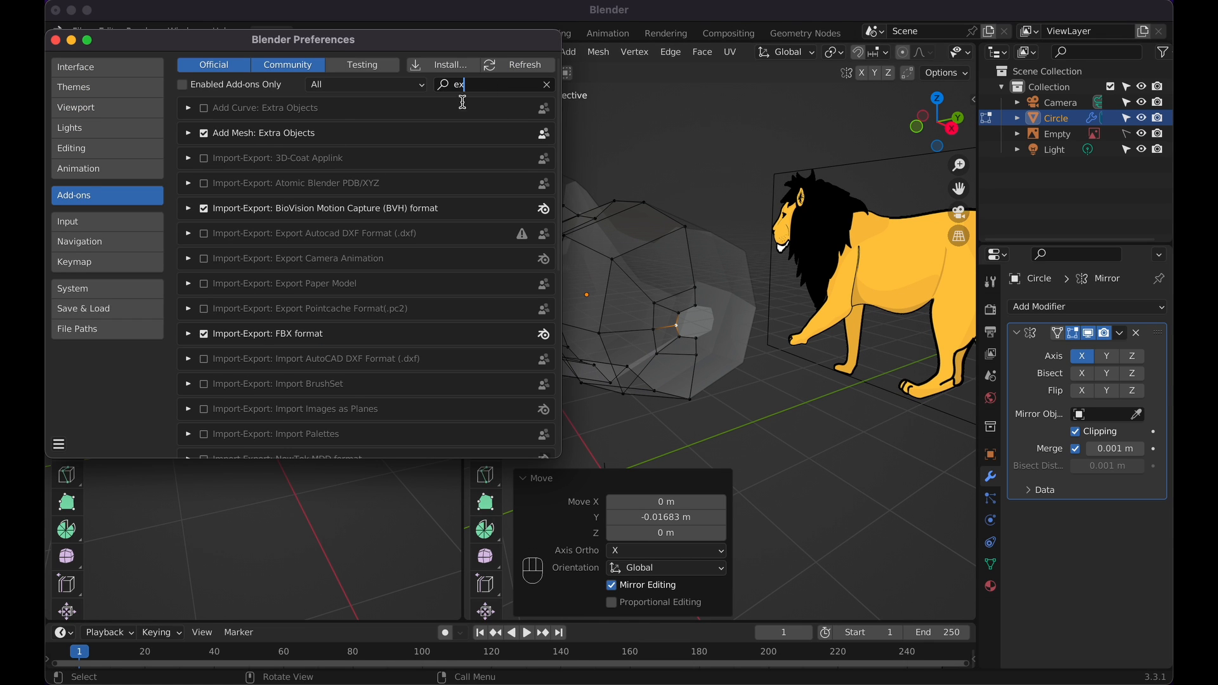
left_click(55, 41)
Select the innermost rump ring and even it out into a regular circle with the LoopTools Circle operation
left_click(695, 305, "alt")
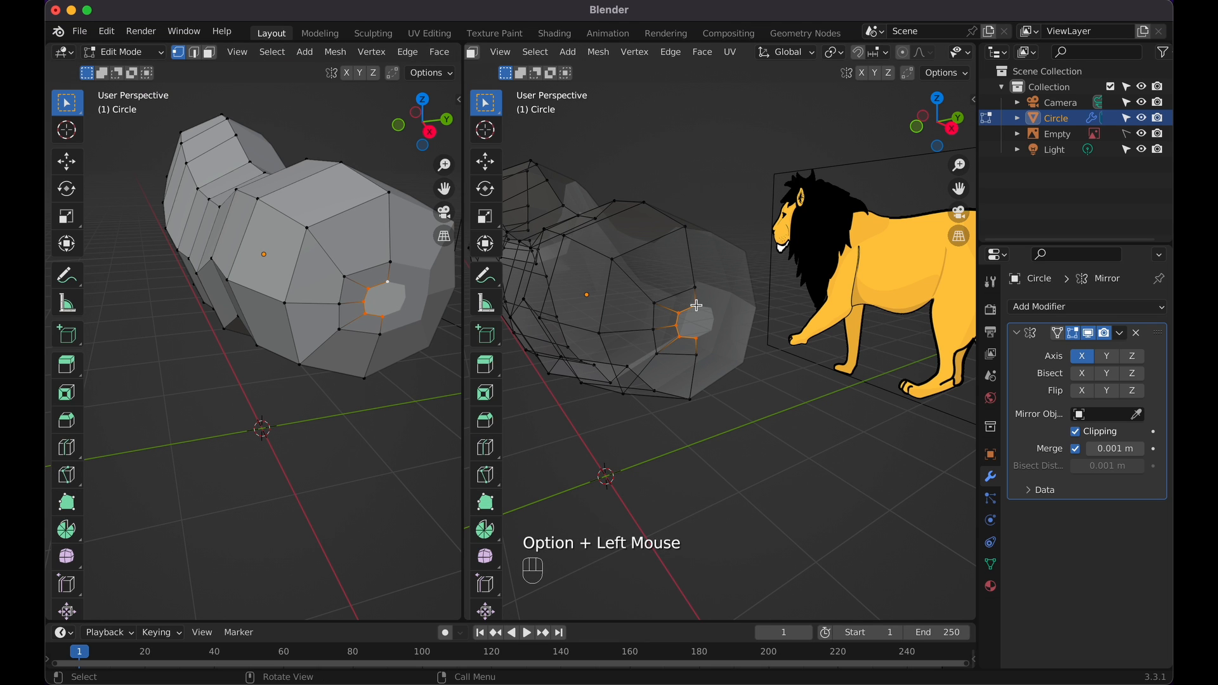
right_click(696, 306, "alt")
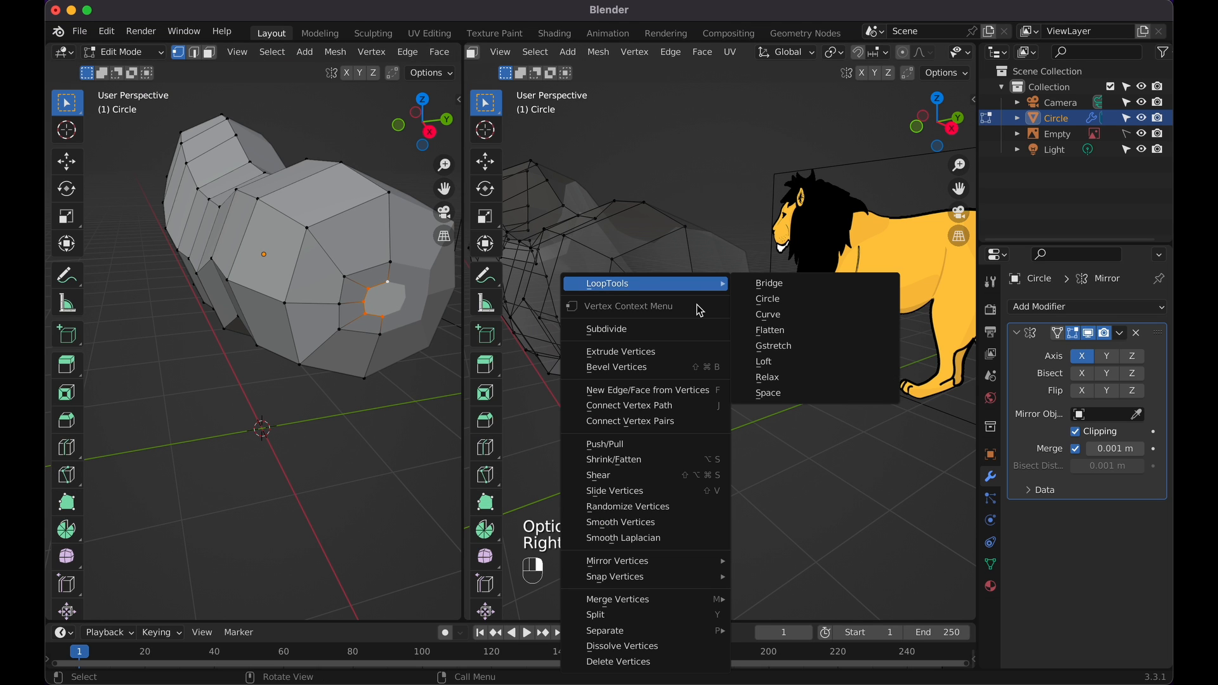
left_click(770, 302)
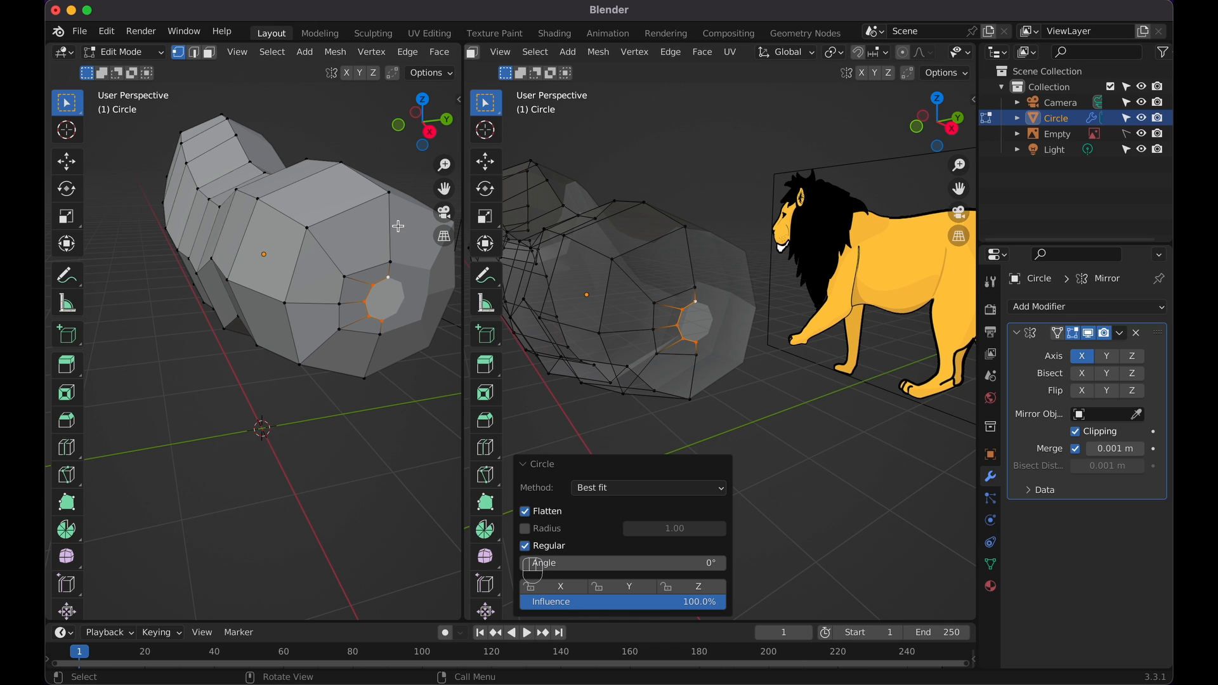
Search the add-ons in the preferences for "loop", check whether LoopTools is enabled, and close the preferences
left_click(107, 31)
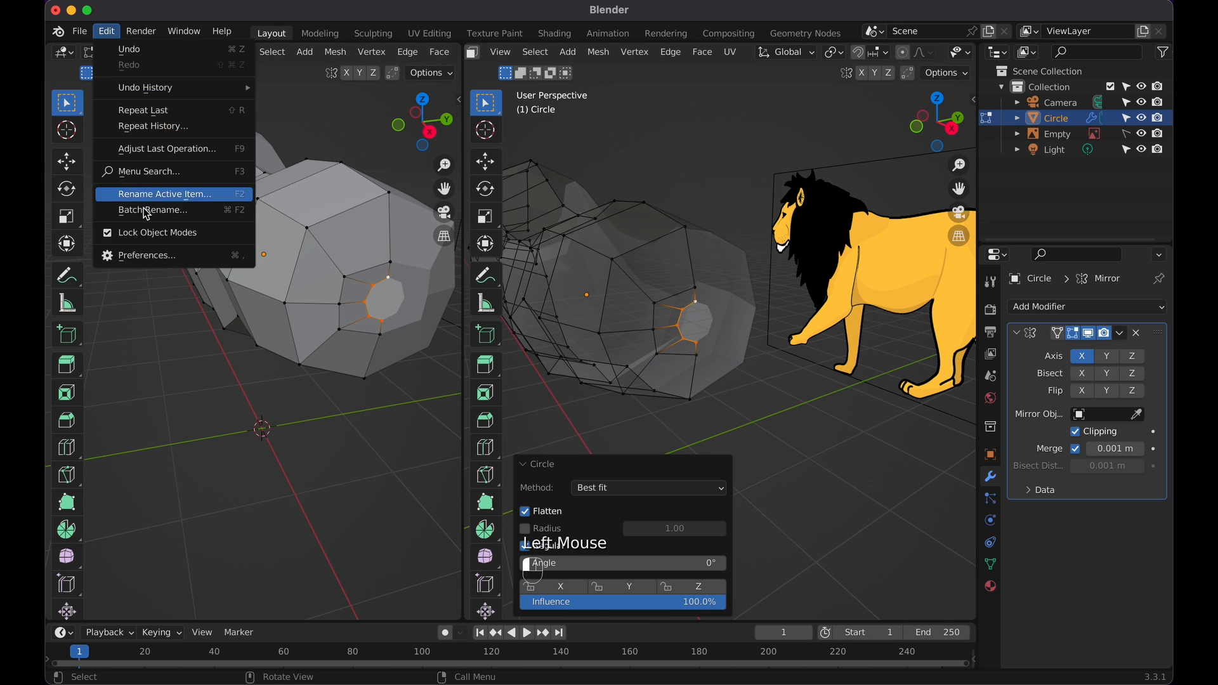
left_click(152, 251)
key("BackSpace")
key("BackSpace")
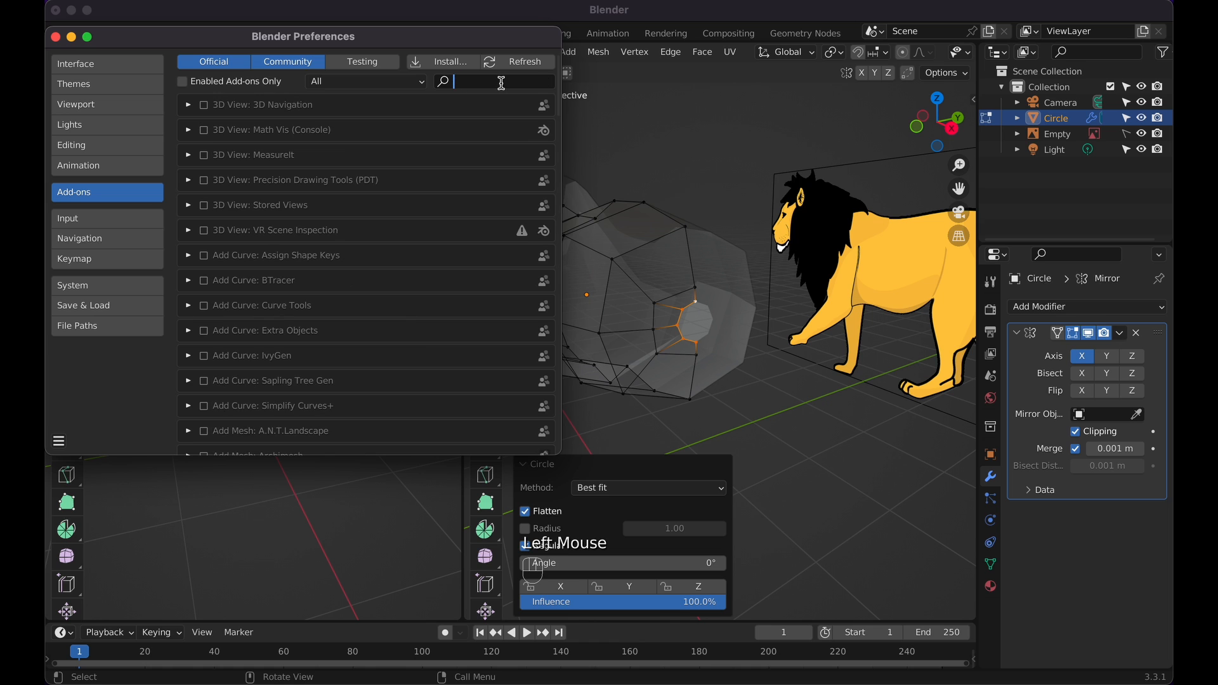
type("loop")
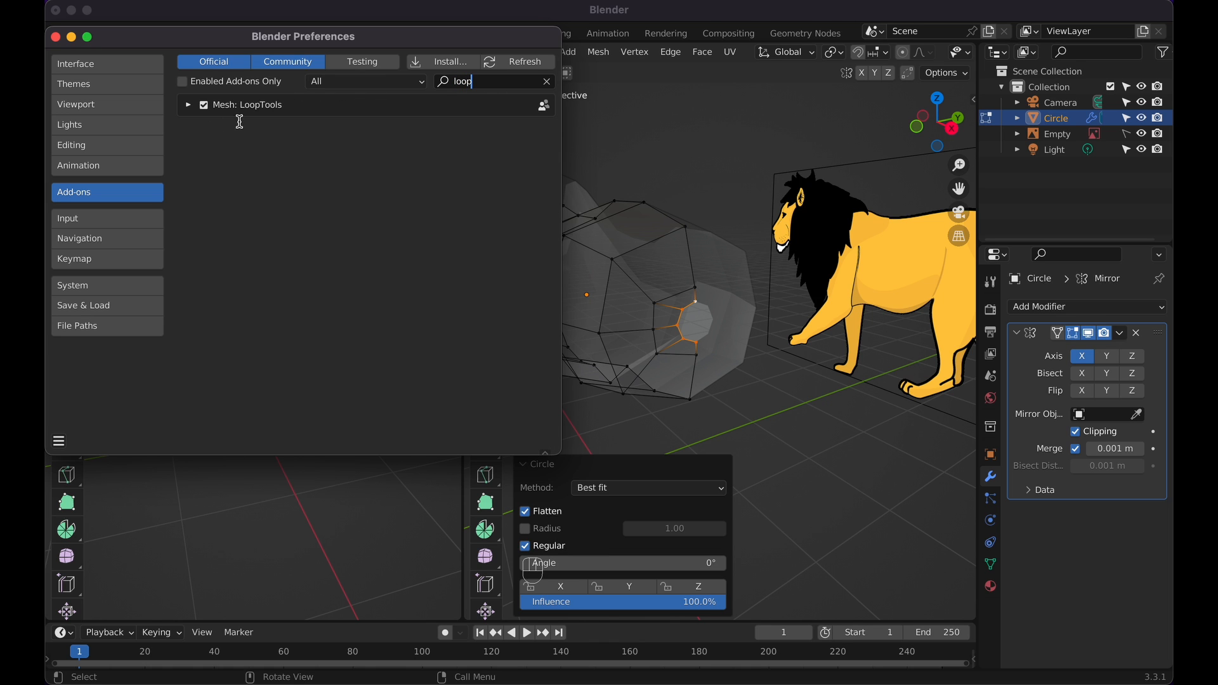
left_click(55, 38)
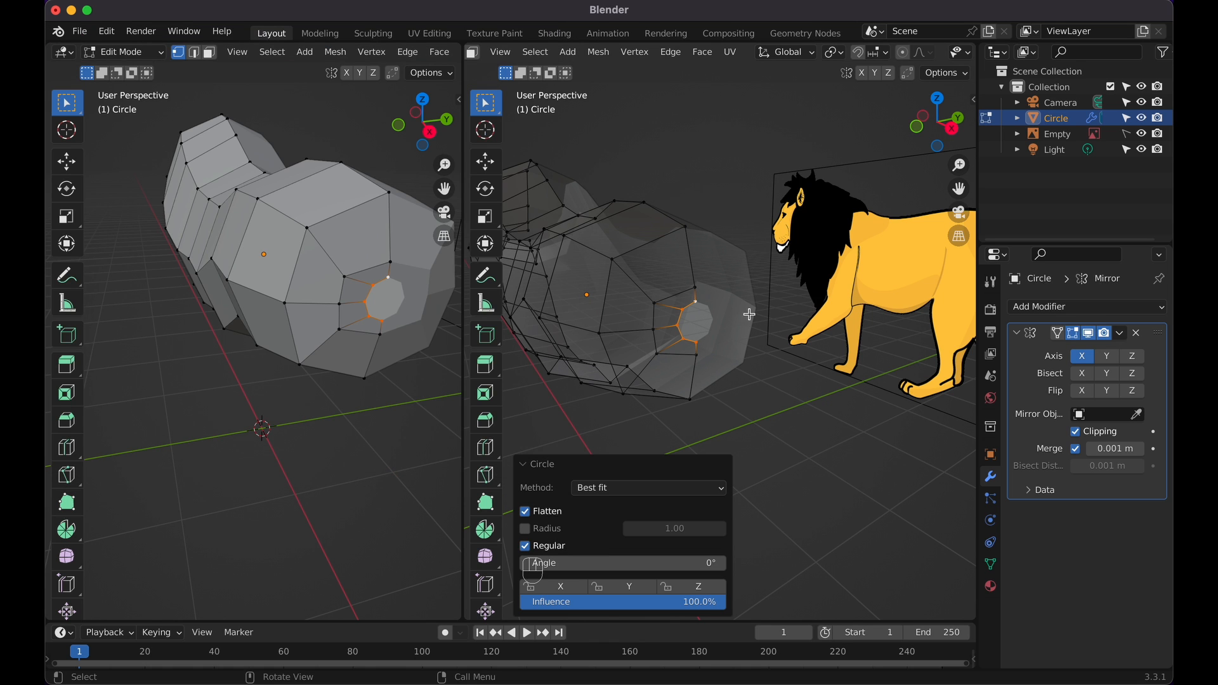
Move the rounded innermost rump ring about 0.024 m outward along X
scroll(721, 310, "up", 6)
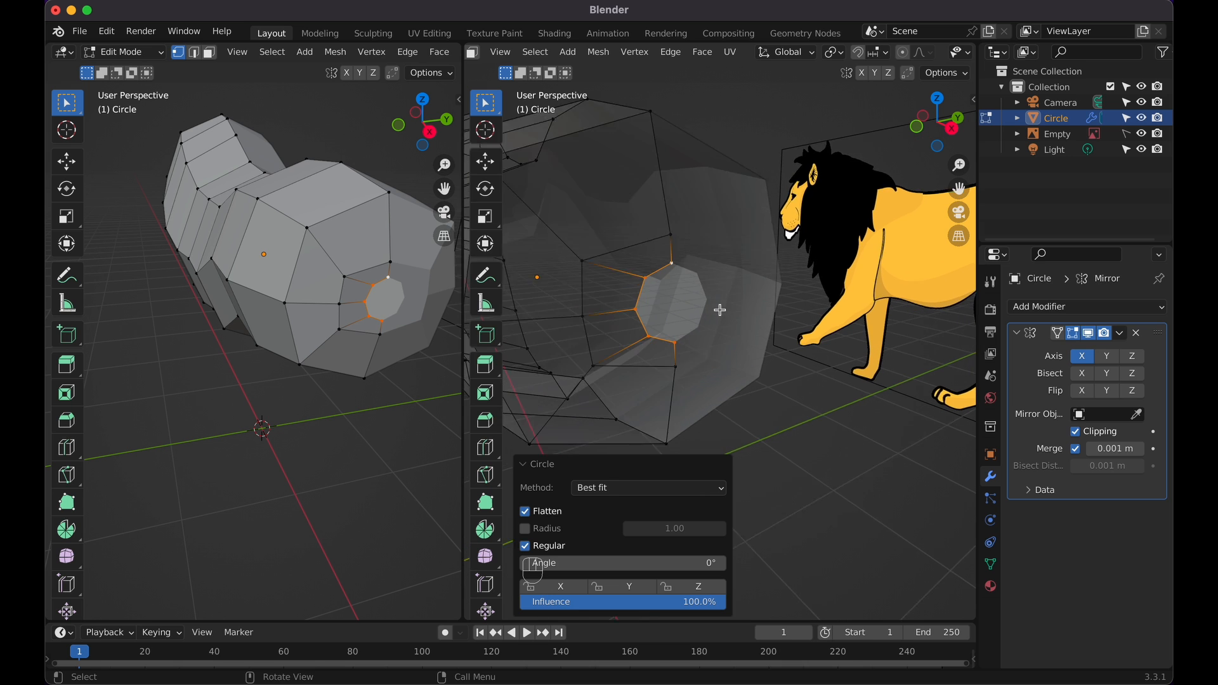
scroll(774, 306, "right", 5, "shift")
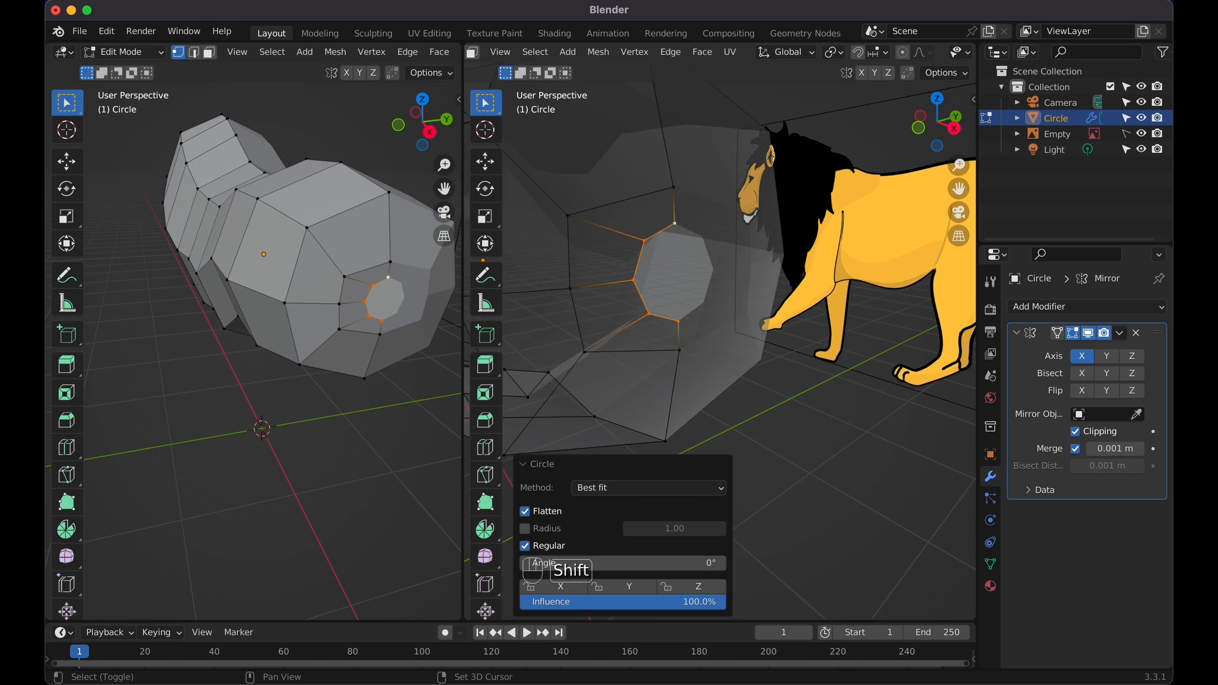
scroll(774, 306, "up", 4)
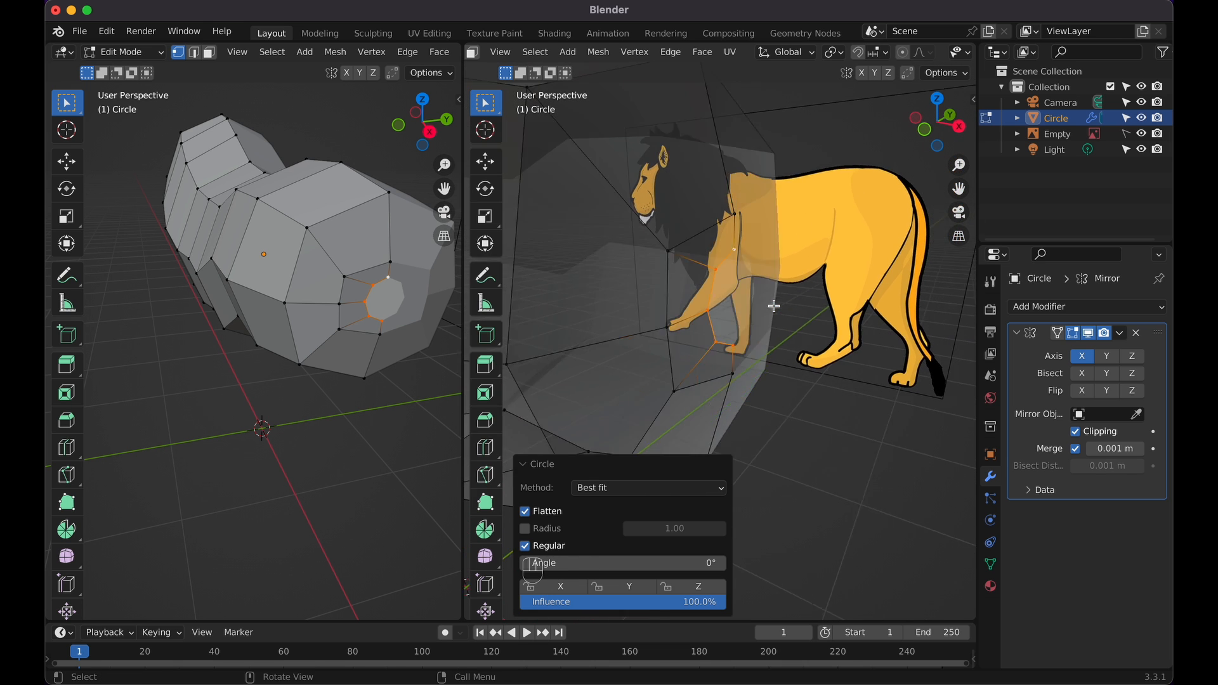
scroll(773, 308, "down", 5)
scroll(770, 311, "down", 4)
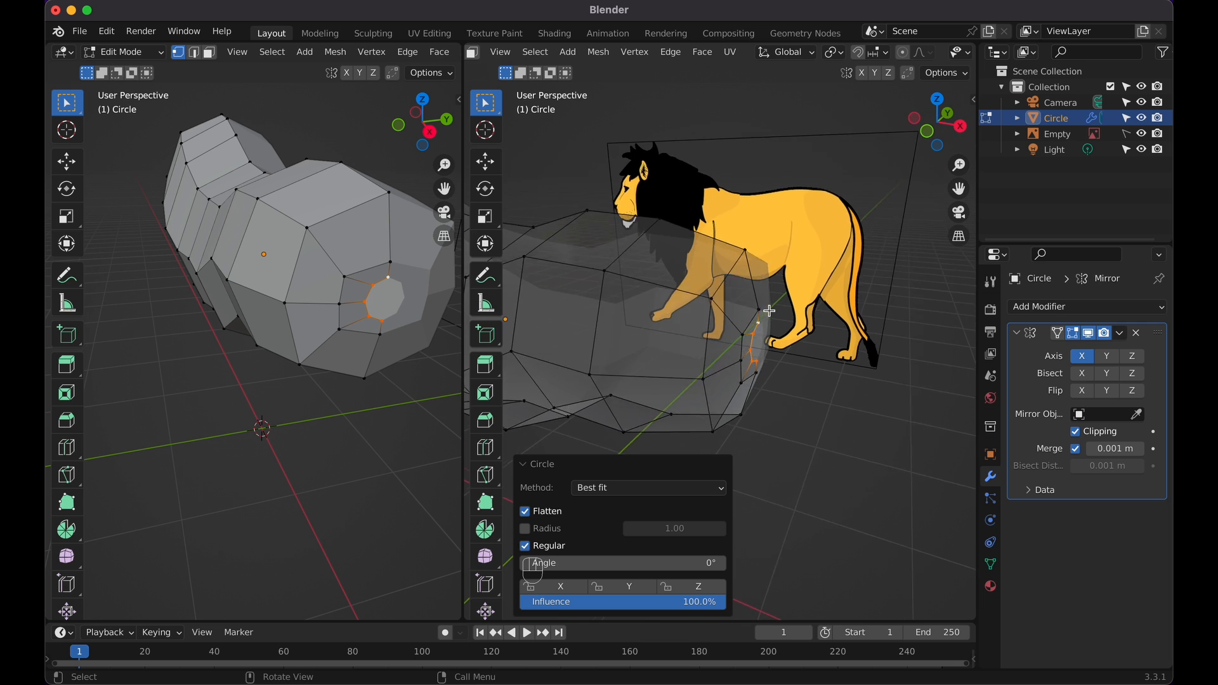
key("g")
key("y")
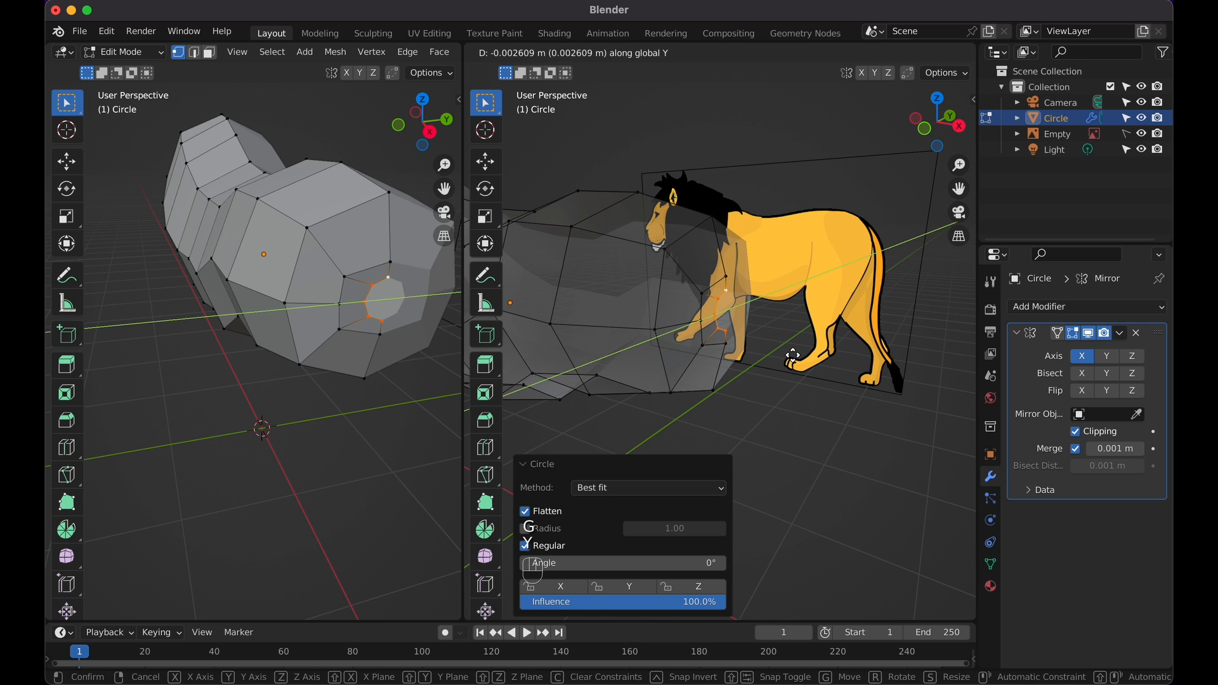
key("x")
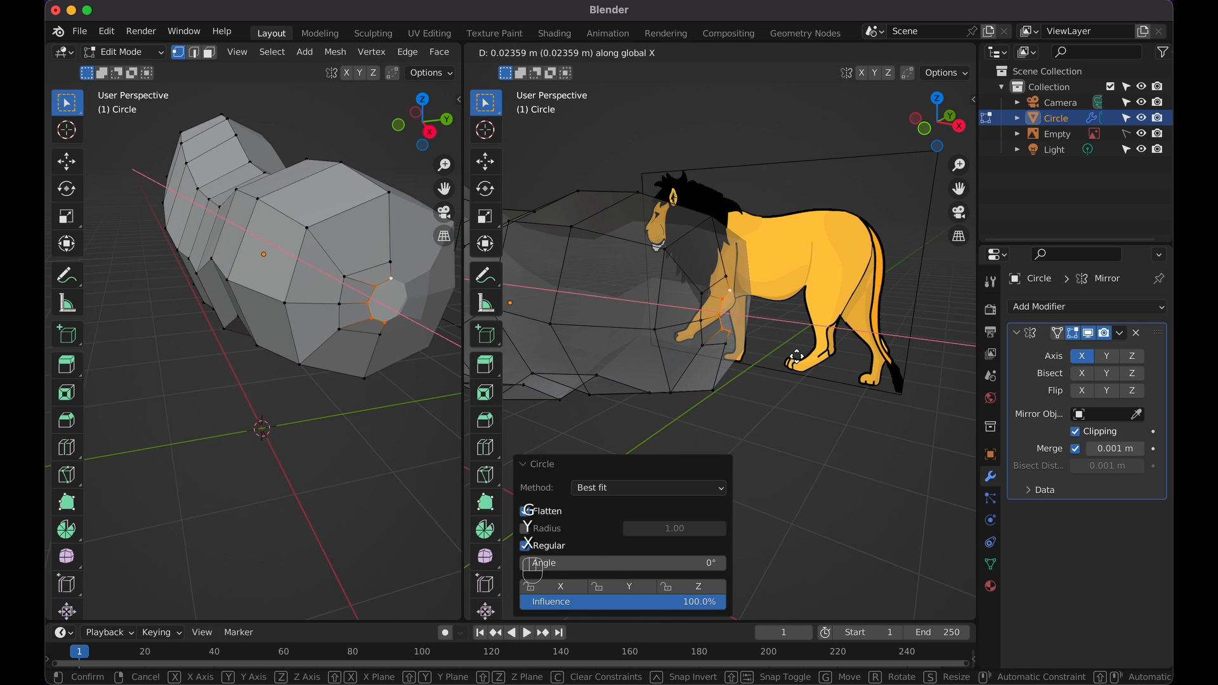
left_click(797, 358)
In front view, extrude the rump ring about 0.094 m along X and -0.123 m along Z, rotate it about 25.5°, and scale it to about 0.65
key("KP_1")
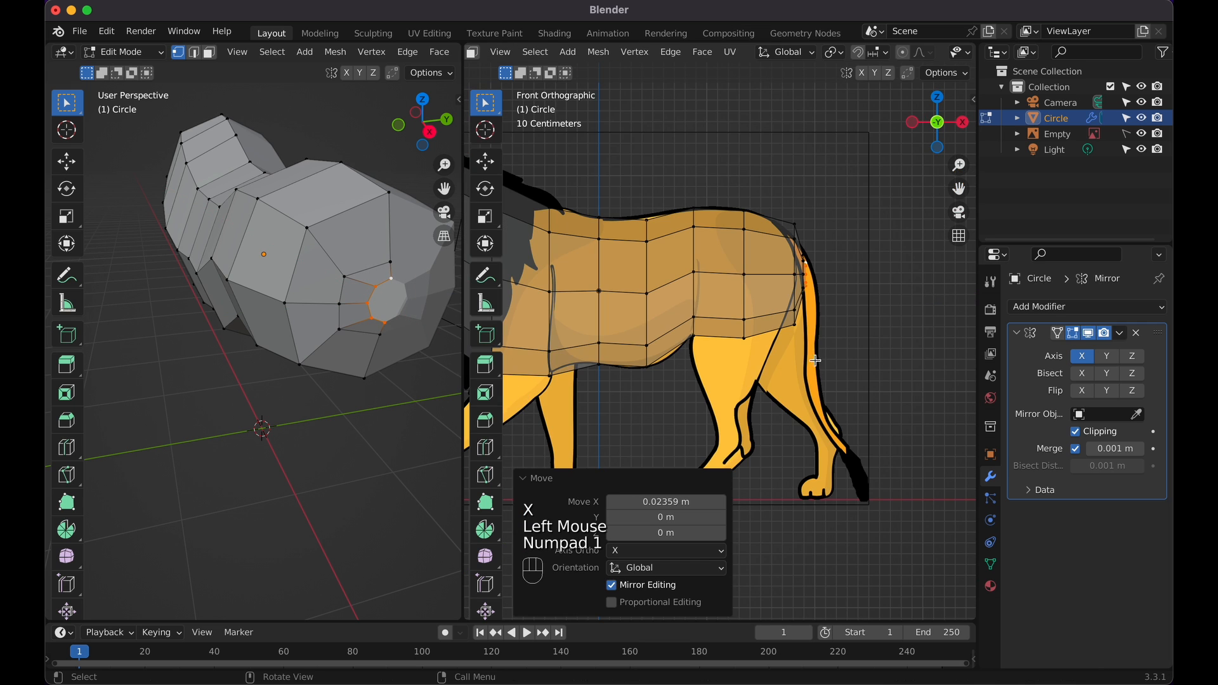
key("e")
left_click(833, 325)
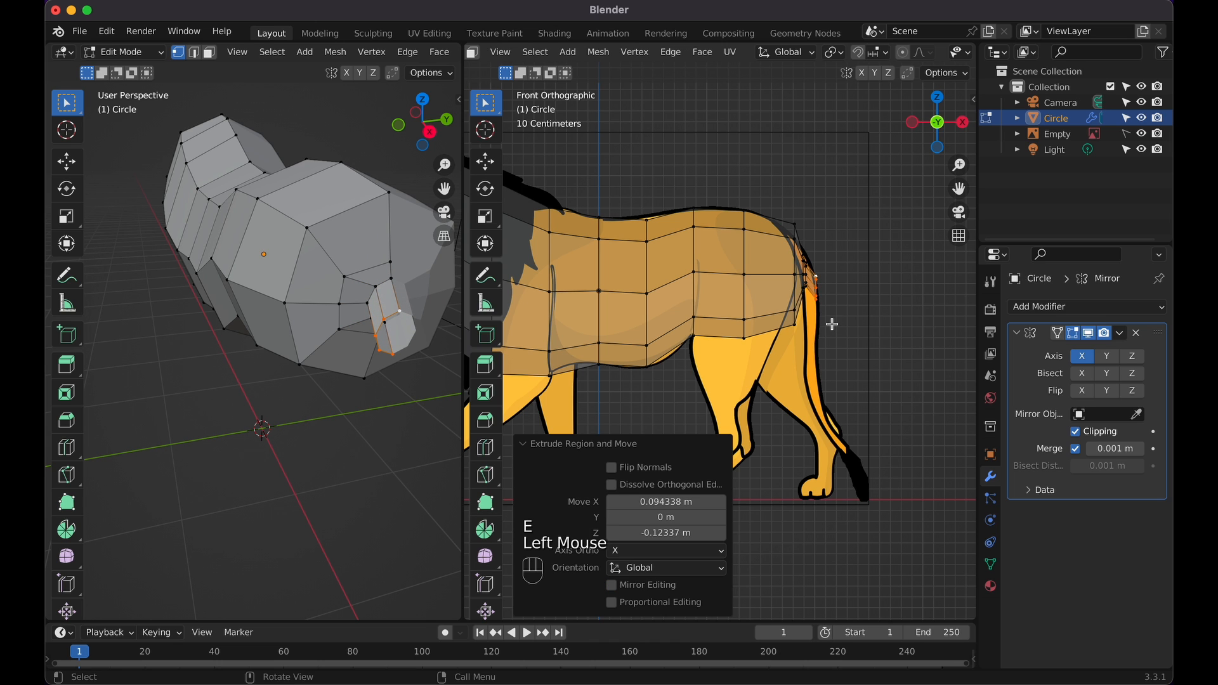
key("r")
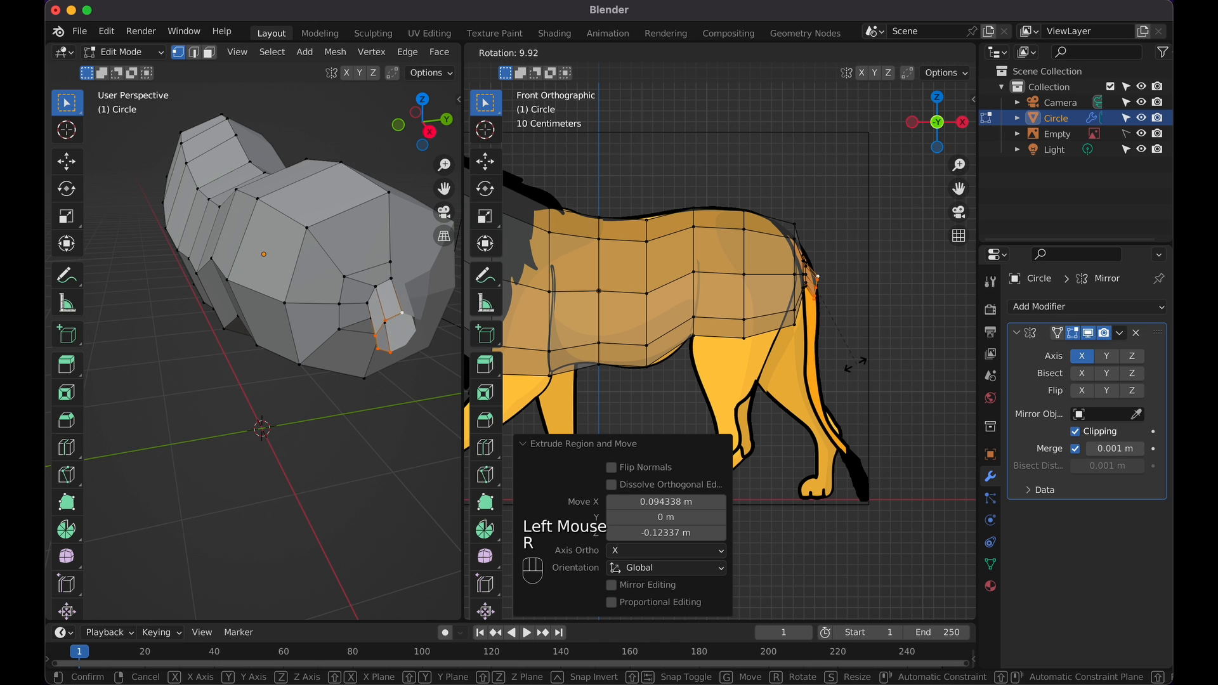
left_click(830, 368)
key("s")
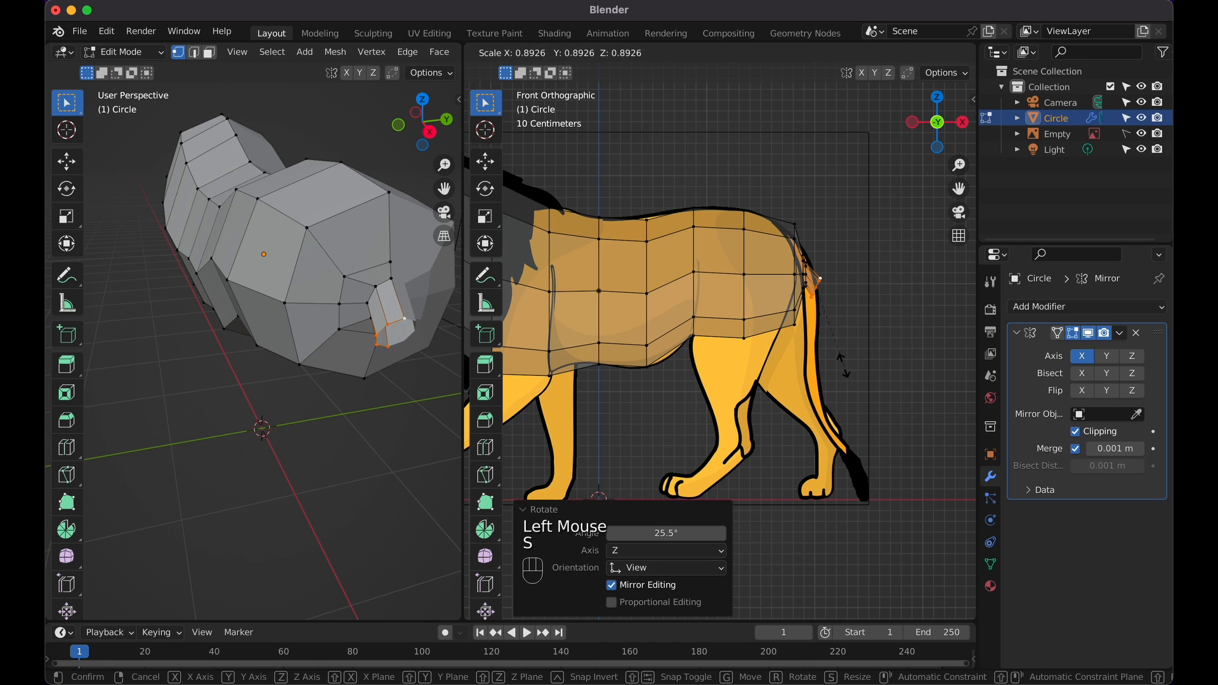
left_click(832, 345)
Shift the tail-base ring about -0.044 m along X and -0.029 m along Z, and rotate it about 12.5° to follow the tail
key("g")
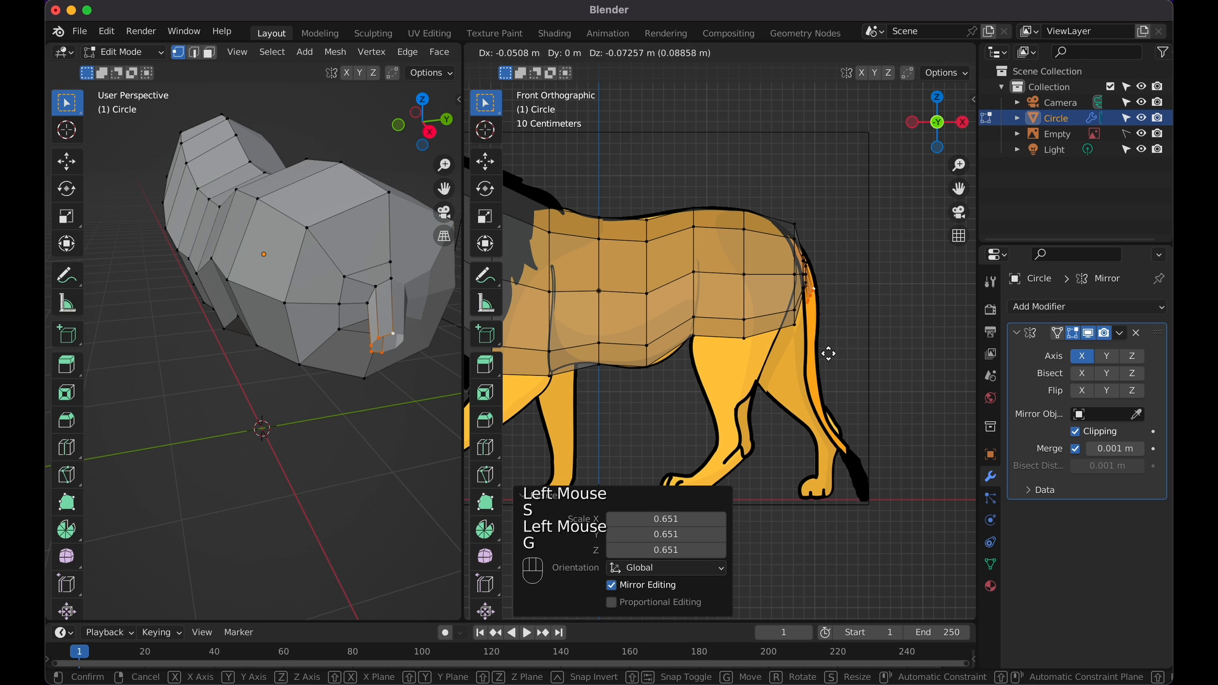
left_click(829, 348)
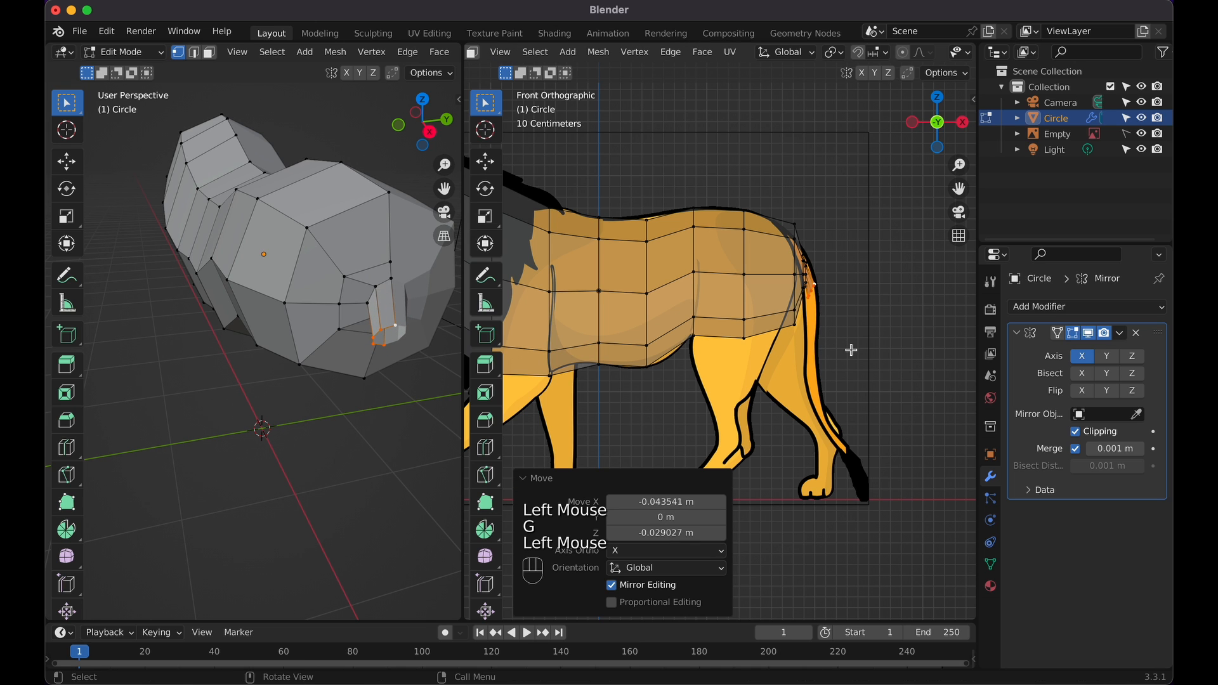
key("s")
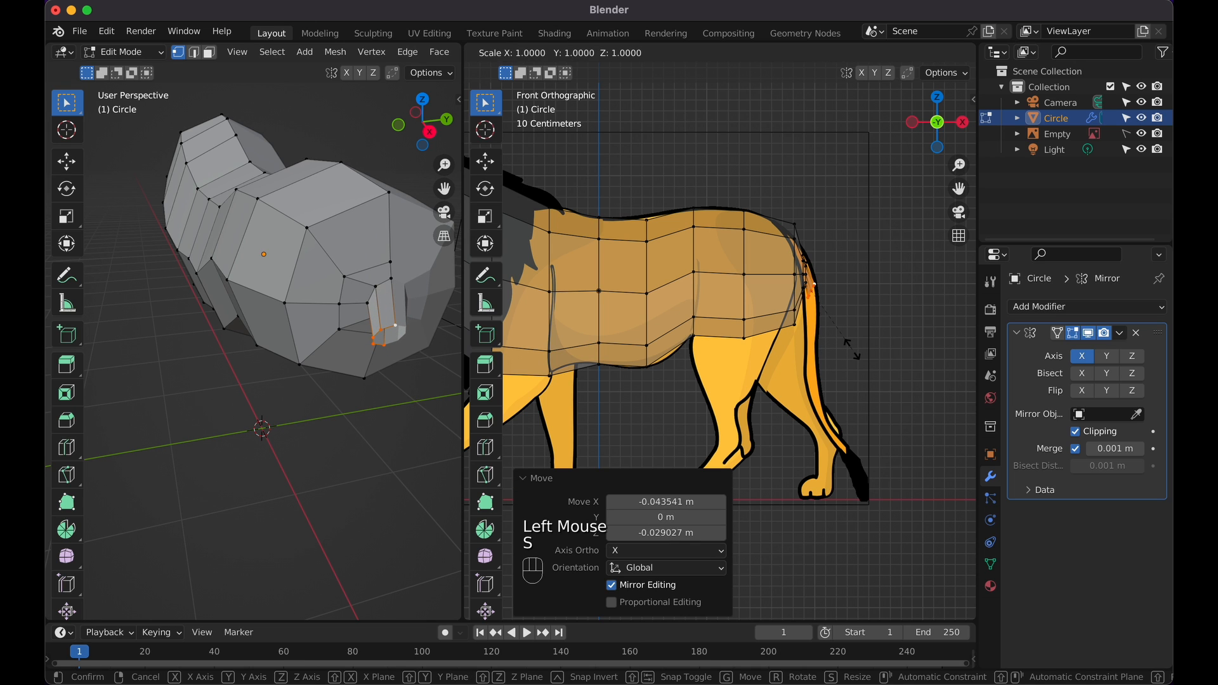
key("Escape")
key("r")
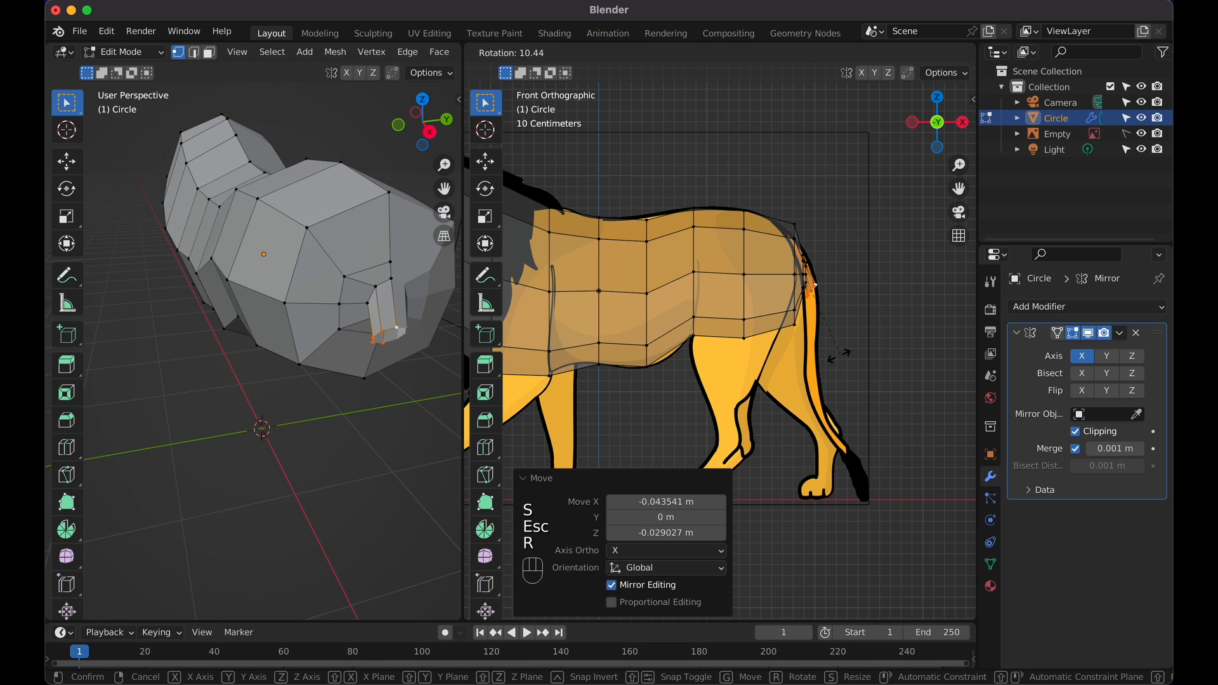
left_click(839, 354)
Extrude two tail segments downward, about 0.25 m and 0.27 m long, and scale the end ring to about 0.92
key("e")
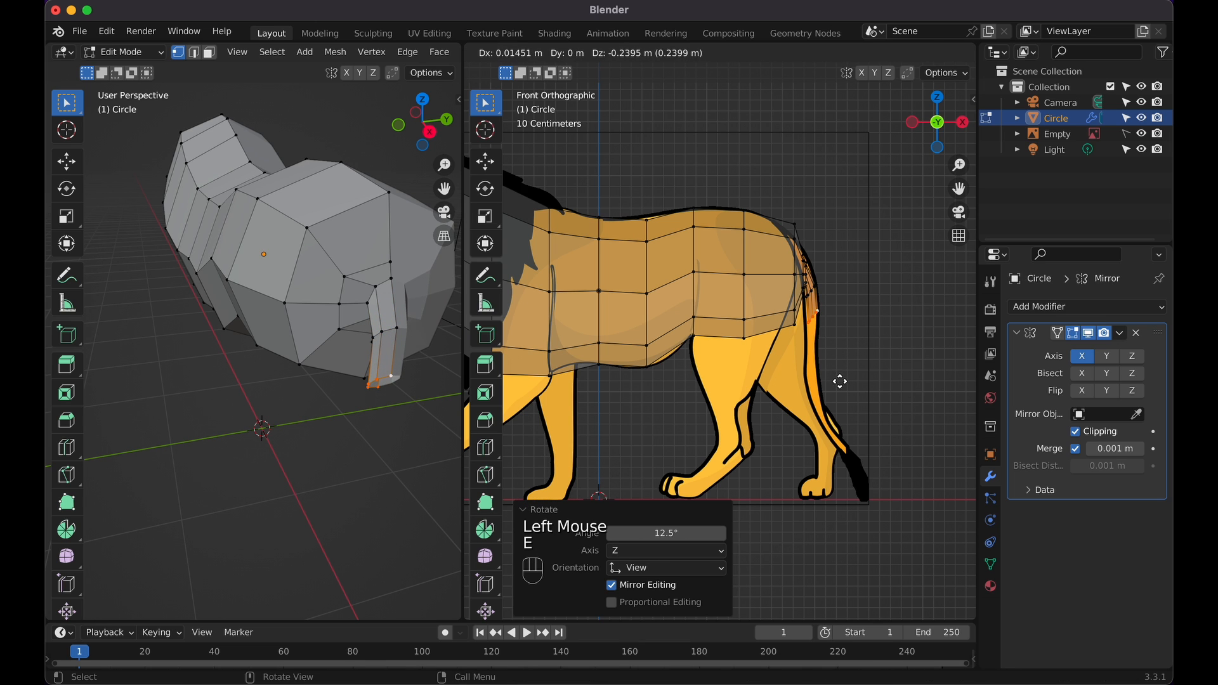
left_click(839, 382)
key("e")
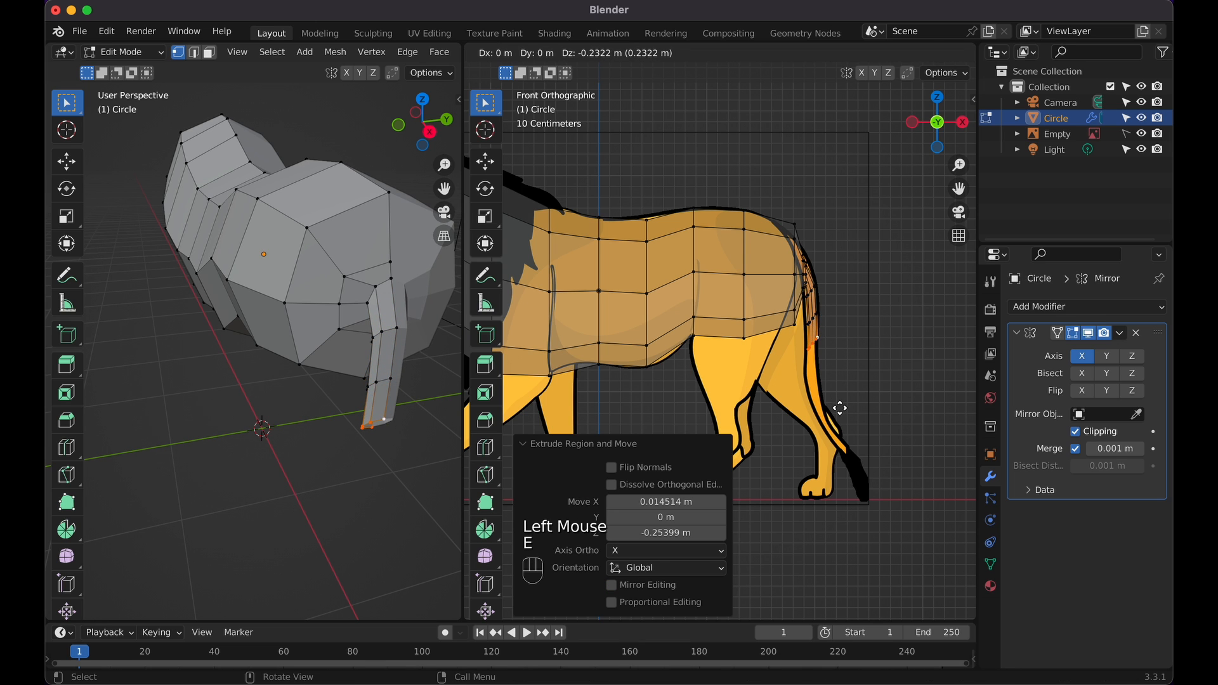
left_click(842, 415)
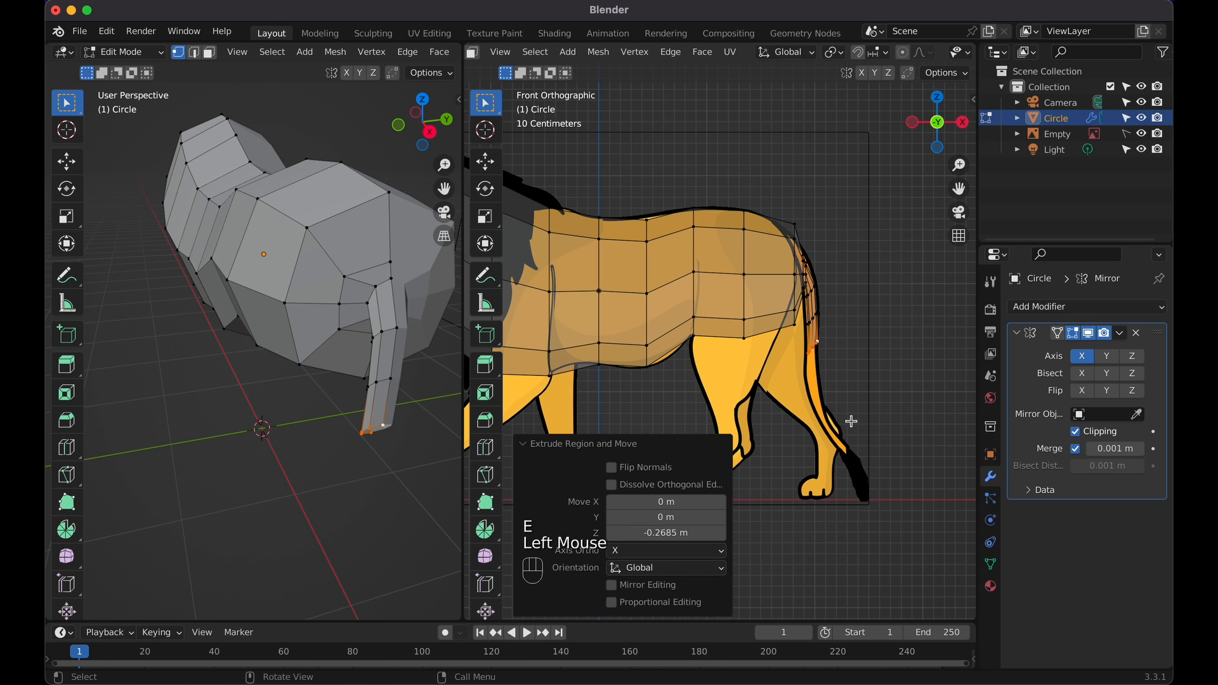
key("s")
left_click(840, 420)
Extrude two more tail segments down the reference, about 0.26 m and 0.24 m long, and scale the end ring to about 0.87
key("e")
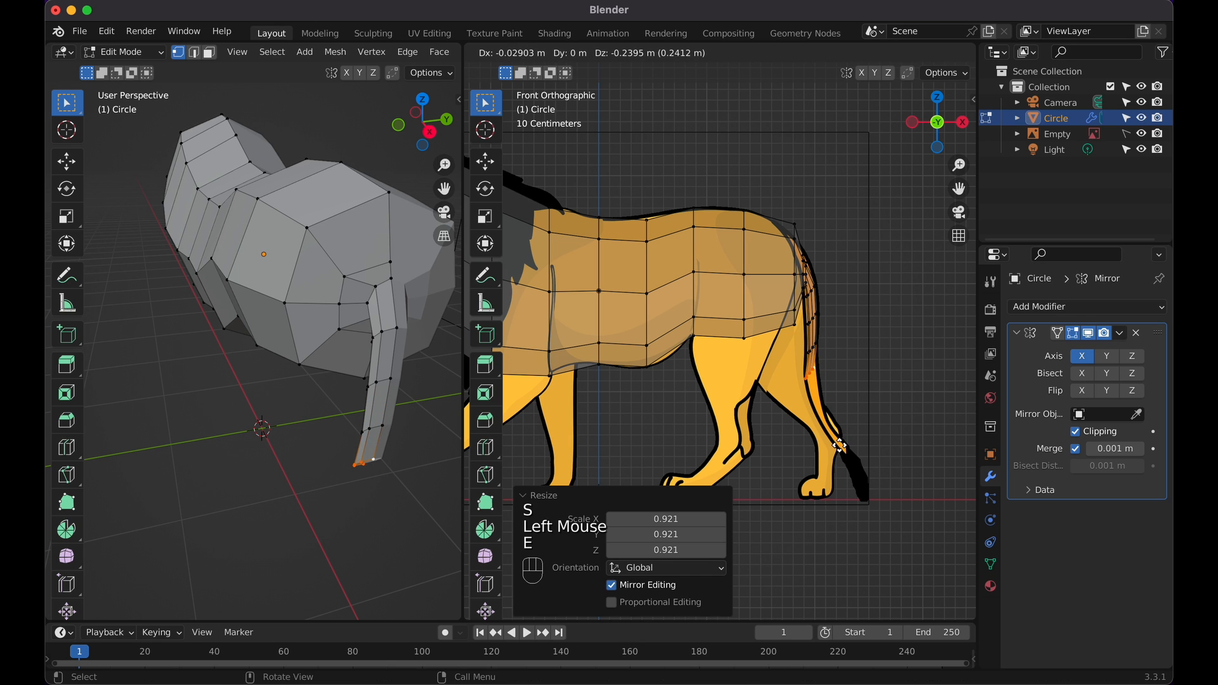
left_click(841, 456)
key("e")
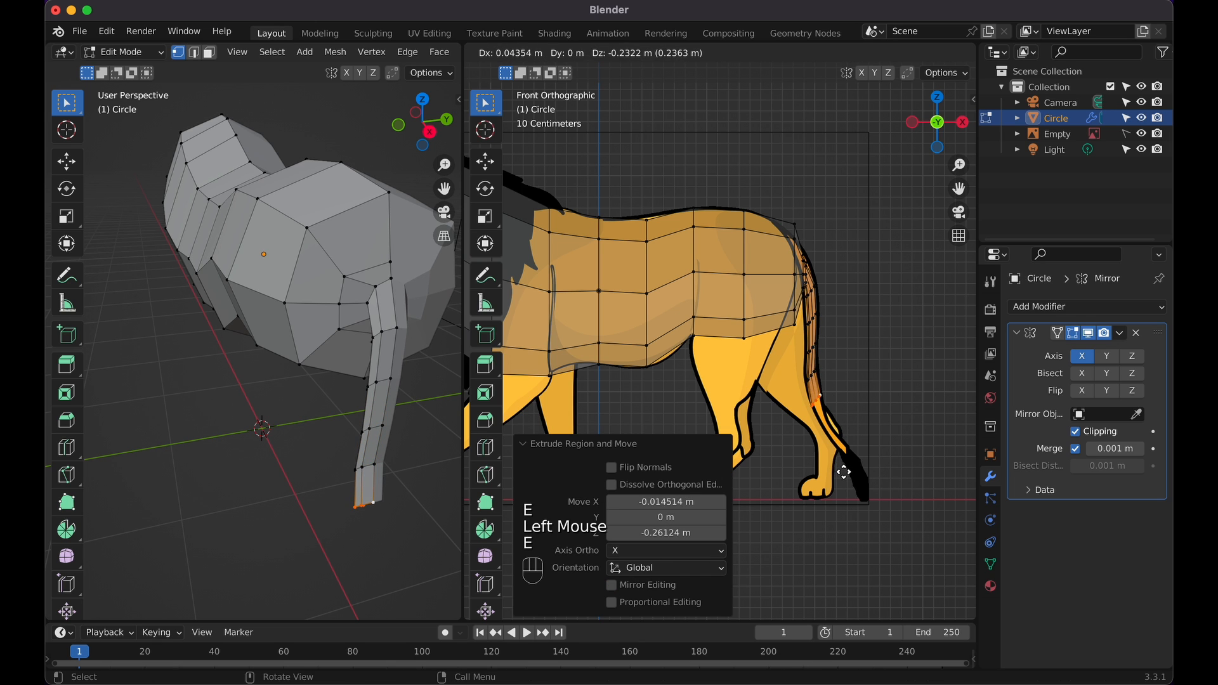
left_click(843, 472)
key("s")
left_click(840, 474)
Extrude a tail segment about 0.10 m along X and -0.22 m along Z, shrink its ring, and extrude another about 0.17 m and -0.23 m
key("e")
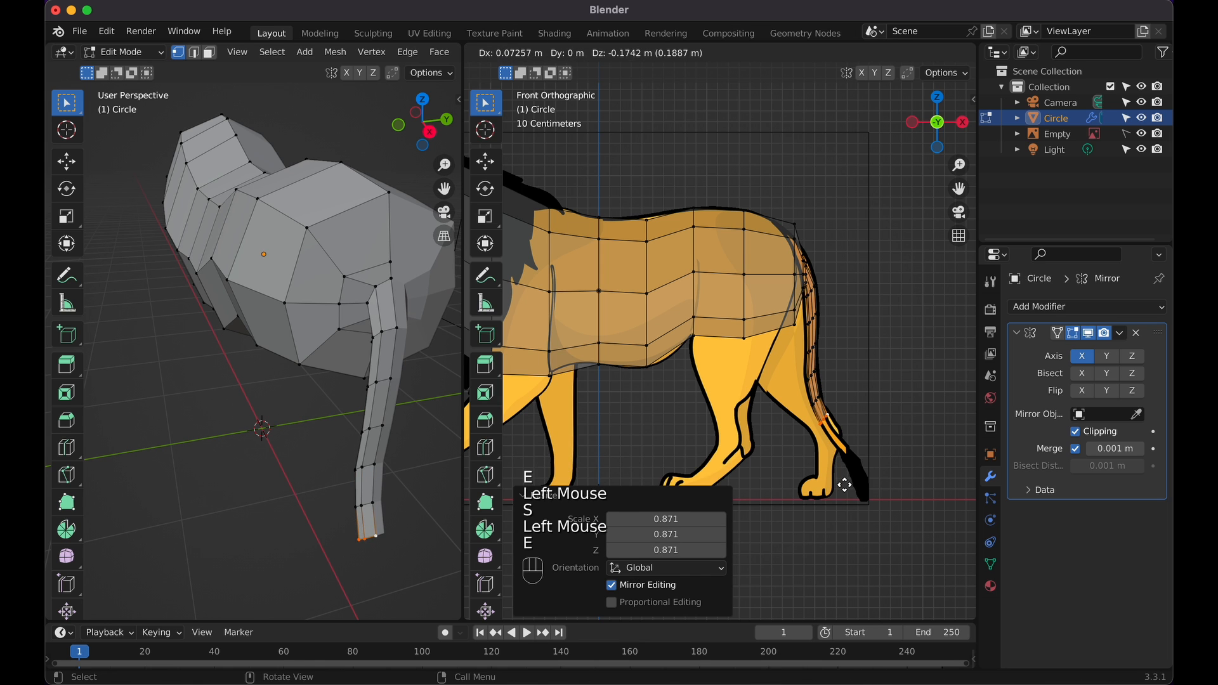
left_click(853, 485)
key("s")
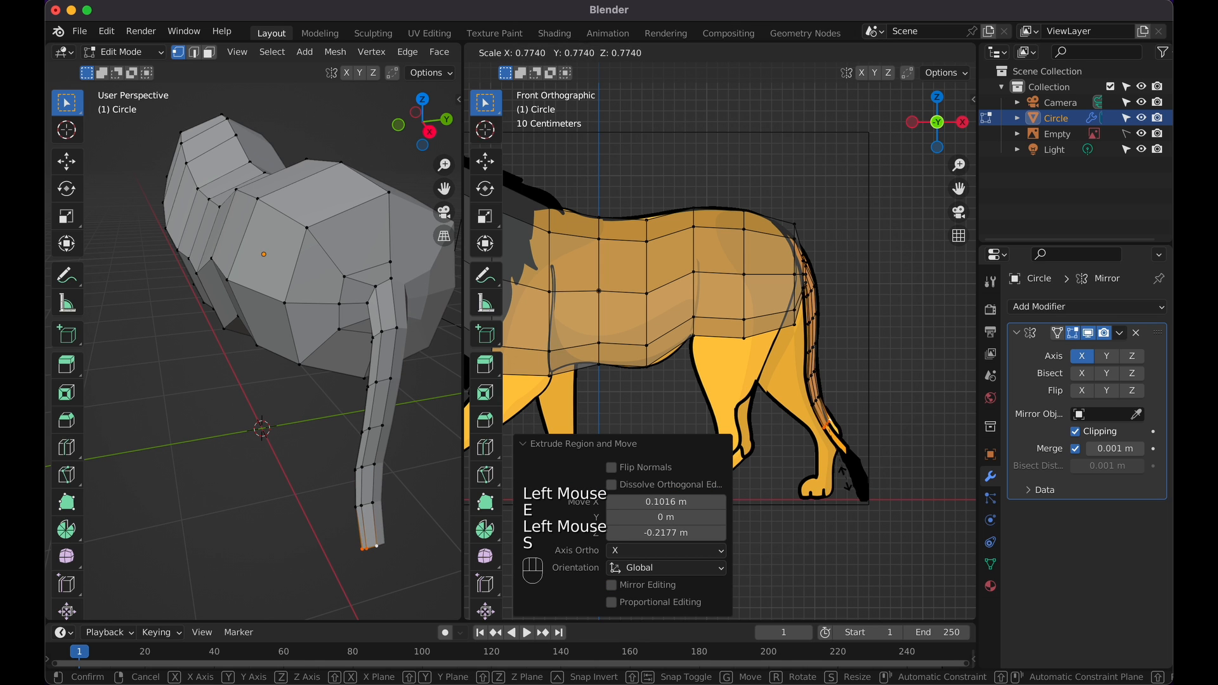
left_click(844, 477)
key("e")
left_click(852, 491)
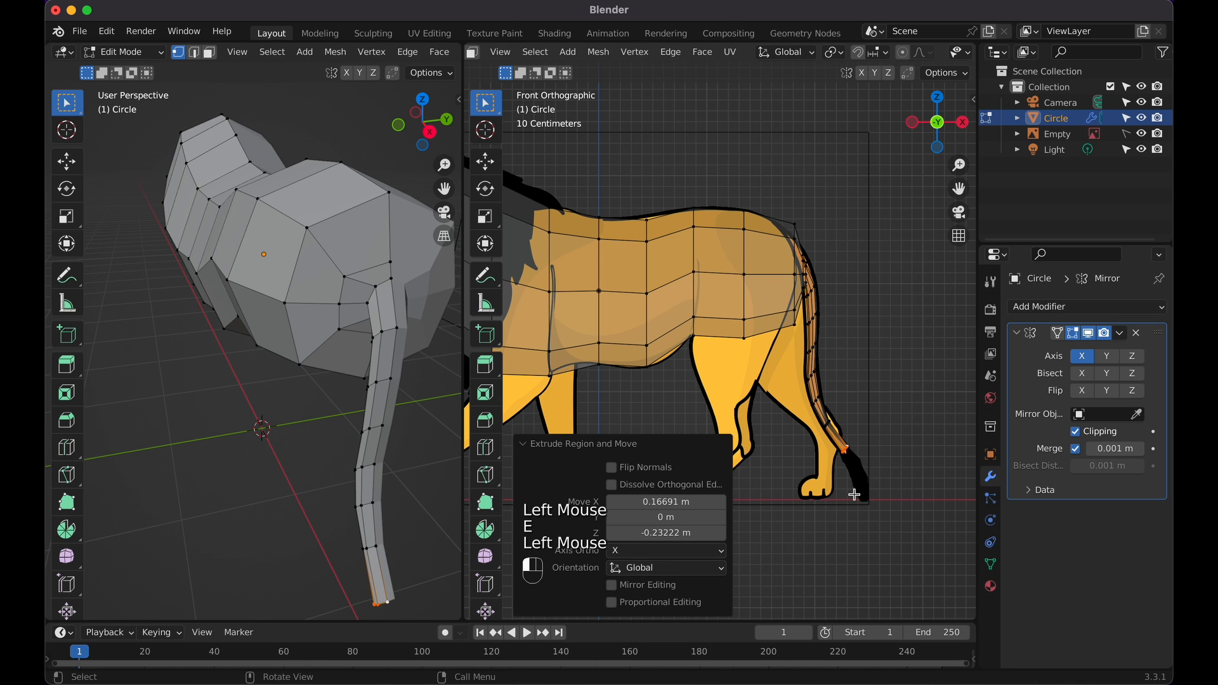
Extrude the start of the tail tuft about 0.08 m along X and -0.145 m along Z, and scale its ring to about 1.85
scroll(853, 490, "down", 3, "shift")
key("e")
left_click(880, 466)
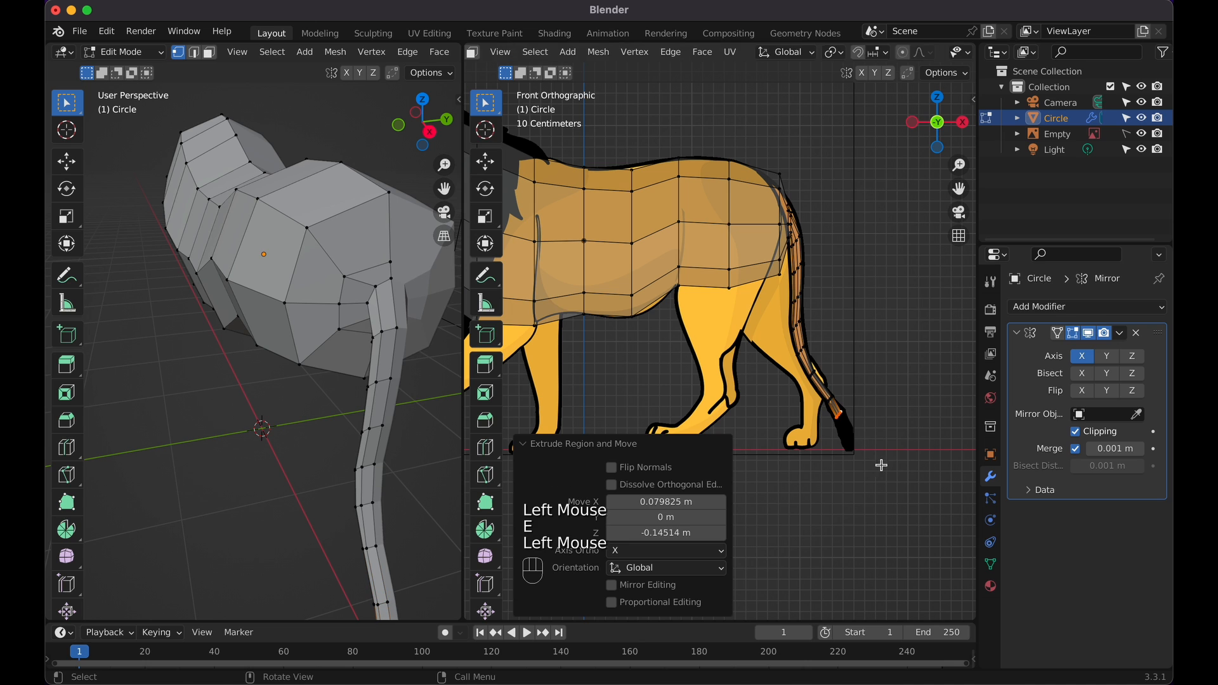
key("s")
left_click(938, 482)
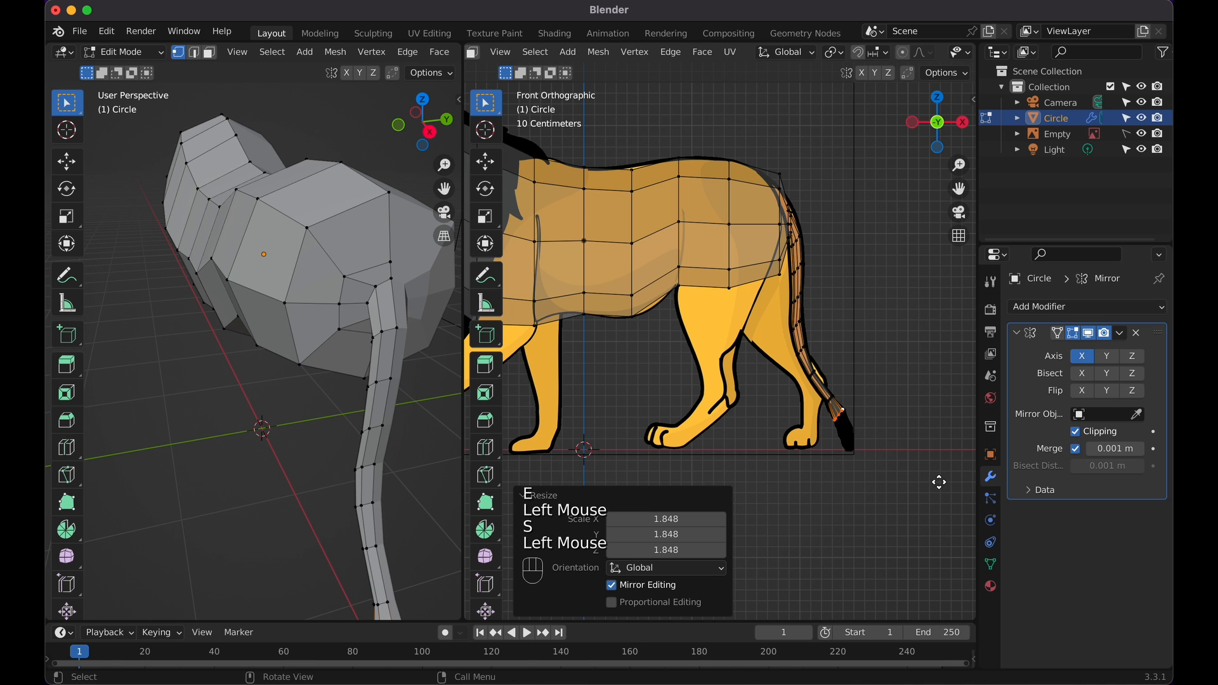
Extrude two tuft segments to the tail's tip, the last about 0.065 m along X and -0.145 m along Z, and scale the end ring to about 0.755
key("e")
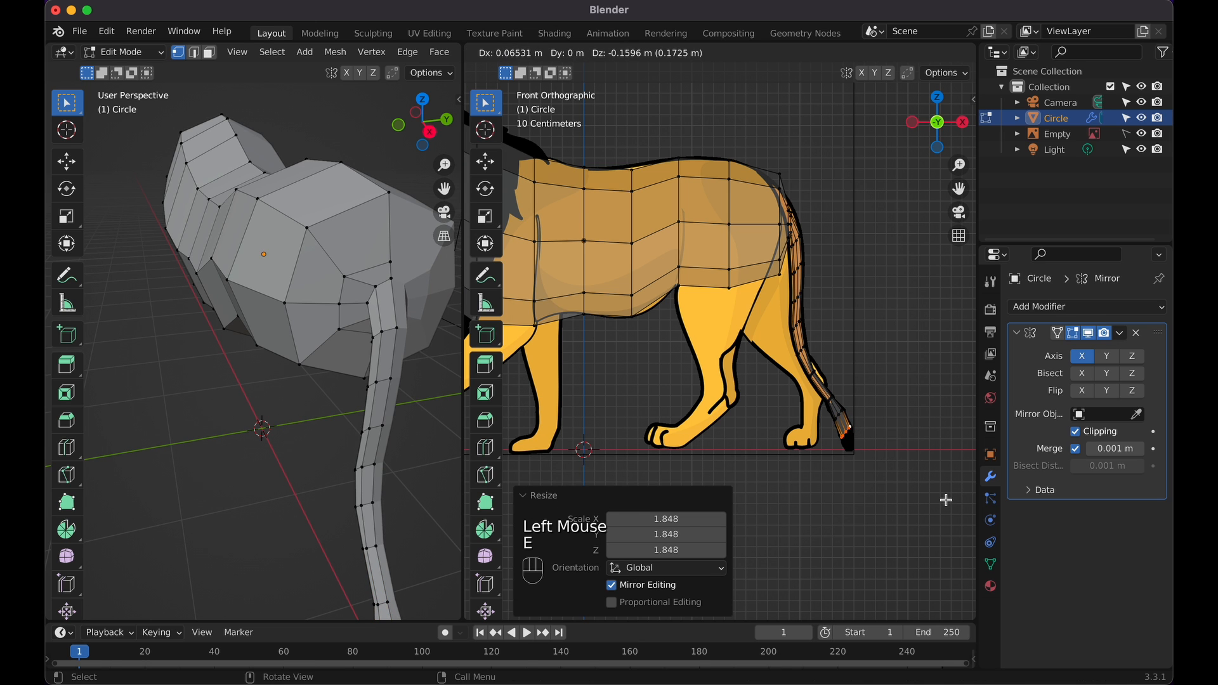
left_click(947, 503)
key("e")
left_click(953, 515)
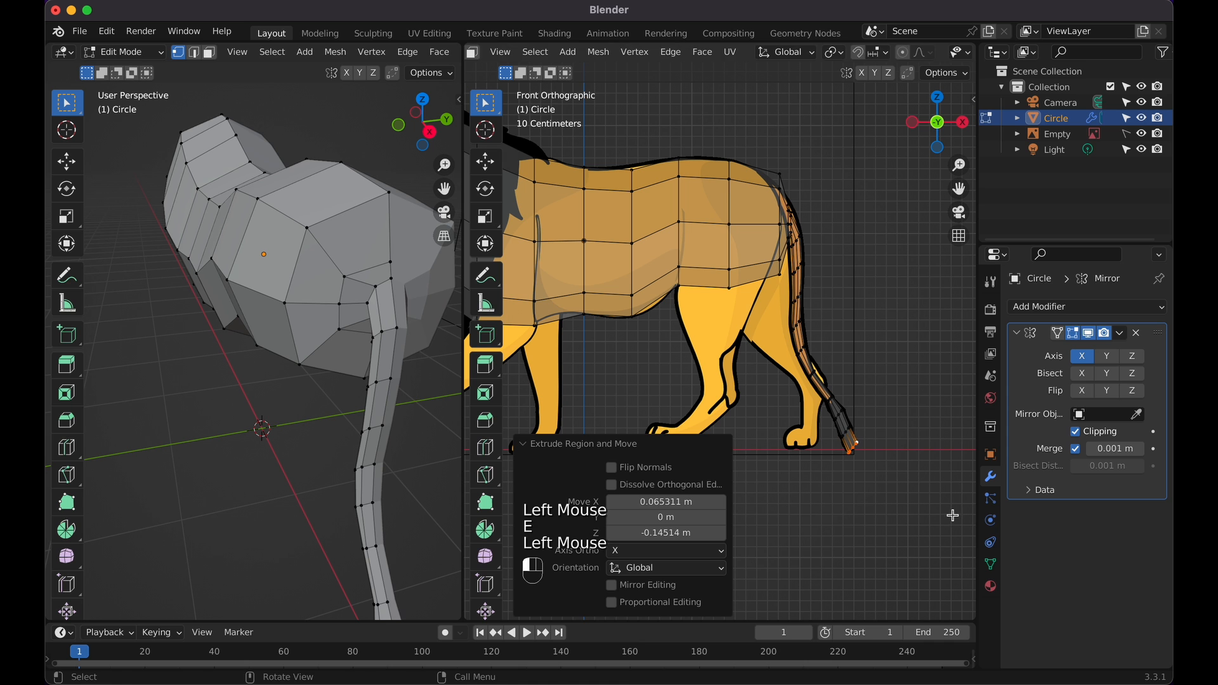
key("s")
left_click(925, 503)
scroll(925, 503, "down", 5, "shift")
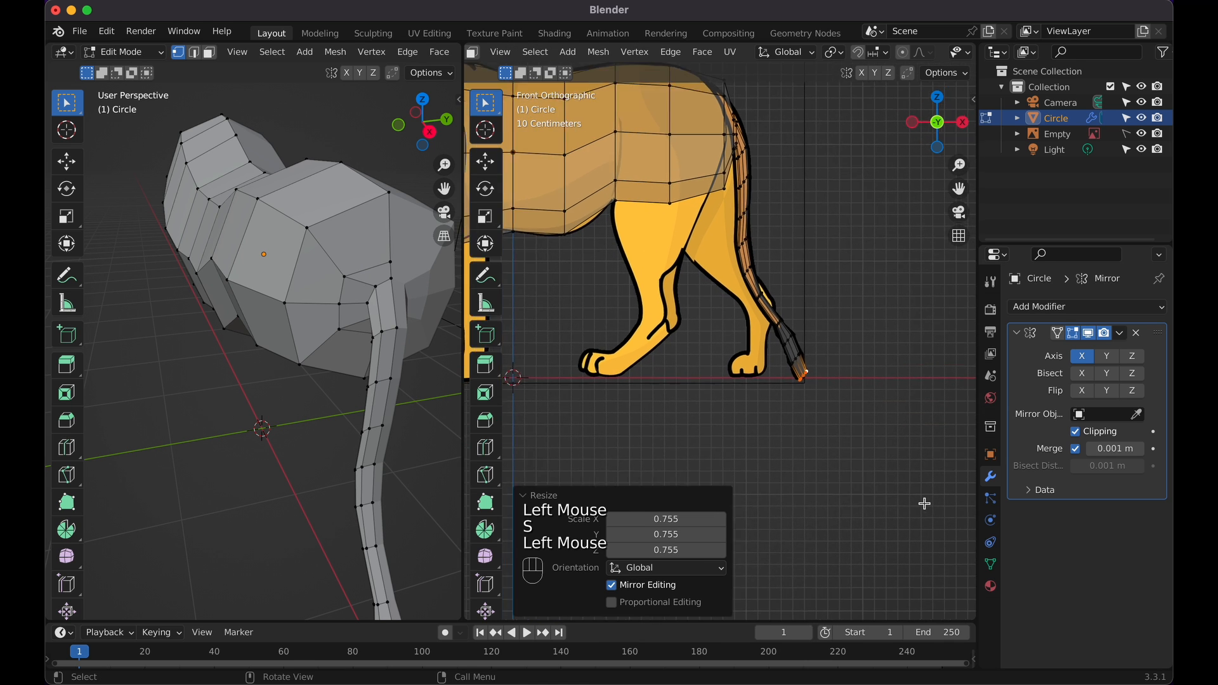
scroll(925, 503, "up", 3)
scroll(924, 503, "down", 5)
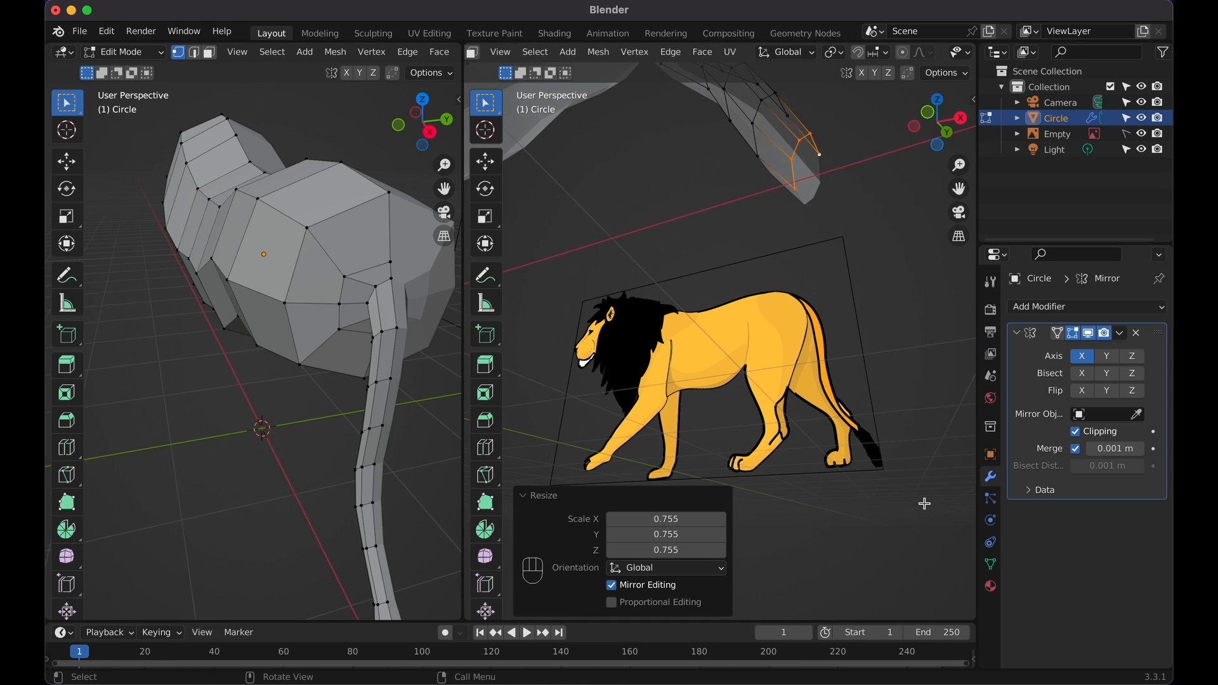
Close the tail tip's end ring with a face, scale it to 0.84, and clear the selection
key("f")
scroll(892, 260, "up", 5)
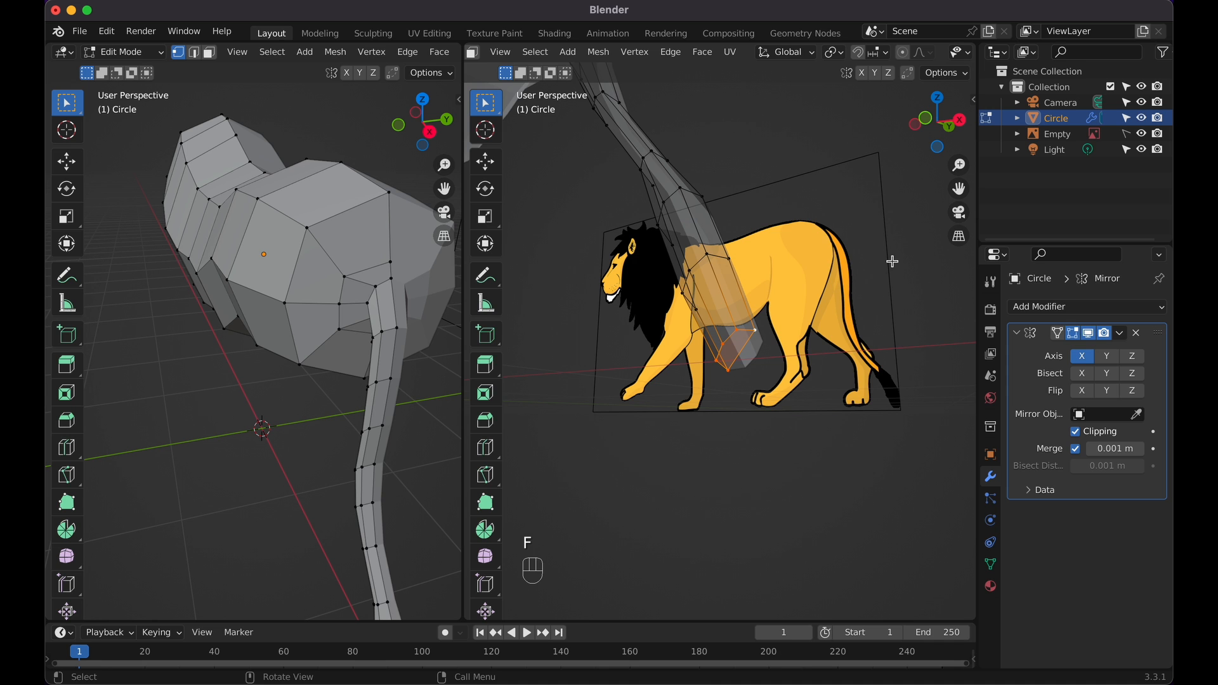
key("s")
left_click(846, 307)
scroll(846, 308, "left", 3)
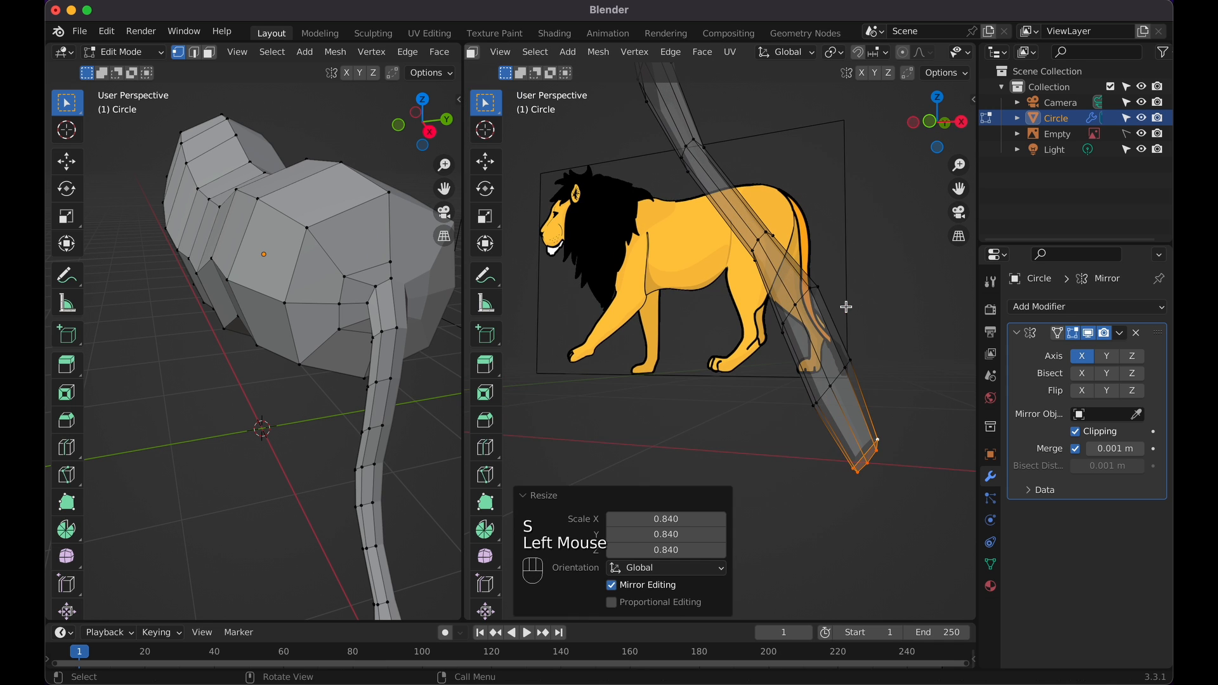
left_click(889, 257)
Check the finished tail and body from several angles, and save the project as low-poly-animal-yt-1.blend
scroll(889, 258, "down", 3)
scroll(888, 257, "down", 4)
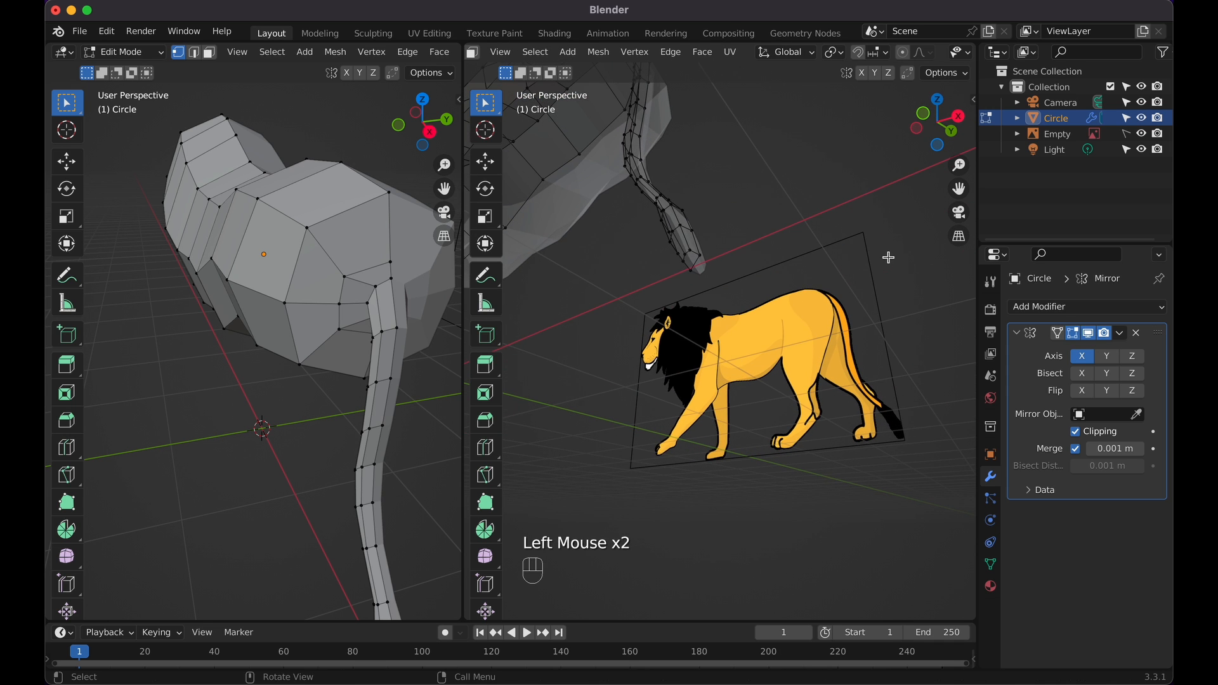
scroll(732, 238, "up", 5)
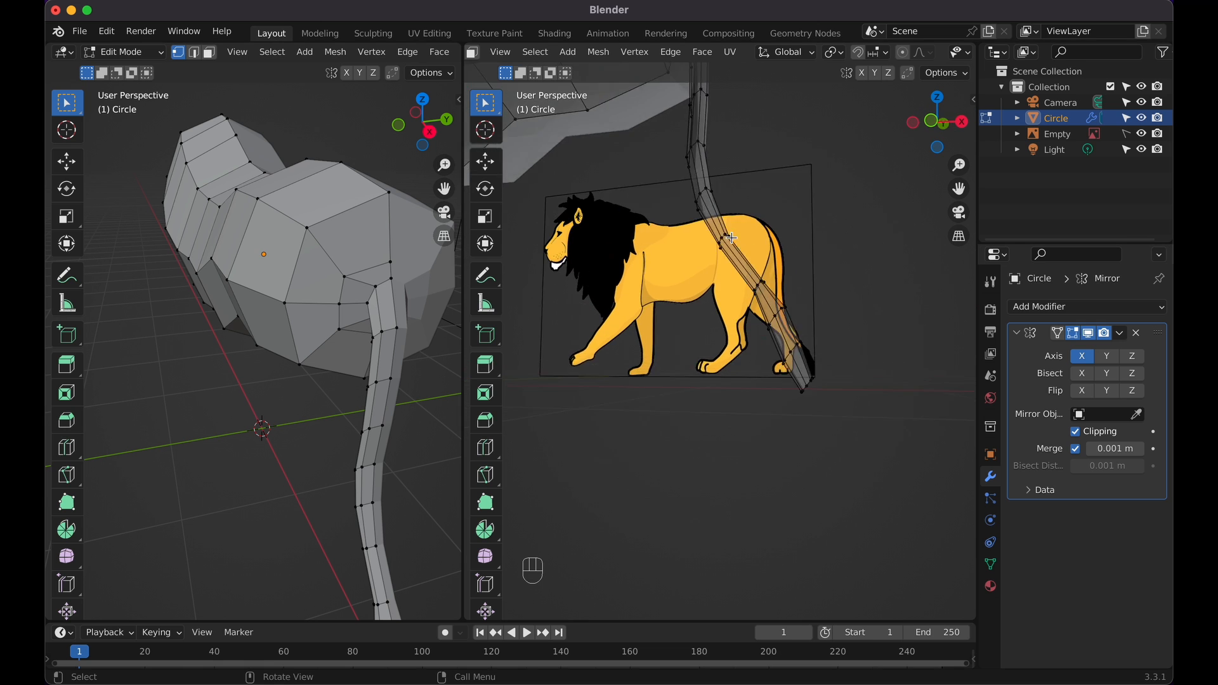
scroll(732, 238, "down", 3)
scroll(732, 238, "left", 5)
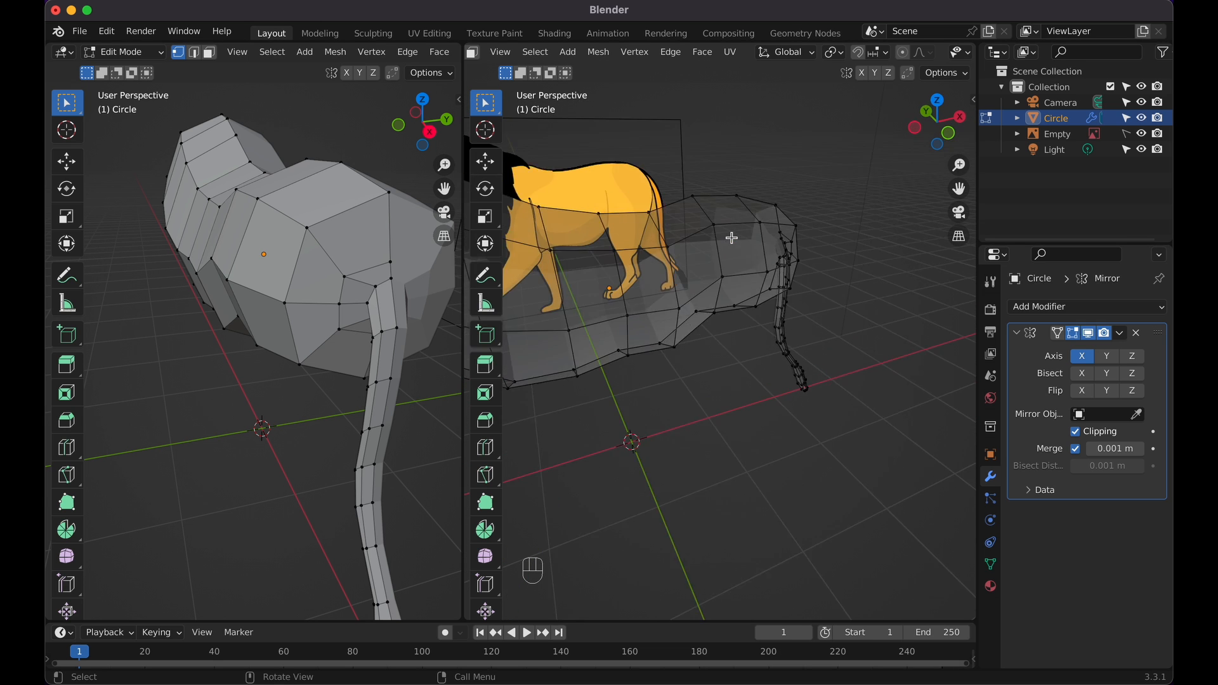
scroll(240, 266, "left", 4)
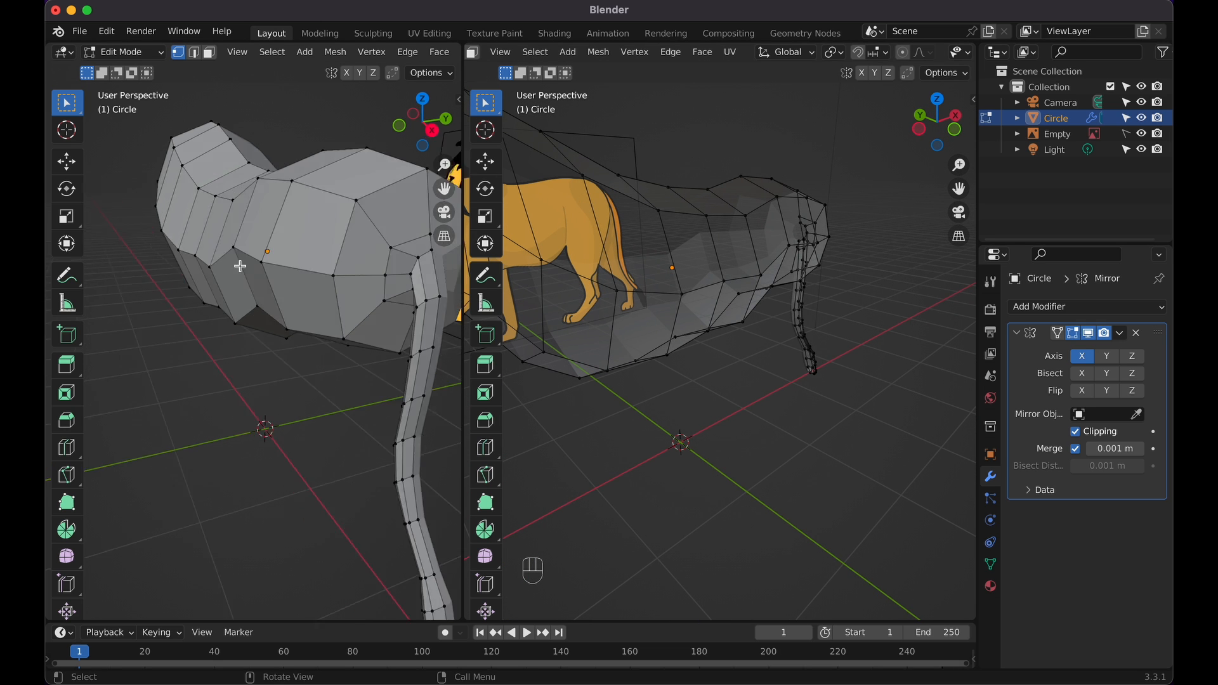
scroll(240, 267, "right", 8)
scroll(241, 266, "right", 6)
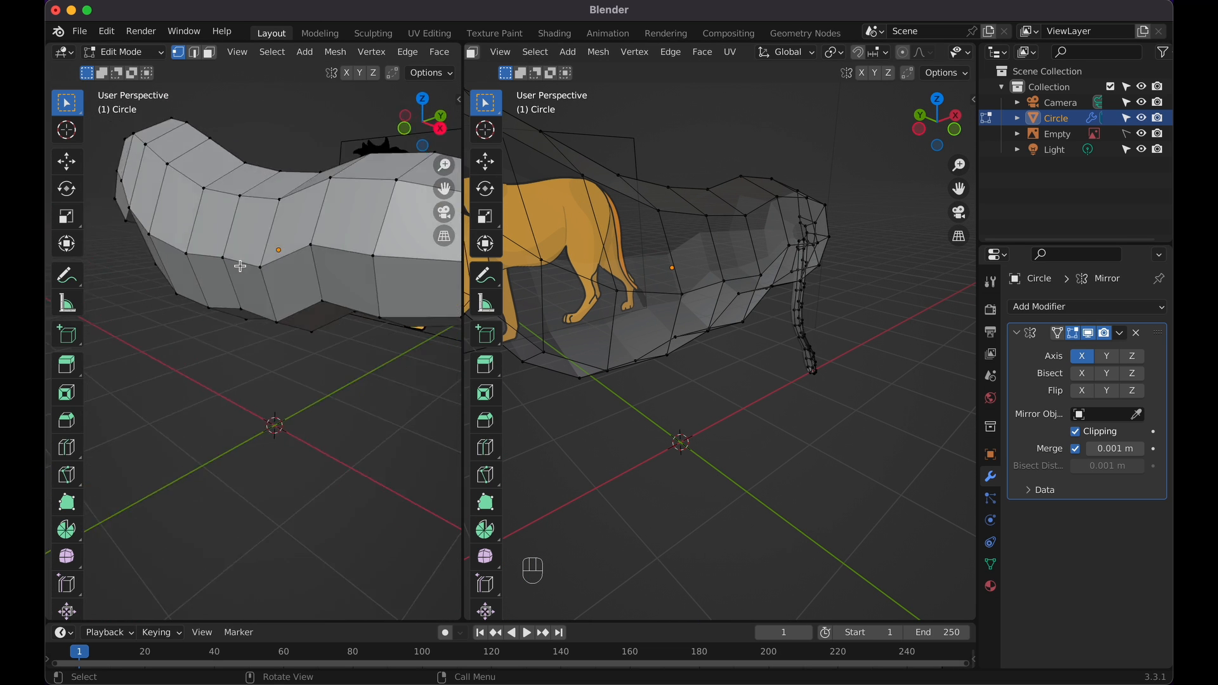
scroll(646, 292, "right", 2)
scroll(645, 291, "left", 4, "shift")
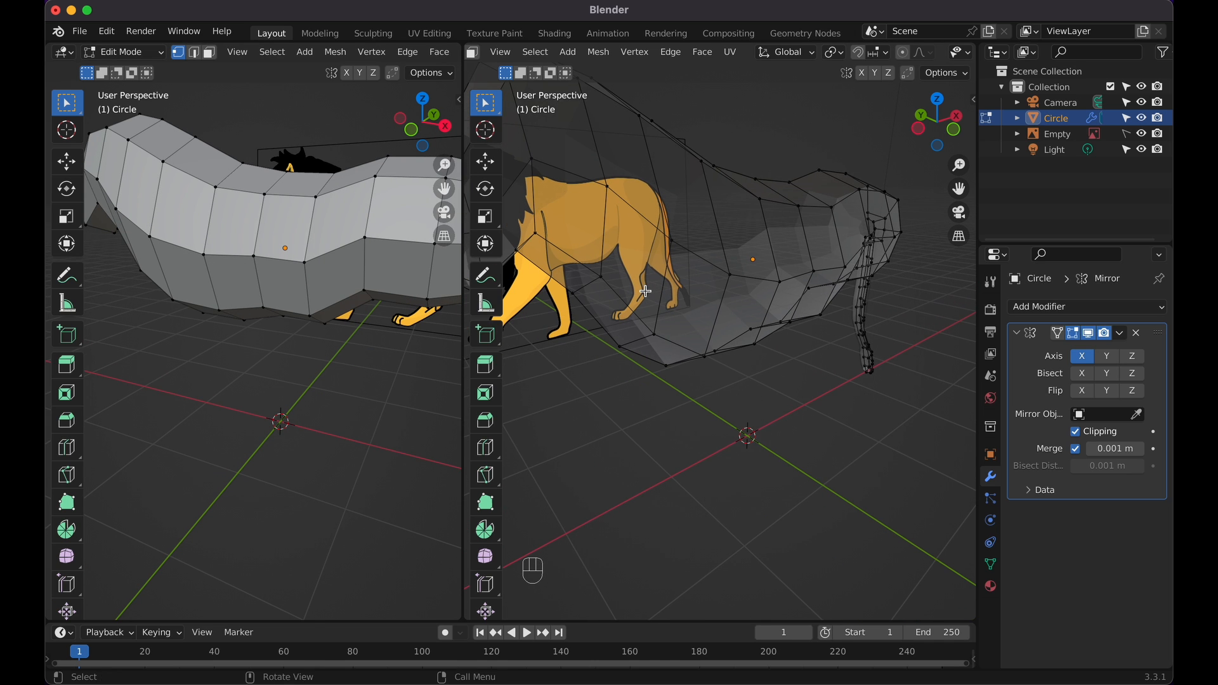
left_click(80, 31)
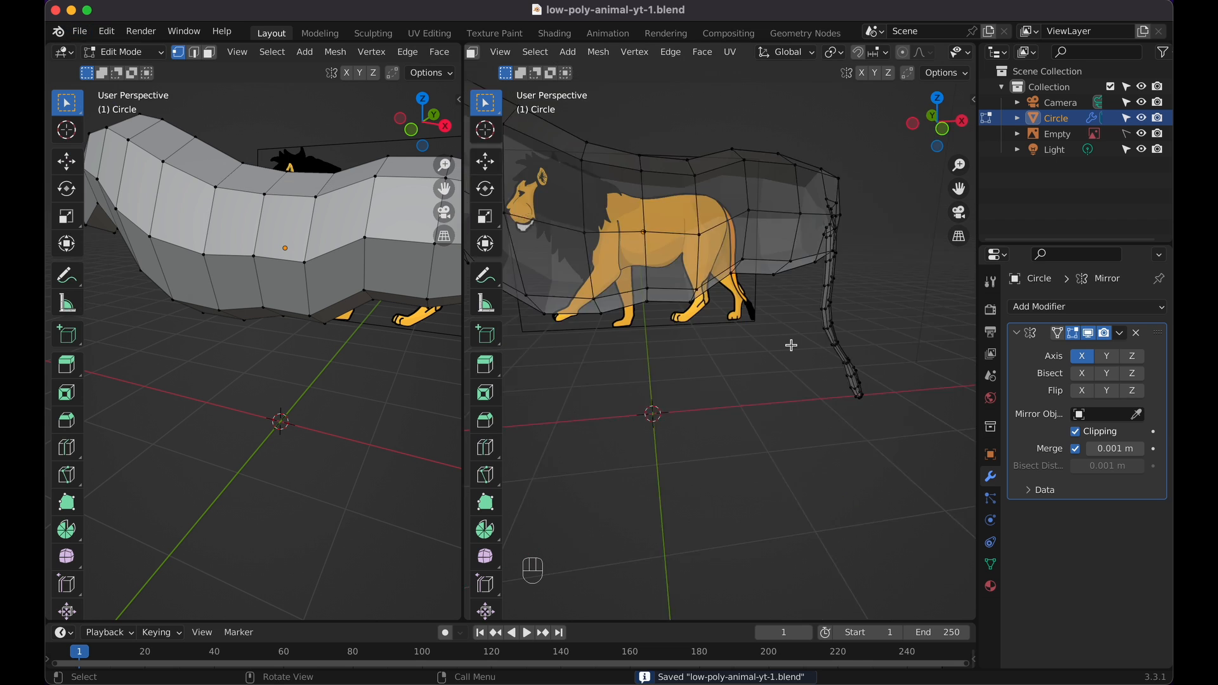
In face select mode, select the four lower rump faces above the reference's hind leg
key("KP_1")
middle_click_drag(766, 300, 812, 353, "shift")
scroll(769, 285, "up", 2)
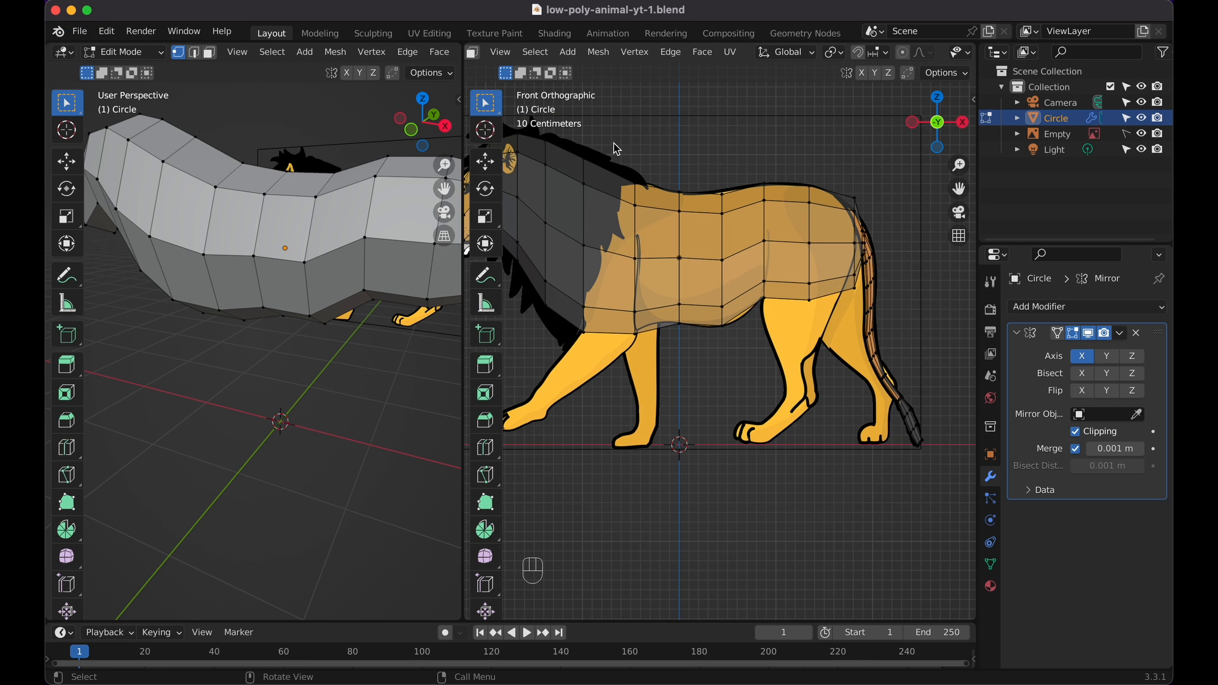
scroll(566, 56, "up", 3)
left_click(628, 53)
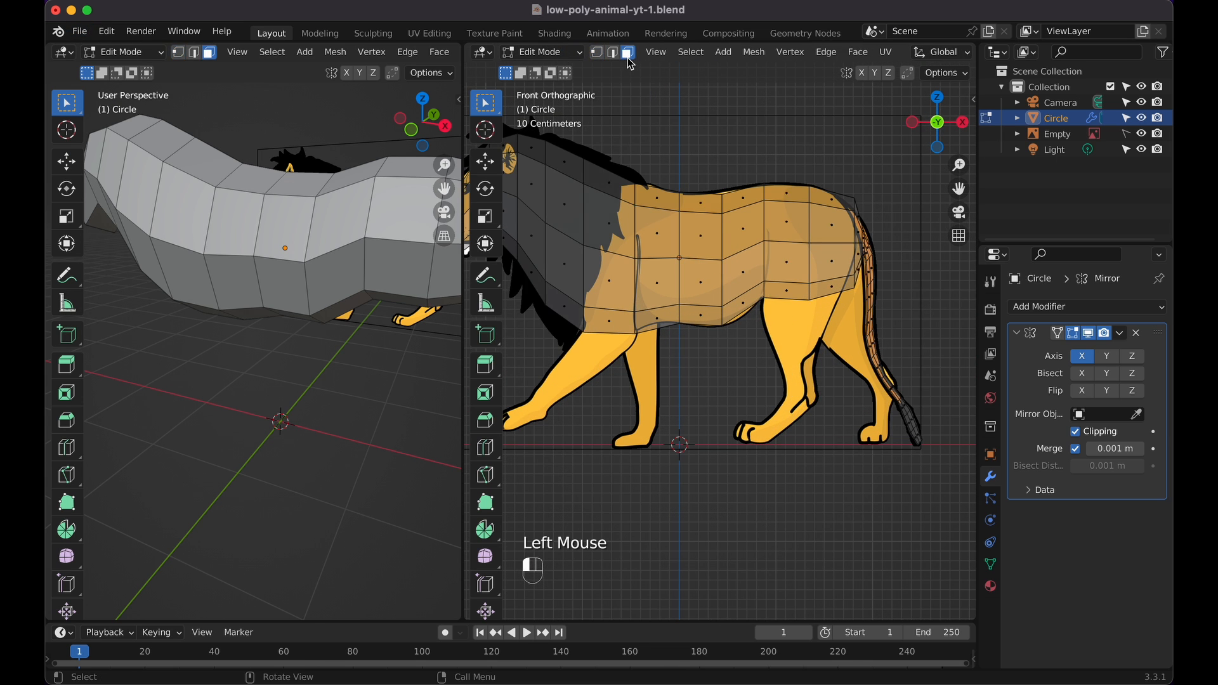
left_click(788, 265)
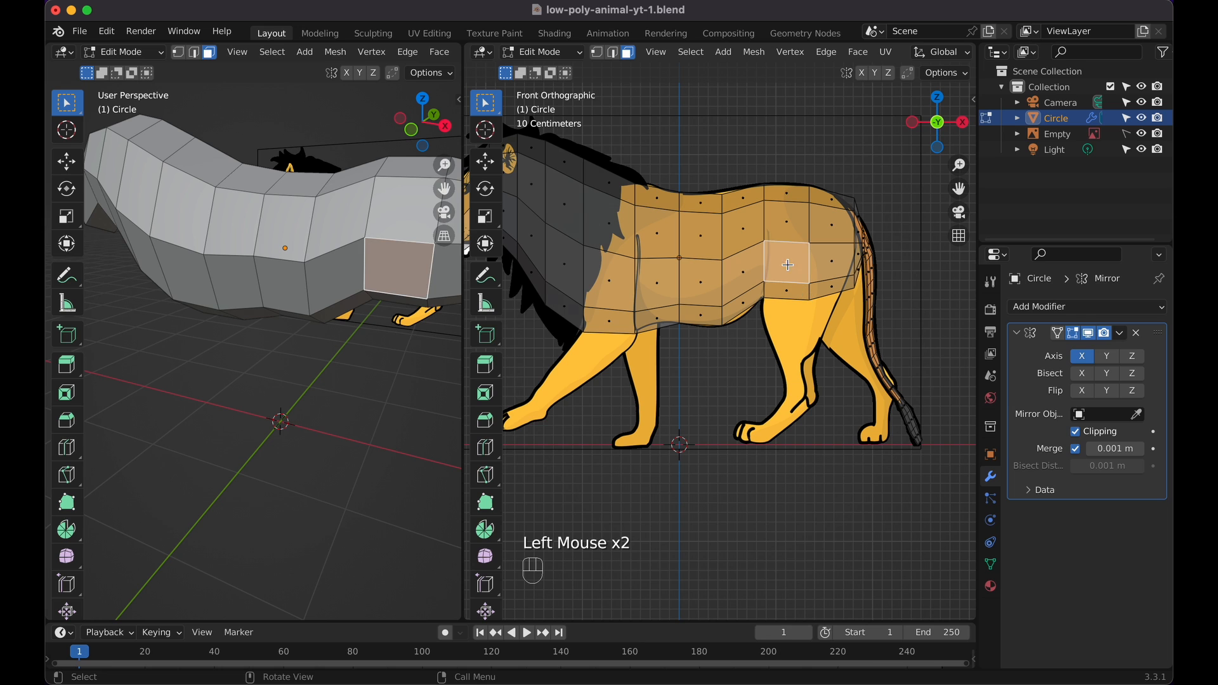
left_click(833, 263)
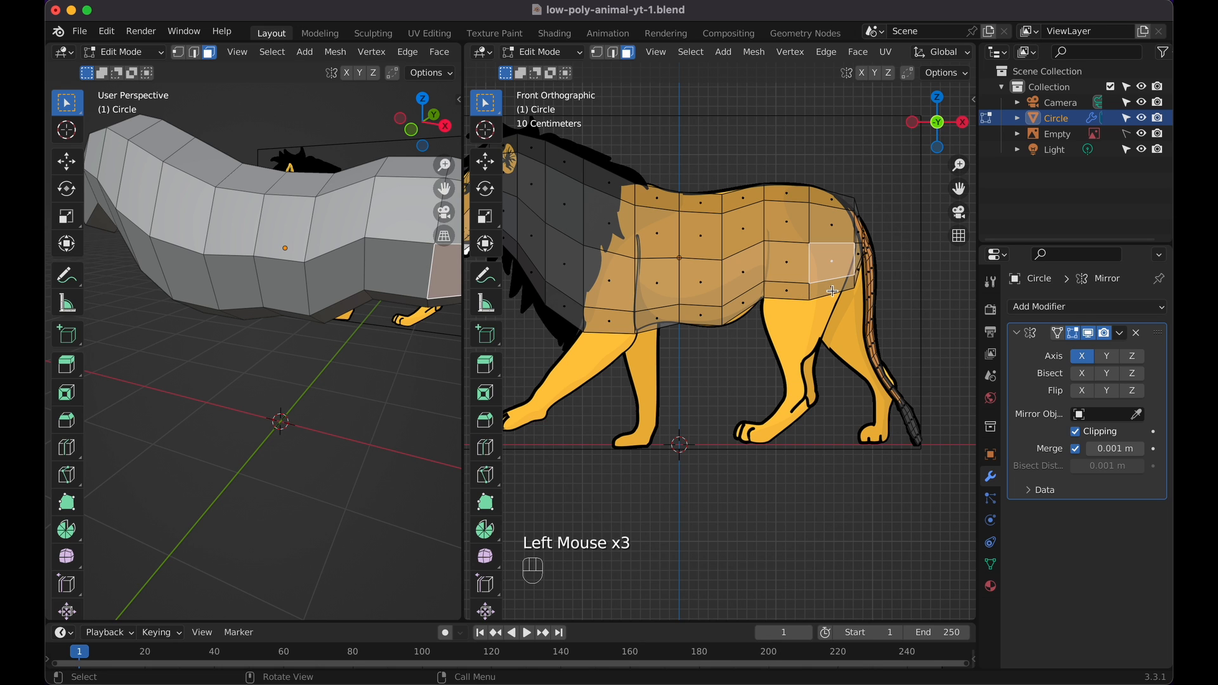
left_click(787, 262, "shift")
left_click(833, 291, "shift")
left_click(793, 290, "shift")
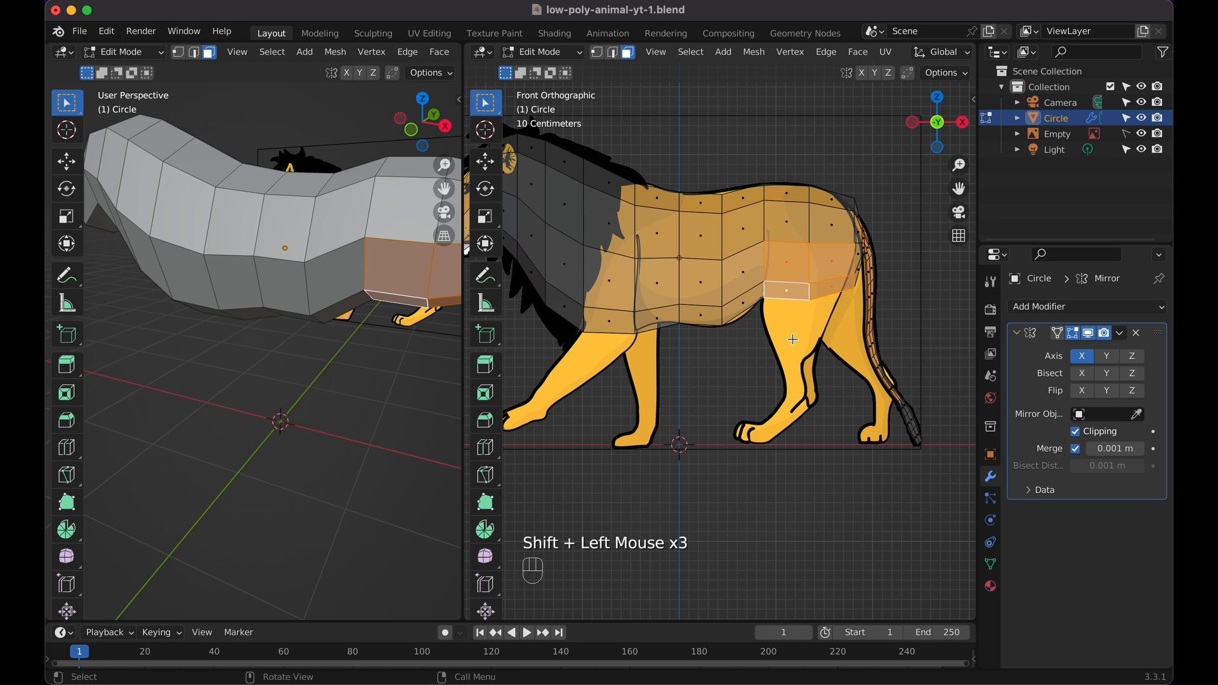
Extrude the four selected rump faces about 0.16 m along their normal to start the hind leg
scroll(793, 340, "left", 8)
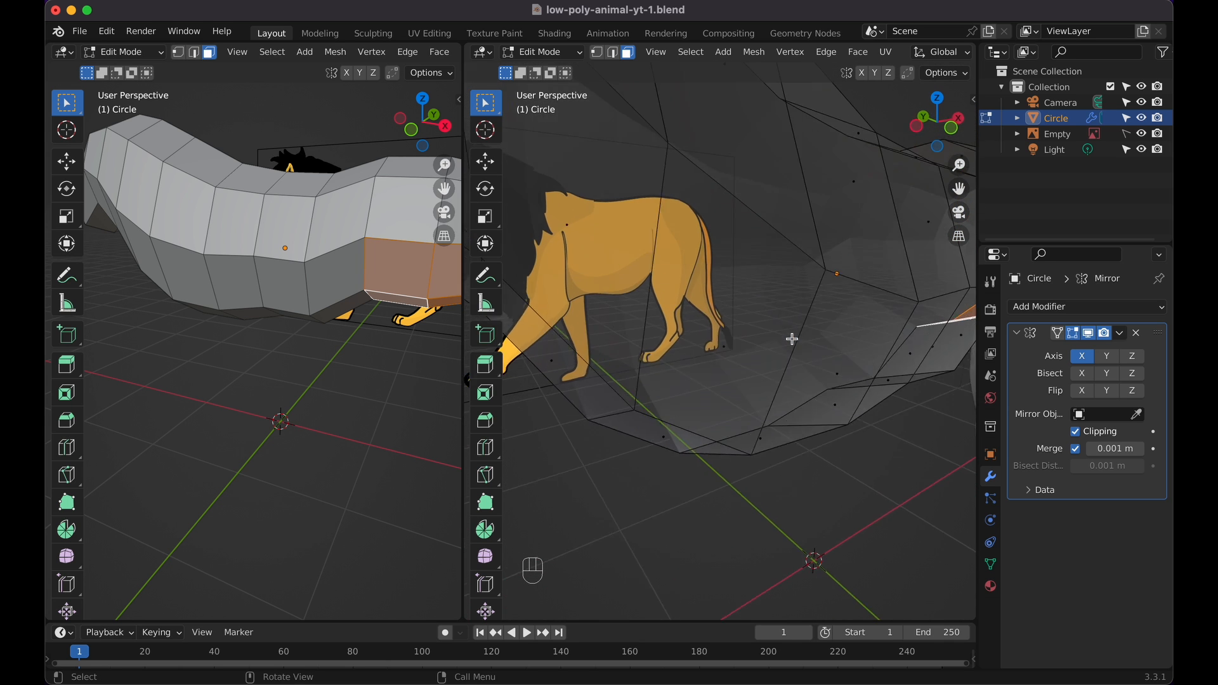
scroll(792, 339, "right", 5, "shift")
scroll(792, 339, "down", 5)
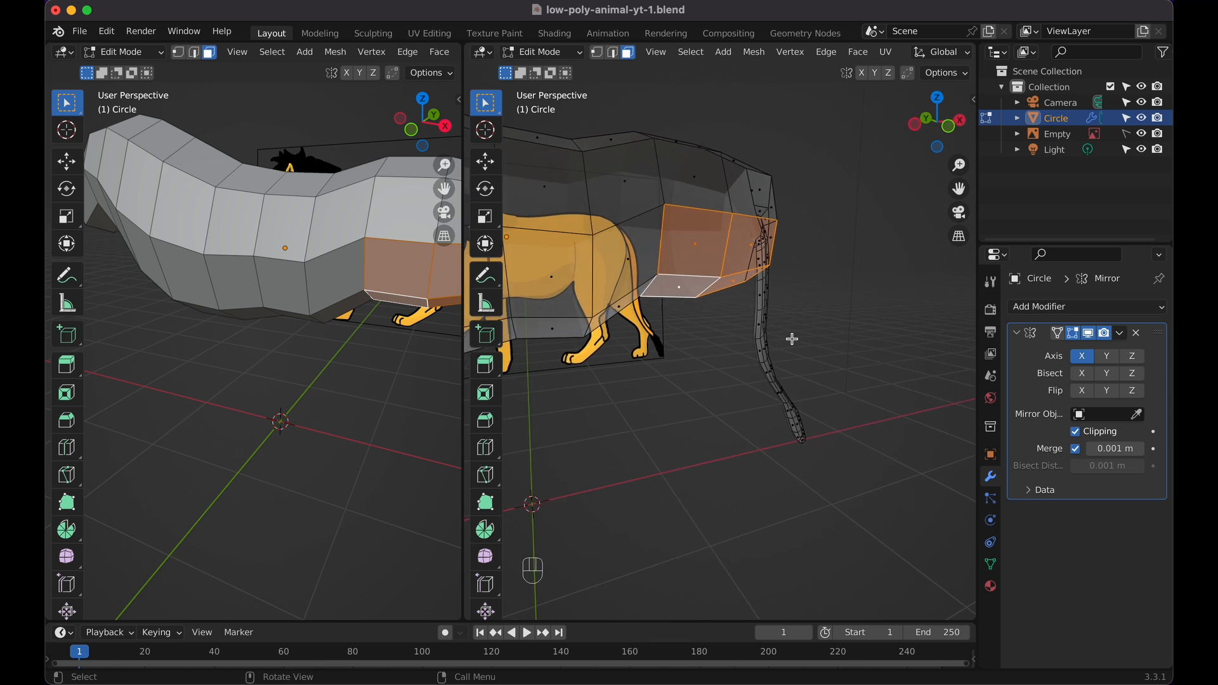
scroll(793, 340, "left", 6)
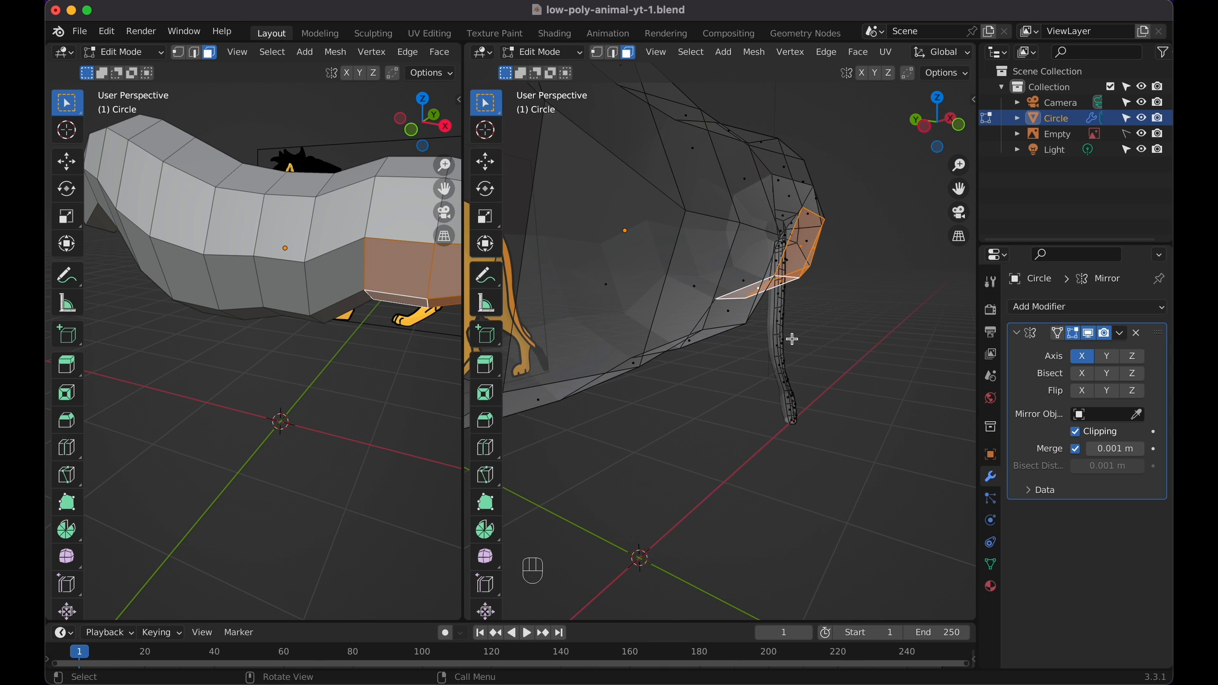
key("e")
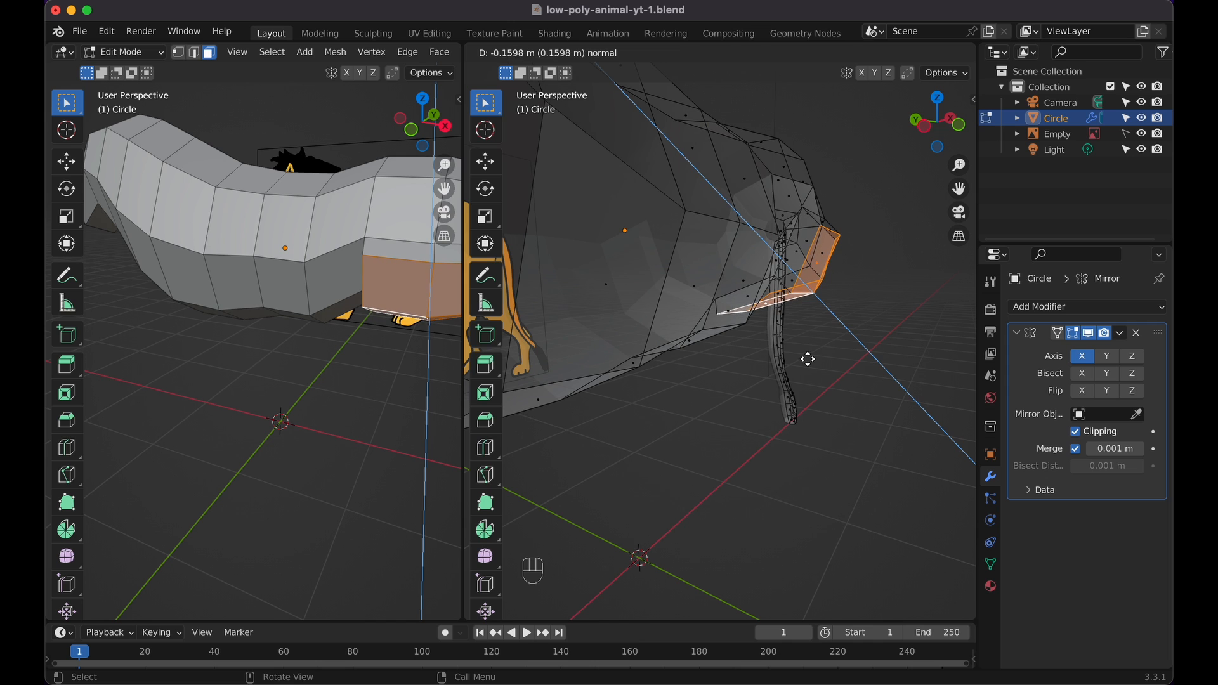
left_click(809, 359)
scroll(808, 358, "right", 5)
scroll(807, 359, "right", 10)
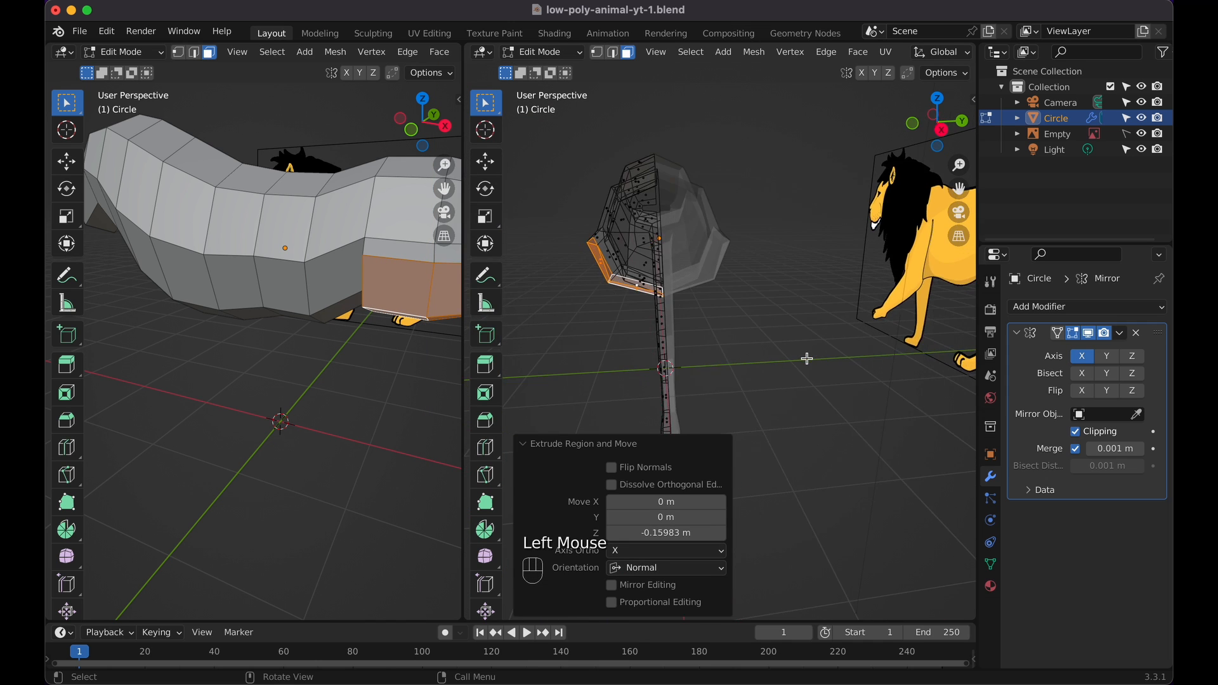
scroll(808, 359, "right", 10)
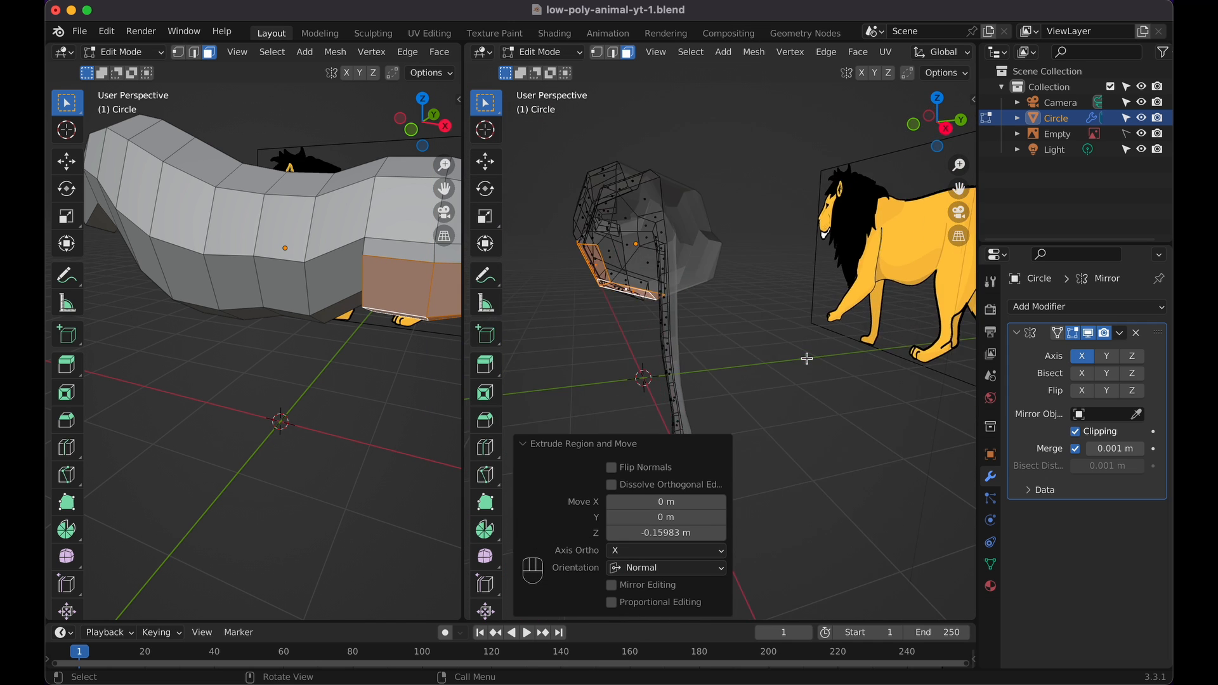
scroll(807, 359, "right", 10)
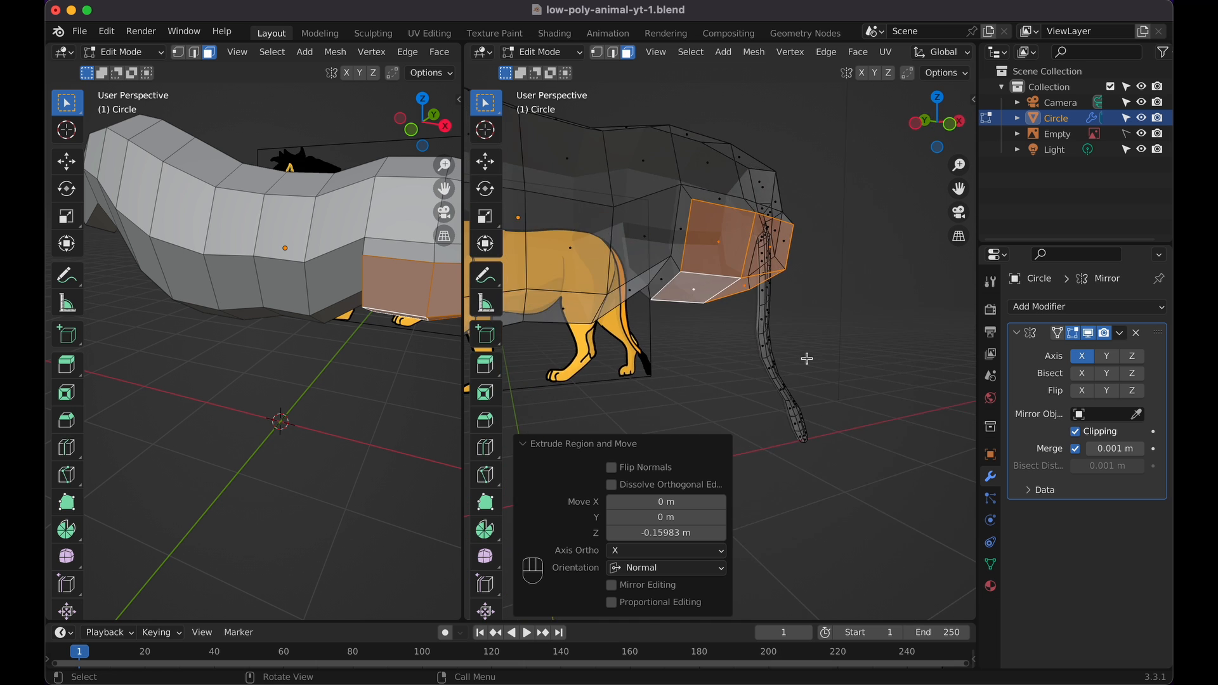
scroll(807, 359, "right", 10)
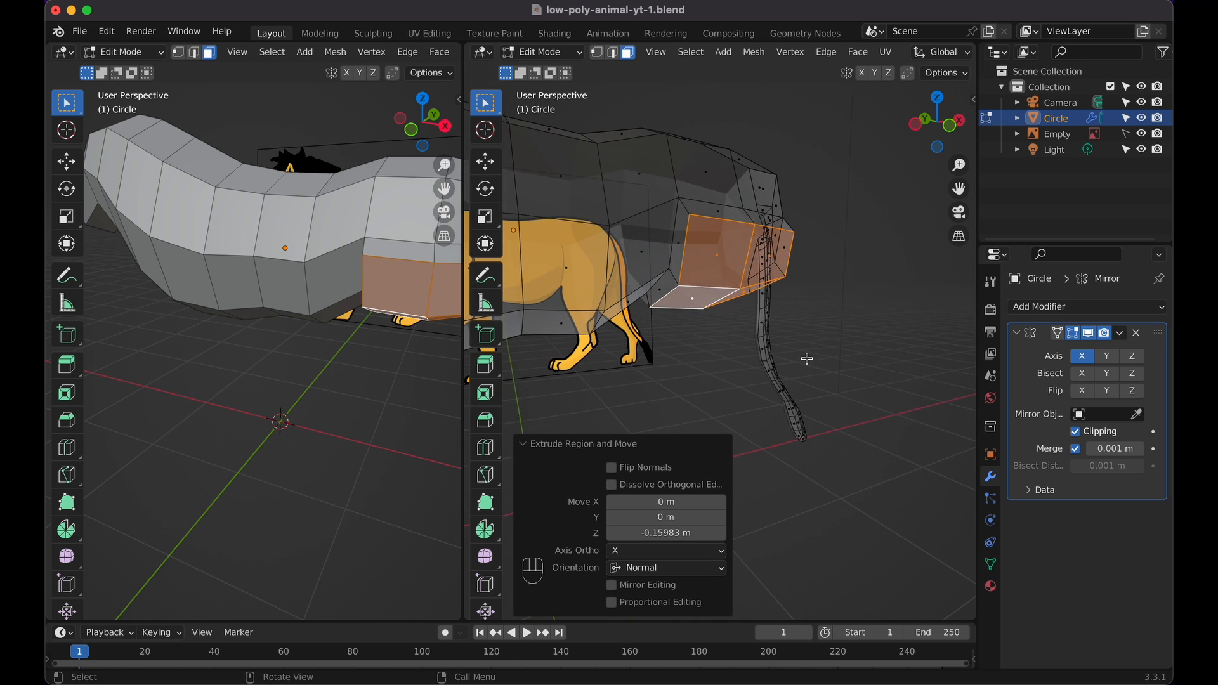
Try extending the thigh by extruding the faces about 0.53 m, scaling them to 0.597, and moving them about -0.22 m in X and -0.05 m in Z
key("KP_1")
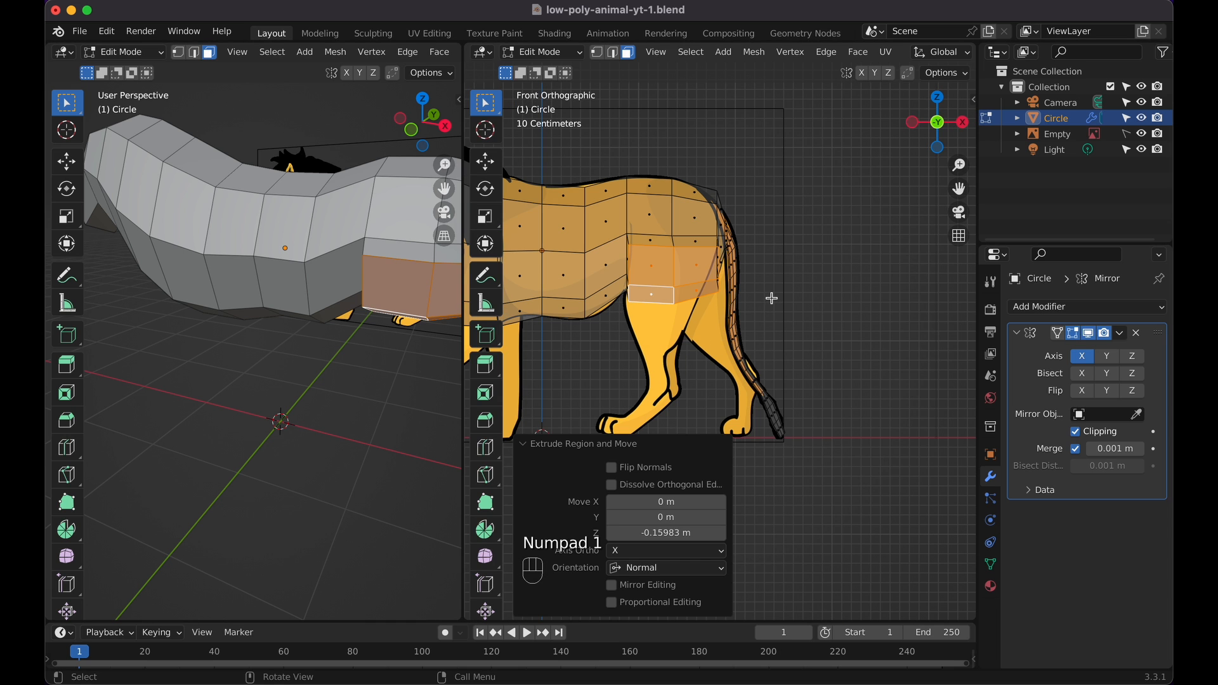
key("e")
left_click(760, 339)
key("s")
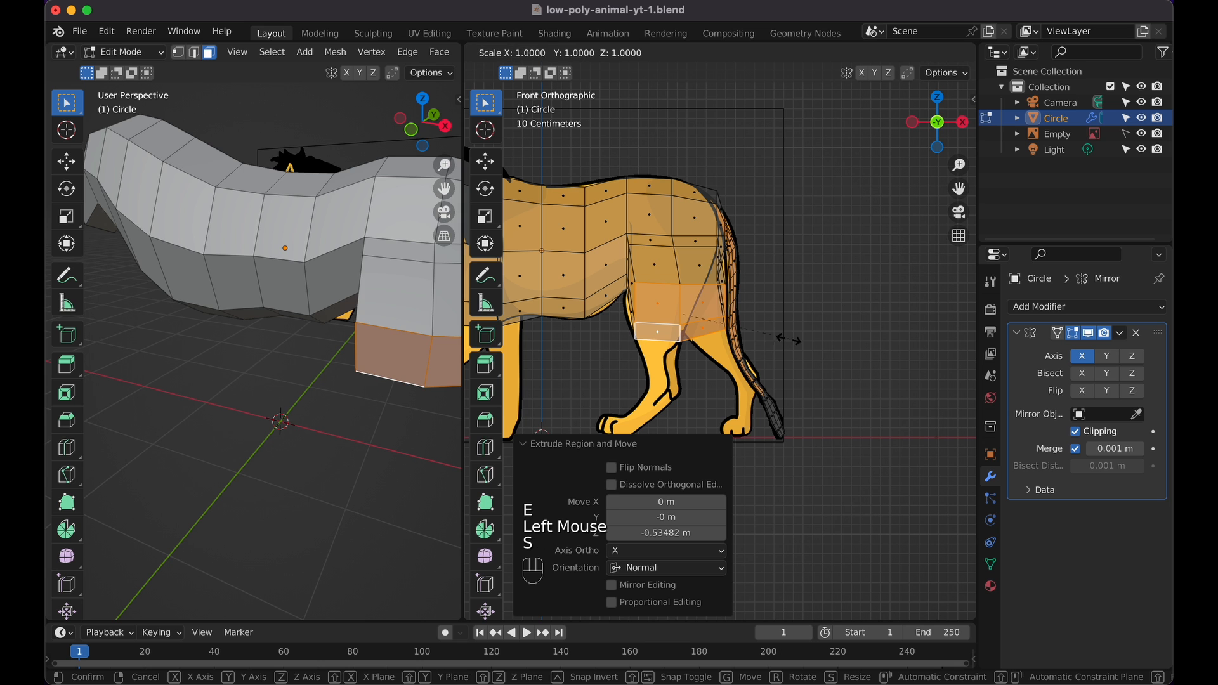
left_click(740, 345)
key("g")
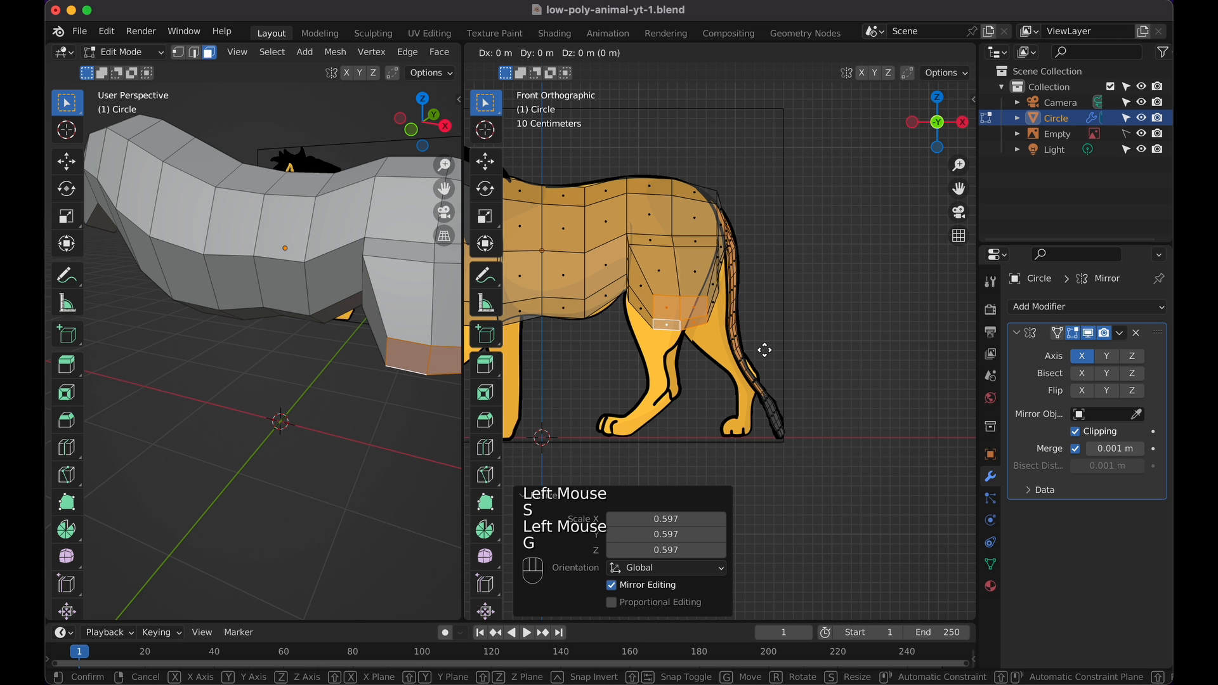
left_click(746, 354)
Inspect the thigh extrusion around the body's centreline, and undo its move, scaling and extrusion
scroll(236, 338, "right", 3)
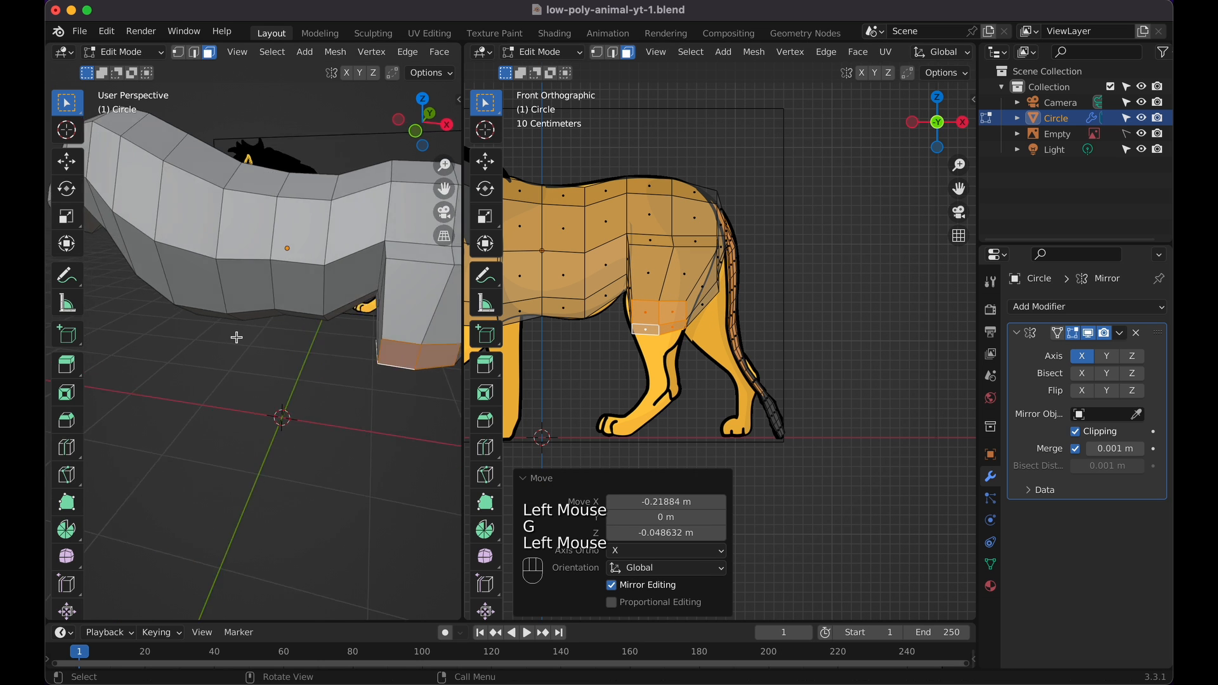
scroll(237, 338, "right", 10)
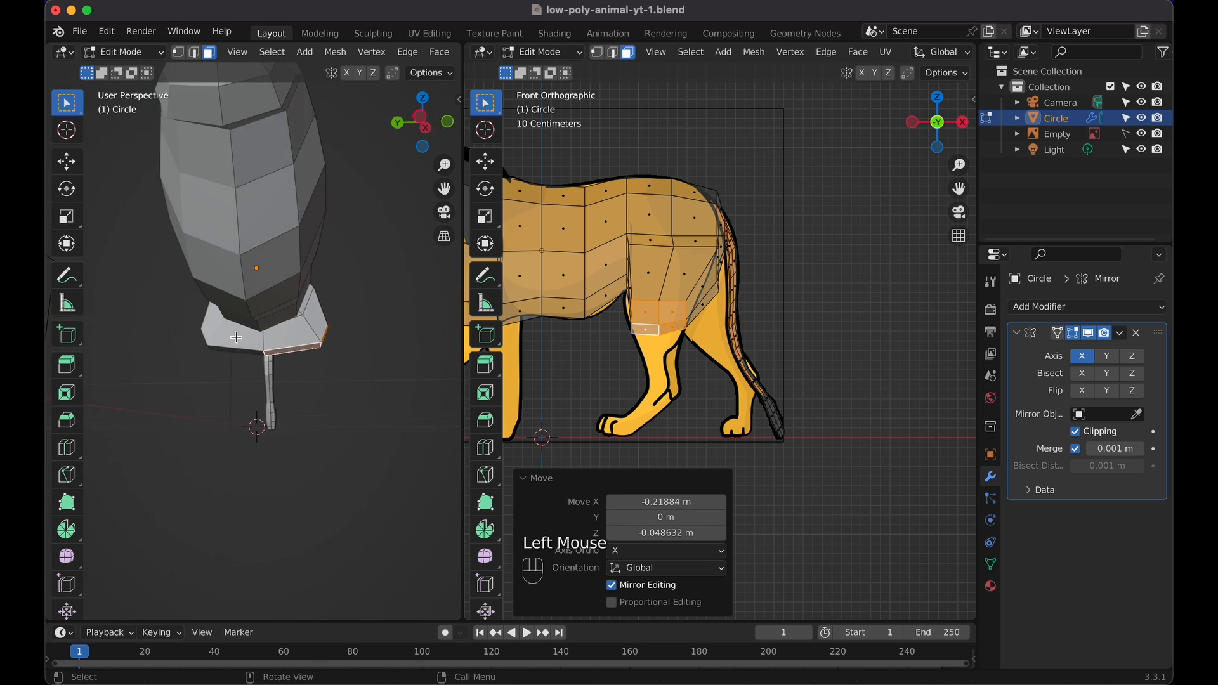
scroll(236, 338, "right", 2)
scroll(236, 338, "up", 4)
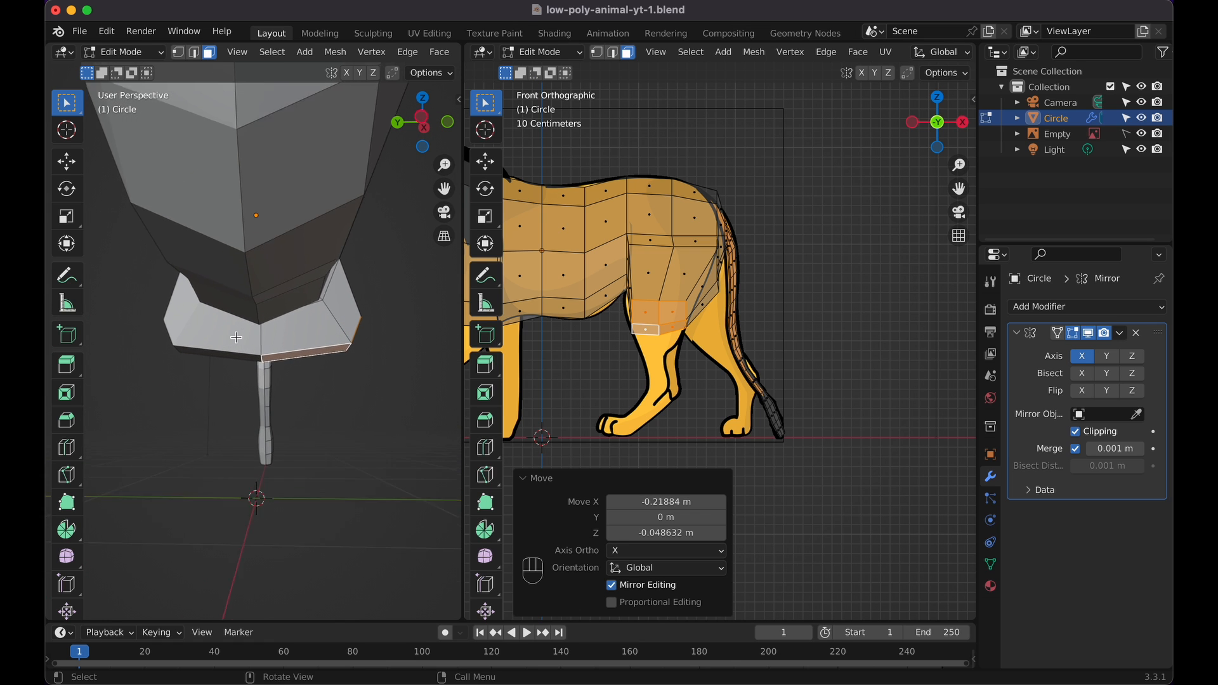
scroll(236, 338, "up", 4)
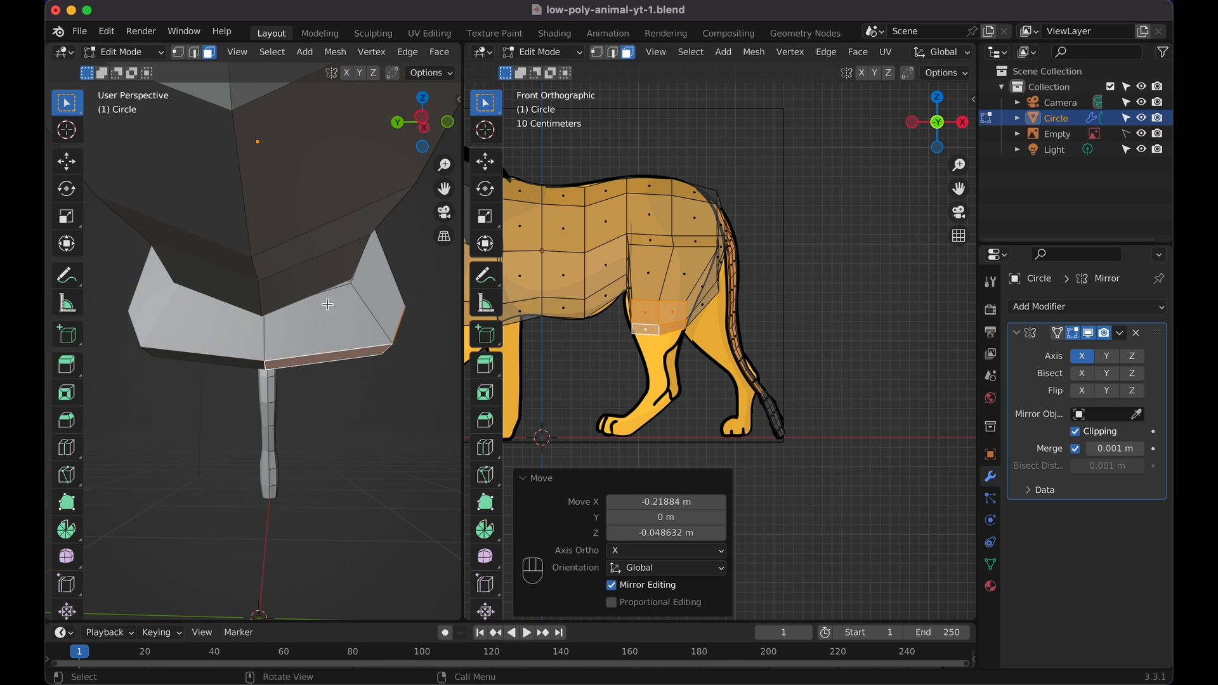
key("super+z")
key("super+z")
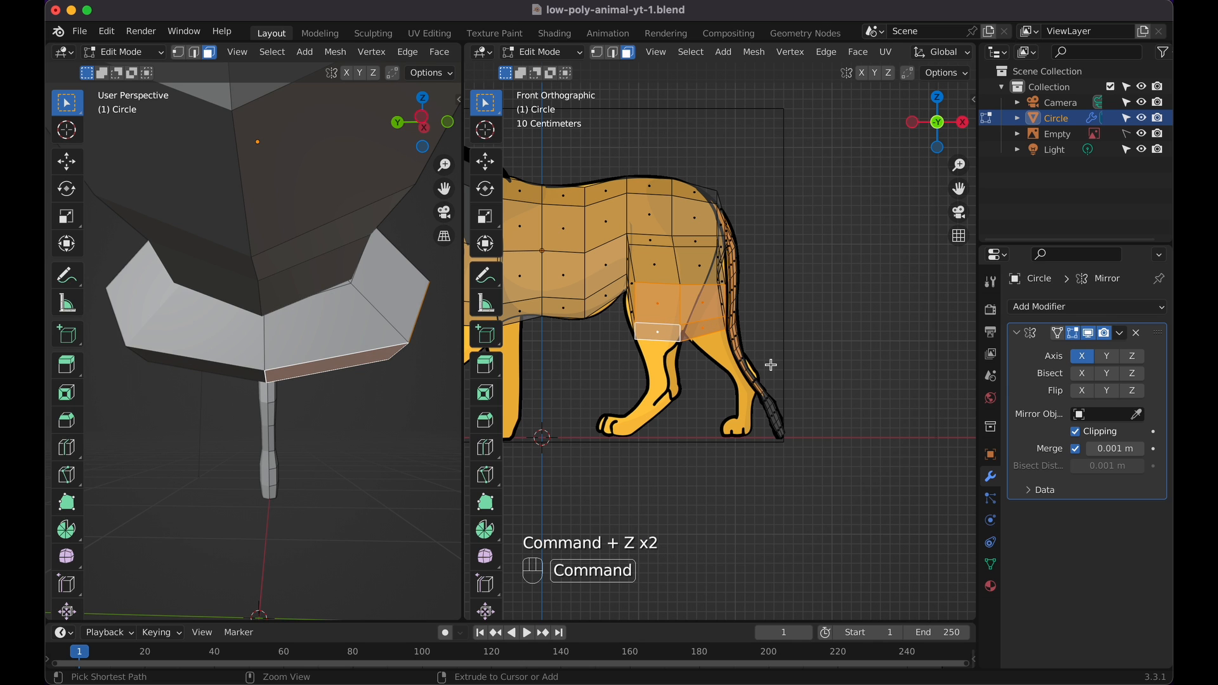
key("super+z")
key("Escape")
key("super+z")
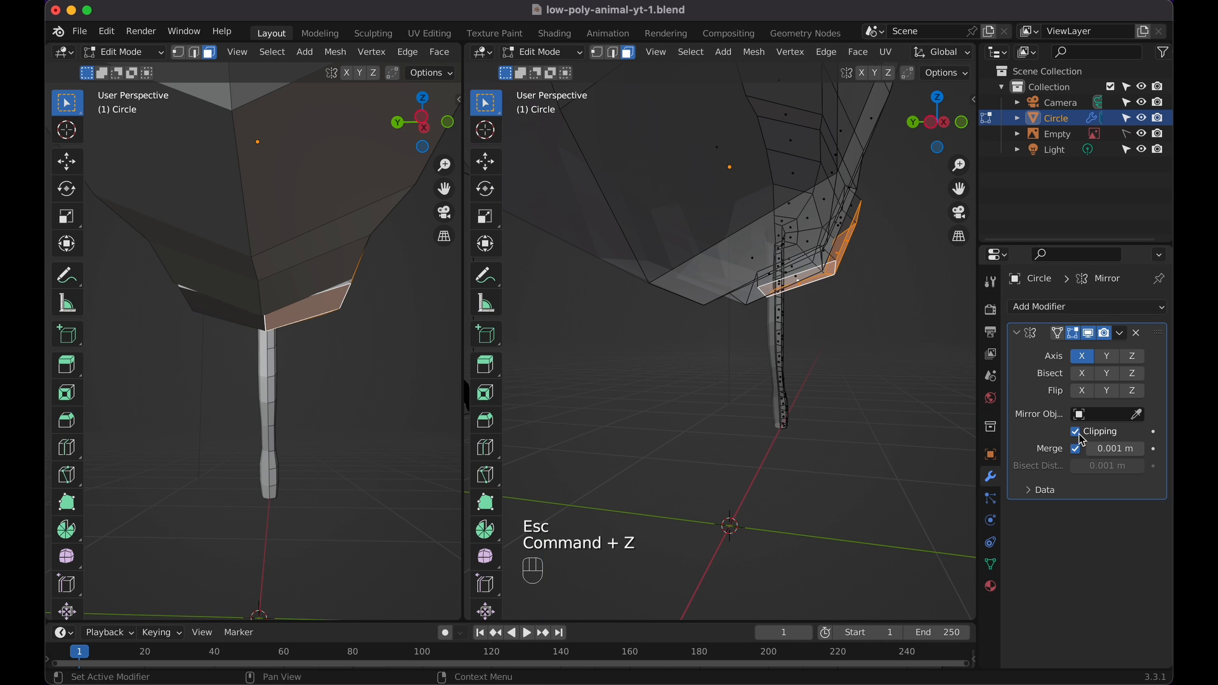
Disable Clipping in the Mirror modifier and extrude the hind-leg faces about 0.34 m along their normal
left_click(1077, 433)
key("e")
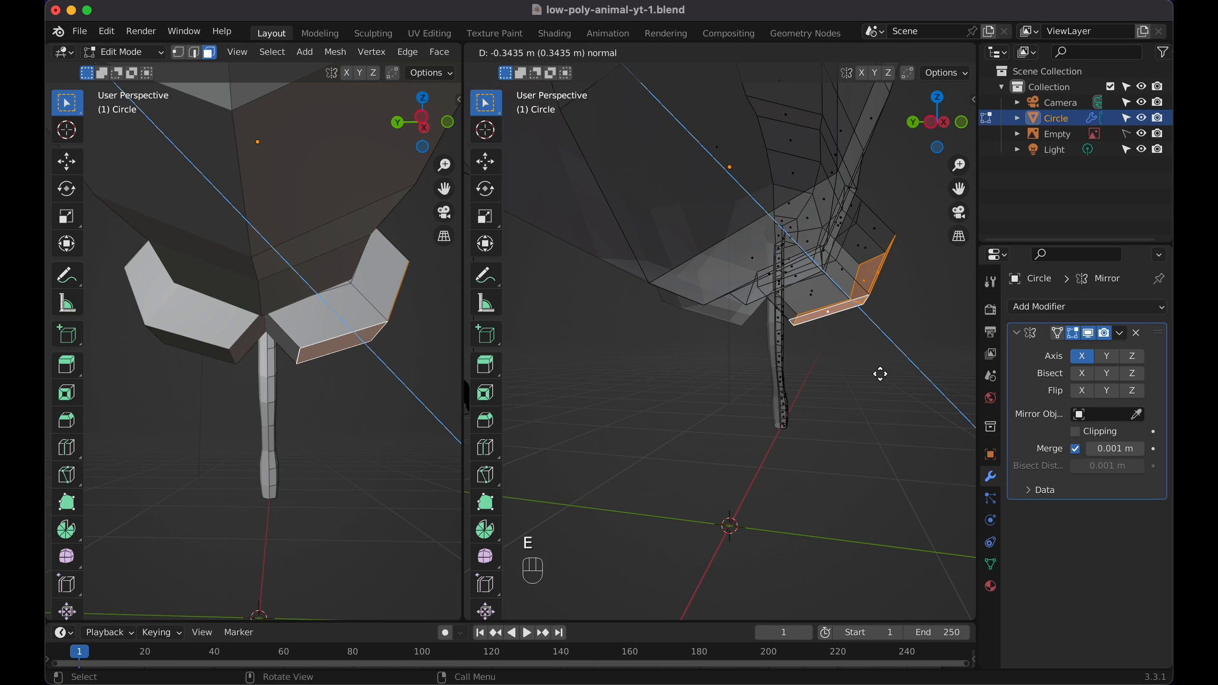
left_click(881, 375)
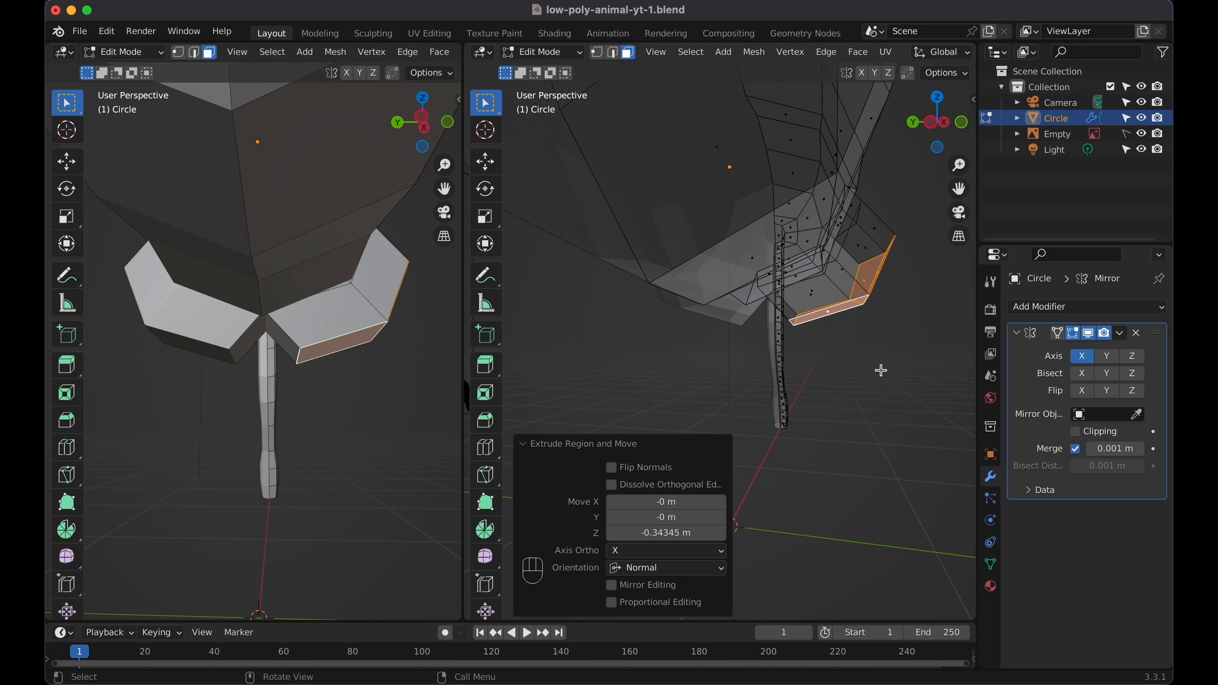
Scale the extruded hind-leg faces to 0.587 and move them about -0.2 m in X and -0.14 m in Z in front view
key("KP_1")
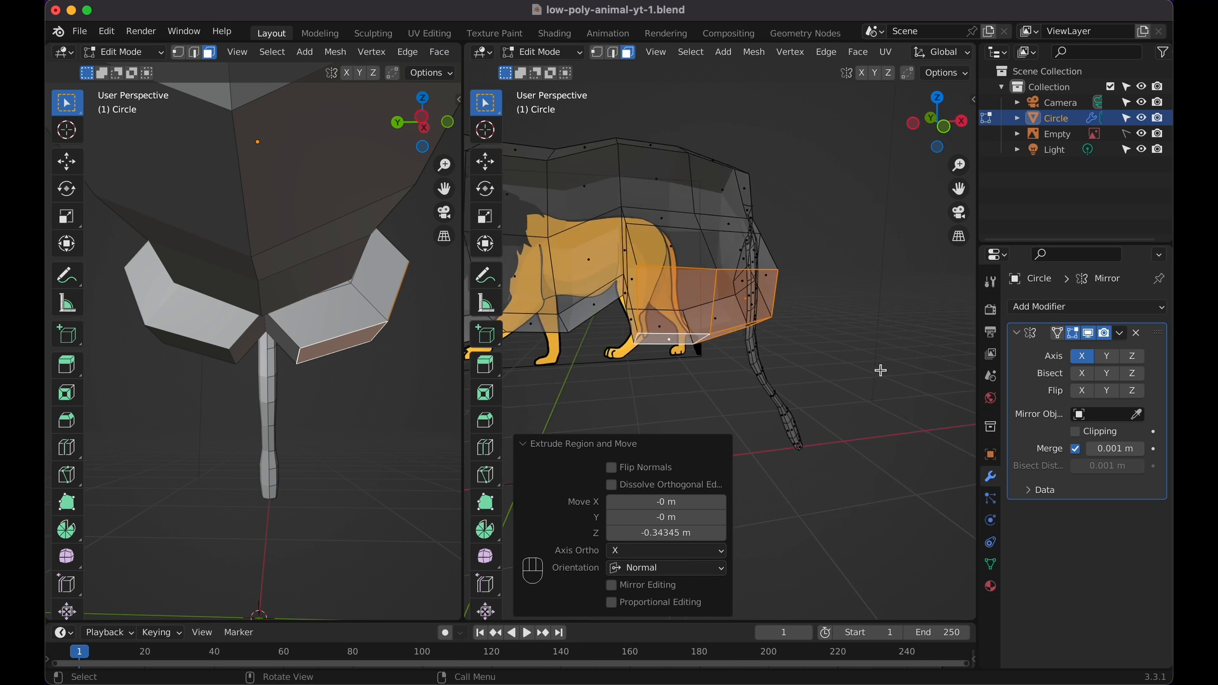
key("s")
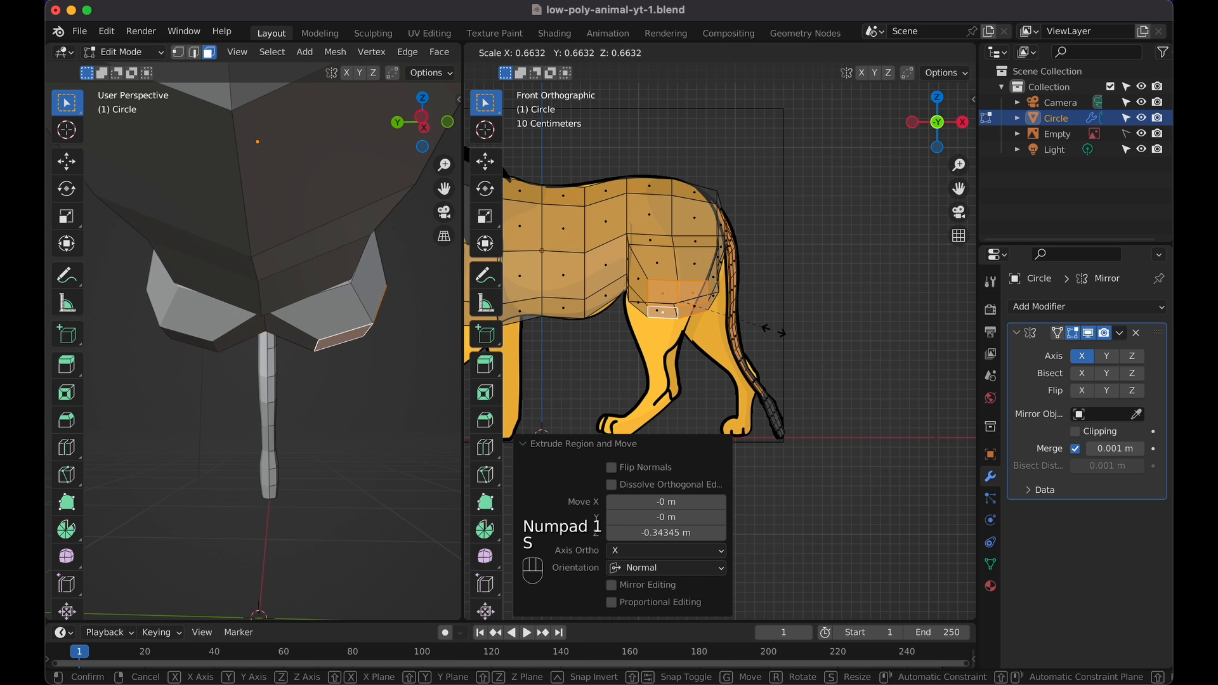
left_click(760, 335)
key("g")
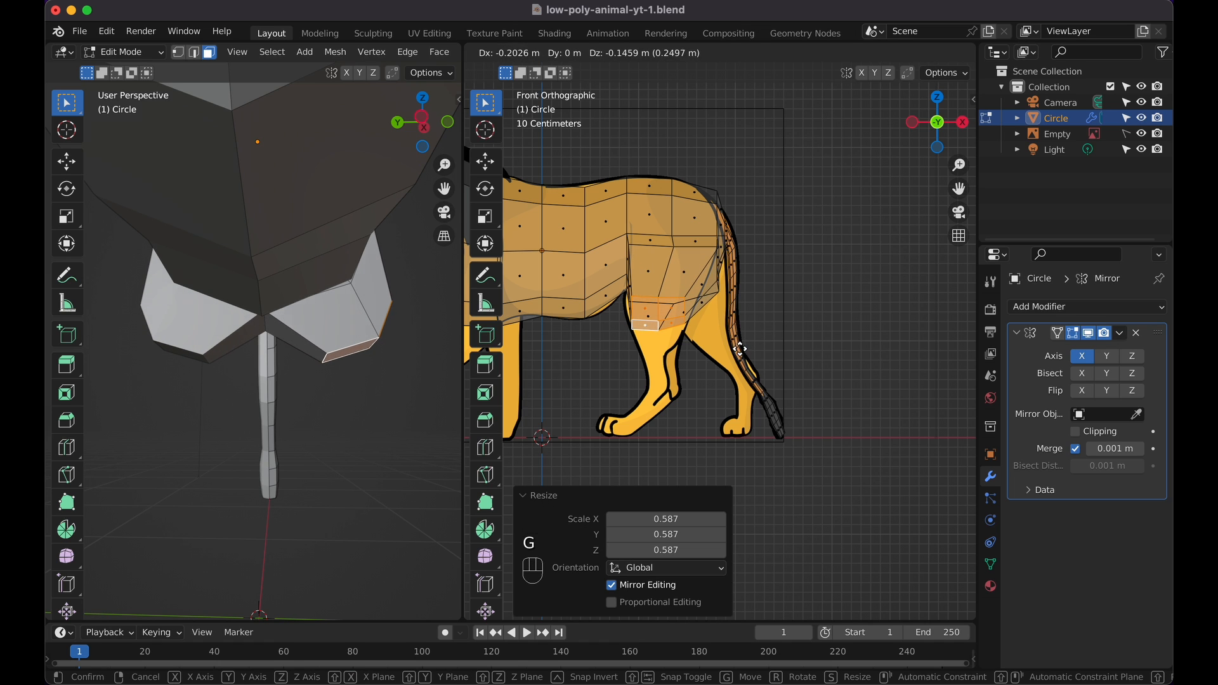
left_click(740, 348)
Flatten the hind-leg end faces by scaling them to 0 along Z, and enlarge them uniformly to 1.136
key("s")
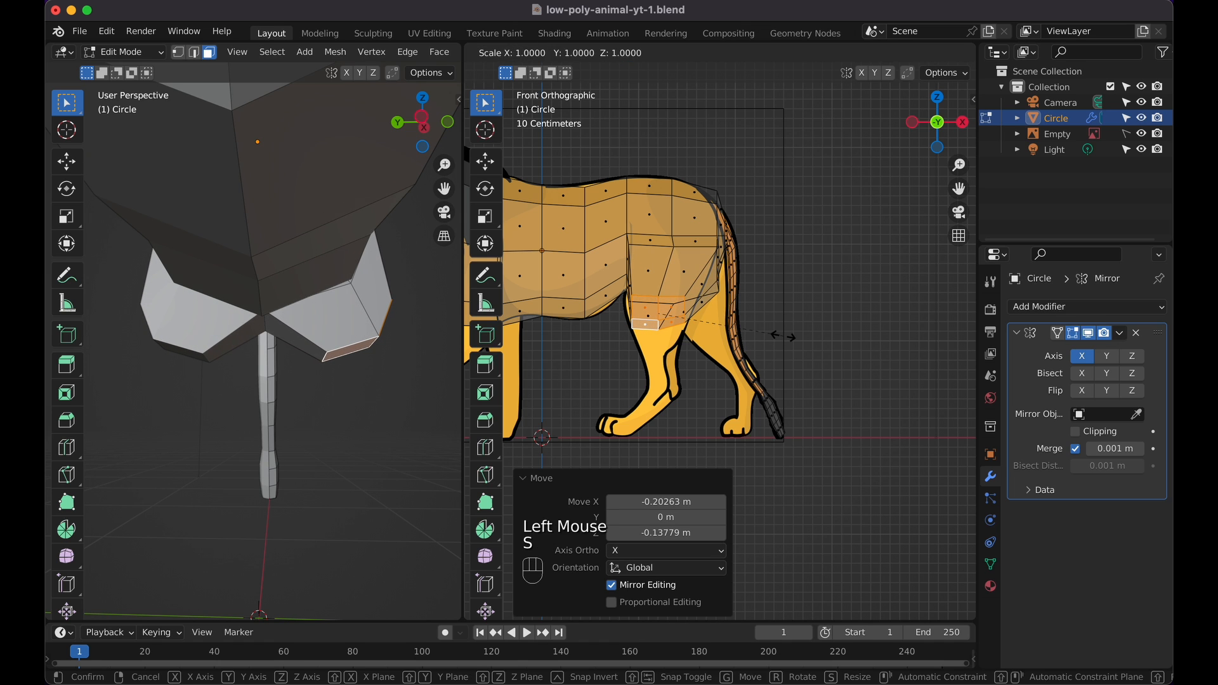
key("z")
key("KP_0")
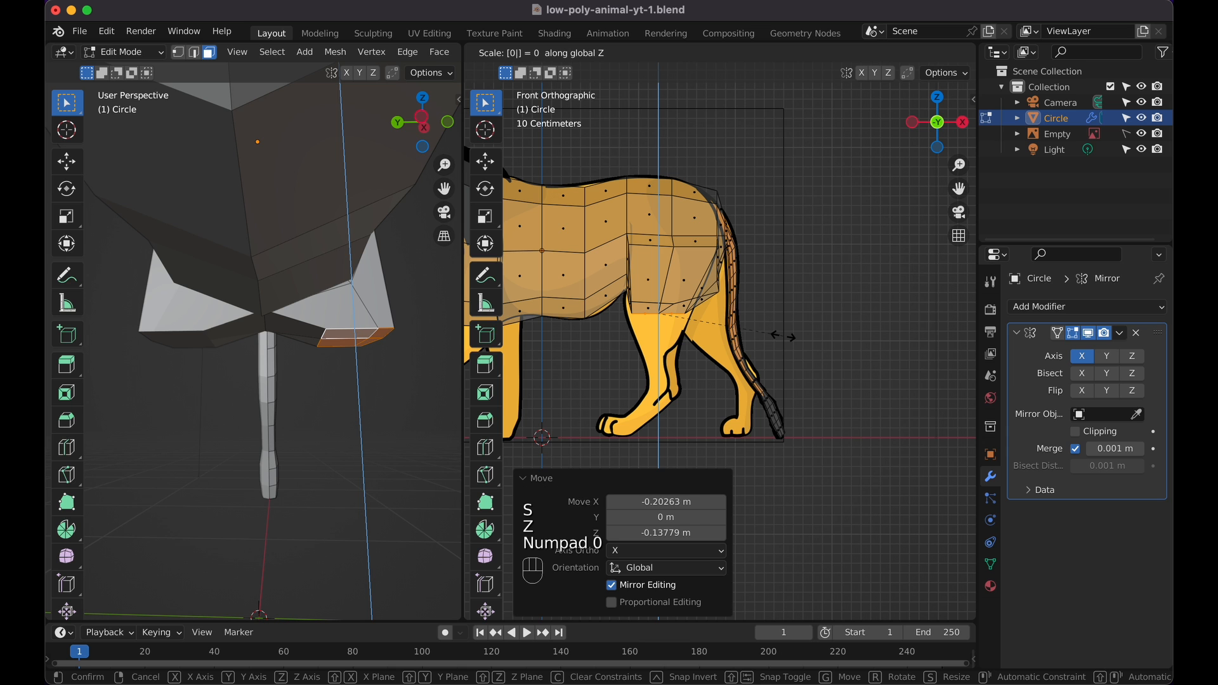
left_click(783, 337)
scroll(782, 335, "left", 5)
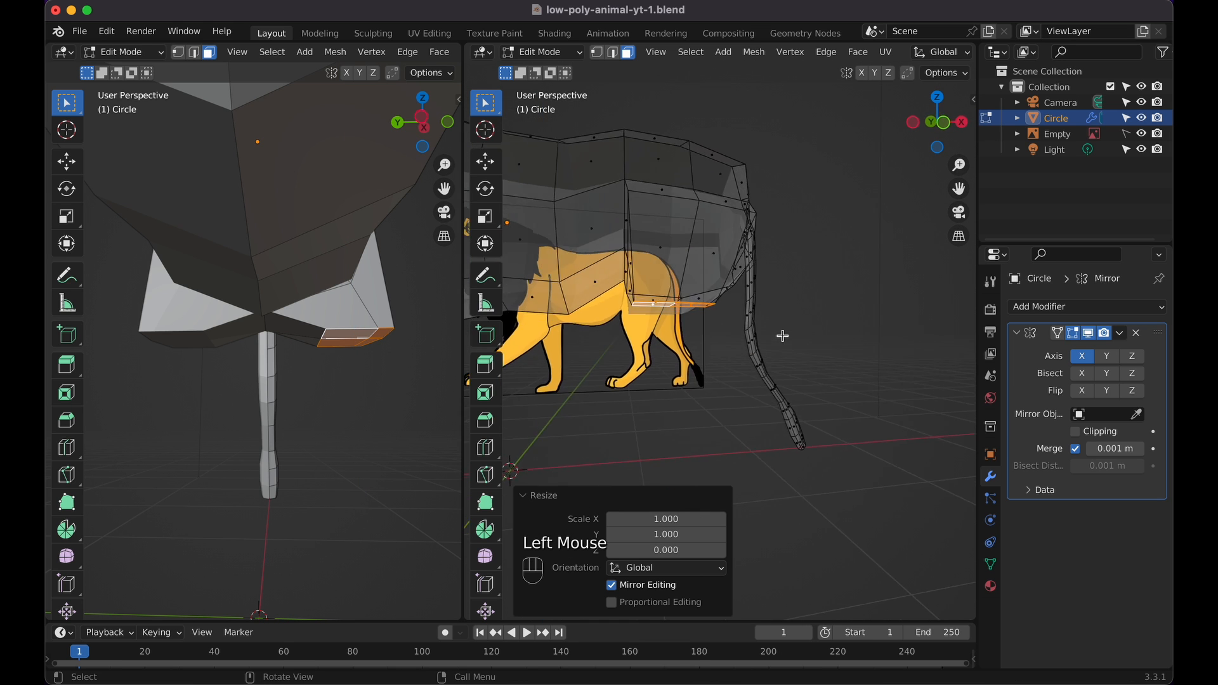
scroll(783, 335, "right", 3)
key("KP_1")
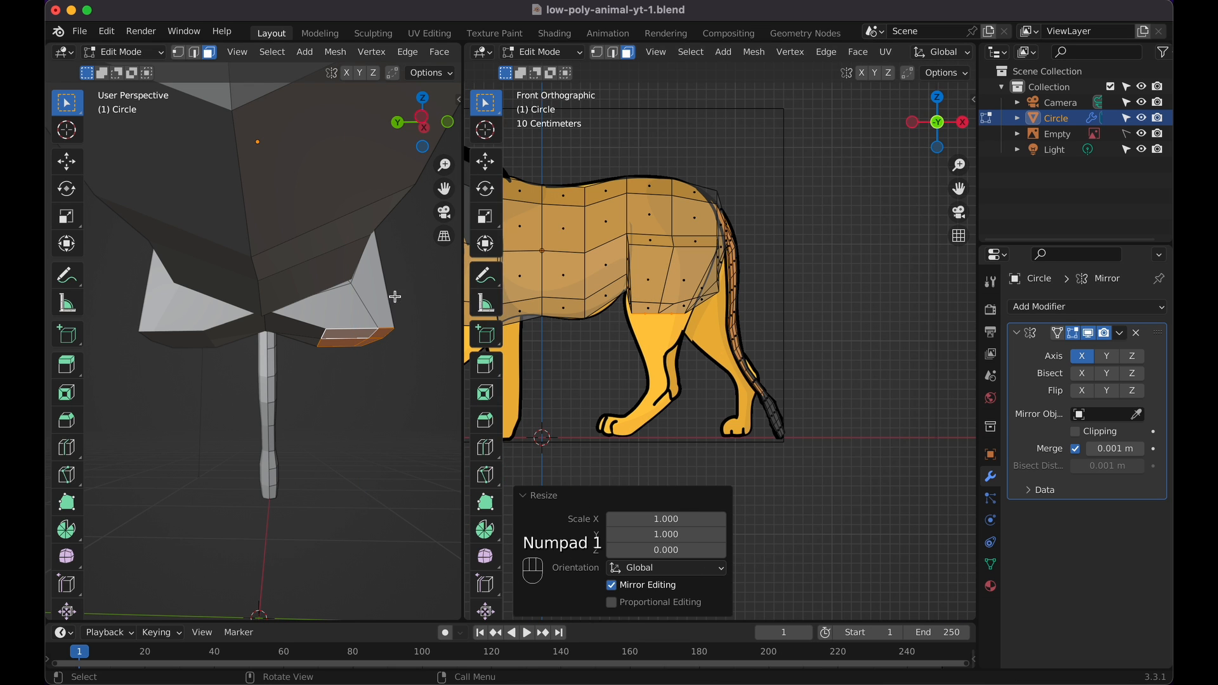
key("s")
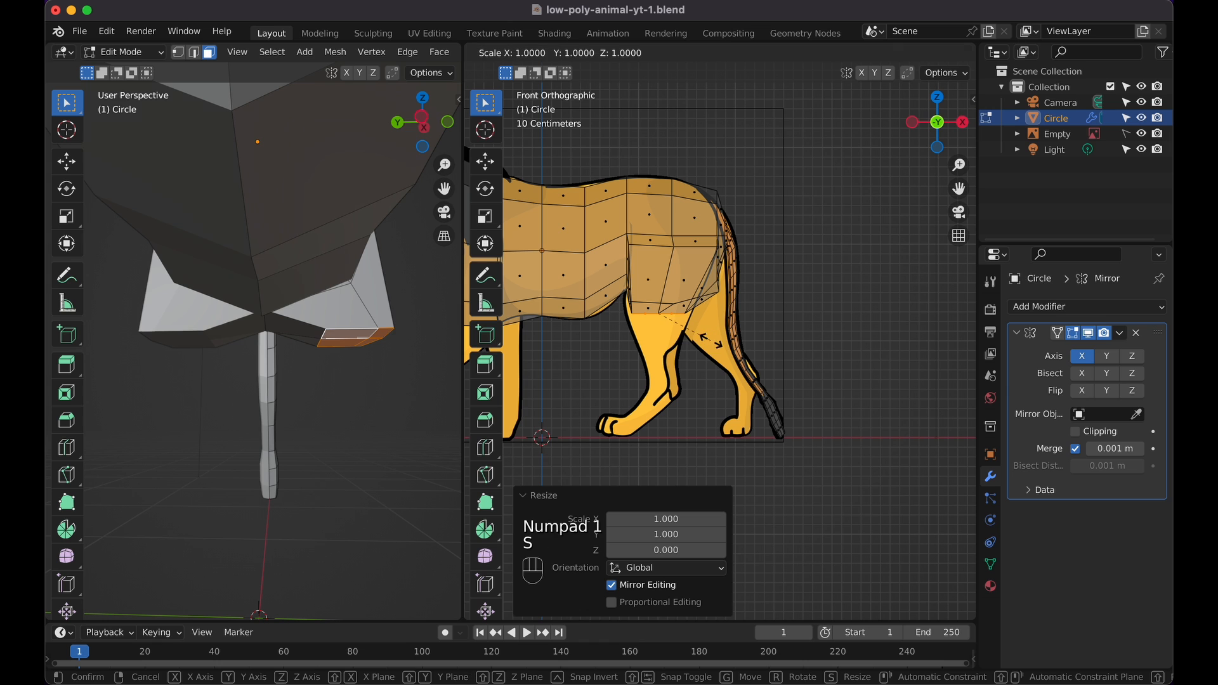
left_click(719, 341)
Extrude the flattened leg end about 0.37 m downward and scale it to 0.568 to taper the thigh
key("e")
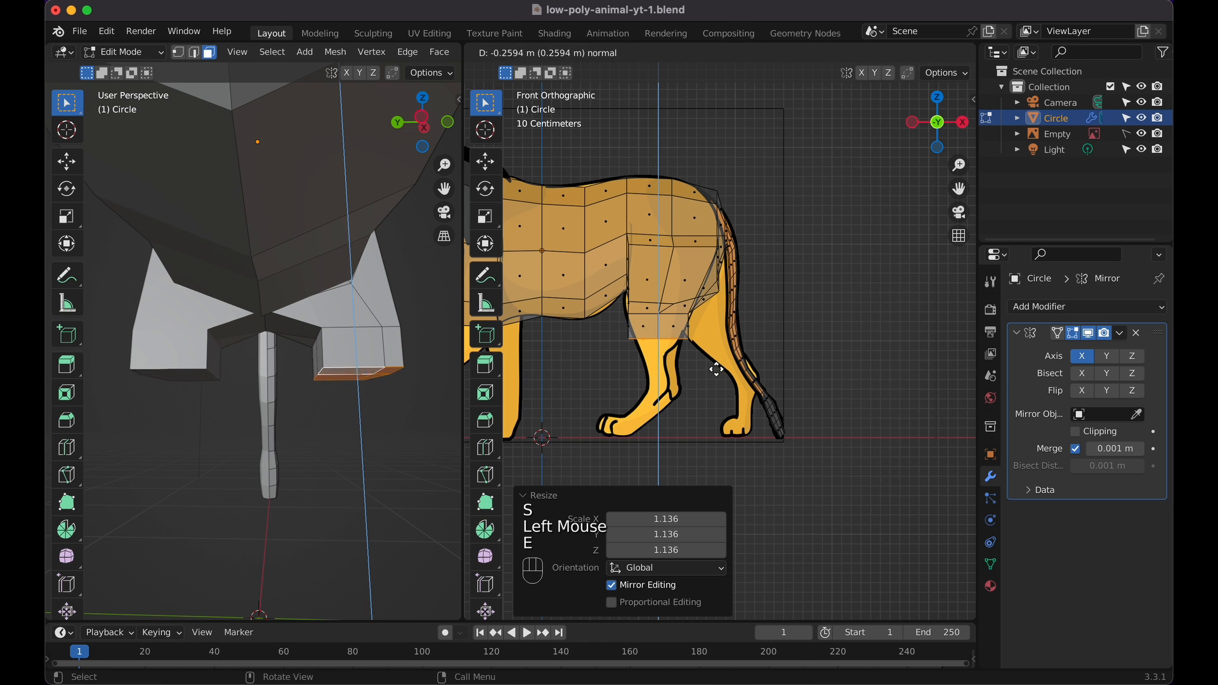
left_click(717, 377)
key("s")
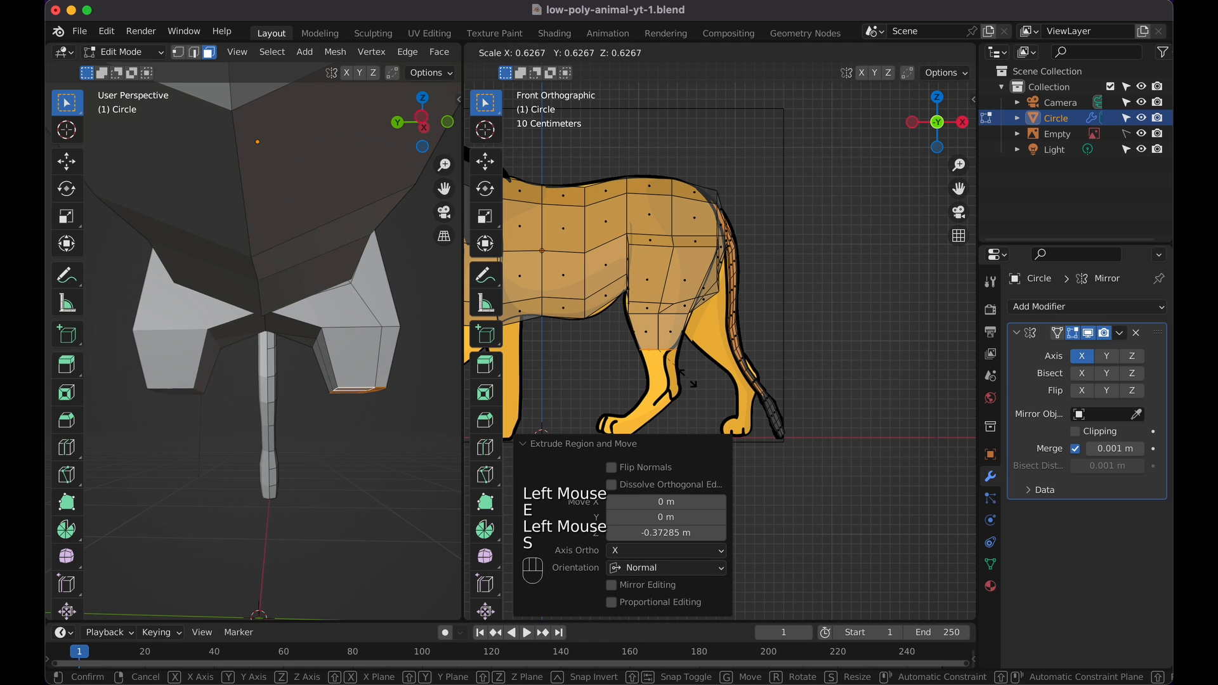
left_click(688, 380)
Extrude the lower leg about 0.4 m downward, shifting its end about 0.06 m in X and scaling it to 0.842
key("e")
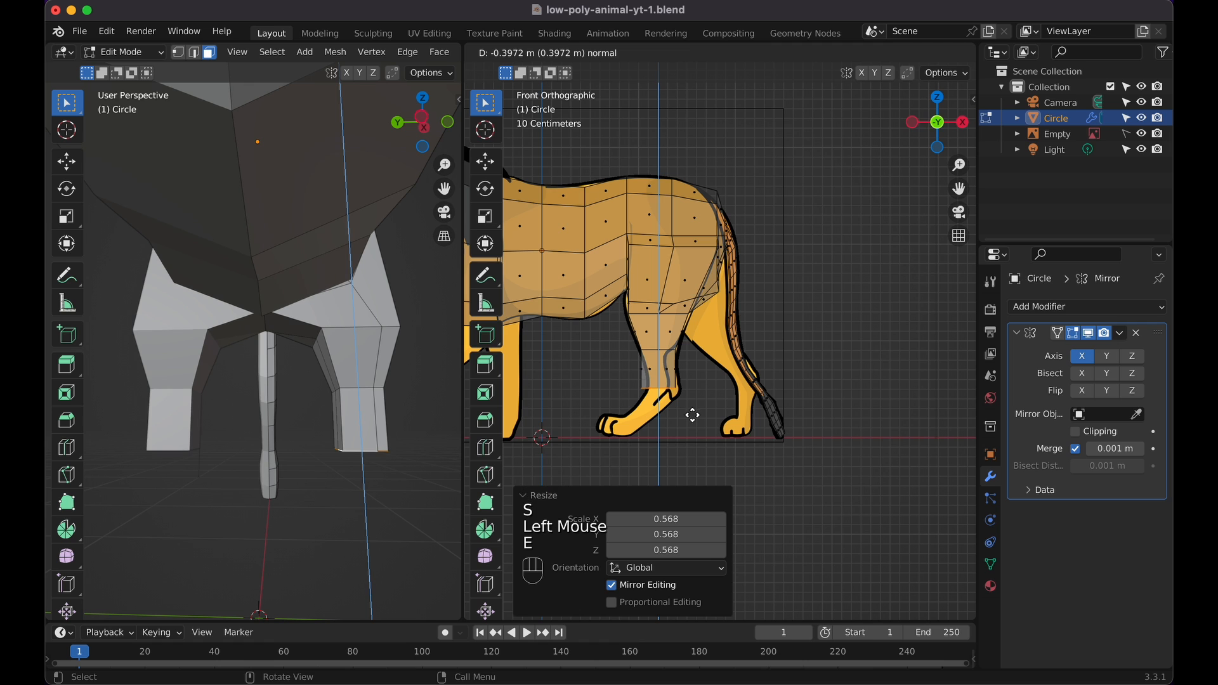
left_click(694, 416)
key("g")
left_click(698, 417)
key("s")
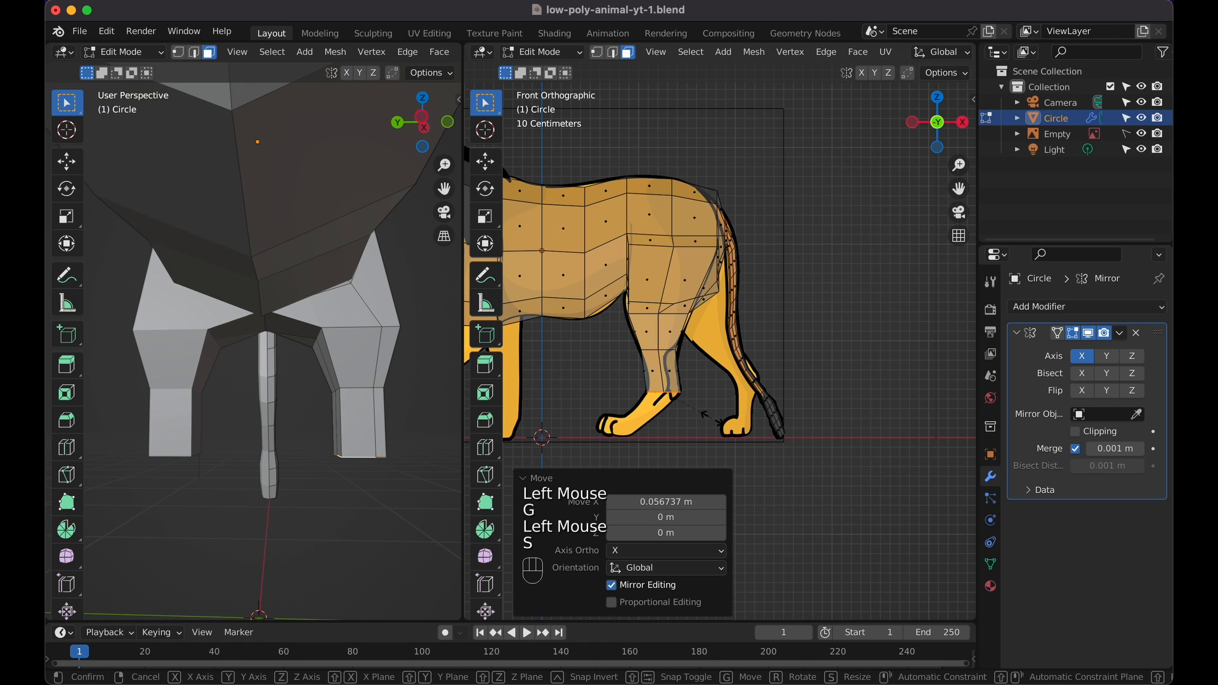
left_click(703, 416)
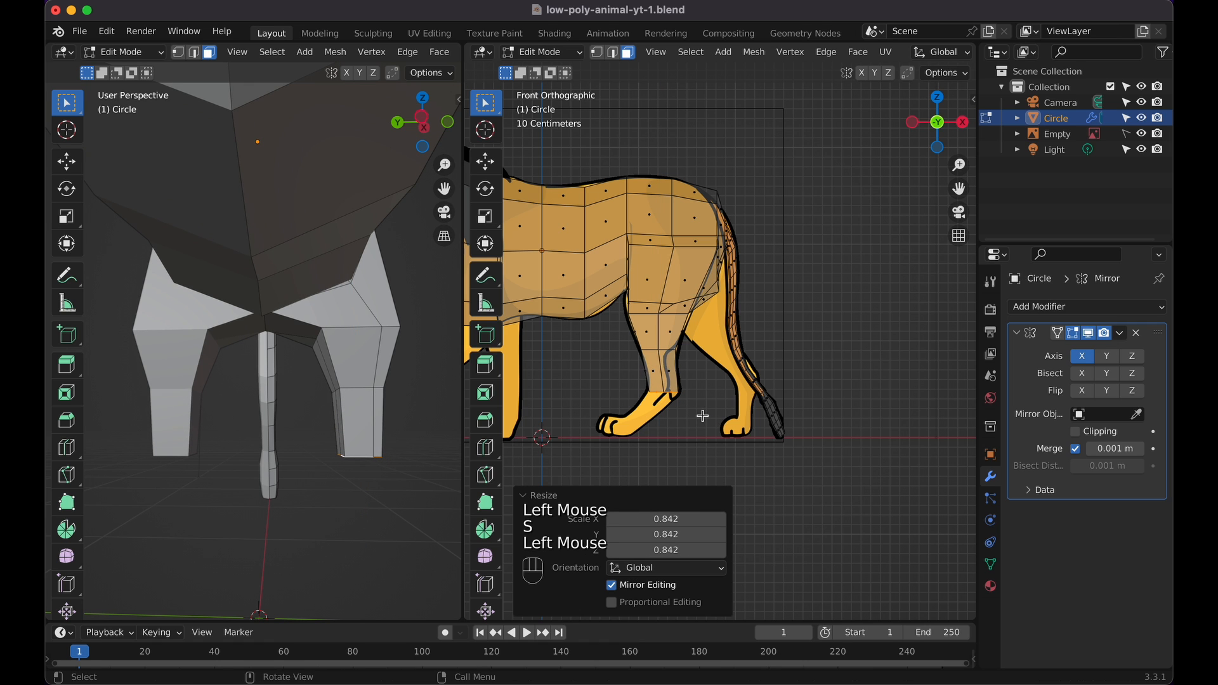
Extrude the leg end about 0.26 m downward and move it about -0.23 m in X to follow the reference's lower leg
key("e")
left_click(698, 443)
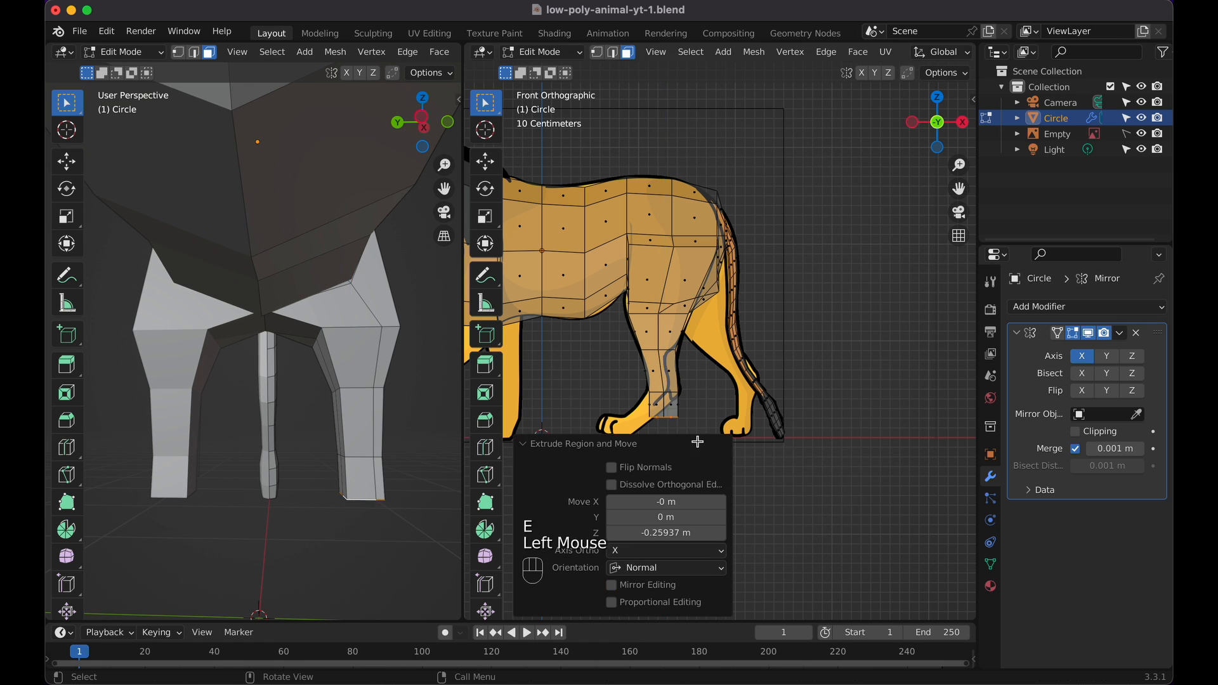
key("g")
key("g")
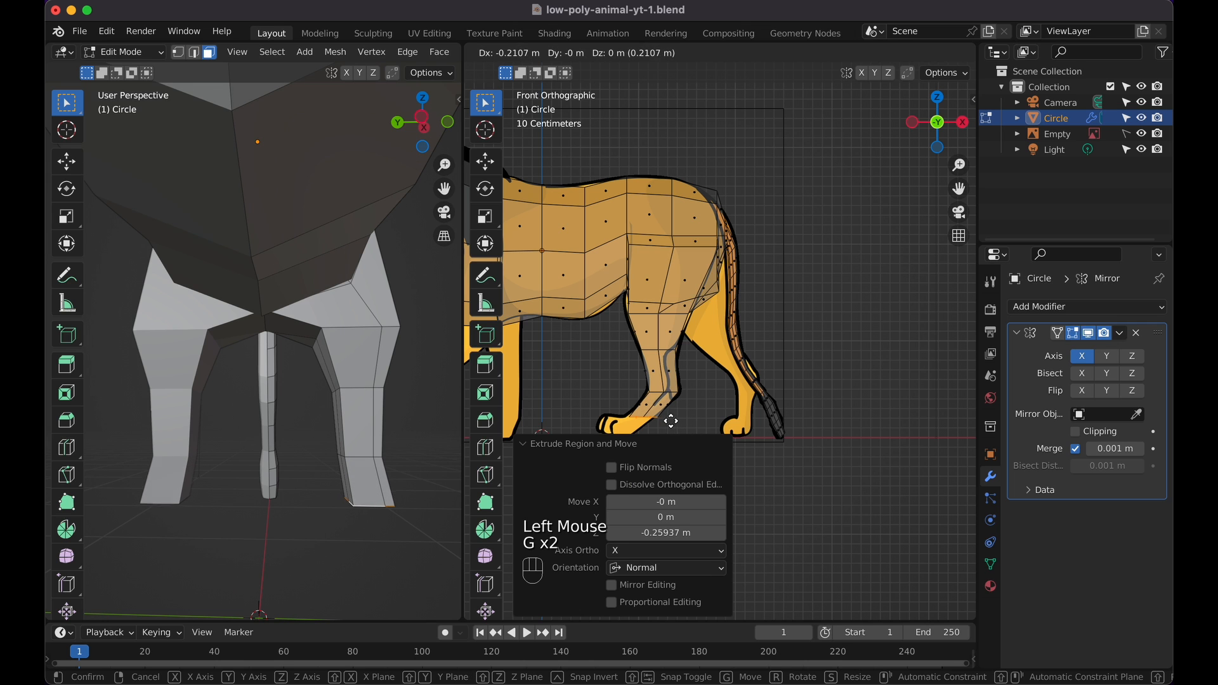
left_click(675, 417)
Rotate the lower-leg end faces to match the reference's angle, scale them to 0.637, and nudge them about -0.02 m in X
key("r")
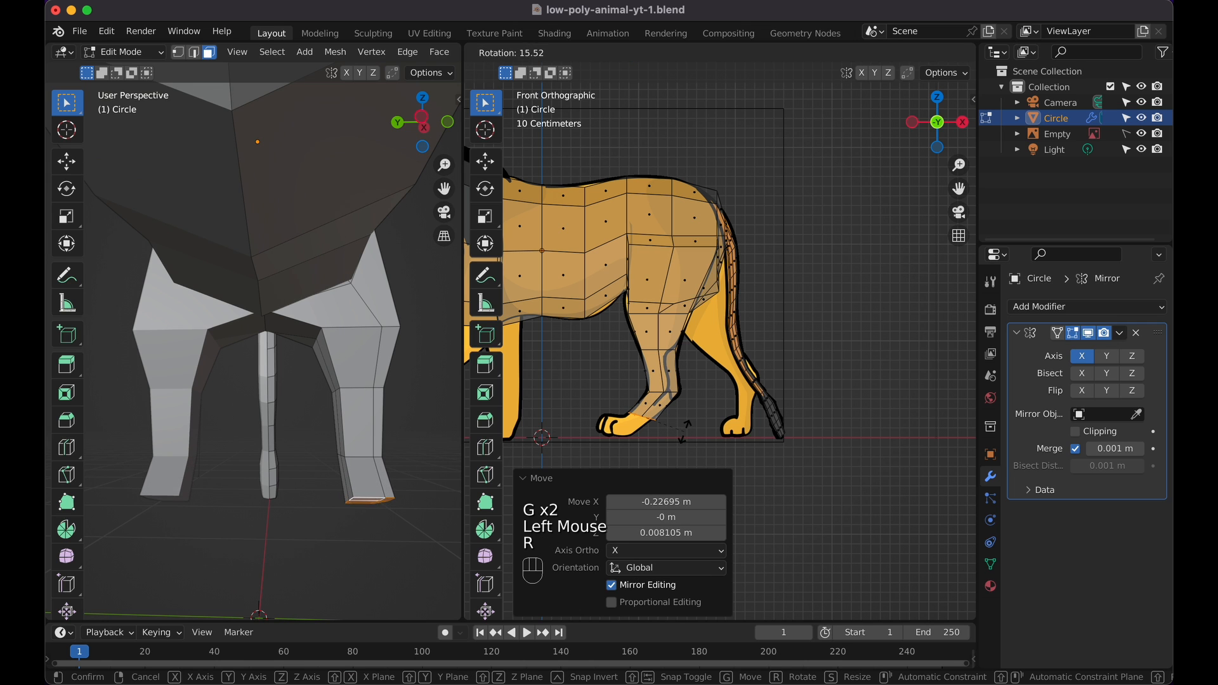
left_click(674, 432)
key("s")
left_click(672, 432)
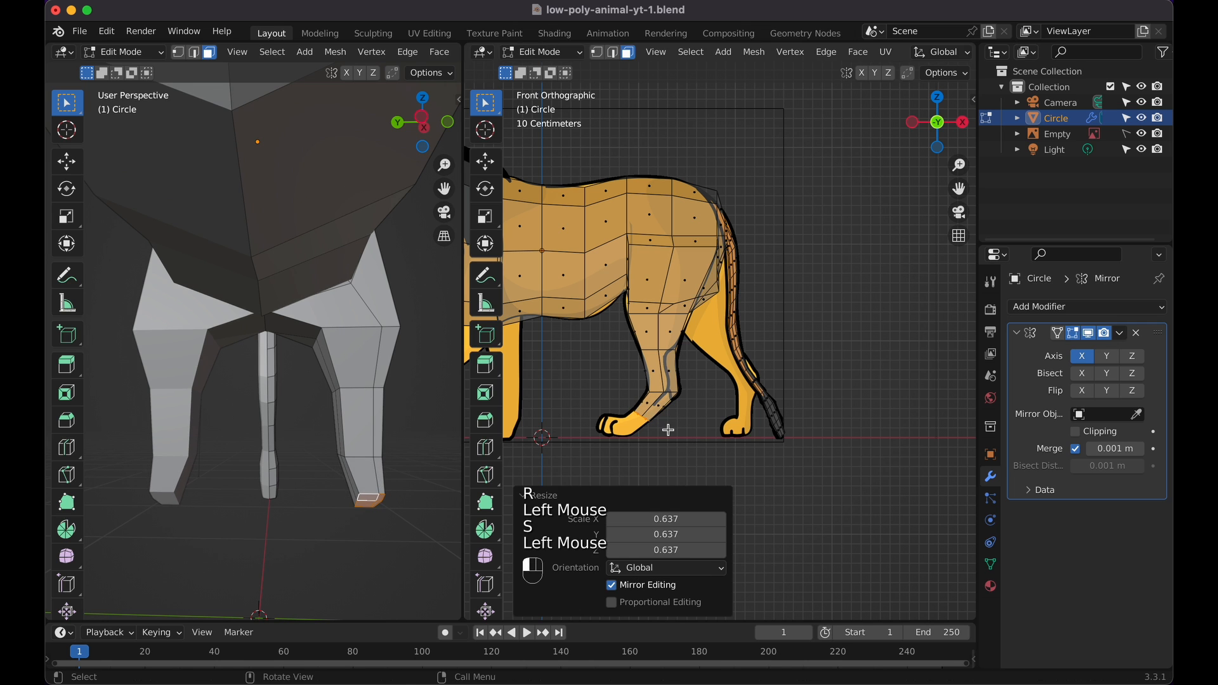
key("g")
left_click(670, 428)
Extrude the leg end about 0.25 m toward the paw and move it about -0.08 m in X and 0.06 m in Z
key("e")
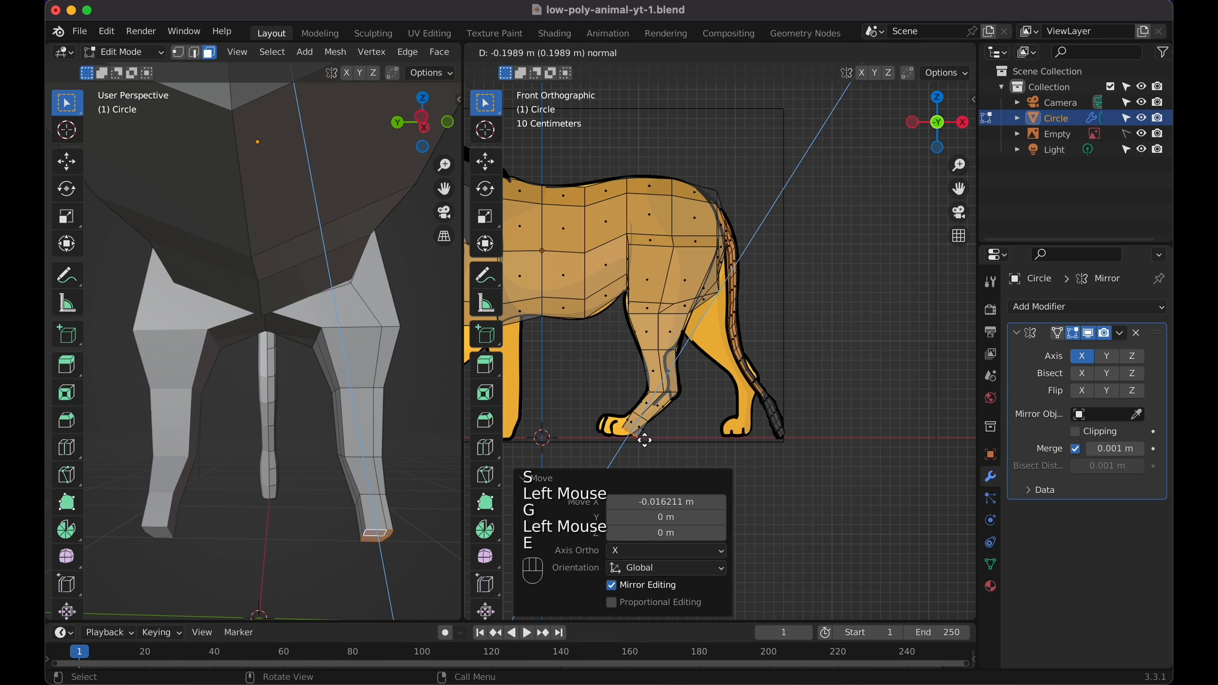
left_click(638, 442)
key("g")
key("g")
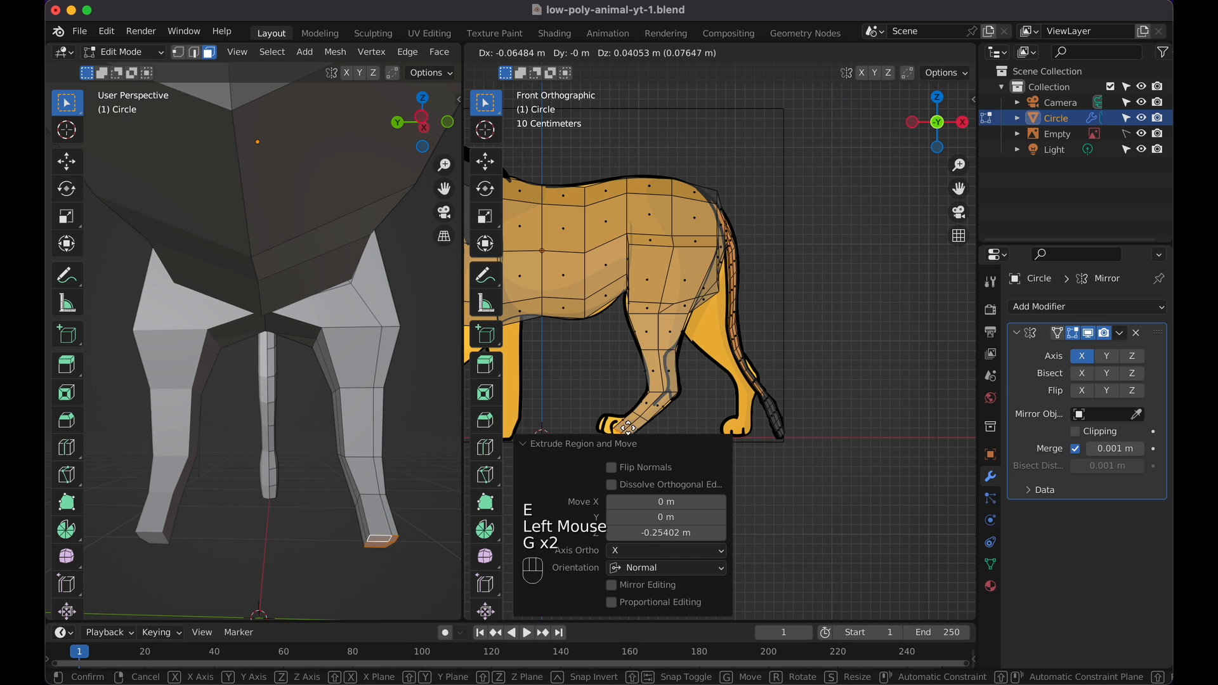
left_click(629, 427)
Rotate the paw-end faces 52.2° and move them about 0.04 m in both X and Z
key("r")
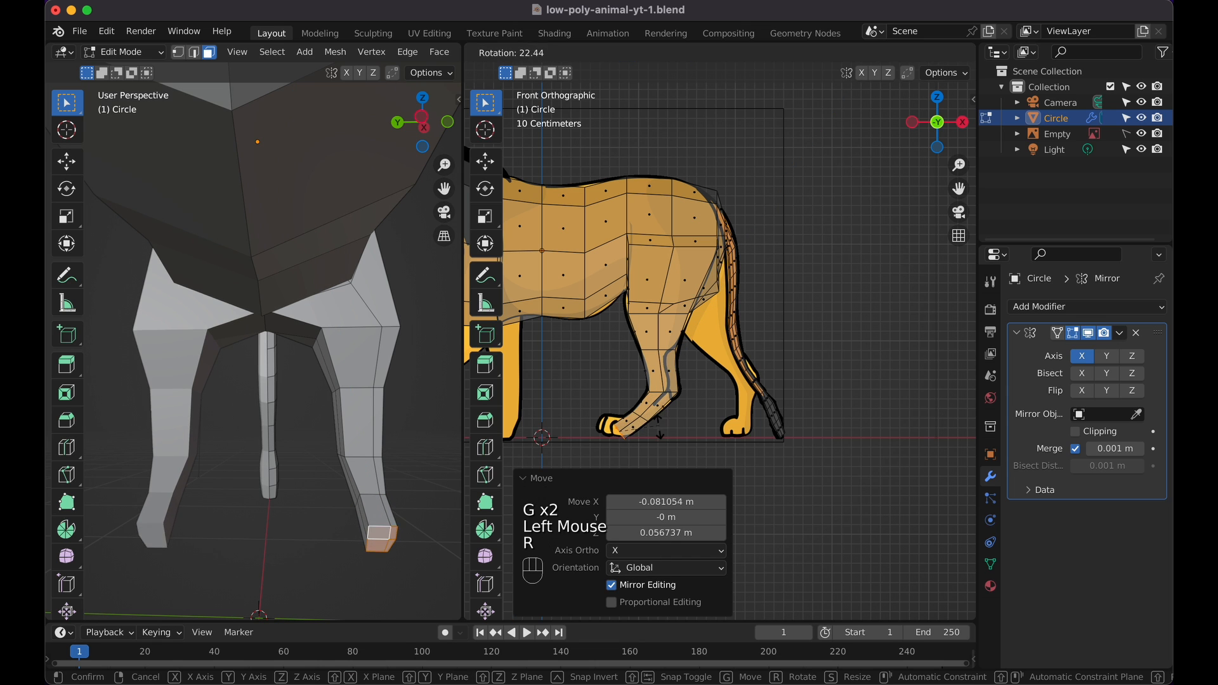
left_click(647, 441)
key("g")
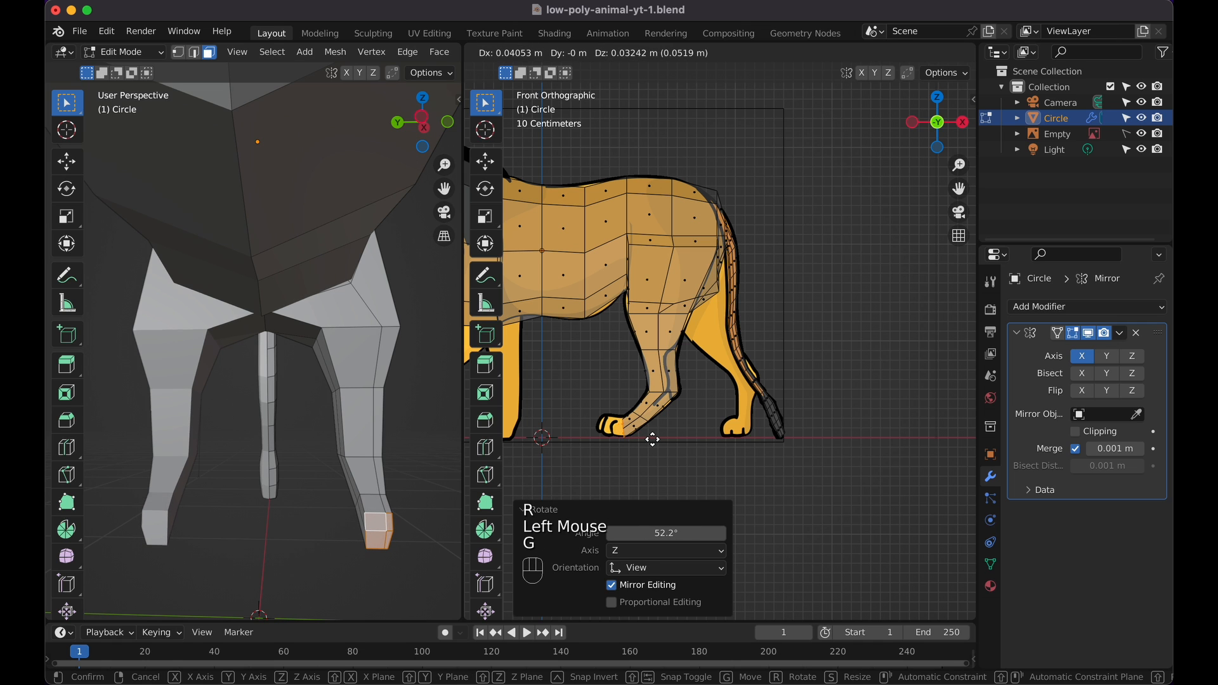
left_click(652, 438)
Extrude the paw about 0.23 m forward and raise its front faces about 0.06 m in Z
key("e")
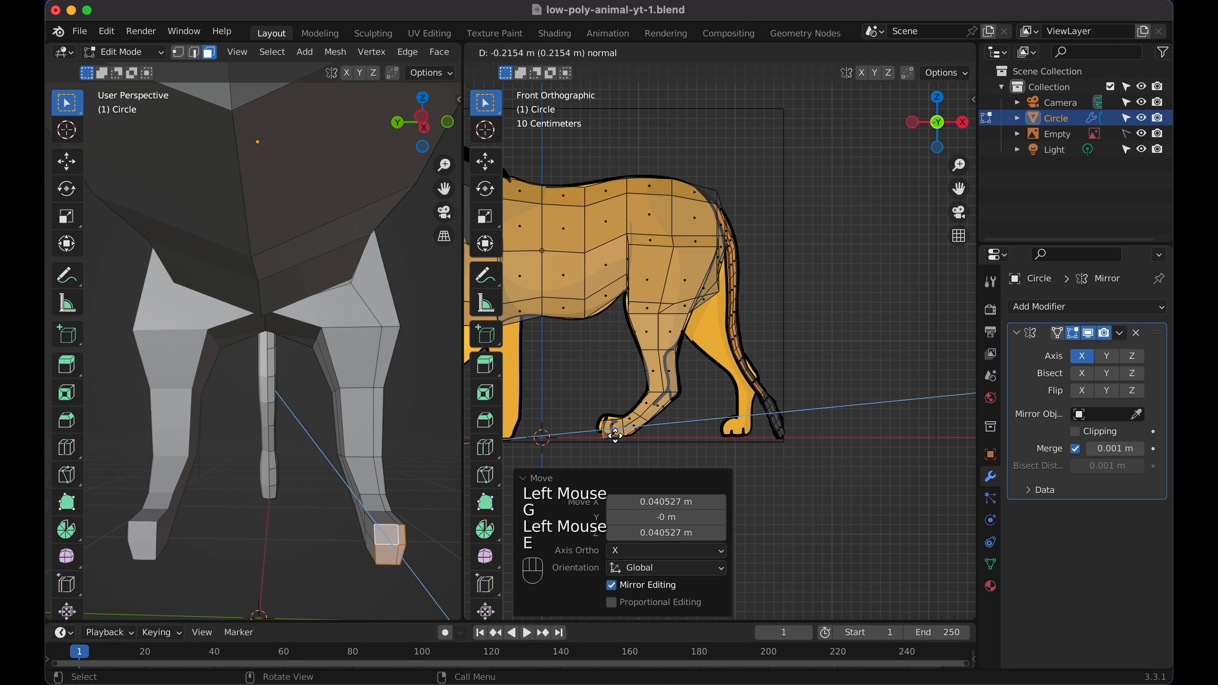
left_click(631, 437)
key("g")
key("g")
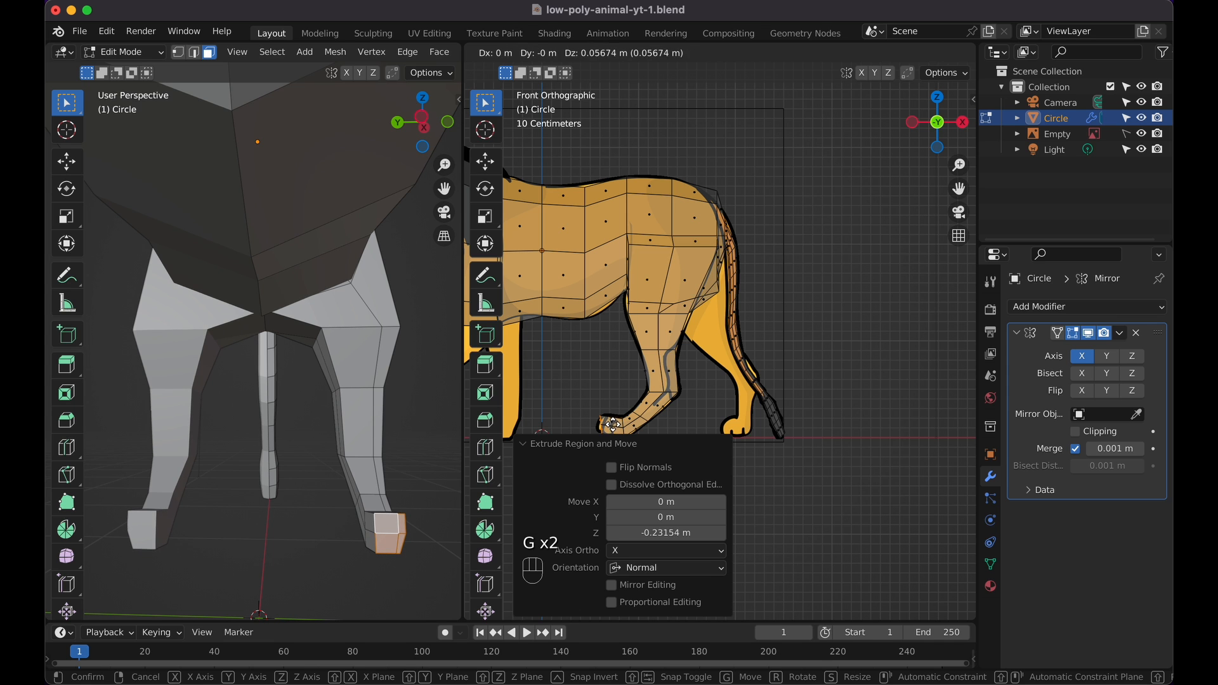
left_click(613, 424)
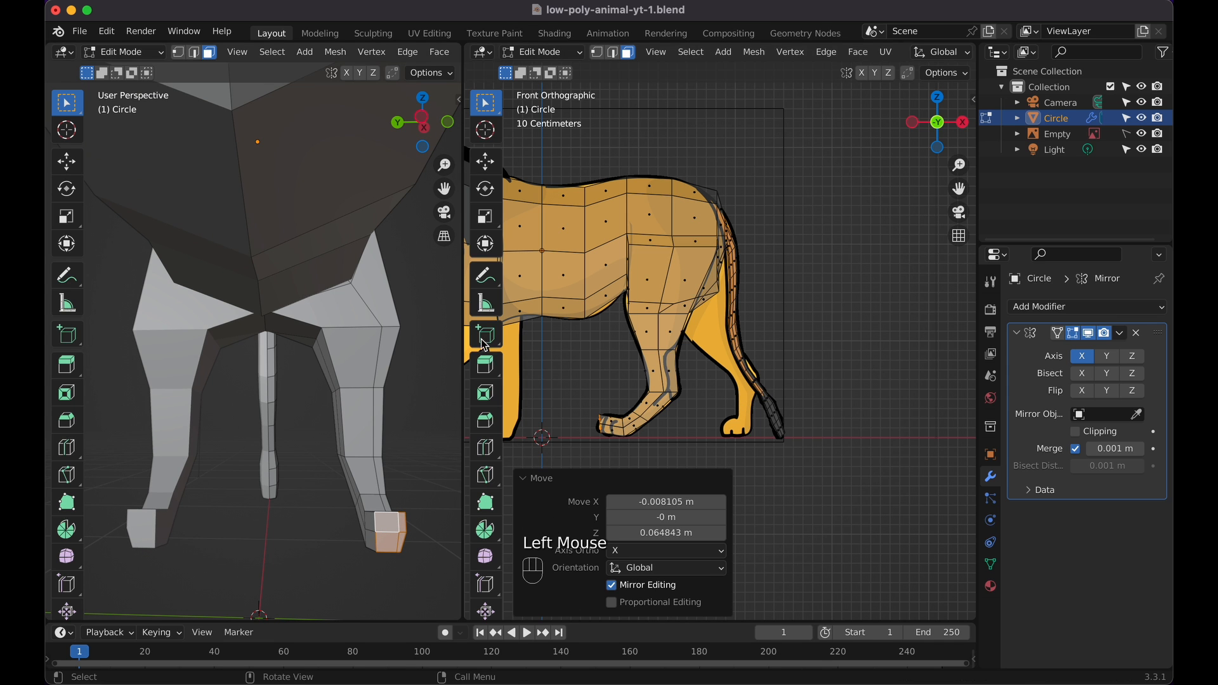
Examine the hind legs and paws from several angles in both viewports
scroll(380, 330, "right", 8)
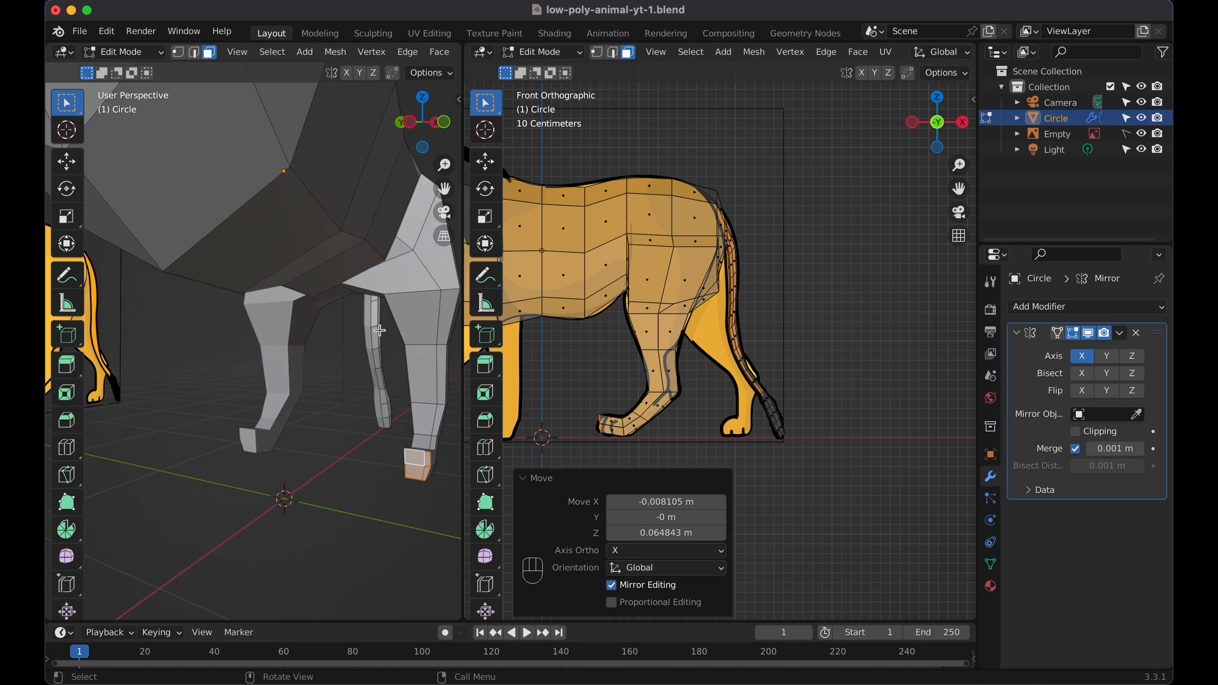
scroll(691, 327, "left", 5)
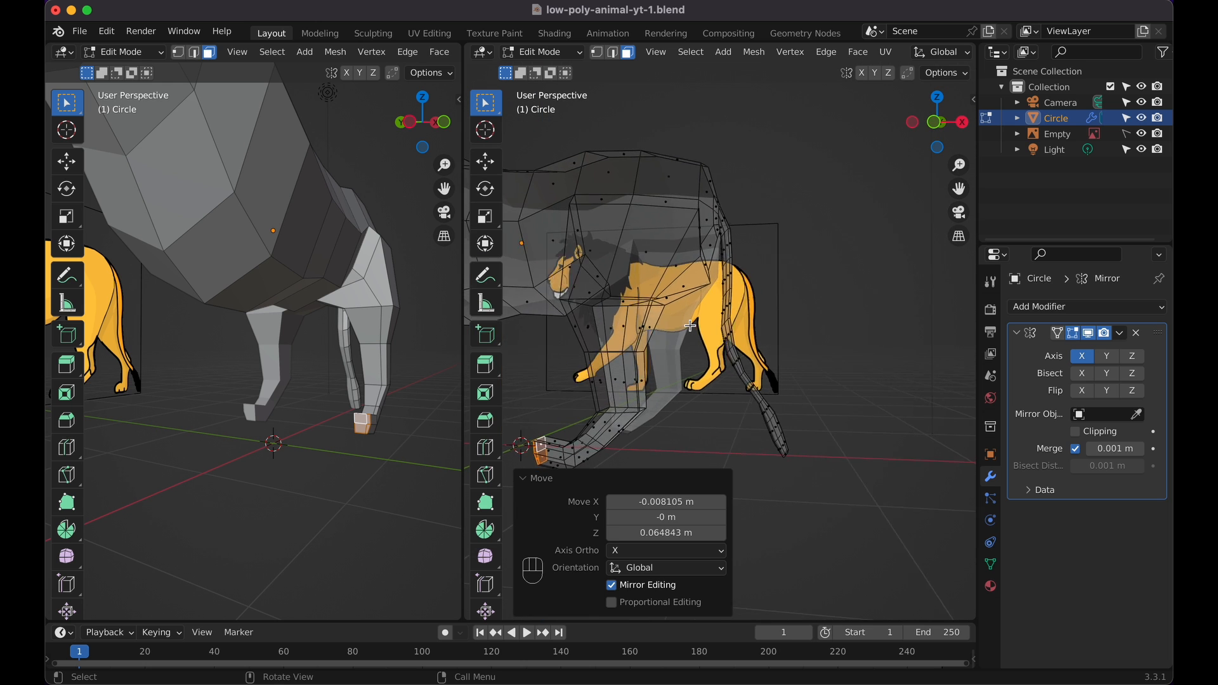
scroll(219, 318, "right", 8)
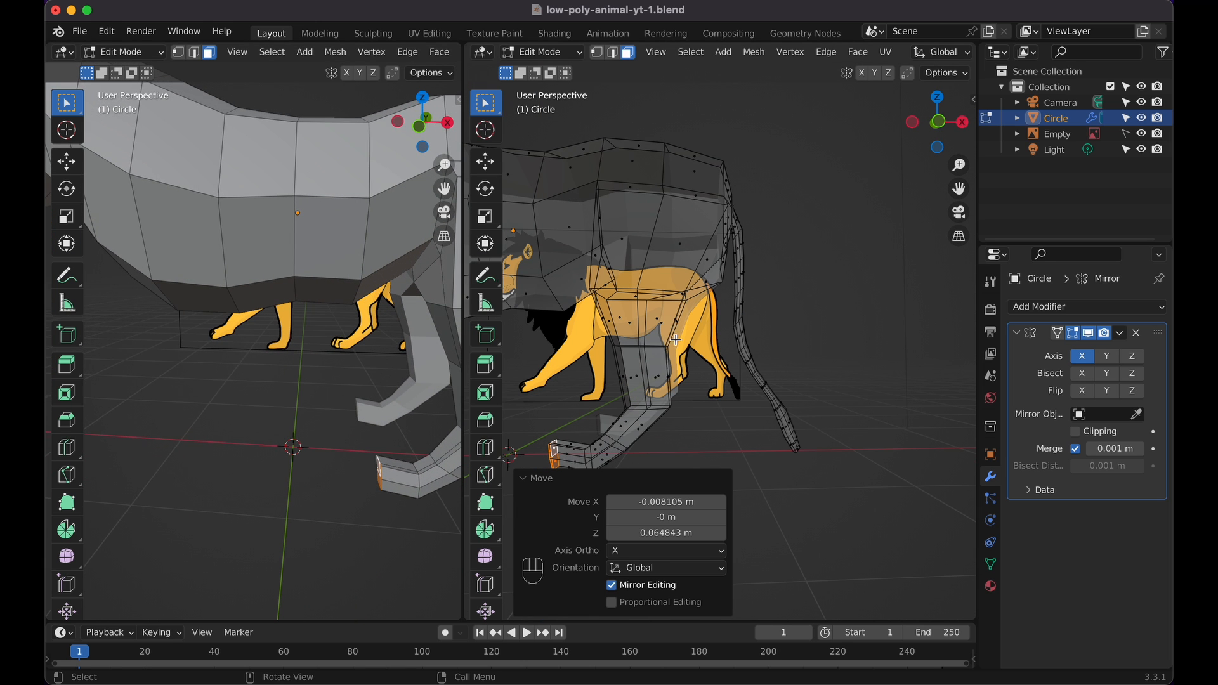
scroll(678, 340, "up", 2)
scroll(678, 340, "up", 2)
scroll(679, 340, "left", 6, "shift")
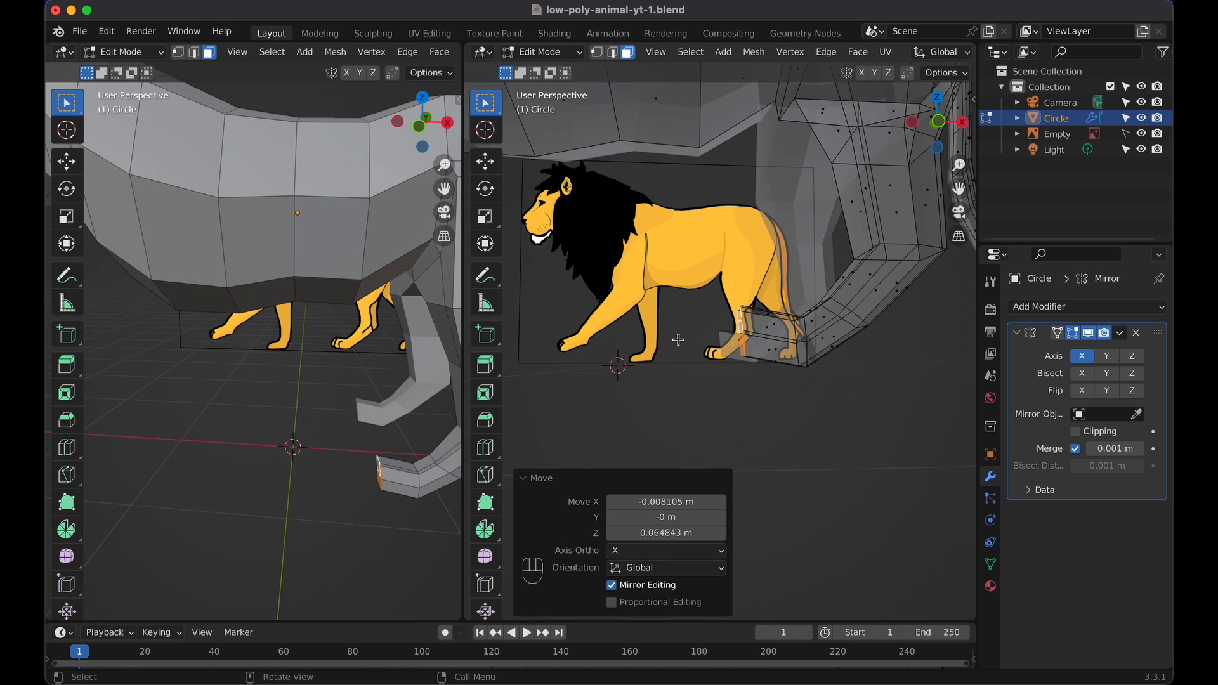
scroll(679, 340, "up", 2, "shift")
scroll(679, 340, "left", 5)
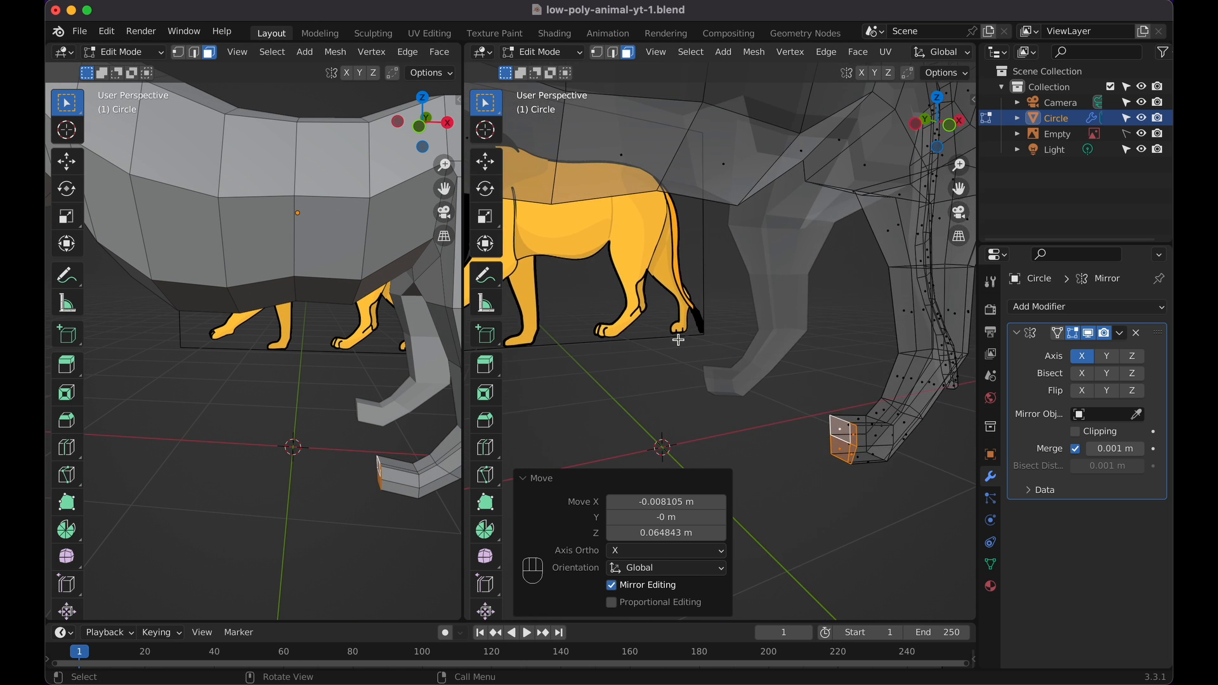
In edge selection, select the upper front edges of the hind paw and edge-slide them downward by a factor of -0.450
left_click(613, 52)
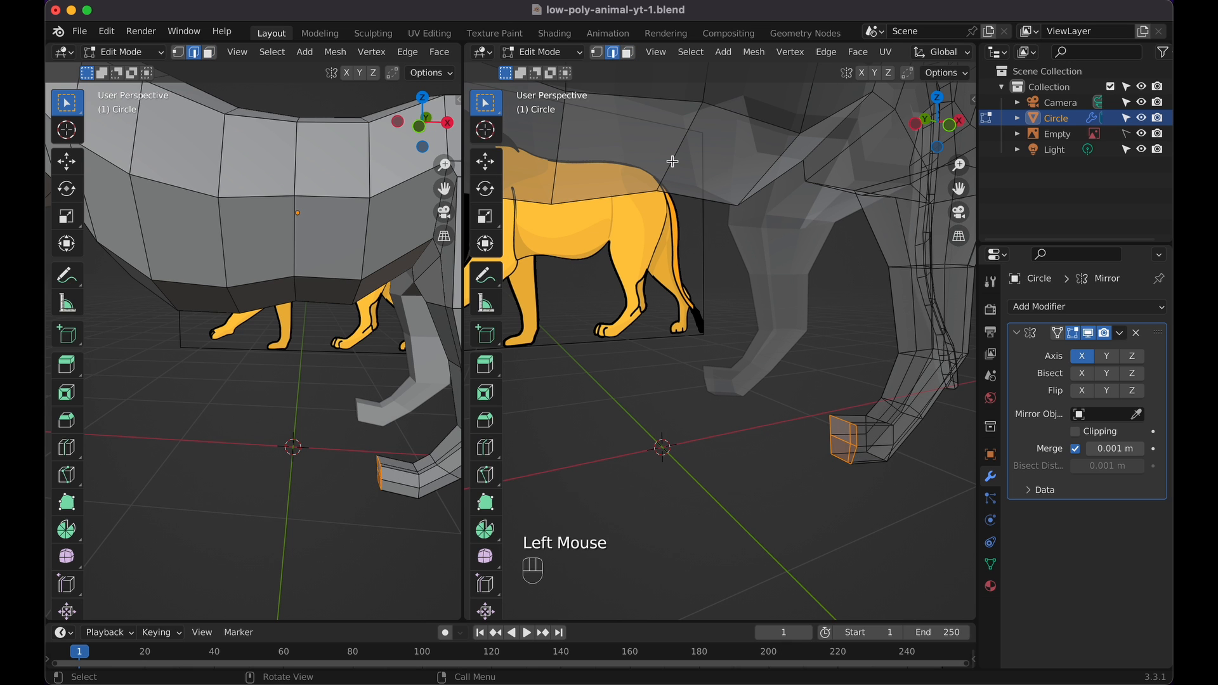
left_click(850, 424)
left_click(846, 425, "shift")
left_click(845, 424)
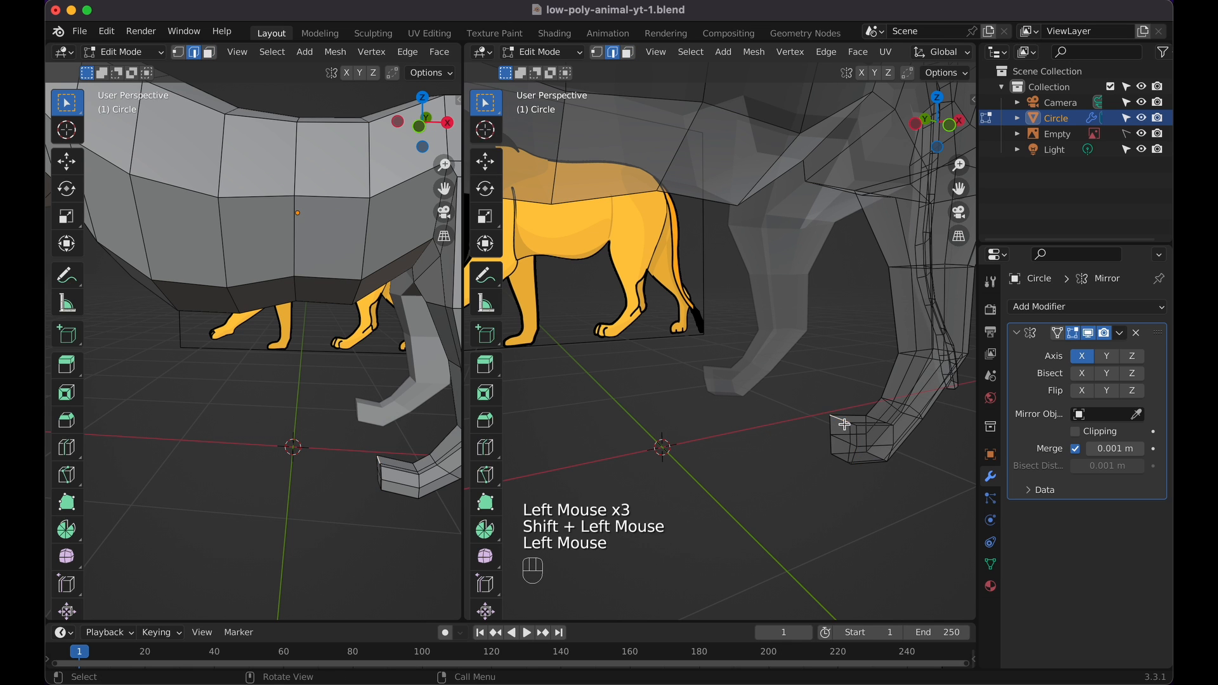
scroll(845, 425, "up", 2)
scroll(845, 425, "right", 5, "shift")
left_click(785, 448, "shift")
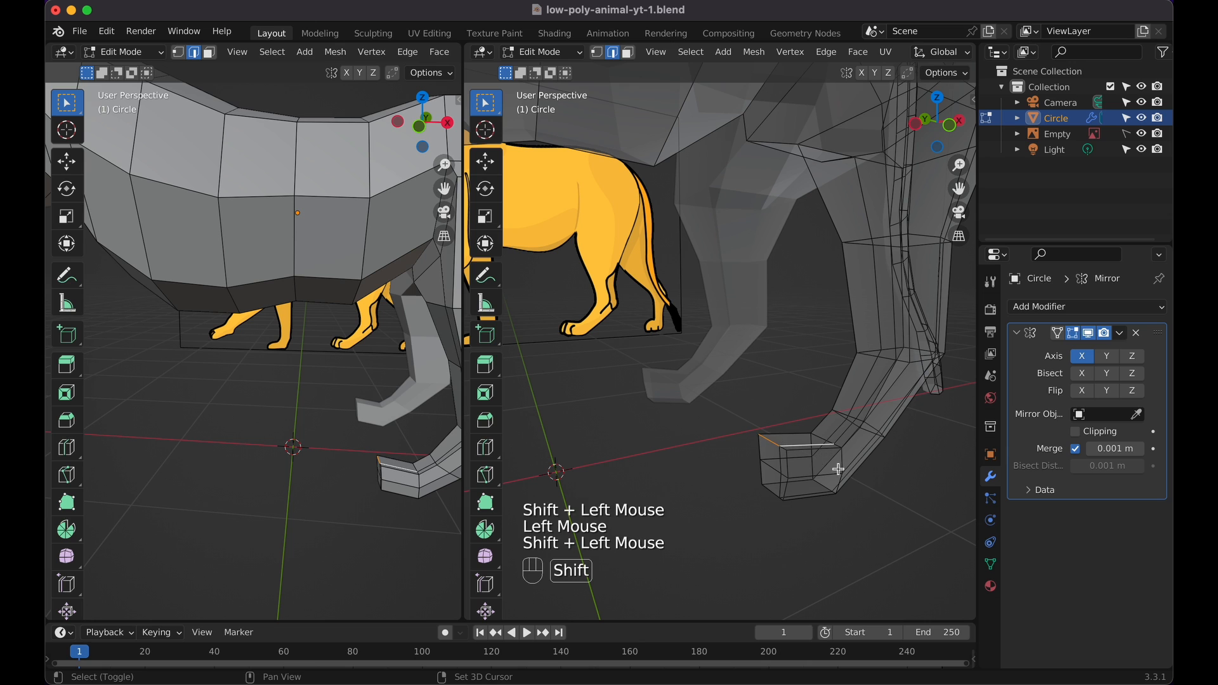
left_click(783, 448)
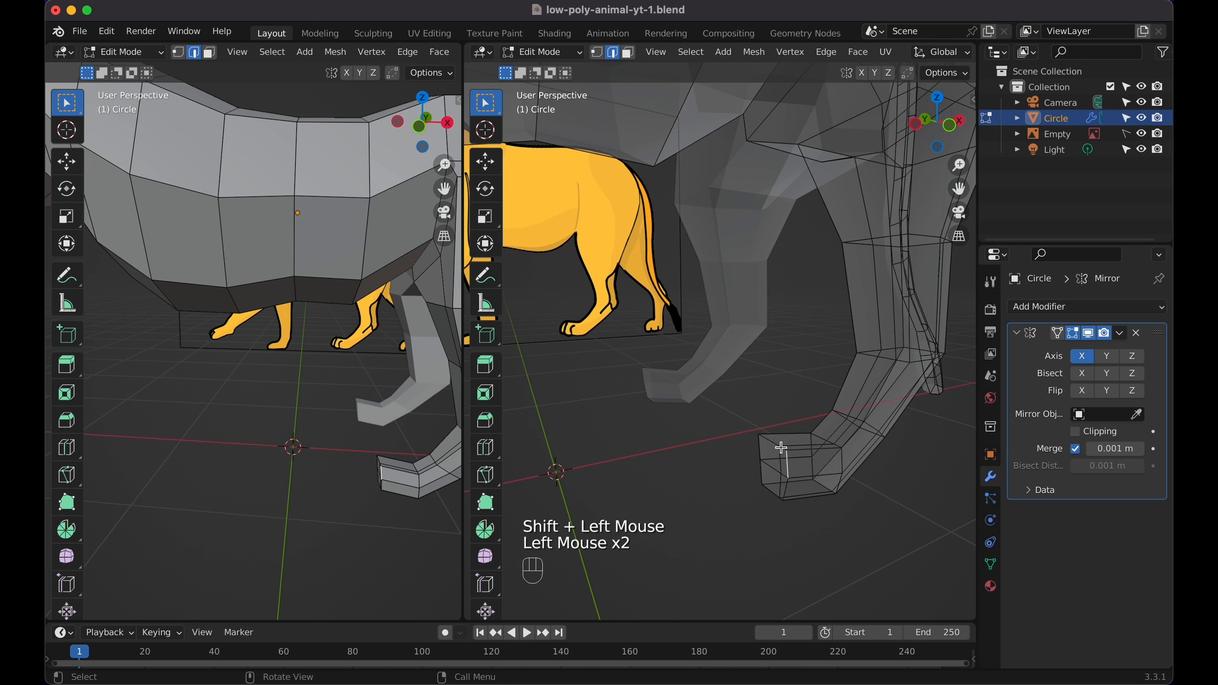
left_click(808, 464, "shift")
key("g")
key("g")
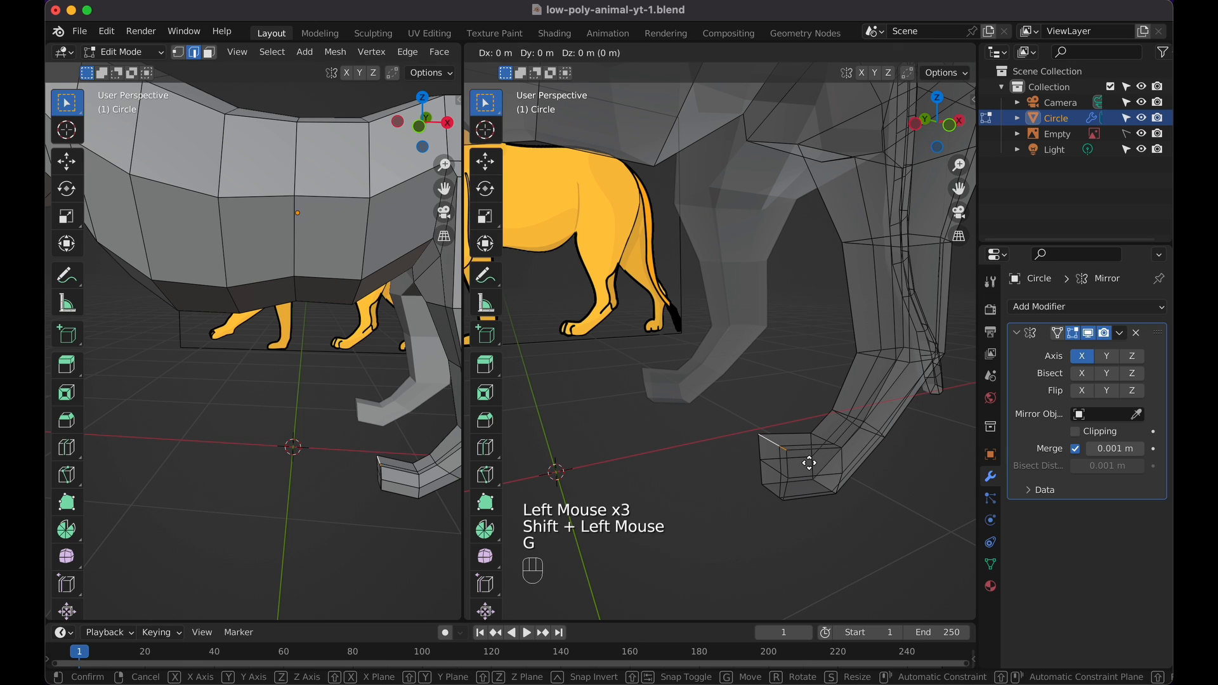
left_click(820, 511)
scroll(819, 511, "left", 3)
scroll(819, 511, "right", 3, "shift")
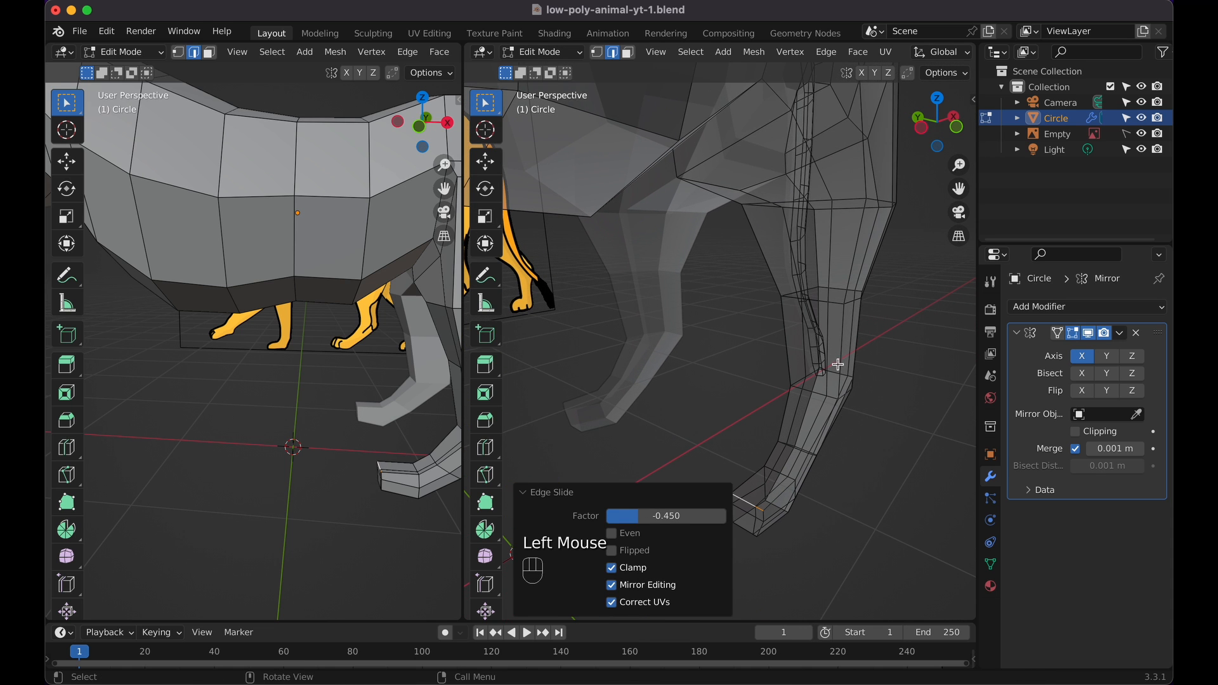
Turn off X-ray in the larger viewport so the hind leg's mesh displays as solid
scroll(834, 57, "down", 5)
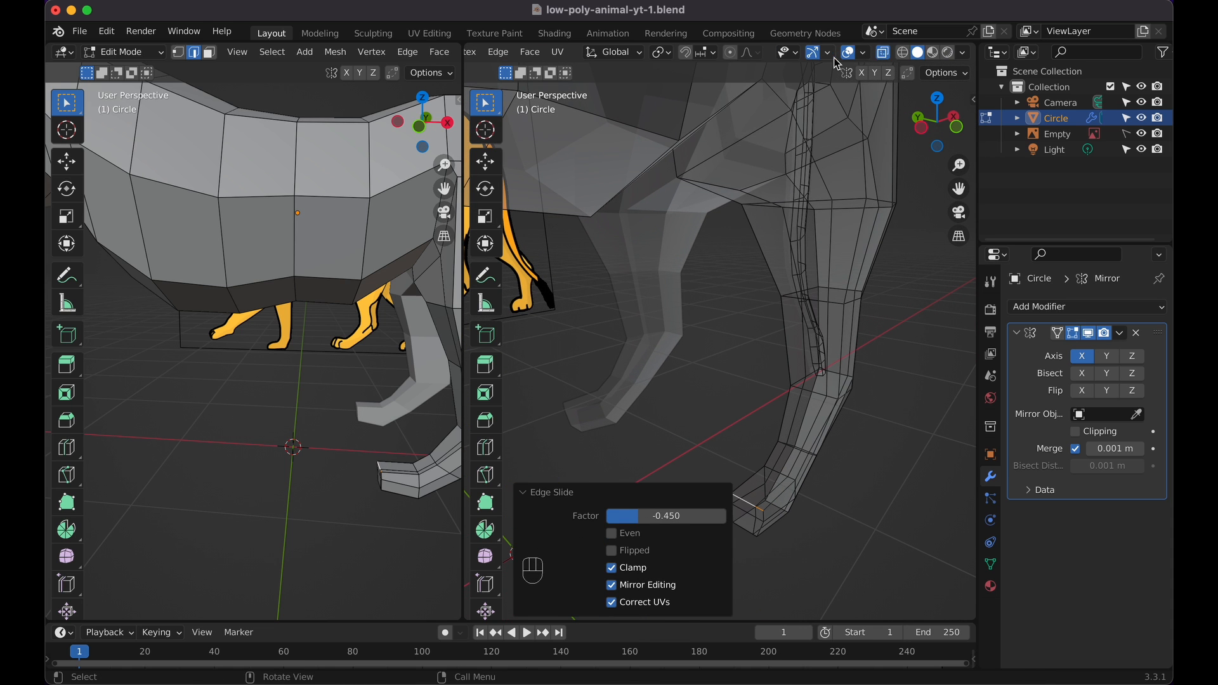
left_click(885, 54)
scroll(805, 400, "down", 3, "shift")
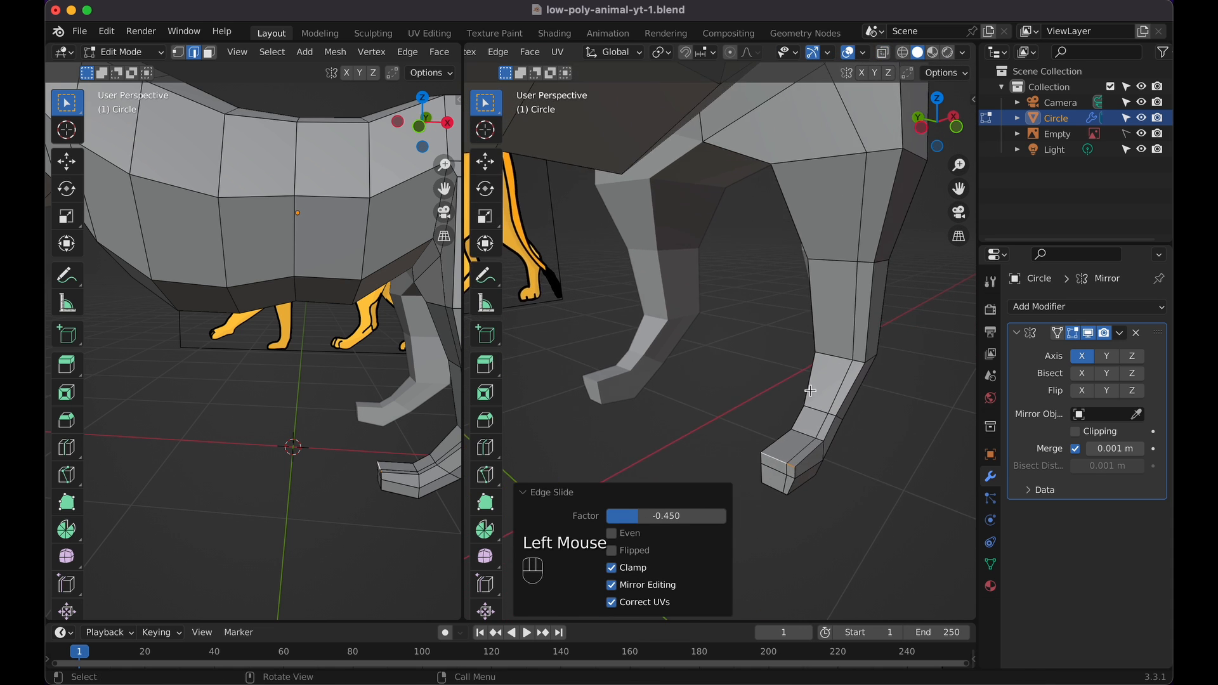
left_click(853, 346, "alt")
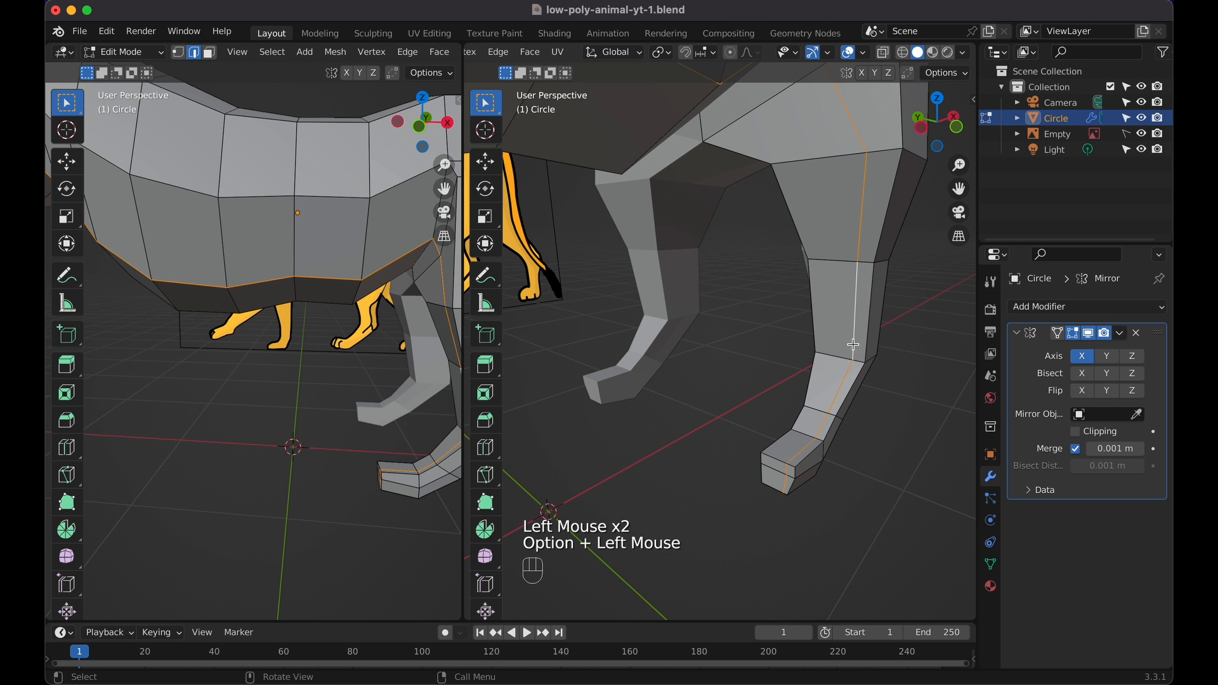
scroll(853, 345, "up", 4, "shift")
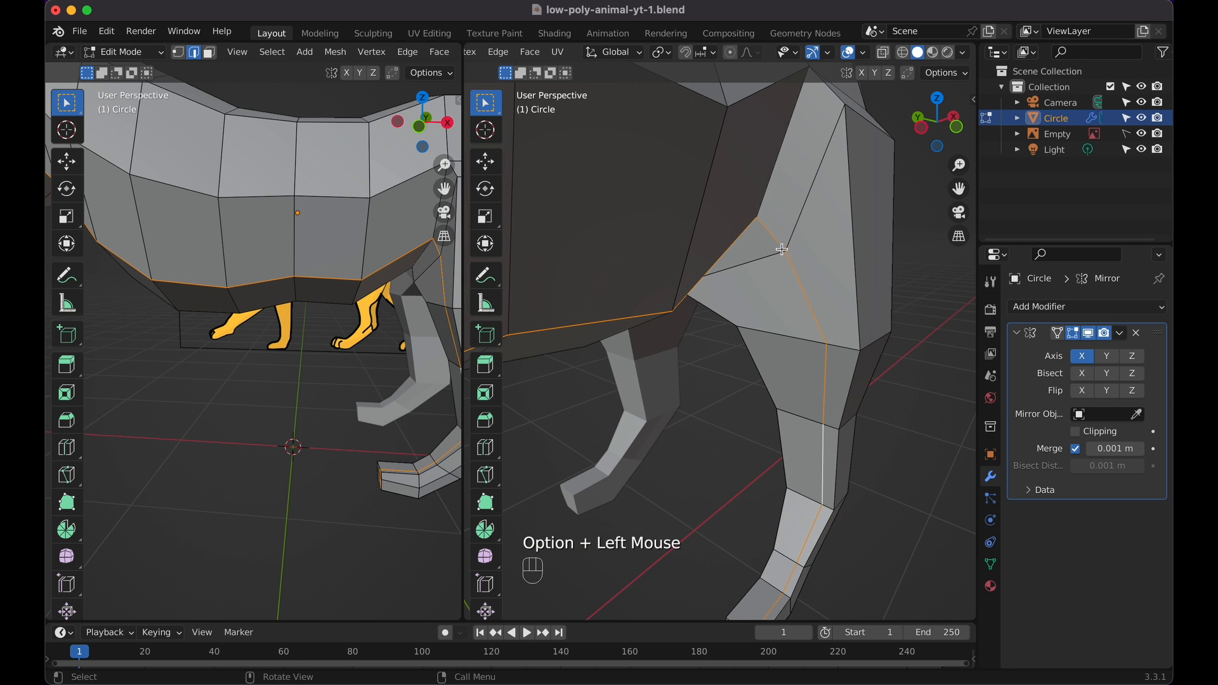
scroll(801, 275, "down", 2, "shift")
scroll(801, 276, "down", 1, "shift")
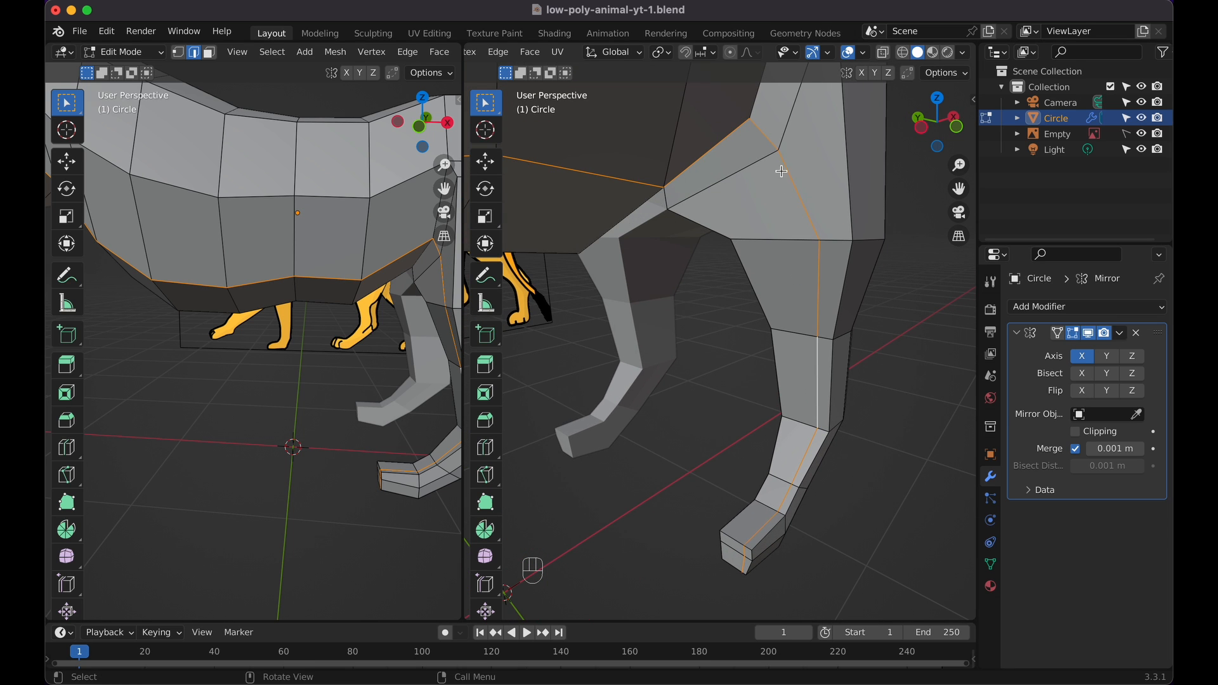
scroll(779, 151, "down", 3)
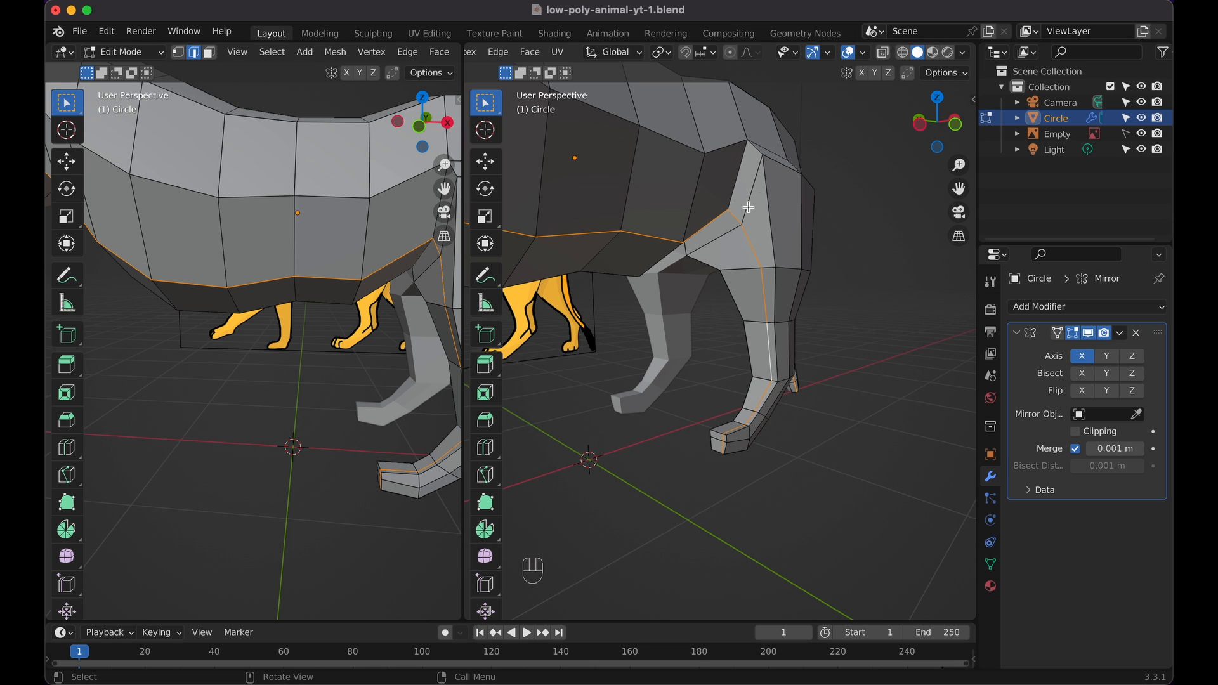
Select the chain of edges down the front of the hind leg from the hip to the paw and edge-slide it by a factor of -0.314
left_click(747, 233)
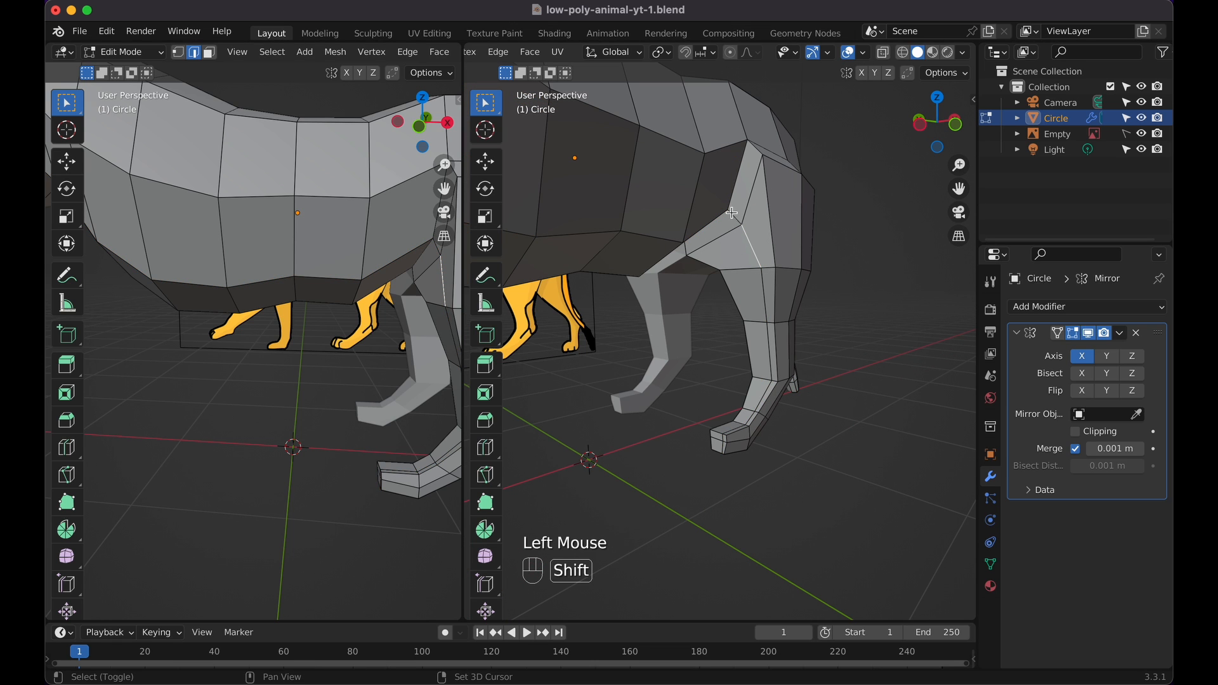
left_click(734, 216, "shift")
left_click(760, 282, "shift")
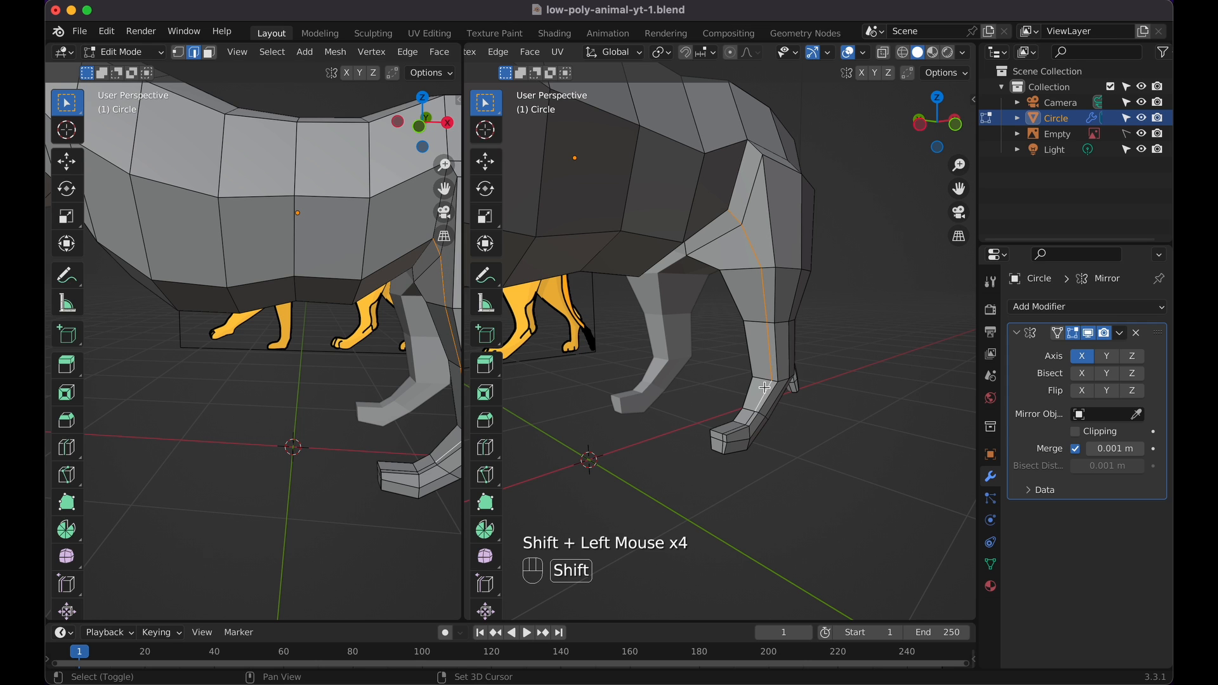
middle_click_drag(765, 387, 768, 416)
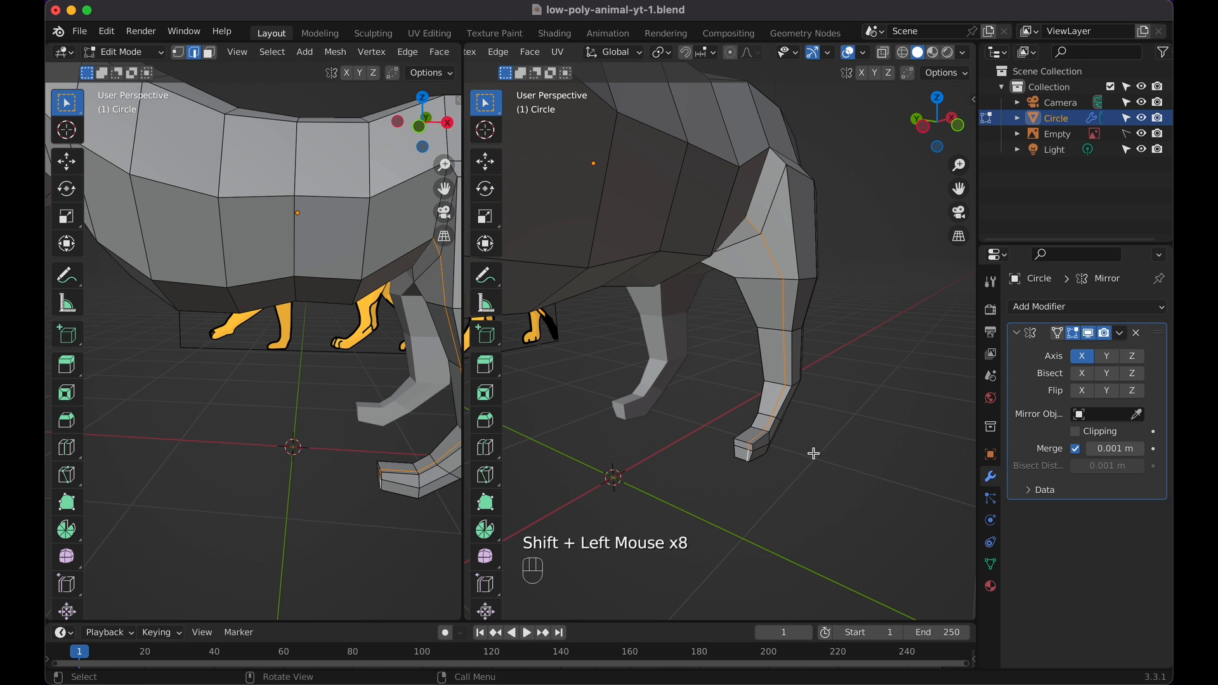
key("g")
key("g")
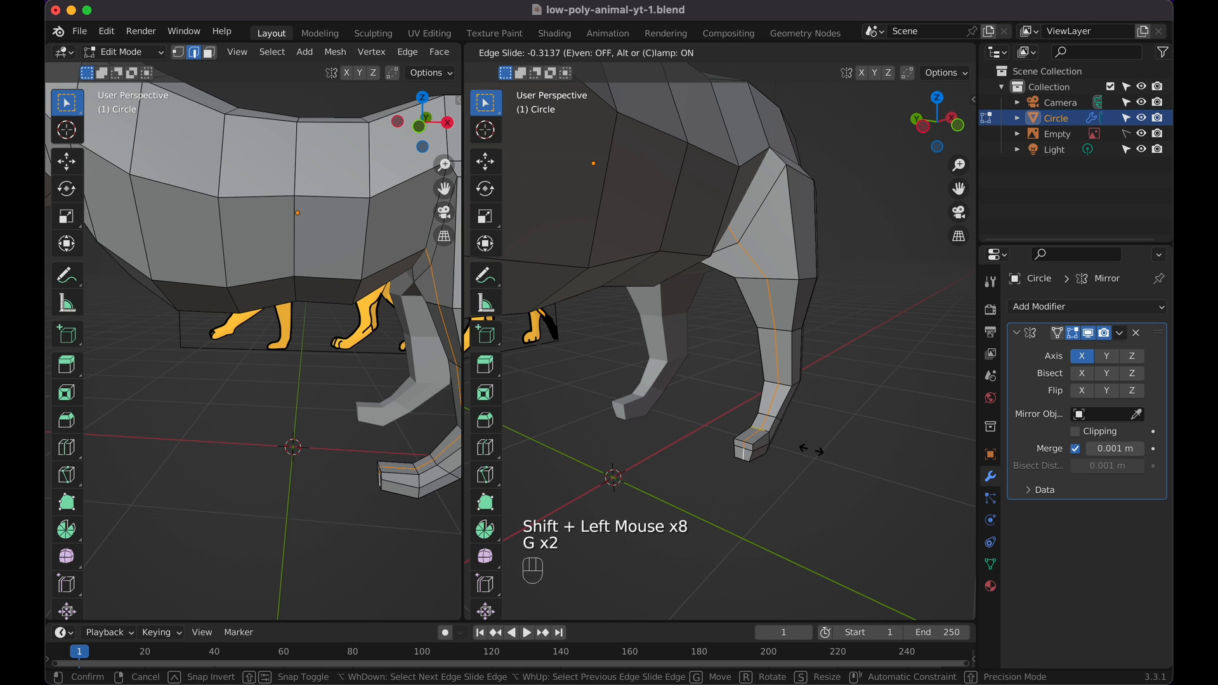
left_click(811, 449)
Move the hind leg's selected front edges about -0.024 m in X, 0.023 m in Y and 0.022 m in Z
scroll(811, 450, "right", 3)
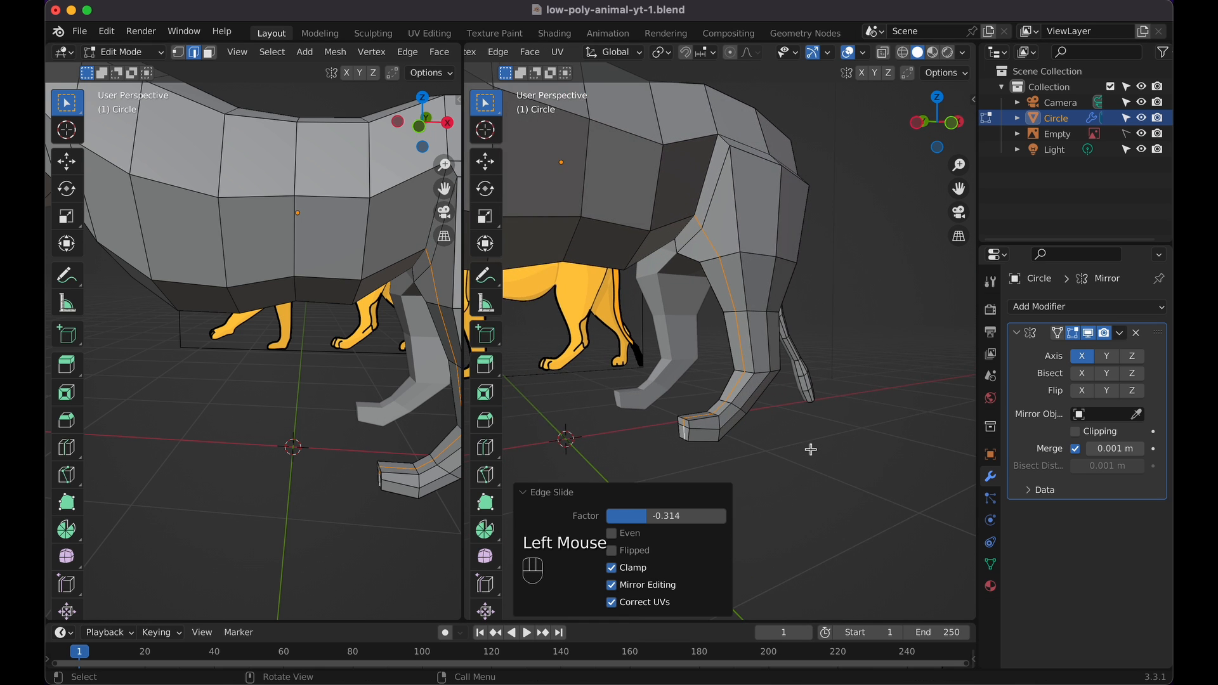
scroll(811, 449, "right", 2)
key("s")
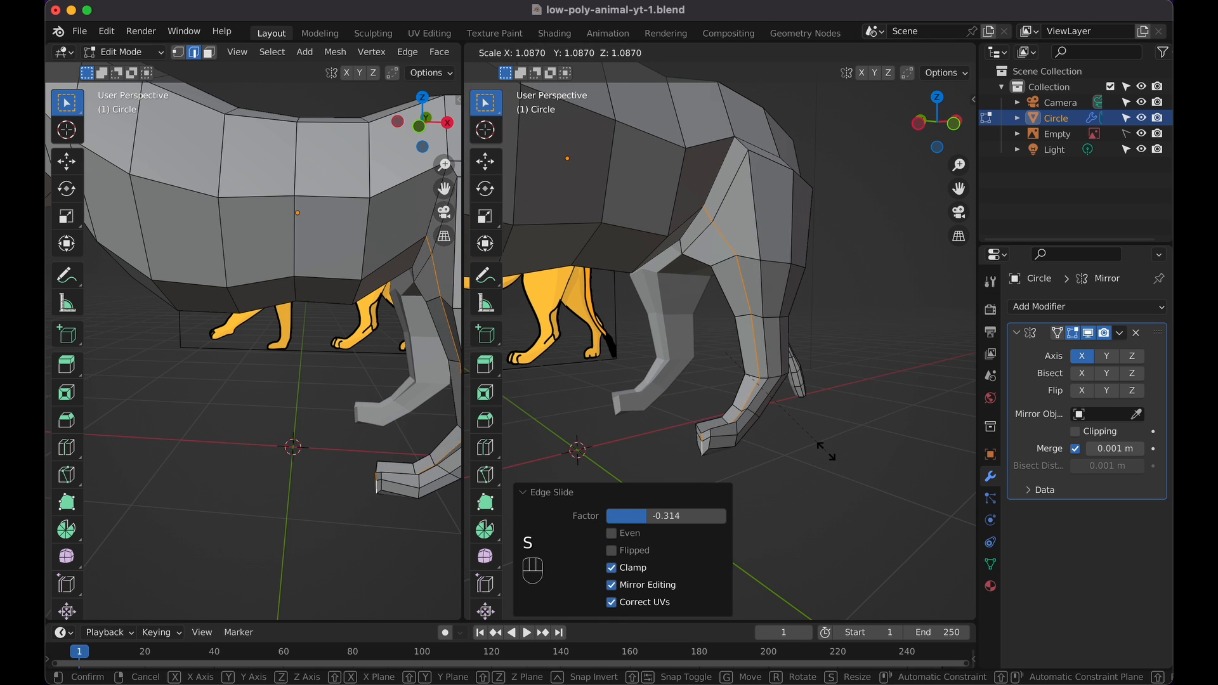
key("Escape")
key("g")
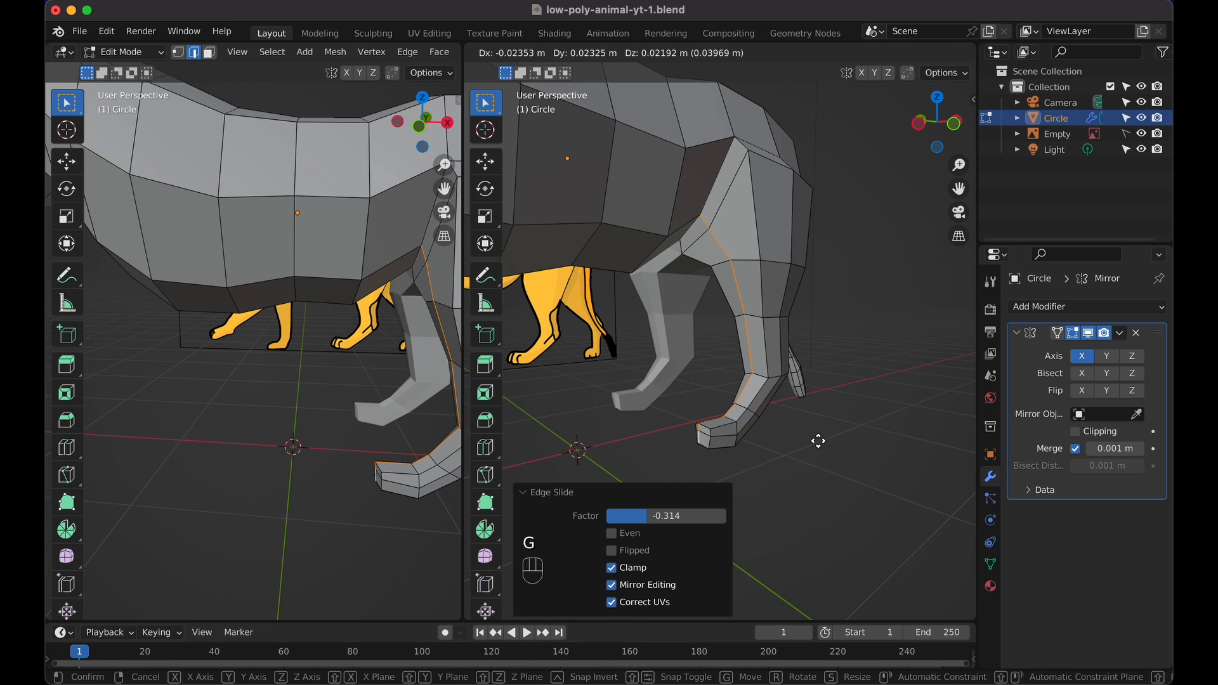
left_click(819, 440)
Select the chain of edges down the back of the hind leg from thigh to paw and edge-slide it by a factor of -0.338
scroll(818, 440, "left", 5)
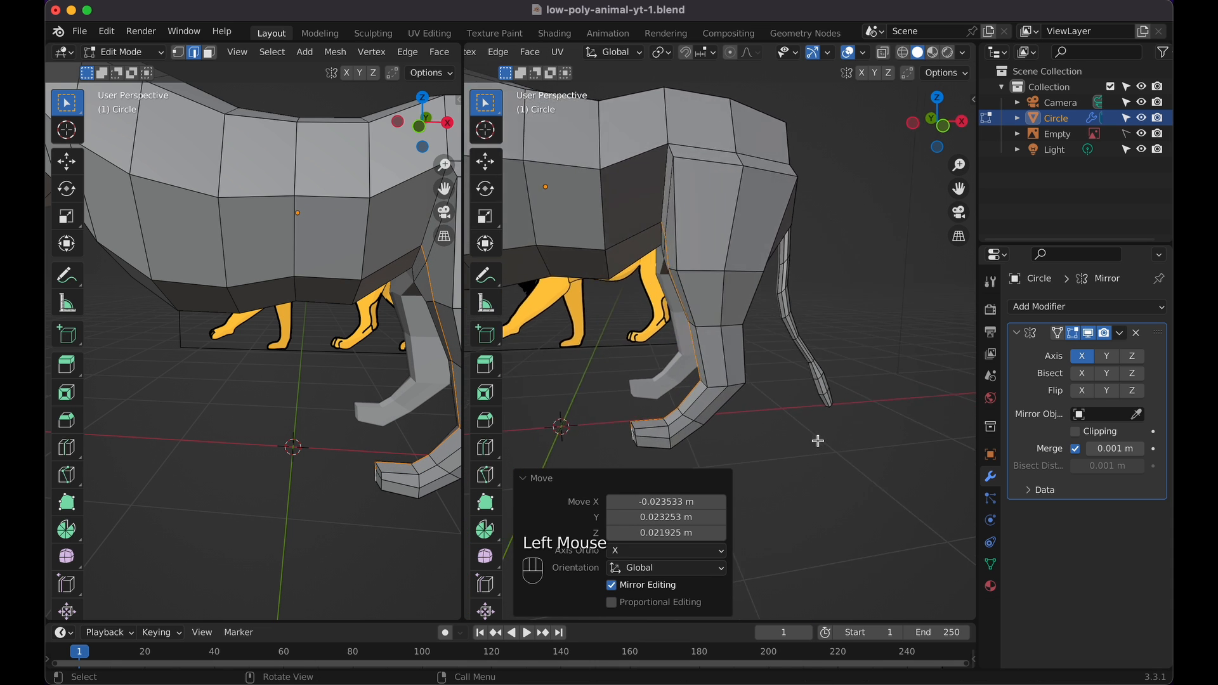
scroll(818, 441, "left", 10)
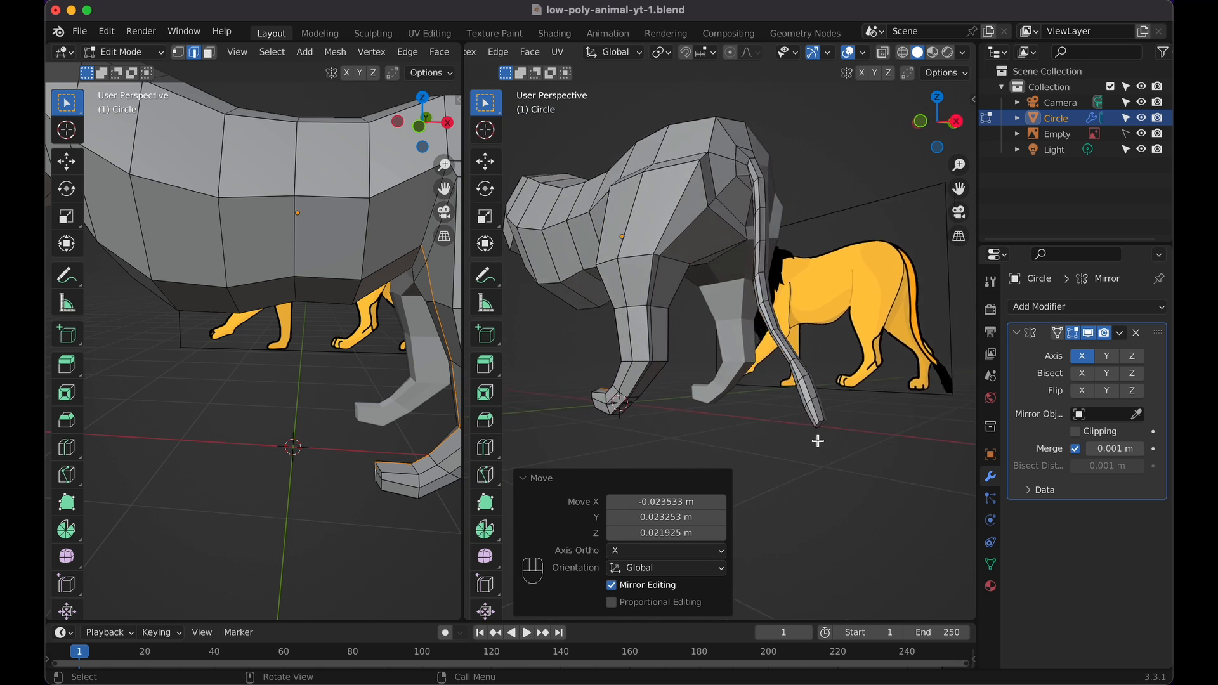
left_click(657, 239)
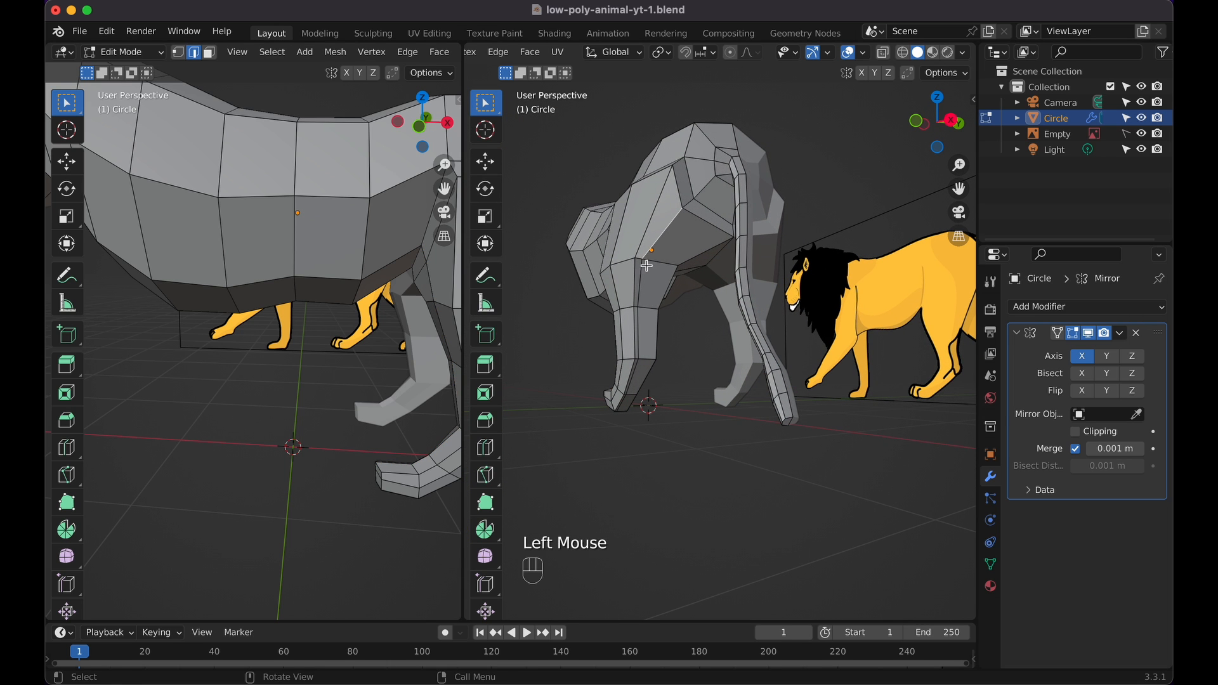
left_click(639, 277, "shift")
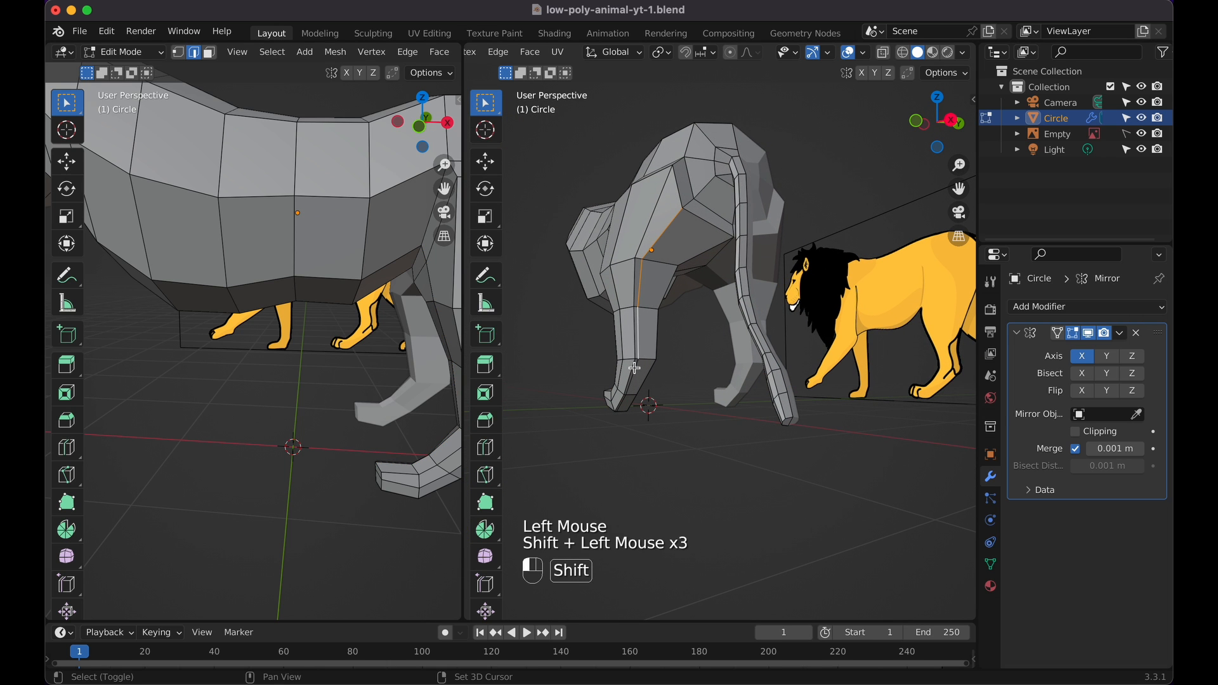
scroll(623, 400, "left", 10)
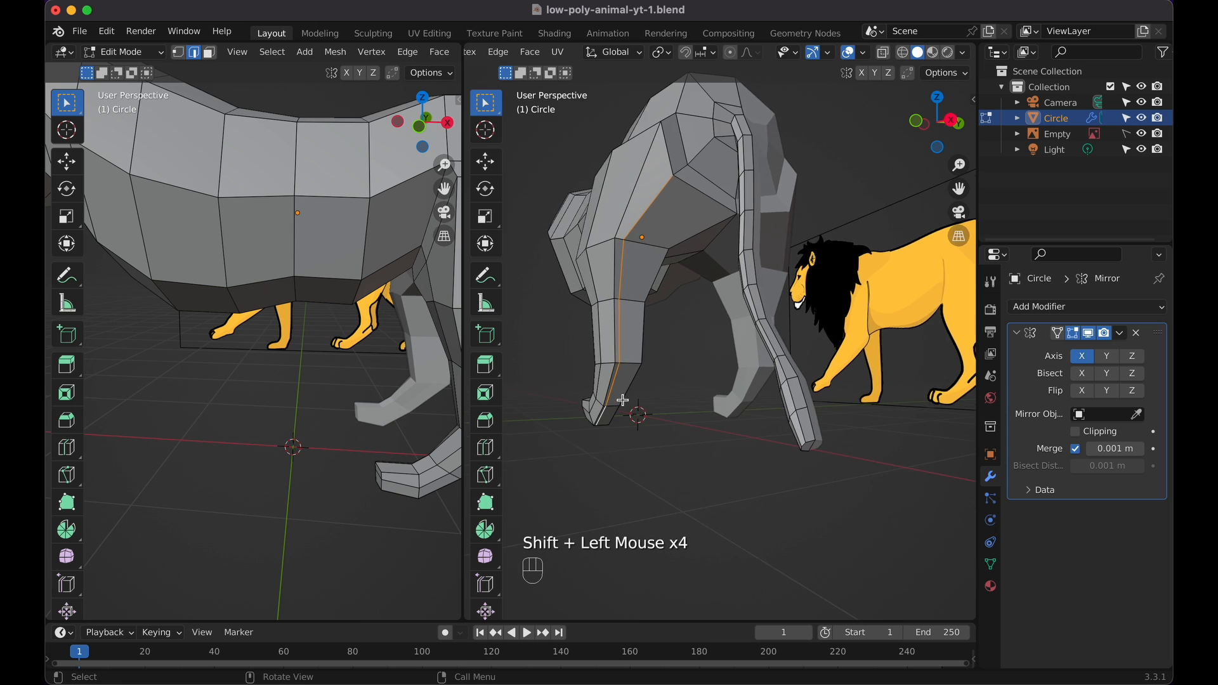
scroll(623, 400, "down", 3)
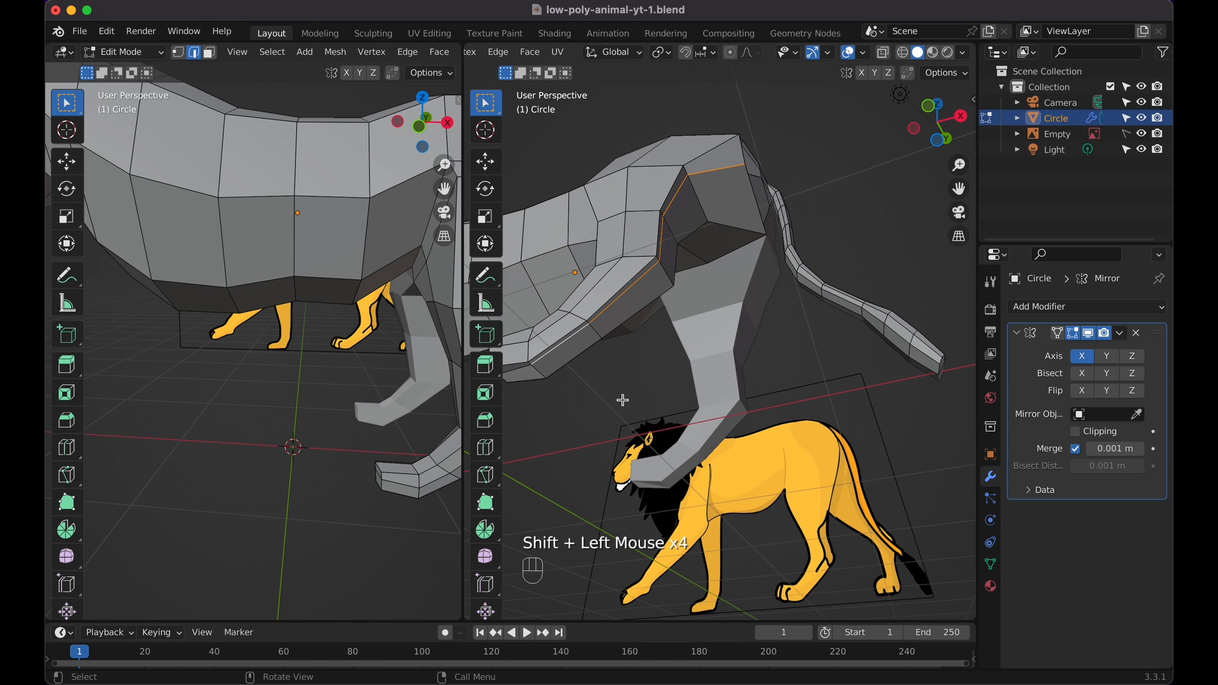
left_click(526, 371, "shift")
scroll(615, 335, "up", 3)
scroll(615, 335, "up", 5)
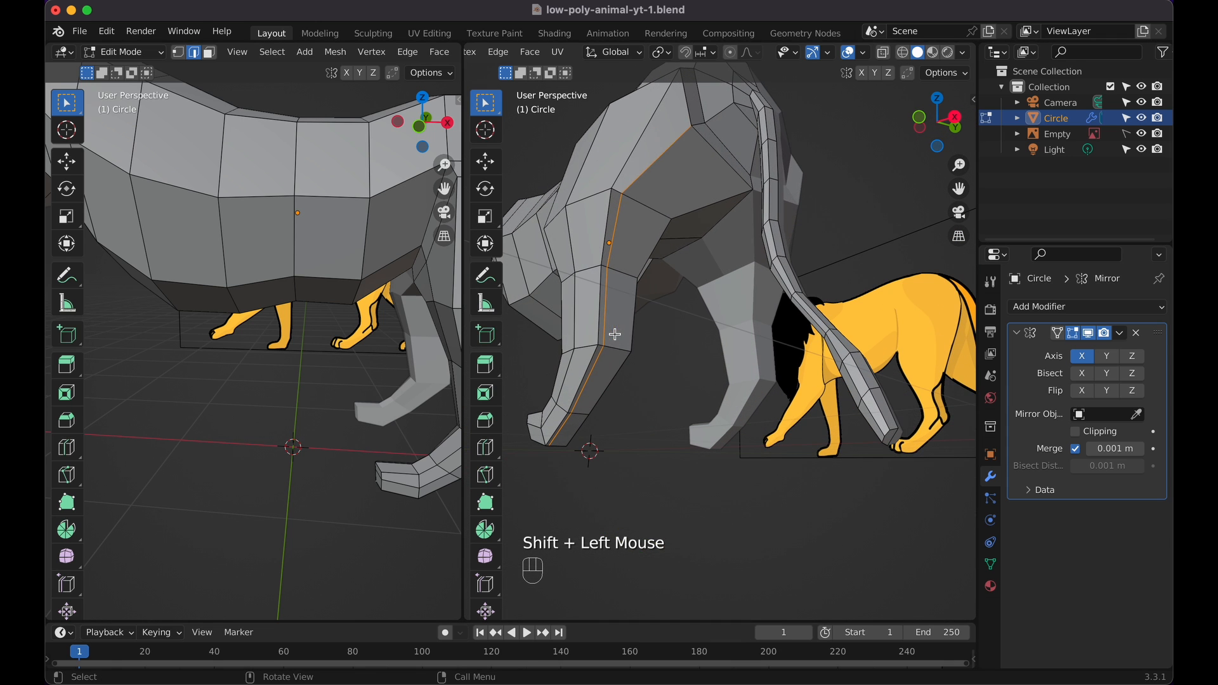
key("g")
key("g")
left_click(621, 338)
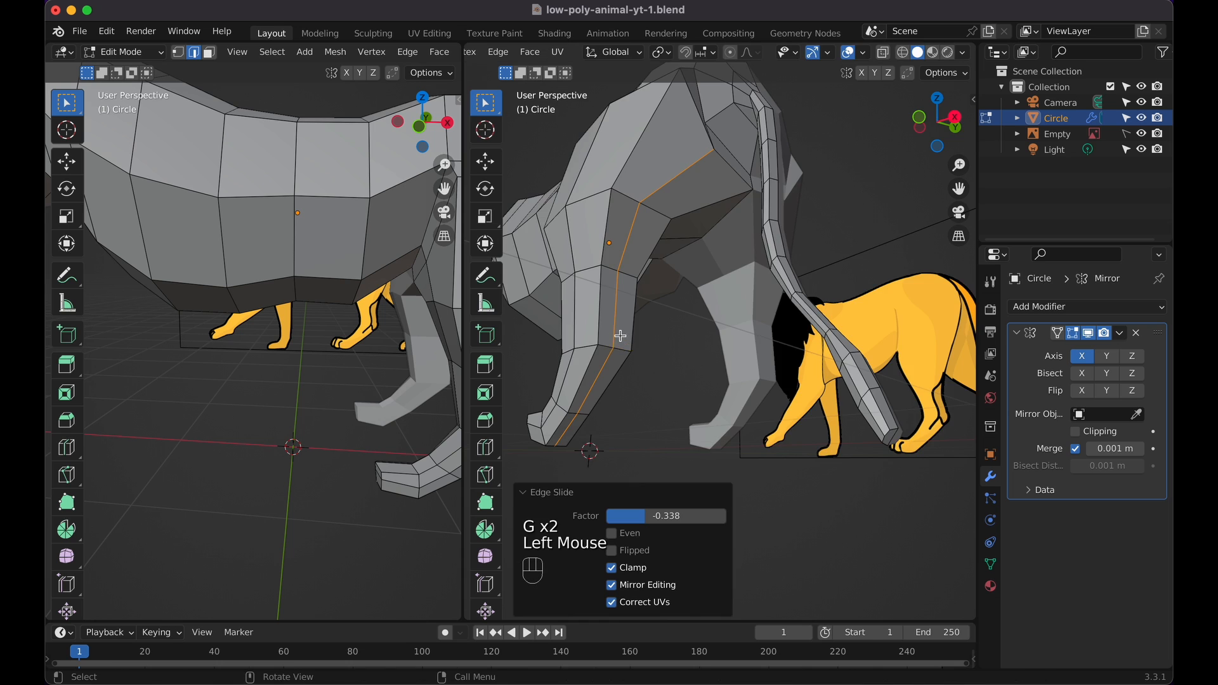
Move the hind leg's selected back edges about 0.029 m along the X axis
scroll(621, 336, "down", 5)
key("g")
key("x")
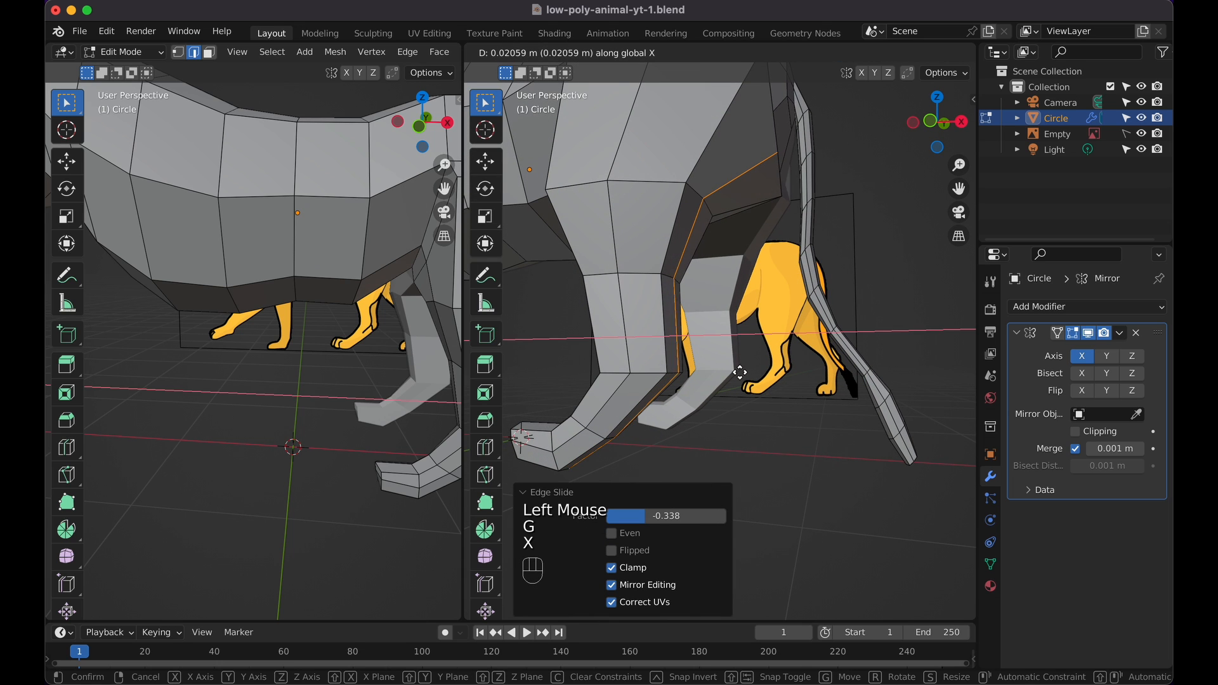
left_click(741, 373)
scroll(741, 372, "down", 10)
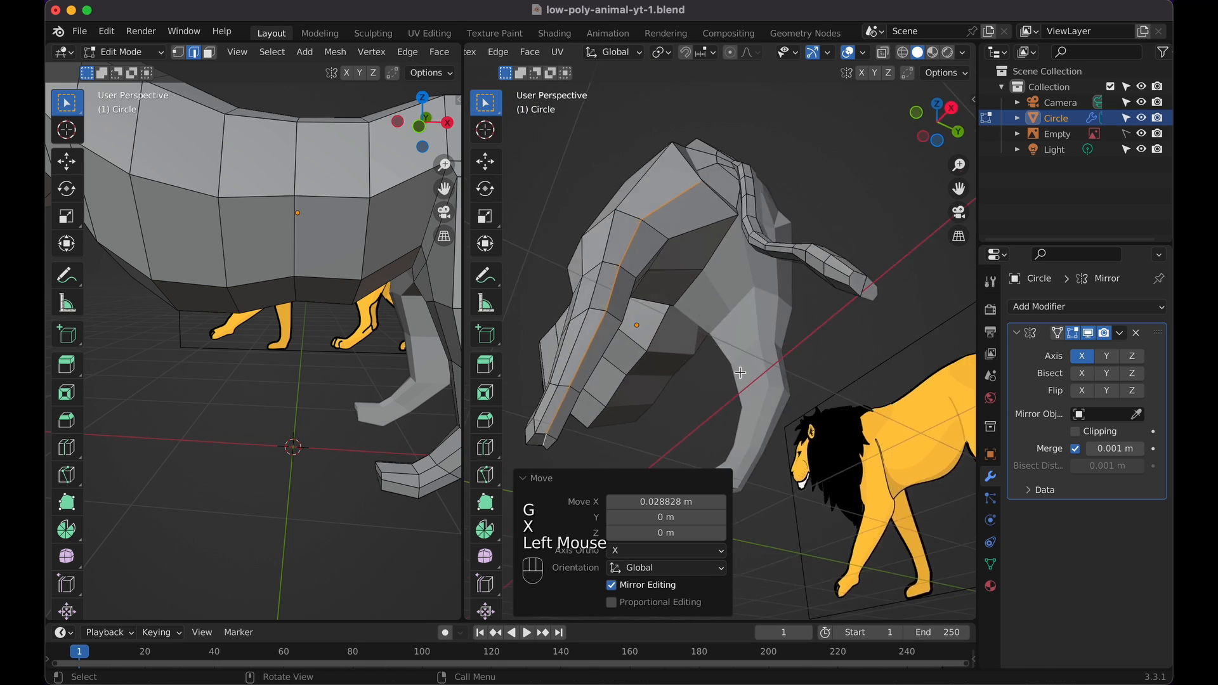
scroll(740, 373, "left", 10)
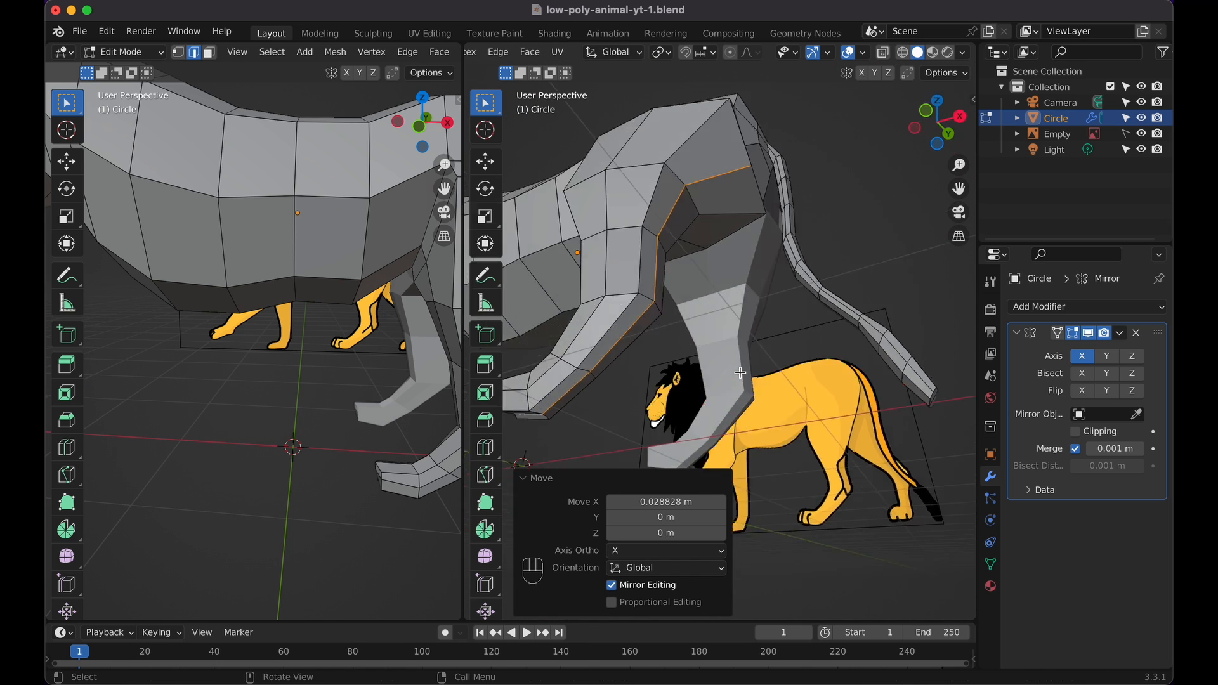
Examine the hind legs and the whole lion body from several angles and in front view against the reference image
scroll(740, 372, "left", 2)
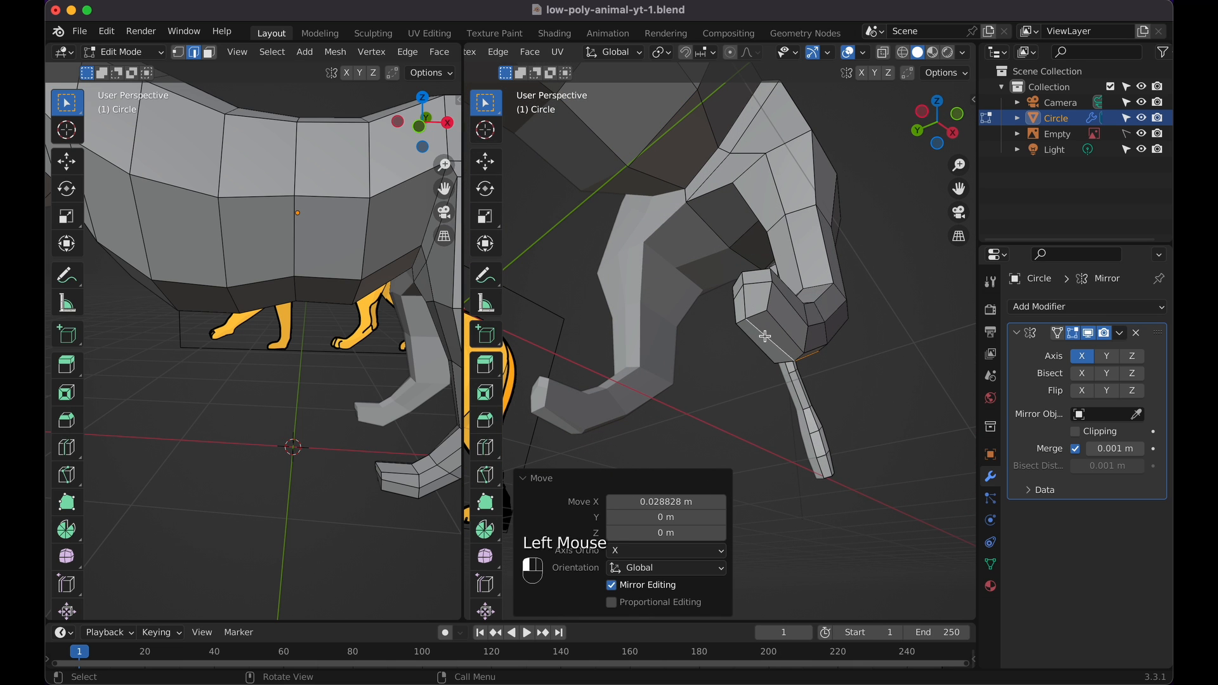
left_click(765, 337)
scroll(765, 336, "down", 4)
scroll(764, 335, "up", 10)
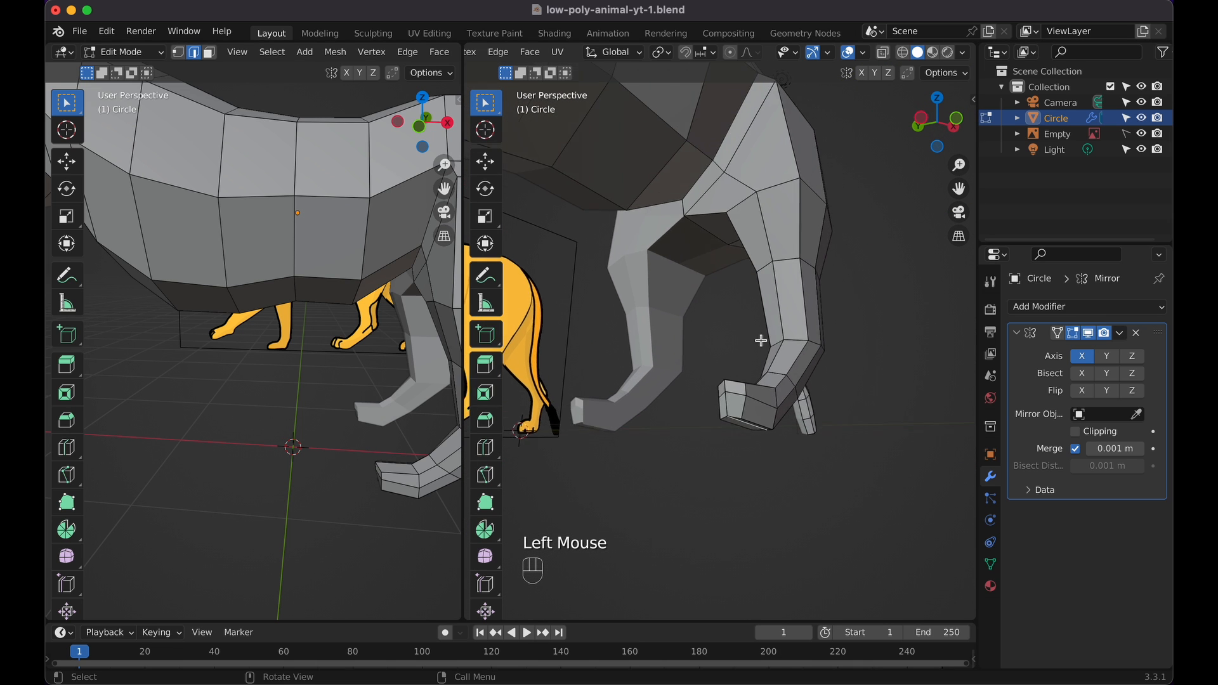
scroll(762, 341, "up", 6)
key("KP_1")
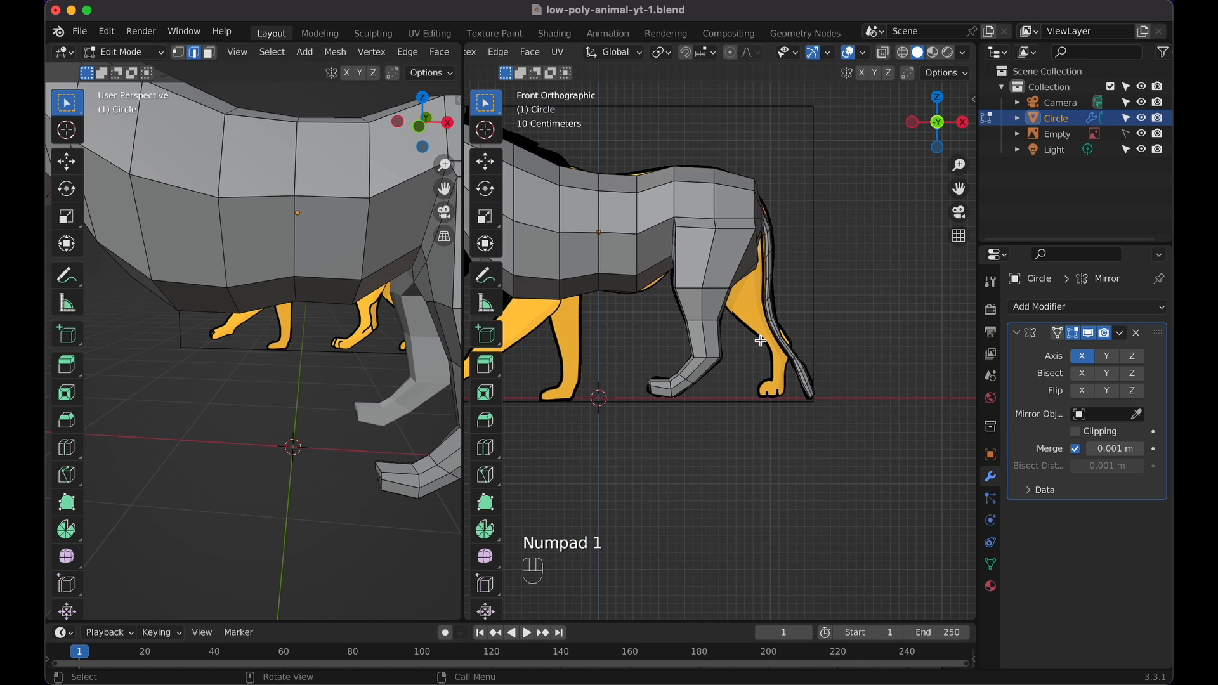
scroll(762, 341, "left", 5, "shift")
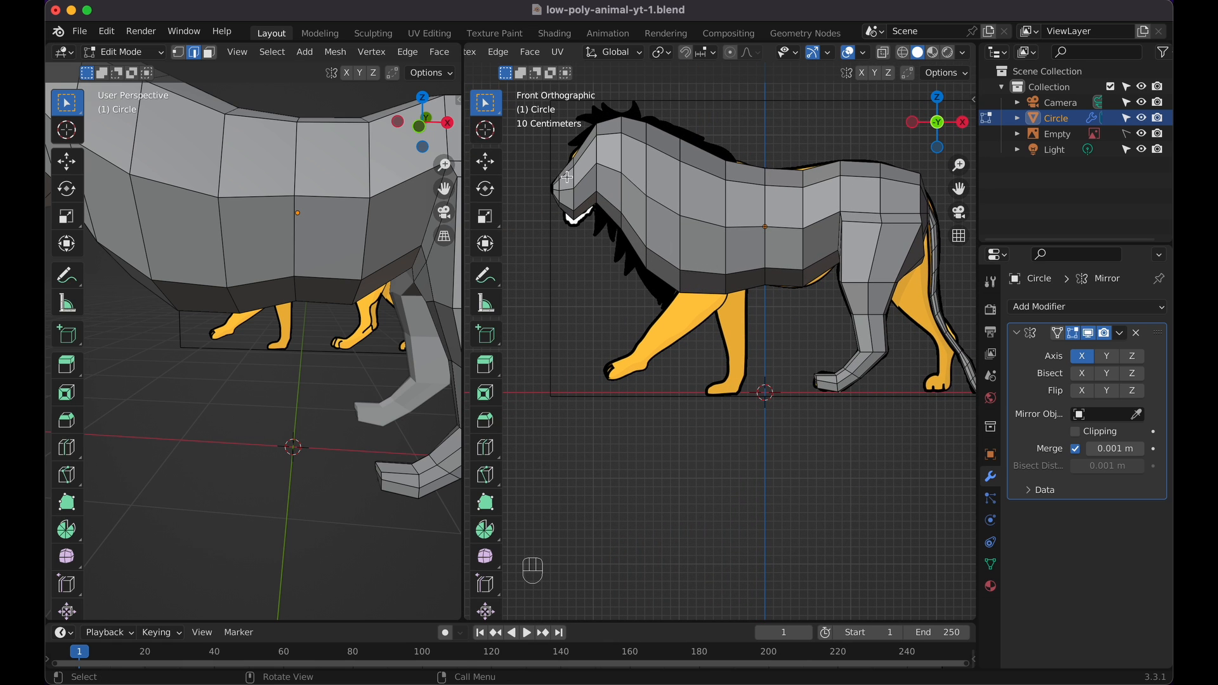
scroll(611, 56, "left", 5)
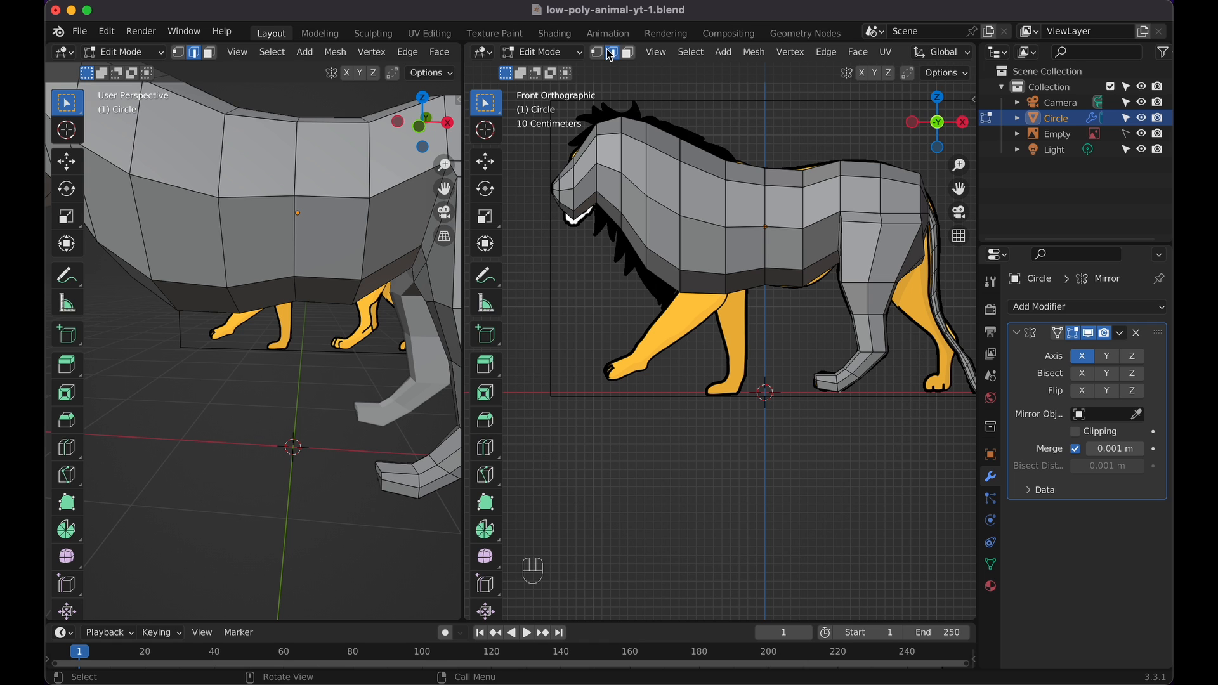
scroll(844, 57, "right", 8)
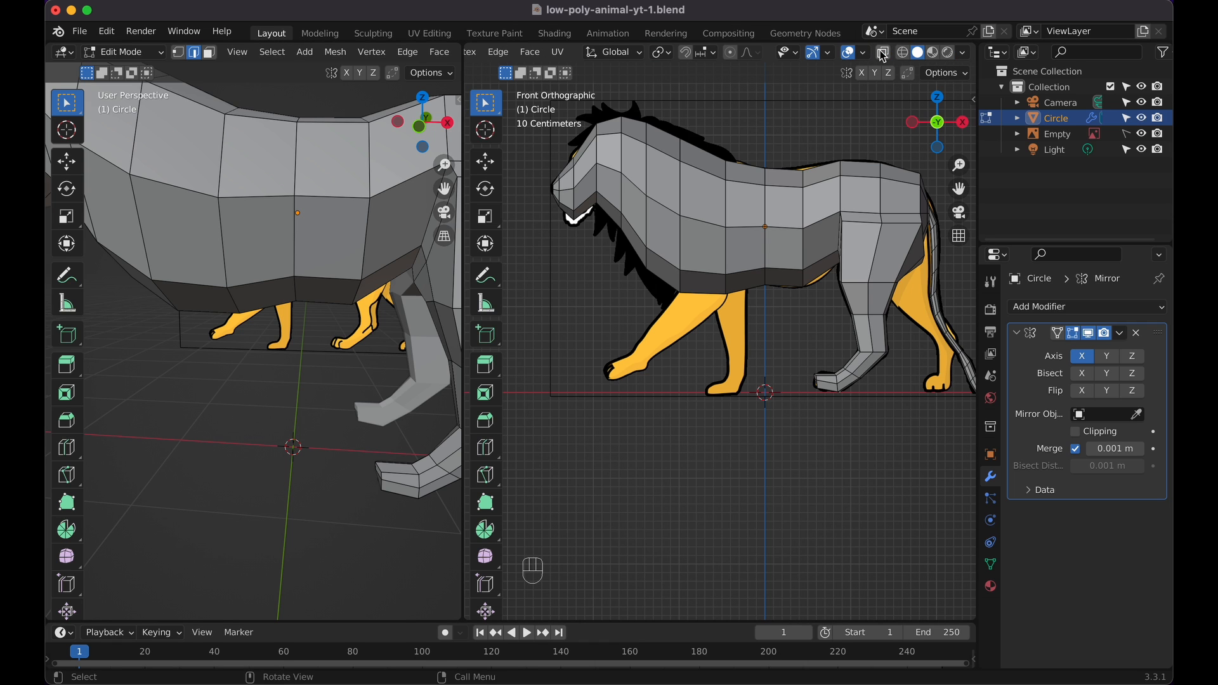
scroll(296, 158, "left", 5)
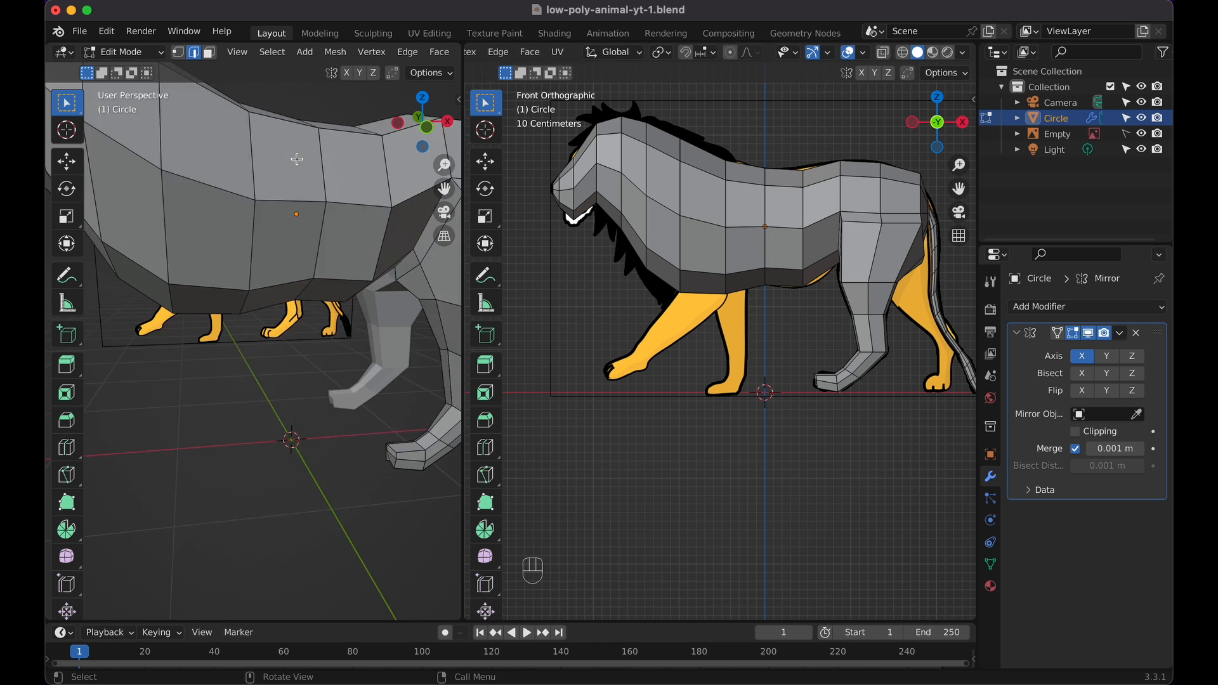
scroll(296, 158, "down", 6)
scroll(296, 158, "left", 2)
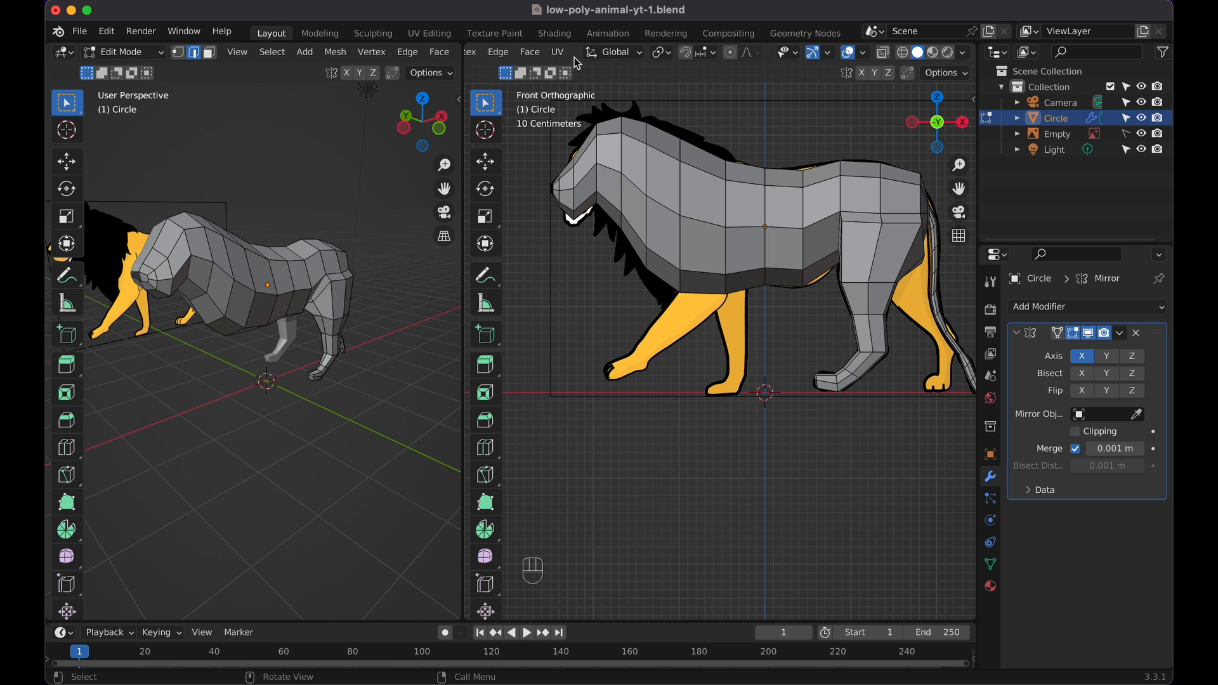
In face select mode, extrude the four lower shoulder faces, where the front leg begins, outward by about 0.175 m
scroll(577, 57, "left", 8)
left_click(629, 54)
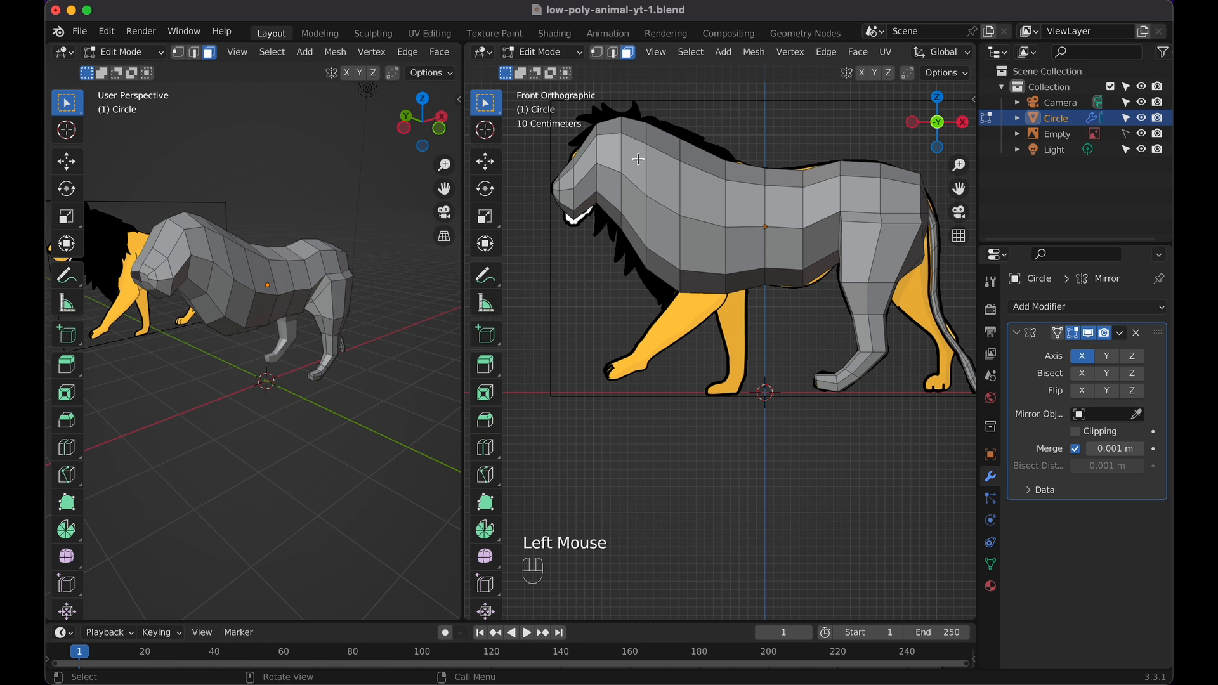
left_click(664, 261)
left_click(664, 222, "shift")
left_click(699, 247, "shift")
left_click(696, 280, "shift")
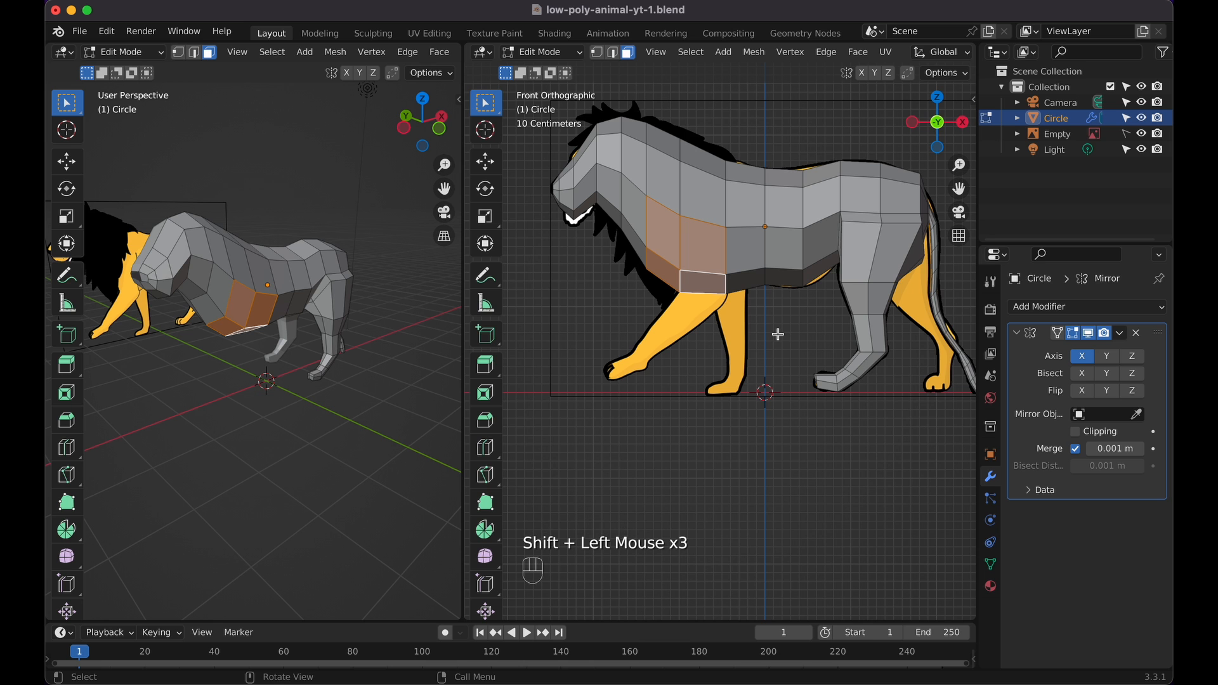
middle_click_drag(778, 334, 788, 334)
key("e")
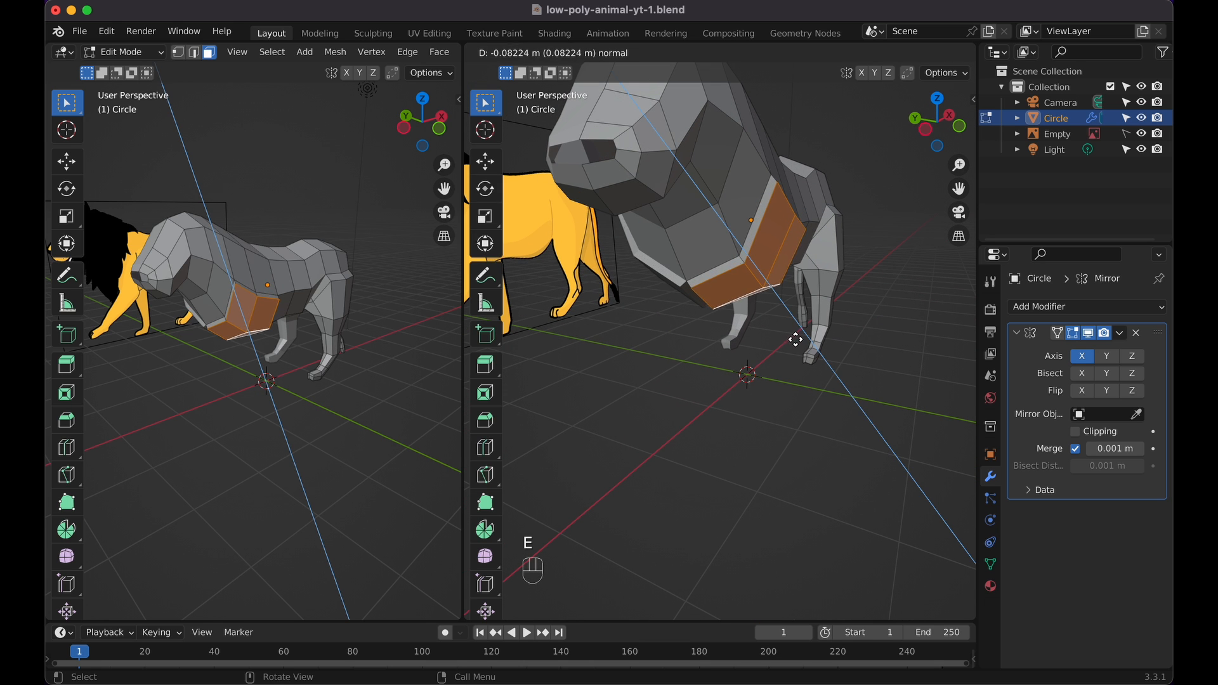
left_click(803, 345)
key("KP_1")
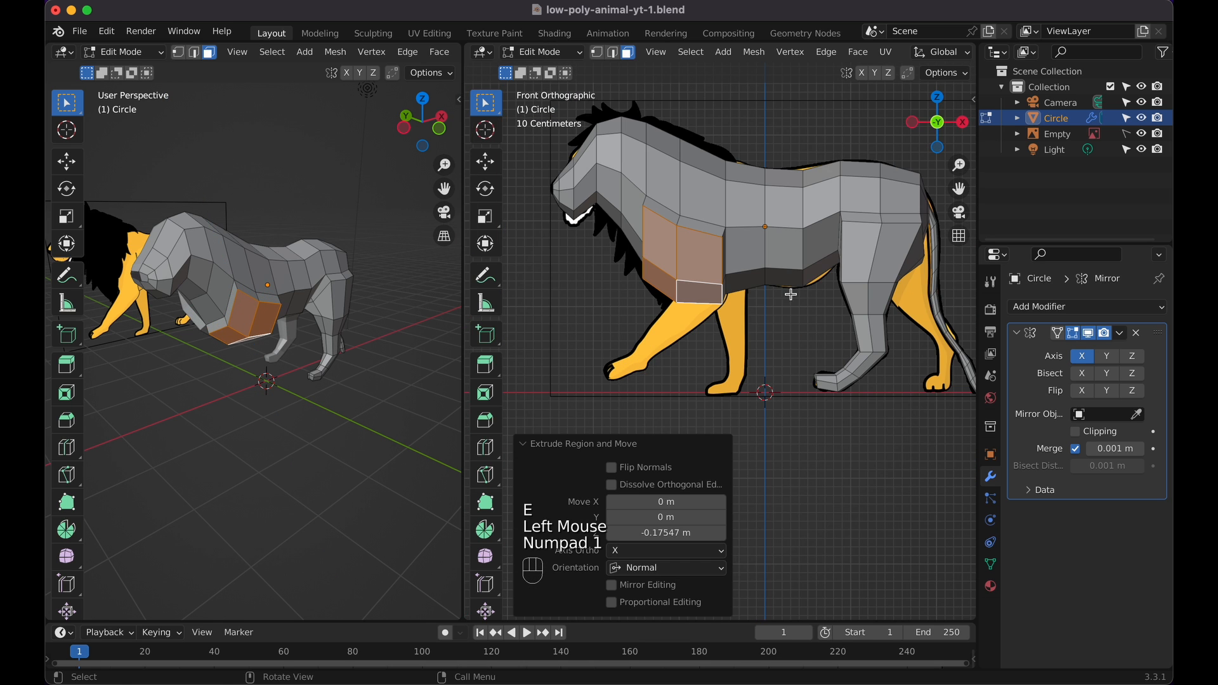
Scale the extruded shoulder faces to 0.885 and, with X-ray on, move them about 0.11 m in X and -0.018 m in Z
key("s")
left_click(795, 286)
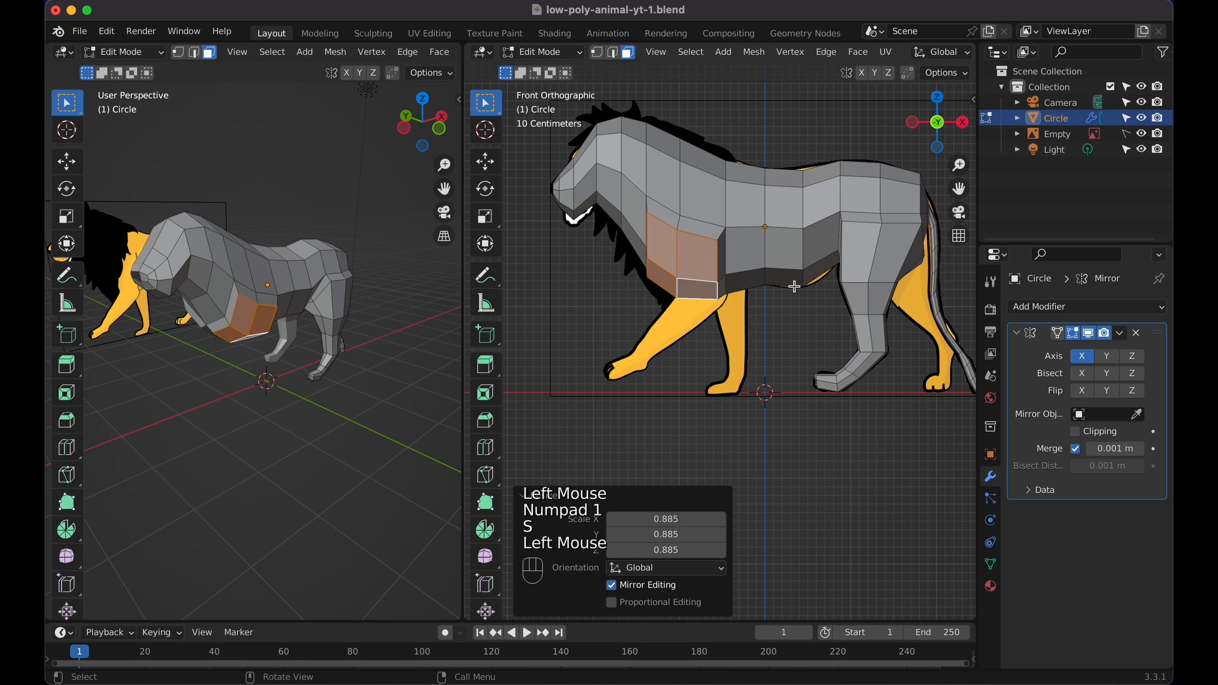
scroll(882, 56, "down", 8)
left_click(886, 54)
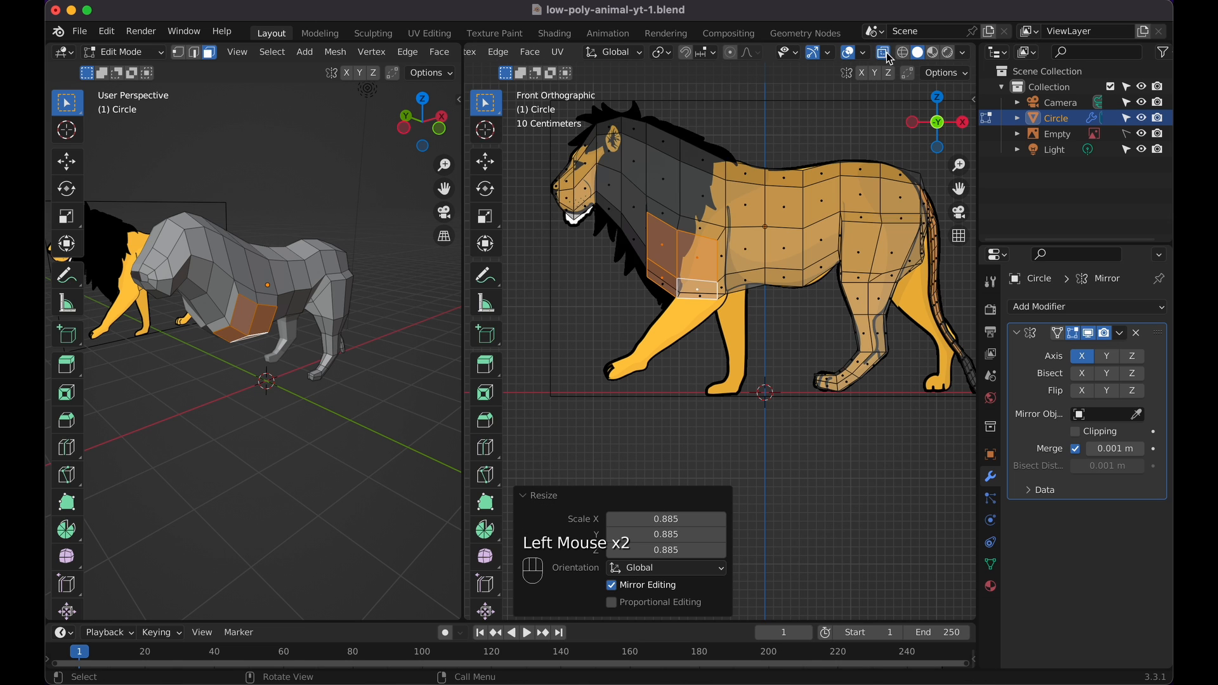
key("g")
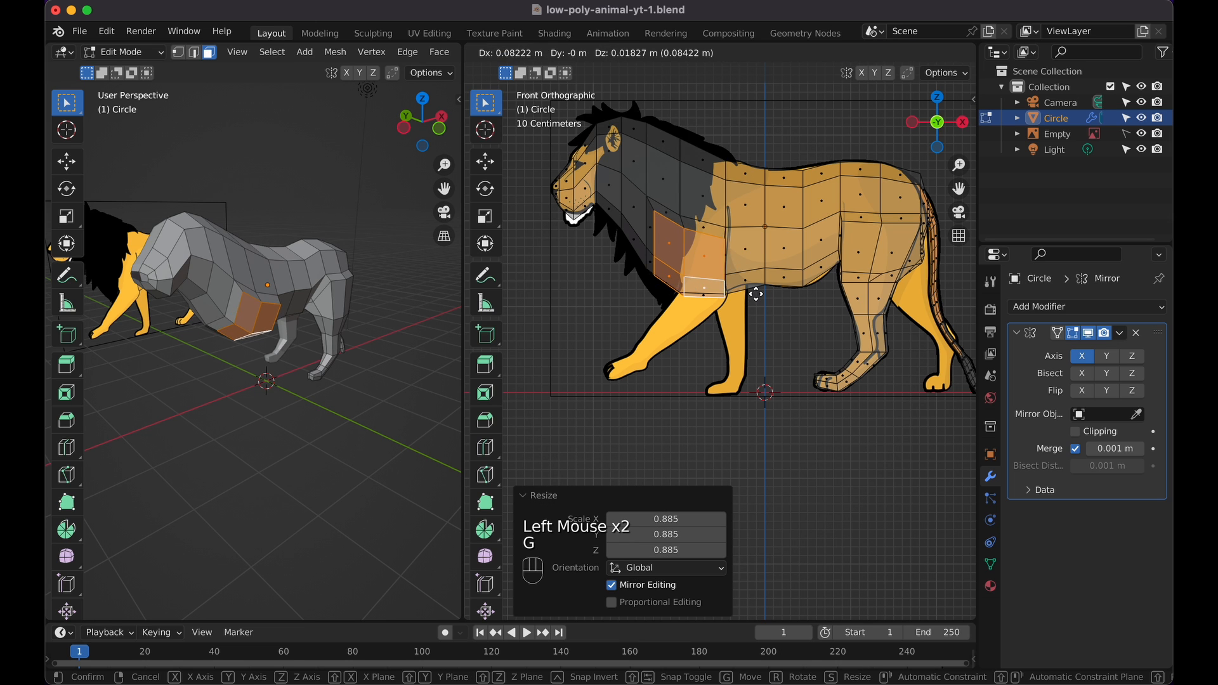
left_click(757, 297)
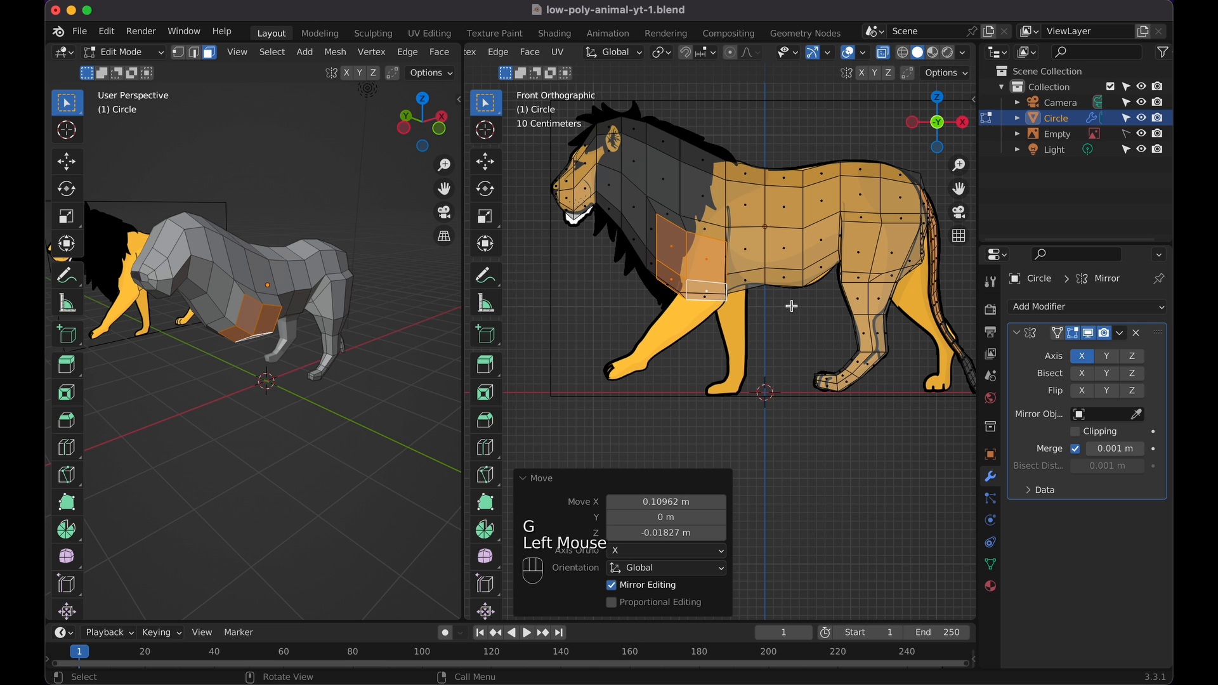
Extrude the shoulder faces about 0.344 m along their normal and scale the new faces to 0.52
key("e")
left_click(781, 323)
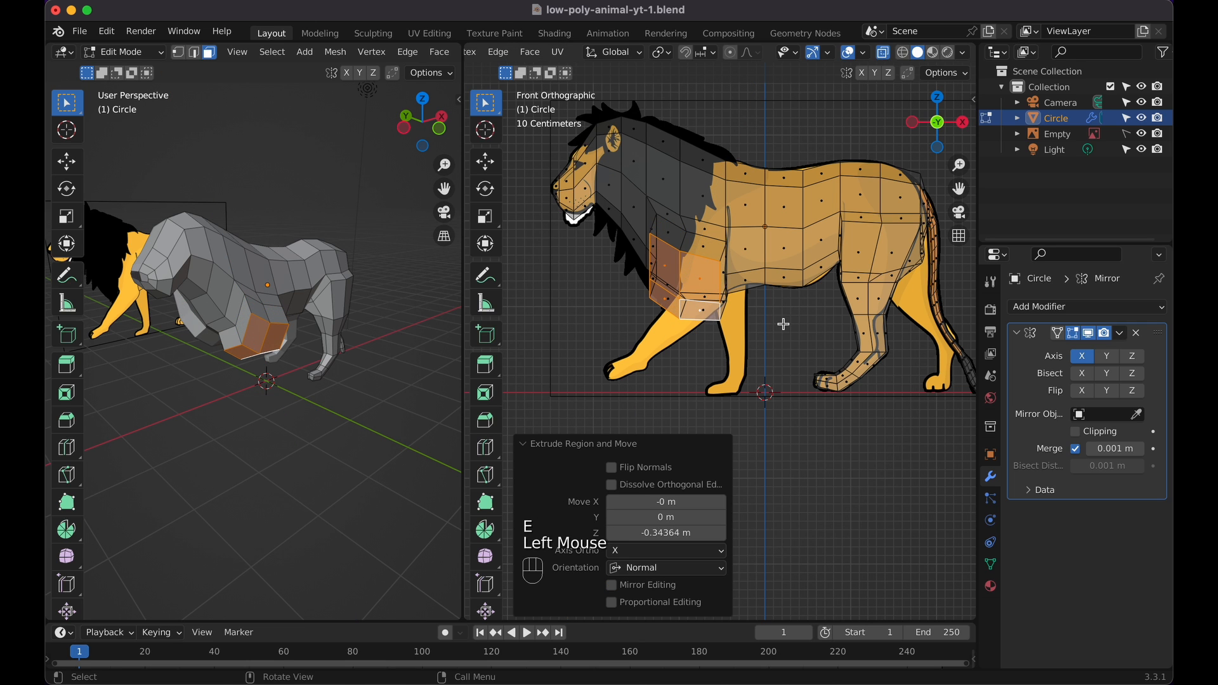
key("s")
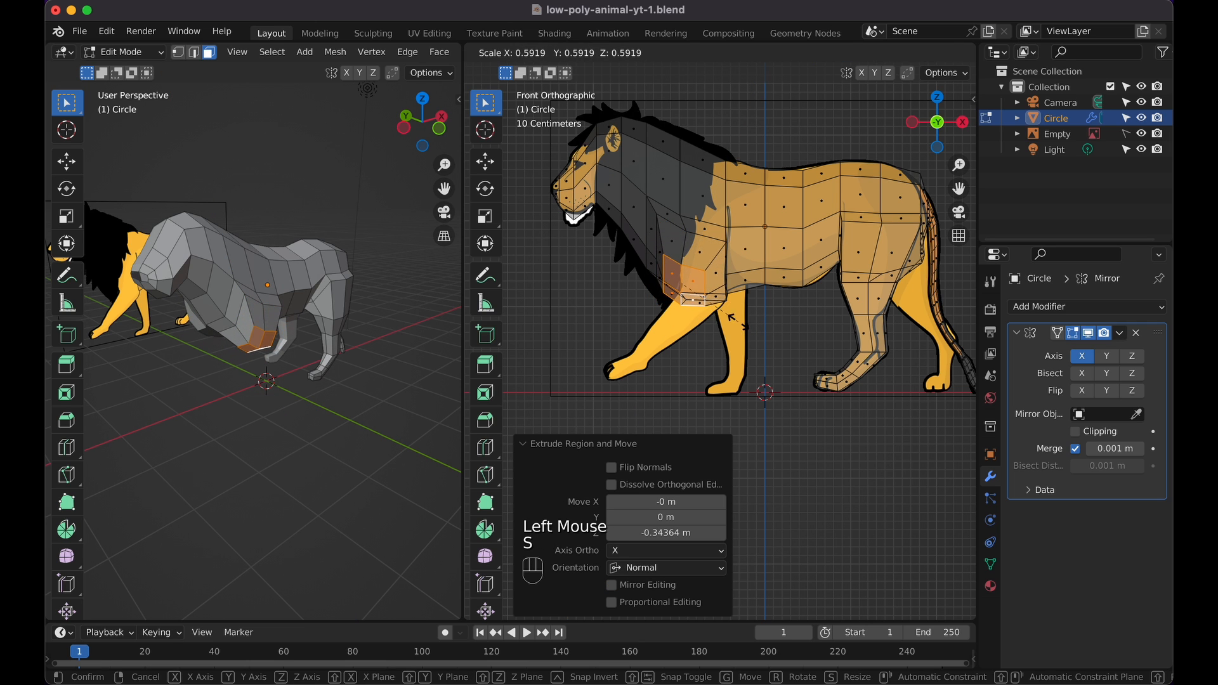
left_click(729, 322)
Flatten the selected faces to scale 0 along Z and move them about 0.073 m in X and -0.192 m in Z
key("s")
key("z")
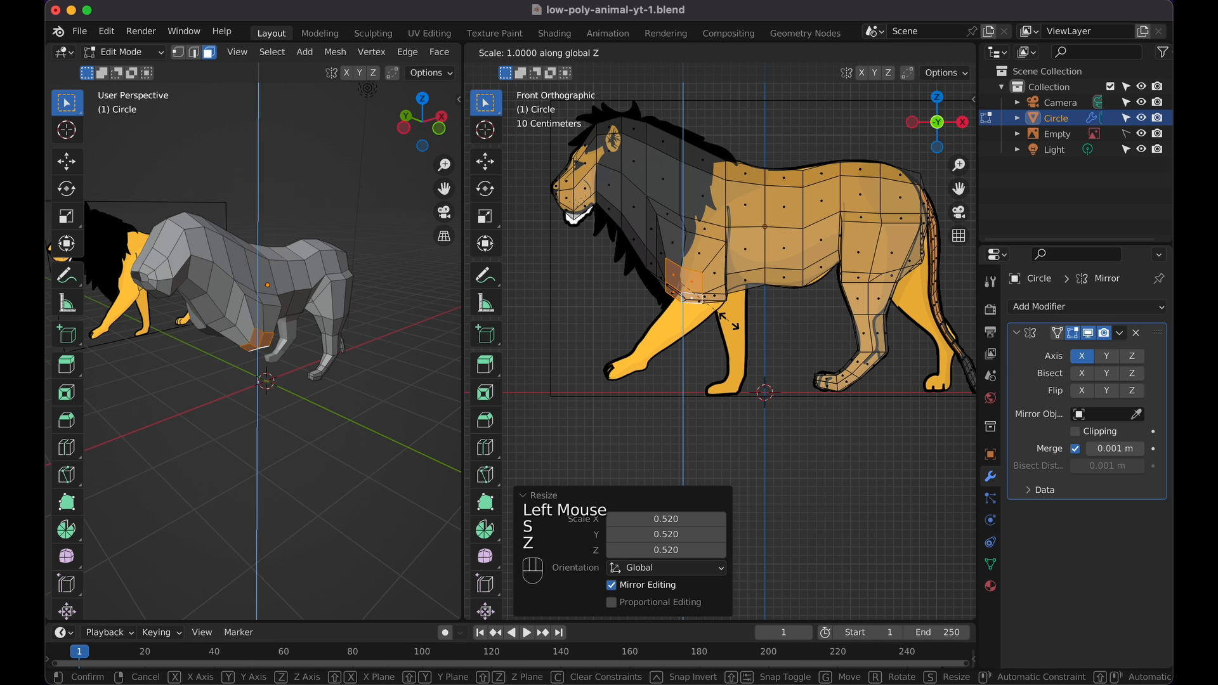
key("KP_0")
left_click(728, 322)
key("g")
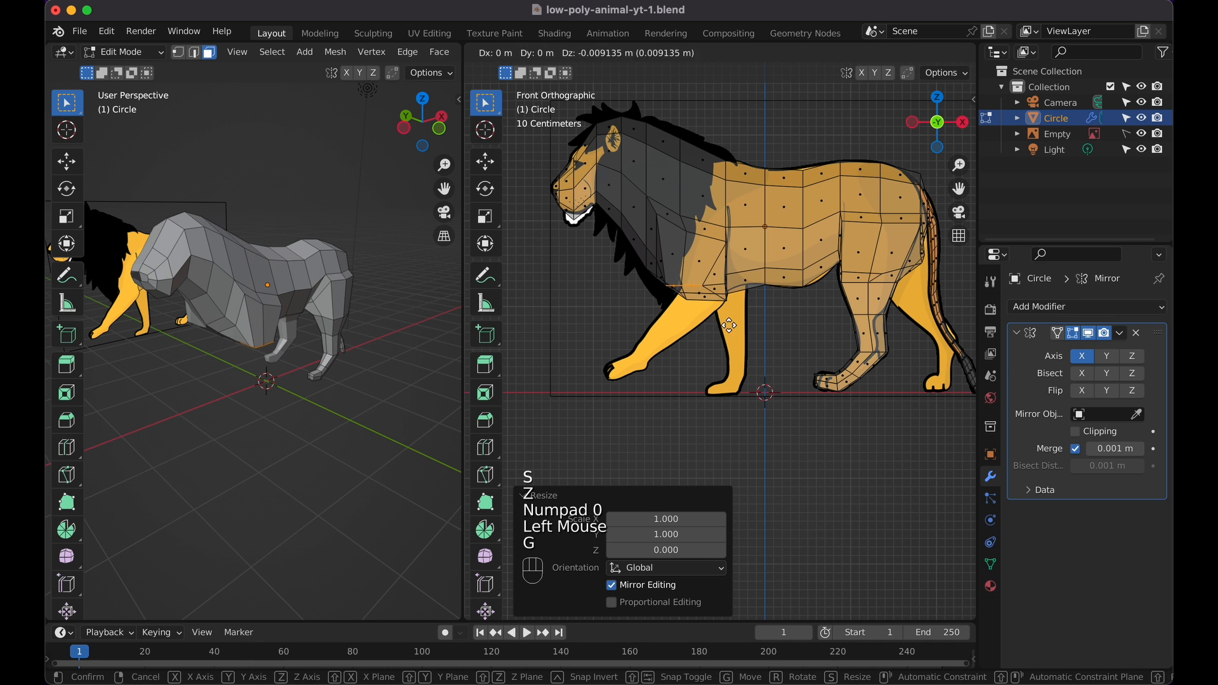
left_click(737, 338)
Extrude the flattened faces straight down about 0.594 m to form the upper part of the front leg
mouse_move(225, 314)
middle_mouse_down()
mouse_move(320, 298)
mouse_move(231, 308)
middle_mouse_up()
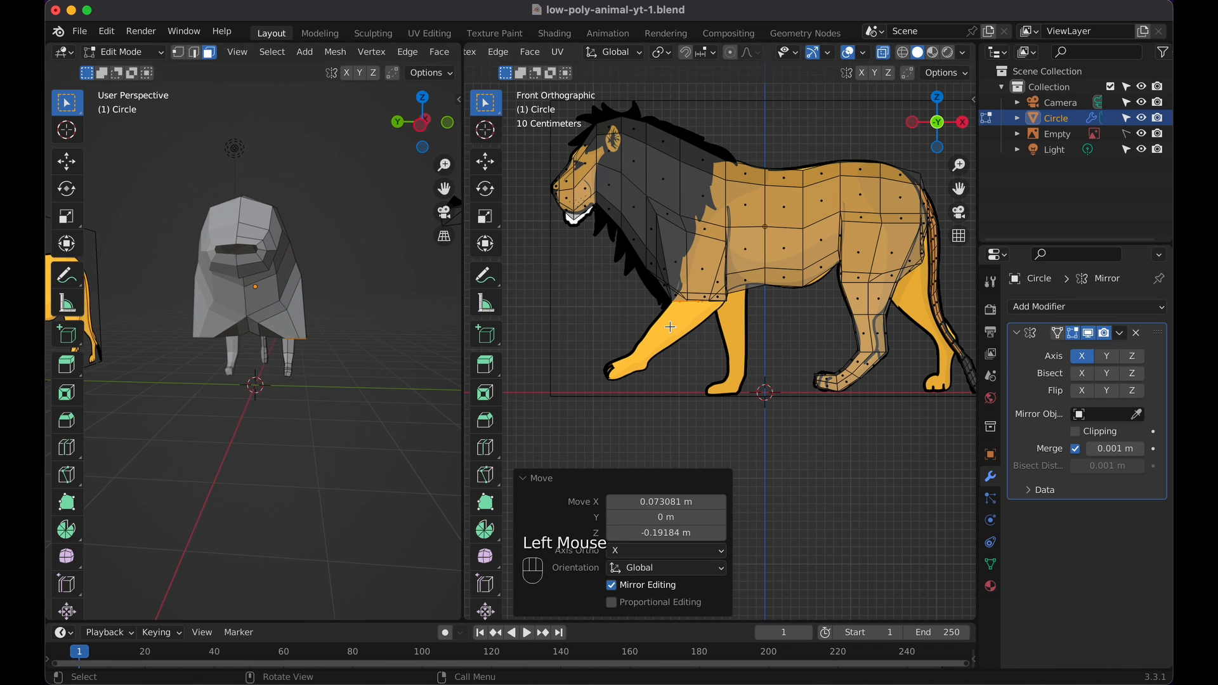
middle_click_drag(670, 327, 683, 329)
key("KP_1")
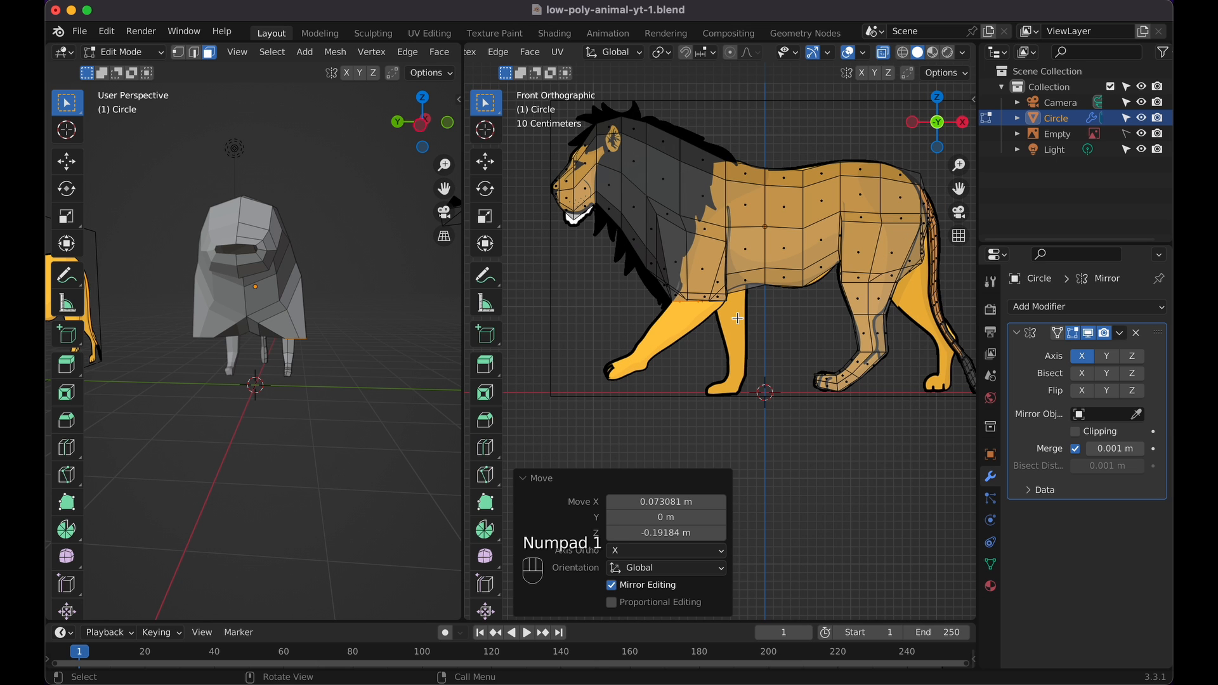
key("e")
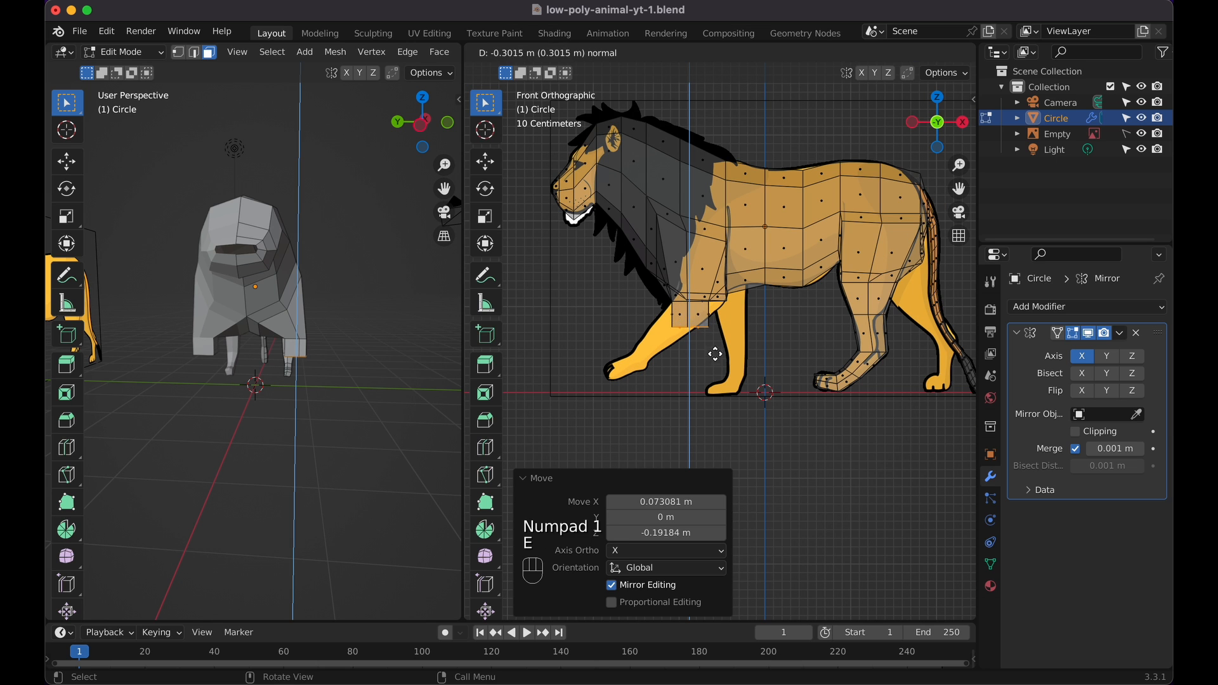
left_click(710, 377)
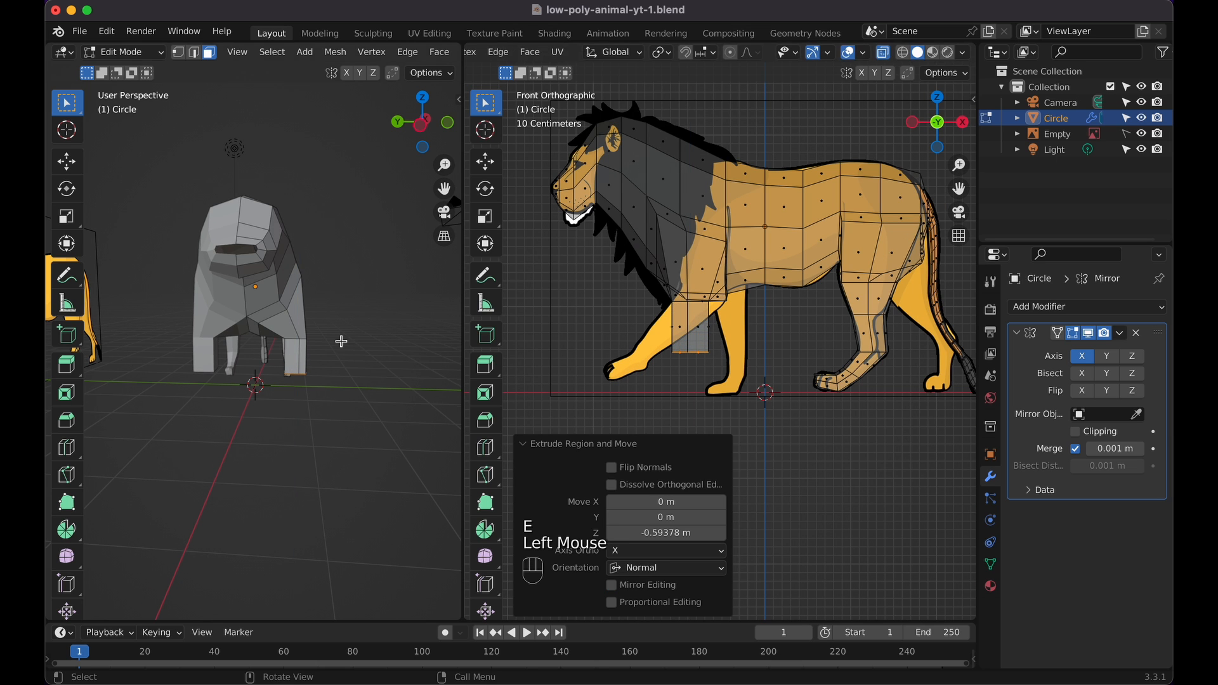
Extrude the front leg's end down about 0.256 m and again about 0.219 m, scaling the bottom faces to 0.795
scroll(342, 342, "right", 8)
scroll(733, 262, "right", 2)
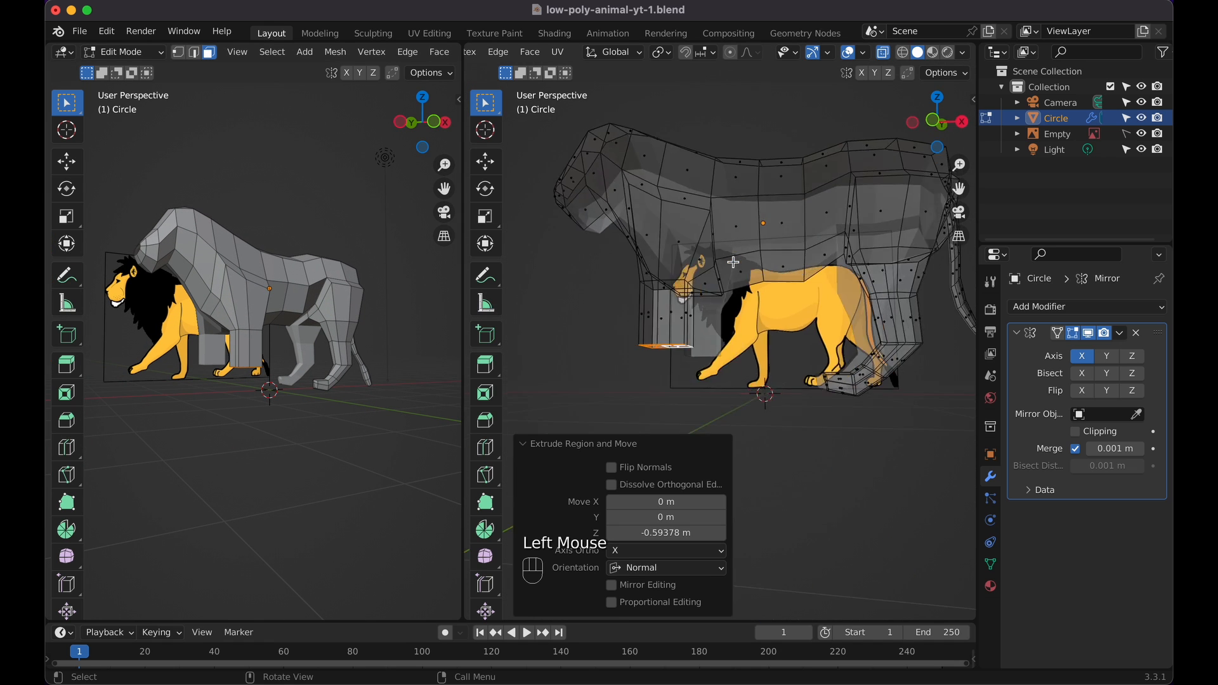
scroll(733, 262, "right", 10)
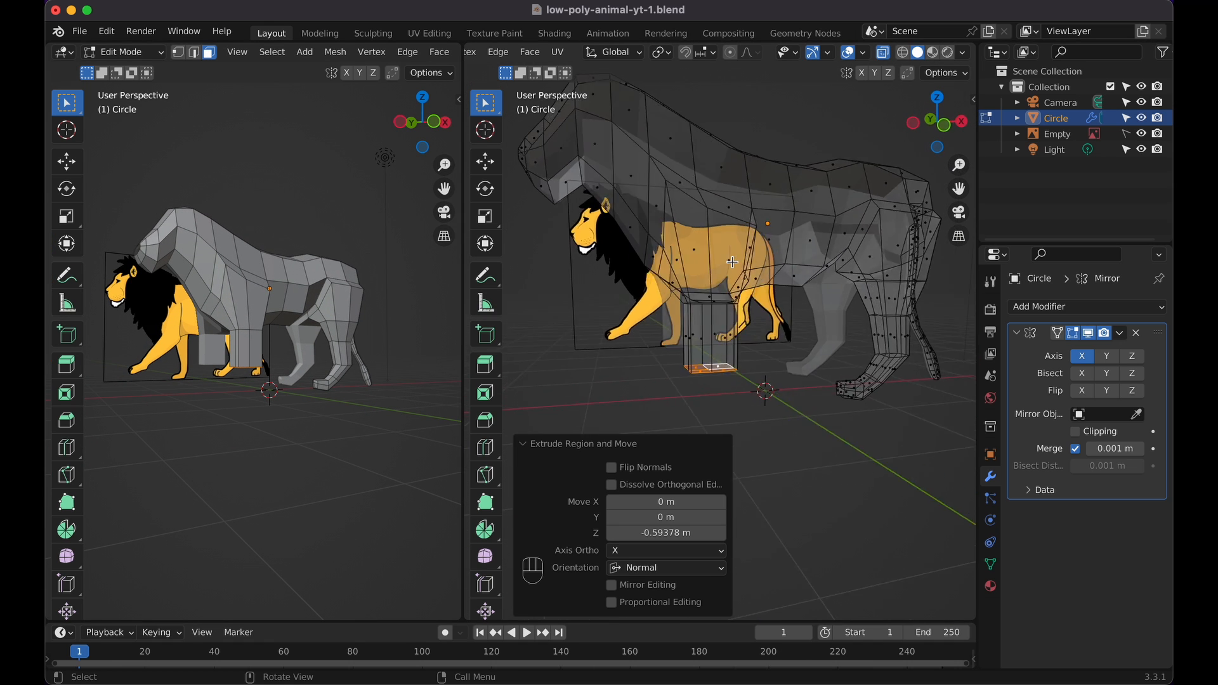
key("KP_1")
scroll(342, 345, "right", 5)
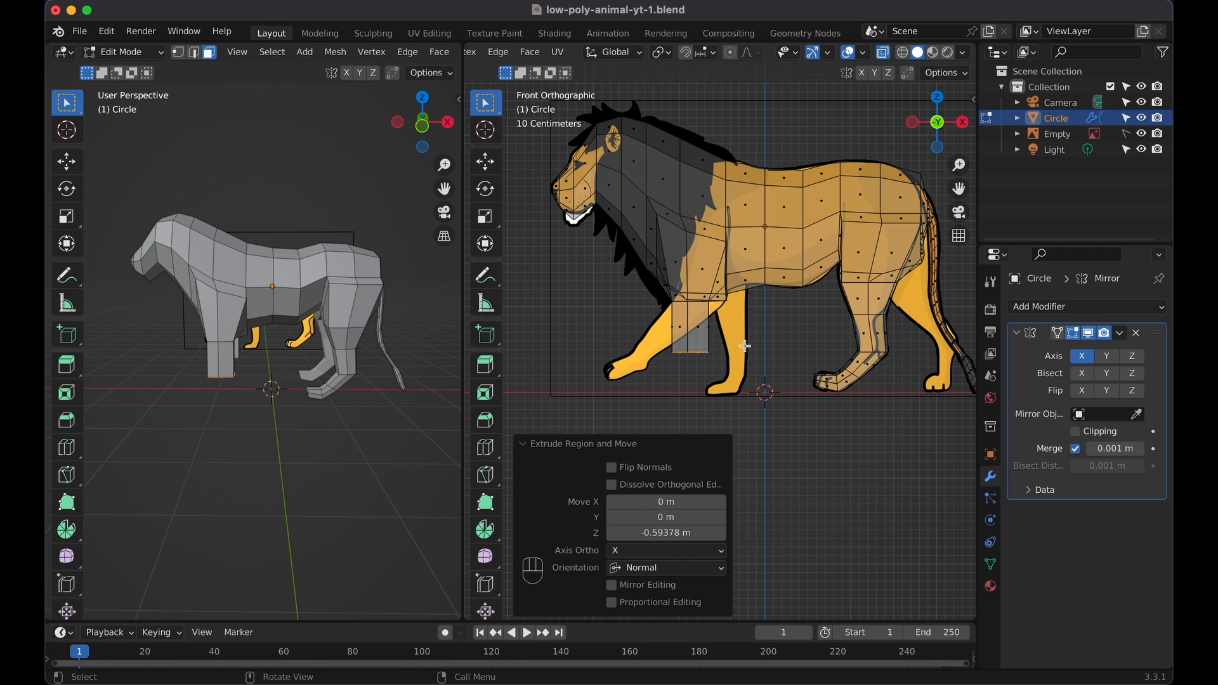
key("e")
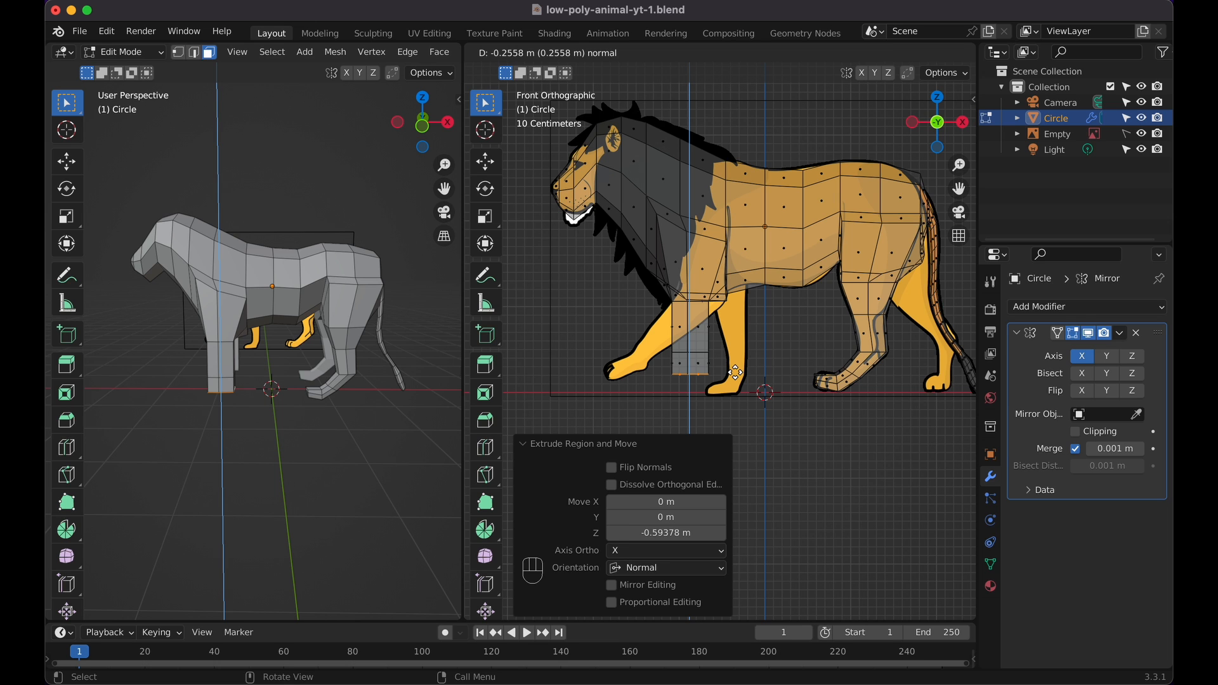
left_click(736, 373)
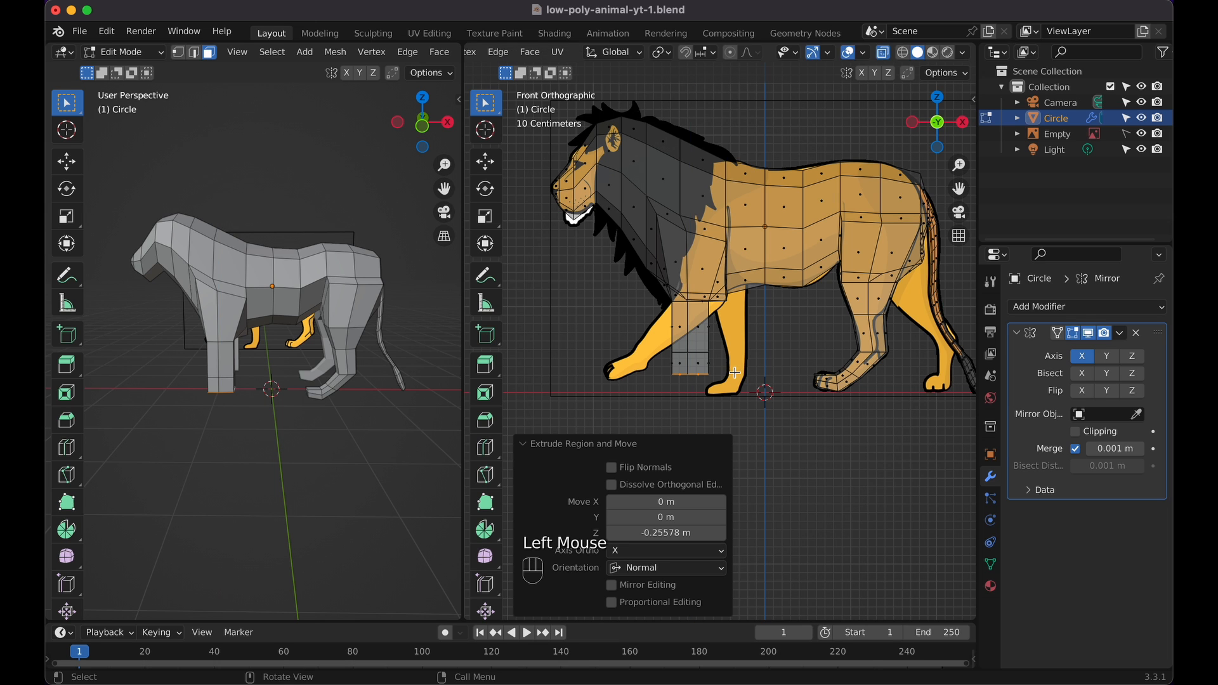
key("e")
left_click(736, 392)
key("s")
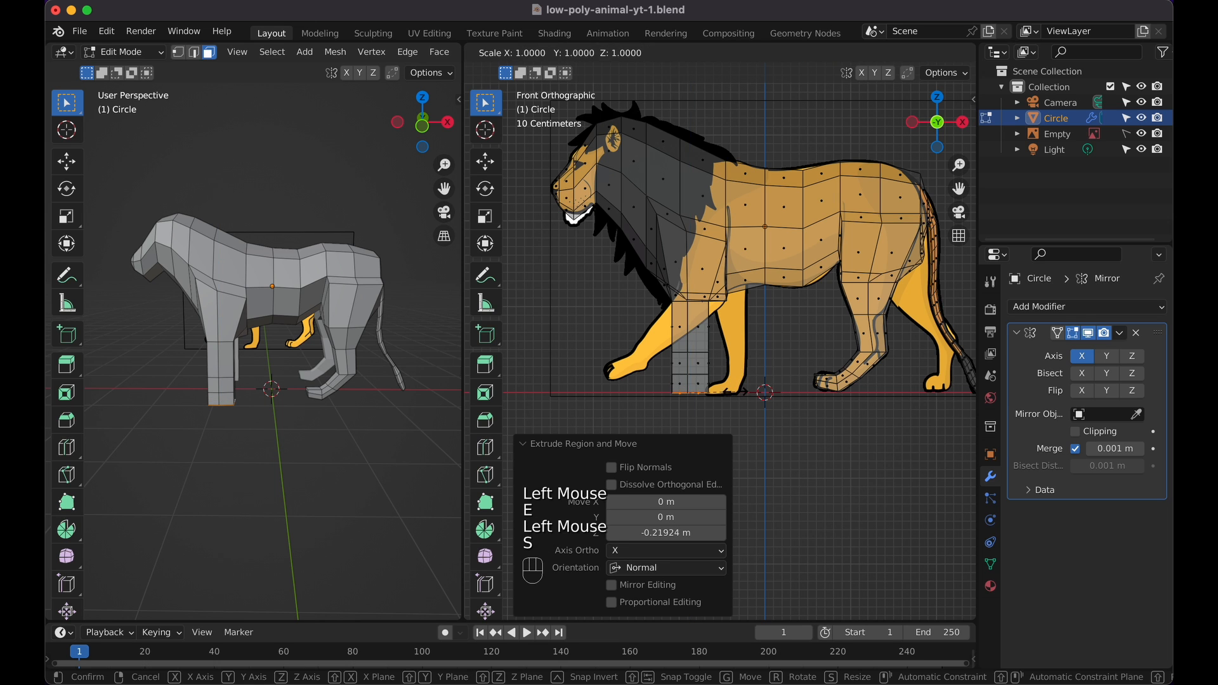
left_click(726, 392)
left_click(708, 361, "alt")
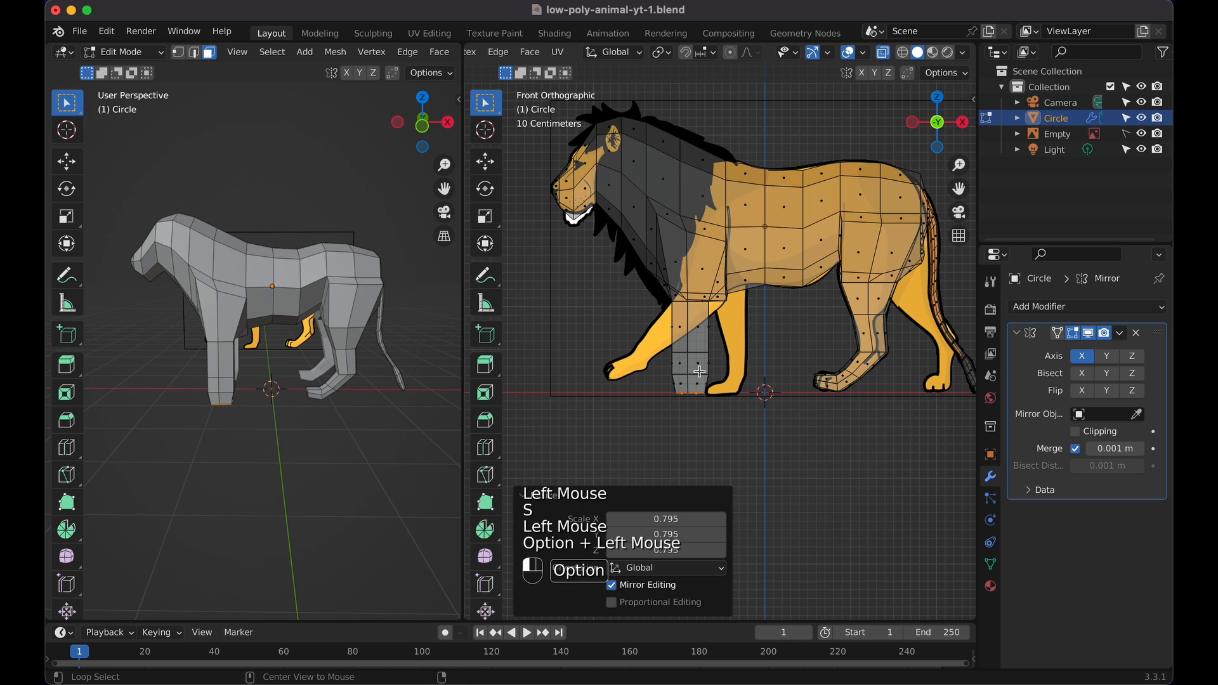
left_click(707, 373)
left_click(677, 391)
left_click_drag(664, 380, 718, 411)
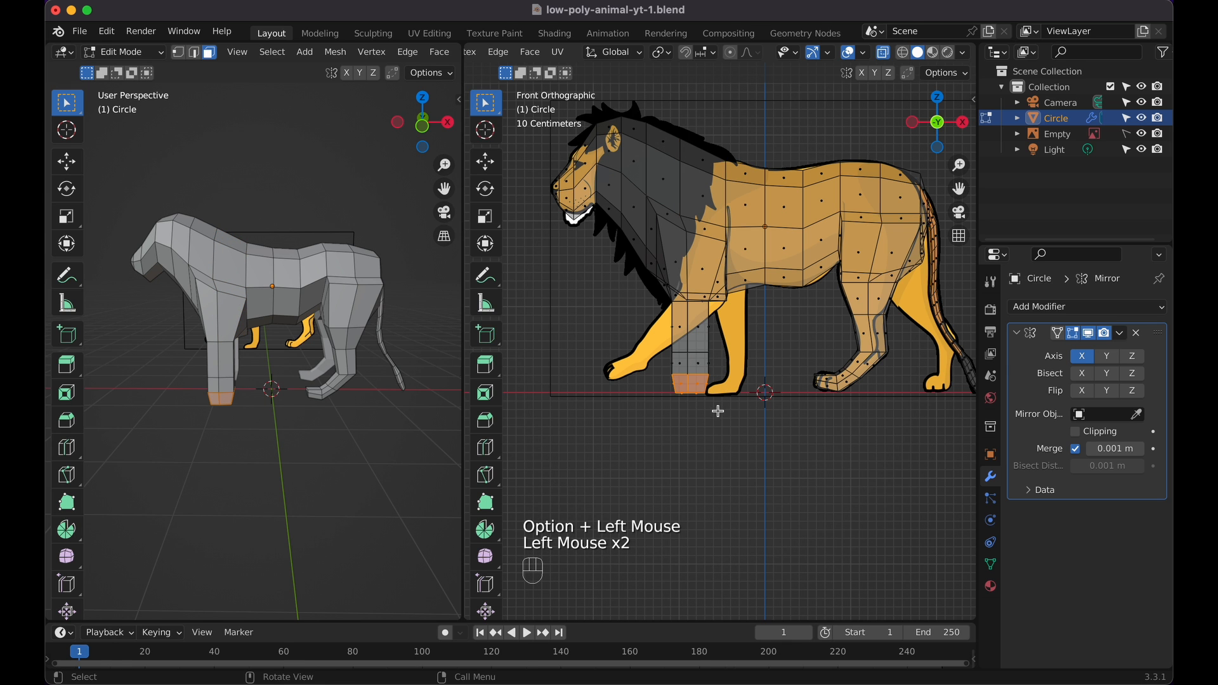
middle_click_drag(718, 411, 728, 344)
left_click(678, 333, "shift")
left_click(694, 341, "shift")
key("KP_1")
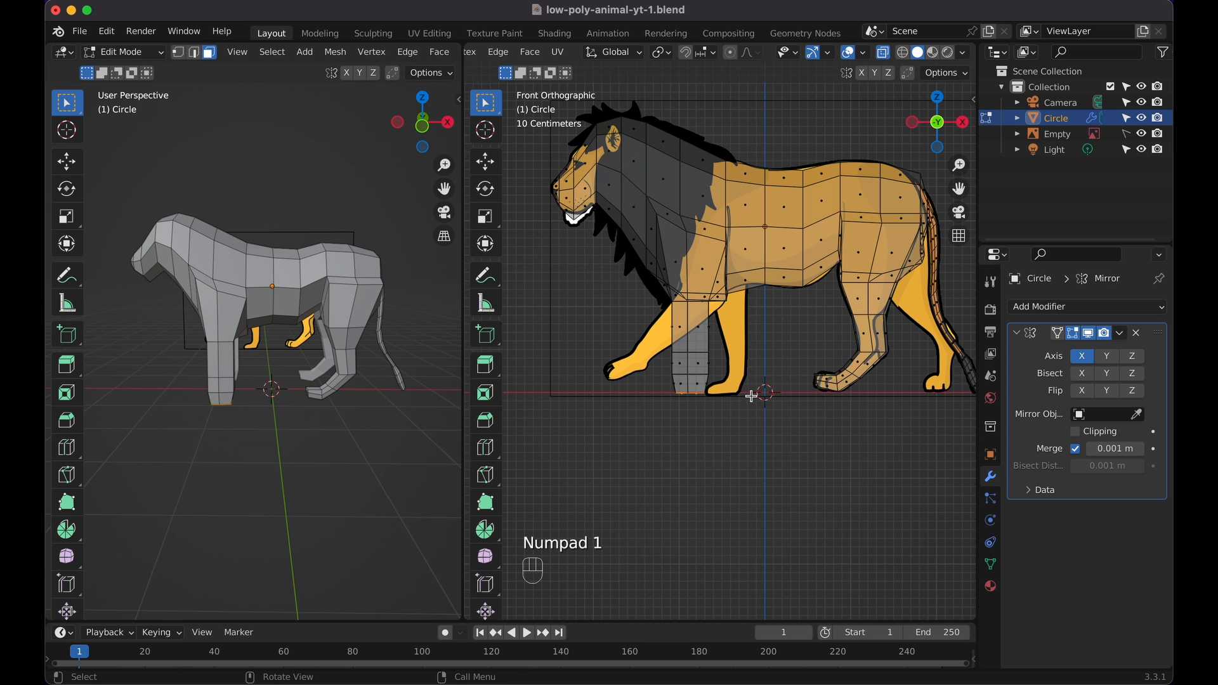
Extrude the leg end's front faces about 0.252 m forward for the paw and move them about -0.009 m in X and 0.073 m in Z
middle_click_drag(708, 406, 729, 418)
left_click(726, 412, "shift")
key("KP_1")
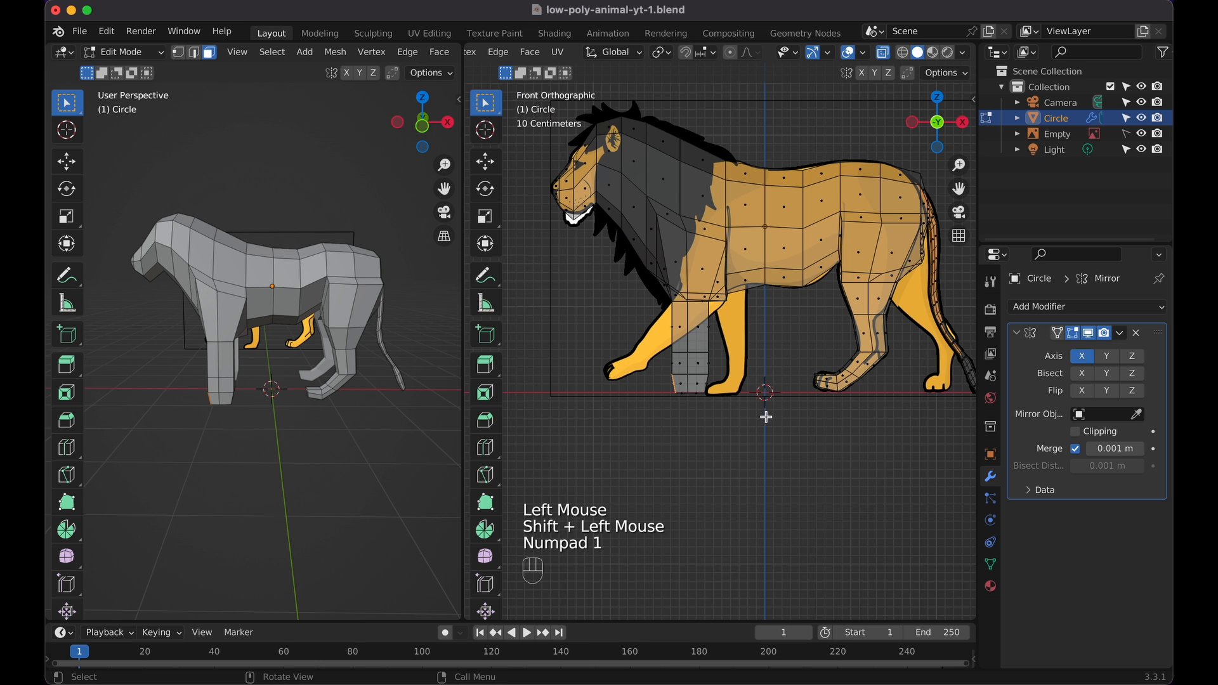
key("e")
left_click(707, 427)
key("g")
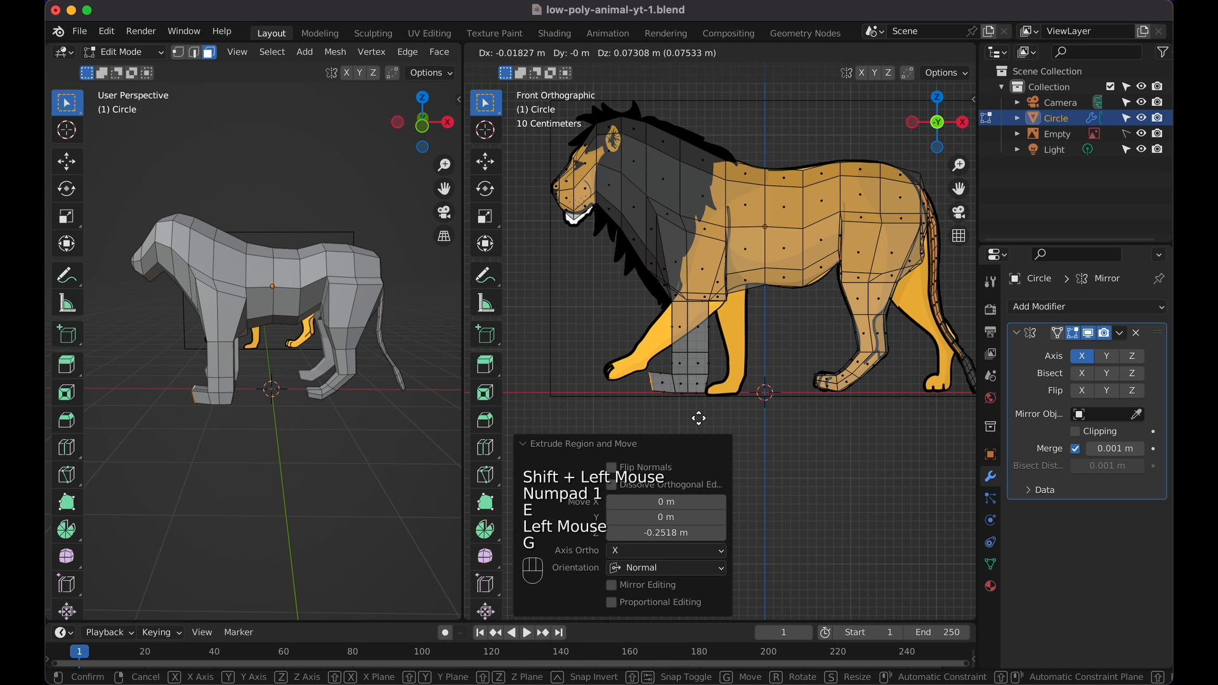
left_click(689, 386)
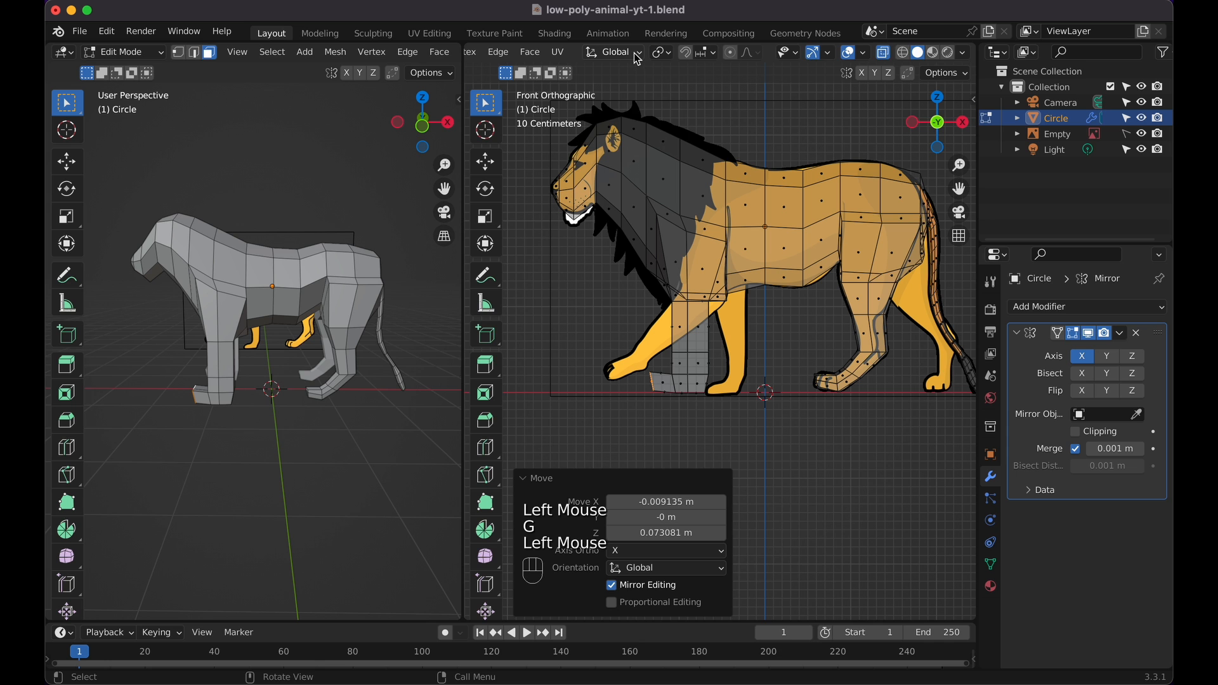
In edge select mode, slide the upper edges of the paw tip by a factor of -0.394 and scale them to 0.67
scroll(637, 57, "up", 3)
left_click(613, 52)
scroll(693, 337, "up", 4)
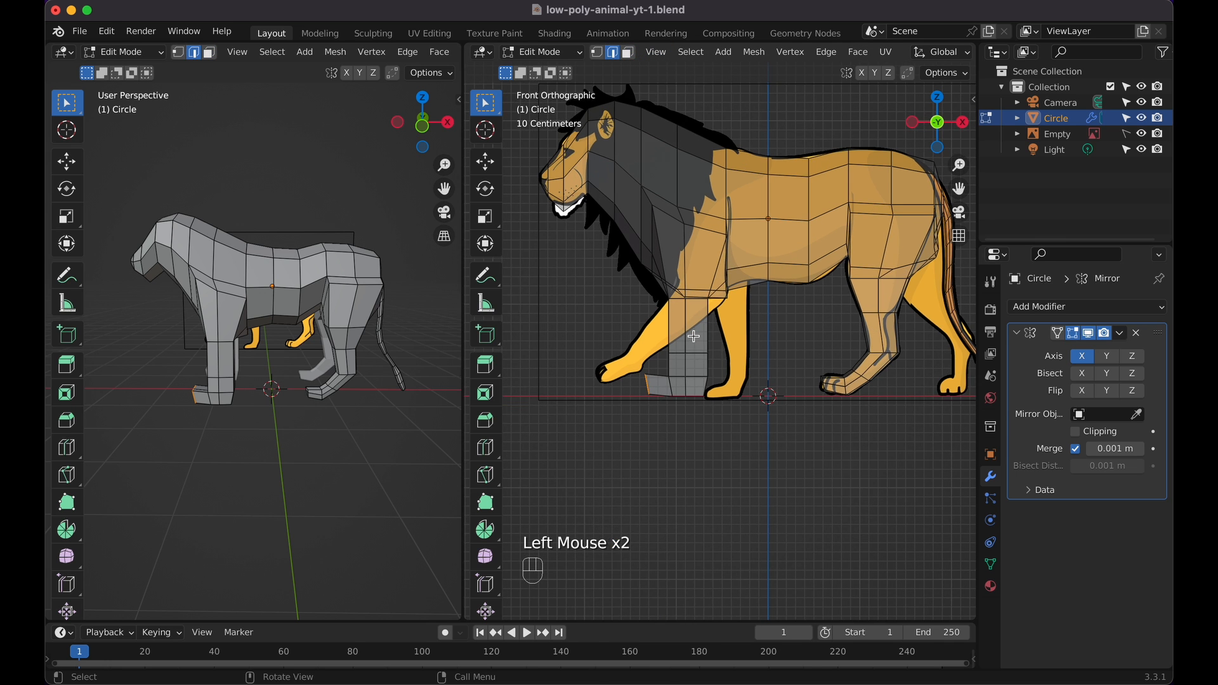
scroll(693, 337, "left", 5)
scroll(693, 337, "down", 4, "shift")
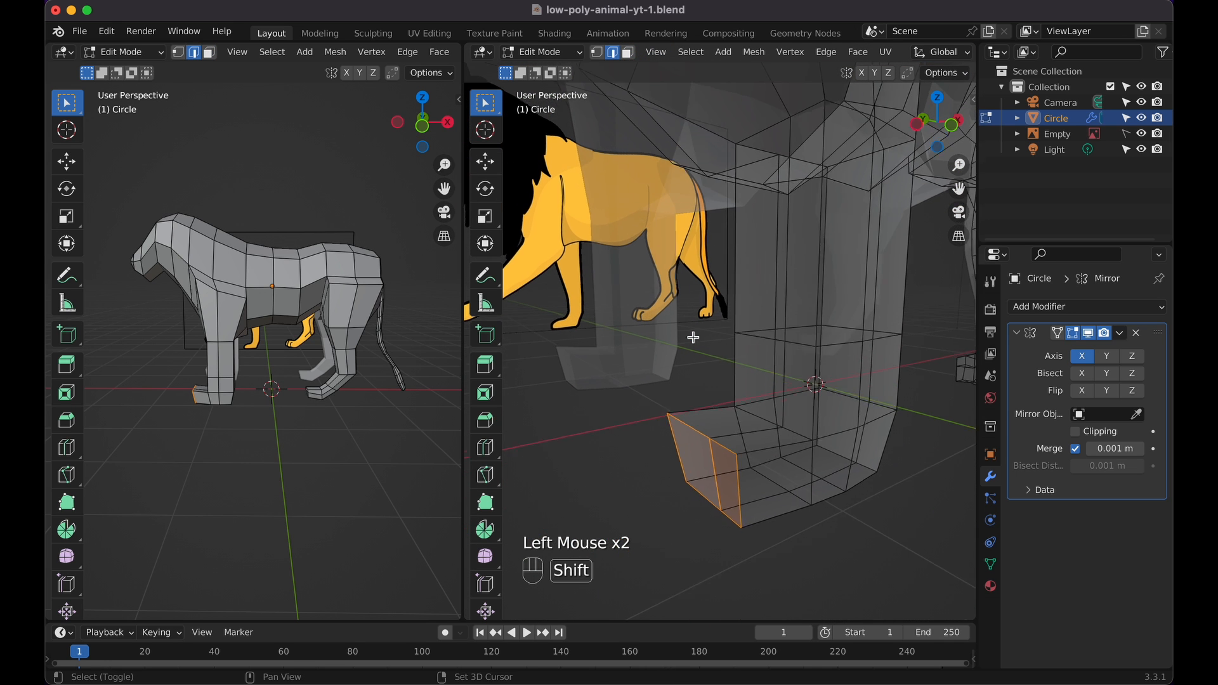
left_click(712, 420, "alt")
left_click(723, 423, "alt")
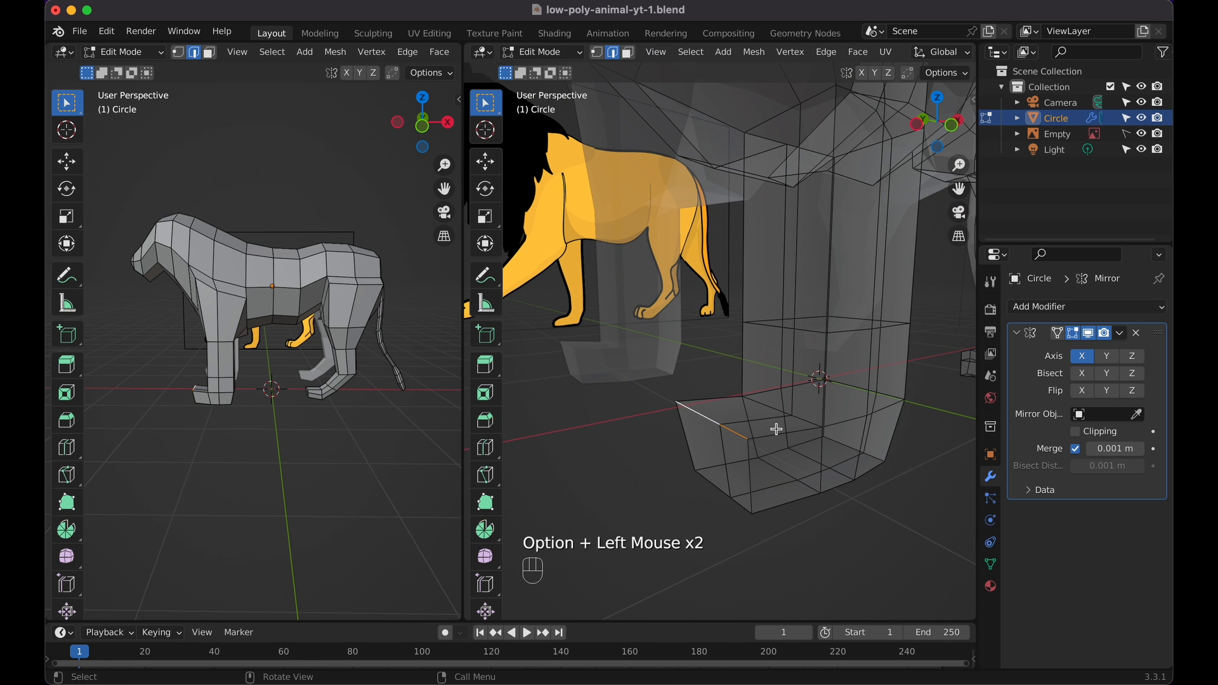
key("g")
key("g")
left_click(817, 488)
key("s")
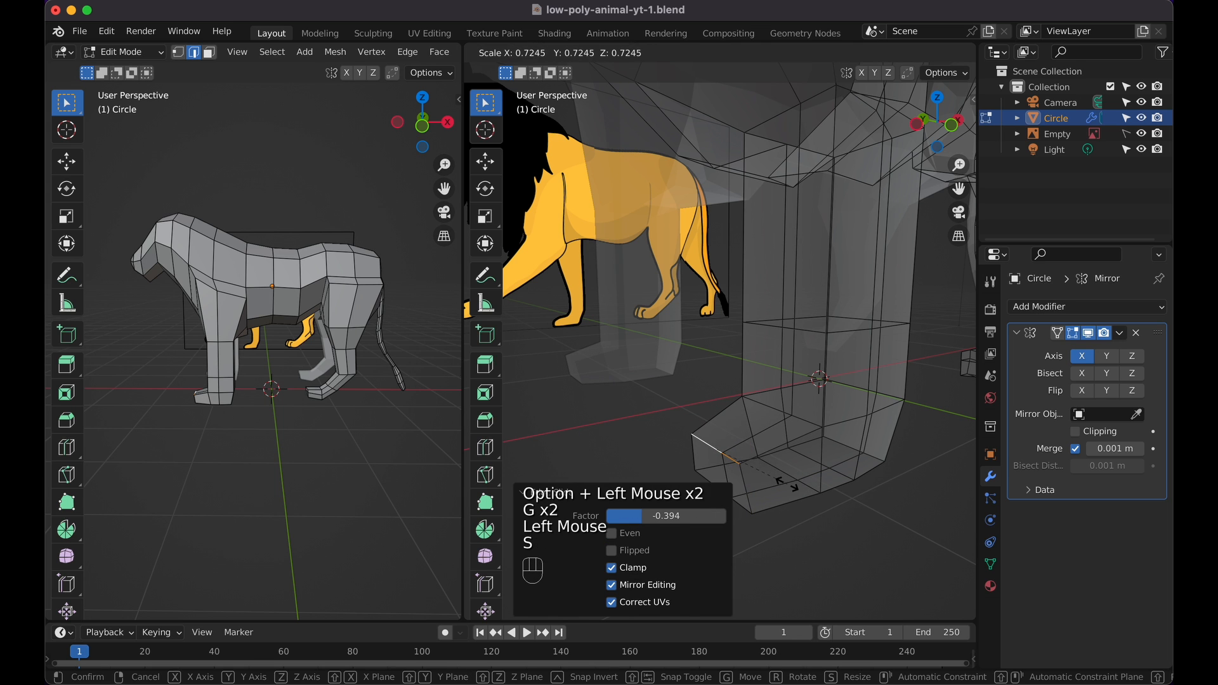
left_click(790, 483)
Turn off X-ray and slide the middle edge line running down the leg's front and over the paw by a factor of -0.272
scroll(781, 484, "right", 5, "shift")
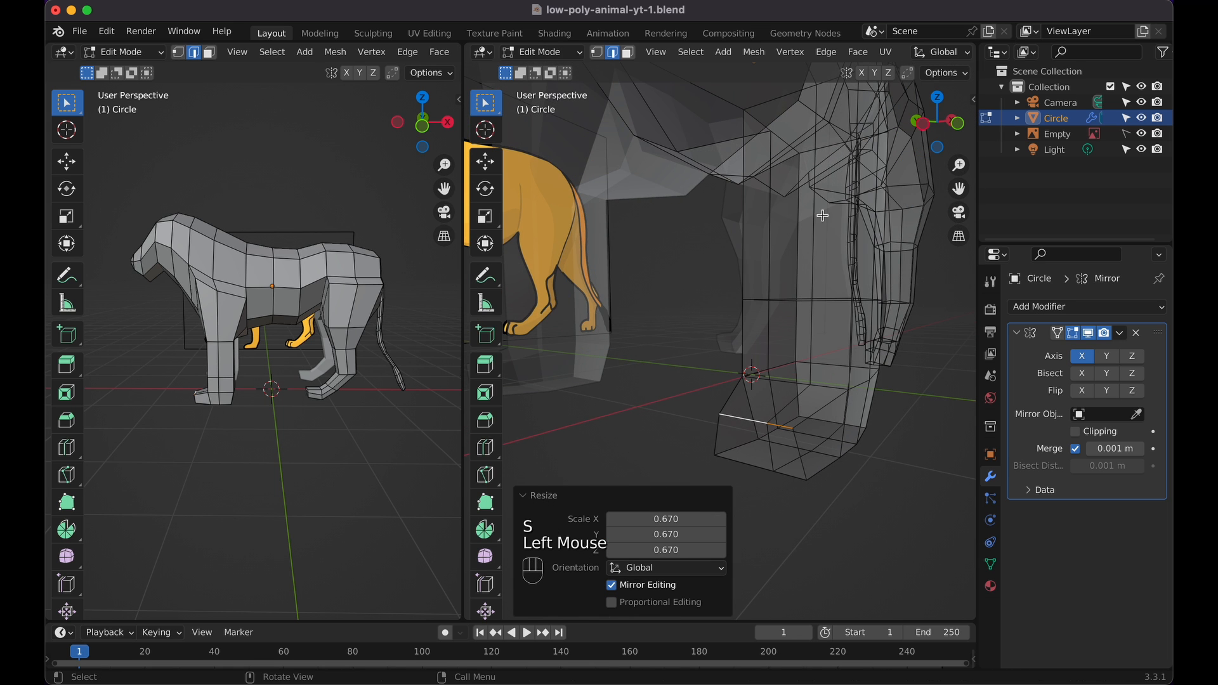
scroll(905, 57, "right", 5)
left_click(886, 54)
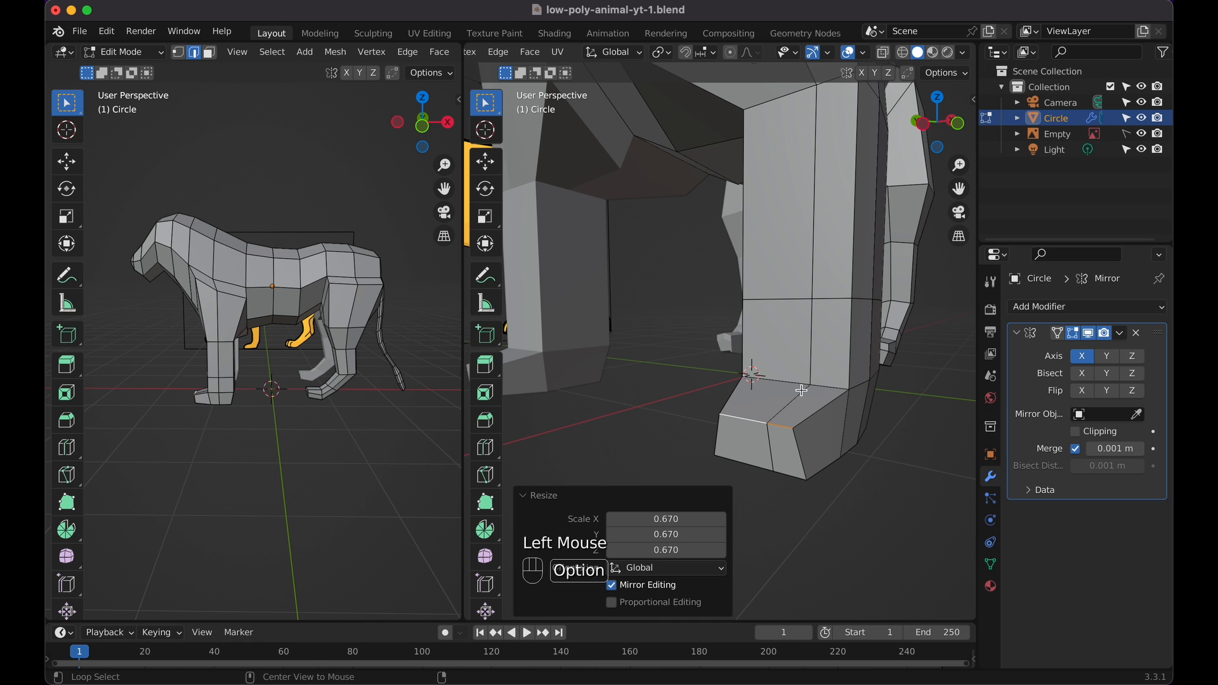
left_click(809, 356, "alt")
left_click(812, 343)
left_click(797, 394, "shift")
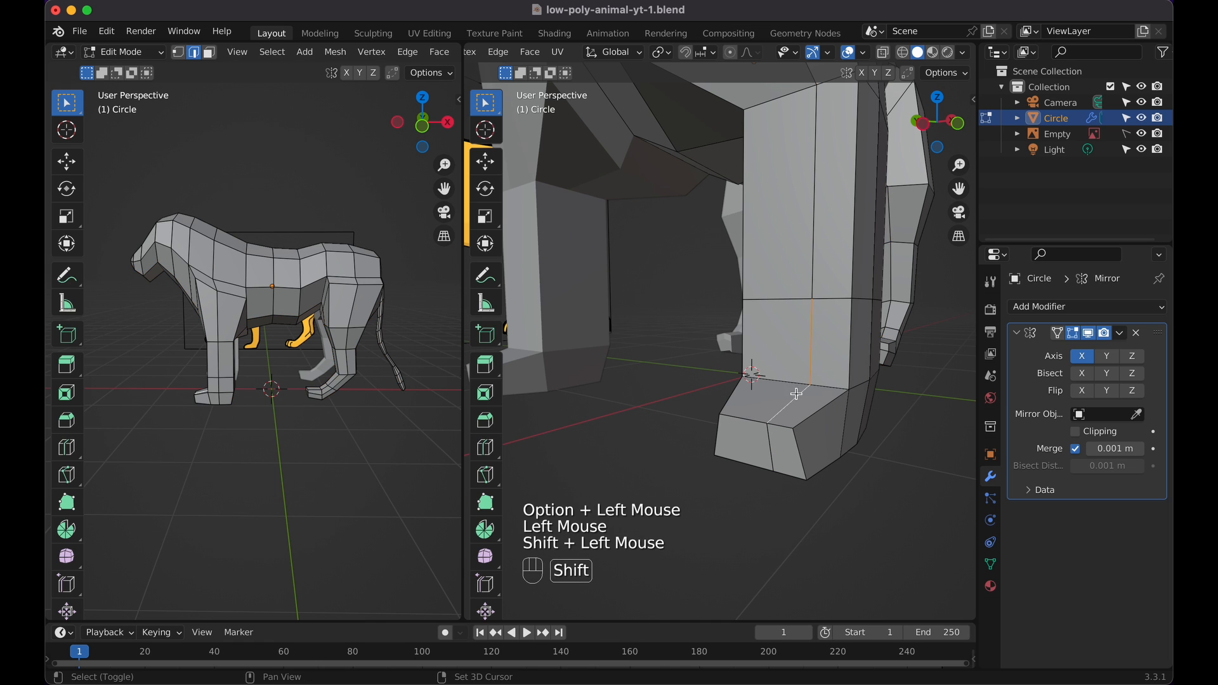
left_click(816, 274, "shift")
middle_click_drag(816, 253, 802, 406, "shift")
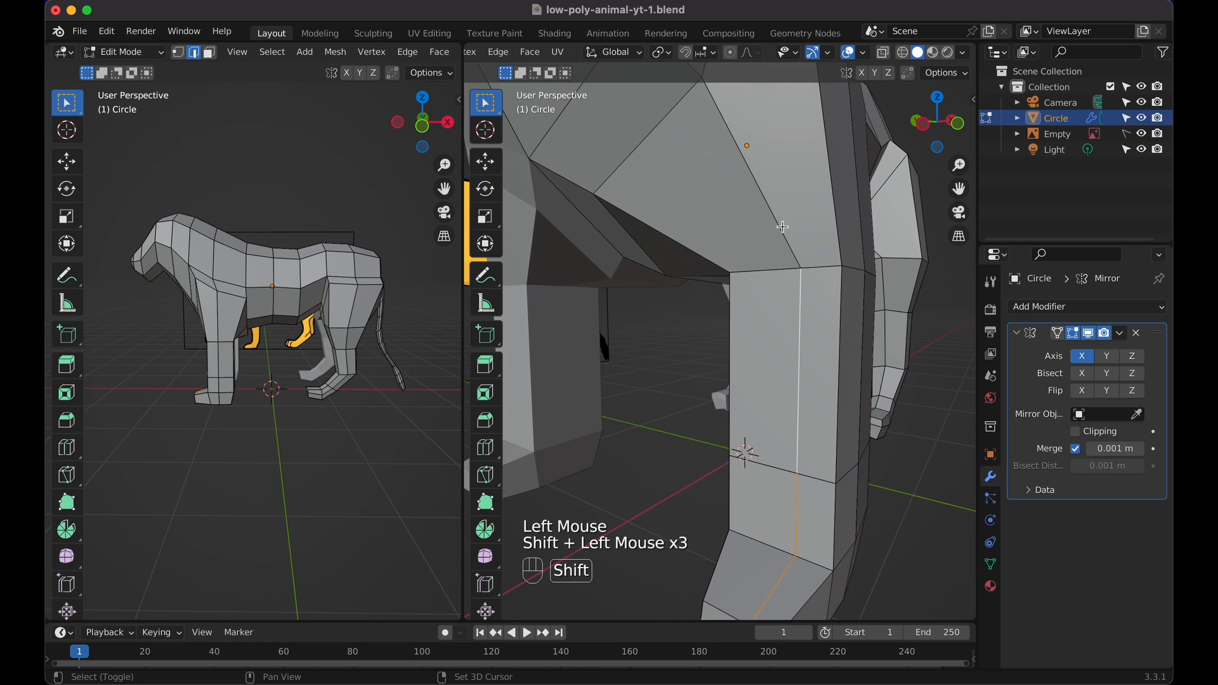
left_click(781, 225, "shift")
scroll(782, 225, "down", 3)
key("g")
key("g")
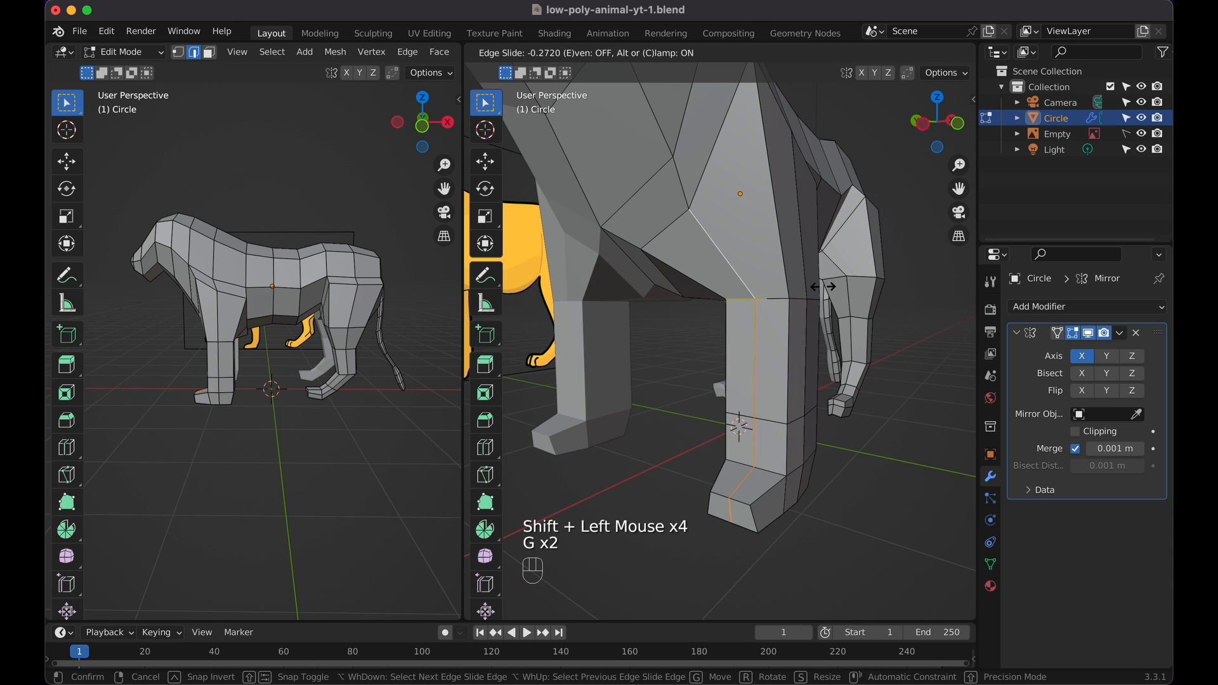
left_click(823, 287)
Move the front edge line of the leg and paw about -0.036 m along X to round the leg outward
middle_click_drag(823, 287, 818, 299)
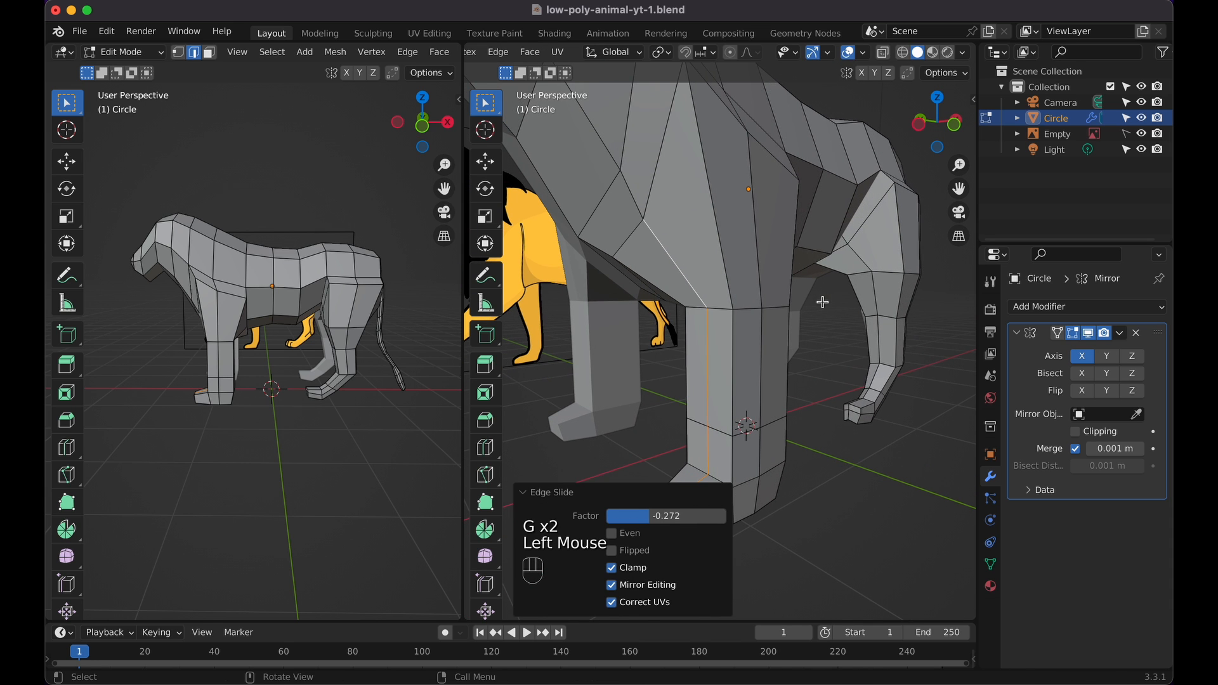
key("g")
key("x")
left_click(819, 301)
scroll(817, 301, "down", 4, "shift")
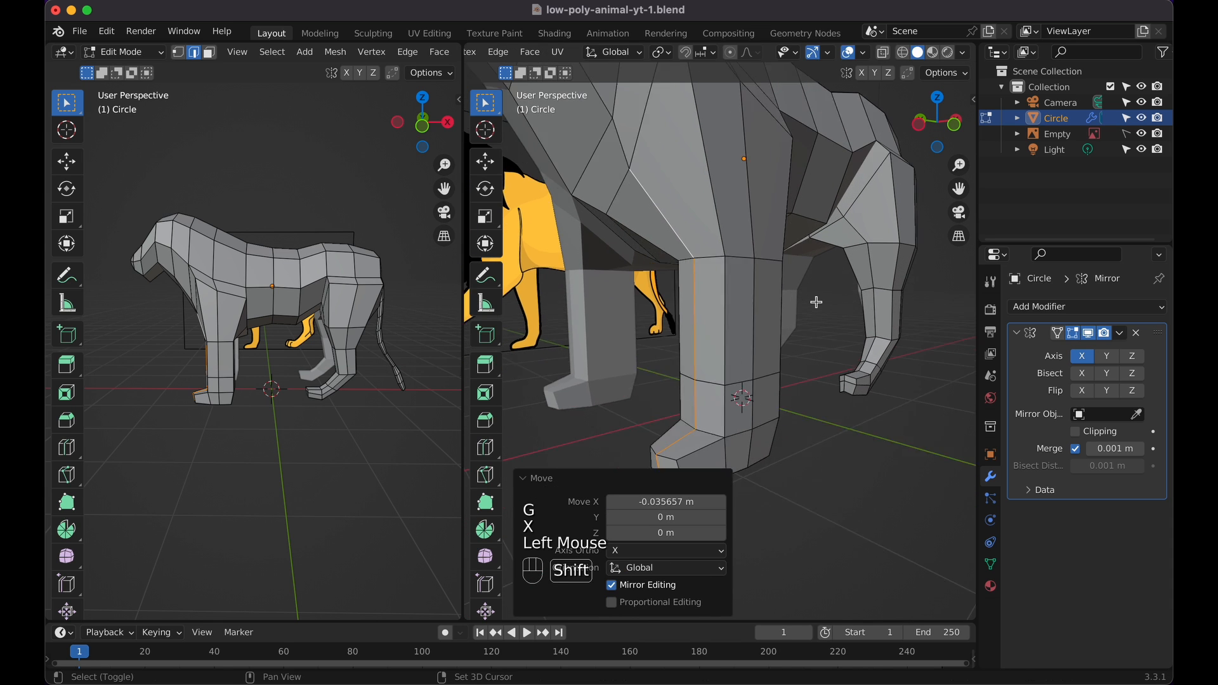
Select the ring of ankle edges around the leg just above the paw and scale it to about 0.79
middle_click_drag(816, 302, 757, 316)
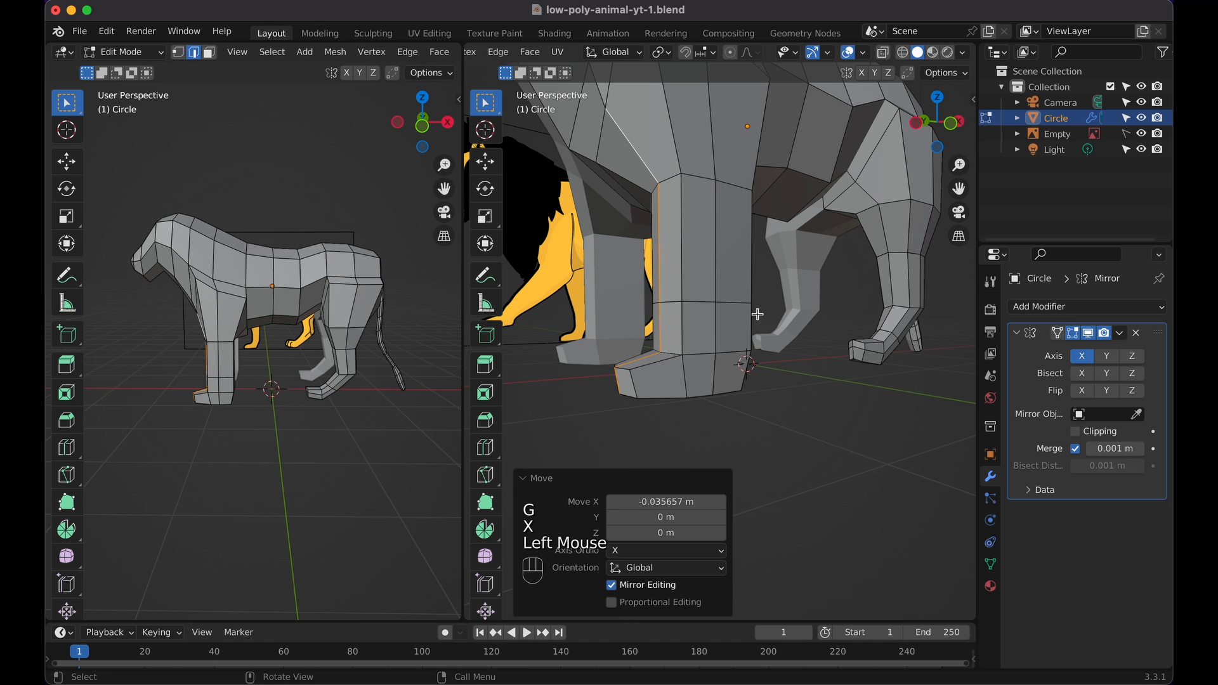
left_click(725, 354, "alt")
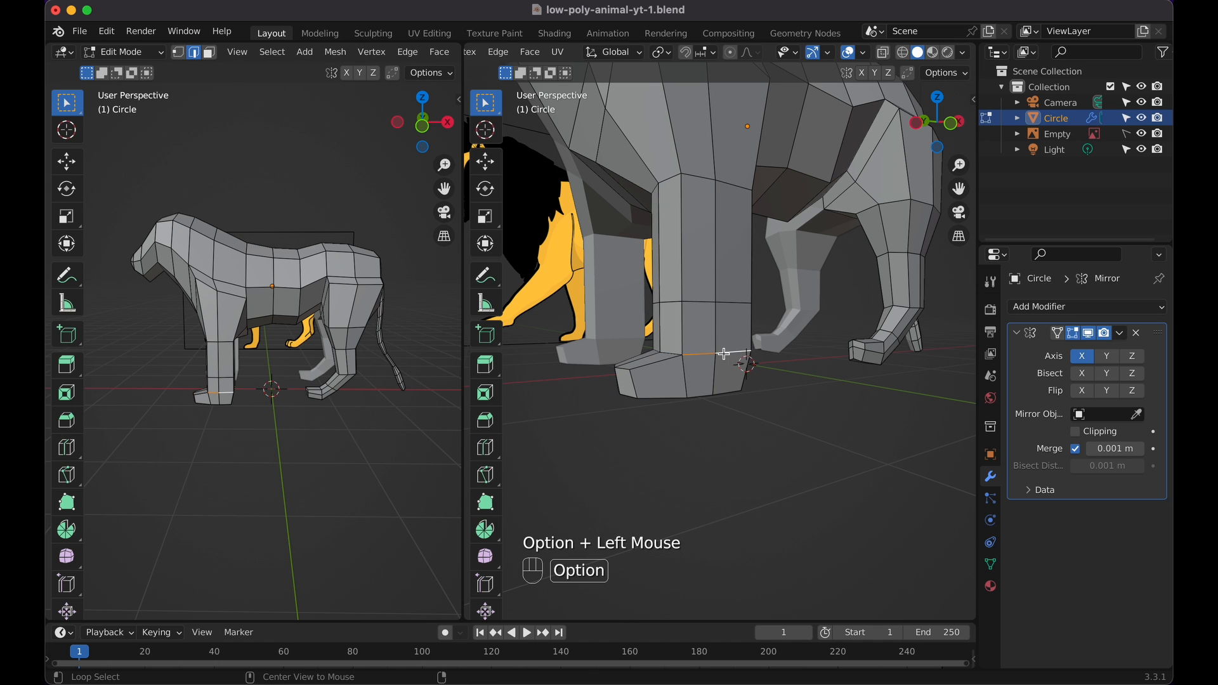
left_click(709, 356, "shift")
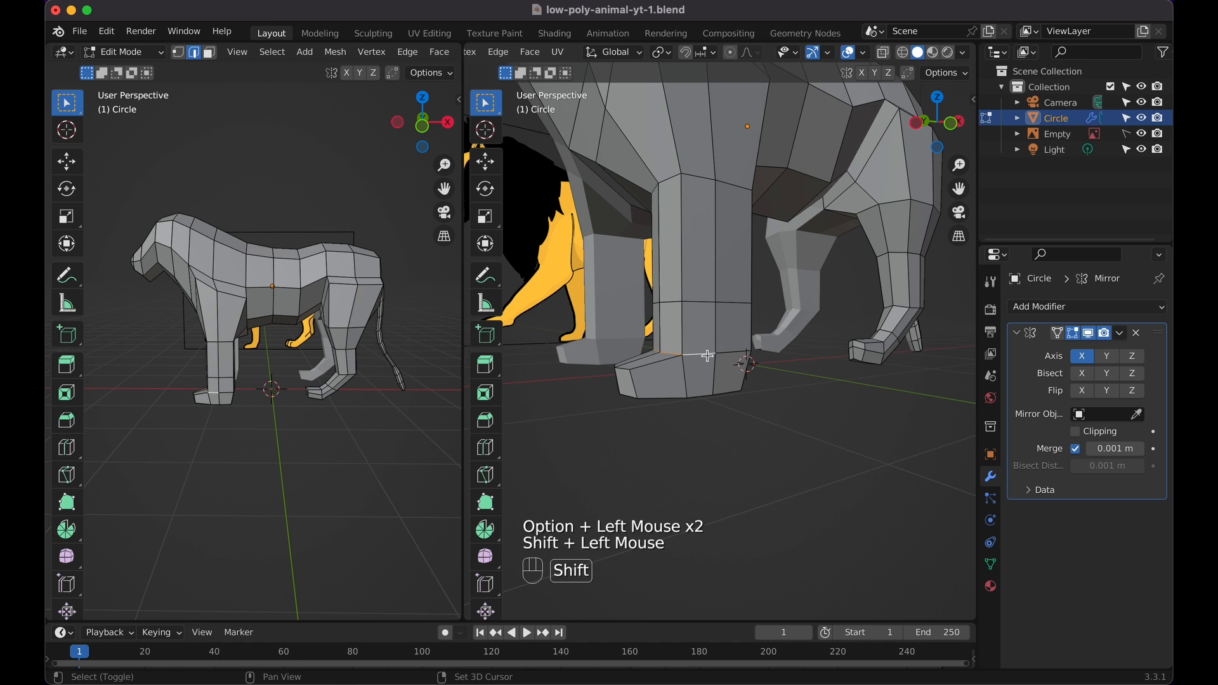
middle_click_drag(727, 353, 631, 349)
left_click(633, 354, "shift")
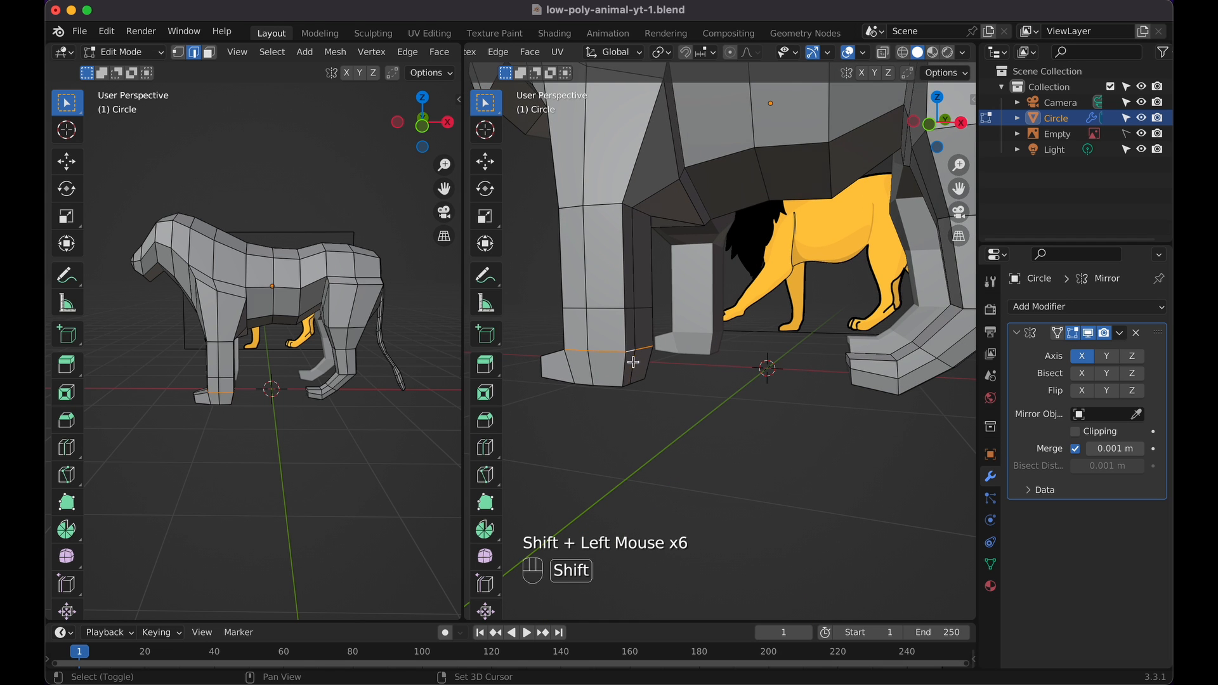
middle_click_drag(634, 362, 712, 356)
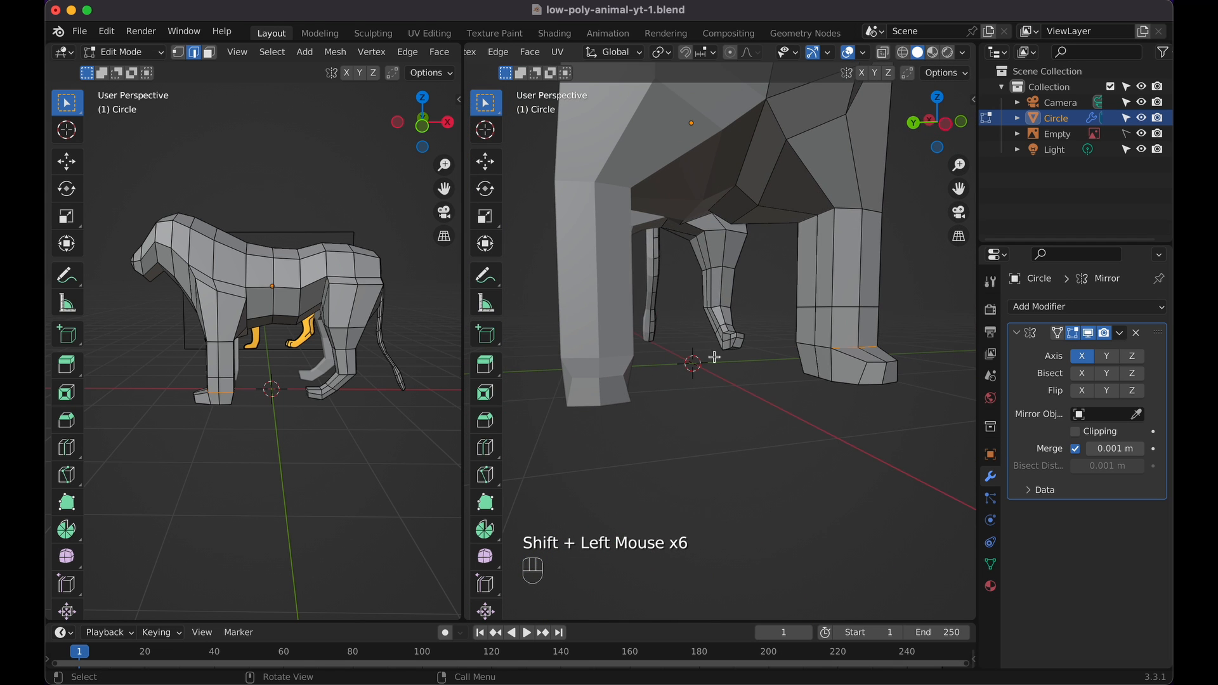
left_click(819, 344, "shift")
key("s")
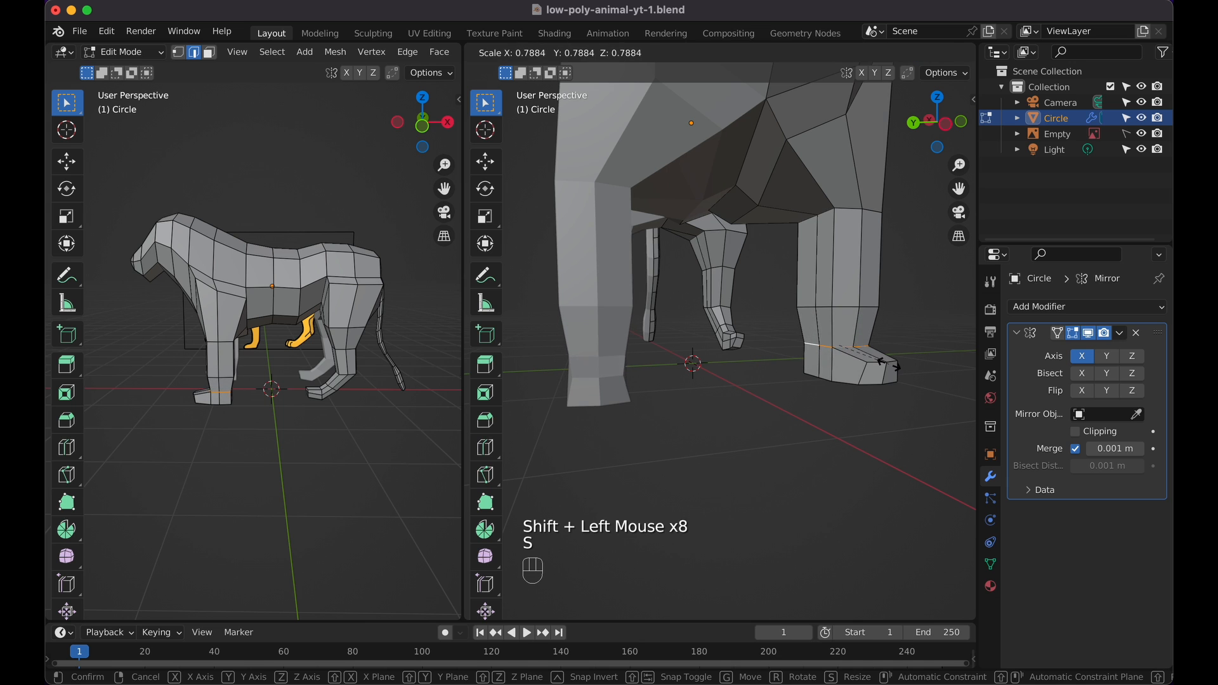
left_click(883, 363)
Scale the edge loop around the lower leg above the ankle to 0.715
left_click(882, 308, "alt")
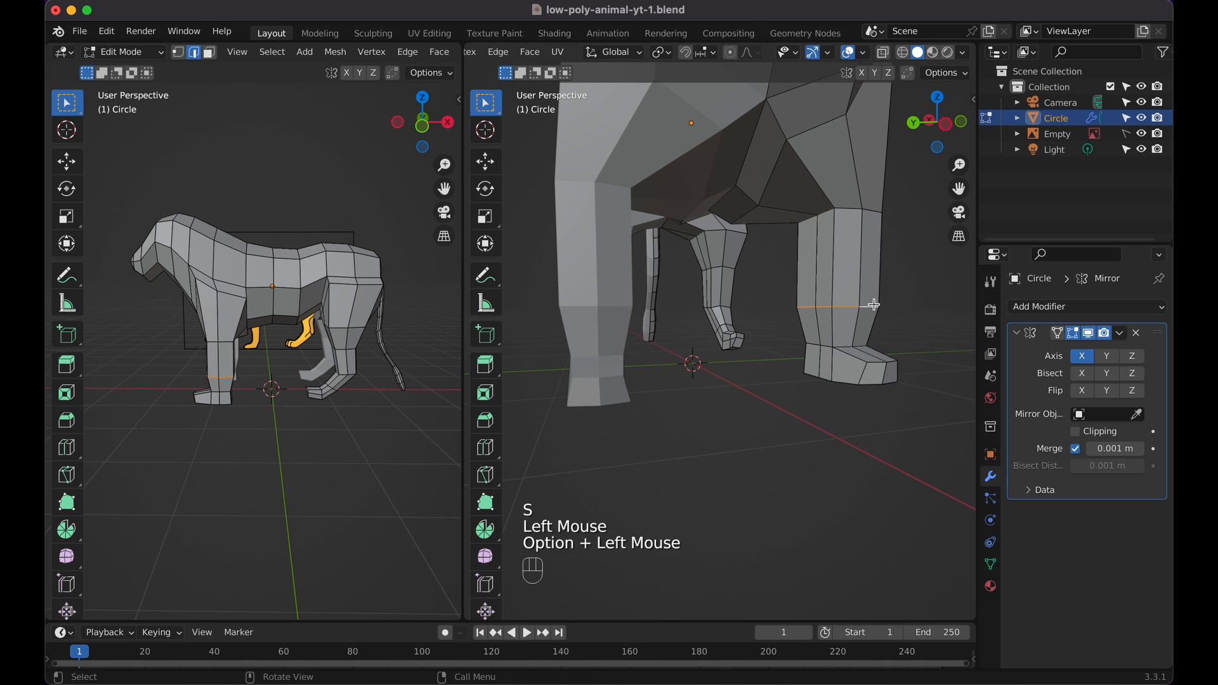
key("s")
left_click(881, 305)
middle_click_drag(881, 305, 882, 305)
Add one loop cut around the upper part of the front leg at slide factor 0.075 and scale it to about 1.04
key("super+r")
left_click(702, 260)
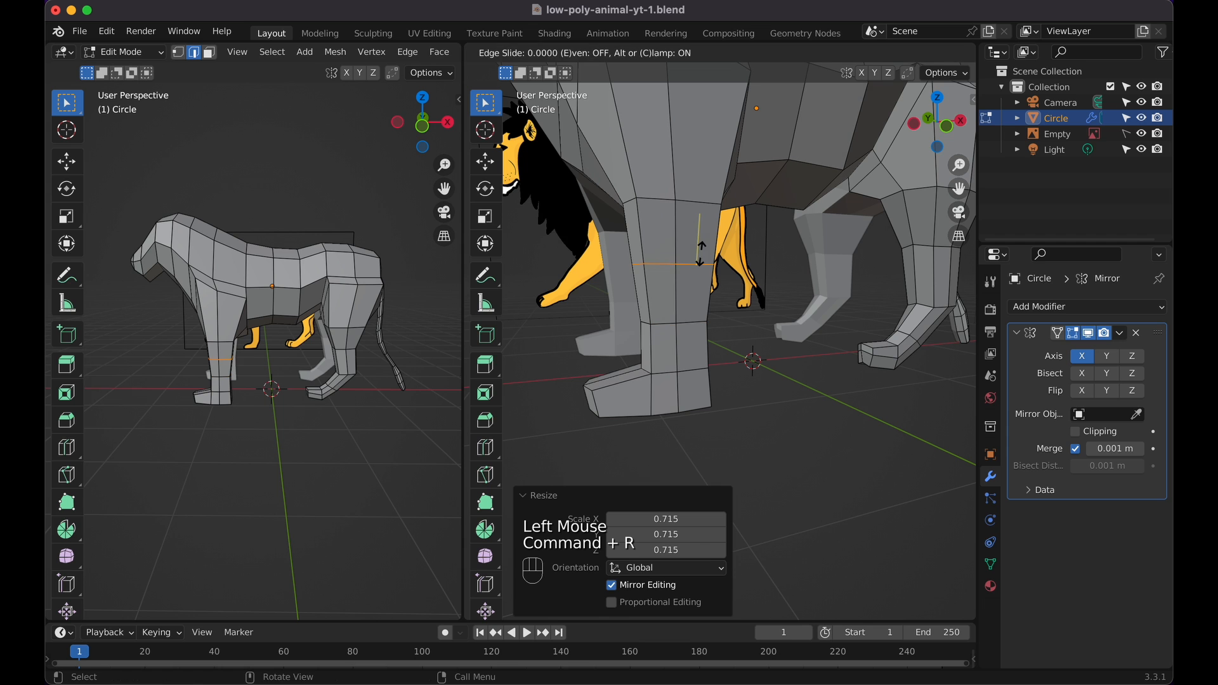
left_click(751, 251)
key("s")
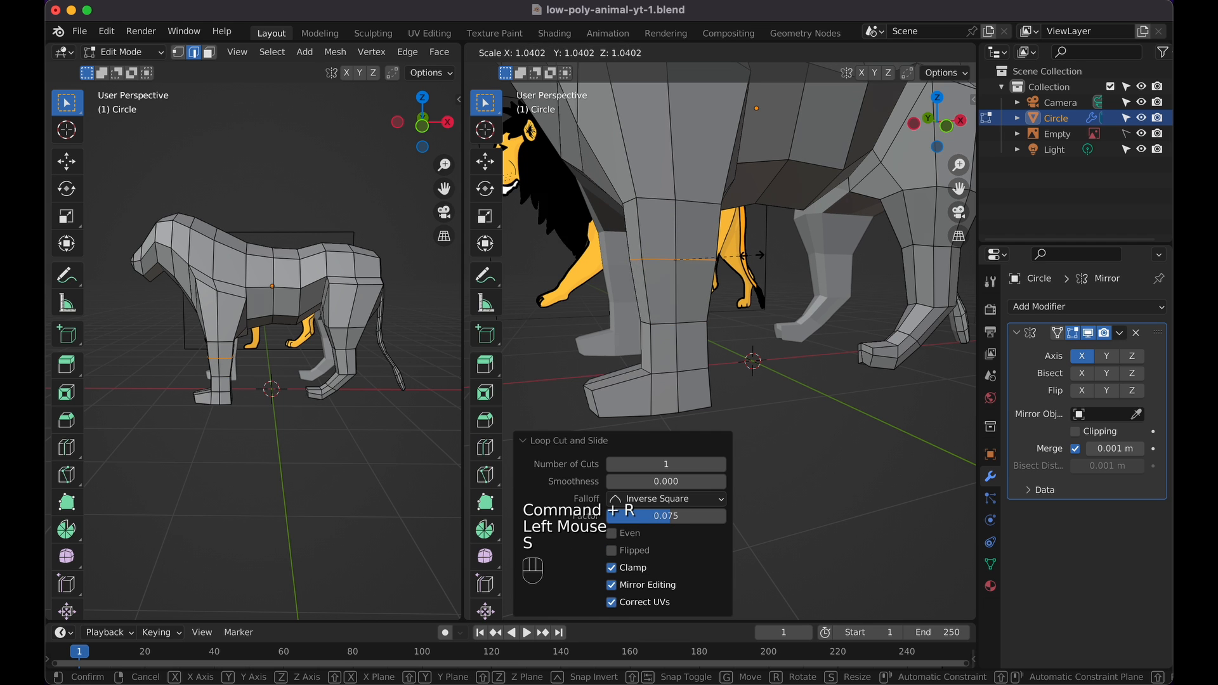
left_click(752, 255)
Enlarge the lower leg's edge loop above the ankle to a scale of 1.078
left_click(700, 323, "alt")
key("s")
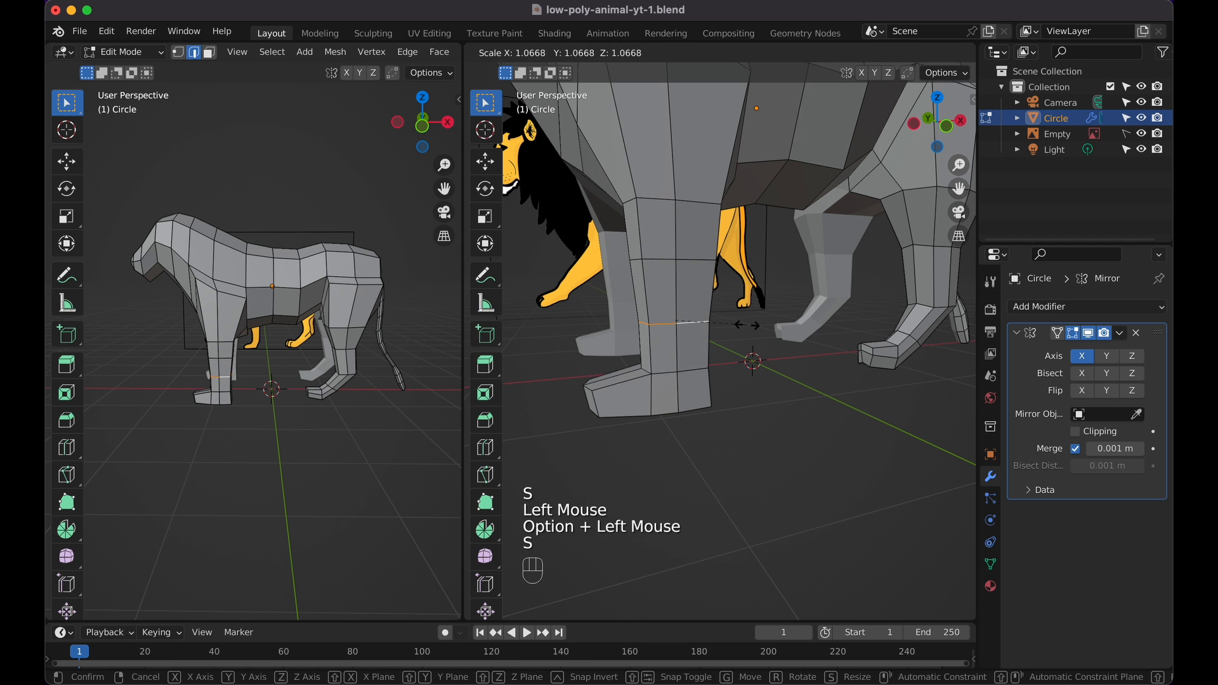
left_click(747, 325)
Select the vertical edge line down the back of the front leg and move it about 0.032 m along X
mouse_move(747, 325)
middle_mouse_down("shift")
mouse_move(787, 407)
mouse_move(684, 325)
mouse_move(652, 325)
mouse_move(748, 325)
middle_mouse_up("shift")
double_click(606, 309, "shift")
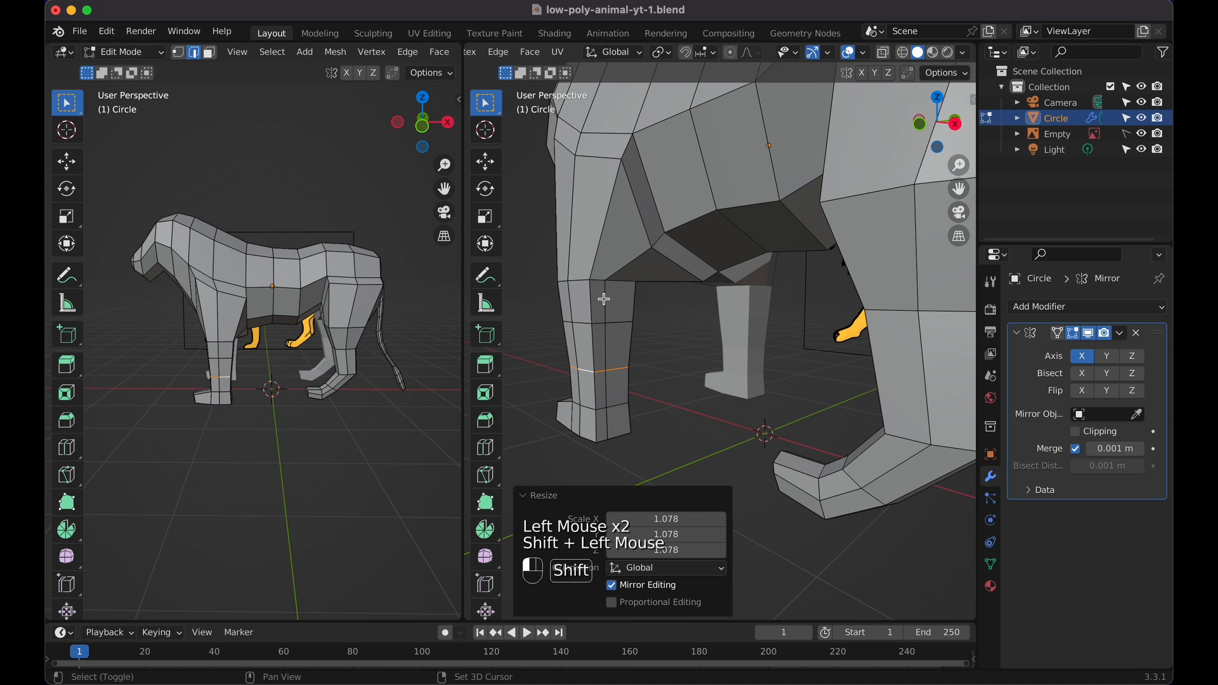
left_click(611, 393, "shift")
left_click(611, 393)
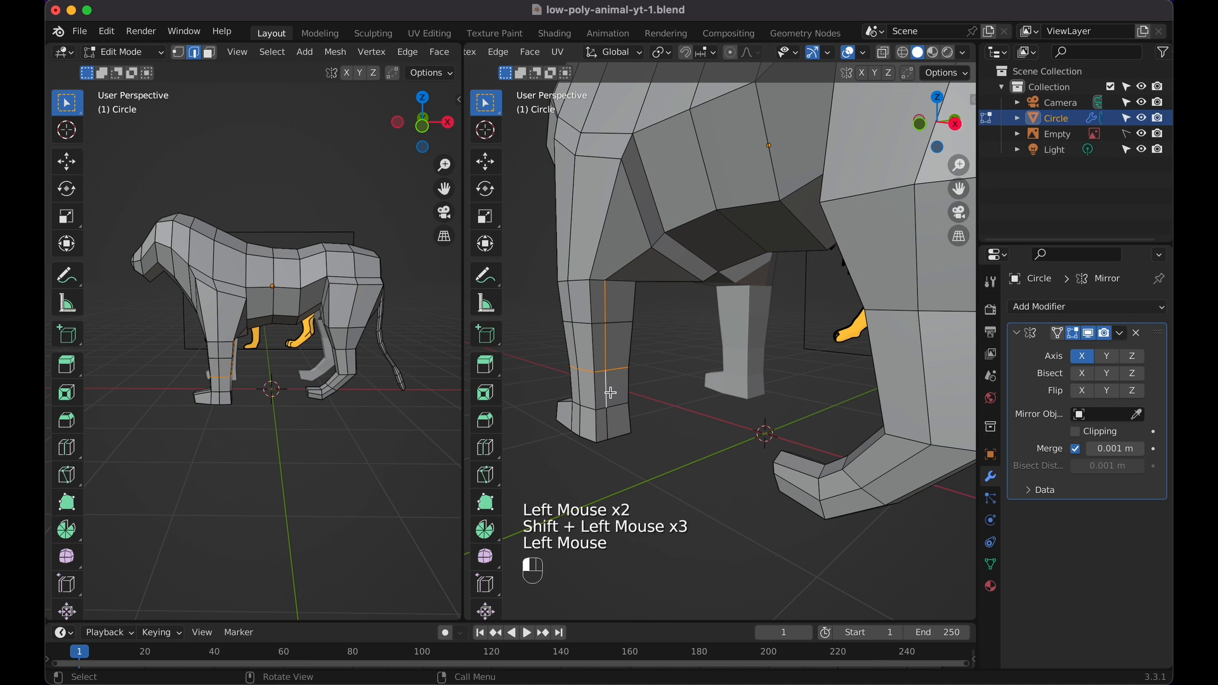
double_click(607, 323, "shift")
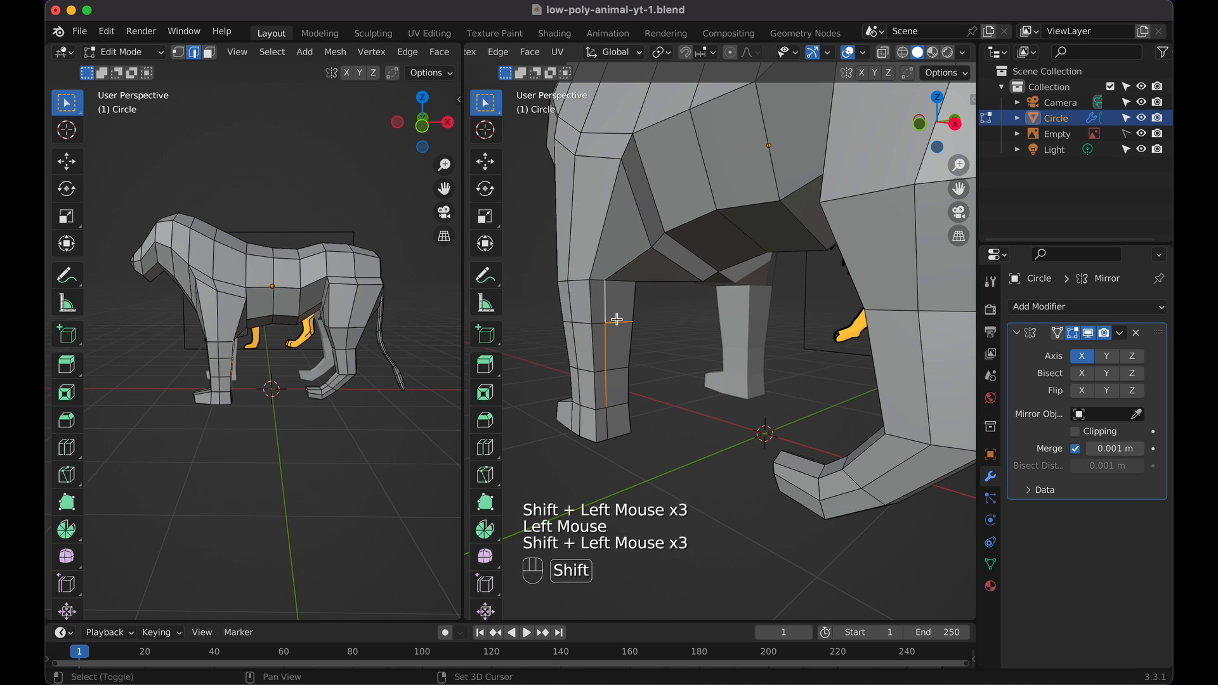
left_click(621, 388, "shift")
key("g")
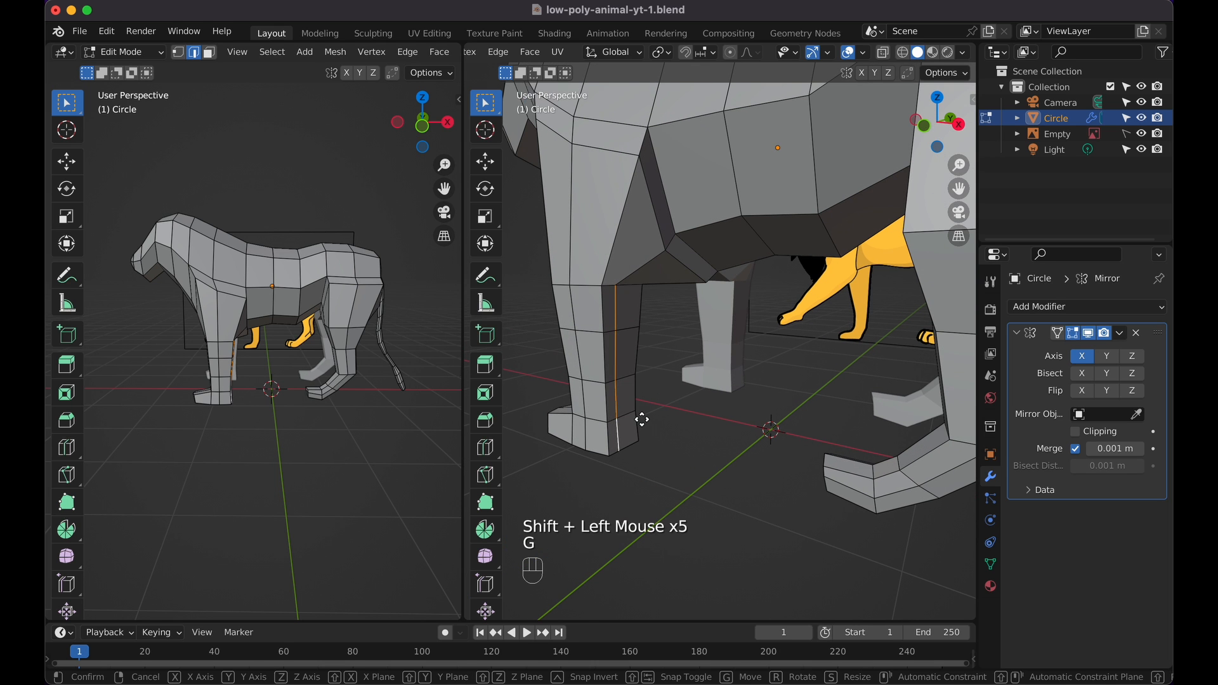
key("x")
left_click(646, 423)
Slide the middle edges on the paw's underside by a factor of -0.149 and nudge them about 0.013 m
scroll(645, 422, "down", 5)
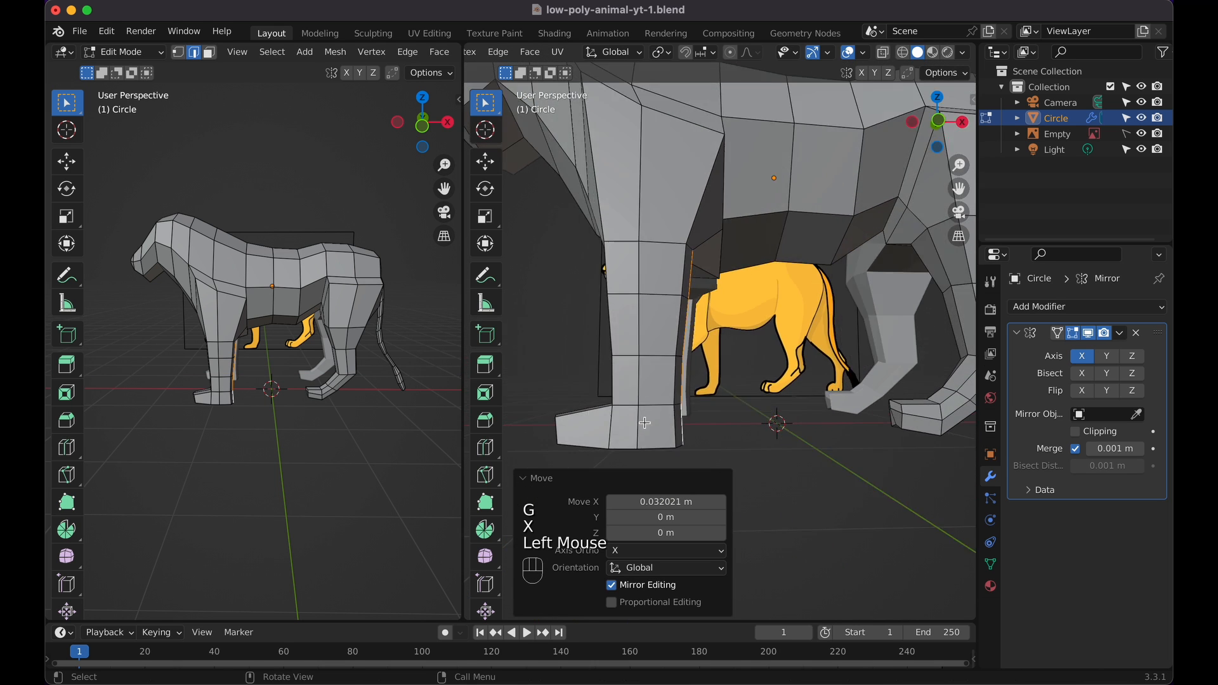
scroll(645, 423, "down", 3)
left_click(601, 360)
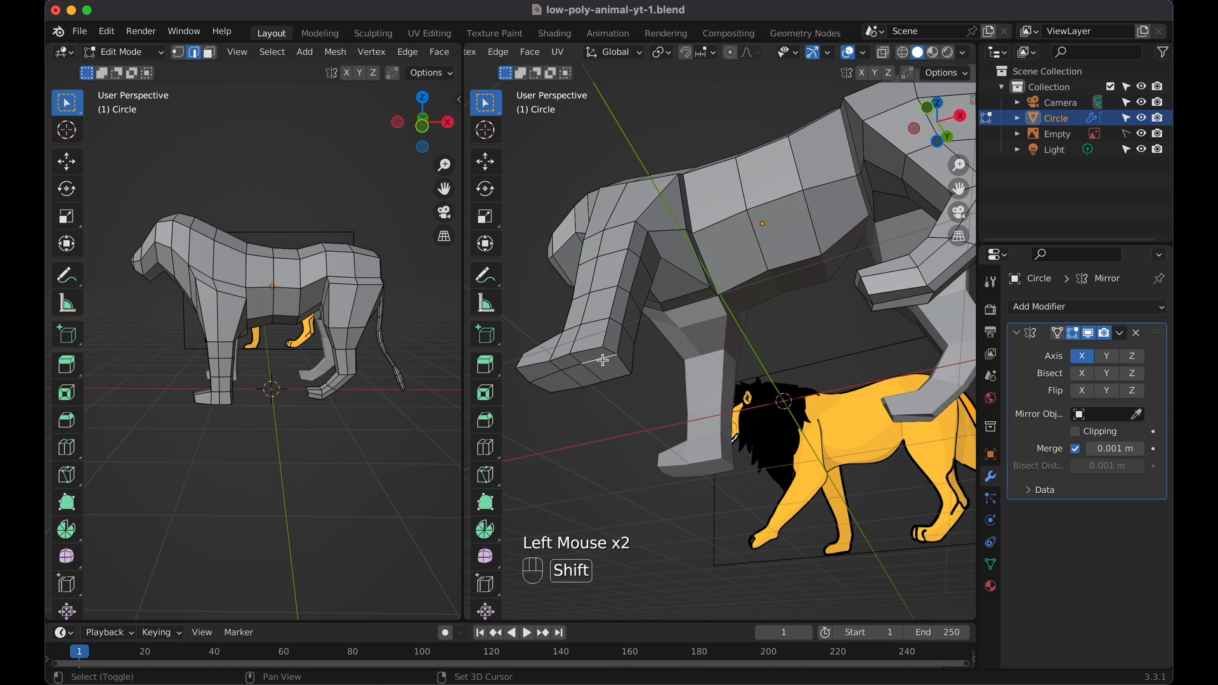
left_click(575, 367, "shift")
key("g")
key("g")
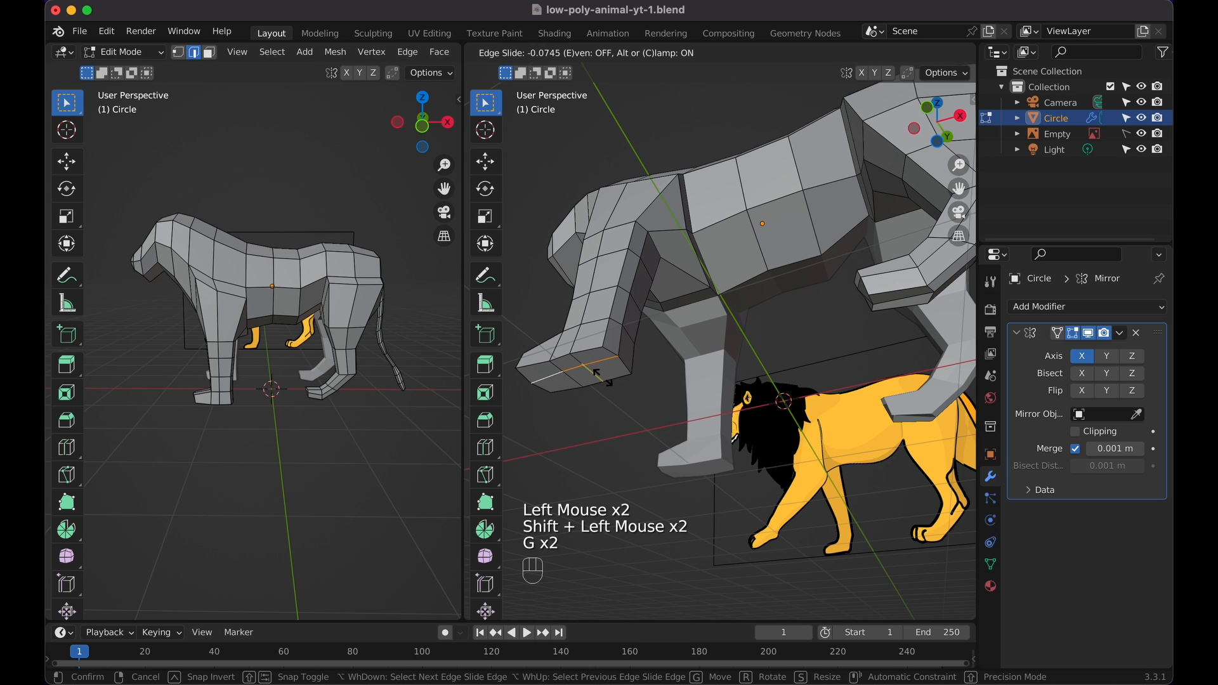
left_click(602, 379)
key("g")
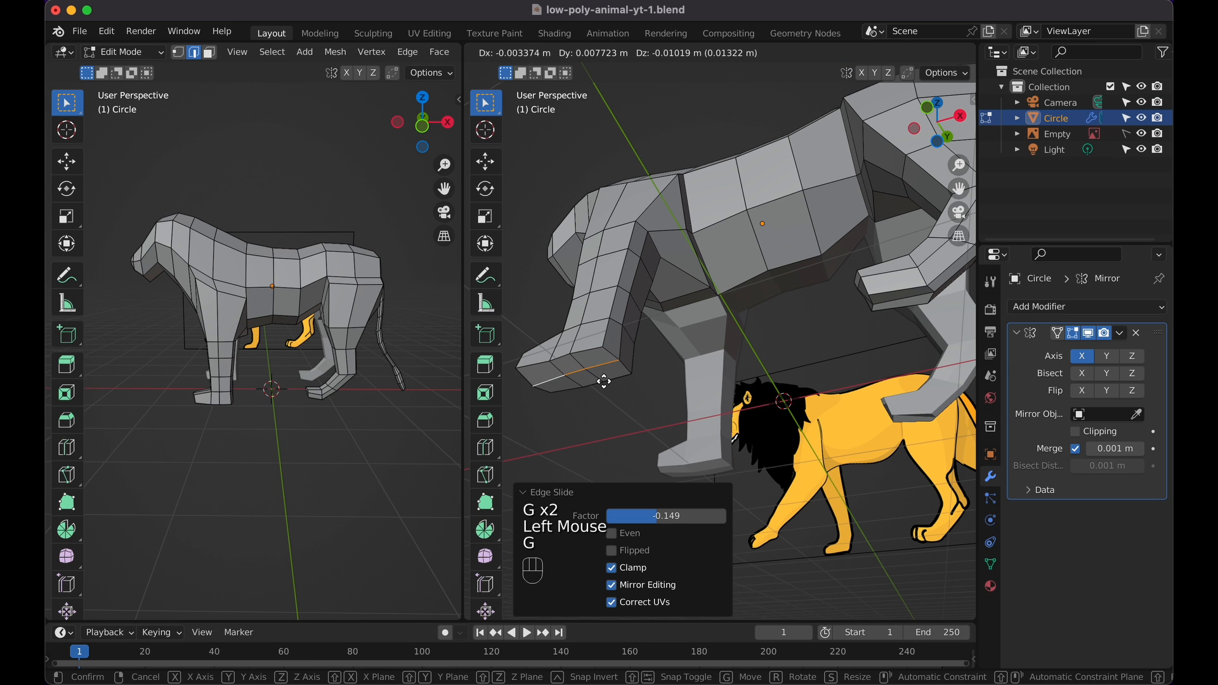
left_click(604, 381)
Slide the two edges at the back corner of the front paw's sole inward by a factor of -0.446
left_click(678, 387)
scroll(679, 387, "up", 5)
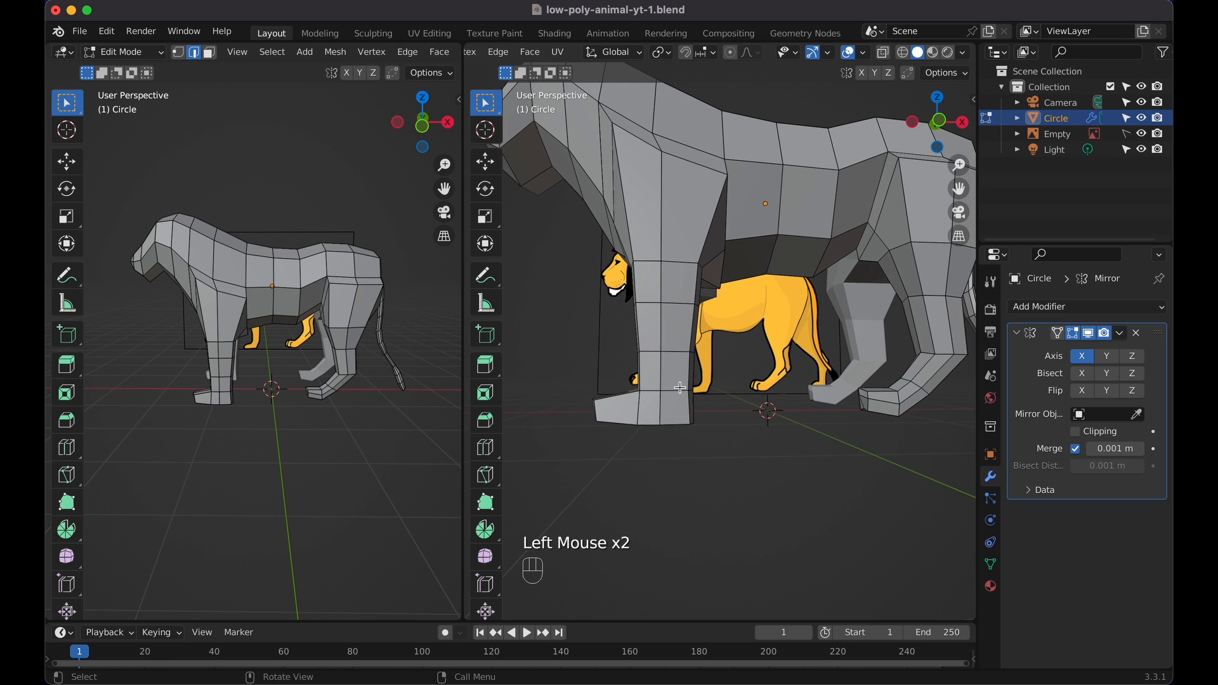
scroll(684, 417, "right", 10)
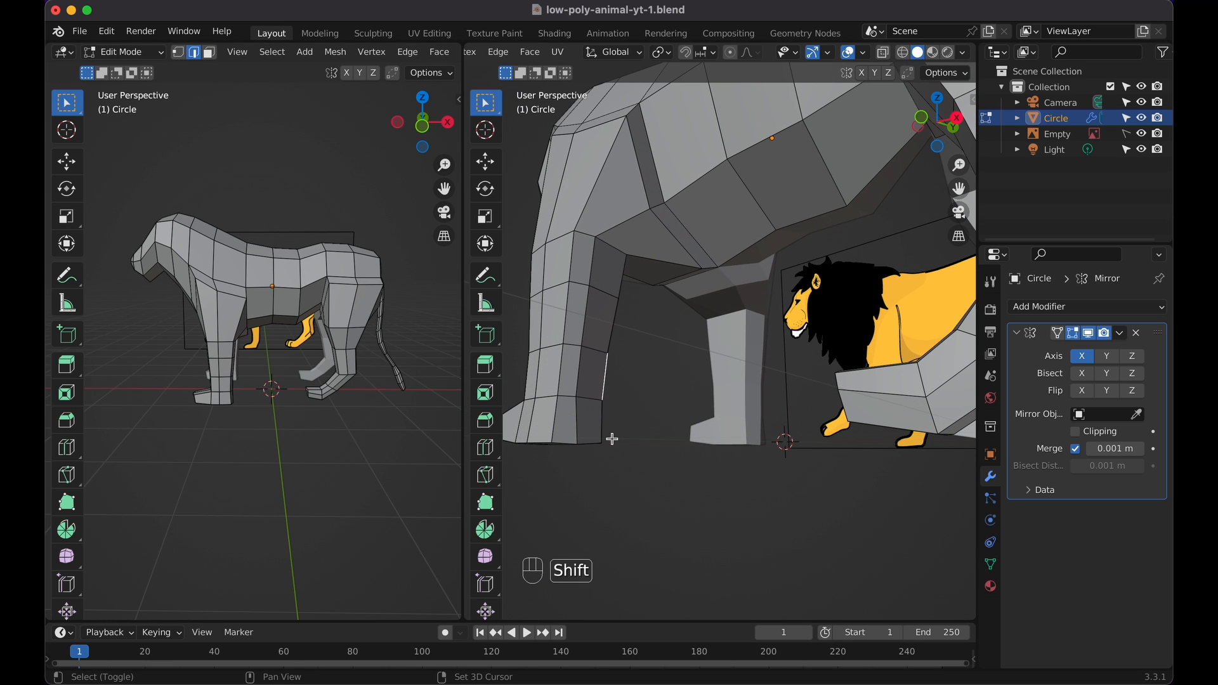
left_click(594, 442)
left_click(590, 442, "shift")
scroll(575, 443, "right", 5)
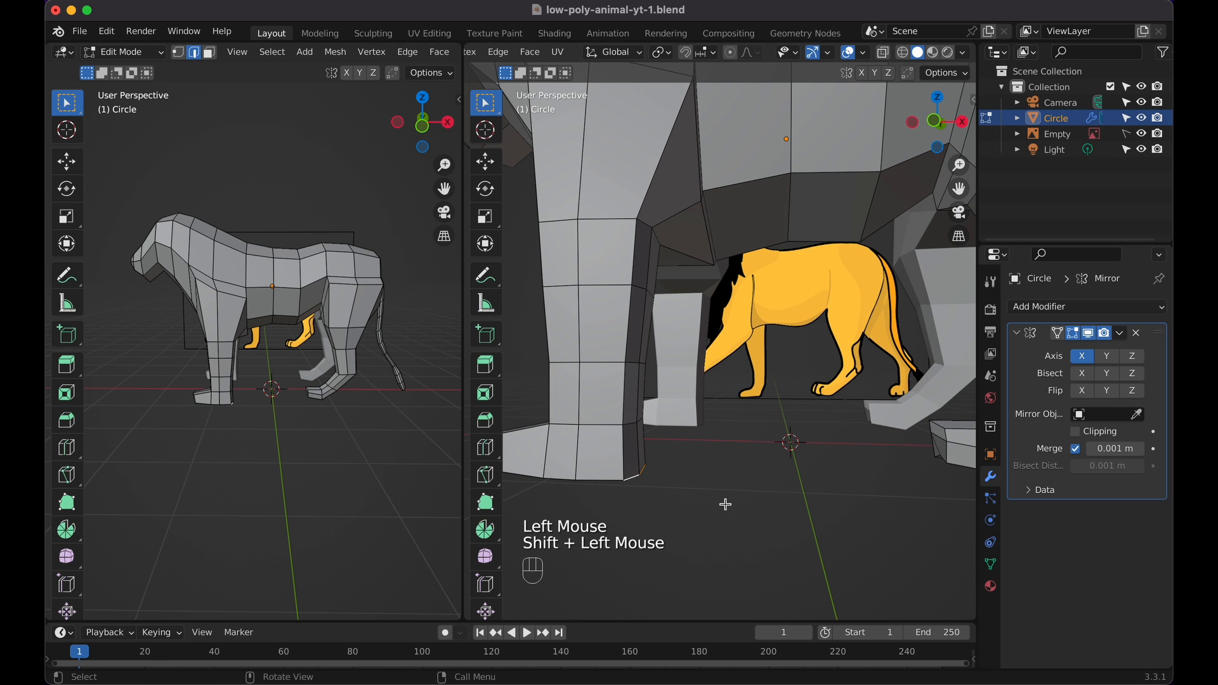
key("g")
key("g")
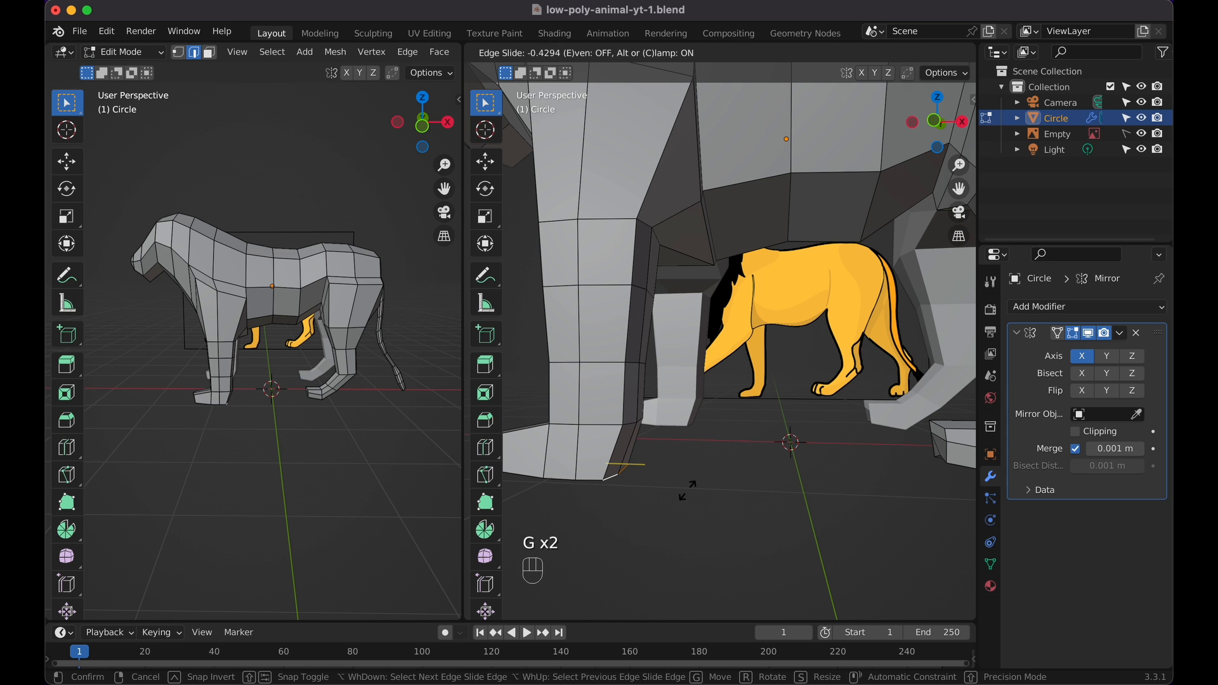
left_click(687, 491)
Compare the front leg and body with the lion reference in front orthographic view and from several angles
key("KP_1")
key("KP_1")
scroll(722, 457, "down", 8)
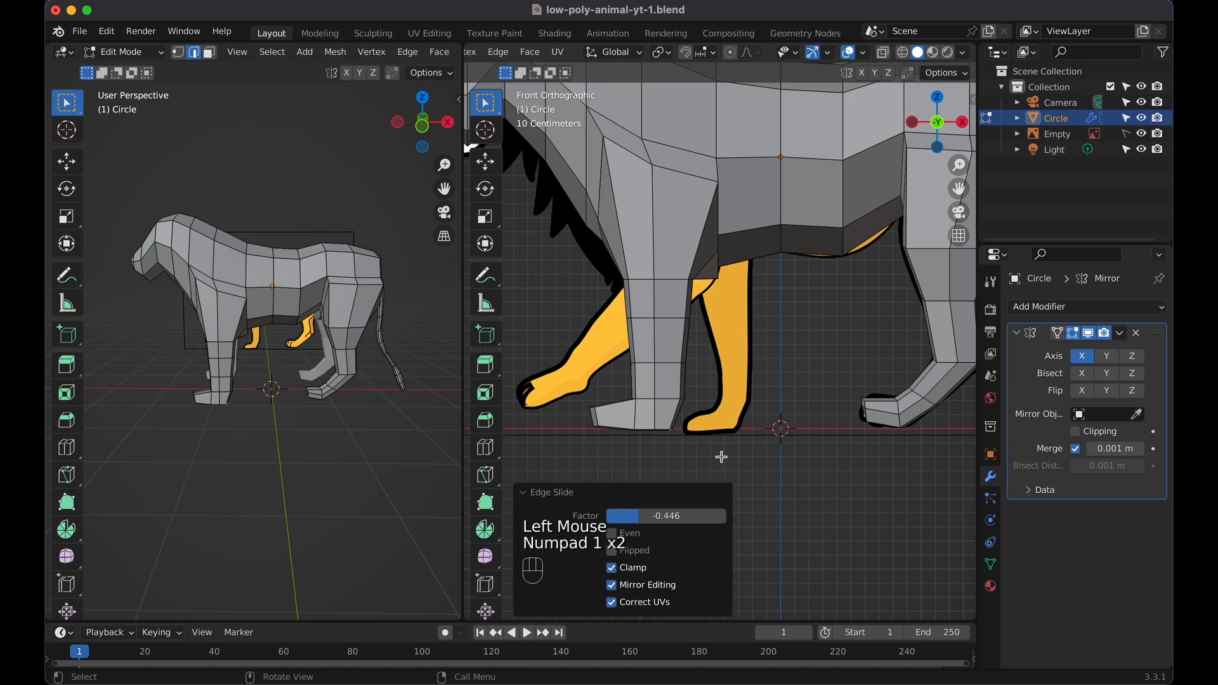
scroll(721, 457, "left", 5)
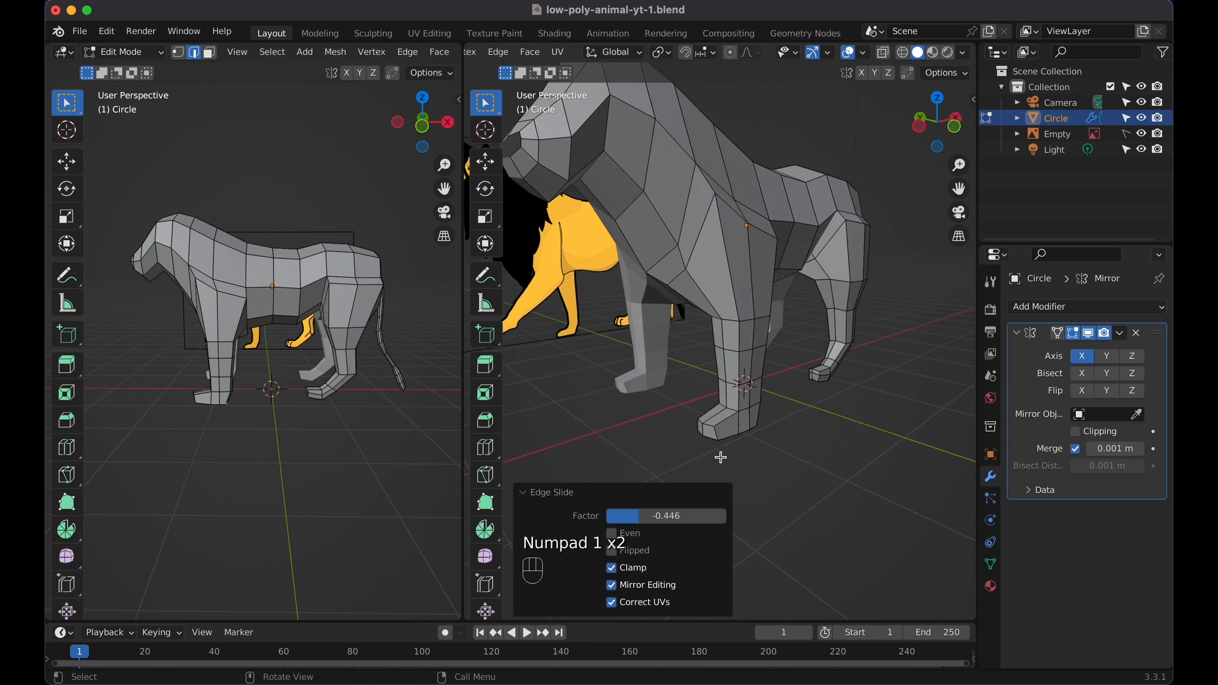
scroll(722, 458, "right", 3)
key("KP_1")
scroll(721, 457, "down", 1)
scroll(722, 457, "down", 1)
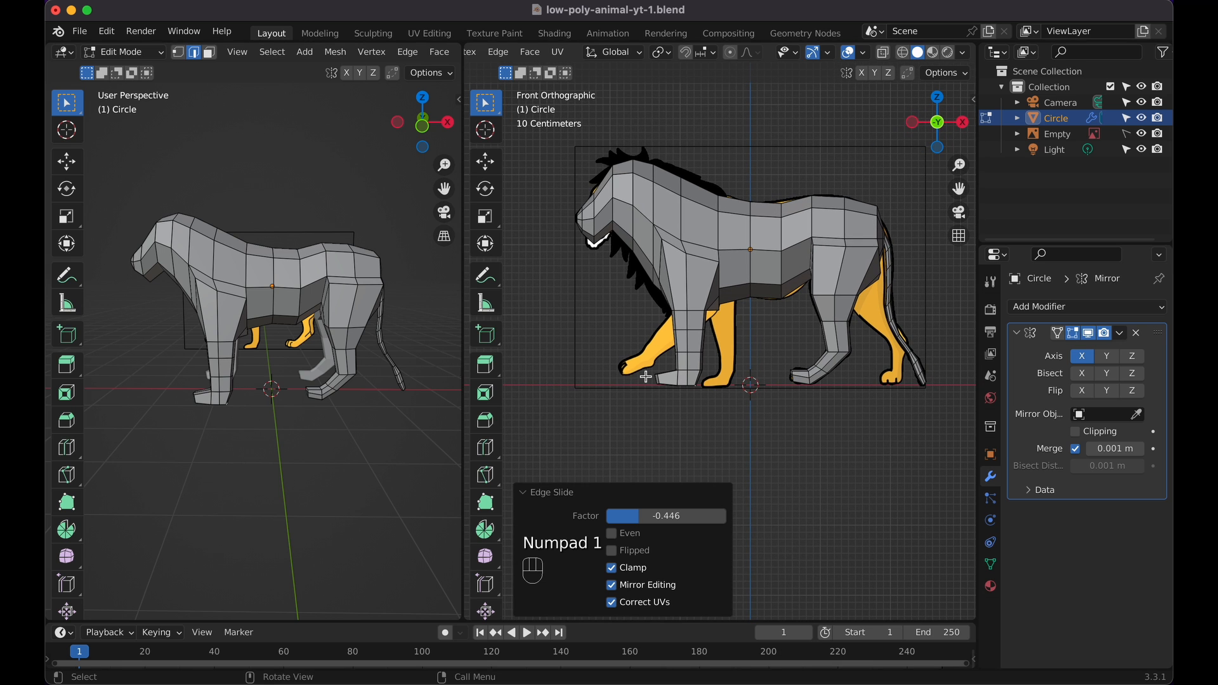
scroll(753, 277, "left", 10)
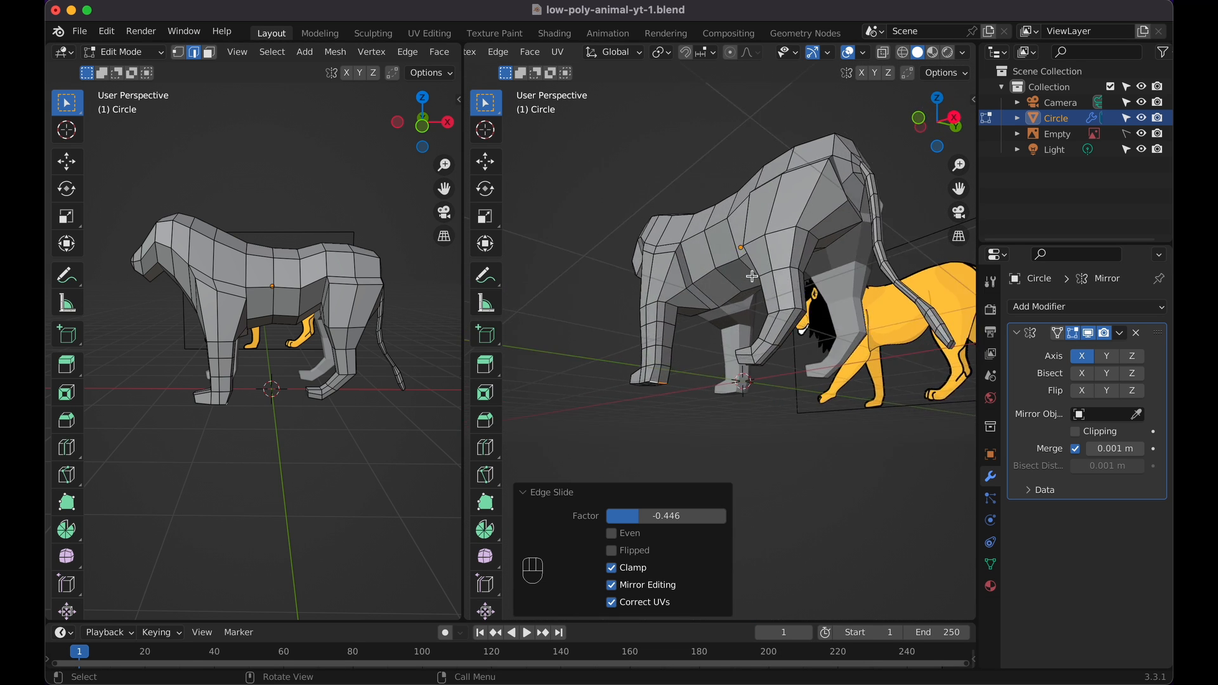
scroll(753, 276, "right", 10)
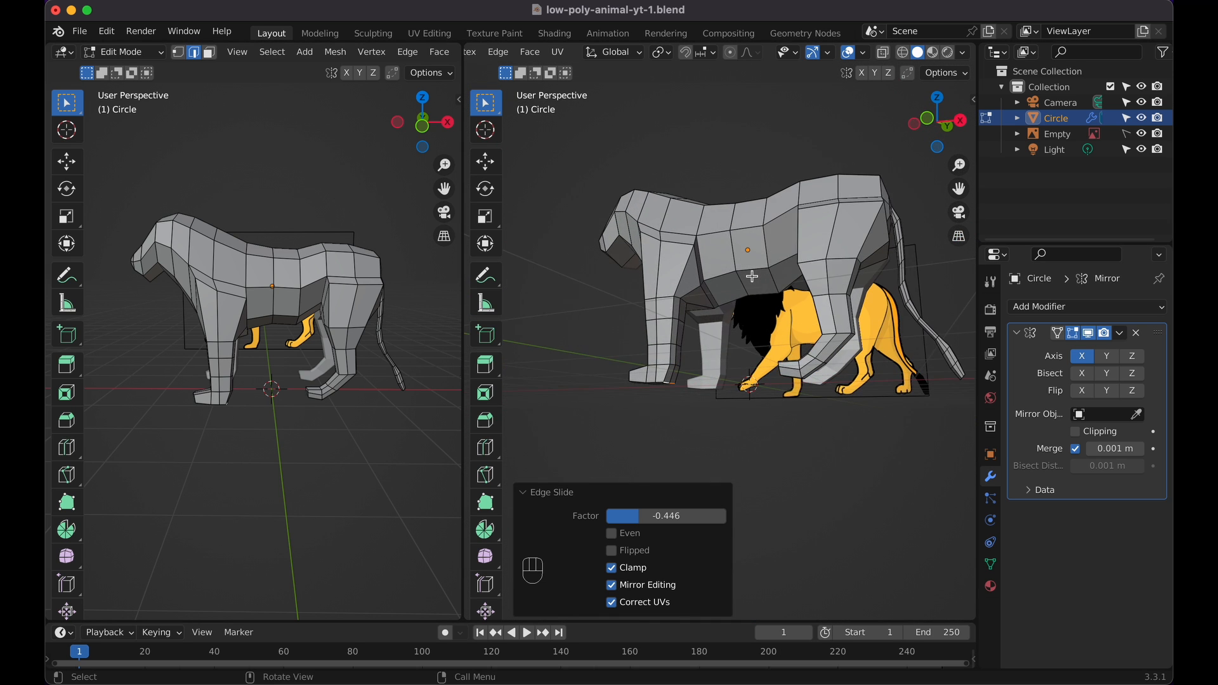
Slide the two flank edges just behind the front leg toward the belly's middle by a factor of about -0.40
left_click(697, 274)
left_click(710, 296, "shift")
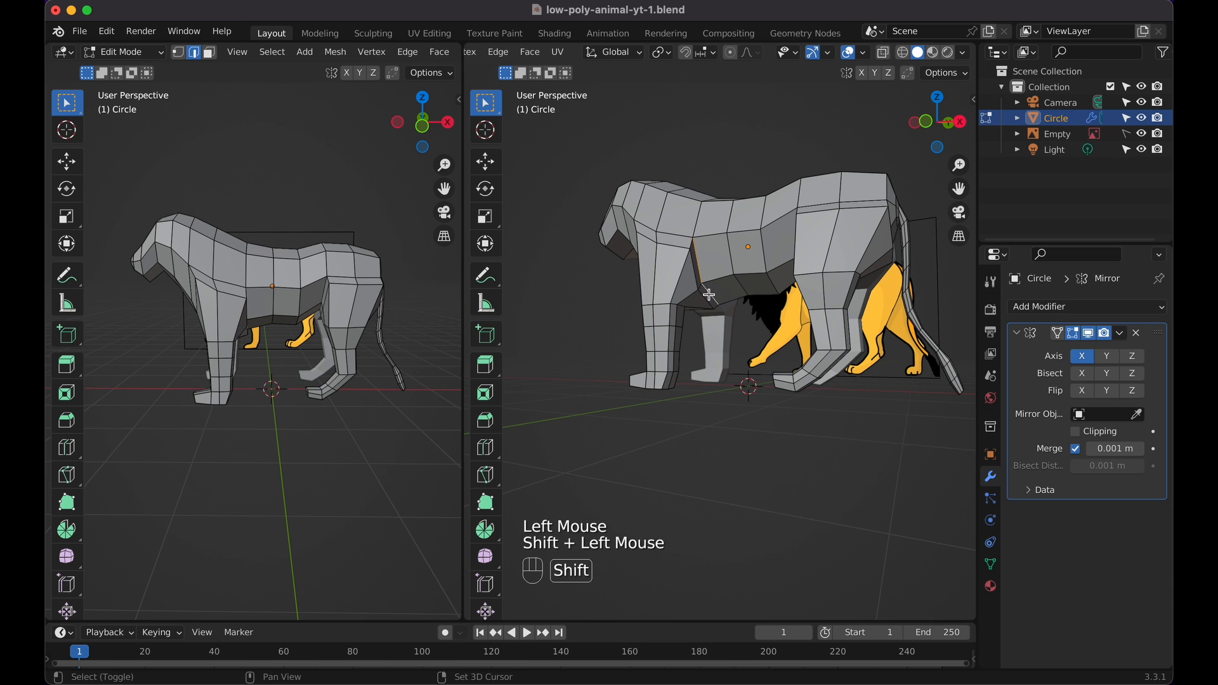
key("g")
key("g")
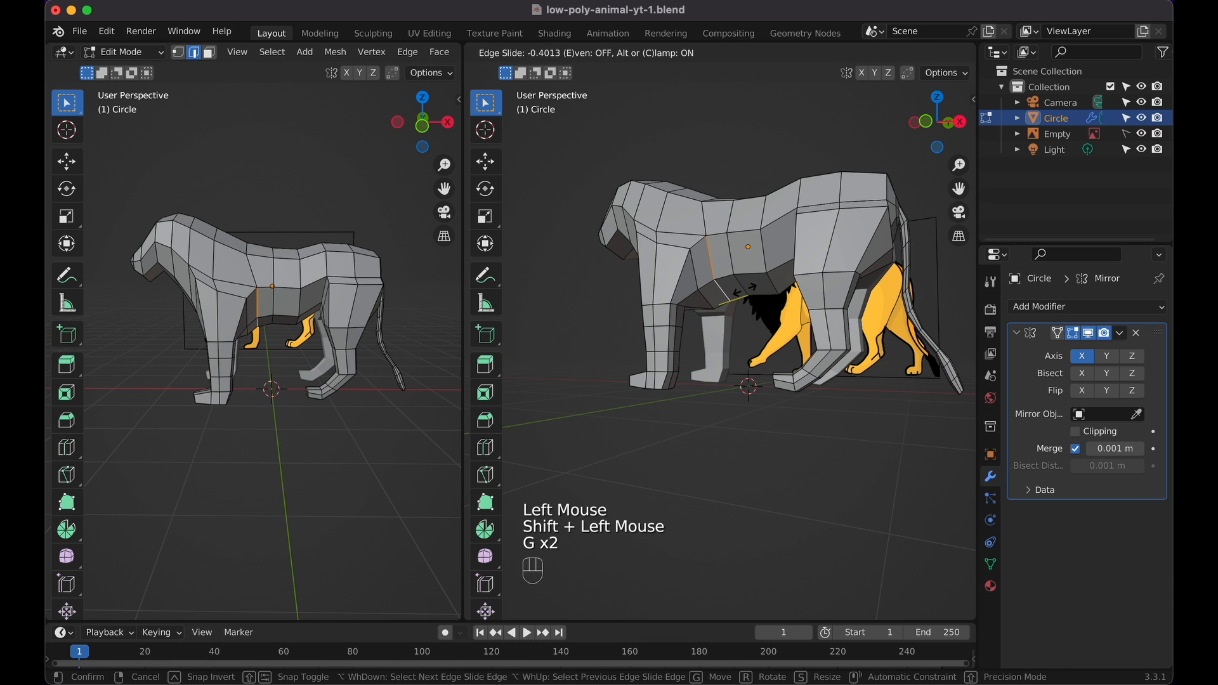
left_click(744, 292)
scroll(742, 289, "left", 5)
left_click(759, 338)
Slide the two flank edges just in front of the hind leg by a factor of about -0.39
scroll(759, 338, "right", 5)
scroll(759, 338, "left", 2)
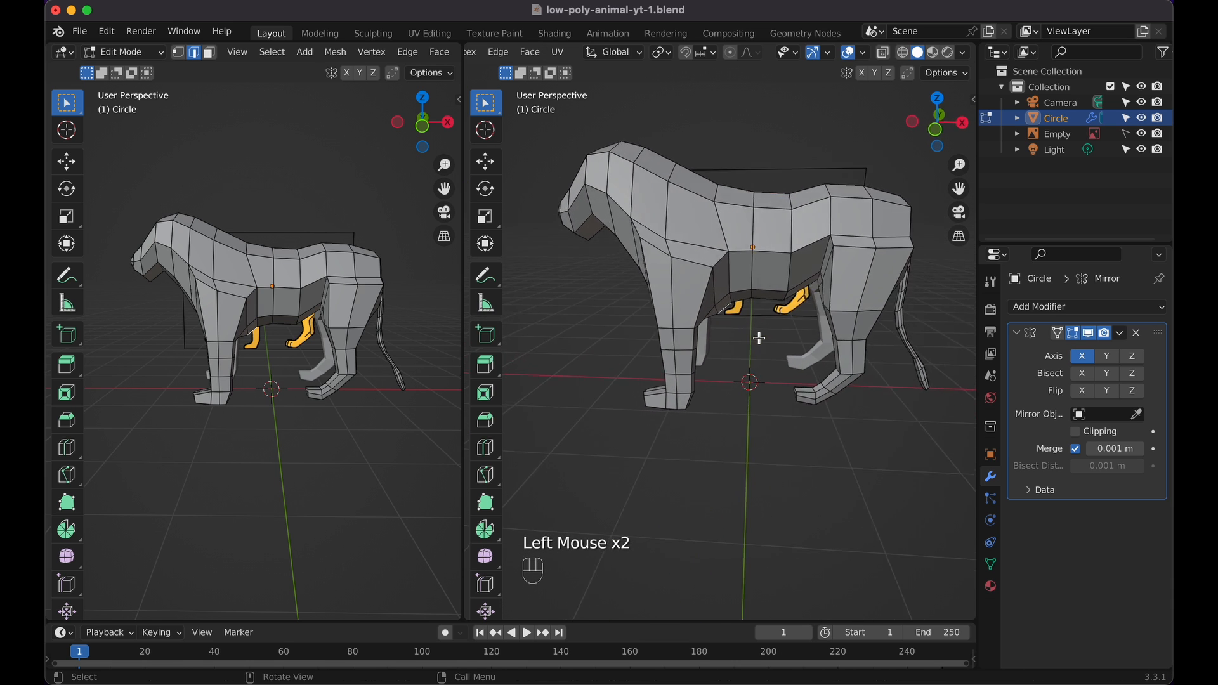
scroll(759, 338, "left", 3)
left_click(821, 257, "shift")
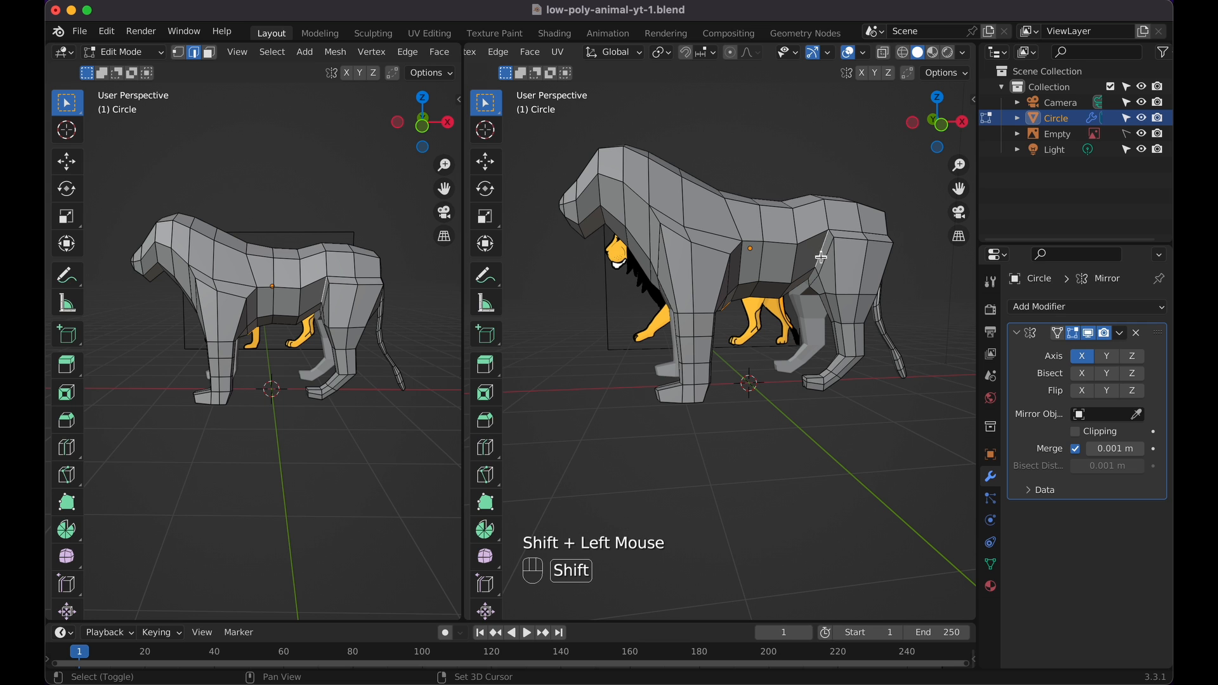
key("g")
key("g")
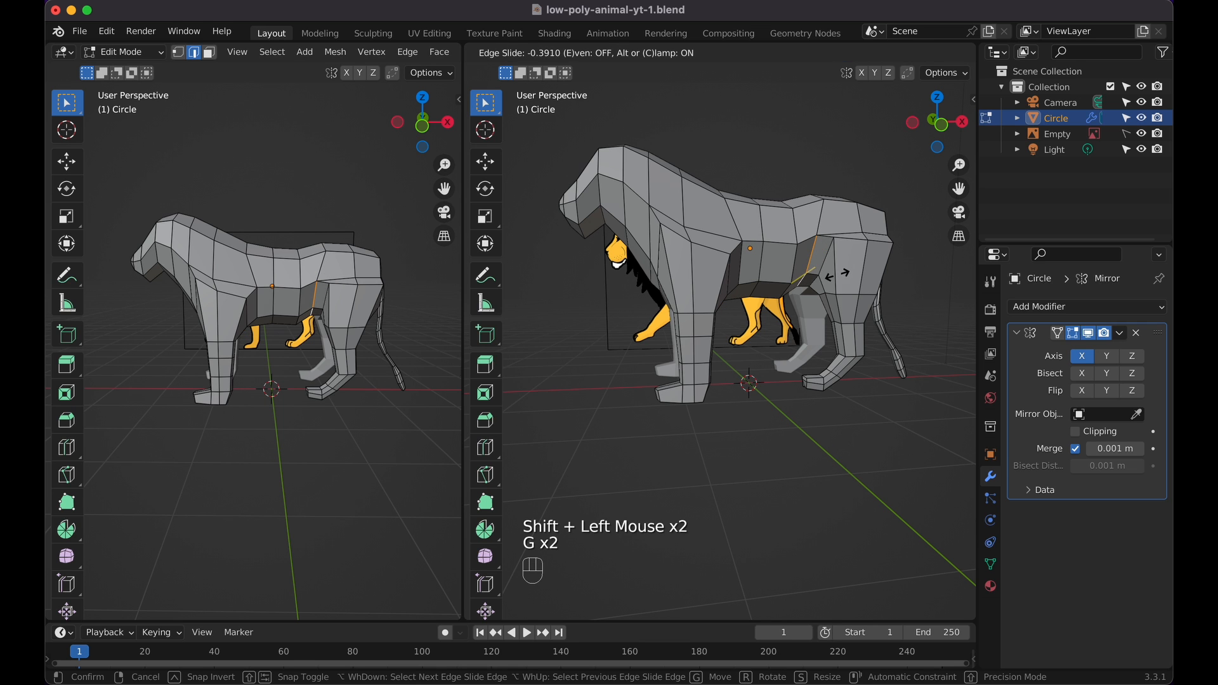
left_click(837, 273)
scroll(837, 273, "right", 3)
left_click(926, 313)
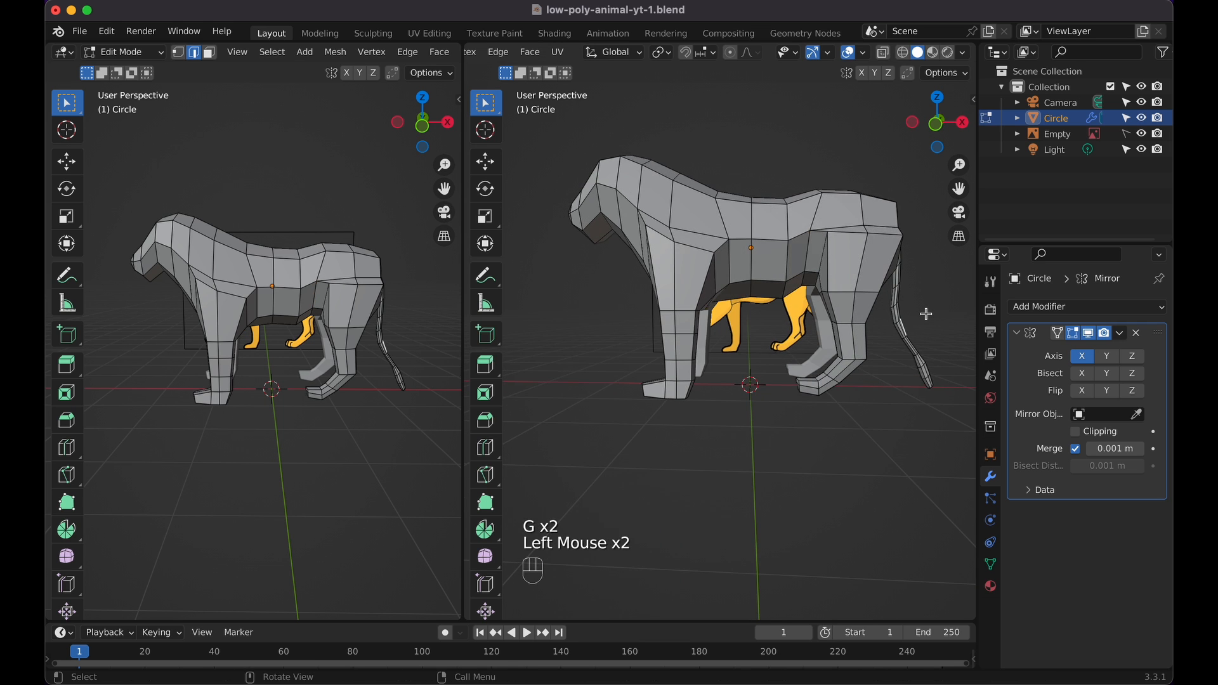
Check the body against the side reference, then examine the open muzzle from the front
scroll(926, 314, "down", 3)
key("KP_1")
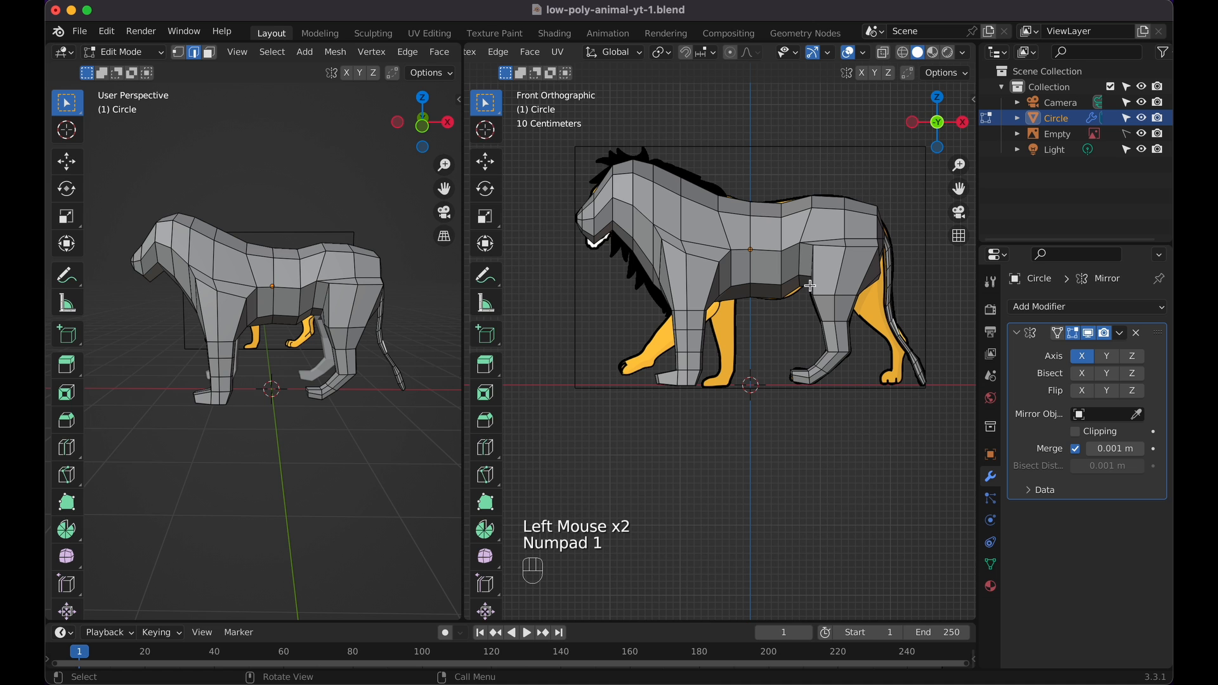
scroll(811, 285, "down", 5)
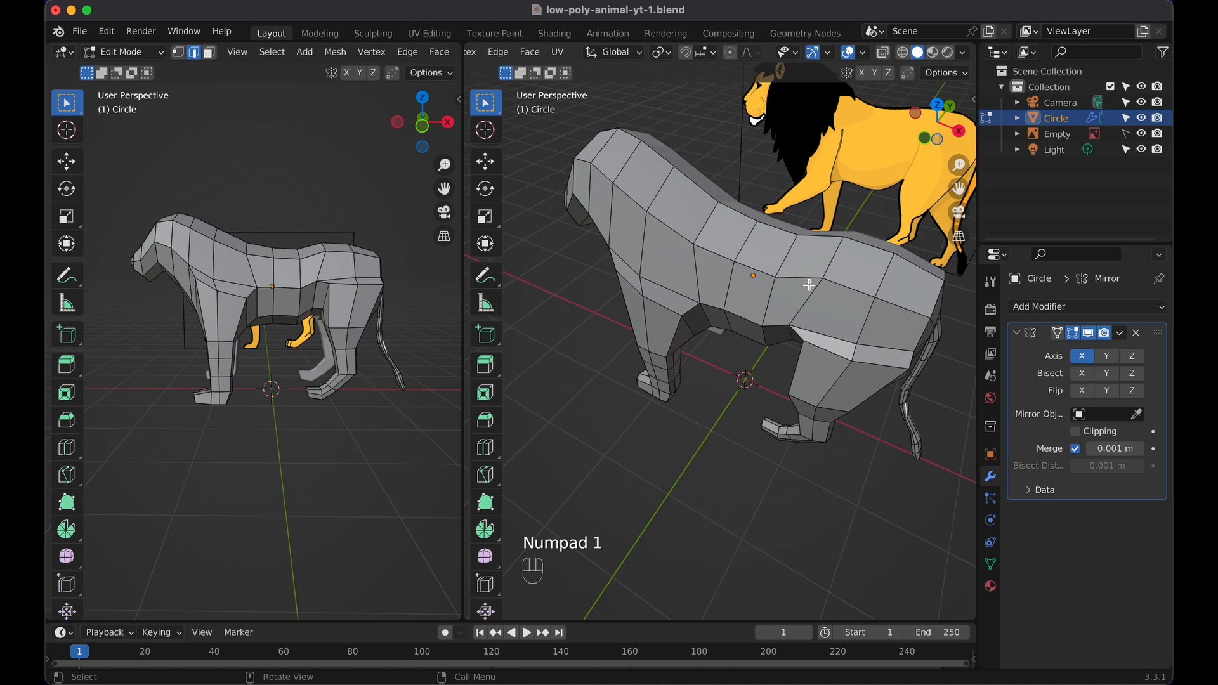
scroll(809, 285, "left", 8)
scroll(809, 285, "up", 3)
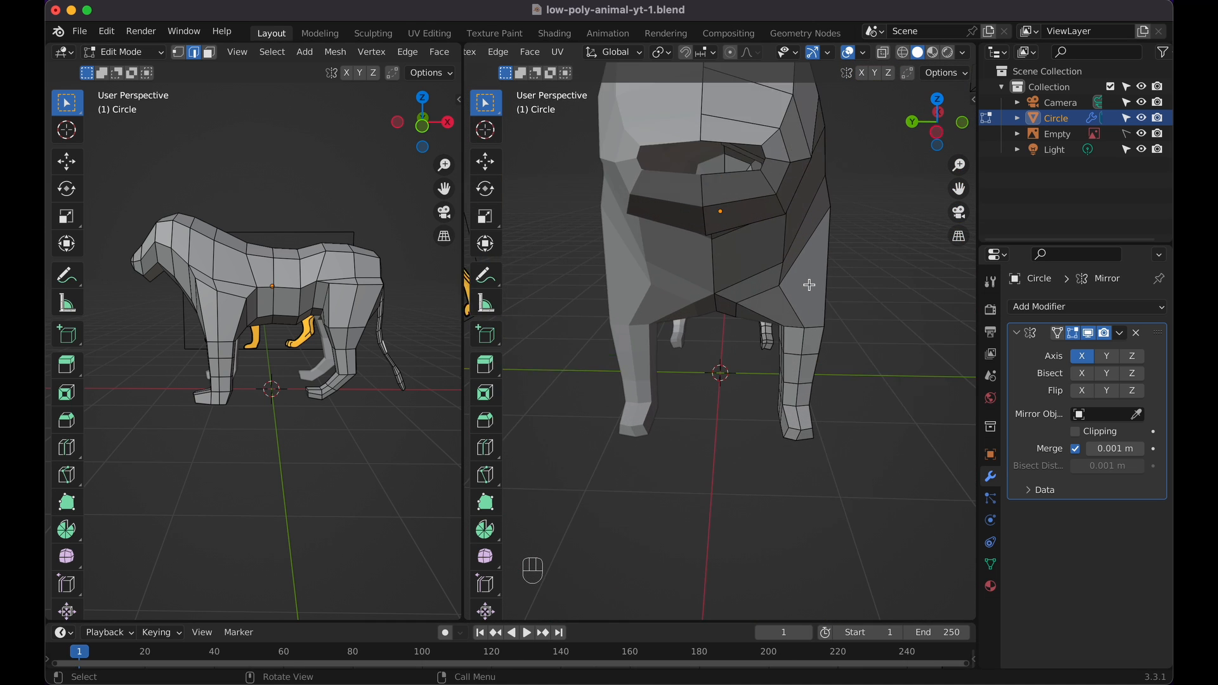
scroll(809, 285, "up", 2, "shift")
scroll(810, 284, "up", 2, "shift")
scroll(809, 285, "down", 2)
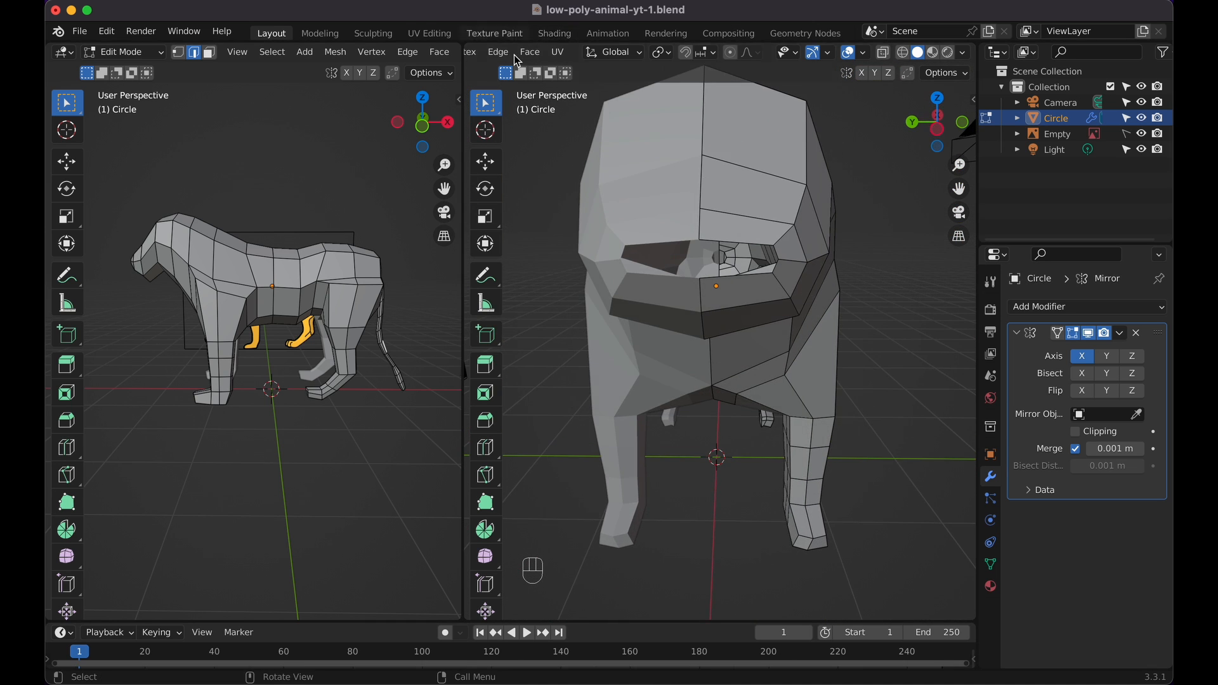
Switch to vertex selection and select the boundary loop around the open muzzle
scroll(518, 61, "left", 5)
left_click(599, 53)
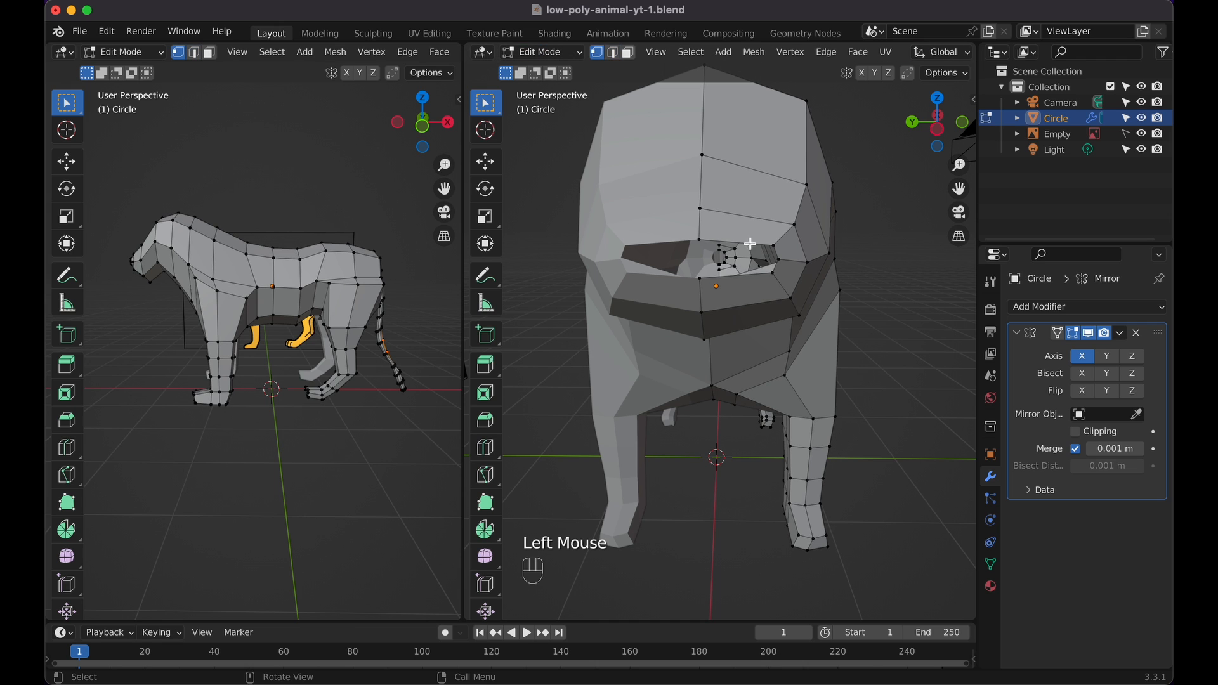
left_click(776, 244, "alt")
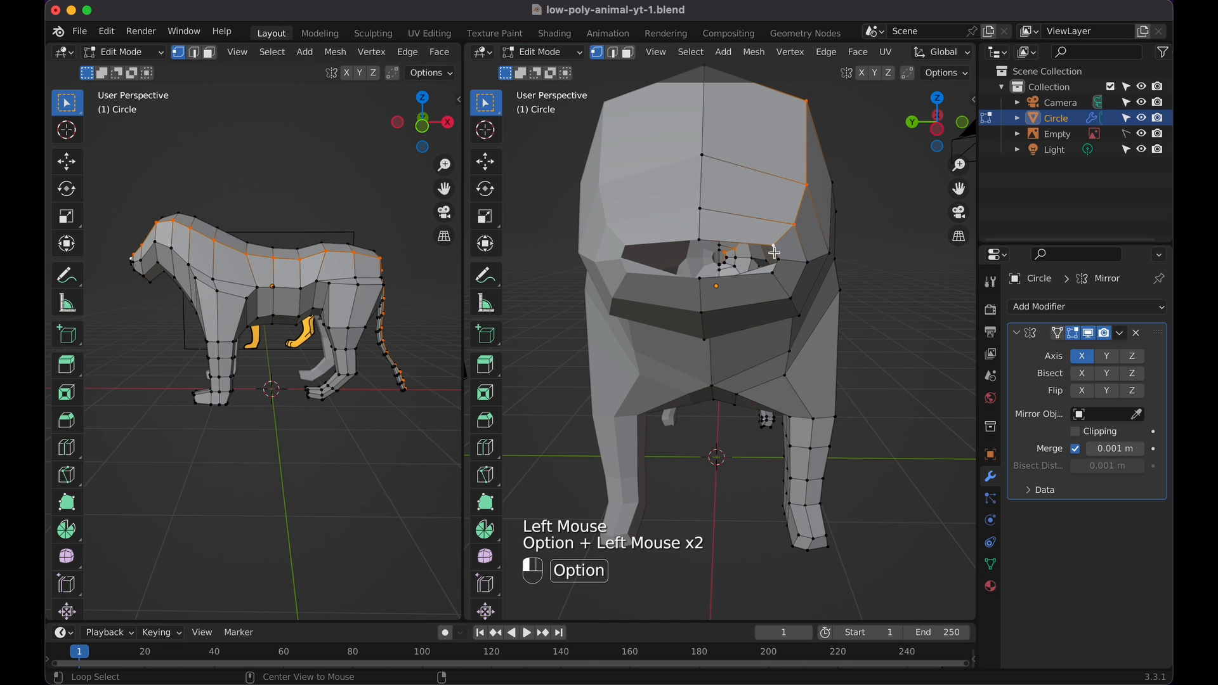
left_click(777, 260, "alt")
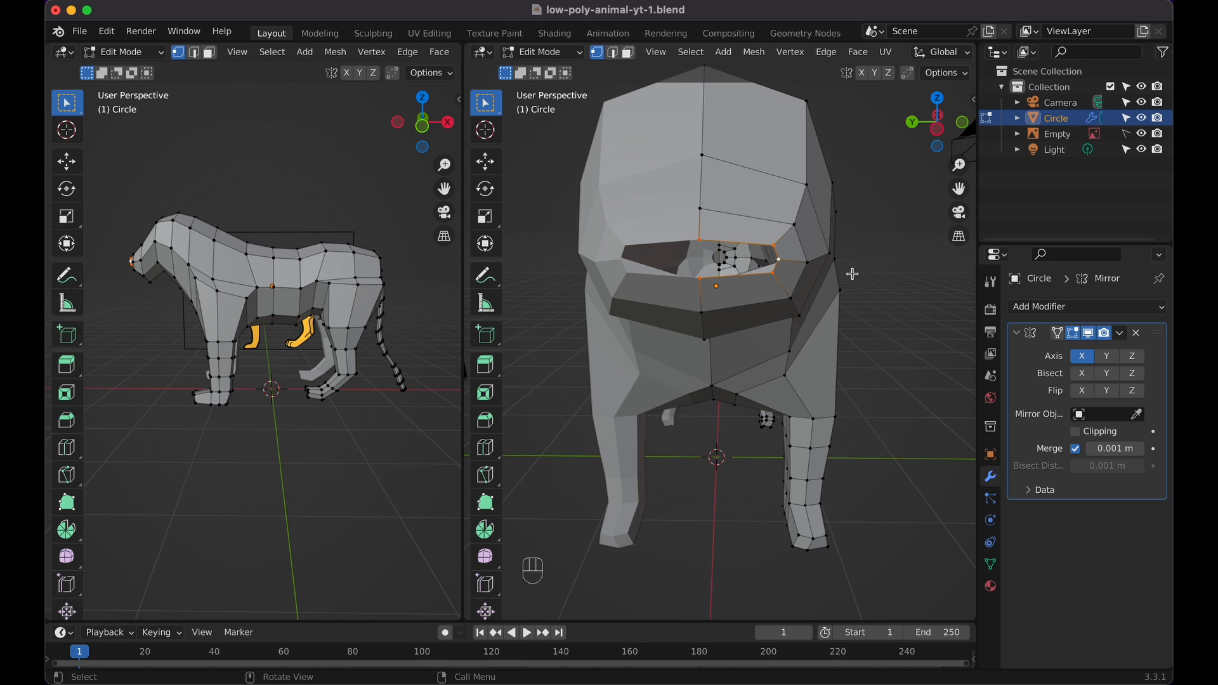
key("g")
key("y")
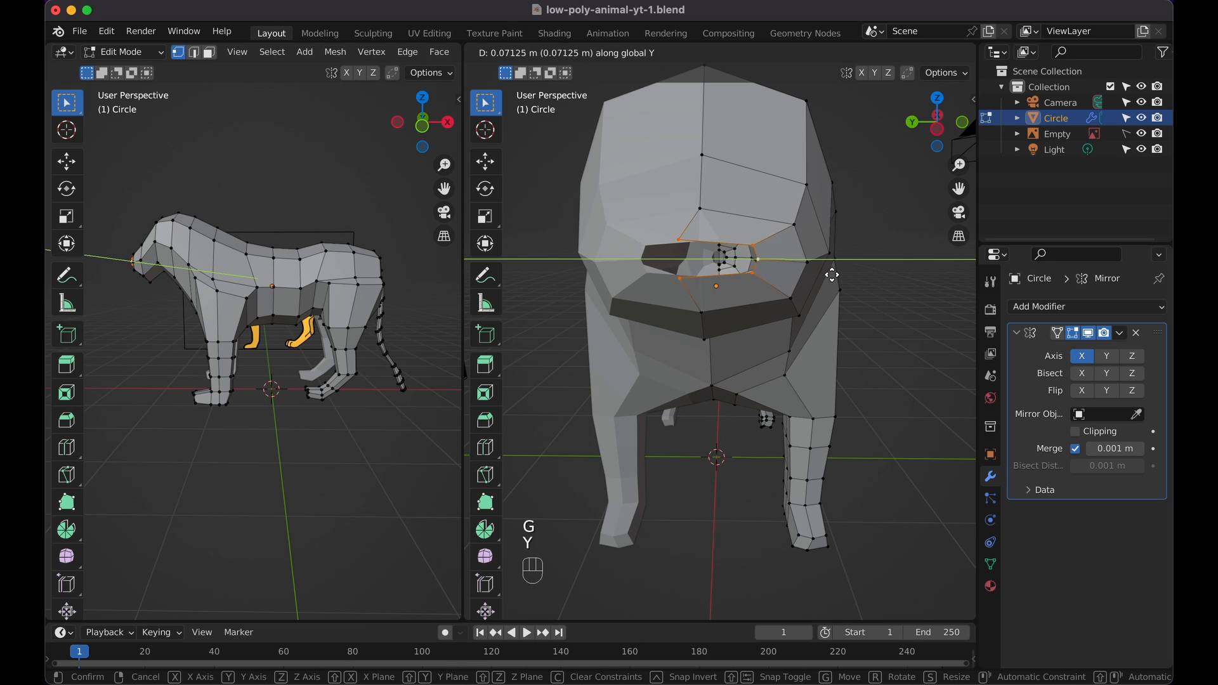
key("Escape")
key("s")
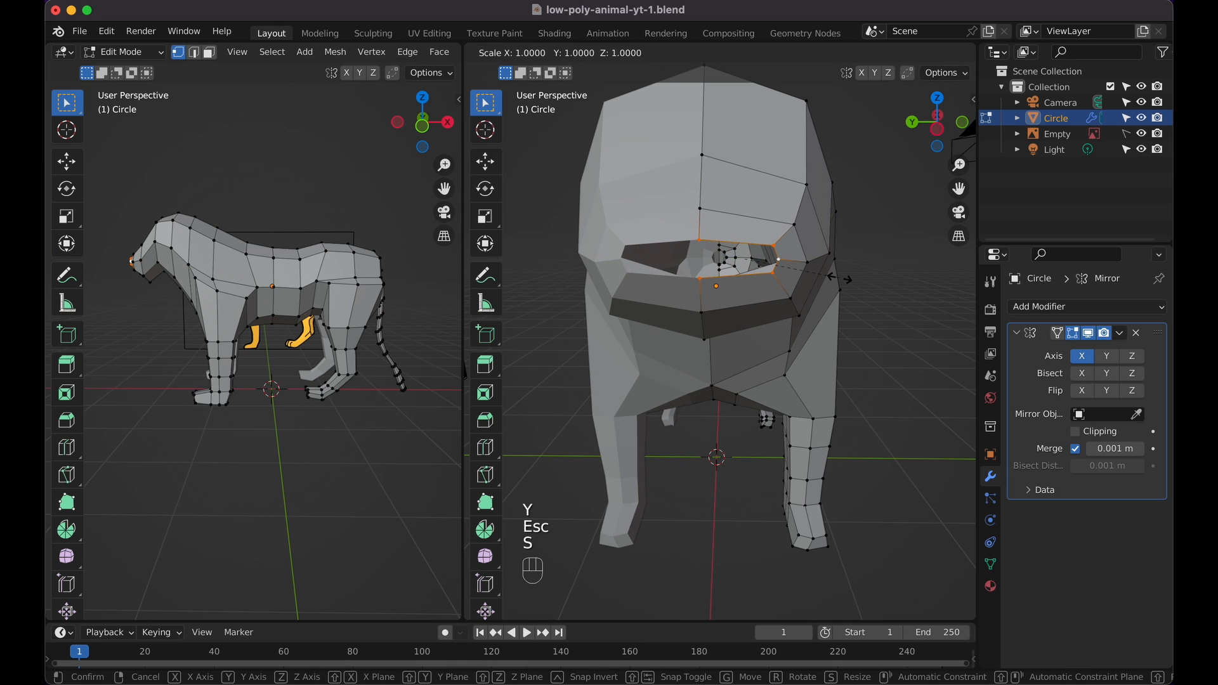
key("y")
key("Escape")
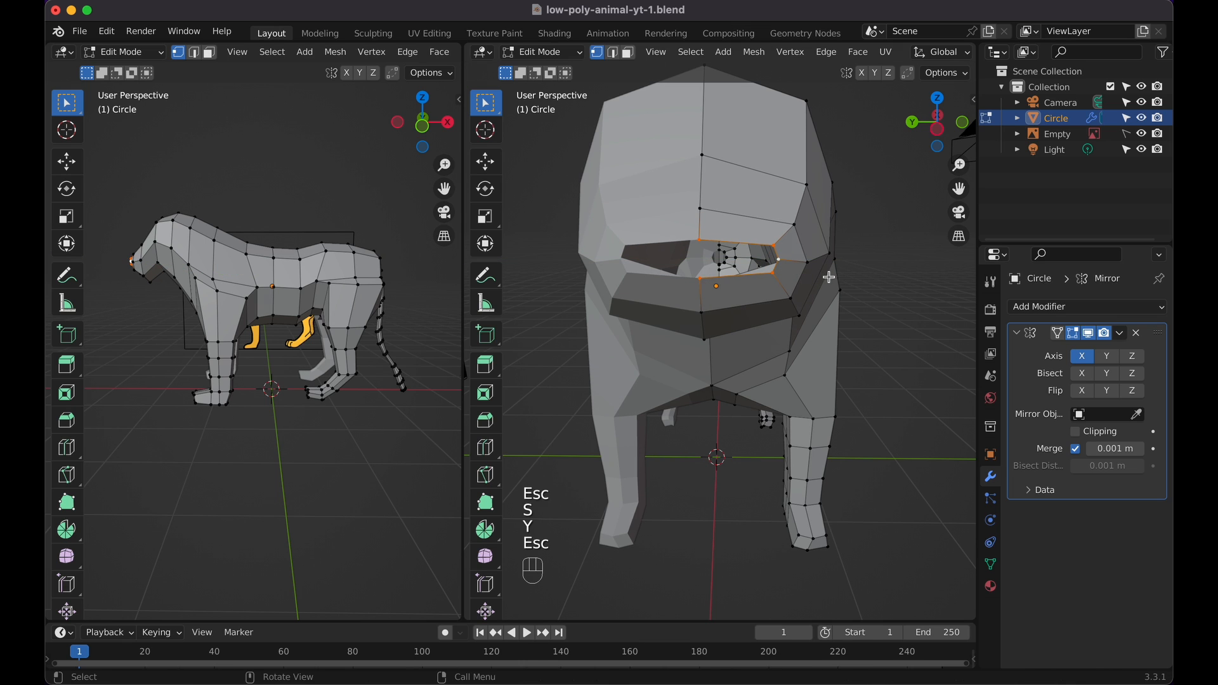
Enable Clipping on the Mirror modifier and scale the muzzle's boundary loop by -0.422 along Y
key("s")
key("y")
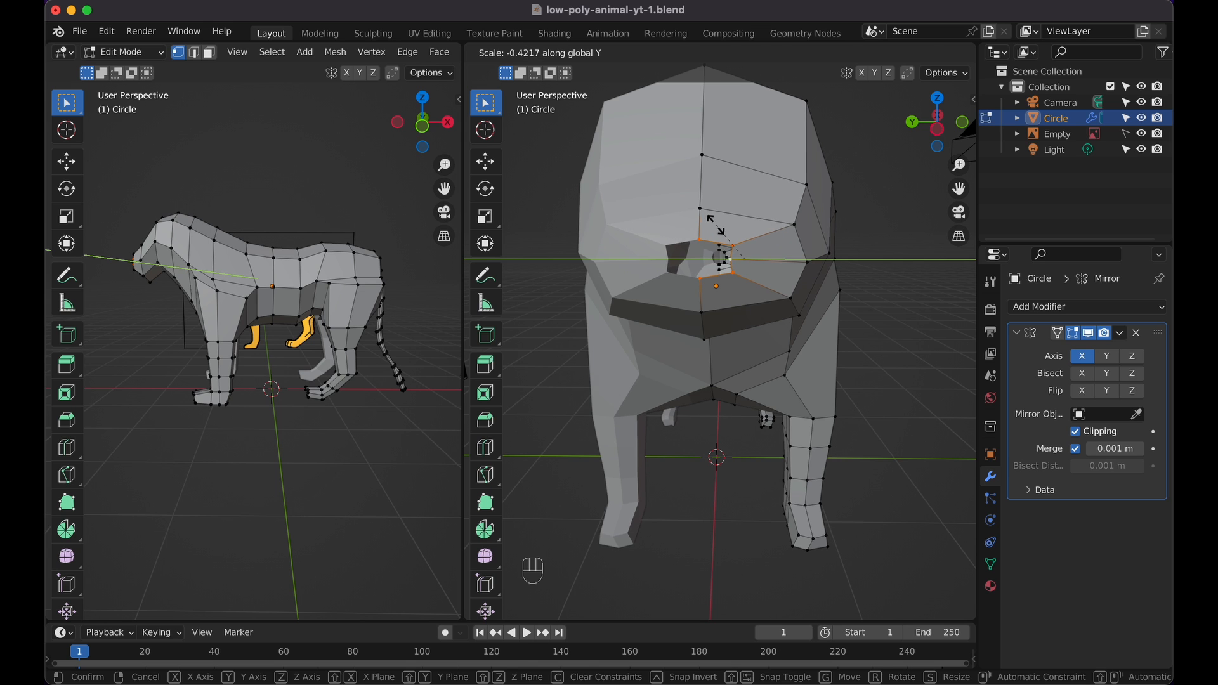
left_click(716, 226)
scroll(716, 225, "up", 5)
scroll(716, 225, "up", 3, "shift")
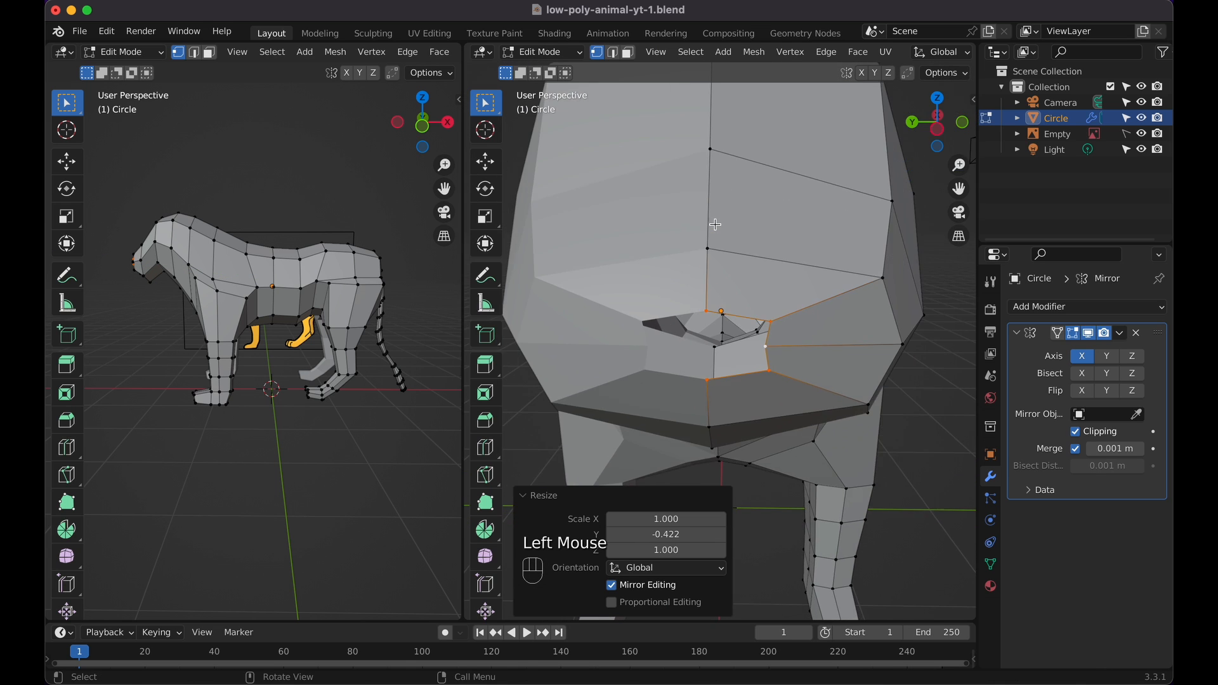
In left orthographic view, move the muzzle opening's middle side vertex outward by about 0.01 m
key("KP_1")
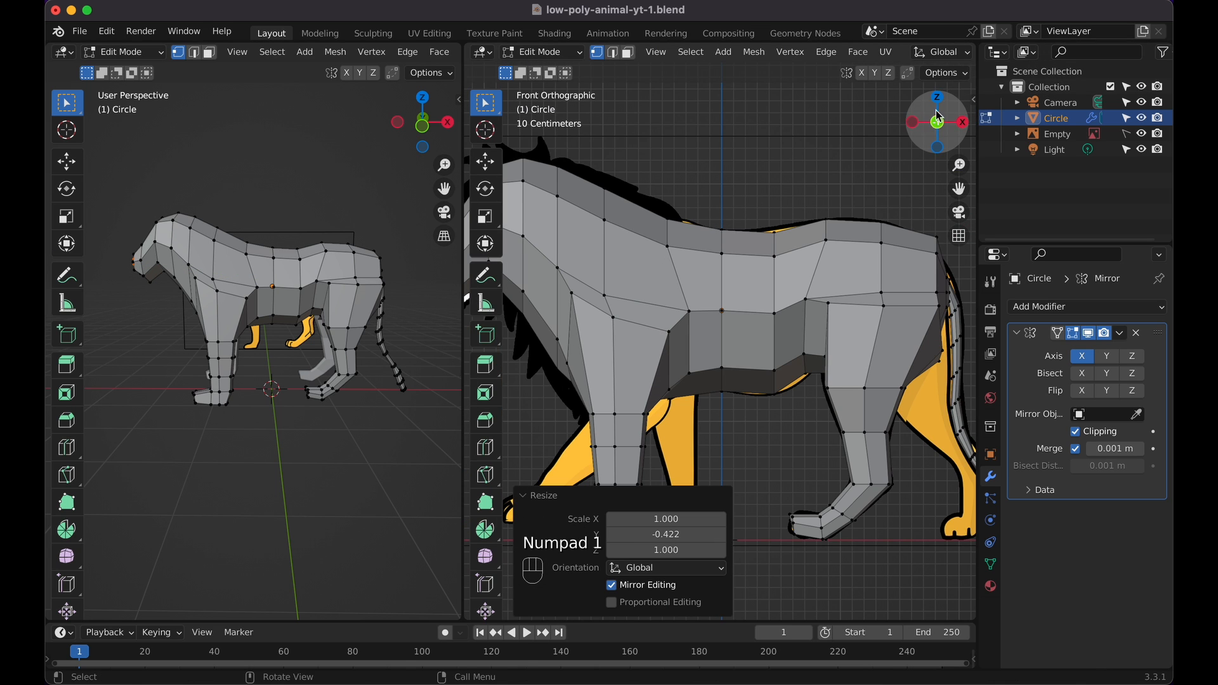
left_click(912, 122)
scroll(756, 216, "up", 3)
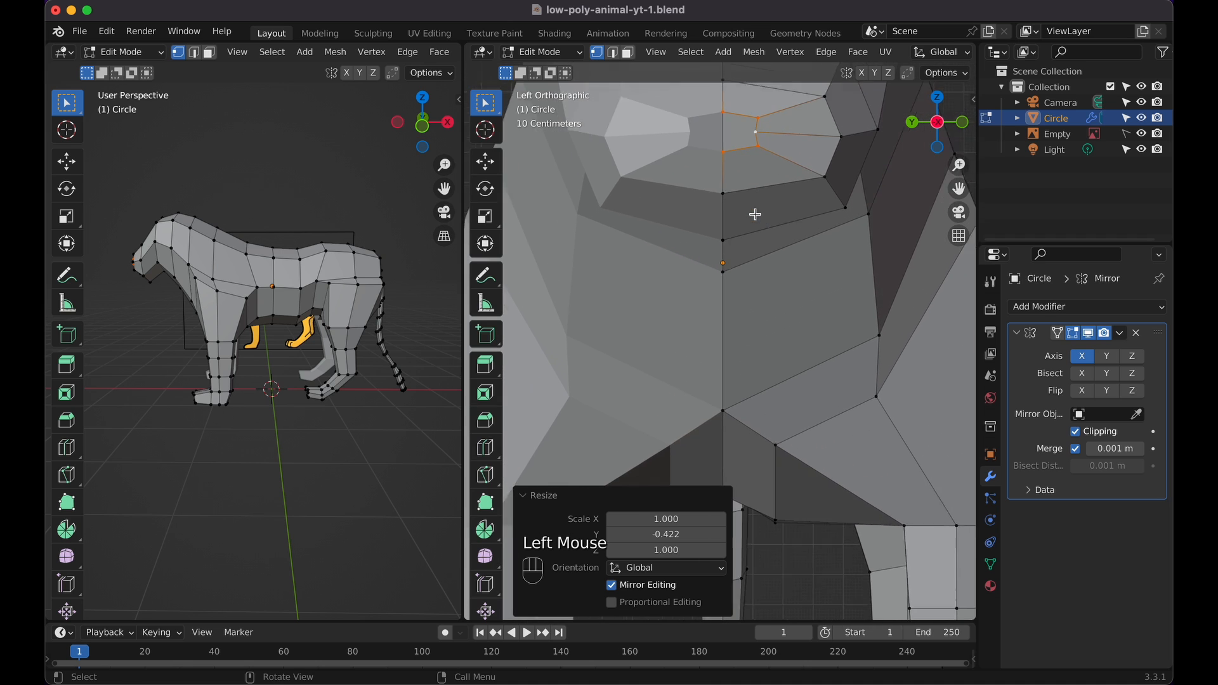
scroll(756, 215, "down", 2, "shift")
left_click(765, 147)
key("g")
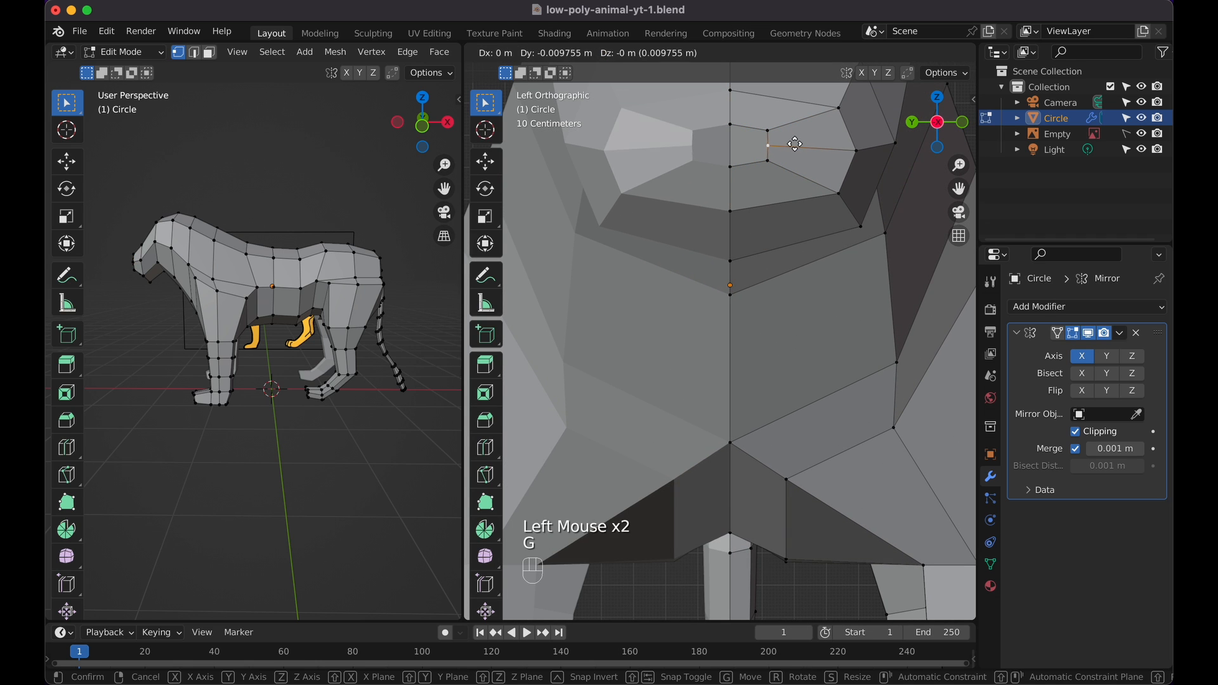
left_click(799, 144)
Select the muzzle opening's boundary loop and round it with the LoopTools Circle operation
left_click(772, 132, "alt")
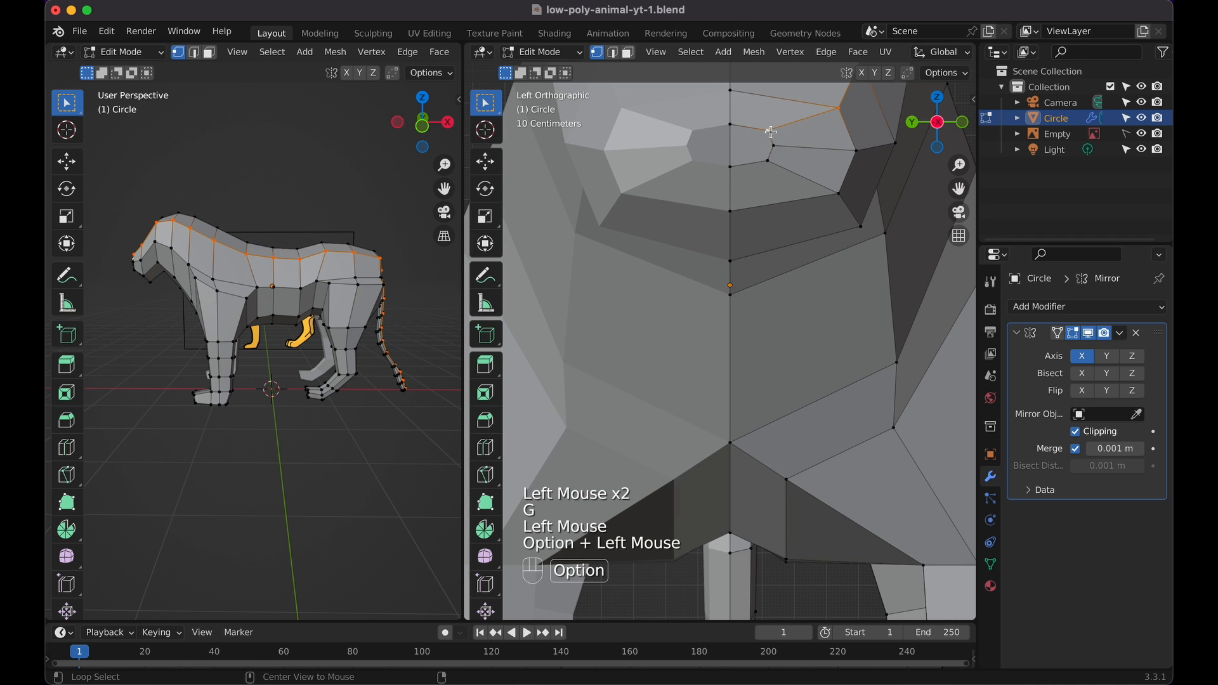
right_click(773, 146)
mouse_move(775, 145)
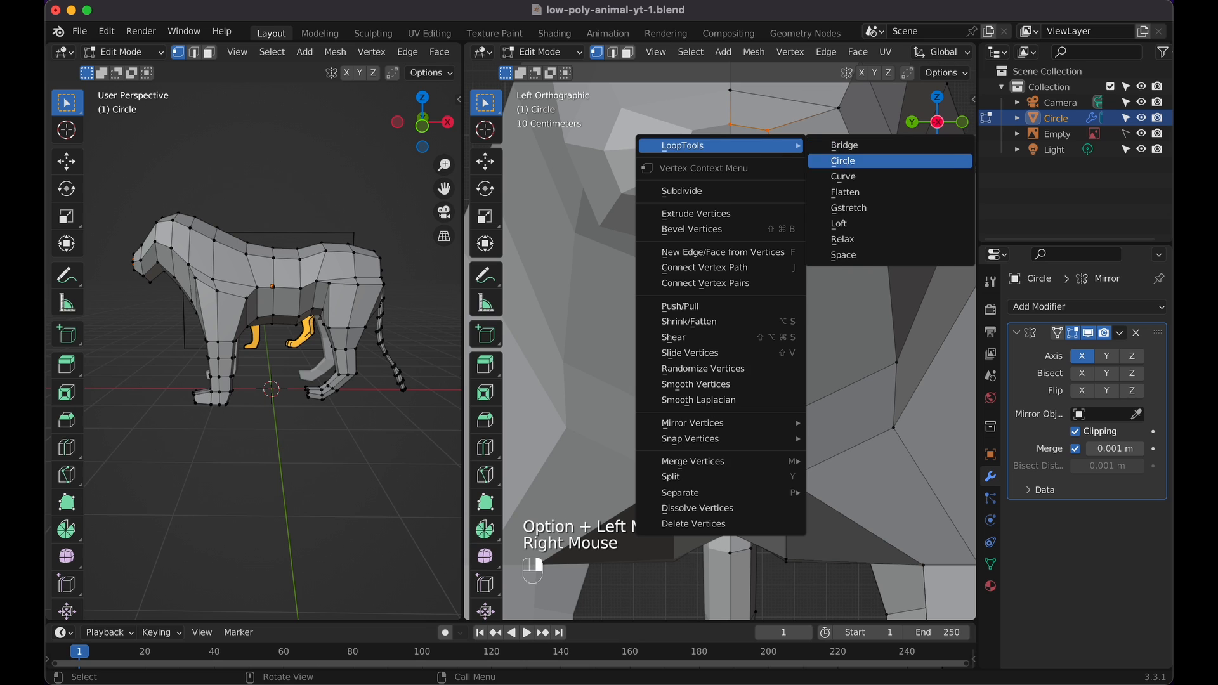
left_click(831, 160)
scroll(801, 139, "up", 3)
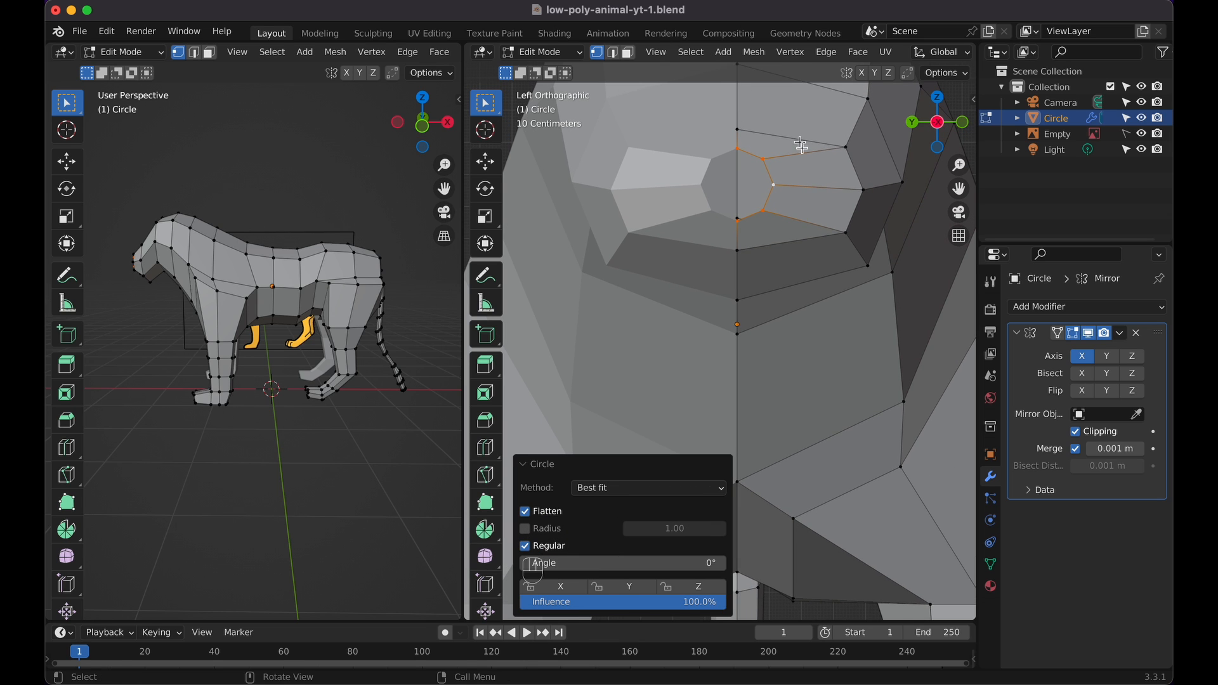
Try to fill between the upper and middle side vertices of the muzzle opening, and undo the attempt
left_click(763, 159)
left_click(775, 184, "shift")
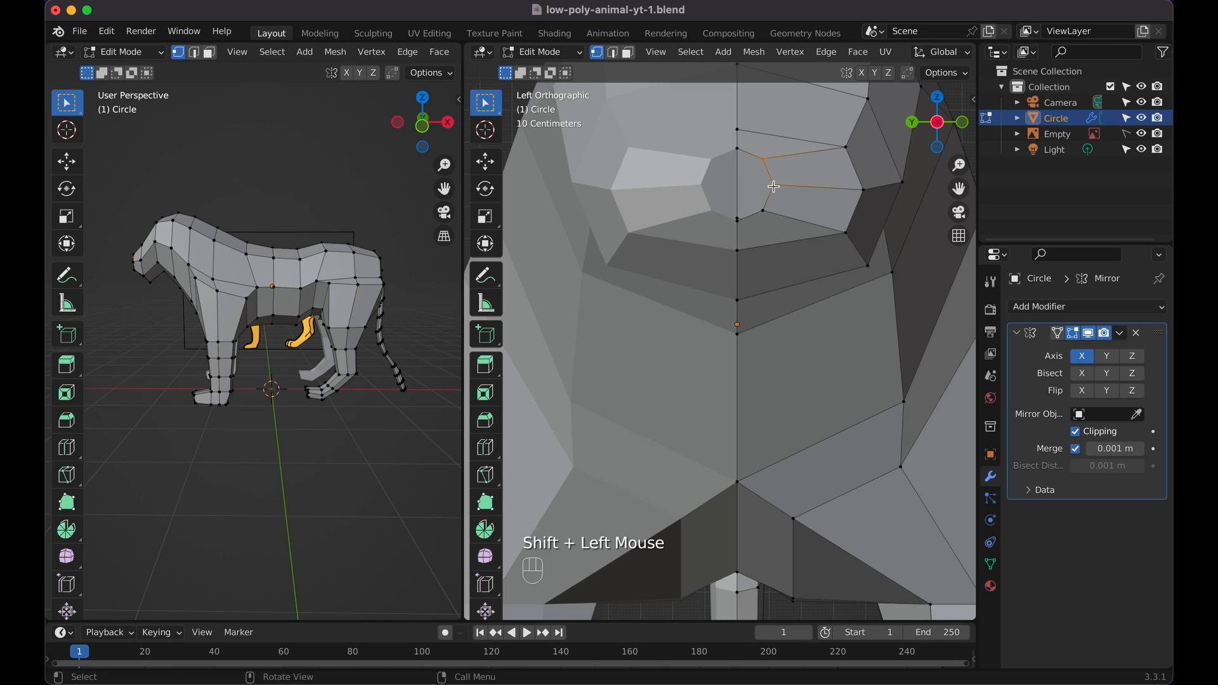
key("f")
key("super+z")
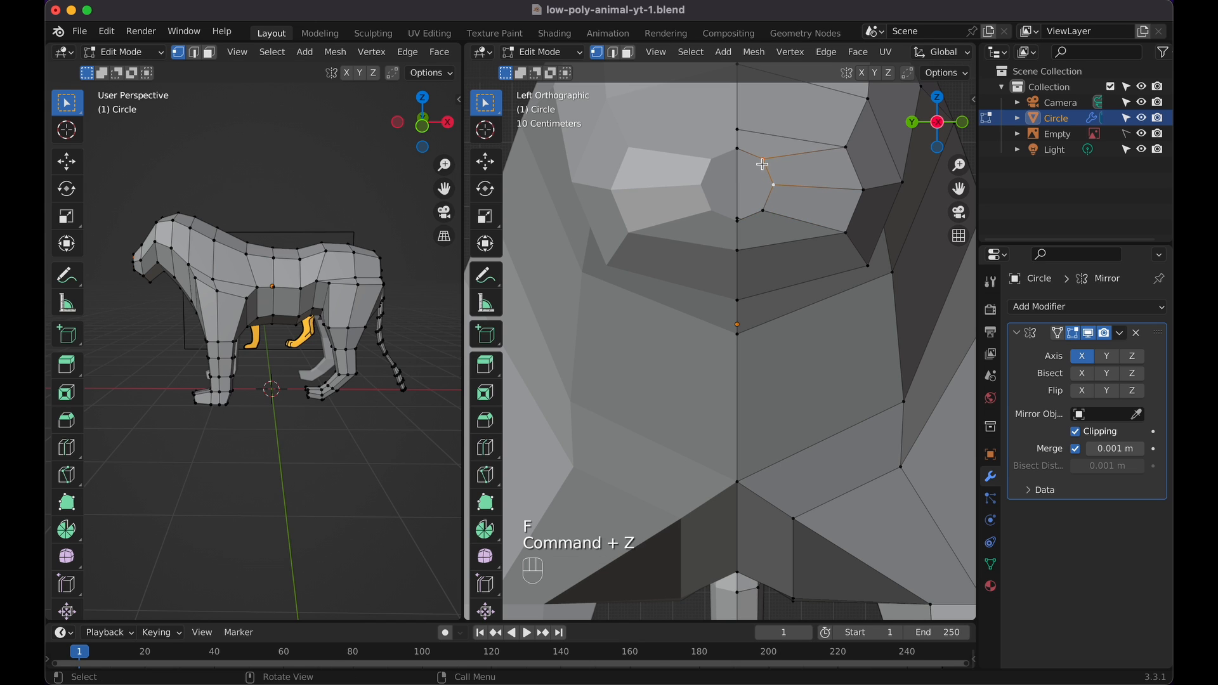
Select the muzzle opening's boundary loop and fill it with a face
left_click(763, 163, "alt")
key("f")
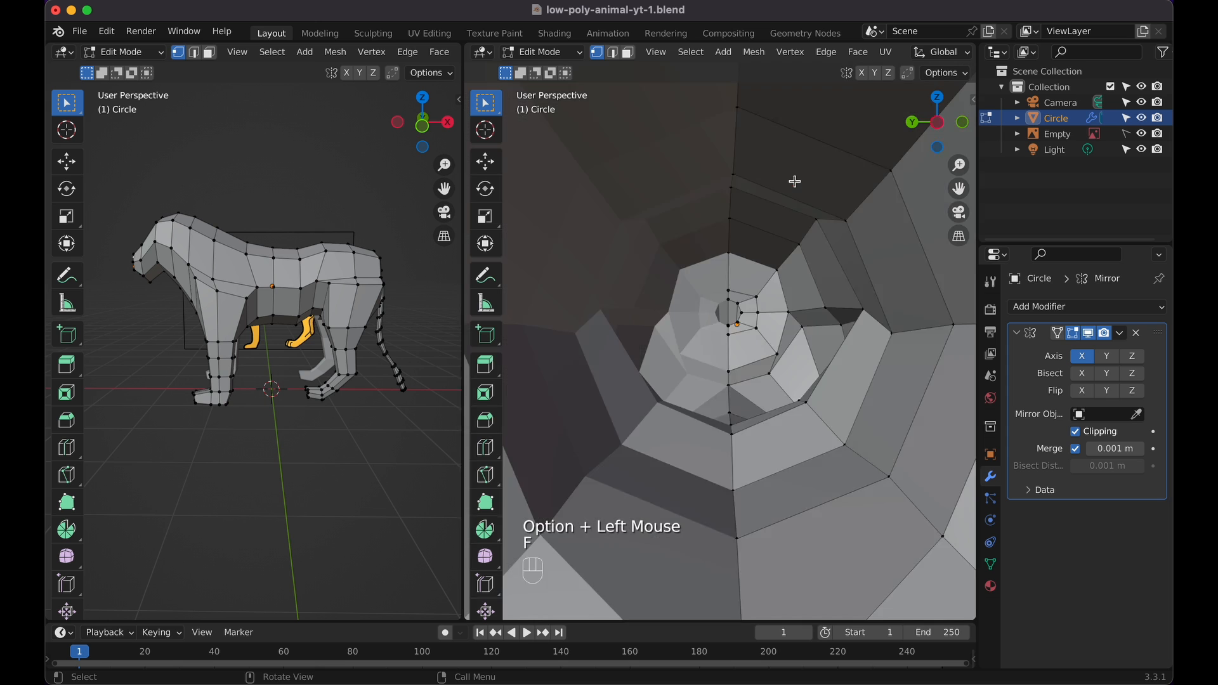
scroll(795, 182, "down", 10)
scroll(795, 181, "down", 10)
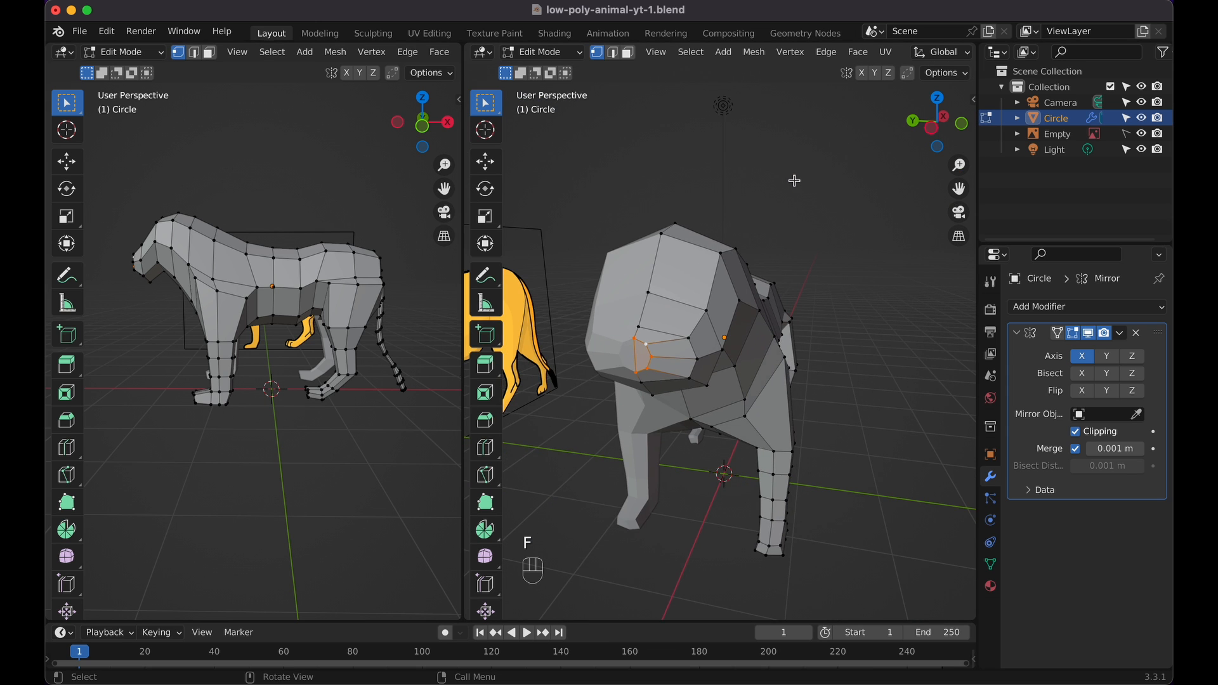
Move the new muzzle-tip face by about 0.016 m and scale it by 0.579 along Z
scroll(794, 181, "left", 3, "shift")
scroll(794, 181, "up", 3)
scroll(794, 181, "up", 6)
scroll(794, 181, "down", 5, "shift")
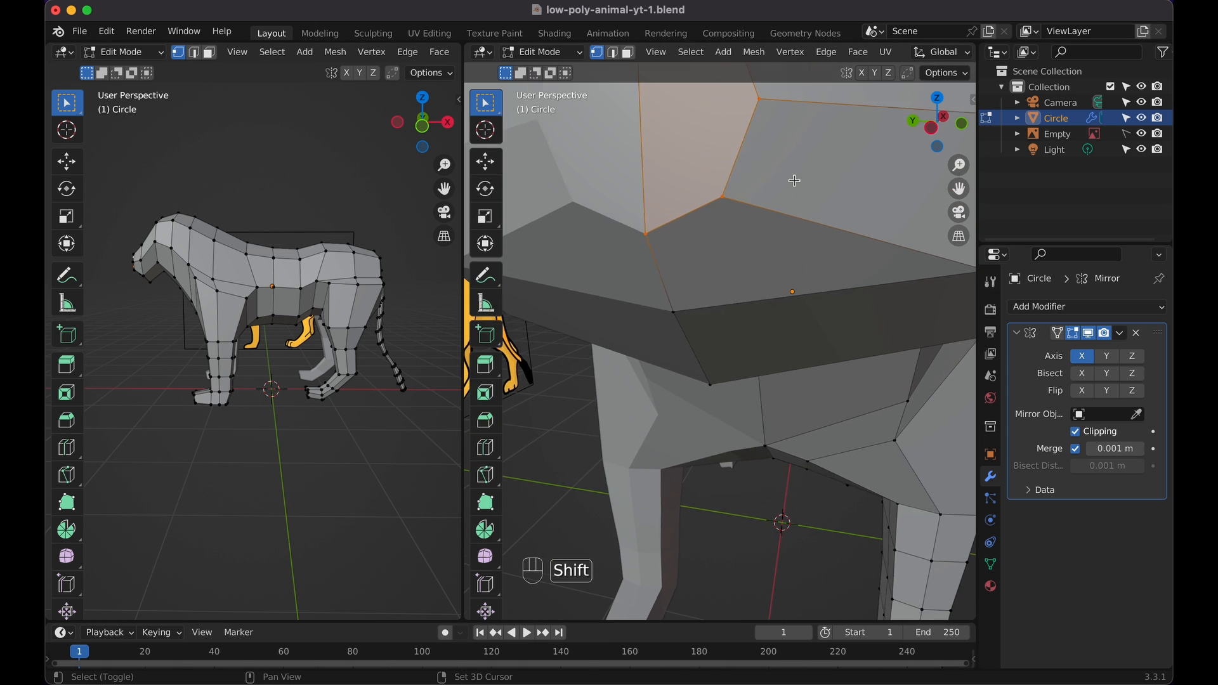
scroll(795, 181, "up", 3, "shift")
scroll(795, 181, "down", 6)
scroll(715, 305, "right", 5)
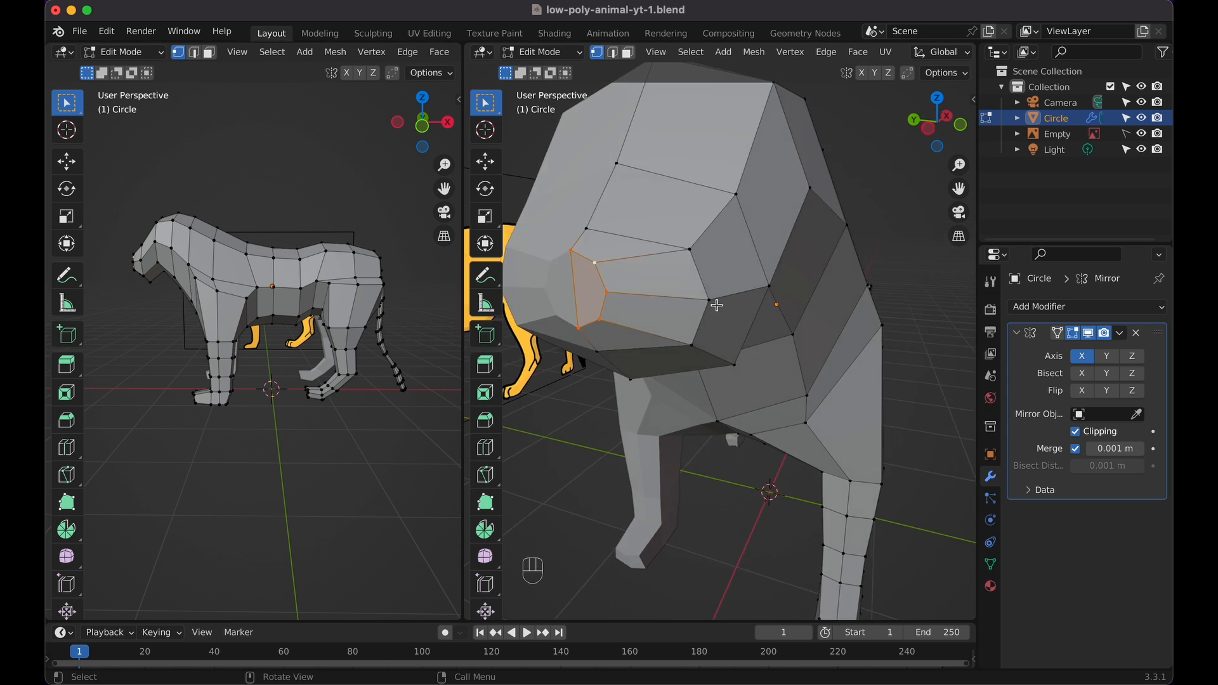
scroll(715, 305, "left", 4, "shift")
scroll(716, 306, "up", 3)
scroll(715, 305, "right", 2)
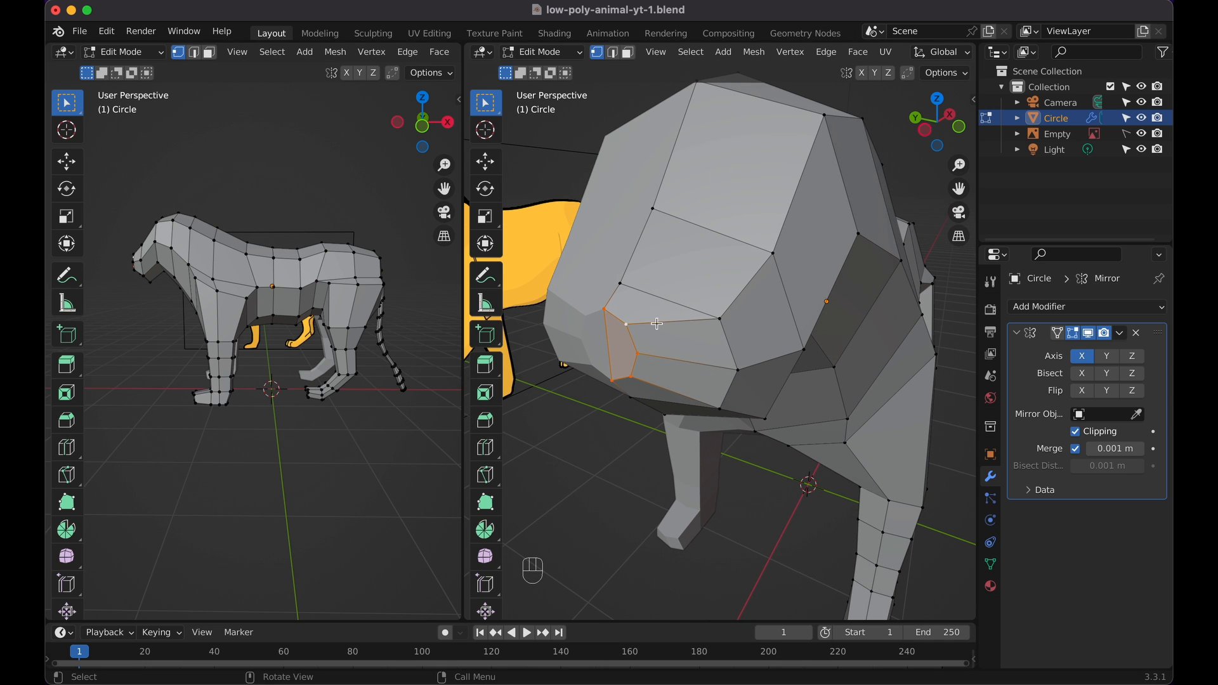
key("g")
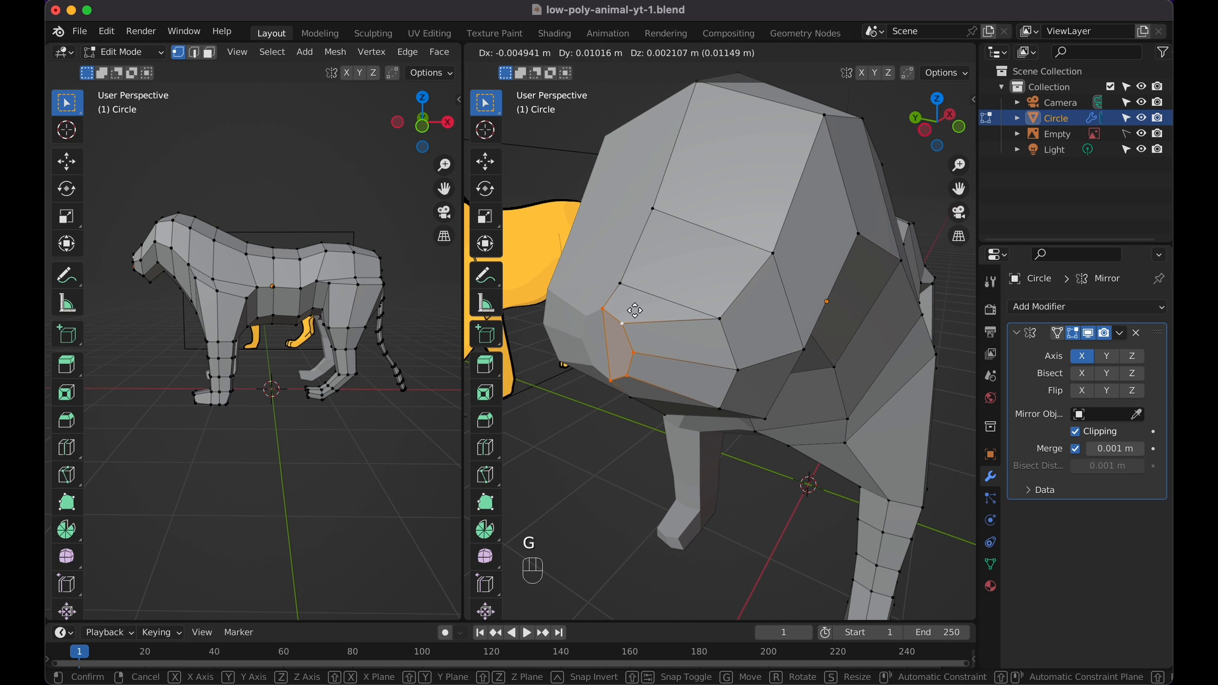
left_click(634, 311)
key("s")
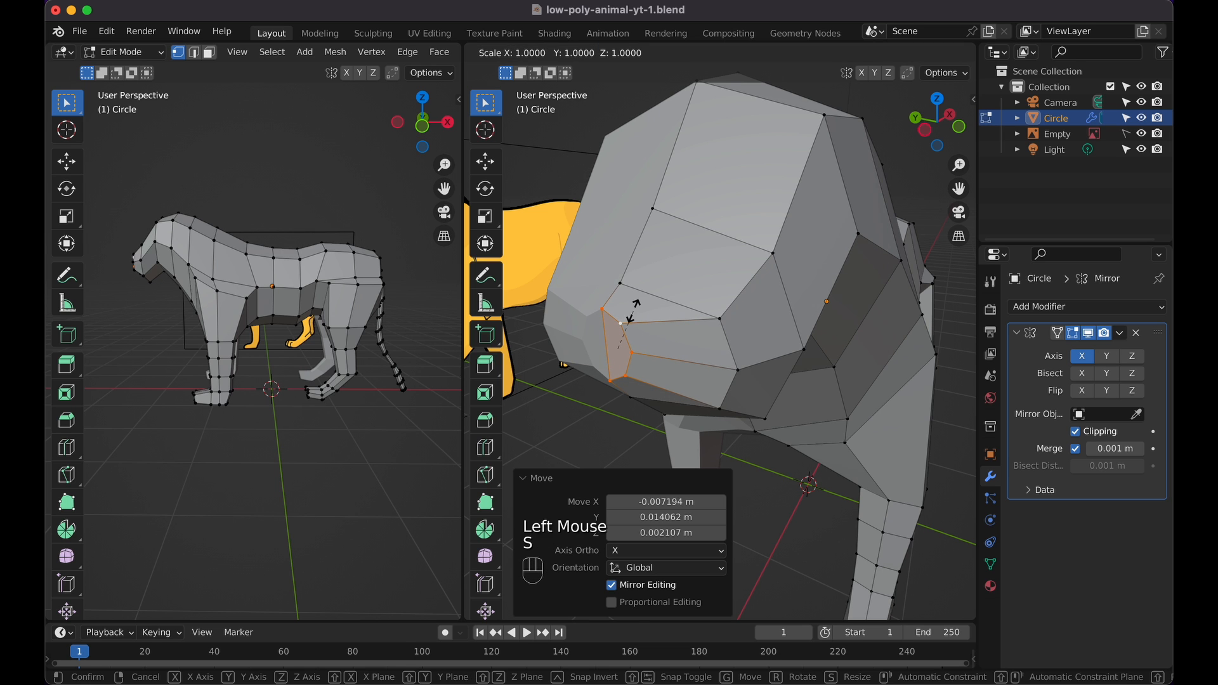
key("z")
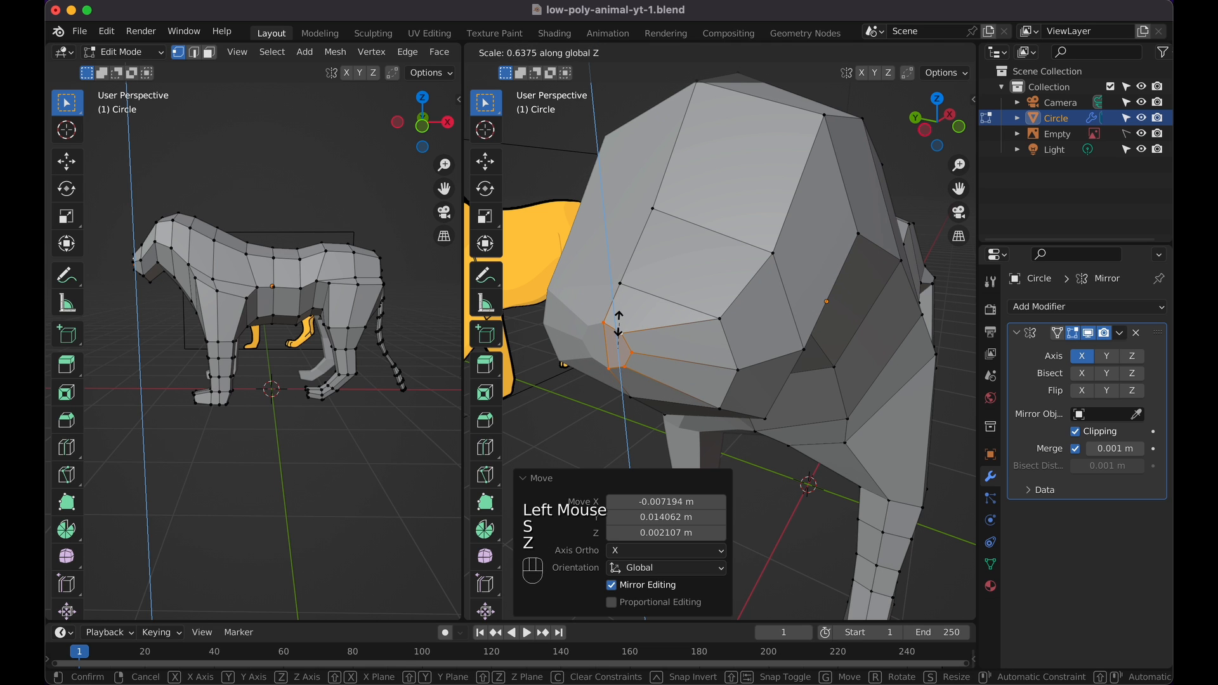
left_click(618, 326)
Save the lion model's file
scroll(617, 325, "right", 3)
scroll(617, 325, "left", 5, "shift")
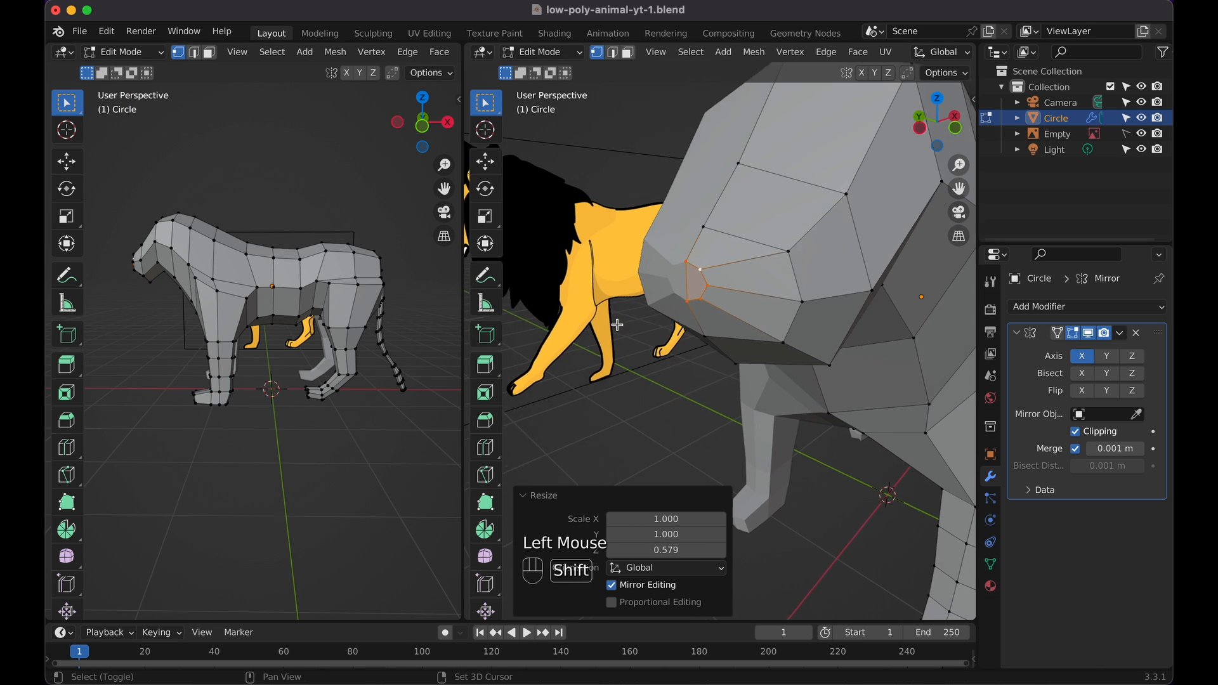
scroll(617, 326, "down", 2)
scroll(617, 325, "right", 10)
key("super+s")
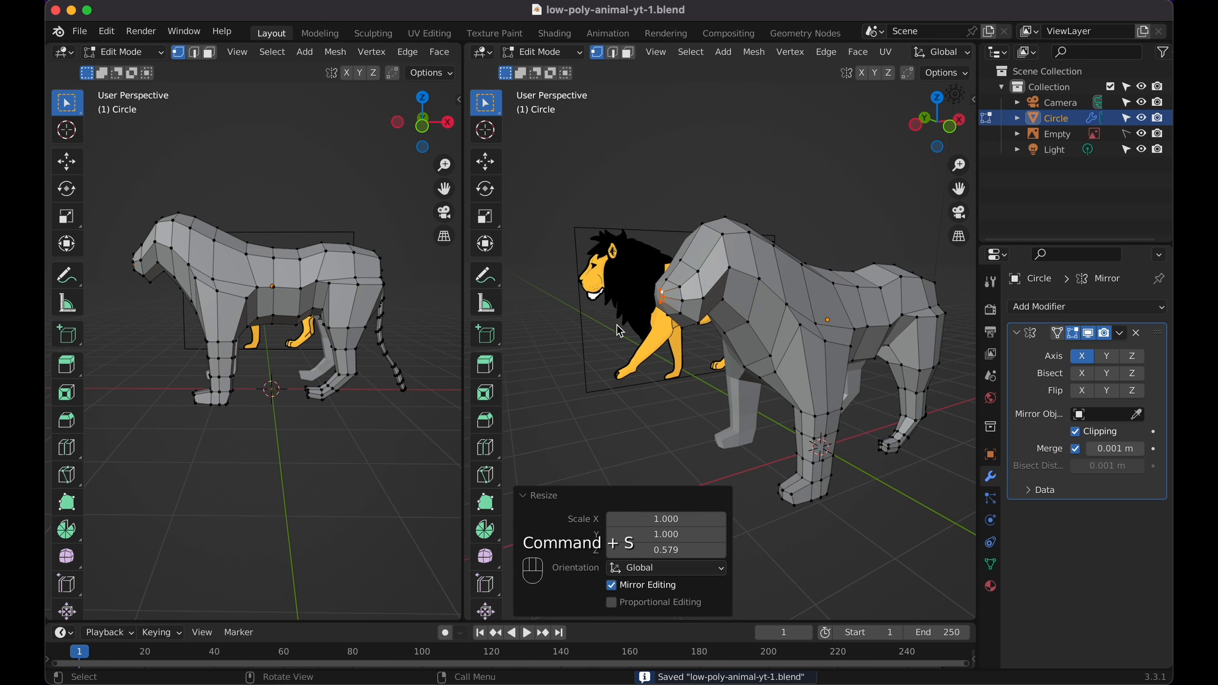
Switch to edge selection and slide the edges at the rear of the haunch beside the tail by a factor of 0.119
scroll(620, 331, "right", 5)
scroll(620, 330, "right", 10)
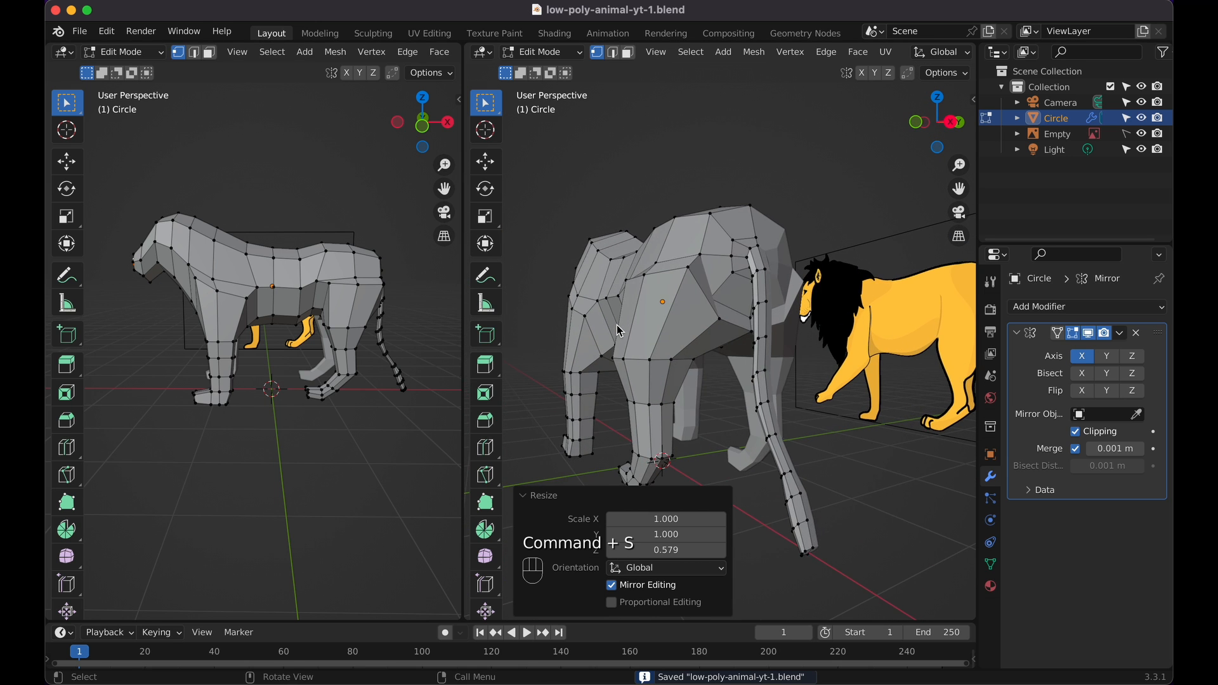
left_click(613, 55)
left_click(662, 333, "alt")
scroll(662, 333, "left", 5)
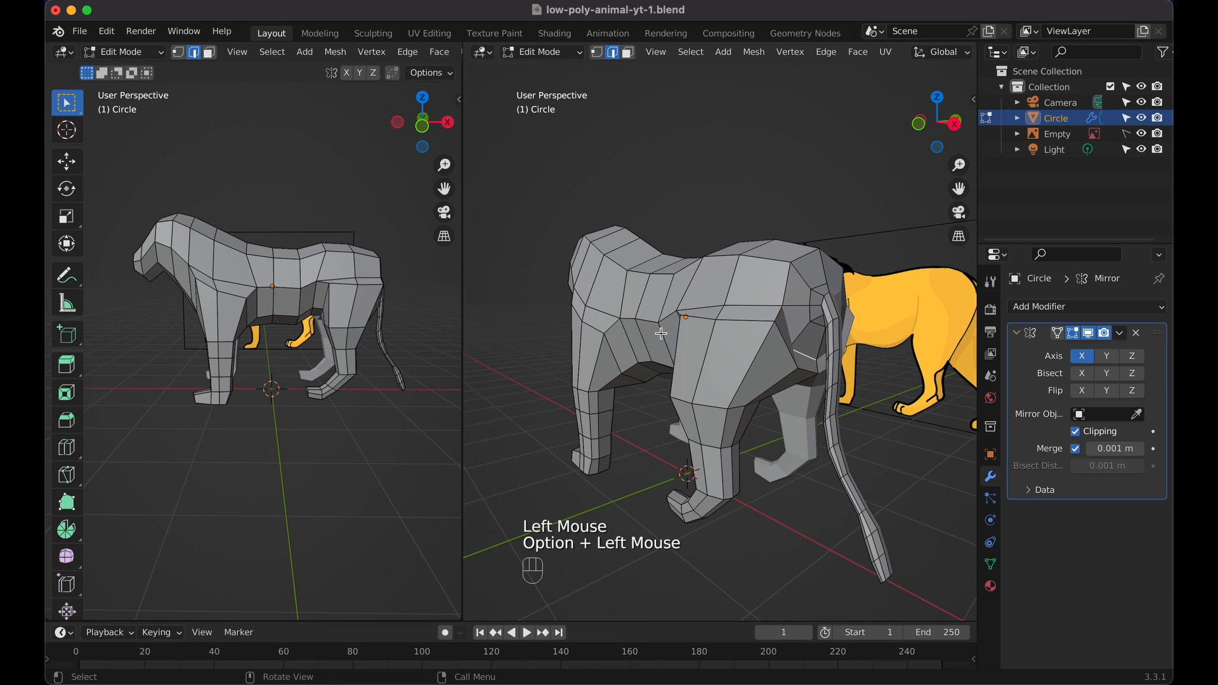
key("g")
key("g")
left_click(865, 361)
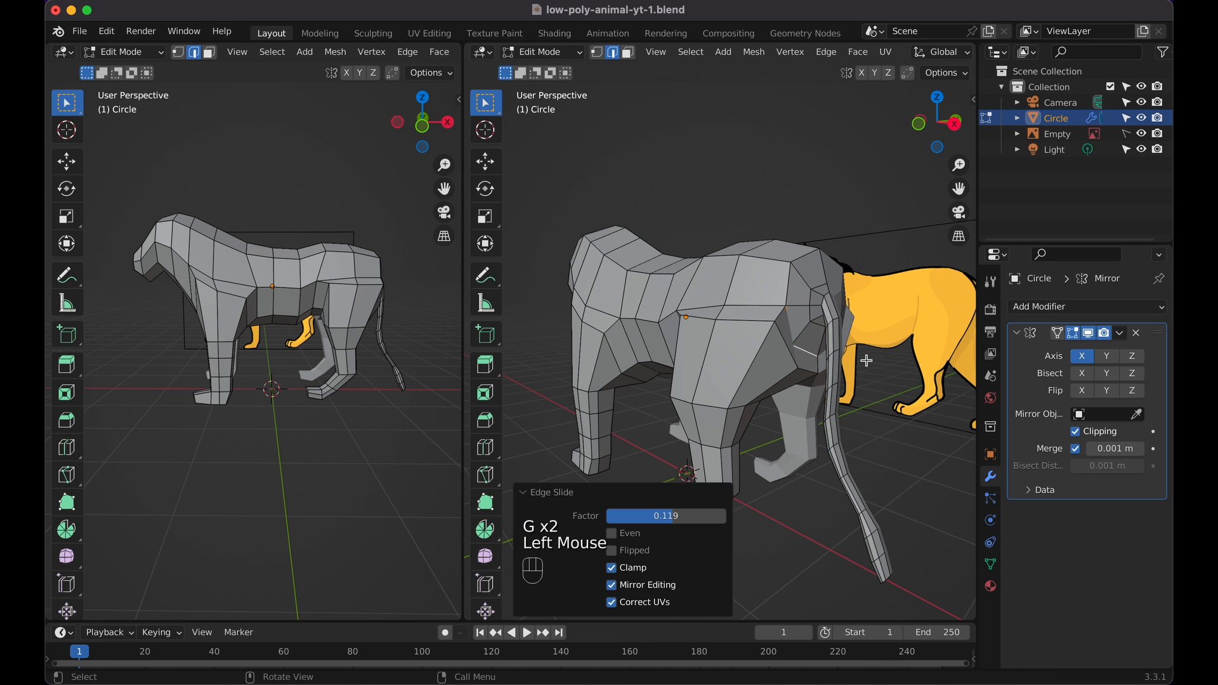
In front orthographic view, move the haunch's rear edges about 0.089 m along X and 0.025 m along Z, and clear the selection
scroll(865, 355, "right", 5)
key("KP_1")
key("g")
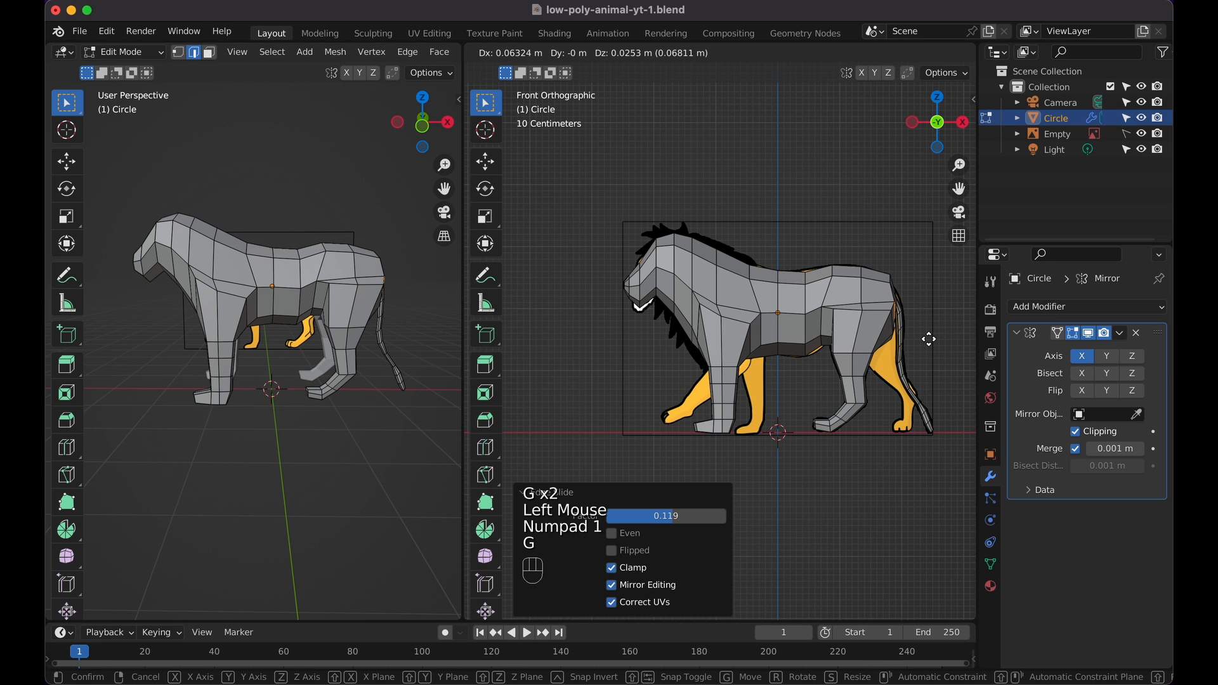
left_click(931, 338)
scroll(930, 339, "right", 5)
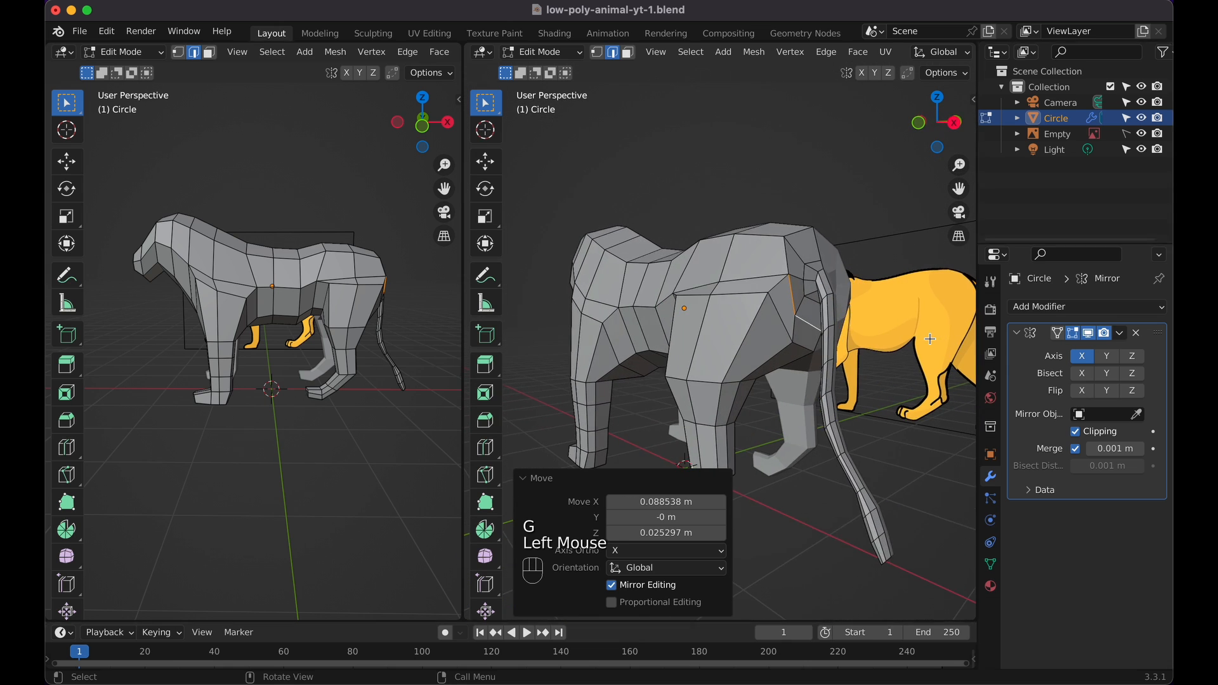
left_click(930, 339)
Pick the face at the lion's eye position using X-ray against the reference and inset it by about 0.105 m
scroll(930, 339, "right", 10)
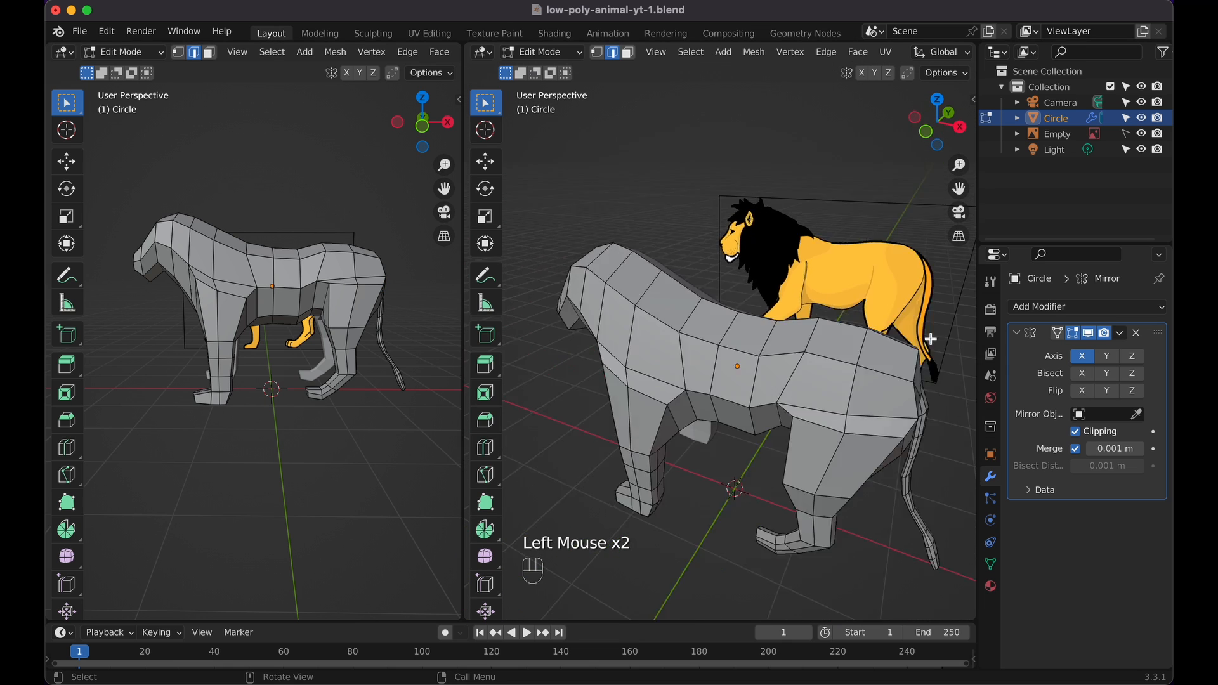
scroll(930, 339, "right", 3)
scroll(931, 339, "up", 5)
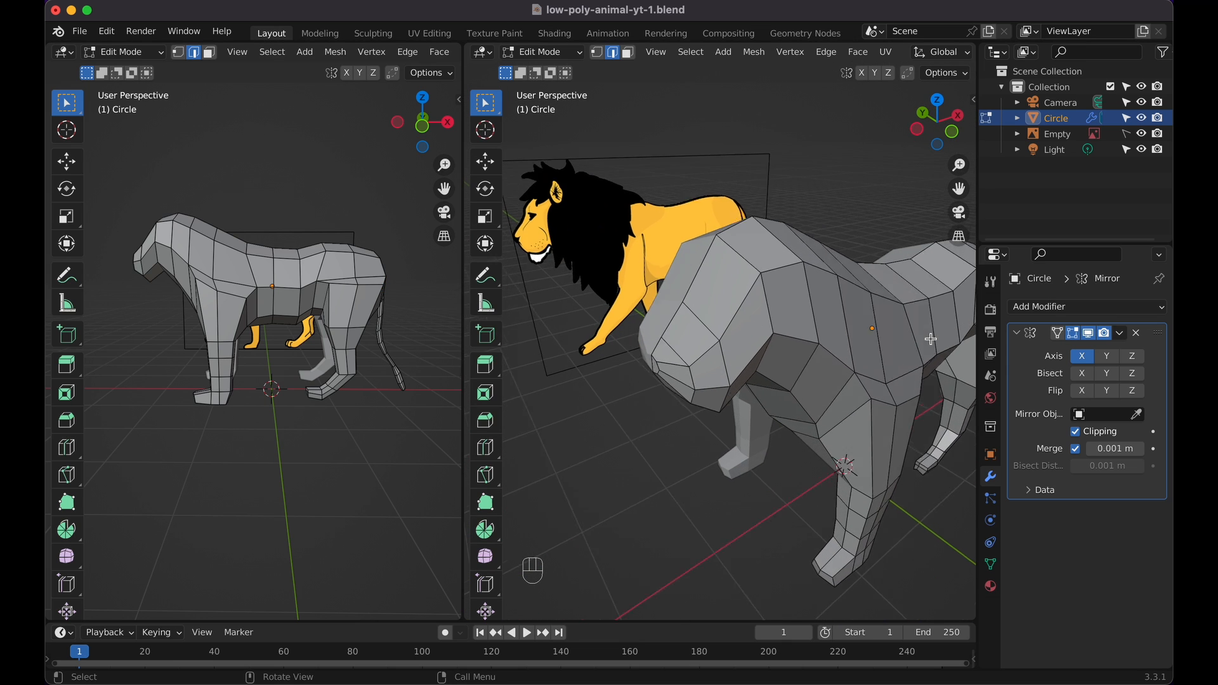
left_click(628, 52)
key("KP_1")
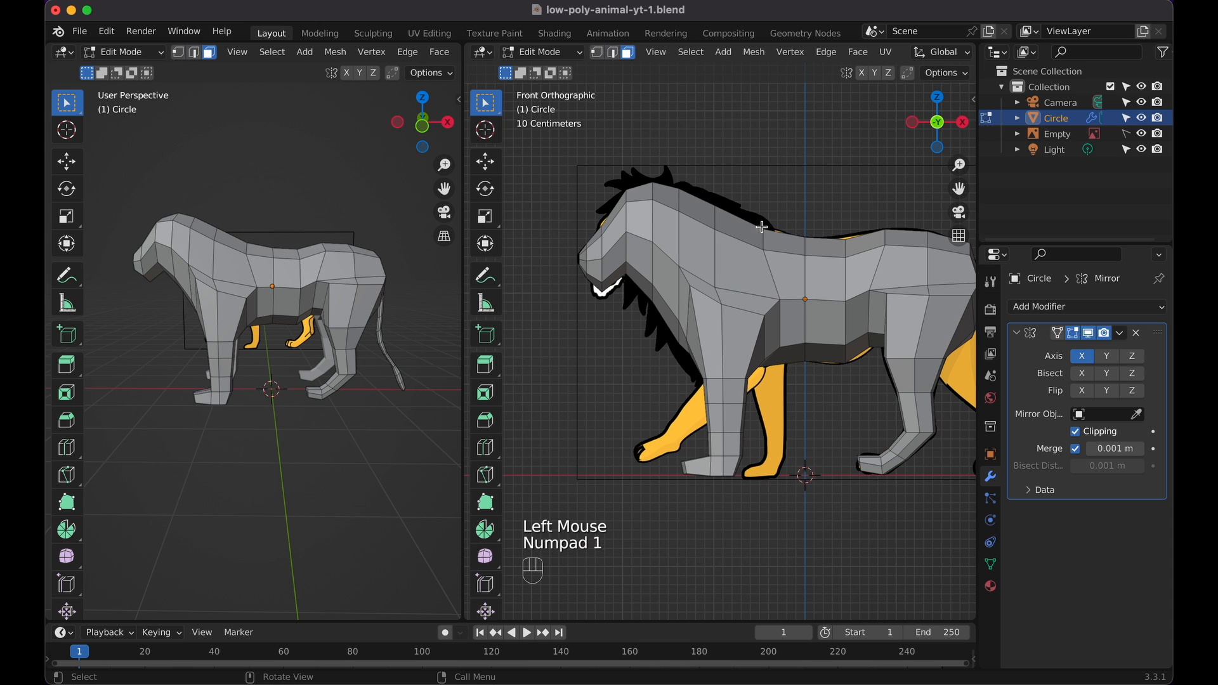
scroll(921, 62, "right", 5)
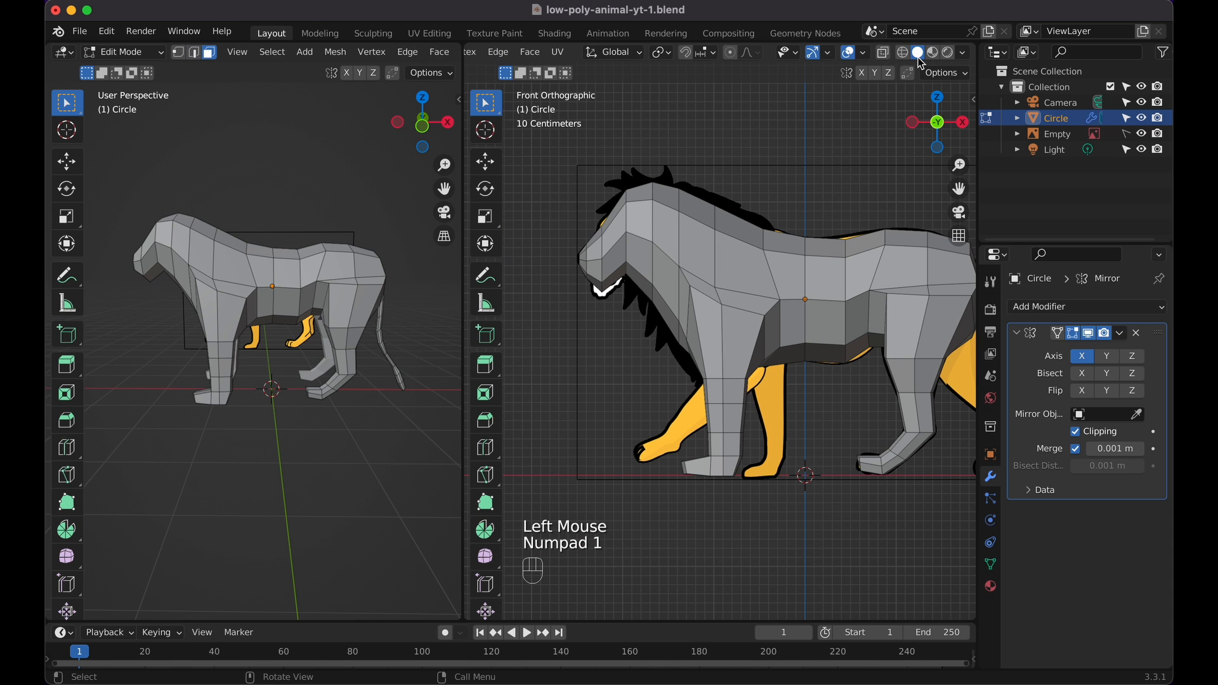
left_click(882, 54)
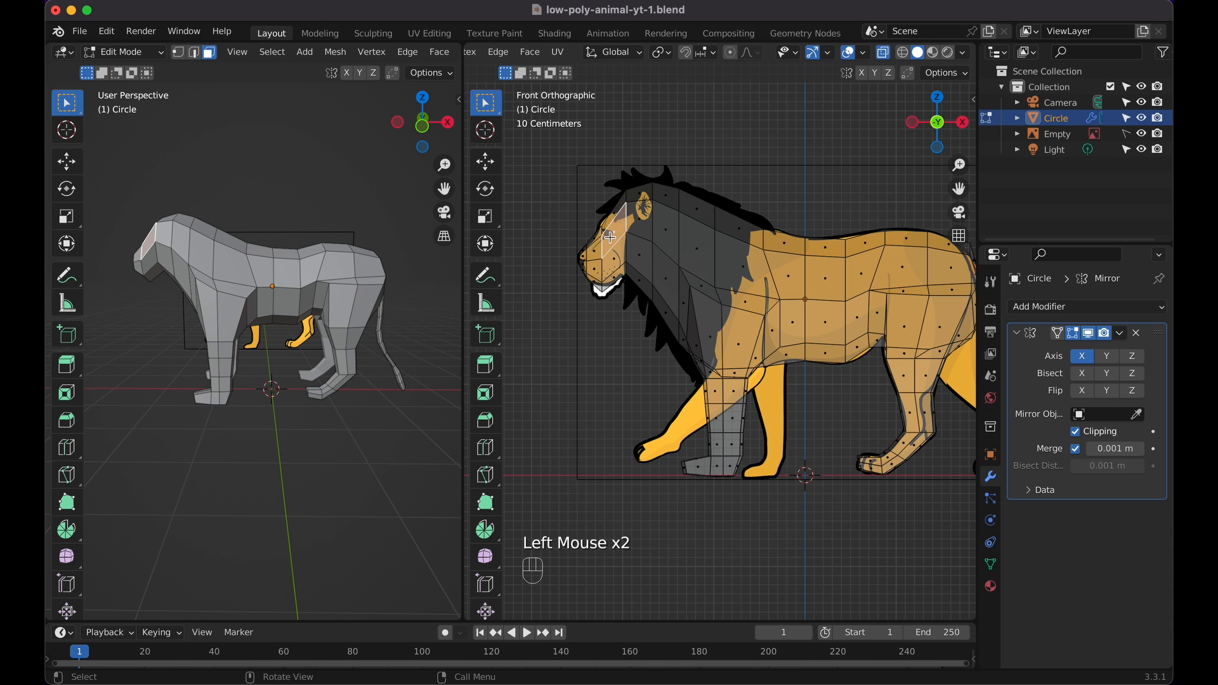
scroll(610, 237, "left", 5)
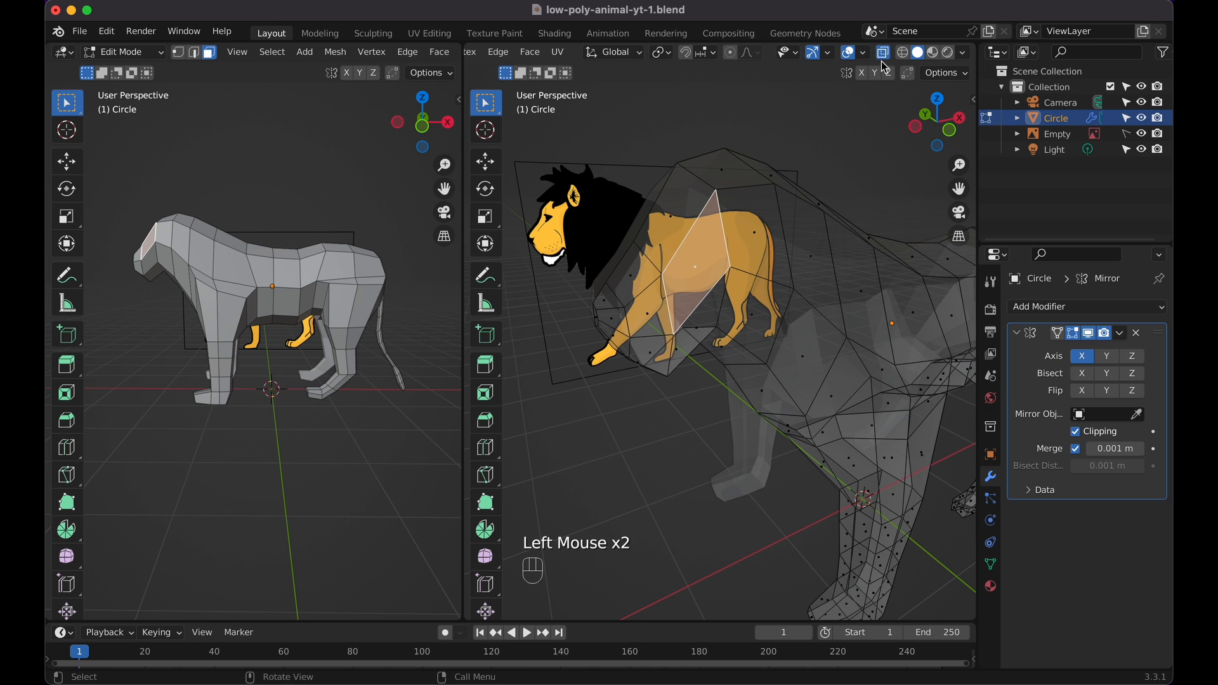
left_click(885, 56)
key("i")
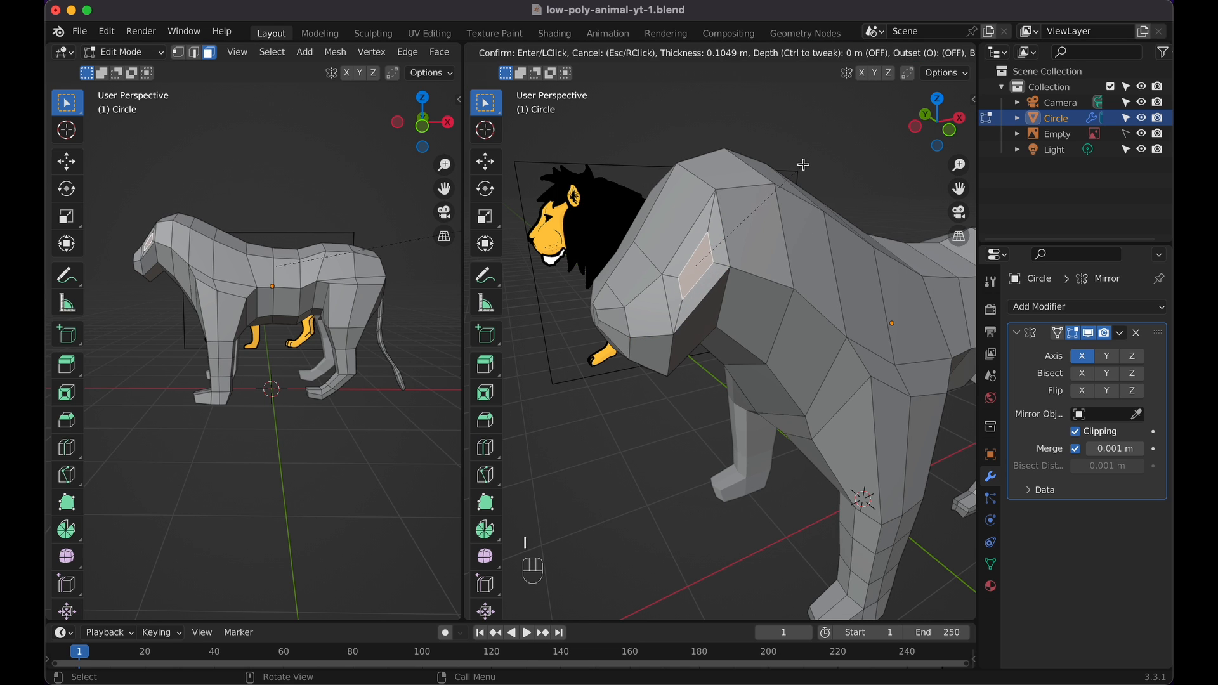
left_click(804, 165)
Move the inset eye face up by about 0.037 m along Z and scale it uniformly to 0.639
key("g")
left_click(796, 158)
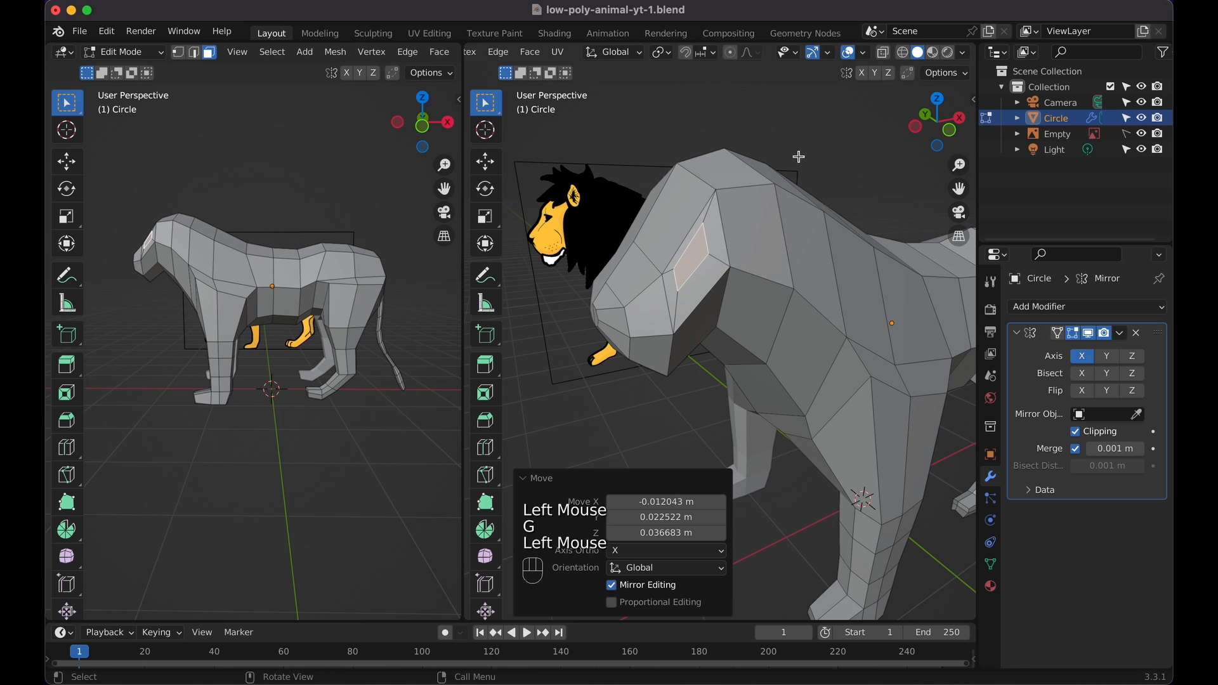
key("s")
left_click(750, 182)
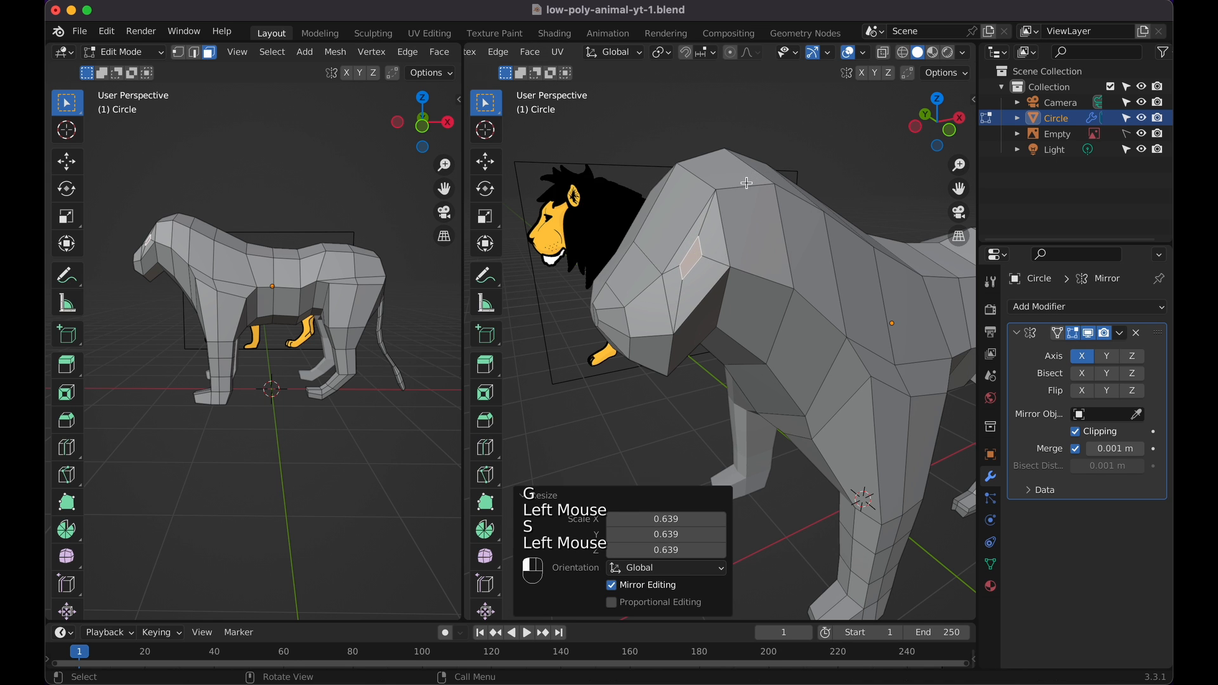
Select the face on top of the head at the ear position and inset it by 0.1387 m
middle_click_drag(750, 182, 747, 183)
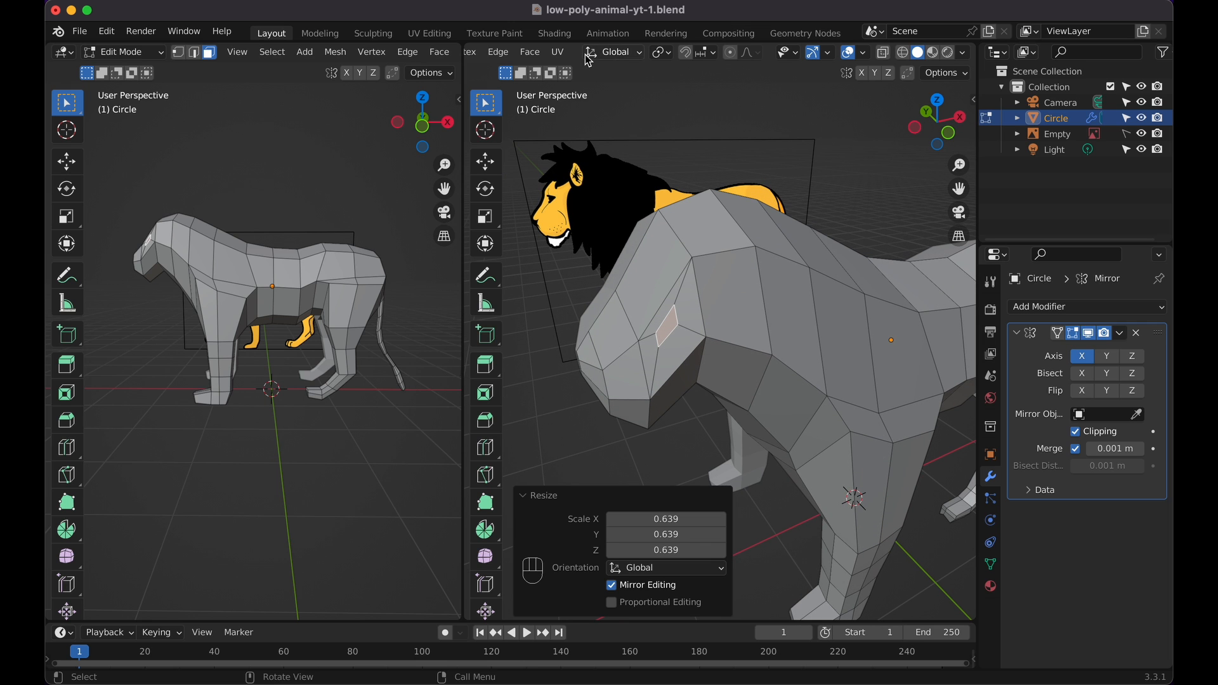
scroll(587, 57, "left", 5)
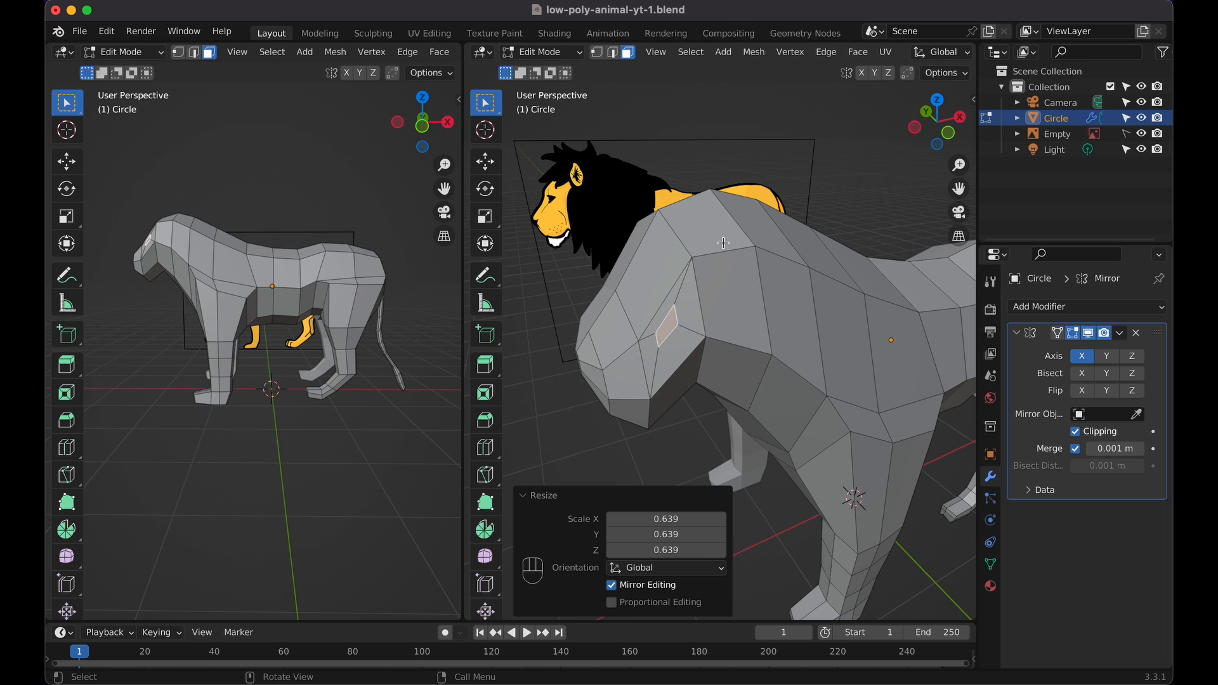
key("KP_1")
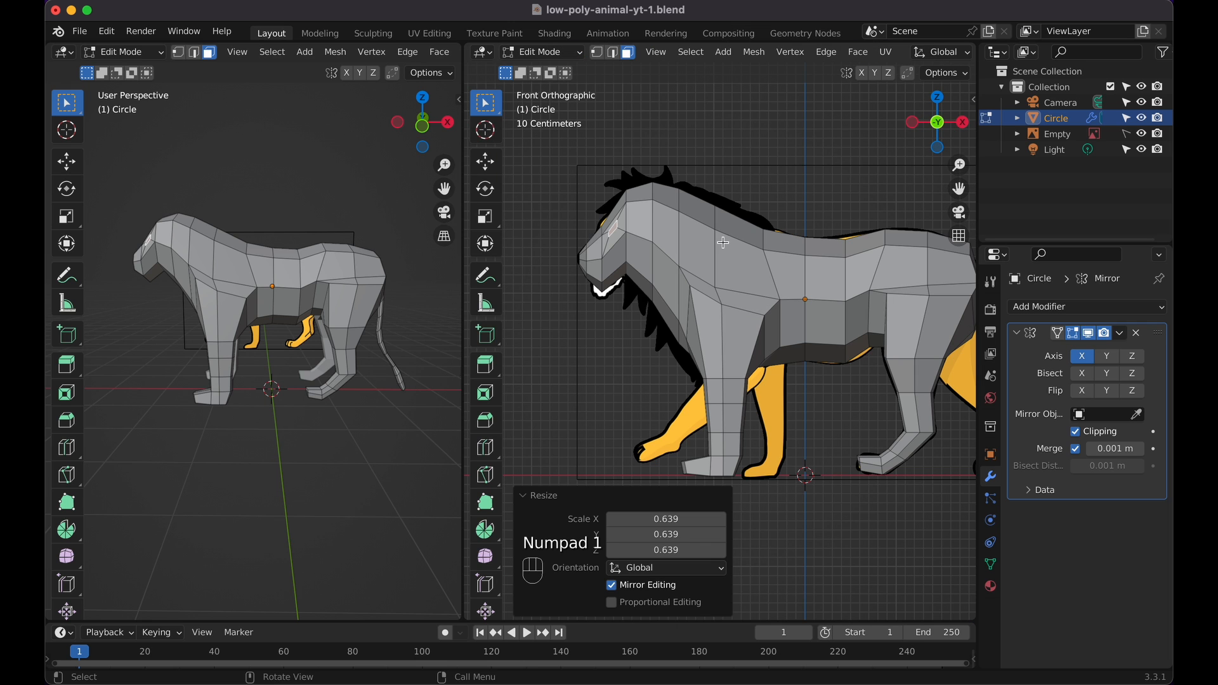
left_click(642, 195)
middle_click_drag(643, 195, 642, 195)
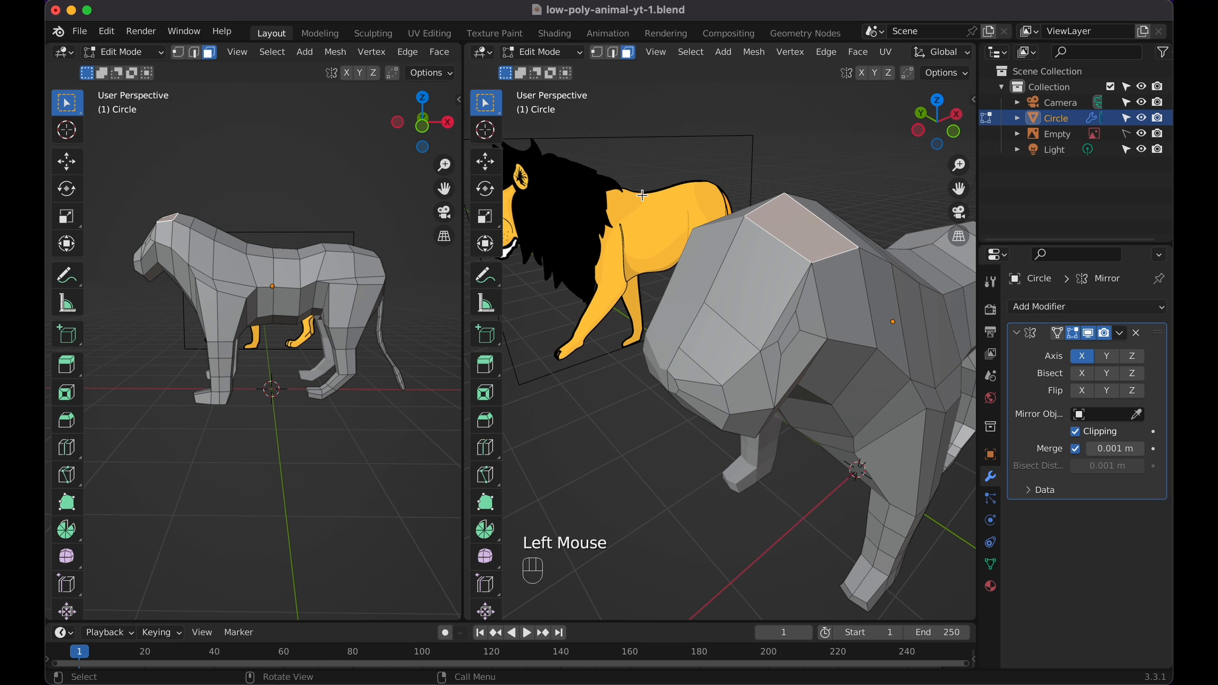
key("i")
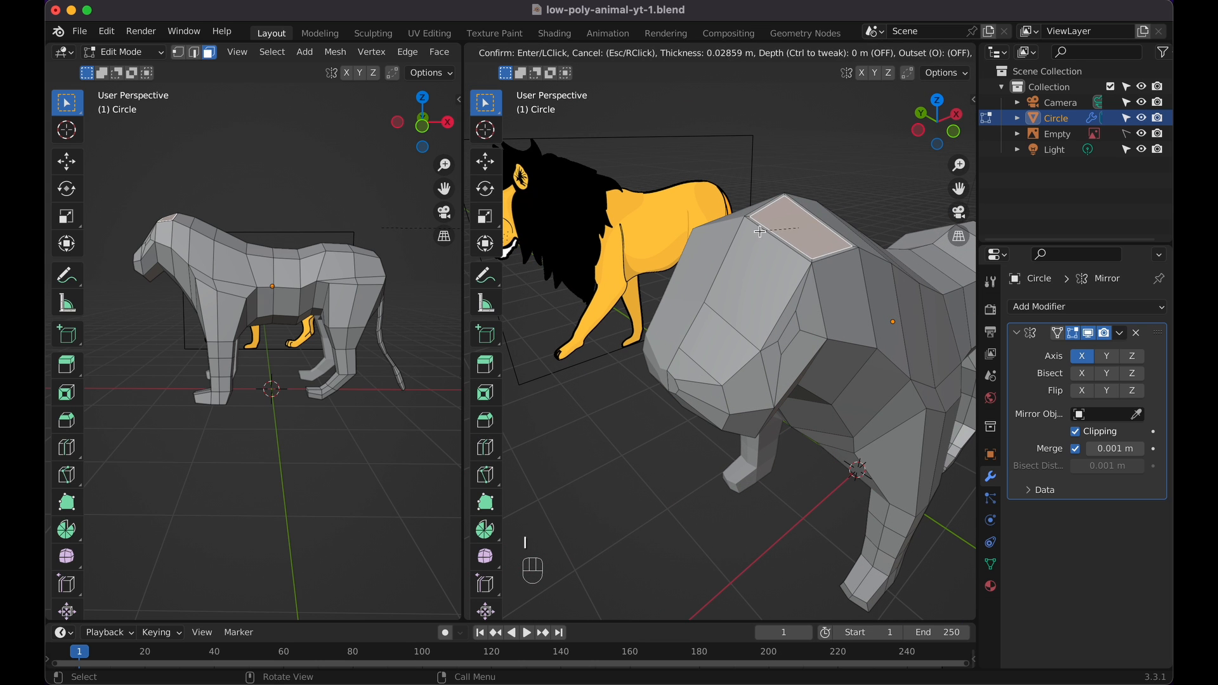
left_click(768, 232)
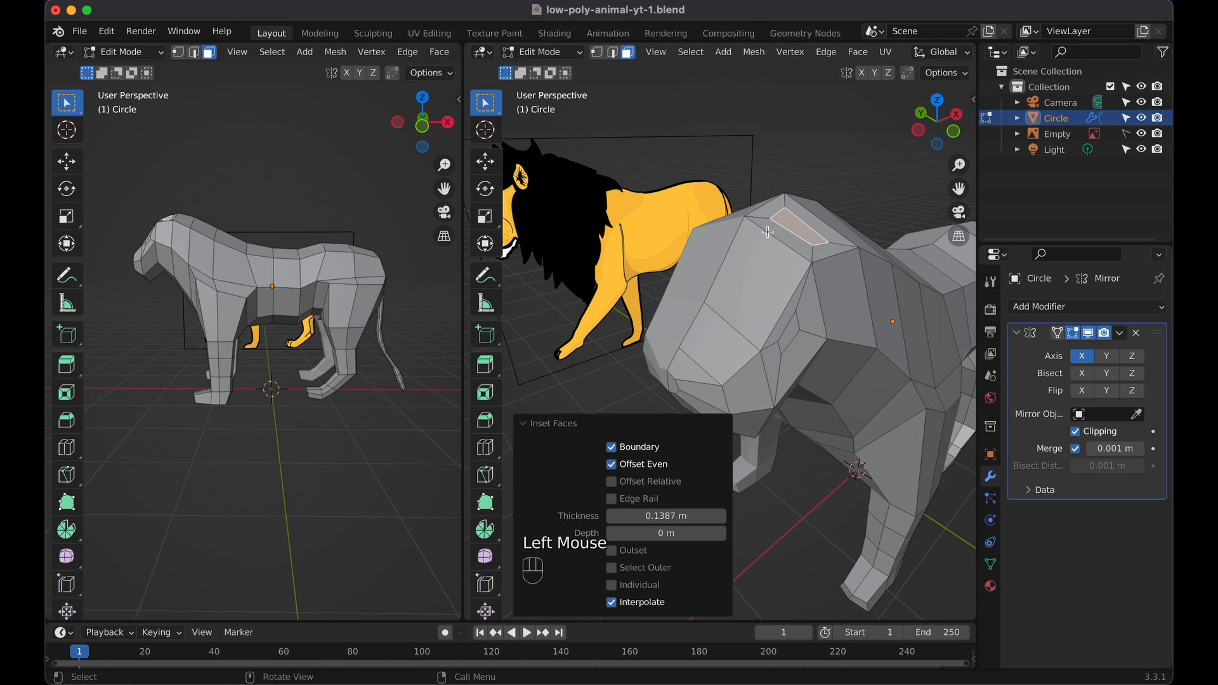
Move the inset ear face about 0.043 m in X and -0.044 m in Y, and scale it to 0.785
key("g")
left_click(781, 234)
key("s")
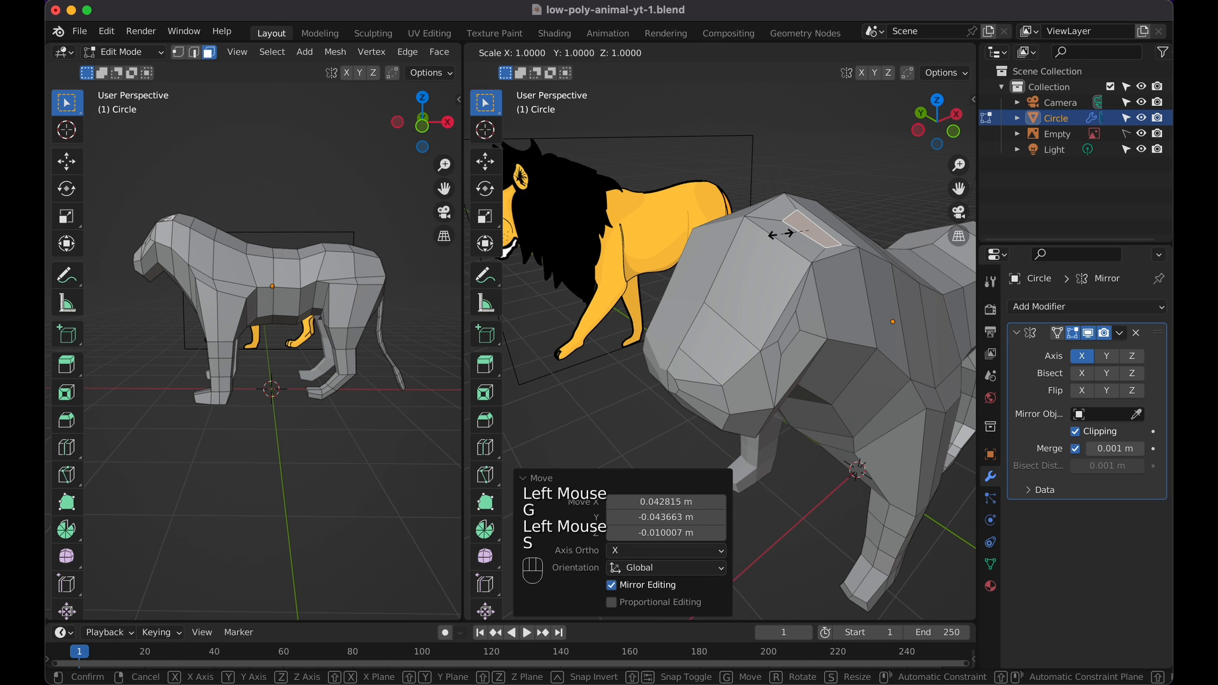
left_click(786, 230)
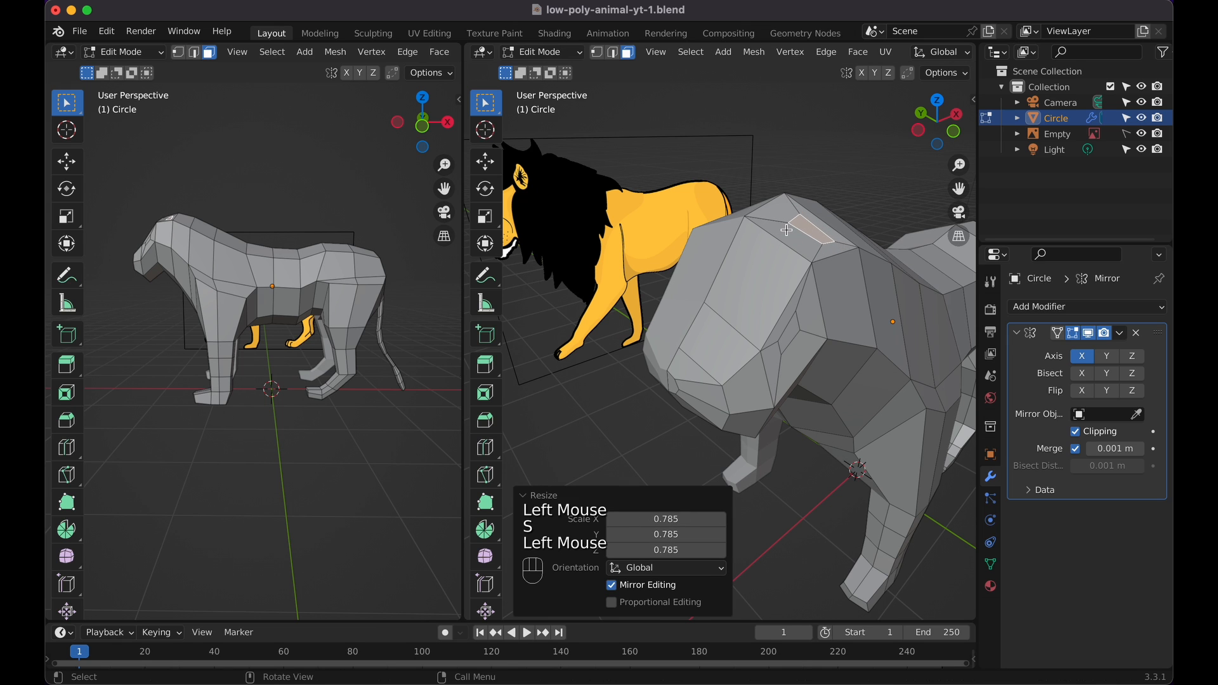
Extrude the ear face by about 0.154 m and again by about 0.095 m, scaling the end to about 0.73
key("e")
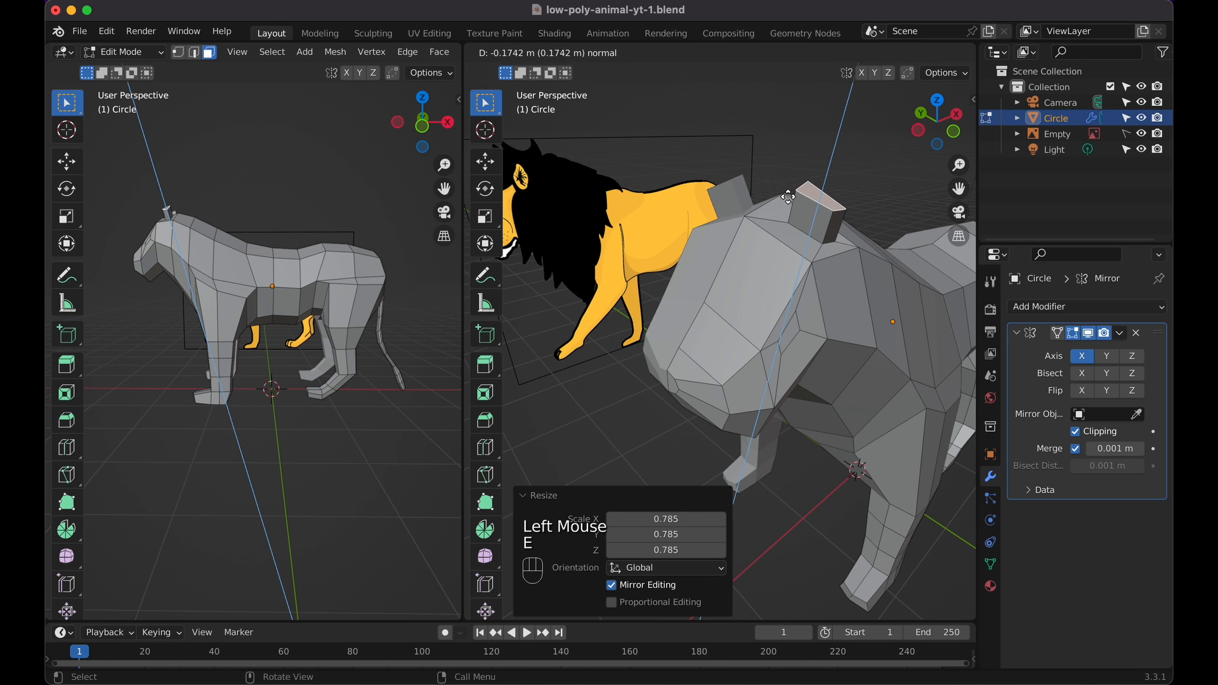
left_click(798, 200)
key("e")
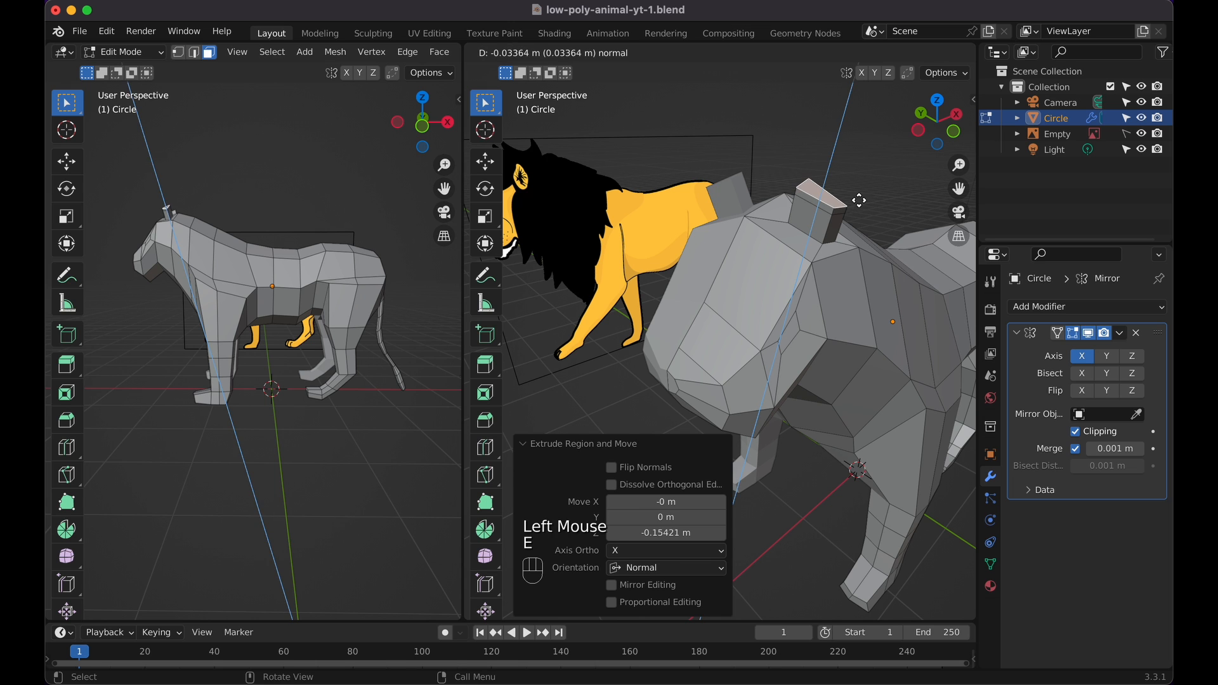
left_click(852, 185)
key("s")
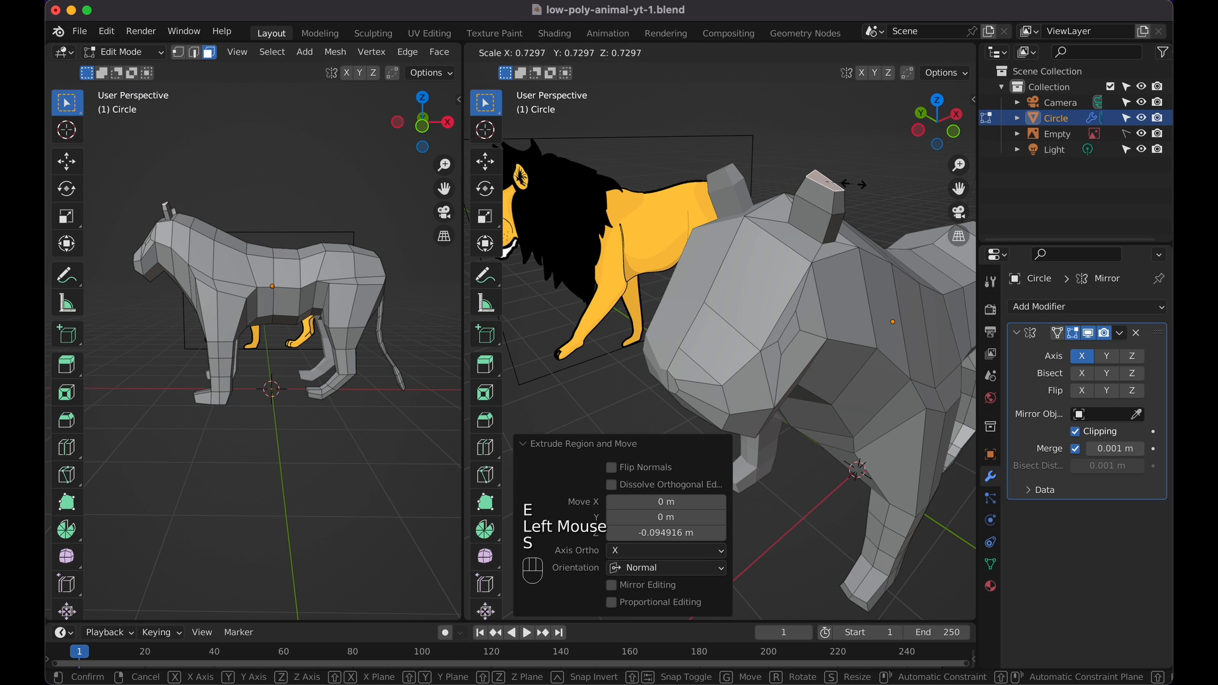
left_click(853, 184)
Extrude the ear tip by about 0.051 m more and scale it uniformly to 0.593
key("e")
left_click(848, 170)
key("s")
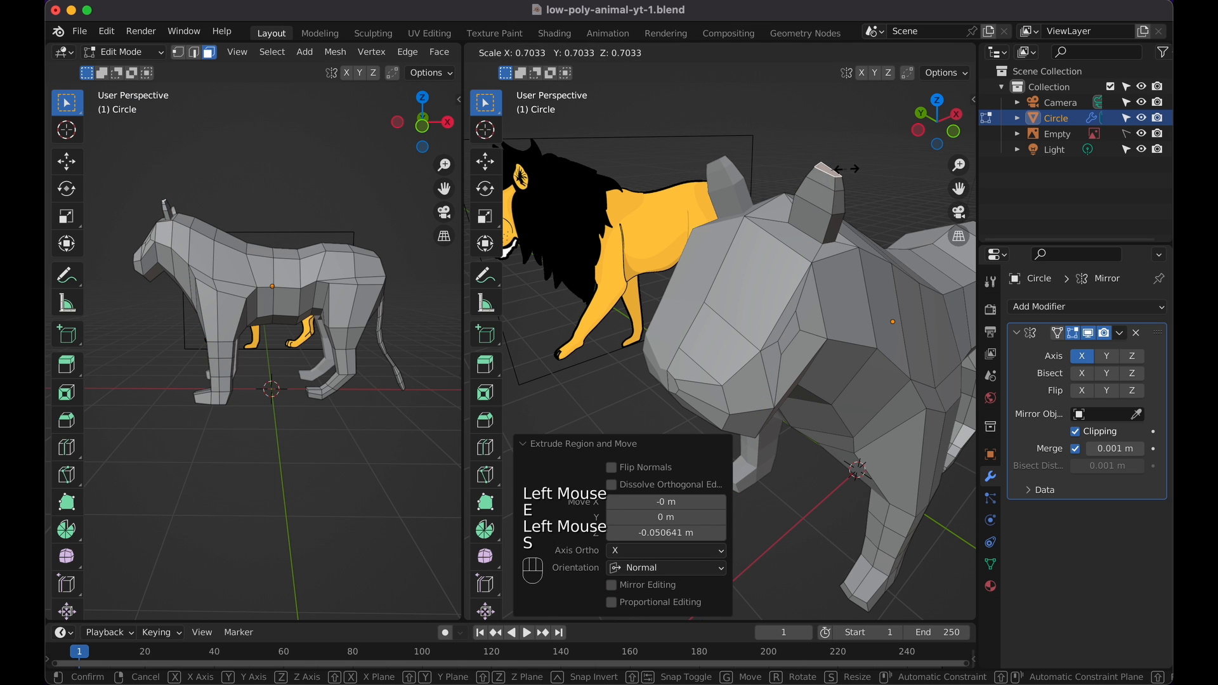
left_click(844, 169)
scroll(844, 166, "left", 5)
scroll(843, 166, "right", 4)
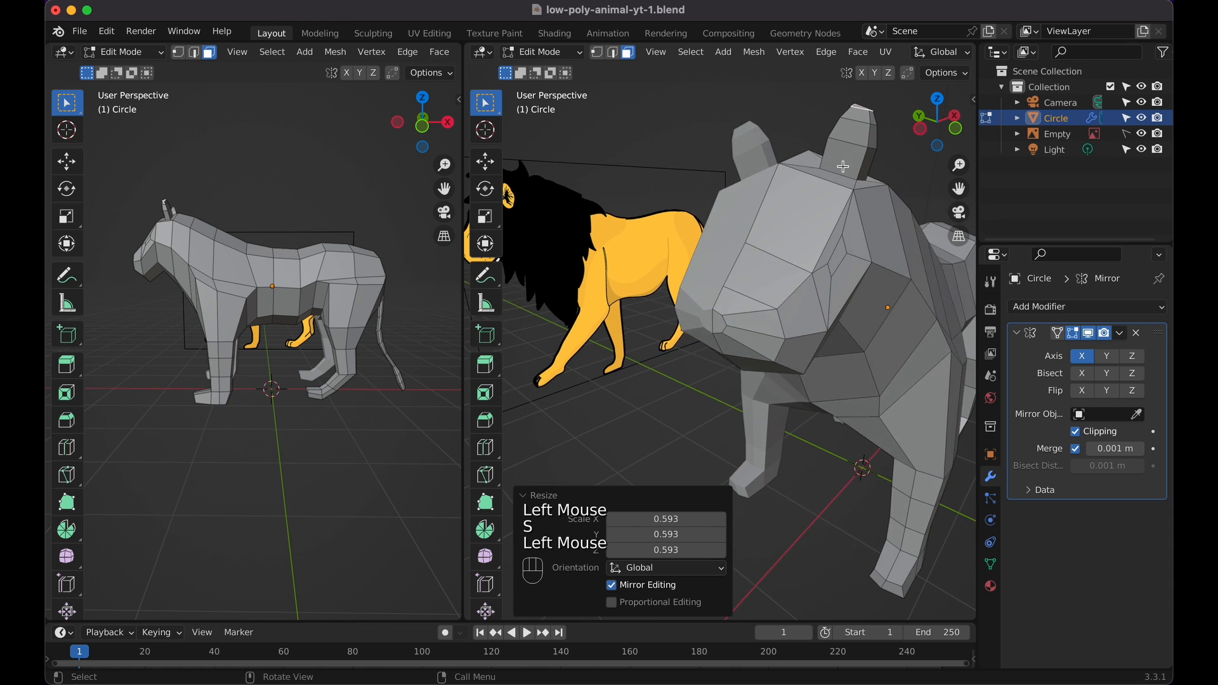
Select the edge loop around the middle of the ear and scale it uniformly to 1.051
scroll(842, 166, "up", 3)
left_click(861, 170, "alt")
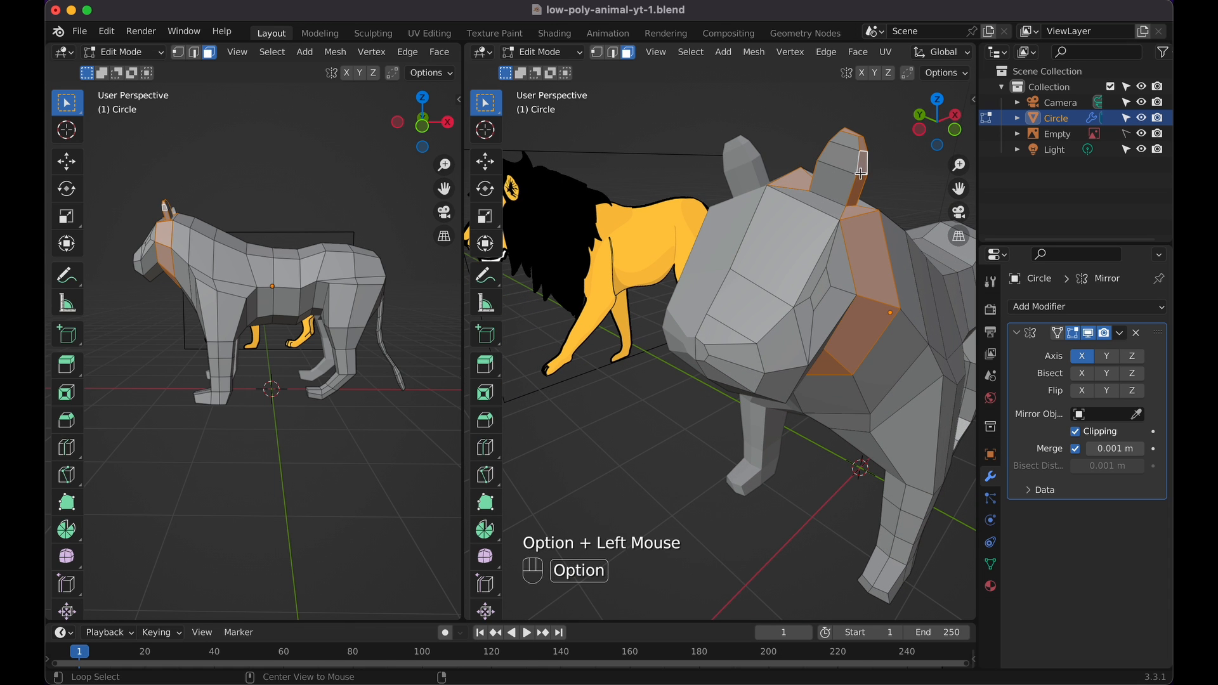
left_click(613, 53)
left_click(855, 175, "alt")
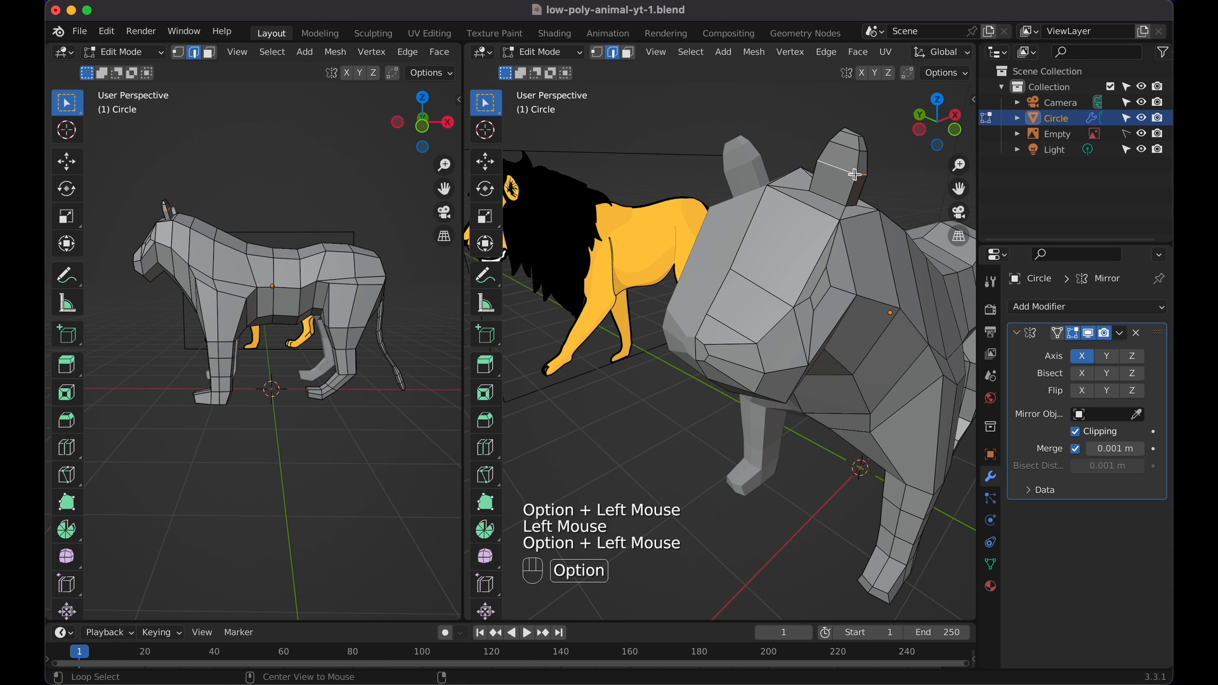
key("s")
left_click(875, 175)
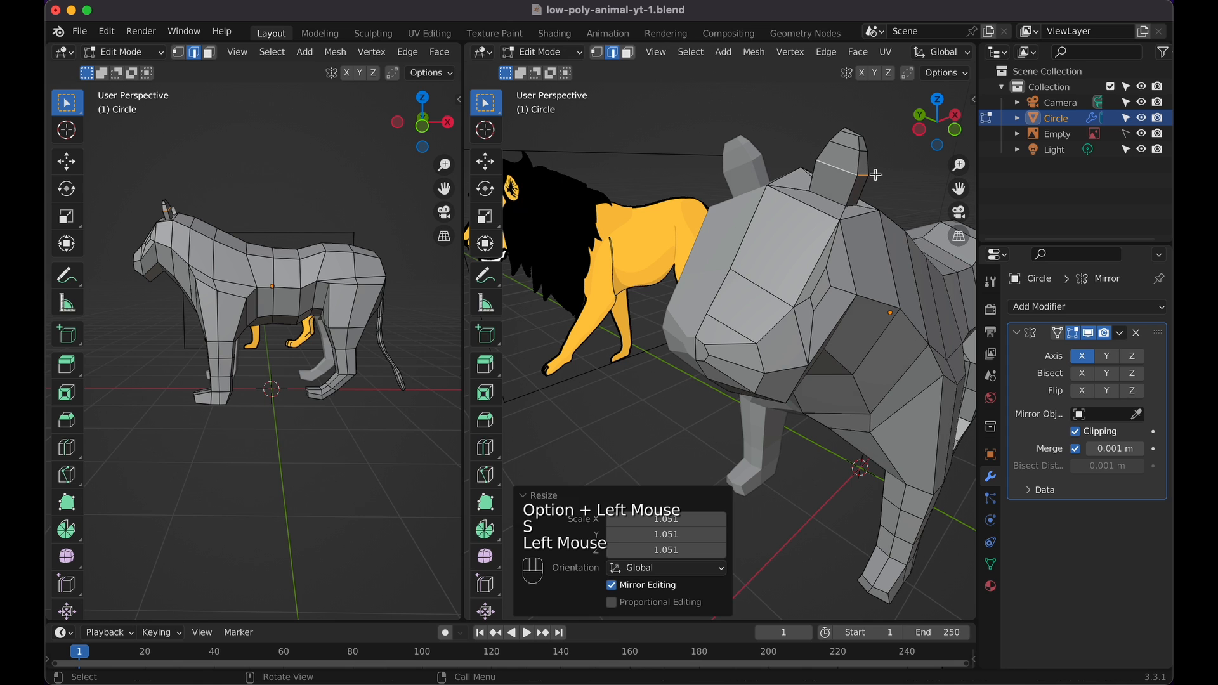
Add one loop cut around the lower part of the ear with a slide factor of -0.064 and scale it to 1.073
middle_click_drag(863, 189, 825, 207)
key("super+r")
left_click(795, 205)
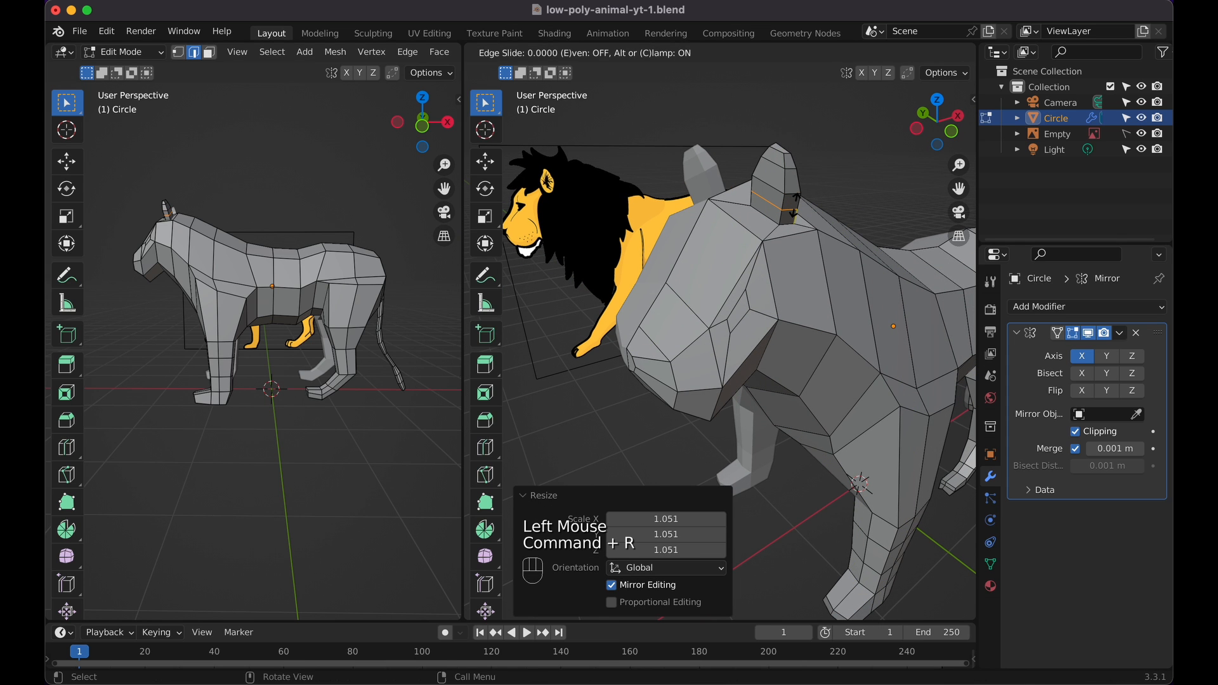
left_click(800, 205)
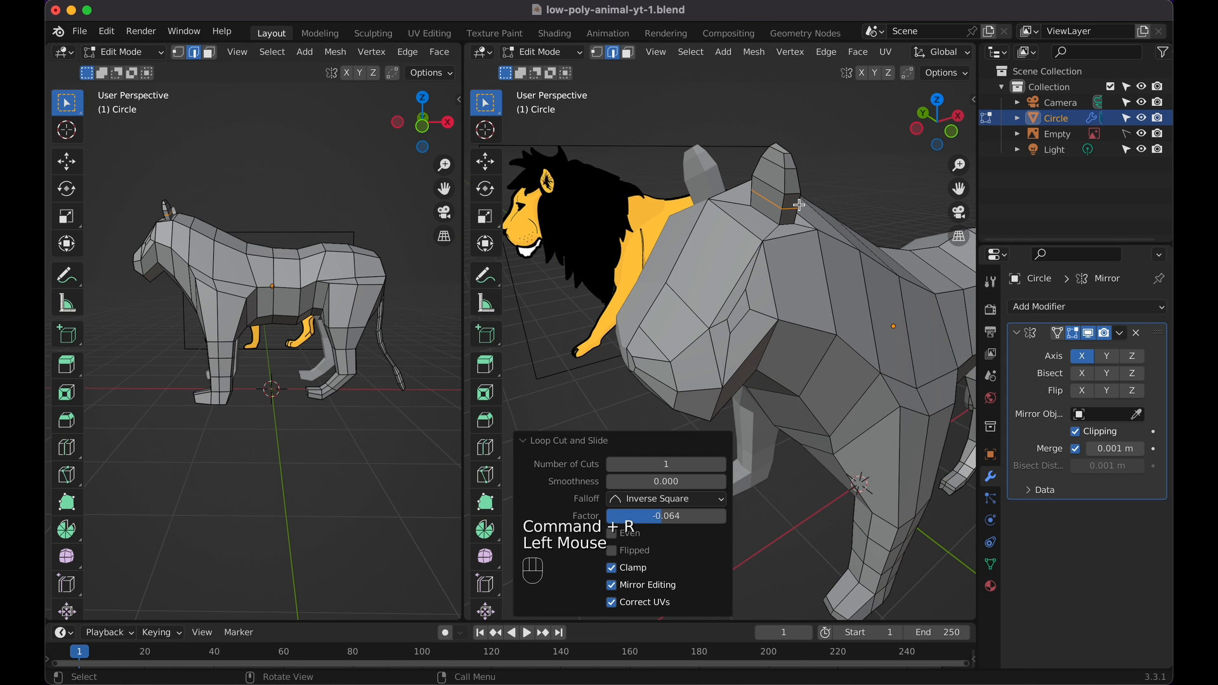
key("s")
left_click(801, 207)
scroll(841, 189, "right", 5)
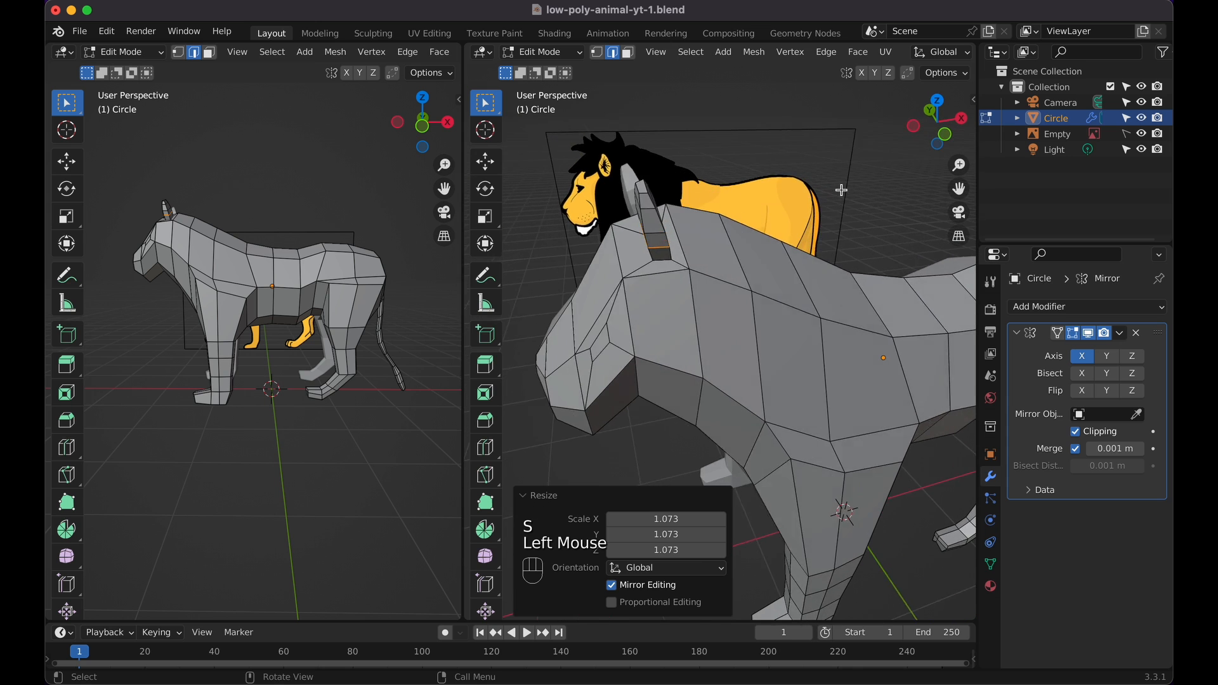
scroll(841, 190, "down", 2, "shift")
scroll(841, 190, "down", 4)
scroll(841, 190, "down", 2)
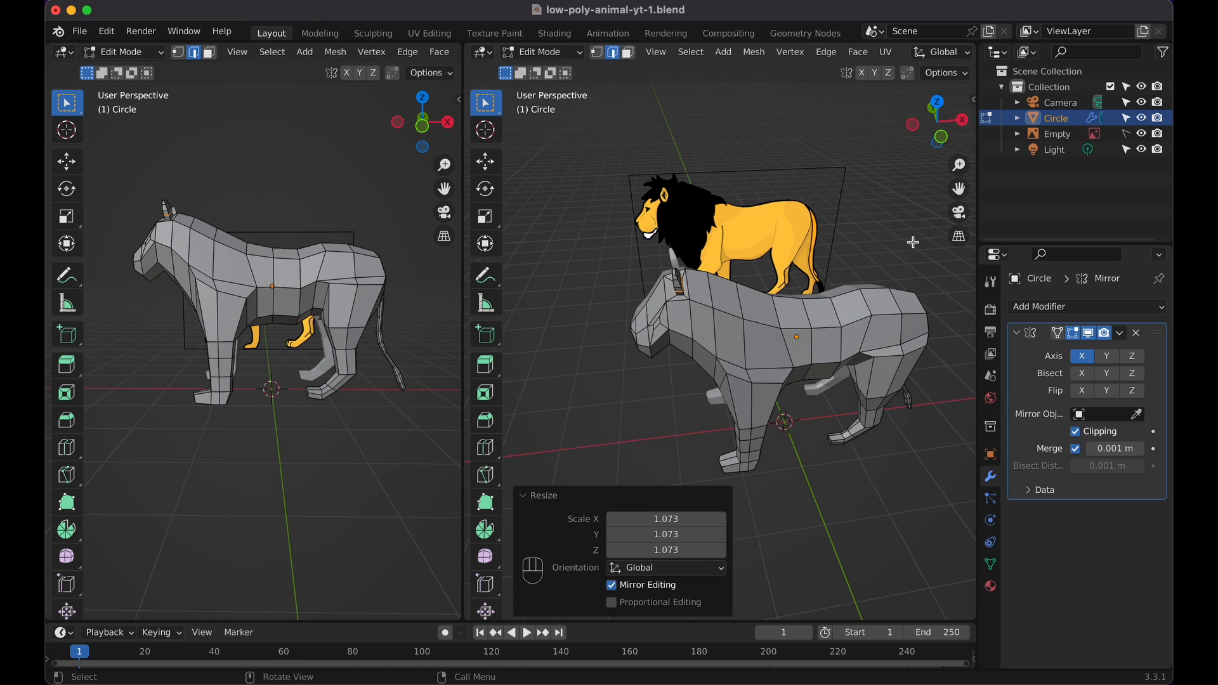
Clear the ear selection, return to face selection mode and save the file
left_click(913, 242)
scroll(912, 241, "left", 3)
scroll(912, 242, "down", 2)
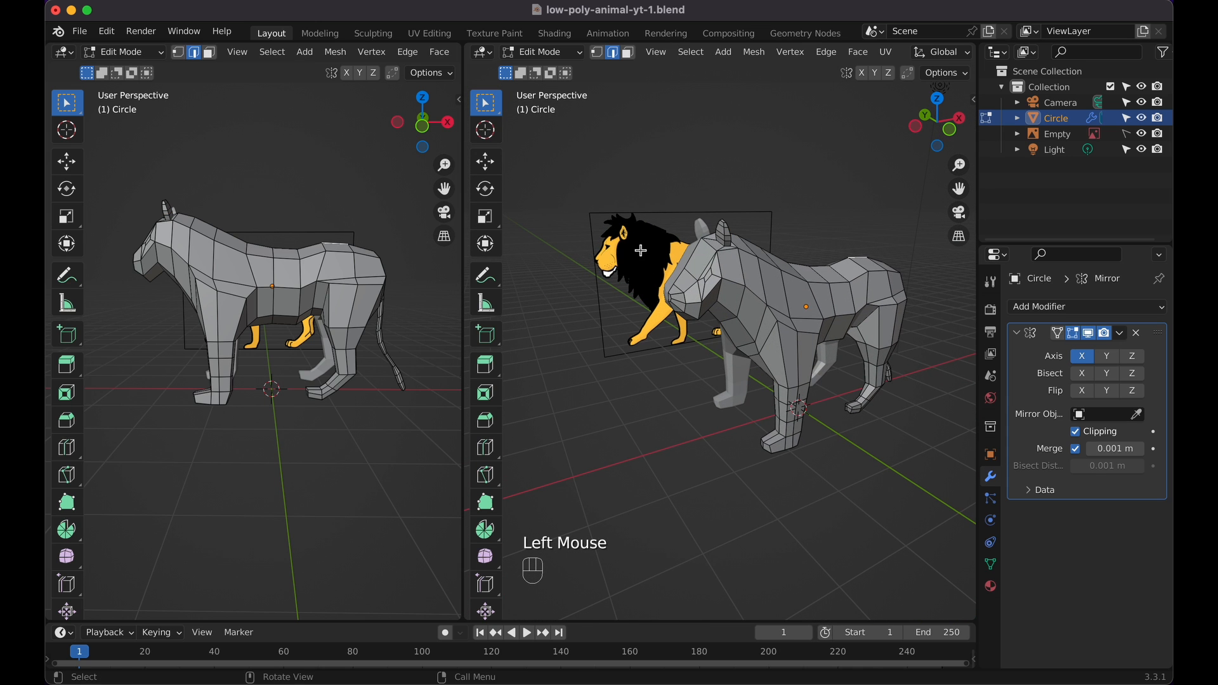
left_click(628, 53)
scroll(754, 204, "up", 5)
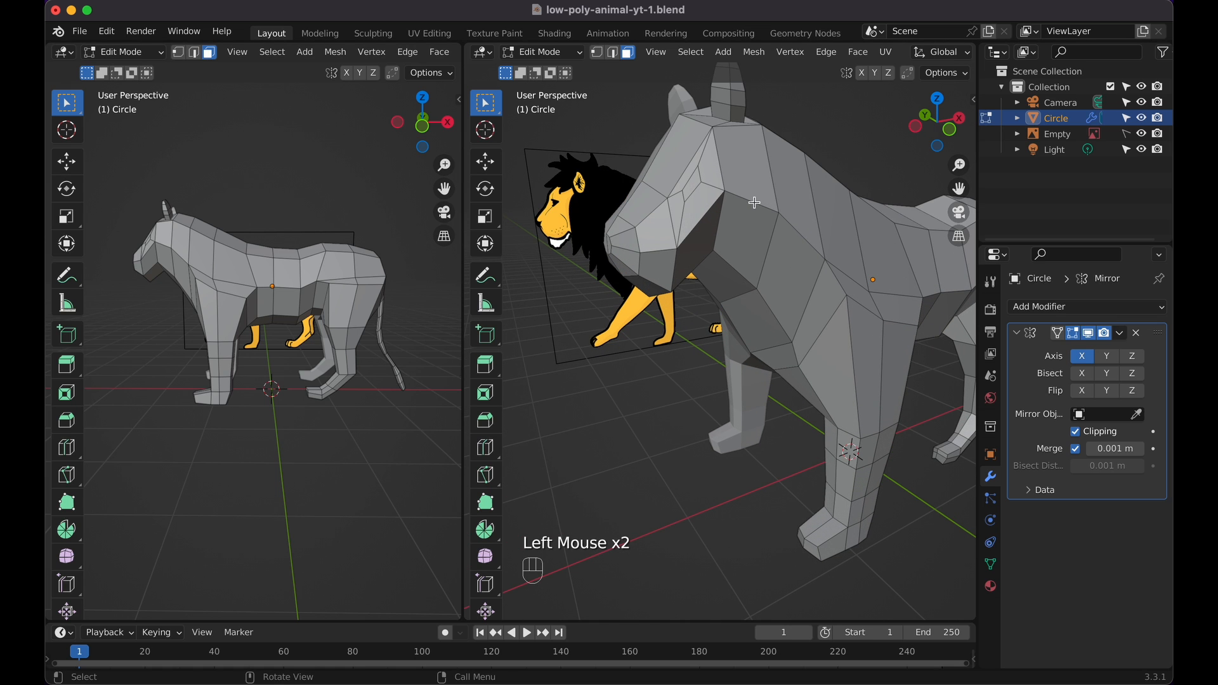
key("super+s")
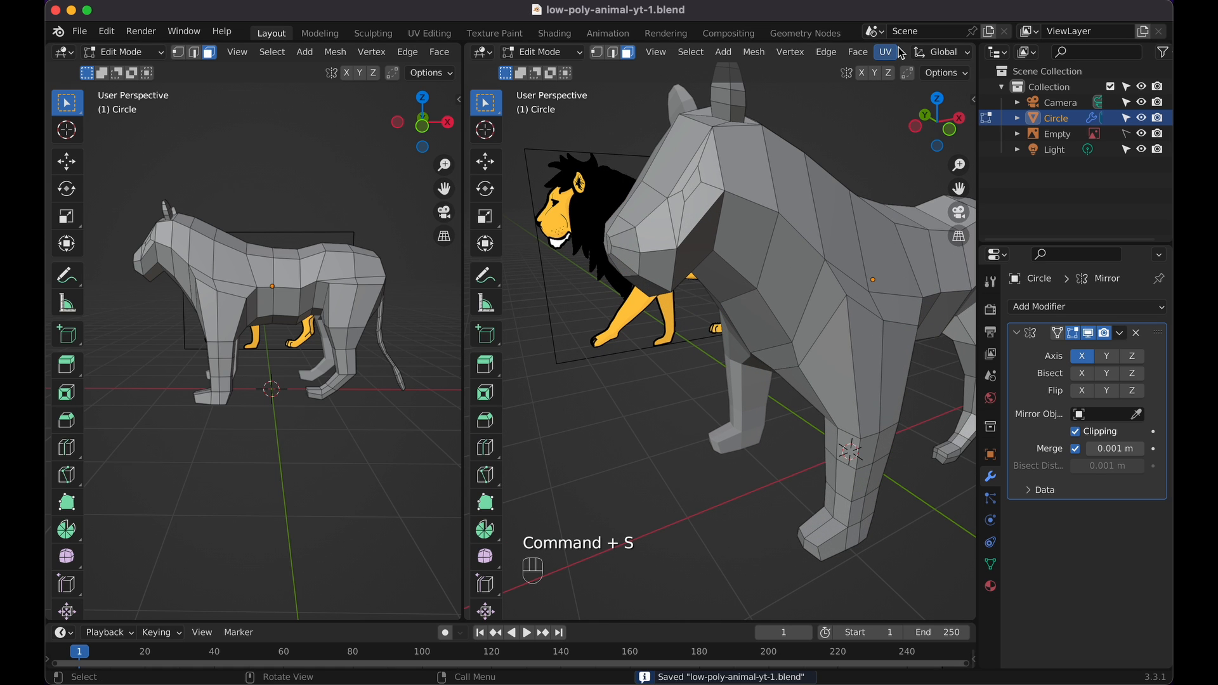
Switch the larger viewport to Material Preview shading and select all of the lion's faces
scroll(901, 53, "right", 5)
left_click(933, 52)
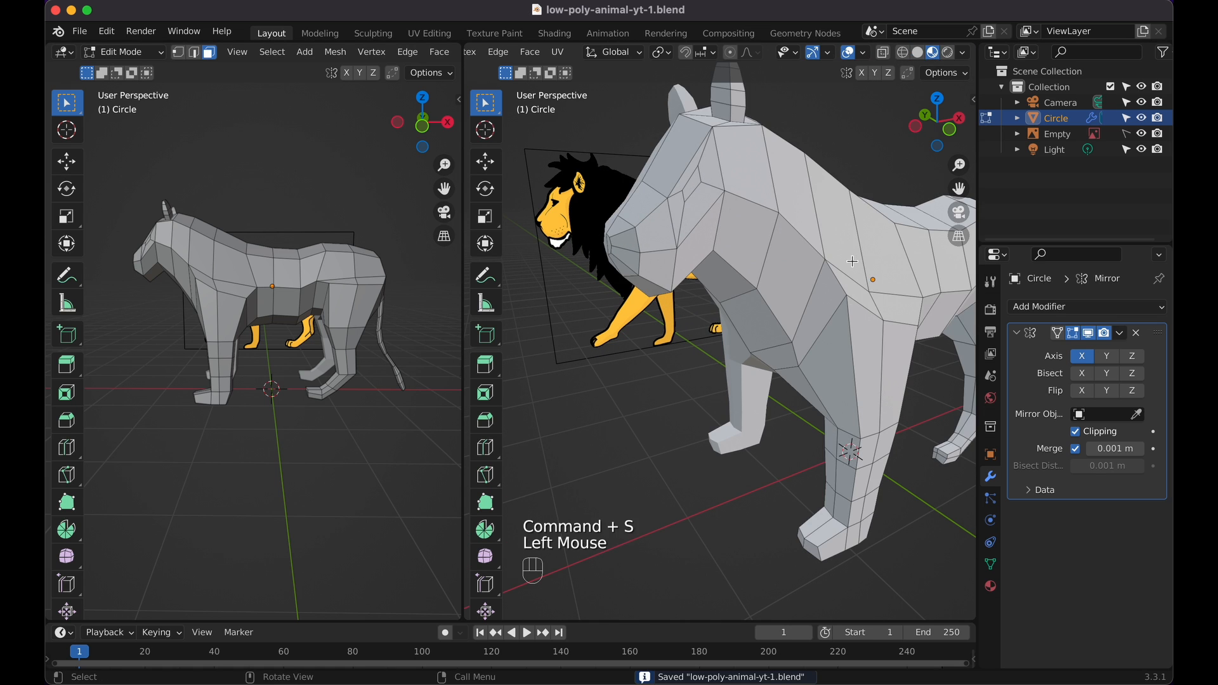
scroll(852, 261, "right", 3, "shift")
scroll(852, 261, "down", 3)
key("a")
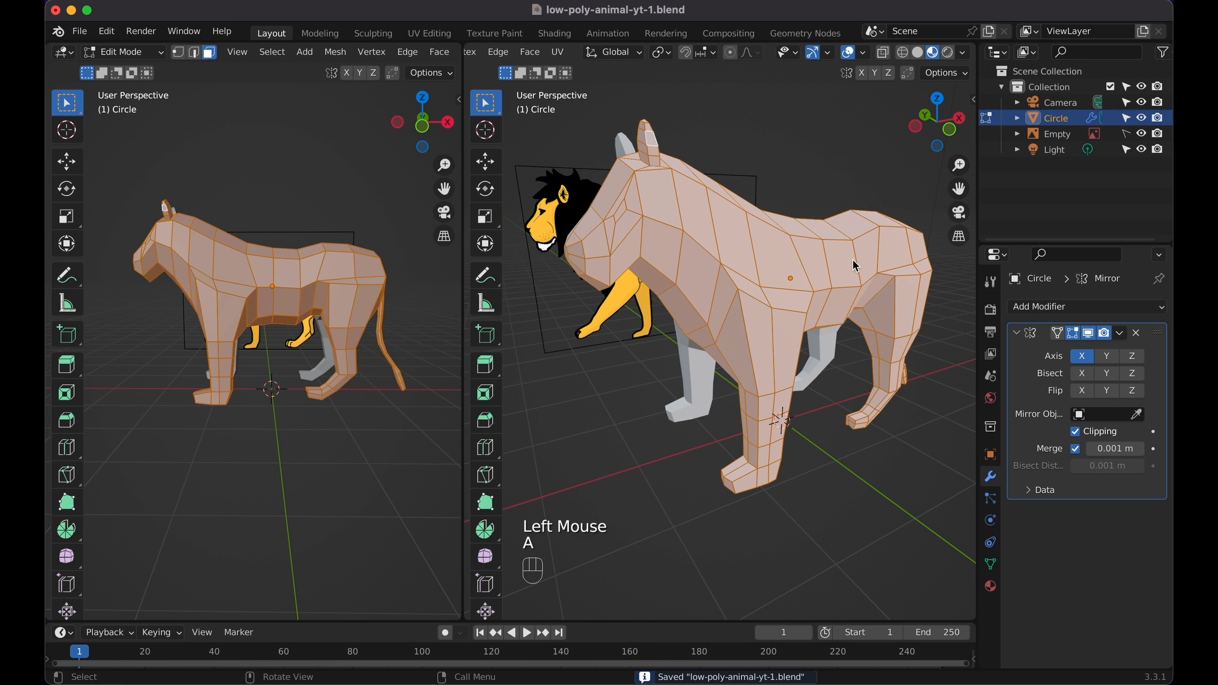
key("a")
left_click(788, 261)
key("a")
scroll(797, 261, "left", 4)
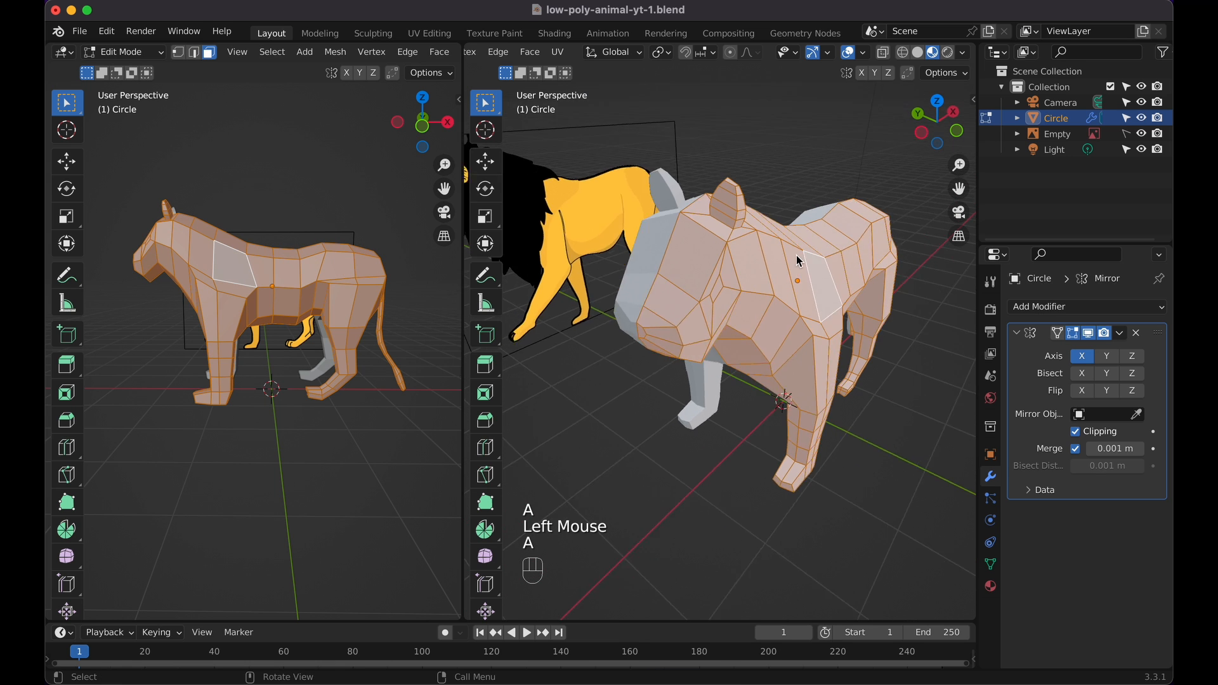
scroll(797, 261, "right", 3)
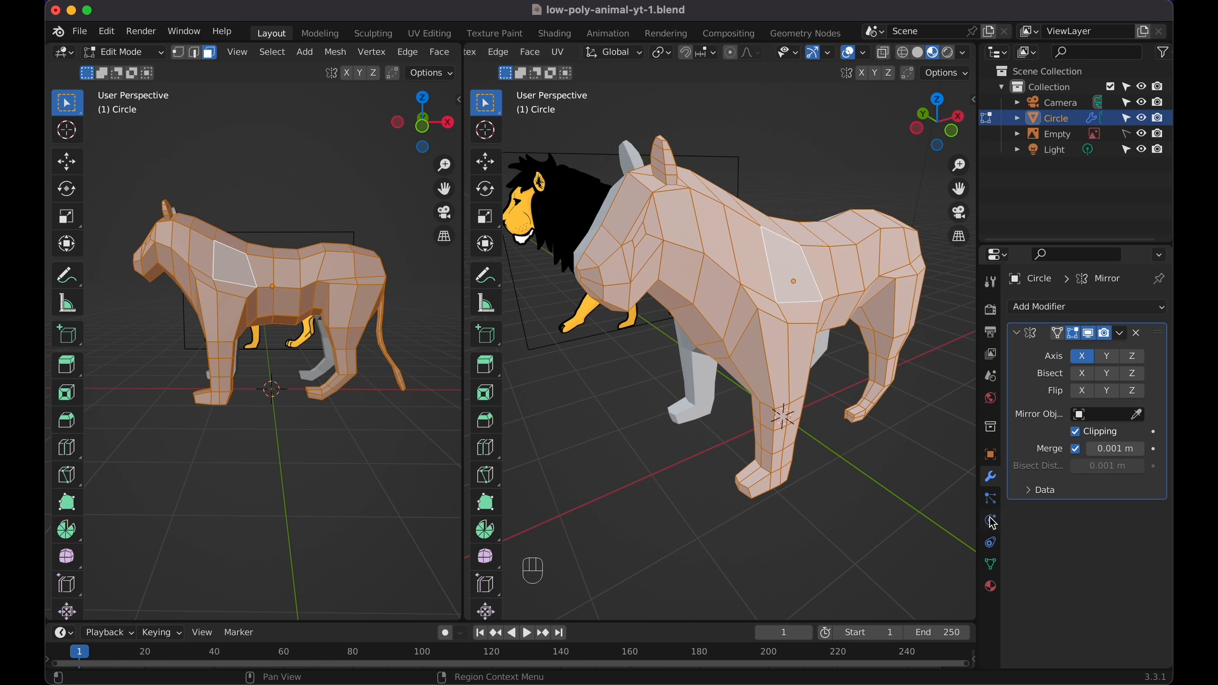
Create a new material for the lion and set its base color to golden yellow
left_click(992, 589)
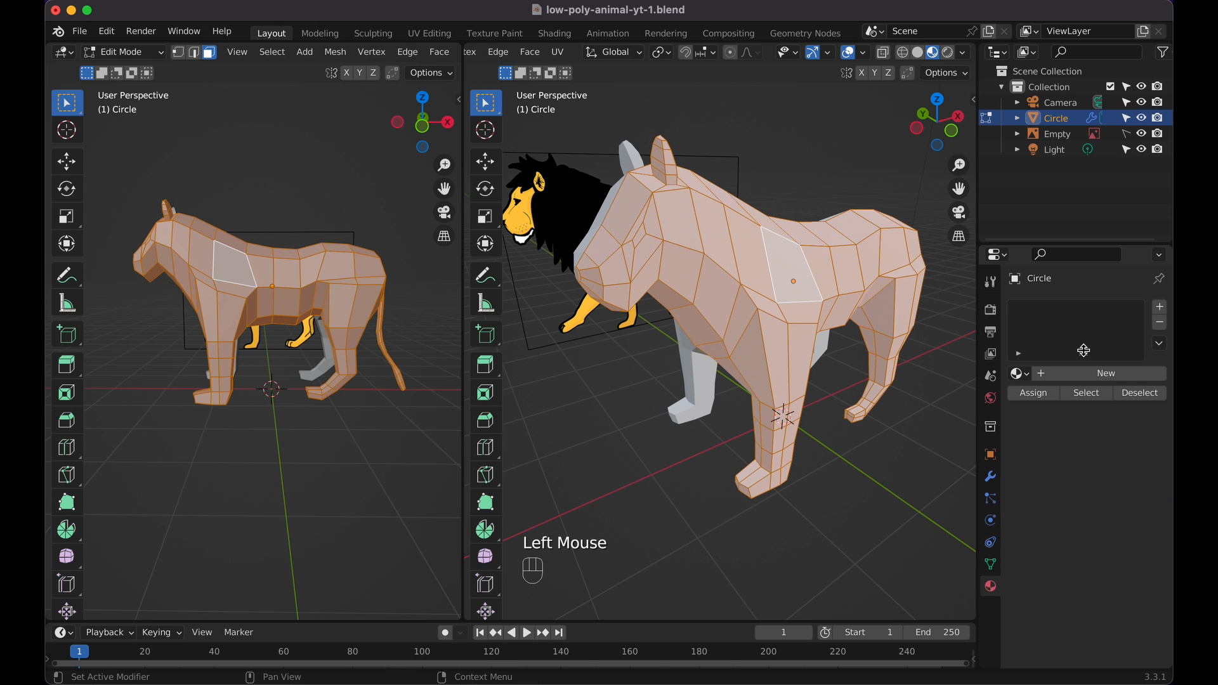
left_click(1082, 381)
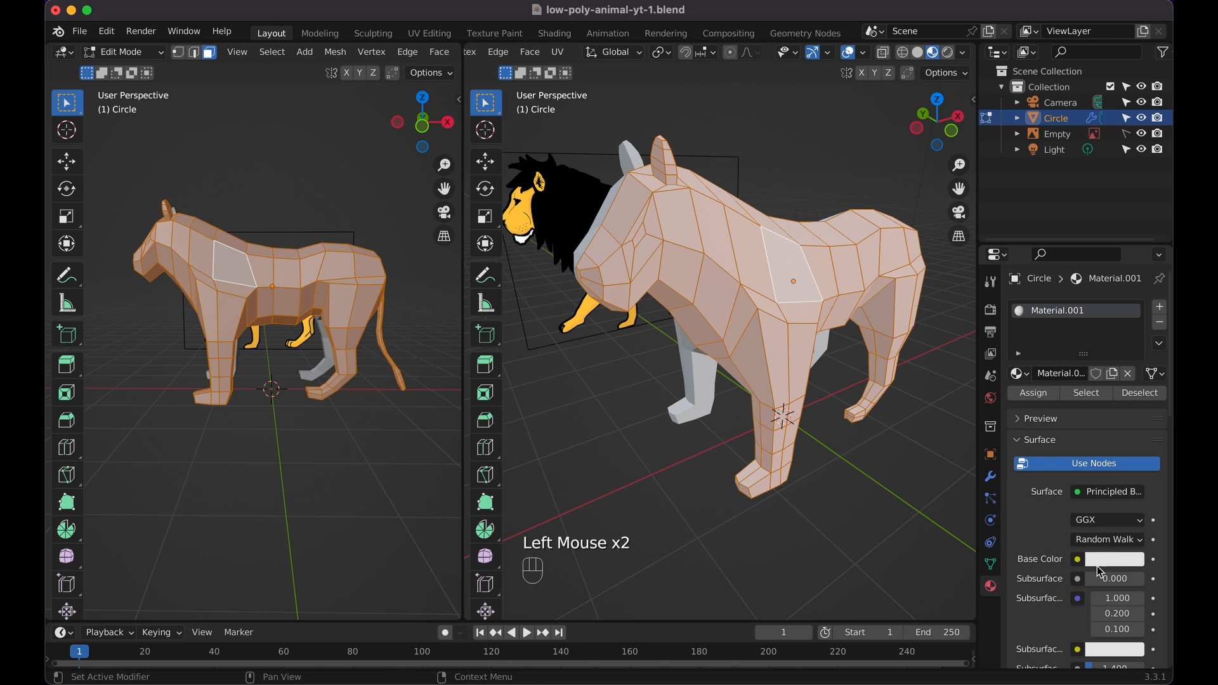
left_click(1115, 560)
left_click_drag(1023, 399, 1030, 420)
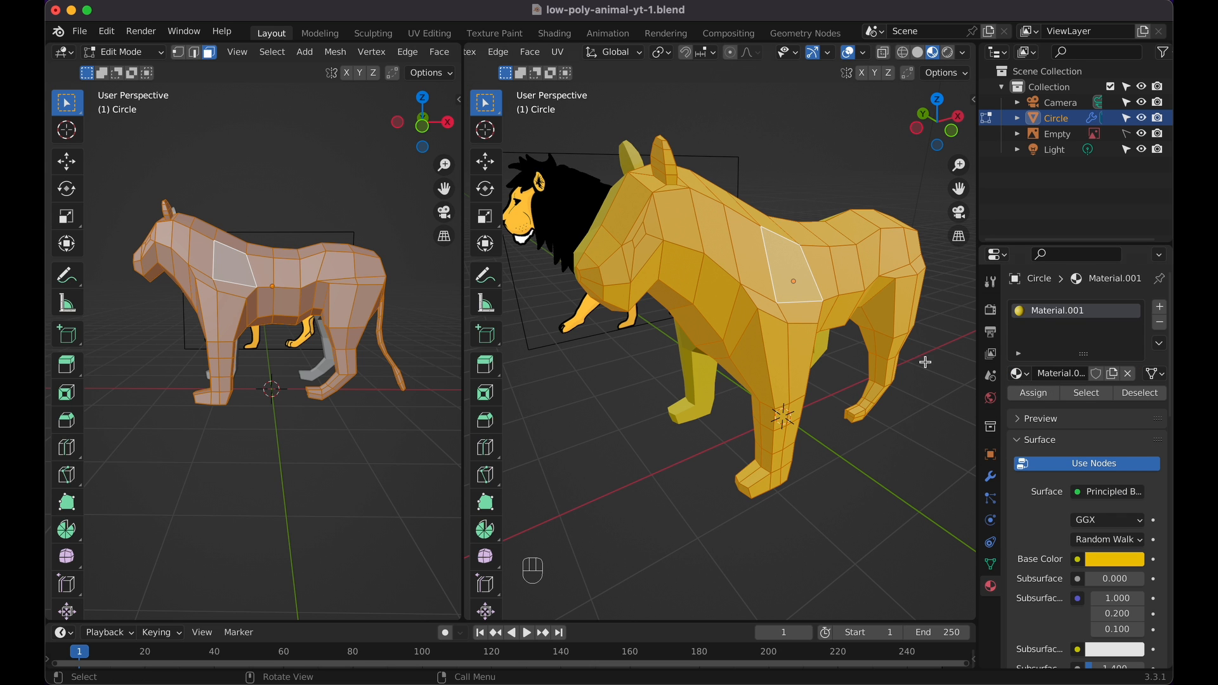
scroll(933, 319, "right", 4)
scroll(933, 319, "left", 10)
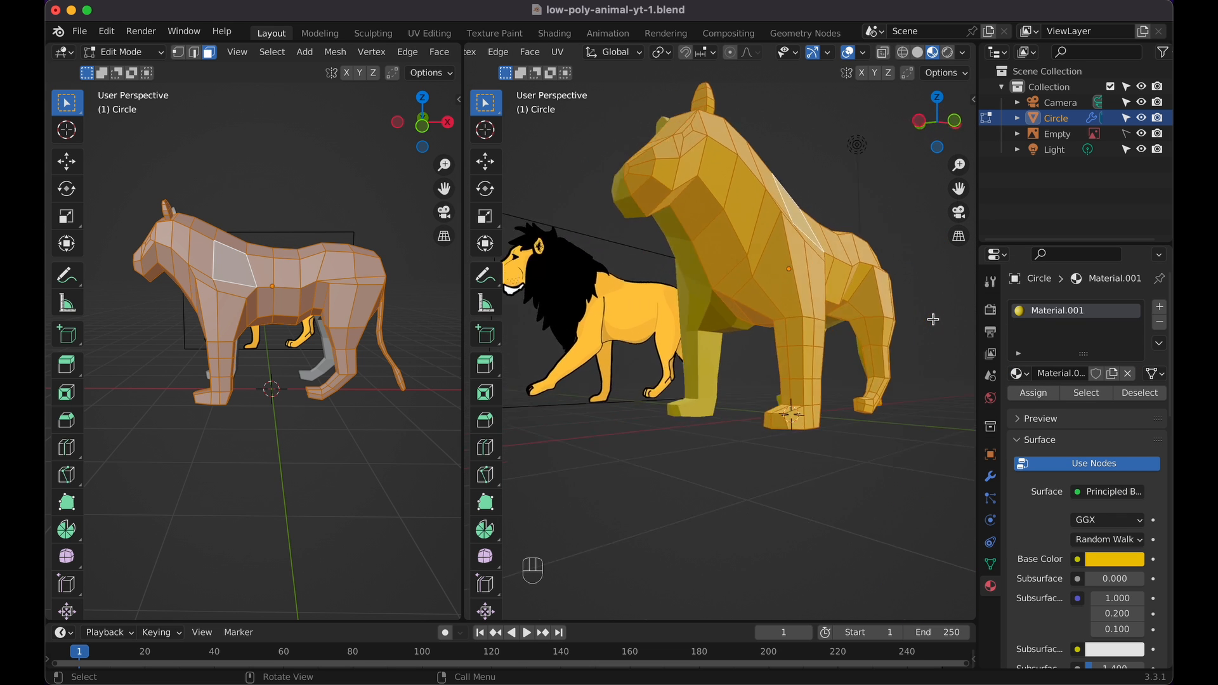
scroll(933, 319, "right", 10)
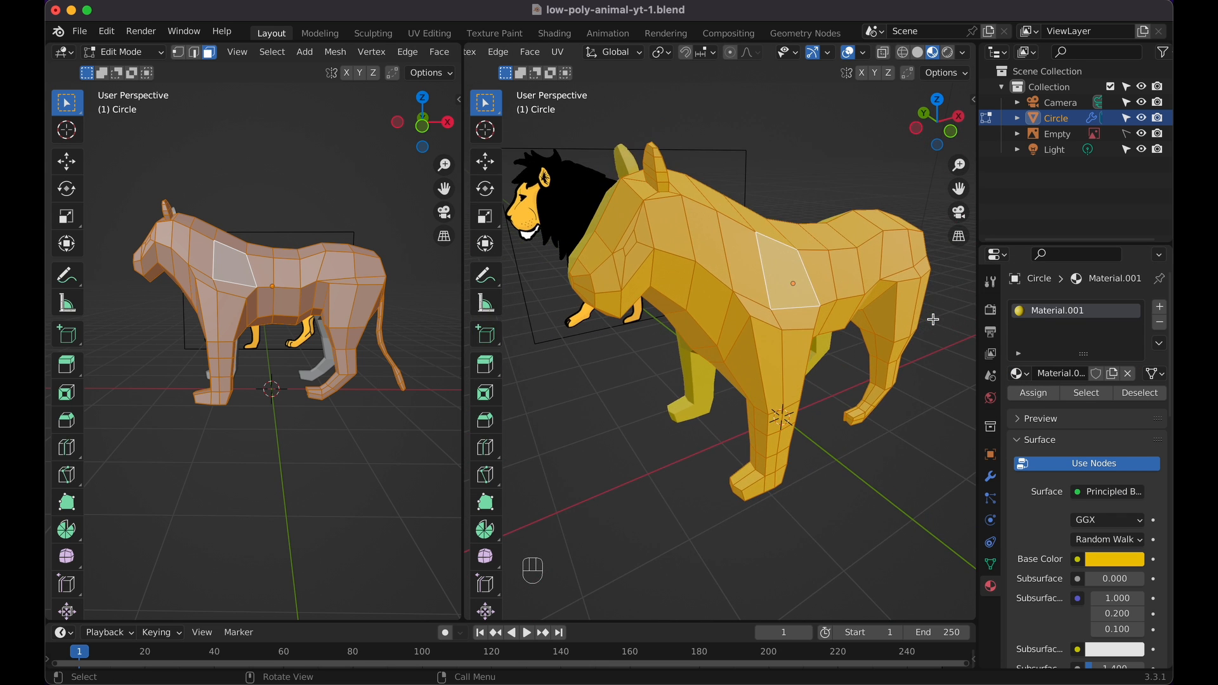
Add a second material slot with a new black material and assign it to the inset eye face
left_click(1161, 308)
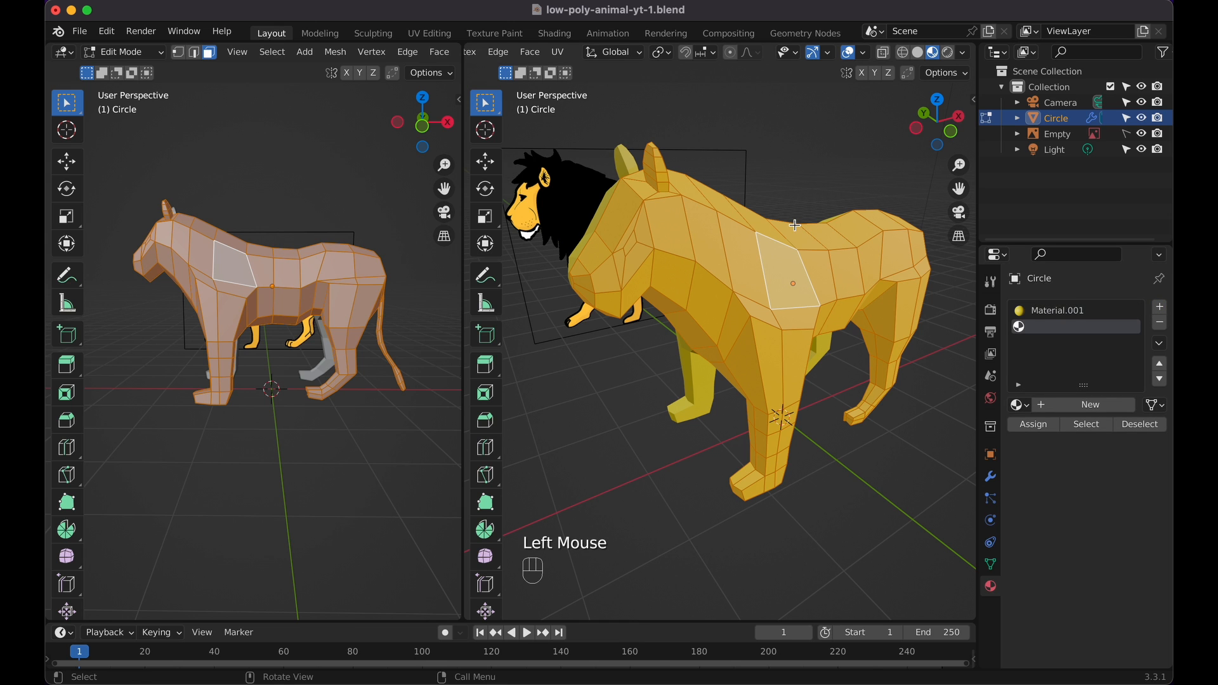
left_click(632, 243)
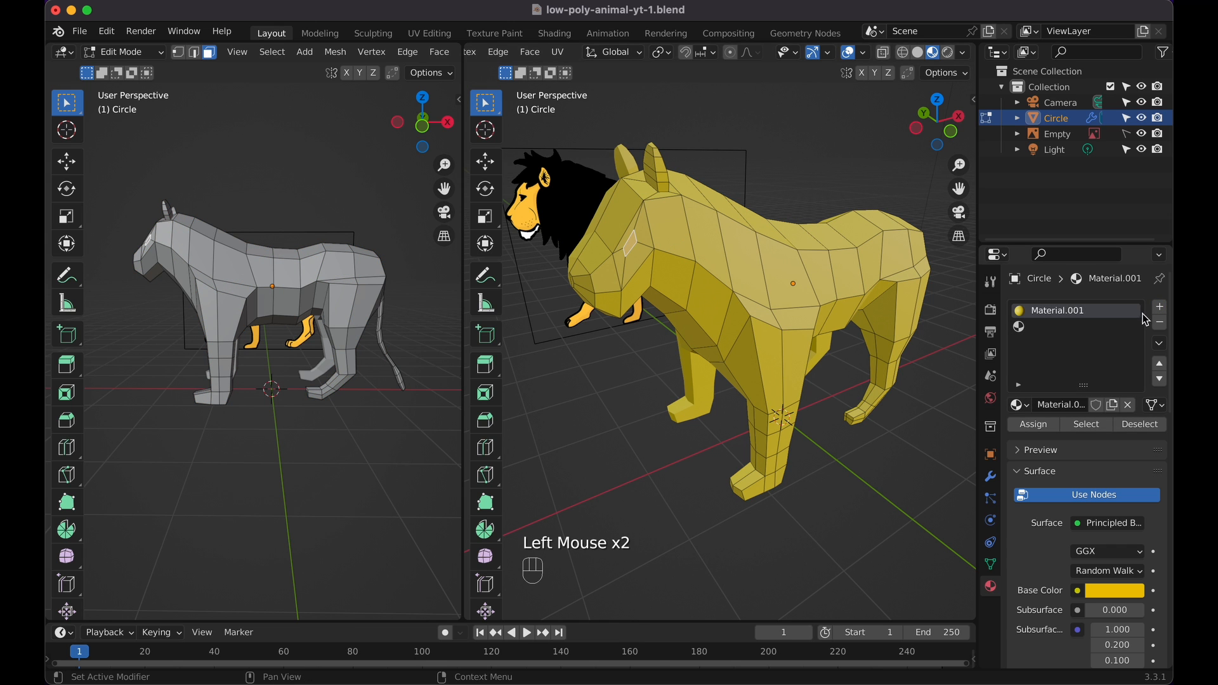
left_click(1122, 328)
left_click(1092, 405)
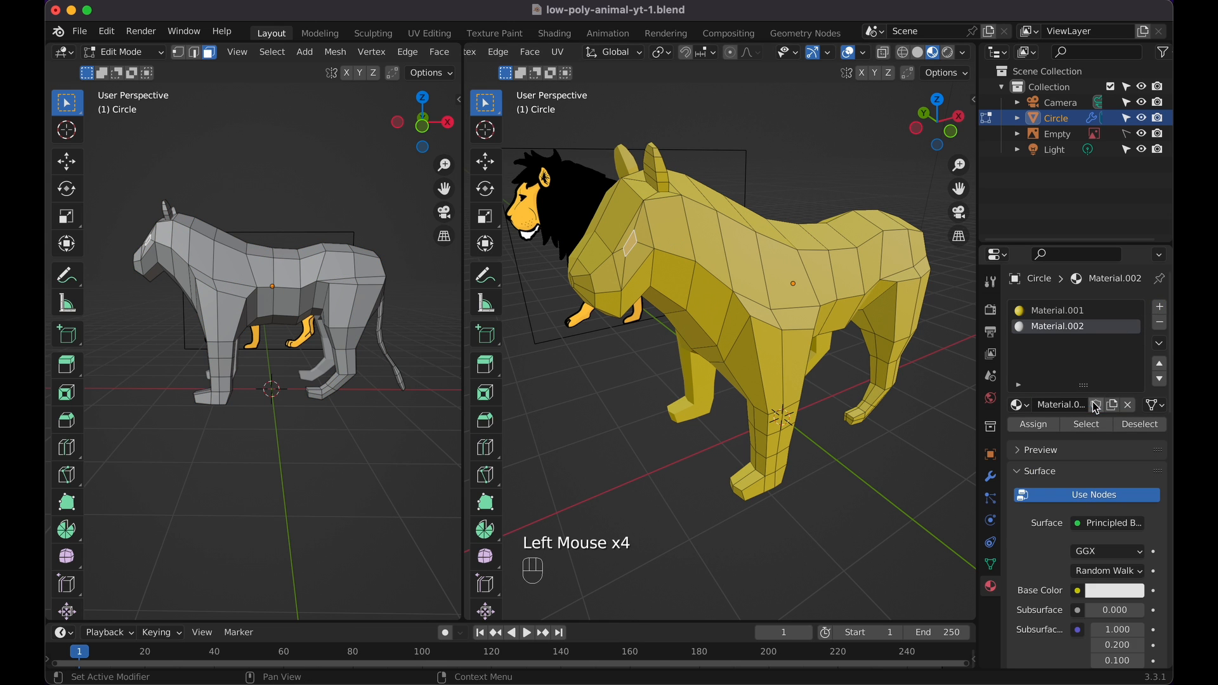
left_click(1107, 589)
left_click_drag(1128, 394, 1128, 484)
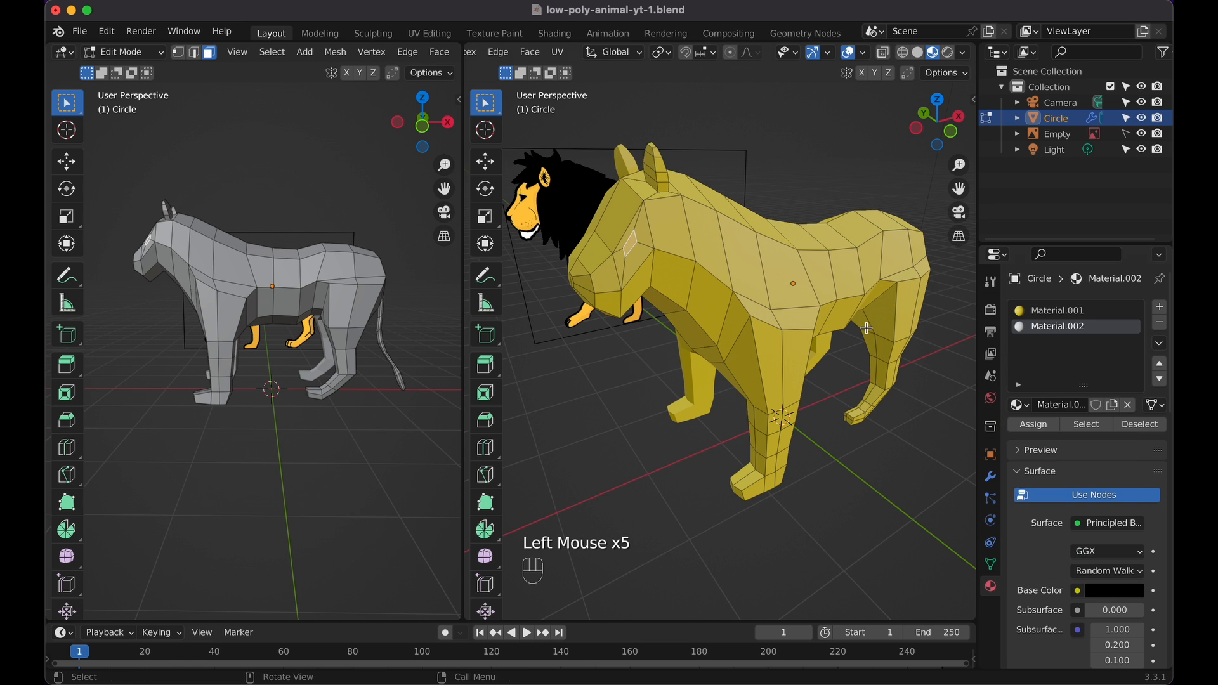
left_click(792, 134)
middle_click_drag(792, 134, 804, 148)
scroll(805, 149, "left", 3)
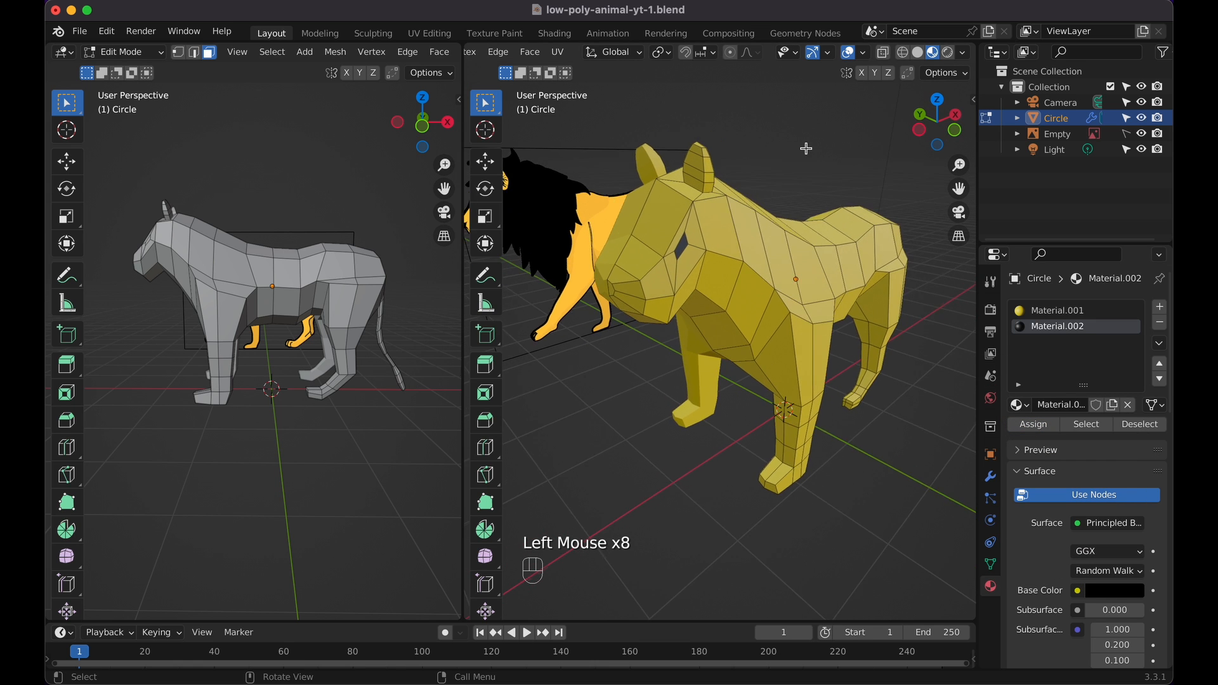
Assign the black material to the face at the tip of the lion's nose
scroll(806, 149, "left", 4, "shift")
left_click(1058, 310)
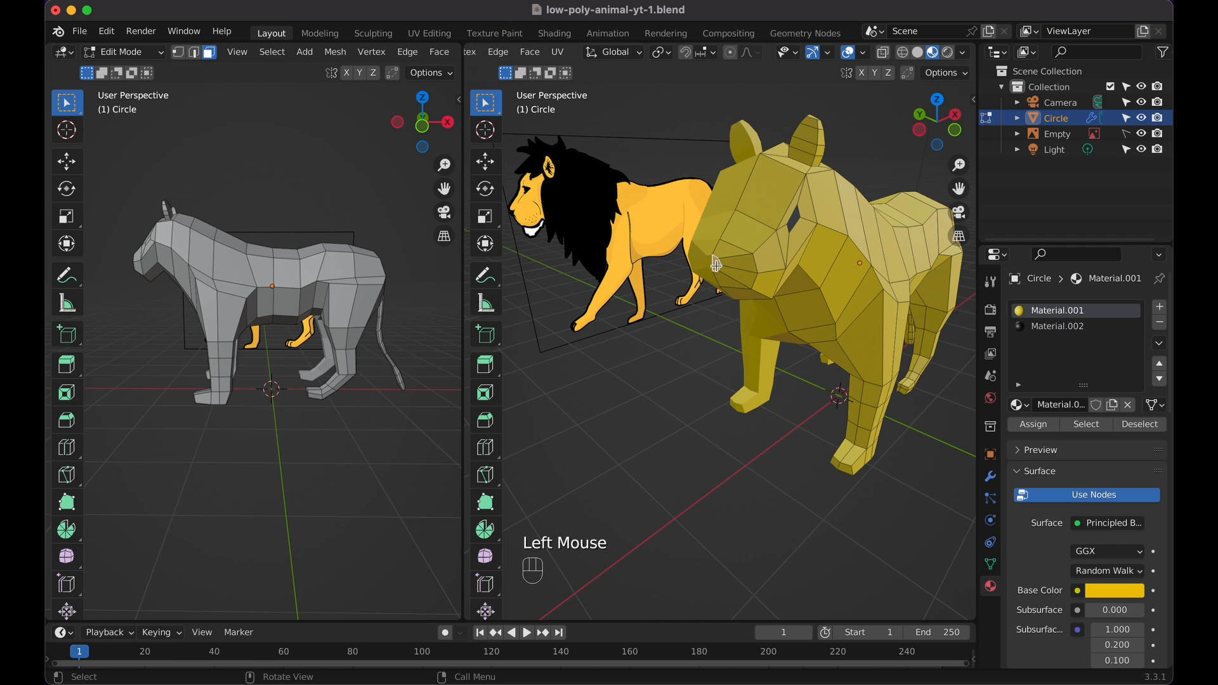
left_click(1064, 328)
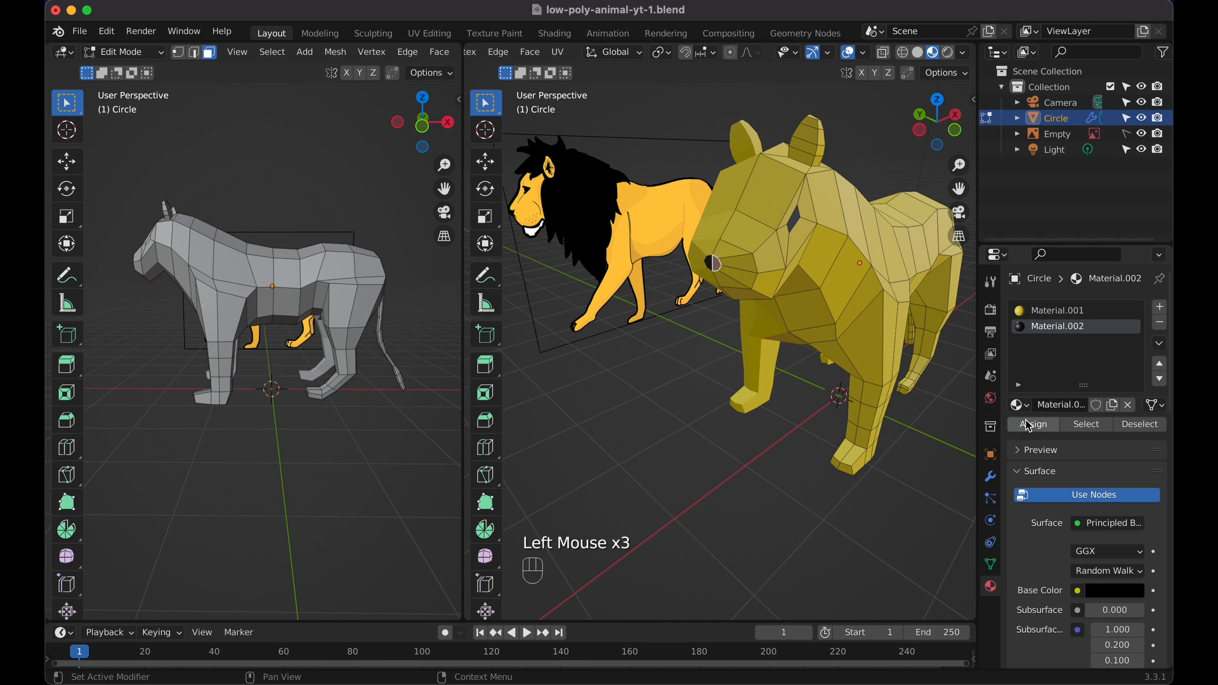
scroll(798, 259, "right", 5)
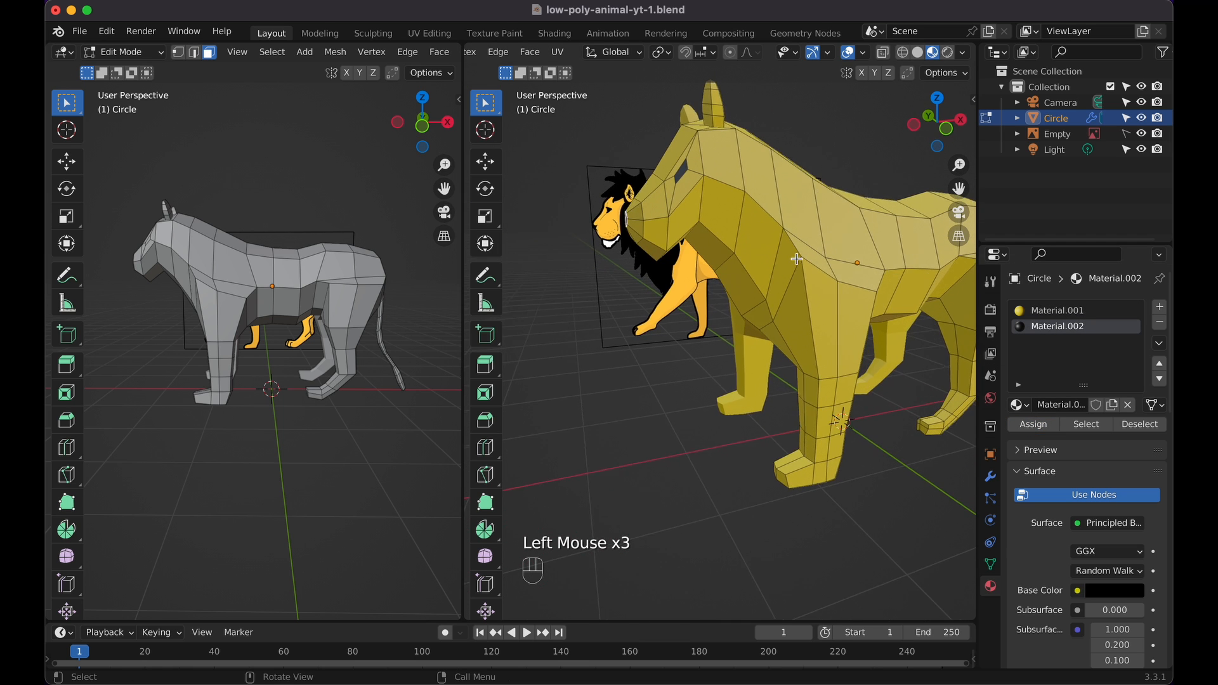
scroll(797, 259, "right", 2)
scroll(797, 259, "left", 3)
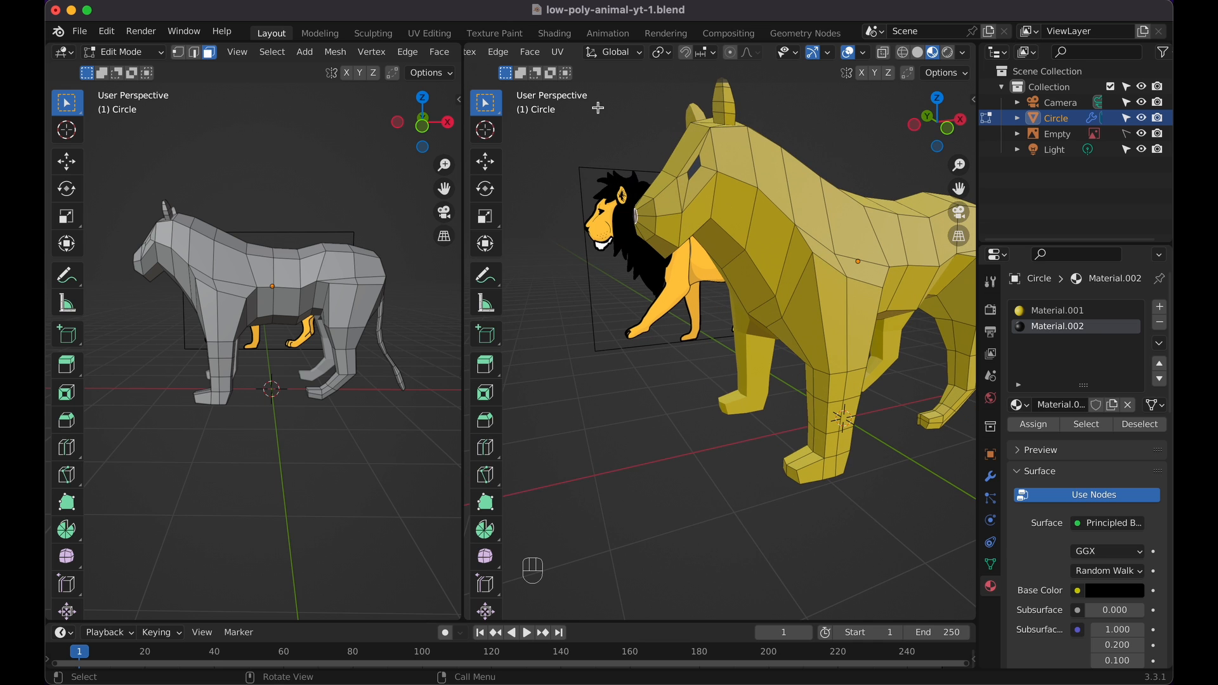
Extrude the four side faces of the lion's lower jaw along their normals with an offset of about -0.0275 m
scroll(573, 52, "left", 5)
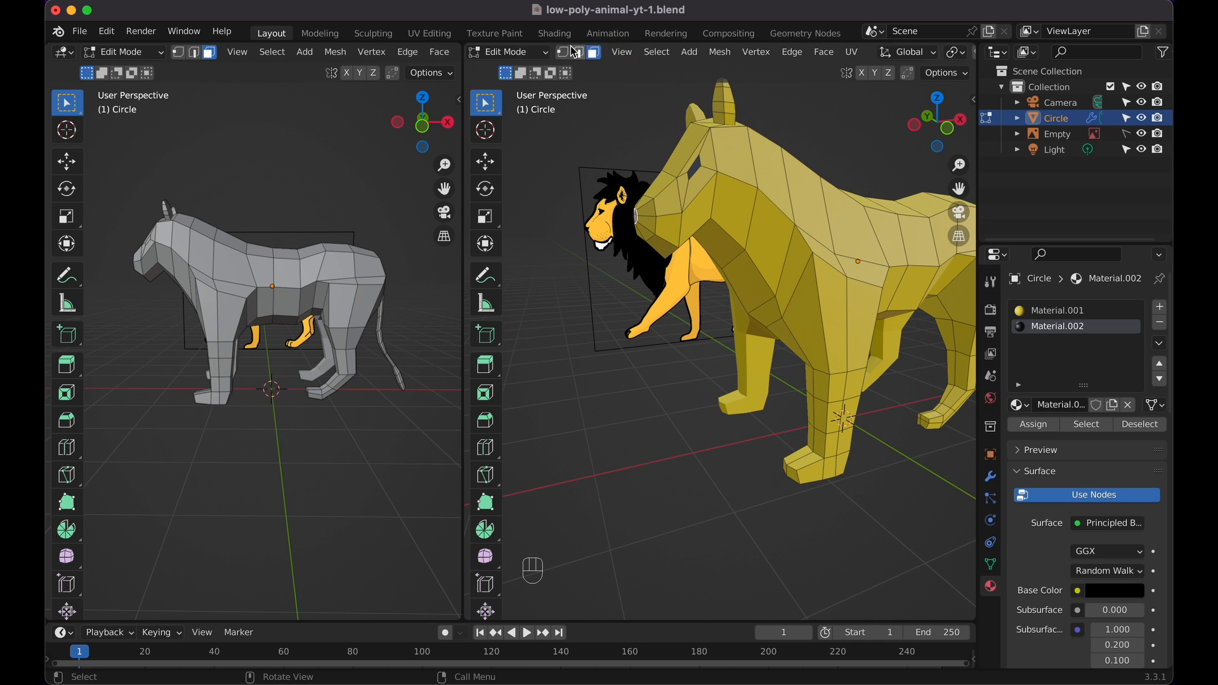
scroll(695, 228, "down", 4)
left_click(700, 198)
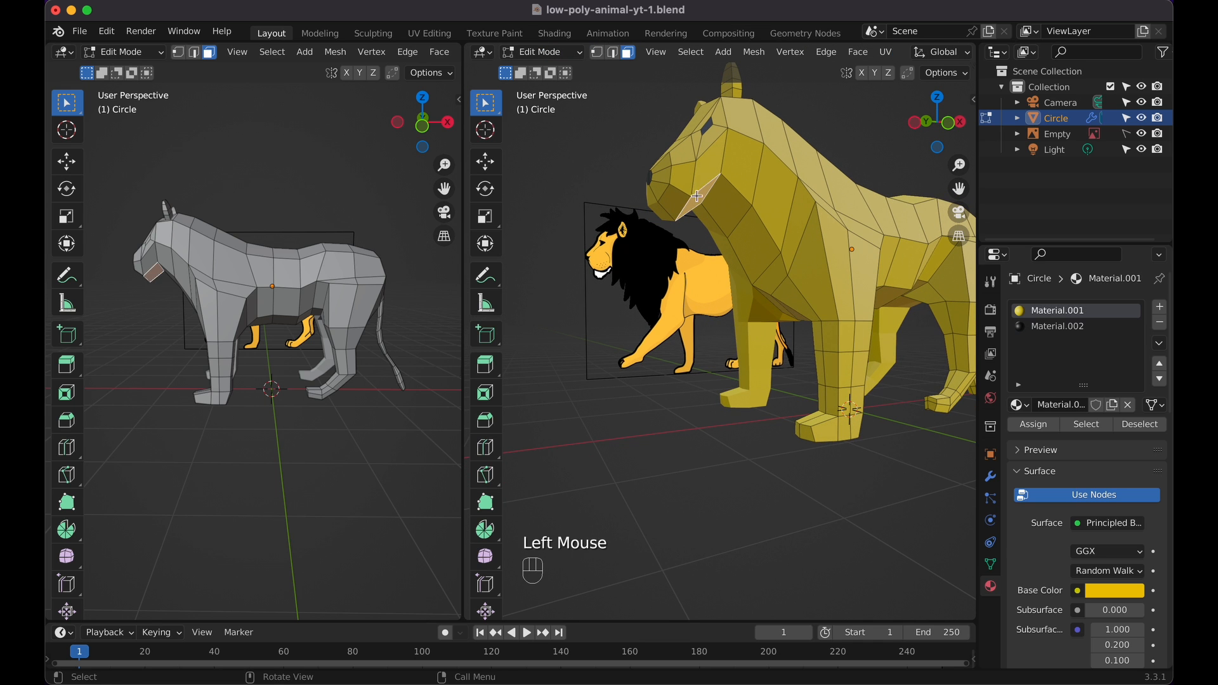
left_click(680, 197, "shift")
left_click(689, 181, "shift")
left_click(713, 169, "shift")
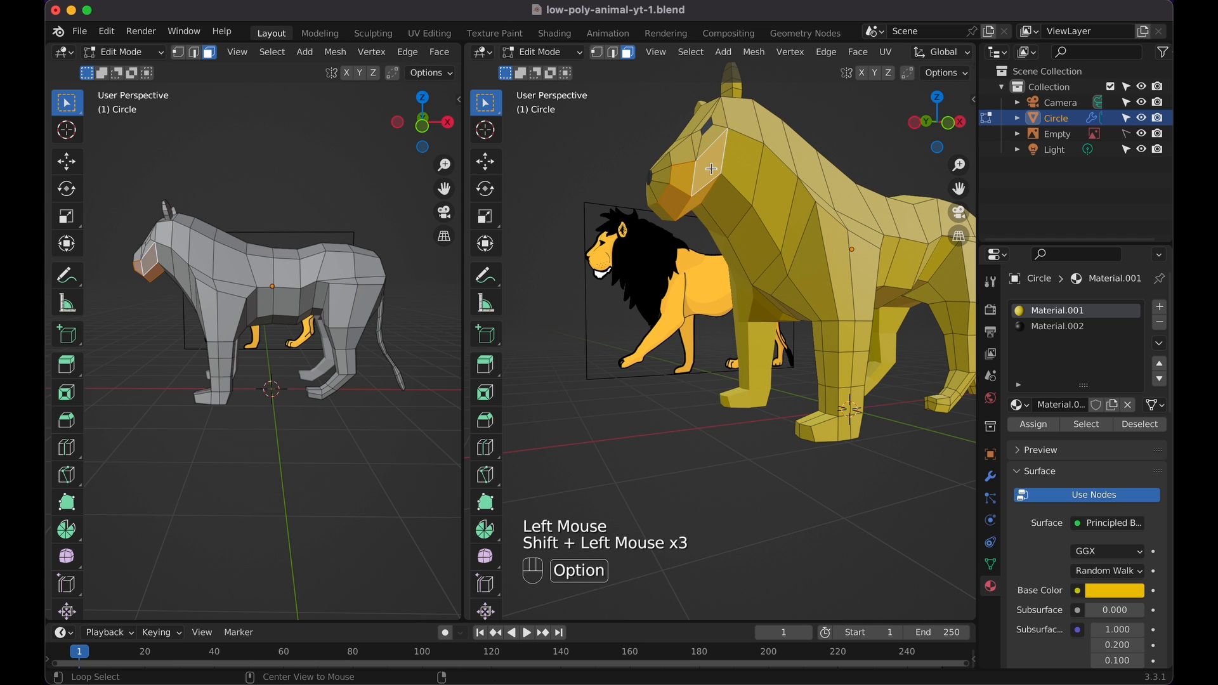
key("alt+e")
left_click(715, 171)
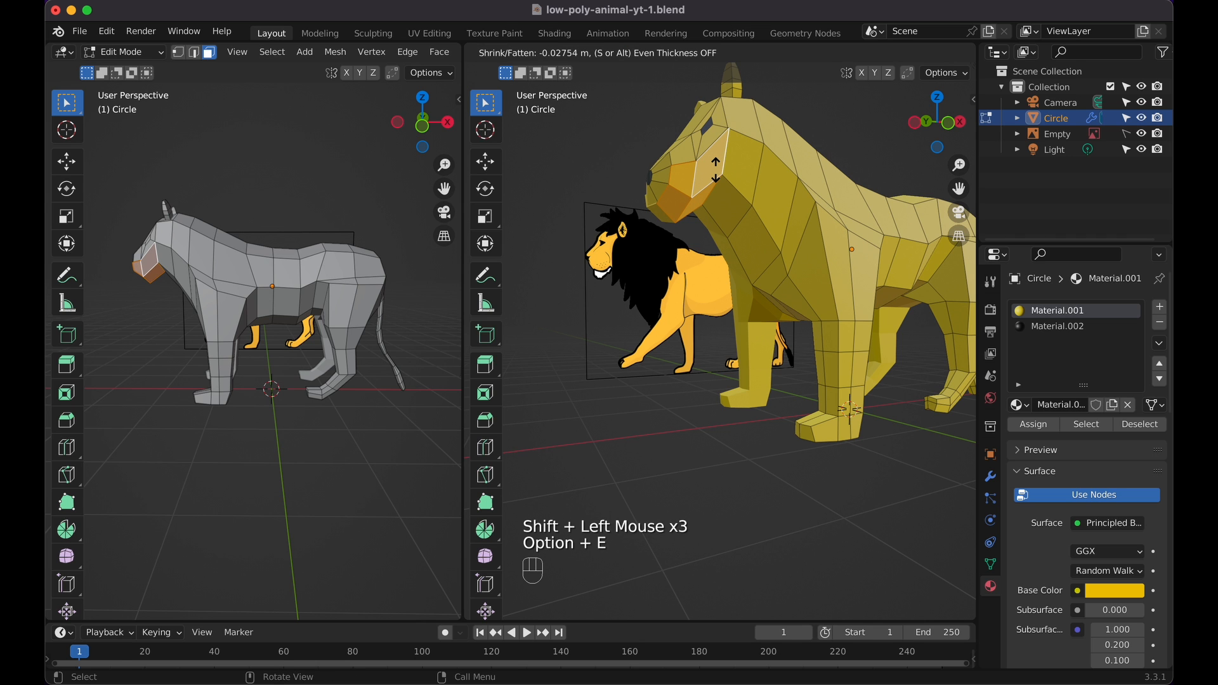
left_click(717, 170)
scroll(717, 168, "left", 5)
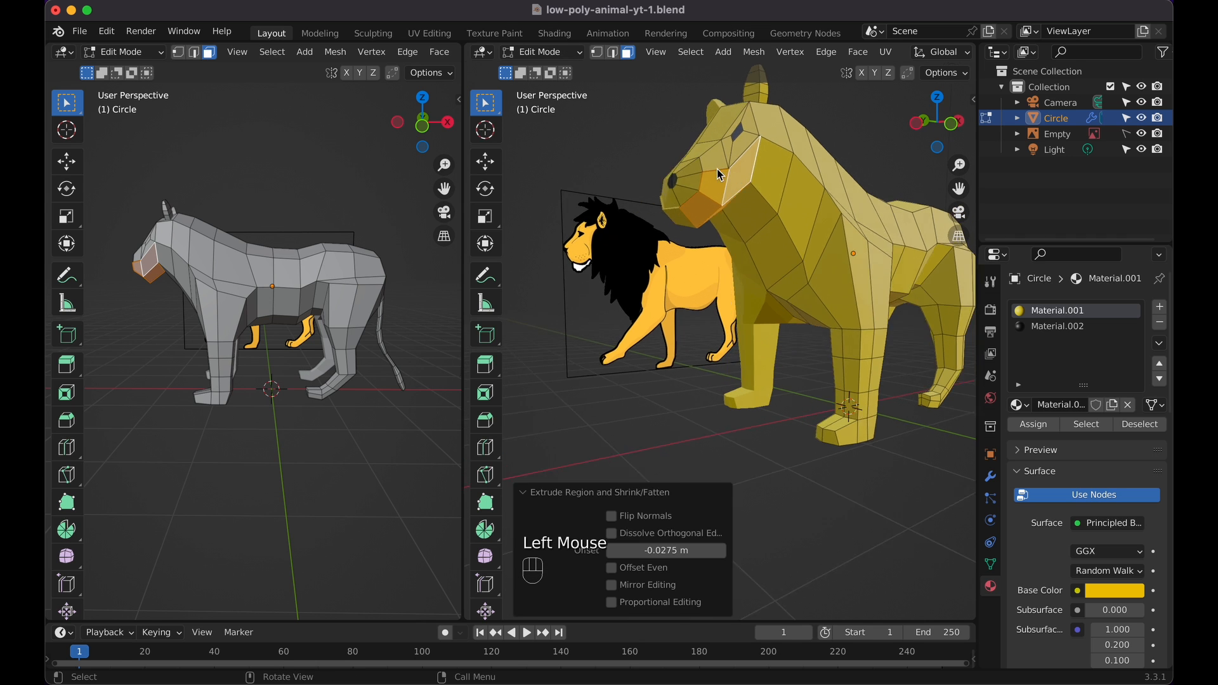
key("Tab")
scroll(812, 241, "left", 3)
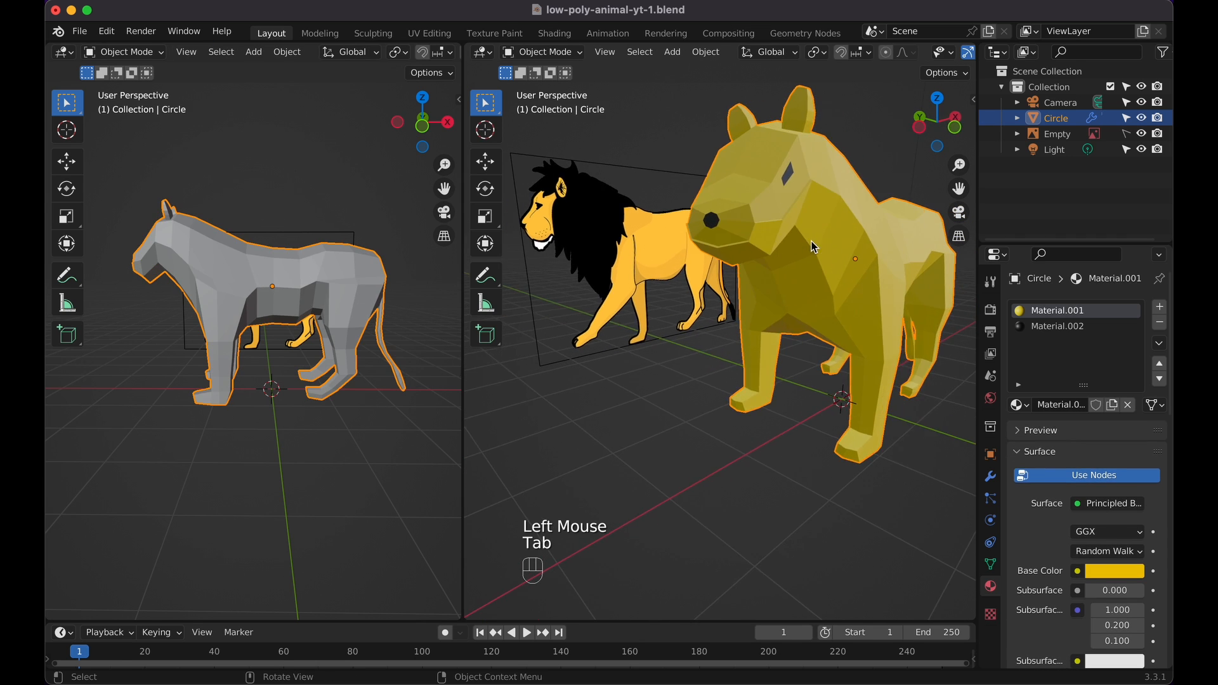
Add a third material slot with a new default white material and assign it to the extruded jaw faces
key("Tab")
scroll(812, 242, "left", 5)
scroll(812, 241, "left", 2)
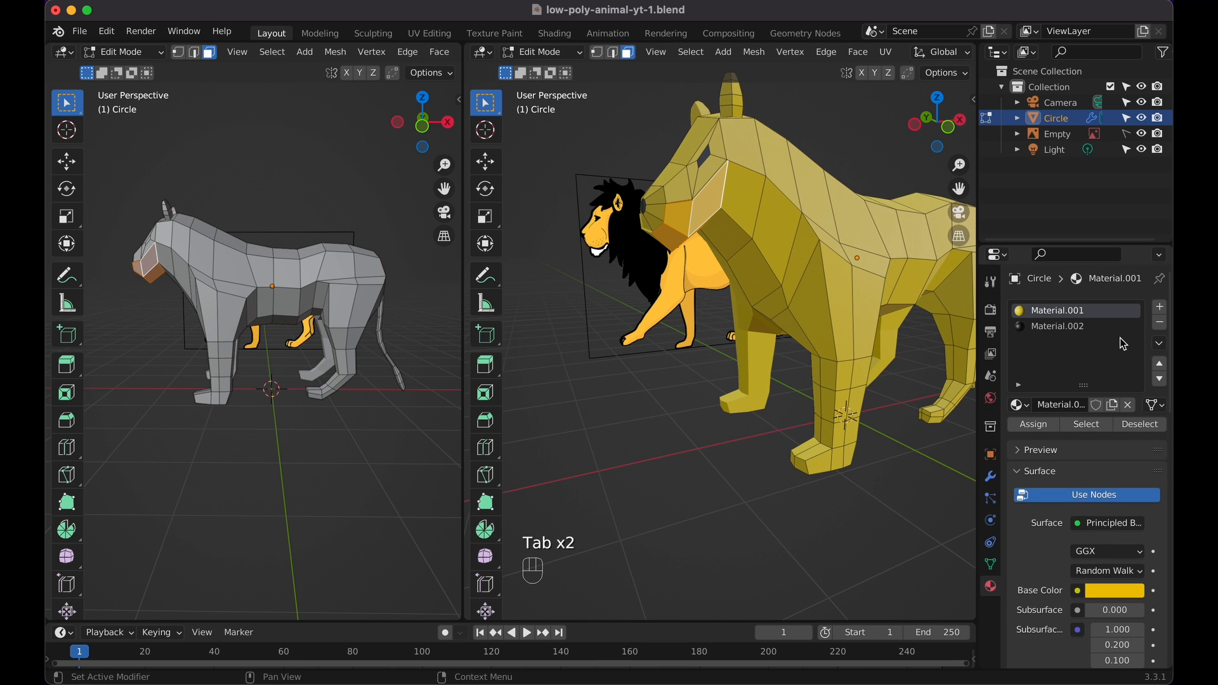
left_click(1160, 307)
left_click(1085, 405)
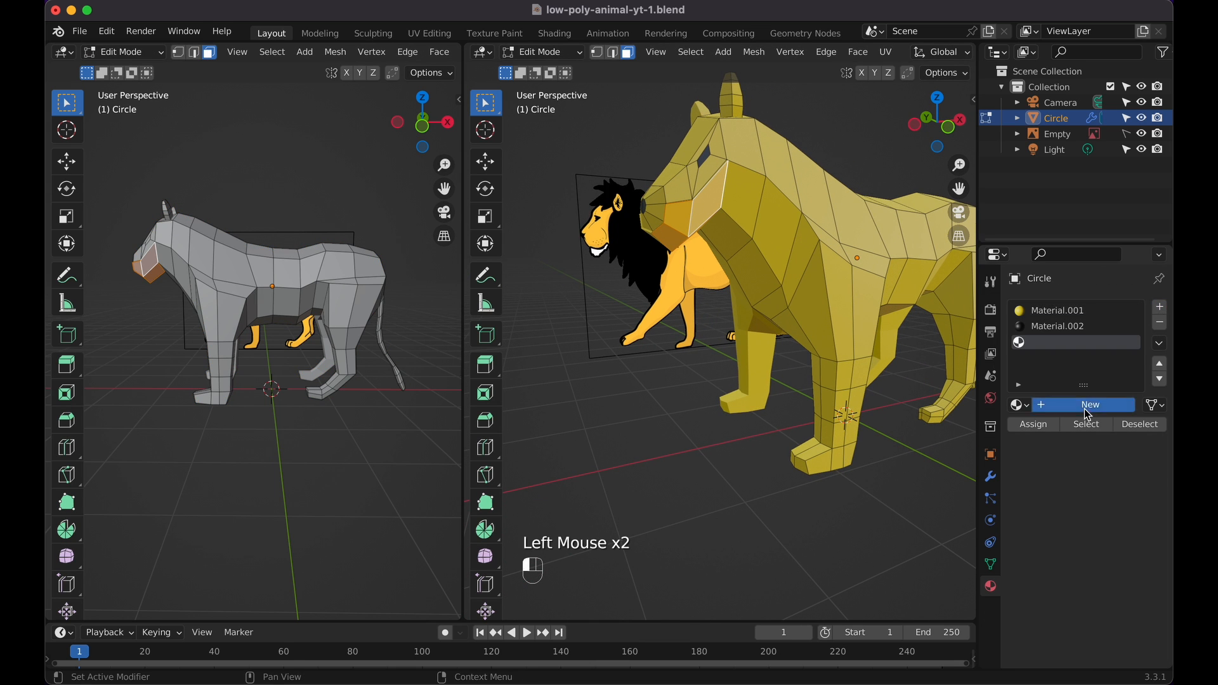
left_click(1034, 424)
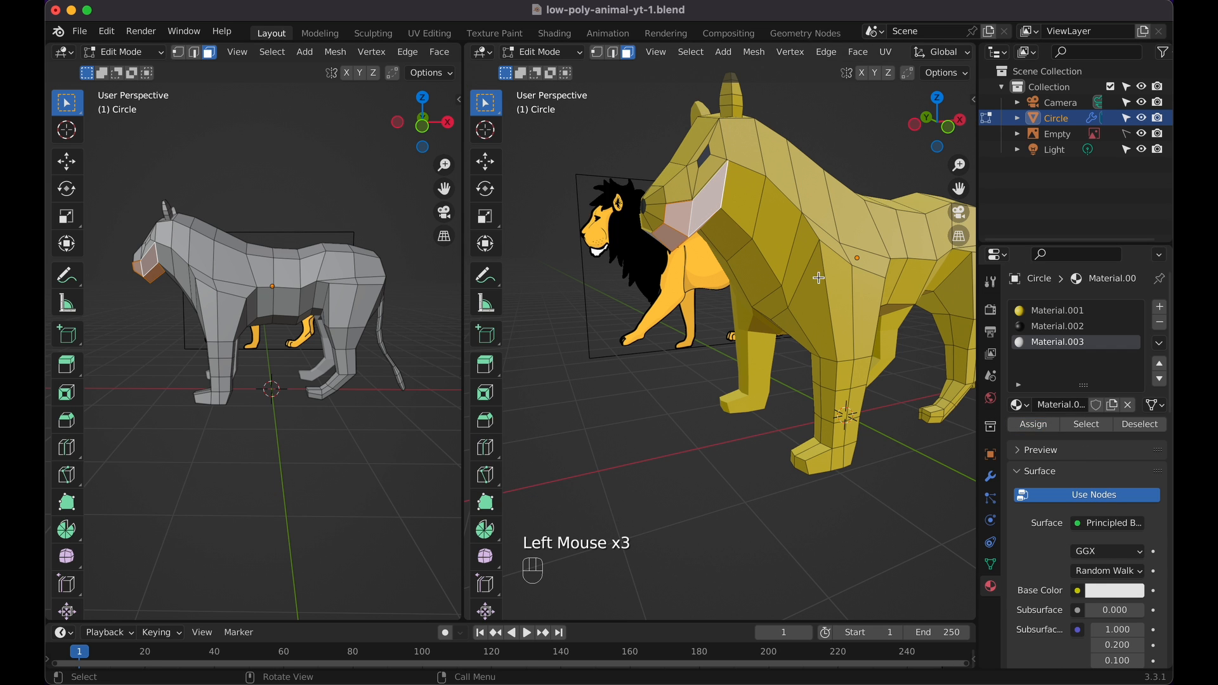
key("Tab")
key("Tab")
Slide the upper edges of the white jaw area downward by a factor of about 0.11 to widen the mouth strip
scroll(829, 152, "up", 5)
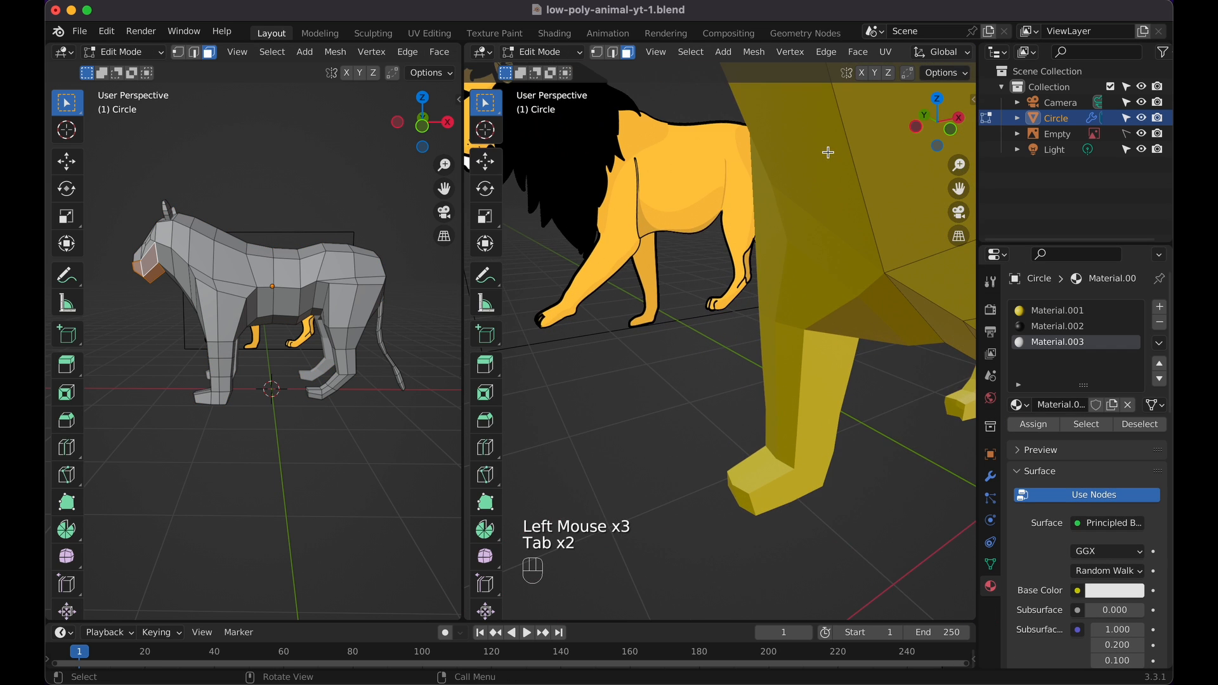
scroll(828, 152, "up", 1)
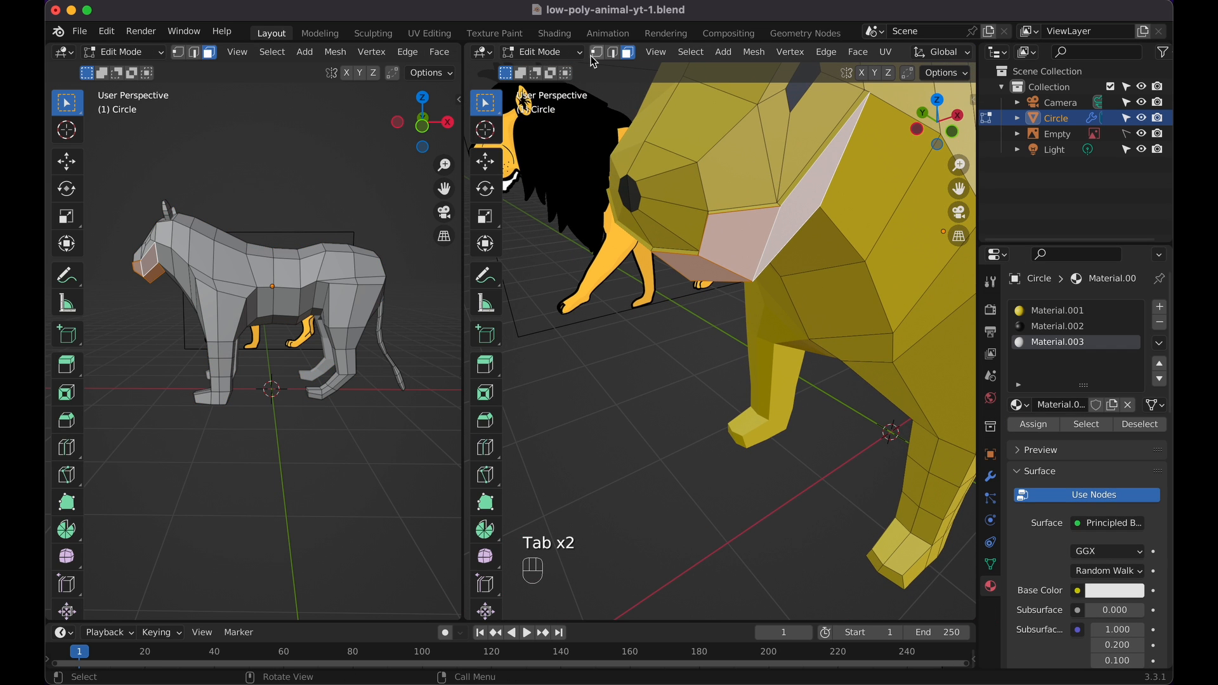
left_click(612, 53)
left_click(773, 209, "alt")
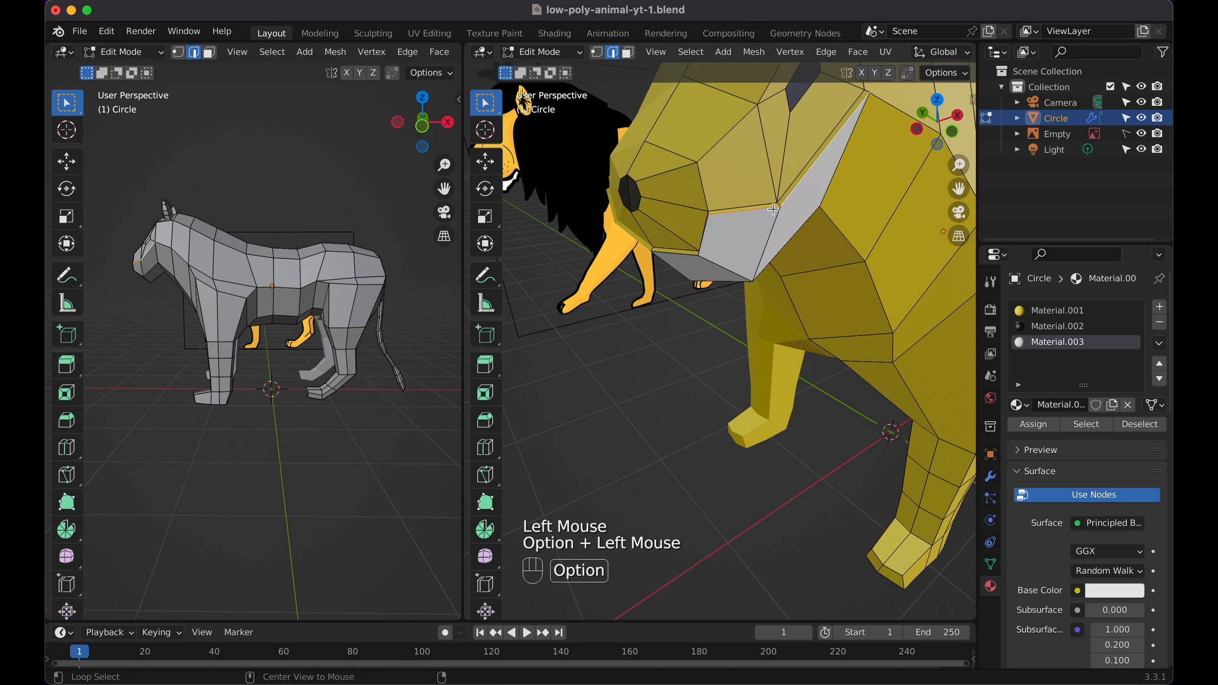
left_click(703, 242, "shift")
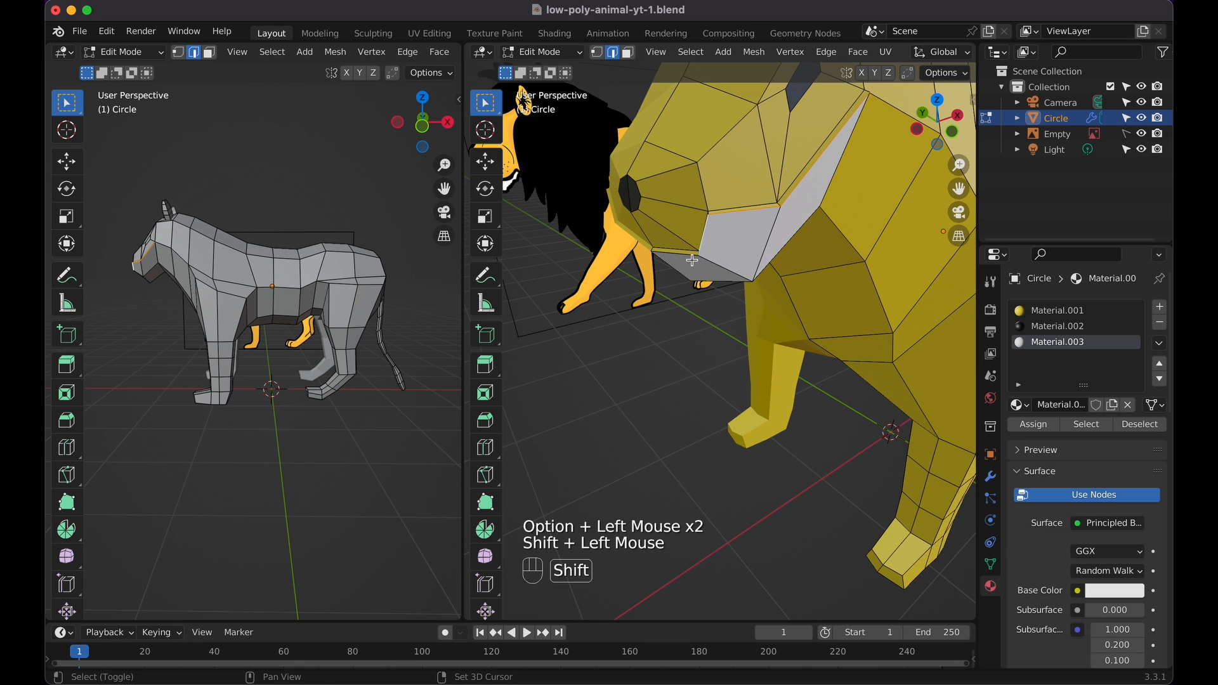
key("g")
key("g")
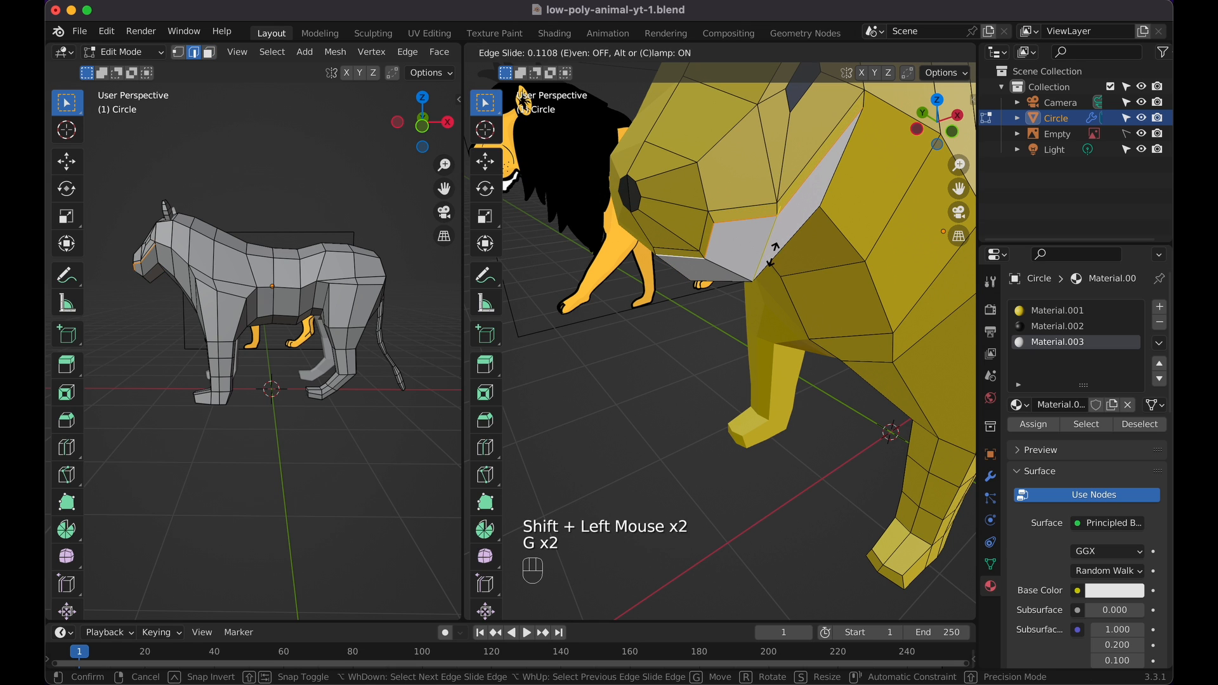
left_click(774, 254)
Assign the black material to the narrow strip of faces between the muzzle and the white jaw
left_click(629, 53)
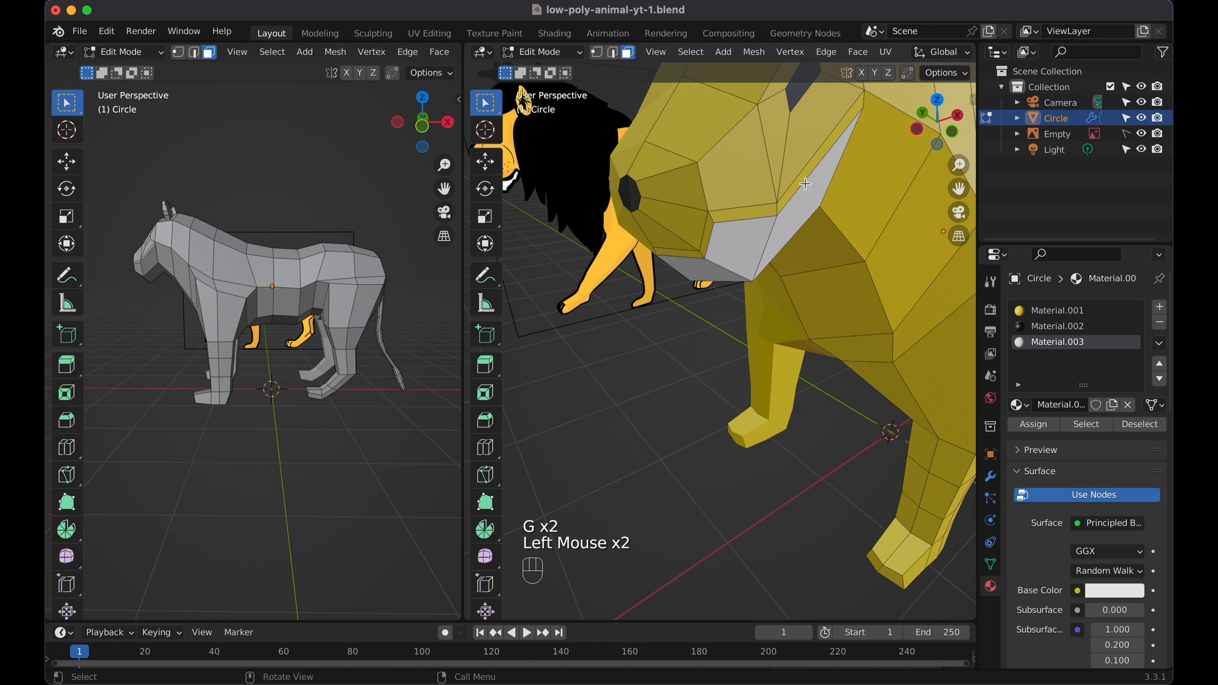
left_click(806, 184)
left_click(817, 149)
left_click(763, 210, "shift")
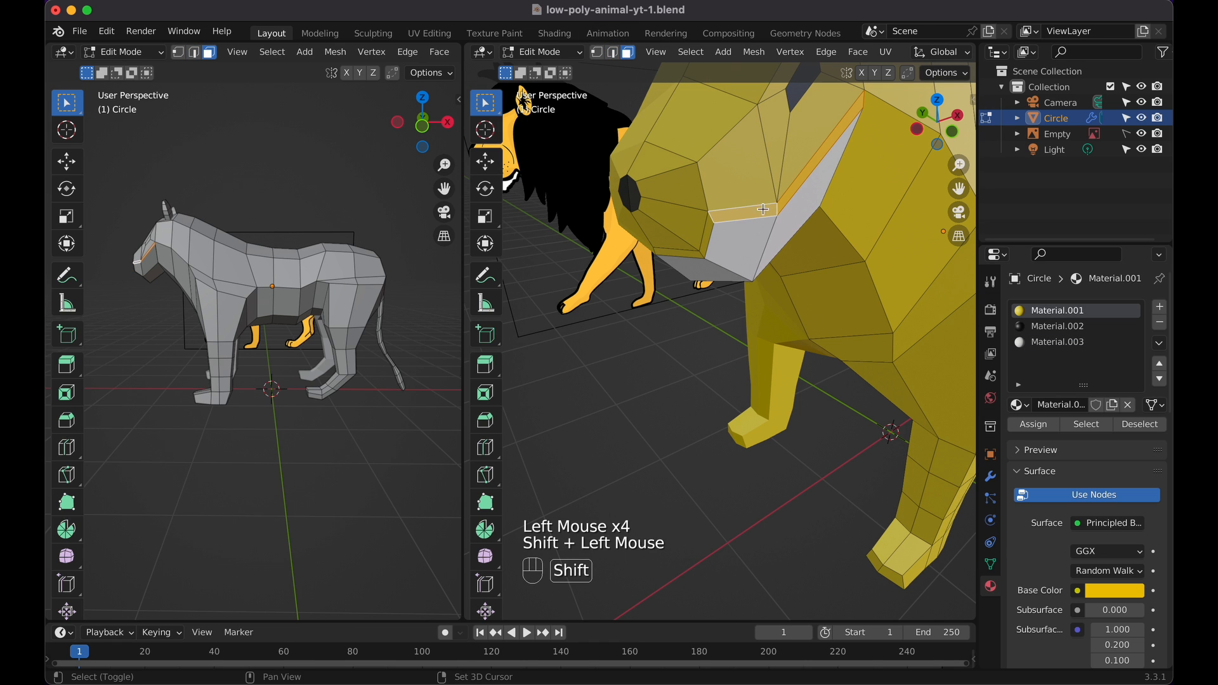
left_click(684, 254, "shift")
left_click(1057, 326)
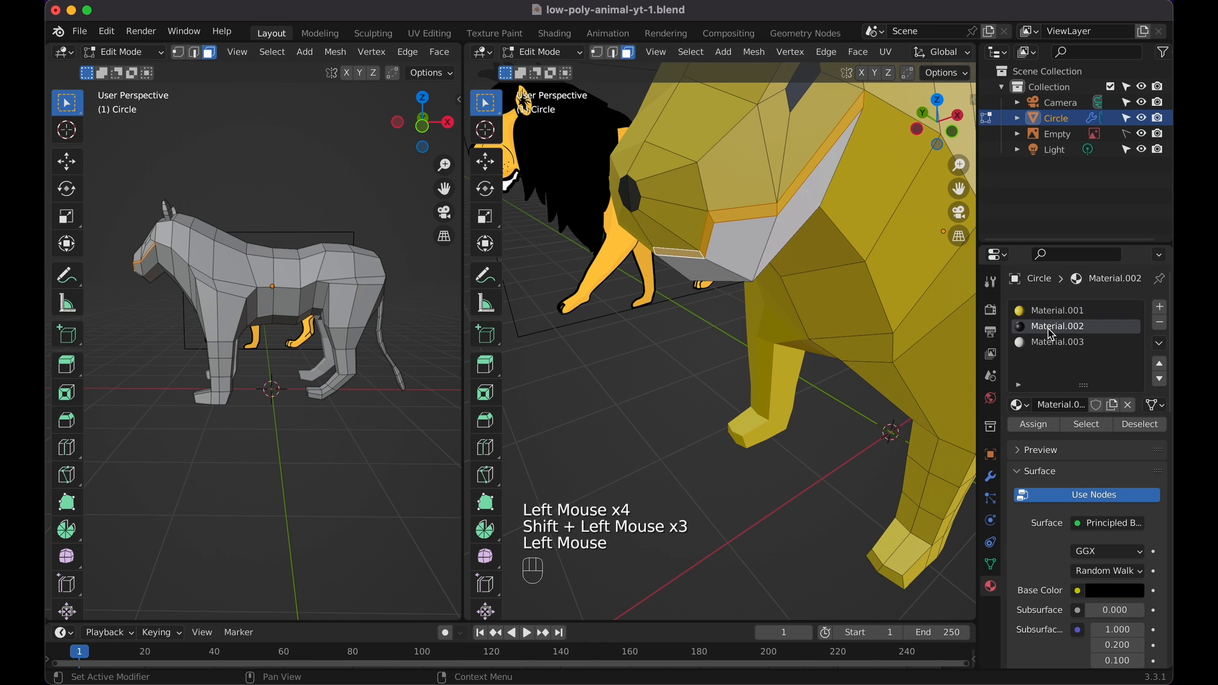
left_click(1032, 424)
key("Tab")
scroll(754, 191, "down", 5)
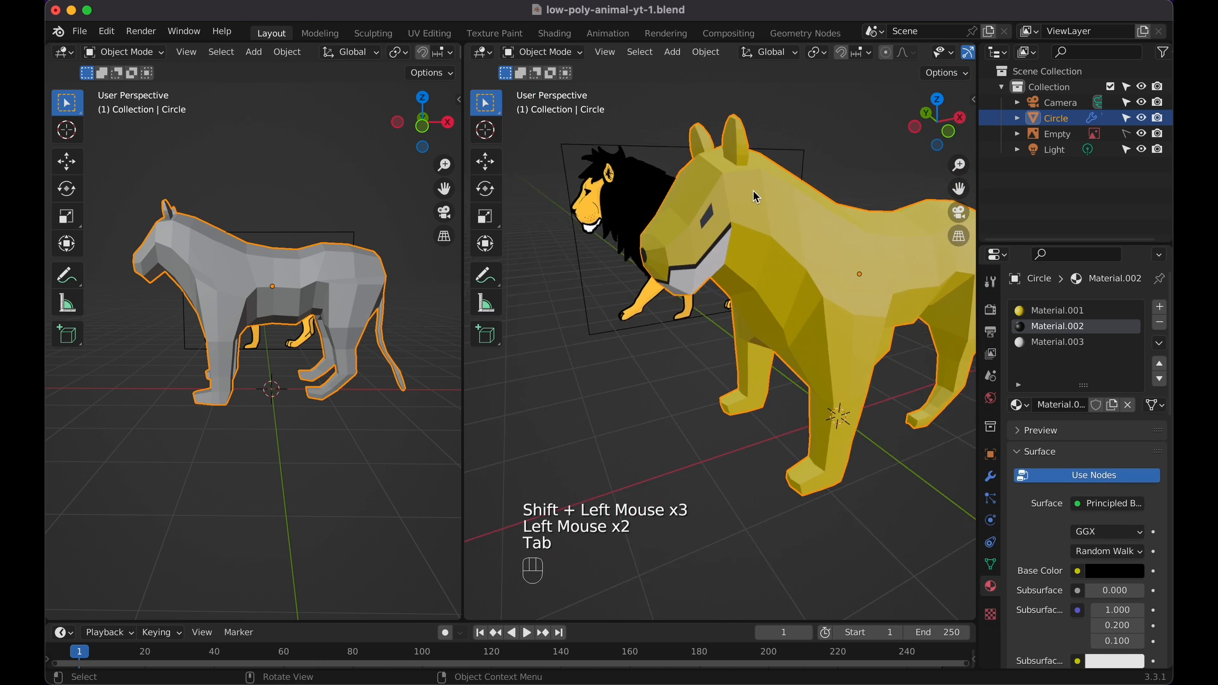
scroll(752, 191, "left", 5)
Select the faces at the tip of the lion's tail and assign the black material to them
key("Tab")
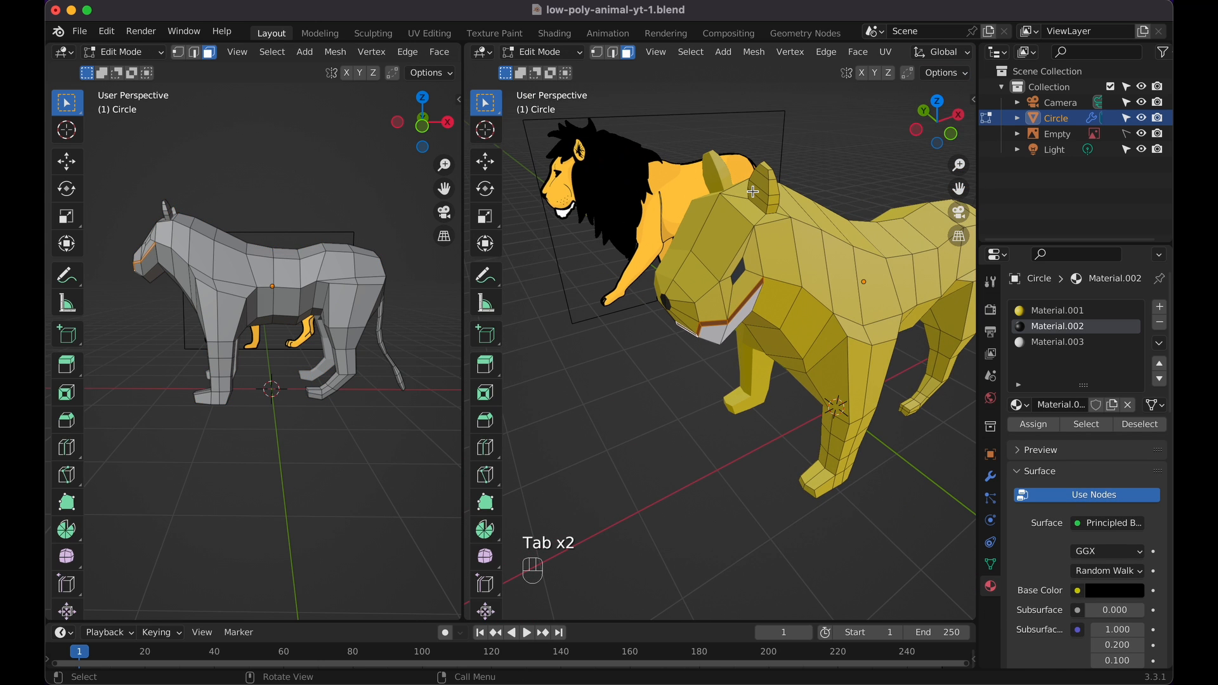
scroll(752, 191, "right", 6)
scroll(752, 191, "right", 5, "shift")
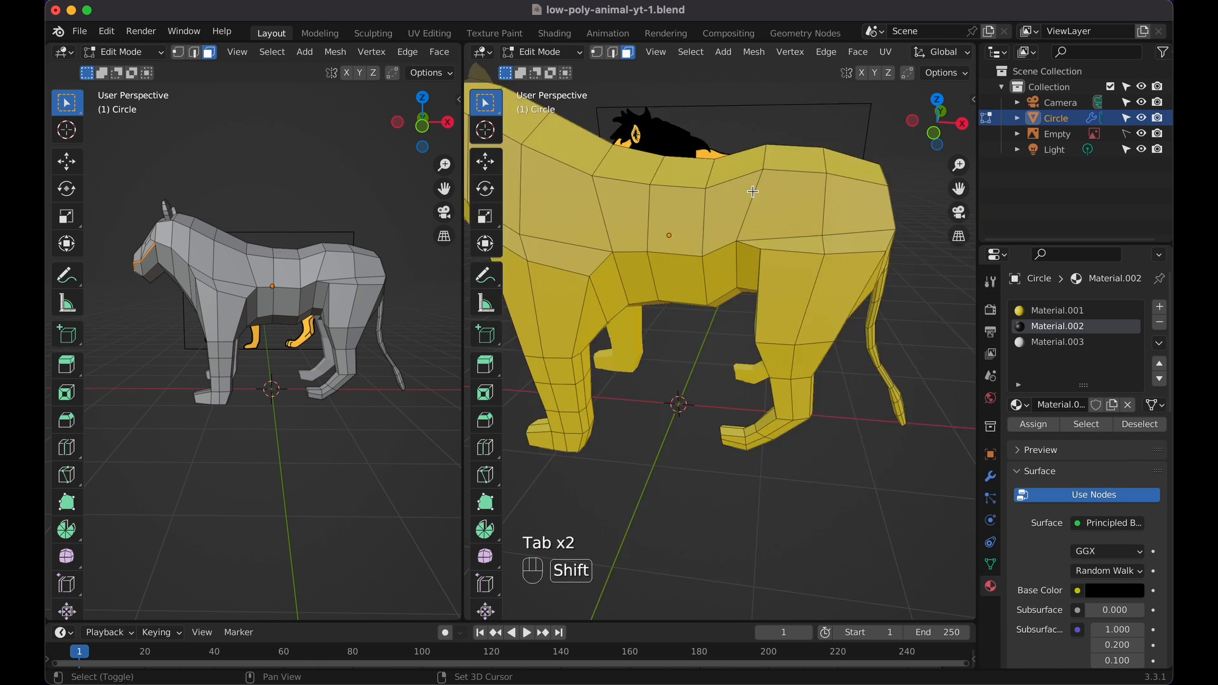
left_click_drag(648, 315, 727, 401)
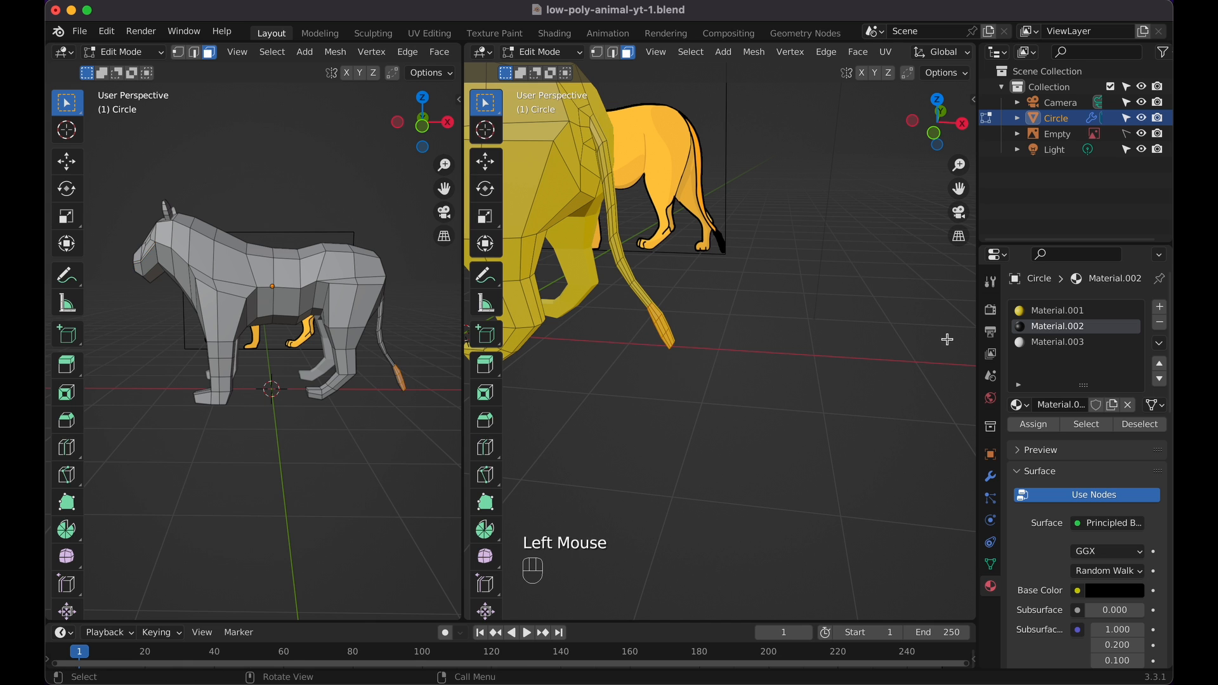
scroll(729, 308, "right", 6)
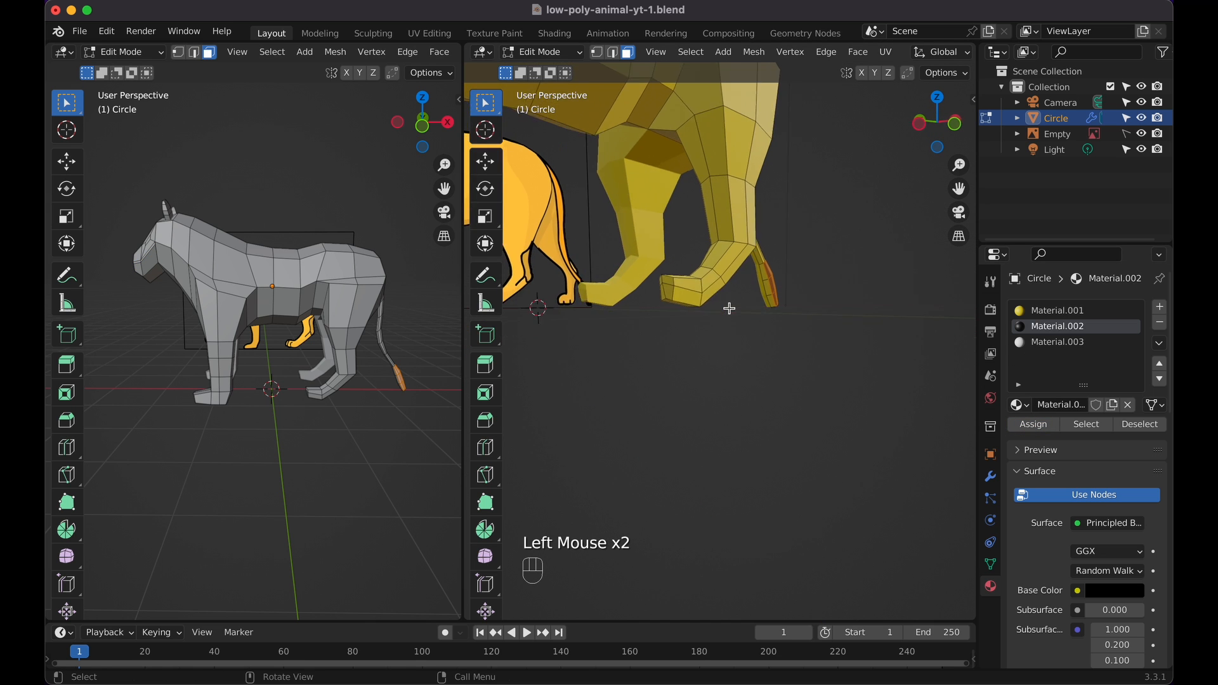
left_click(1035, 420)
scroll(772, 329, "left", 6)
scroll(772, 329, "left", 4)
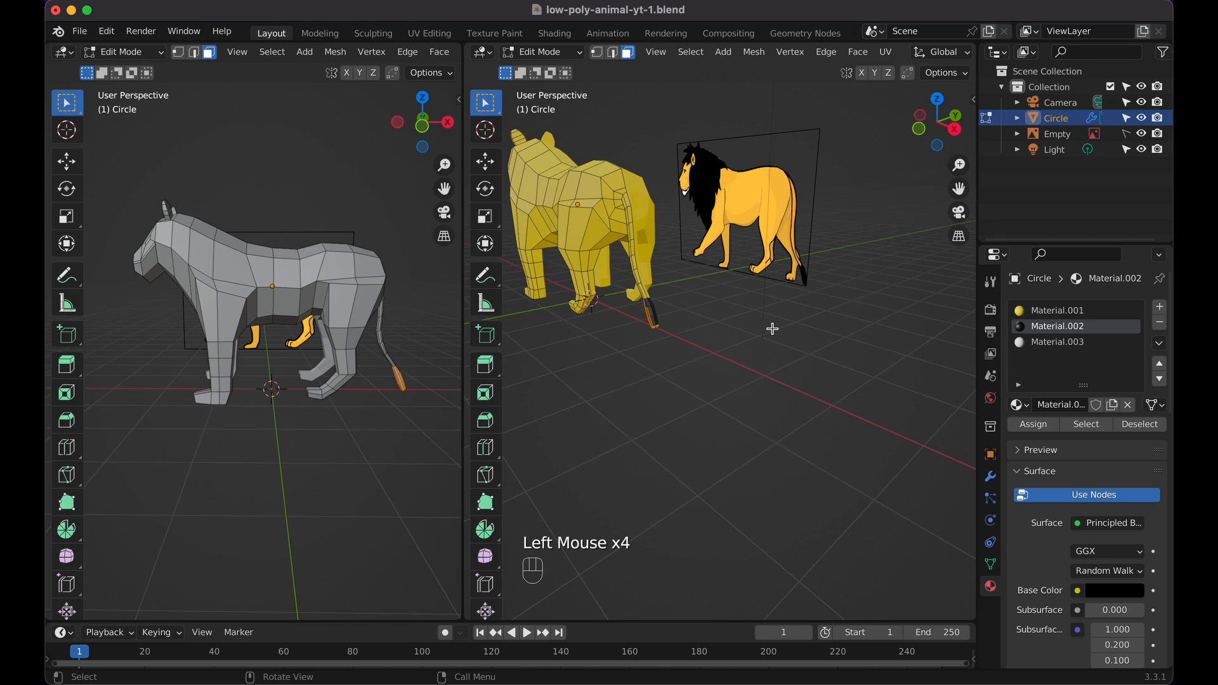
left_click(755, 332)
scroll(707, 332, "left", 5)
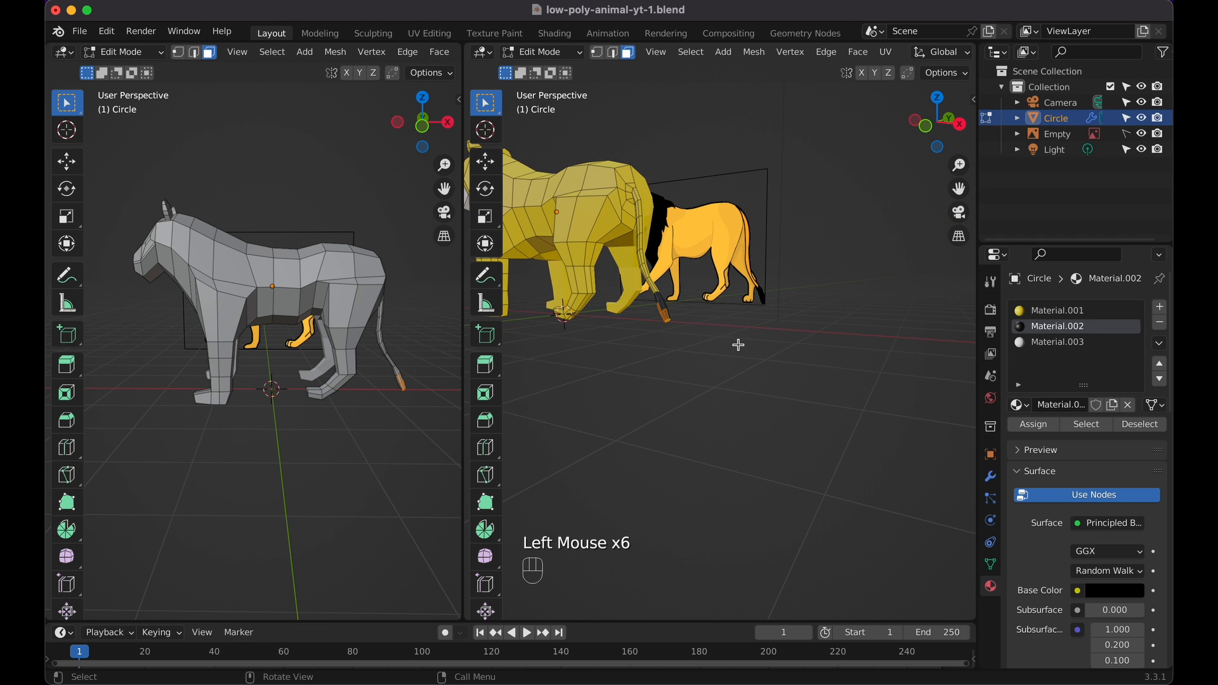
left_click(1029, 419)
left_click(696, 368)
Set the larger viewport to front orthographic view with X-ray on and Solid shading to reveal the reference image
scroll(696, 367, "left", 6)
scroll(697, 369, "left", 5, "shift")
scroll(697, 368, "left", 4)
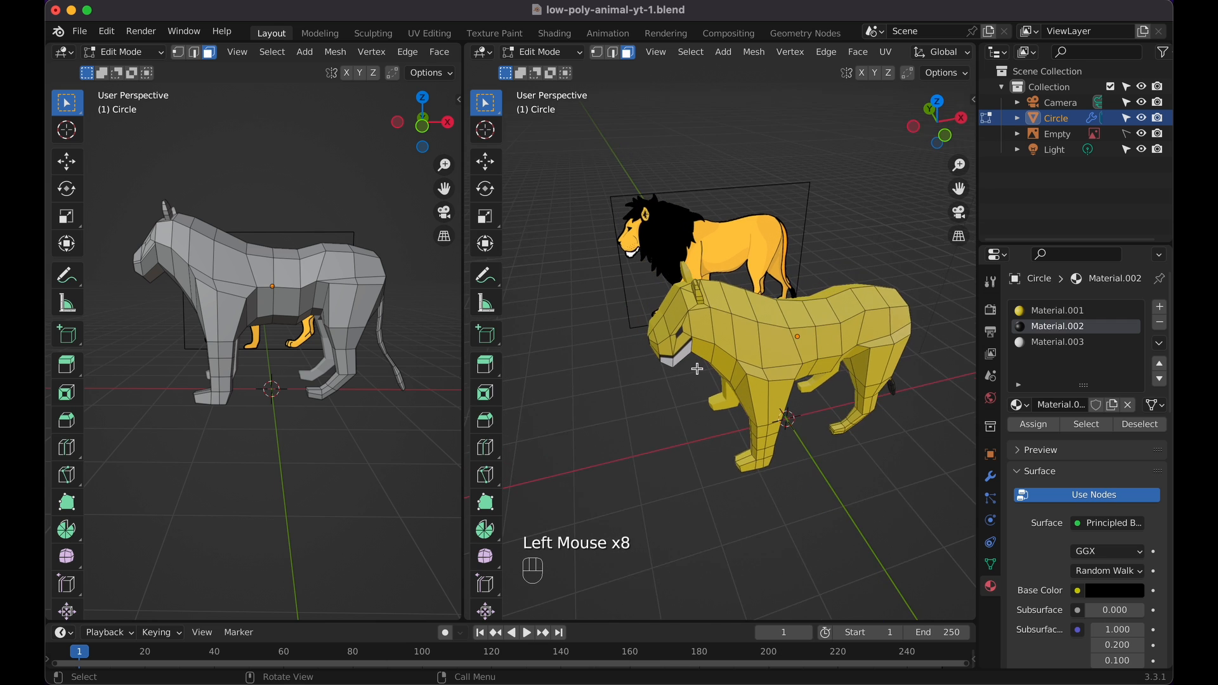
scroll(697, 368, "up", 4)
scroll(698, 369, "left", 3)
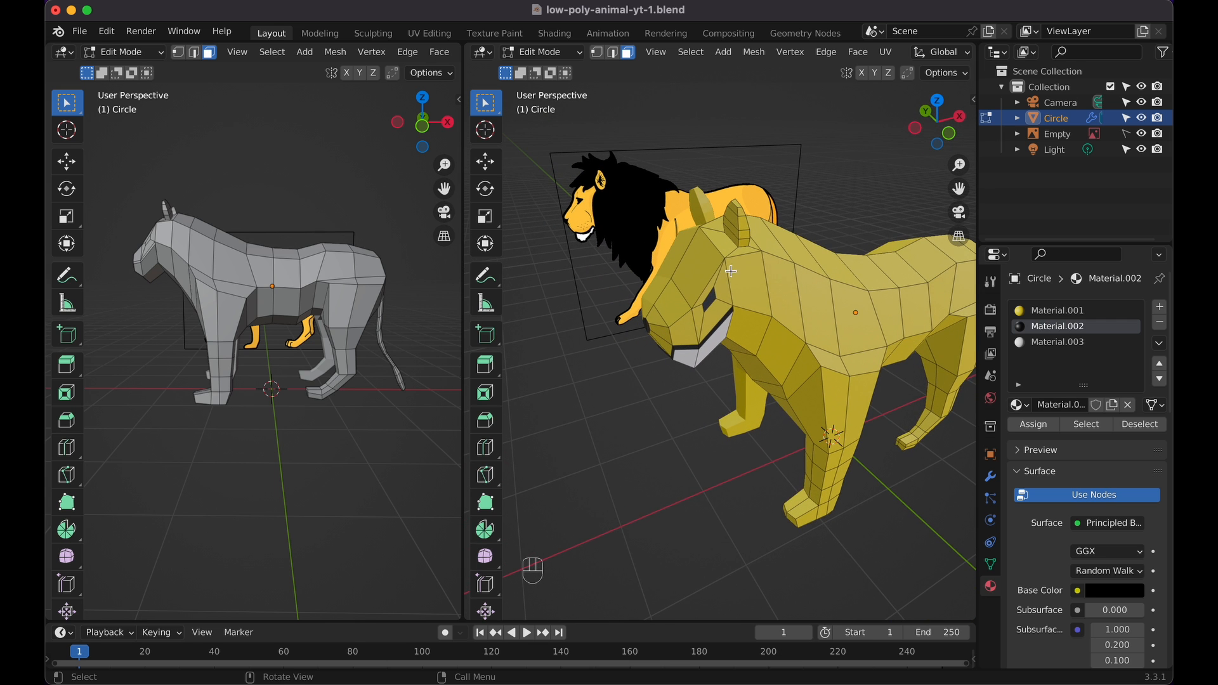
scroll(734, 269, "left", 3)
key("KP_1")
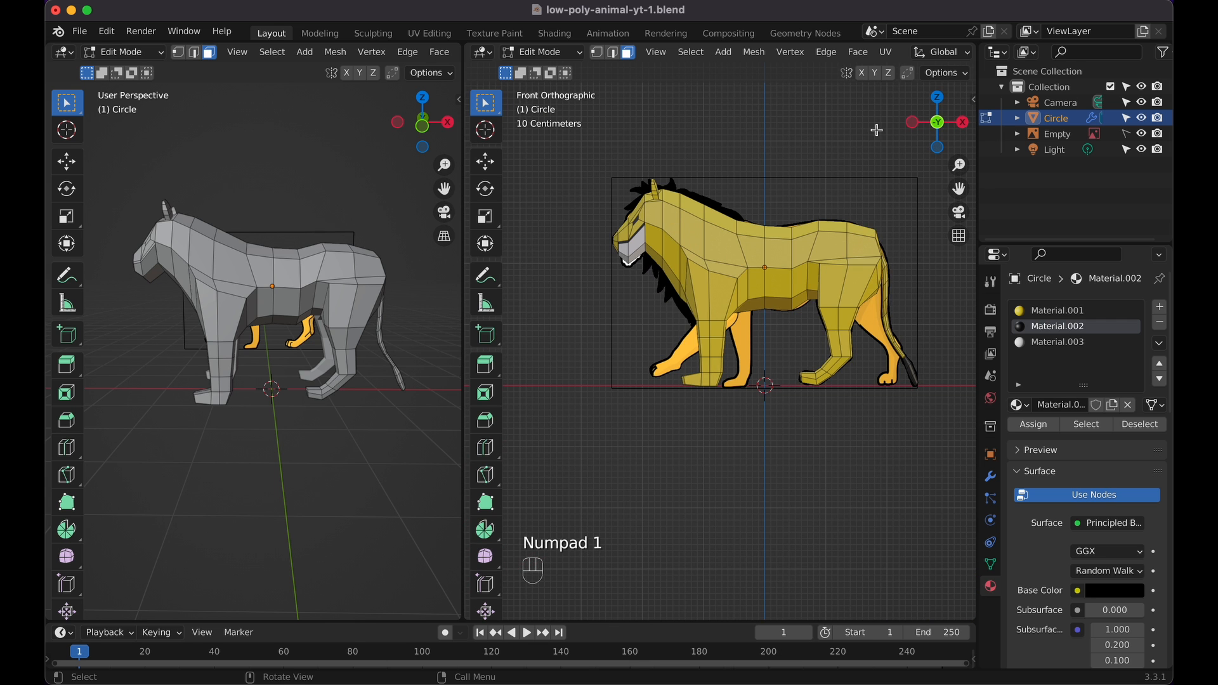
scroll(910, 57, "right", 5)
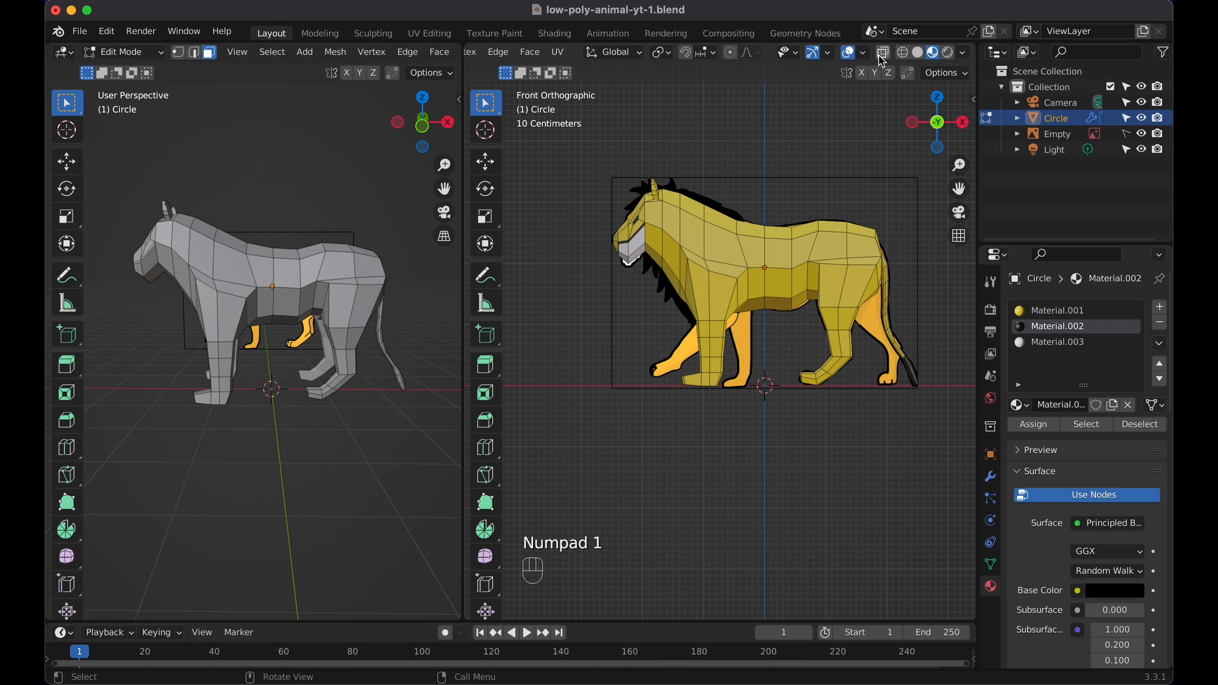
left_click(881, 57)
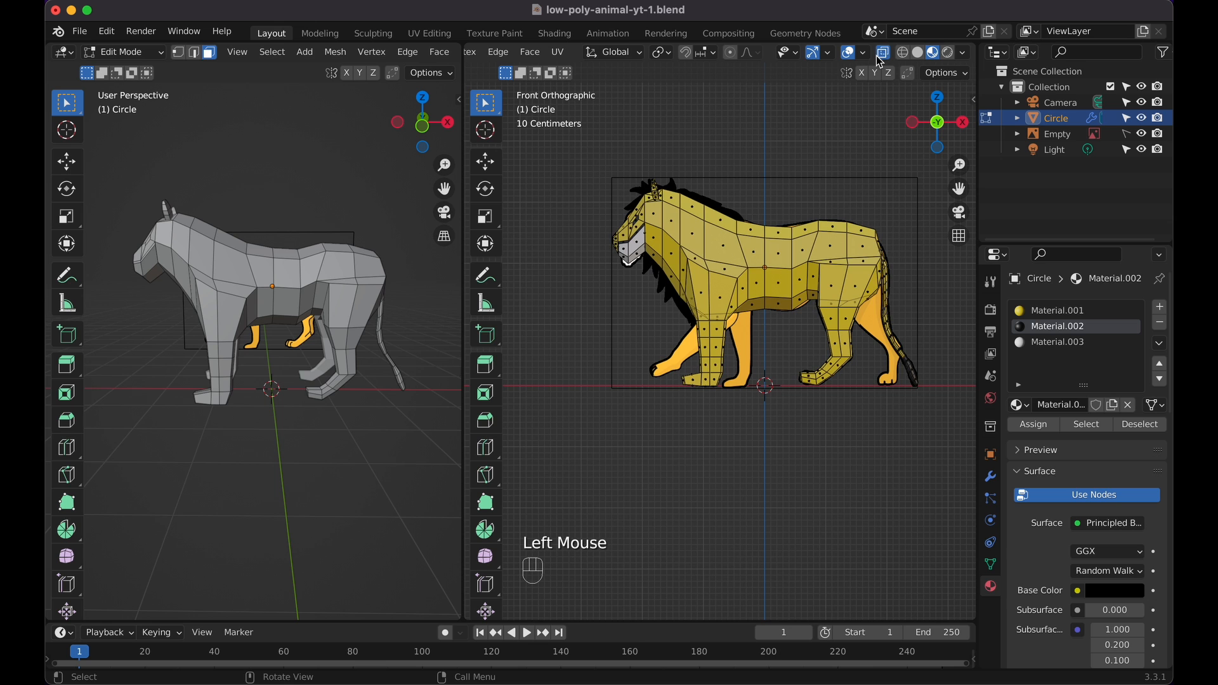
left_click(917, 56)
Select the side faces of the lion's cheek, neck, shoulder and throat that cover the mane in the reference image
left_click(655, 236)
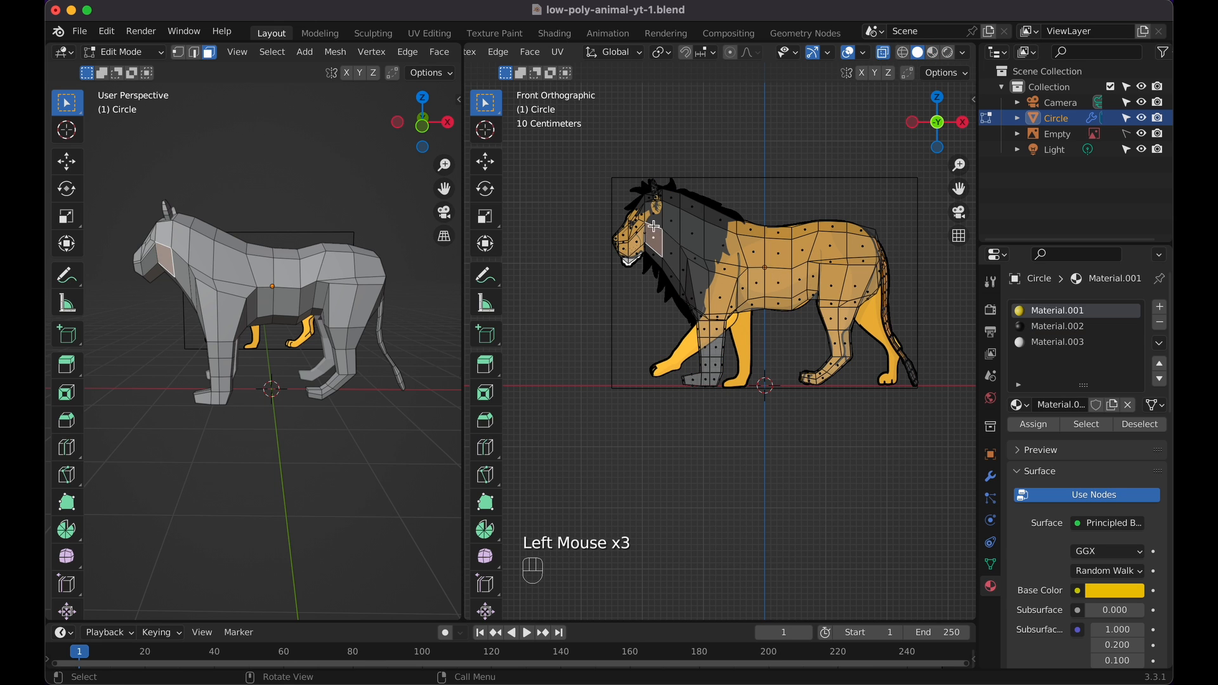
left_click(668, 230, "shift")
left_click(686, 229, "shift")
left_click(706, 230, "shift")
left_click(720, 235, "shift")
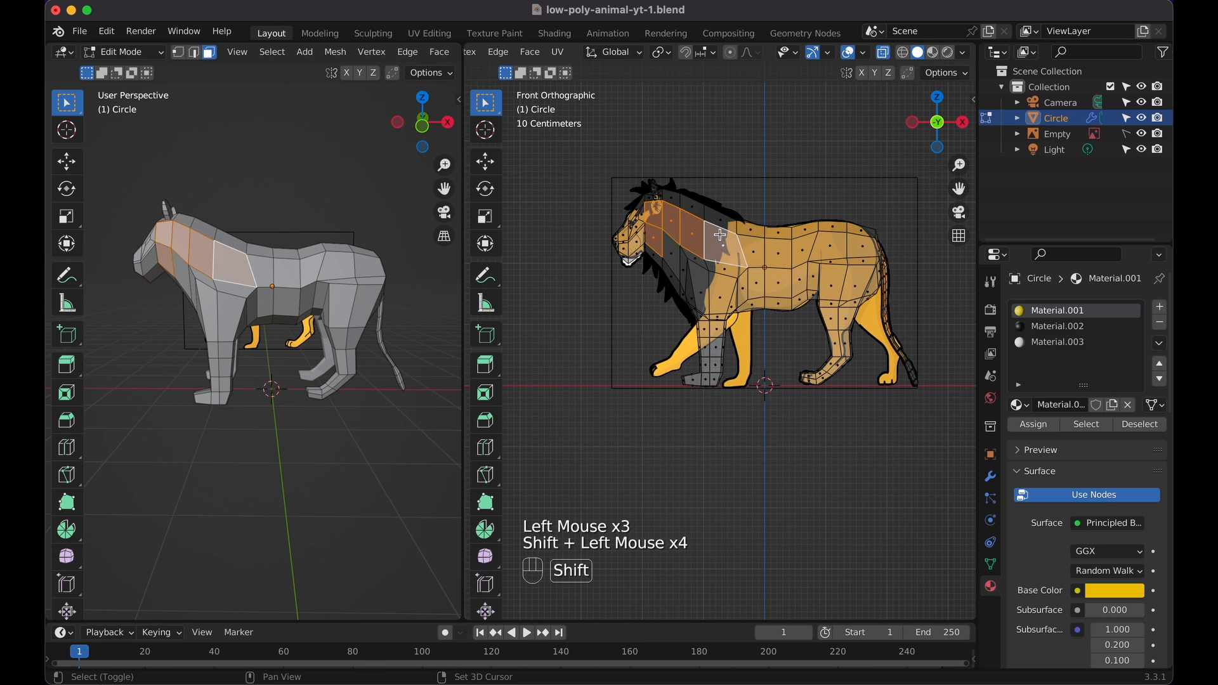
left_click(695, 255, "shift")
left_click(686, 264, "shift")
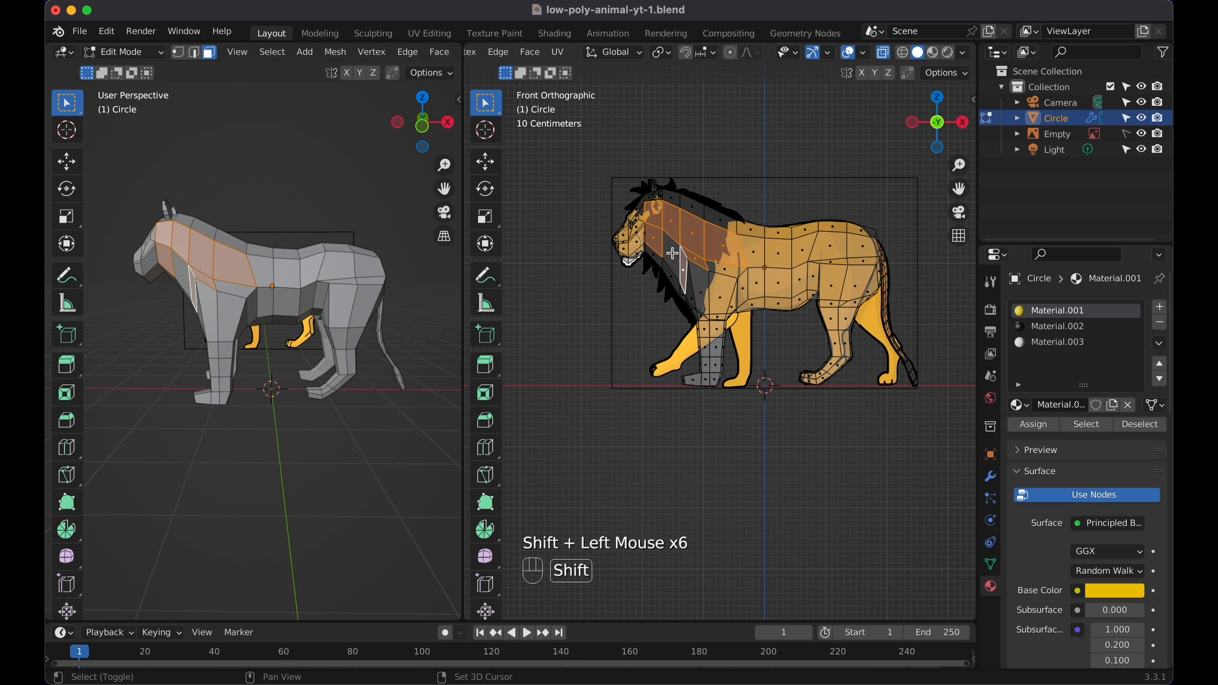
left_click(668, 253, "shift")
left_click(673, 278, "shift")
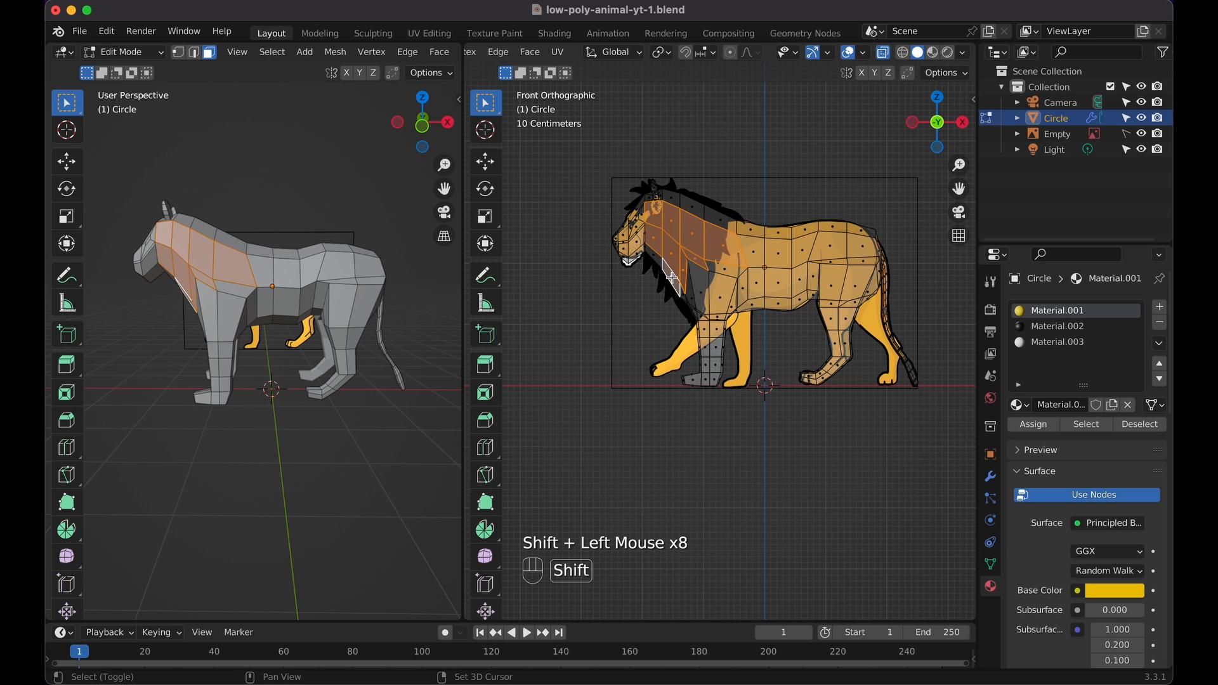
Switch the larger viewport to Material Preview shading and add the throat and lower neck faces to the mane selection
left_click(930, 53)
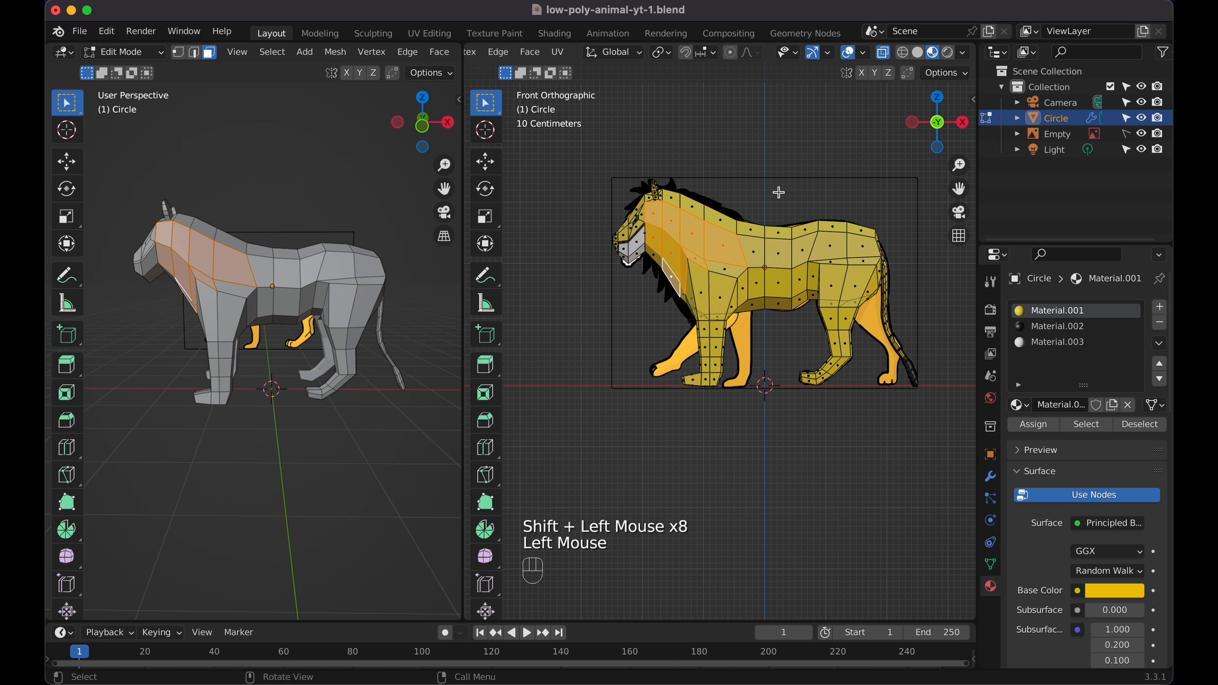
scroll(778, 193, "left", 3)
left_click(708, 282, "shift")
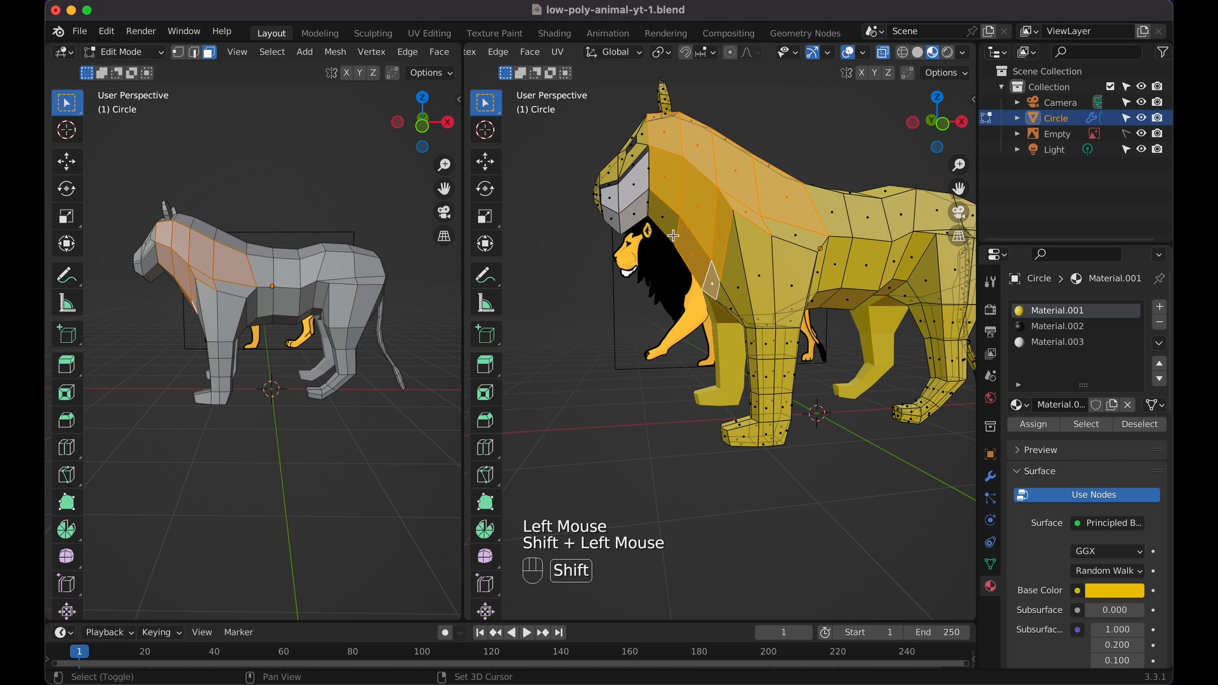
left_click(663, 218, "shift")
scroll(663, 216, "left", 5)
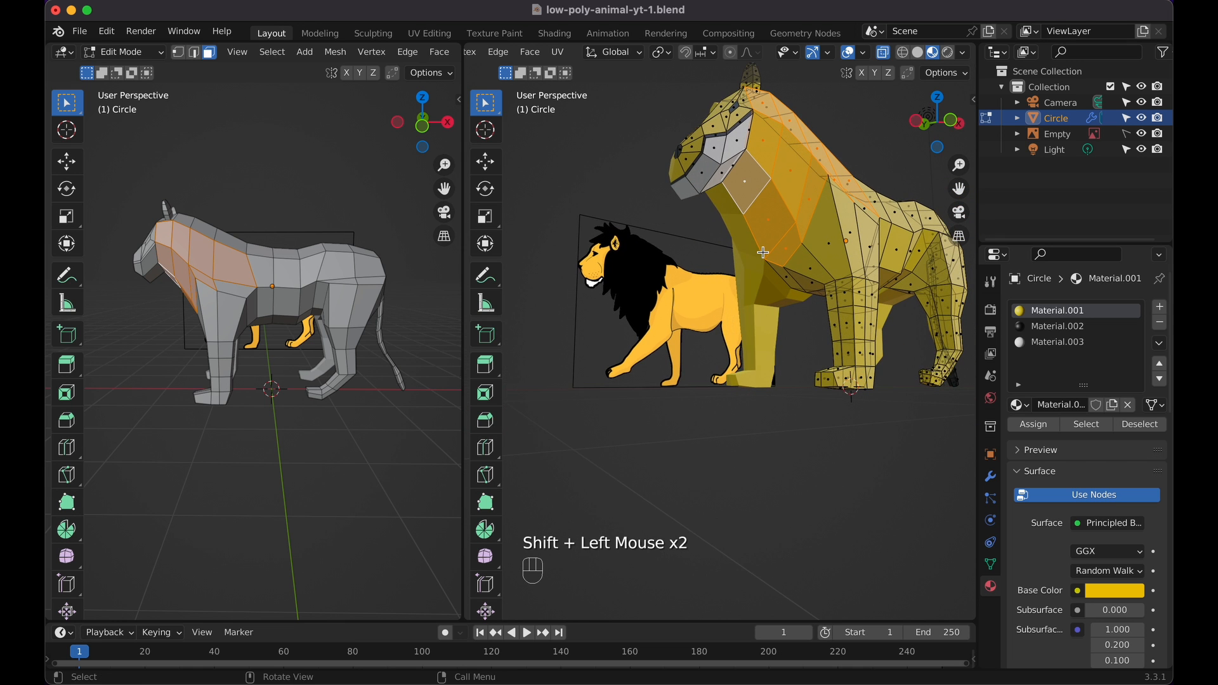
Add the row of faces along the upper neck, up to the base of the ear, to the mane selection
scroll(762, 252, "up", 5)
left_click(760, 317, "shift")
left_click(689, 307, "shift")
left_click(657, 298, "shift")
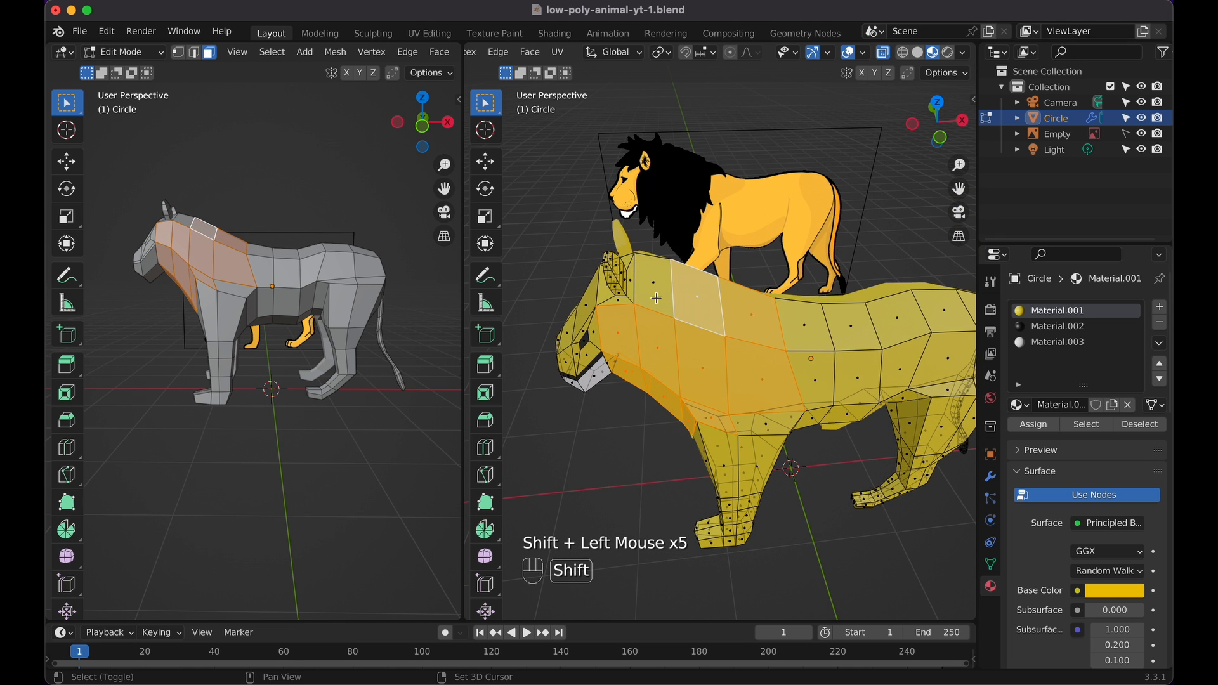
scroll(656, 298, "left", 3)
left_click(678, 316, "shift")
left_click(694, 330, "shift")
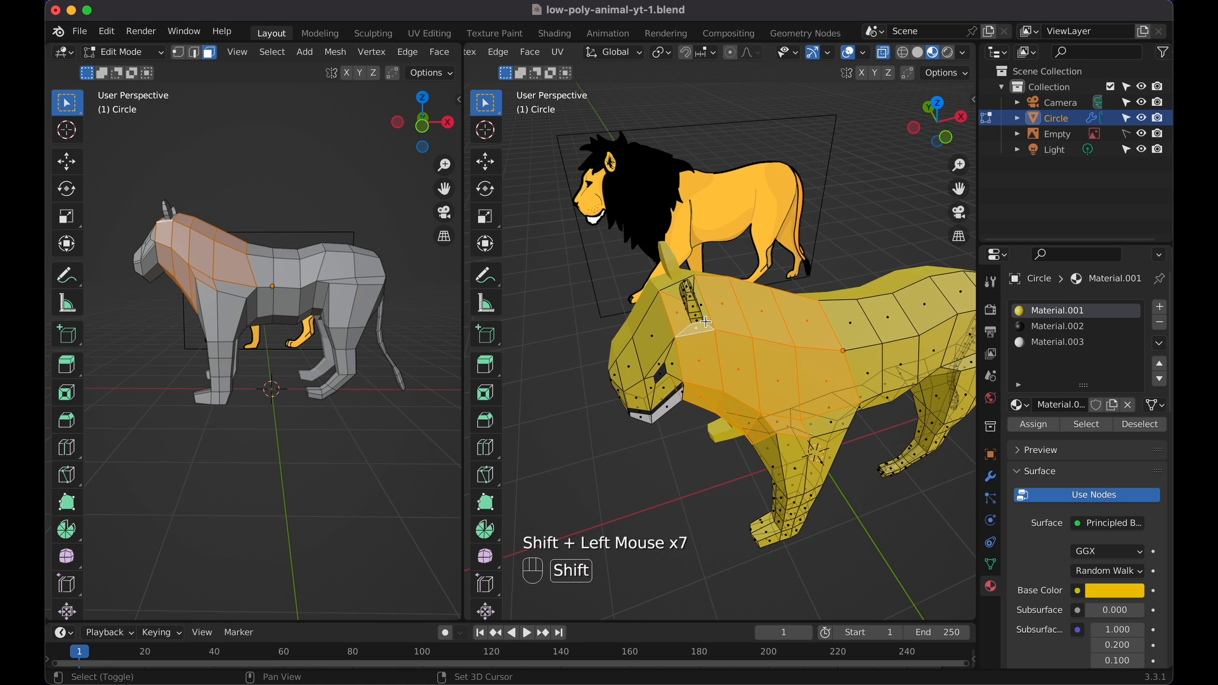
Add the small face behind the ear and the face on top of the head between the ears to the selection
scroll(707, 323, "left", 3)
left_click(646, 331, "shift")
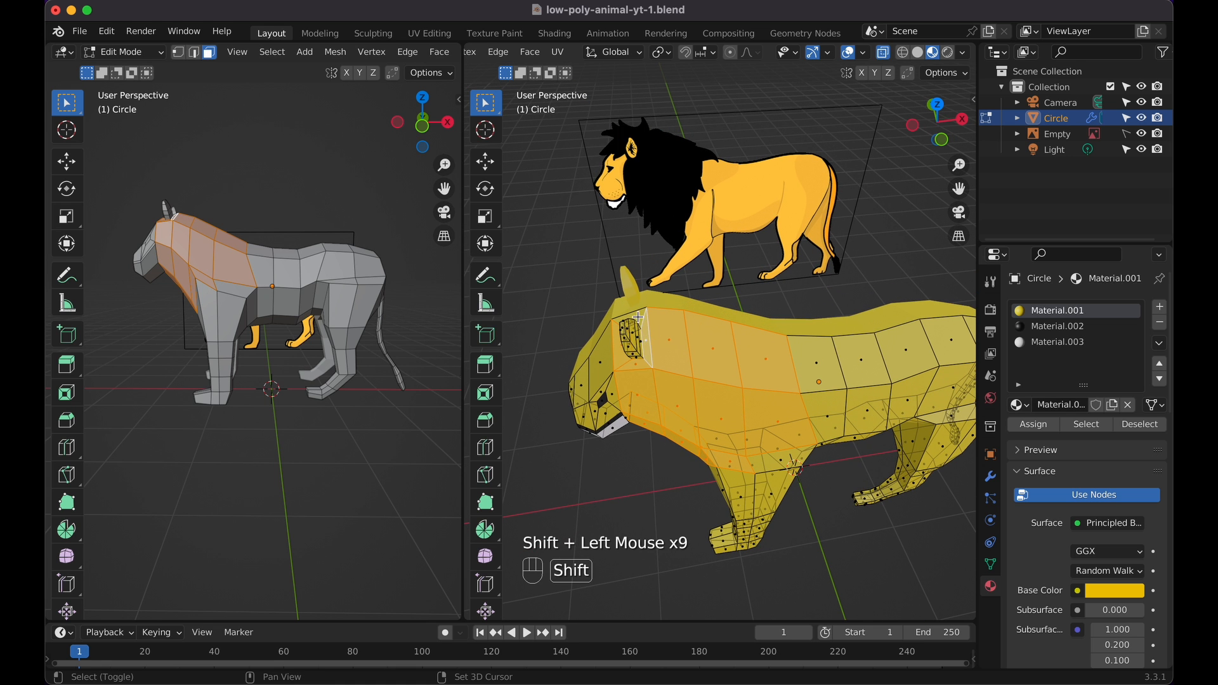
scroll(638, 317, "left", 4)
scroll(704, 270, "left", 4)
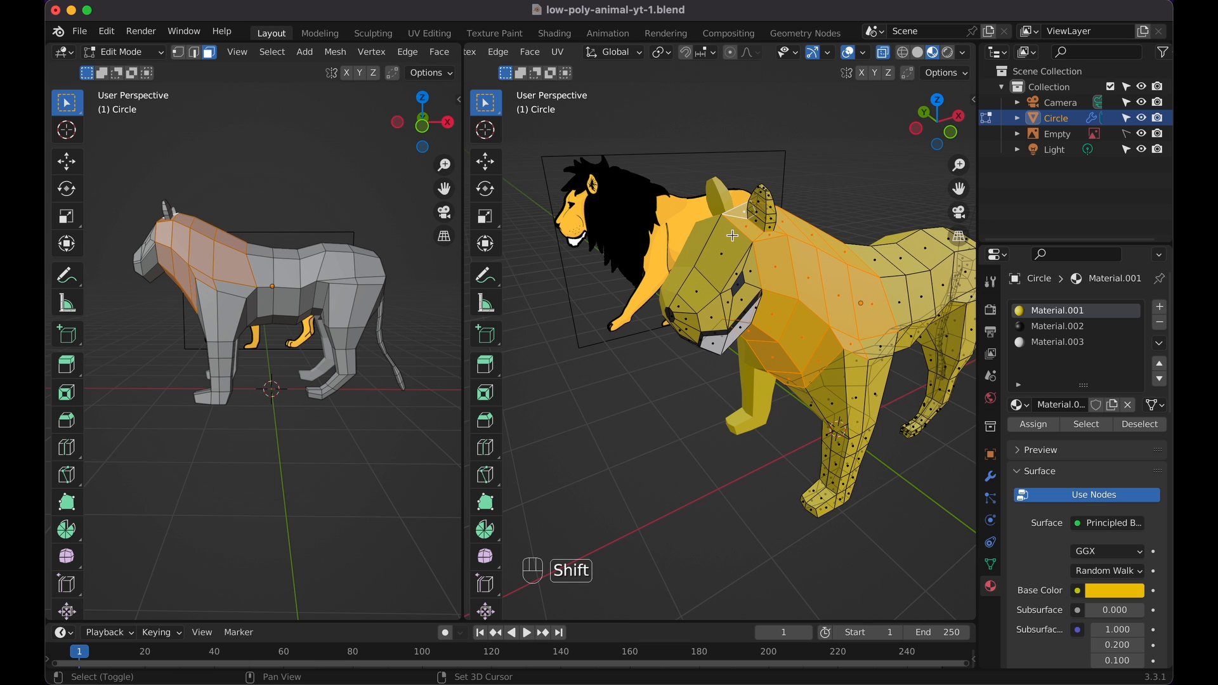
scroll(732, 235, "right", 4)
scroll(732, 236, "left", 6)
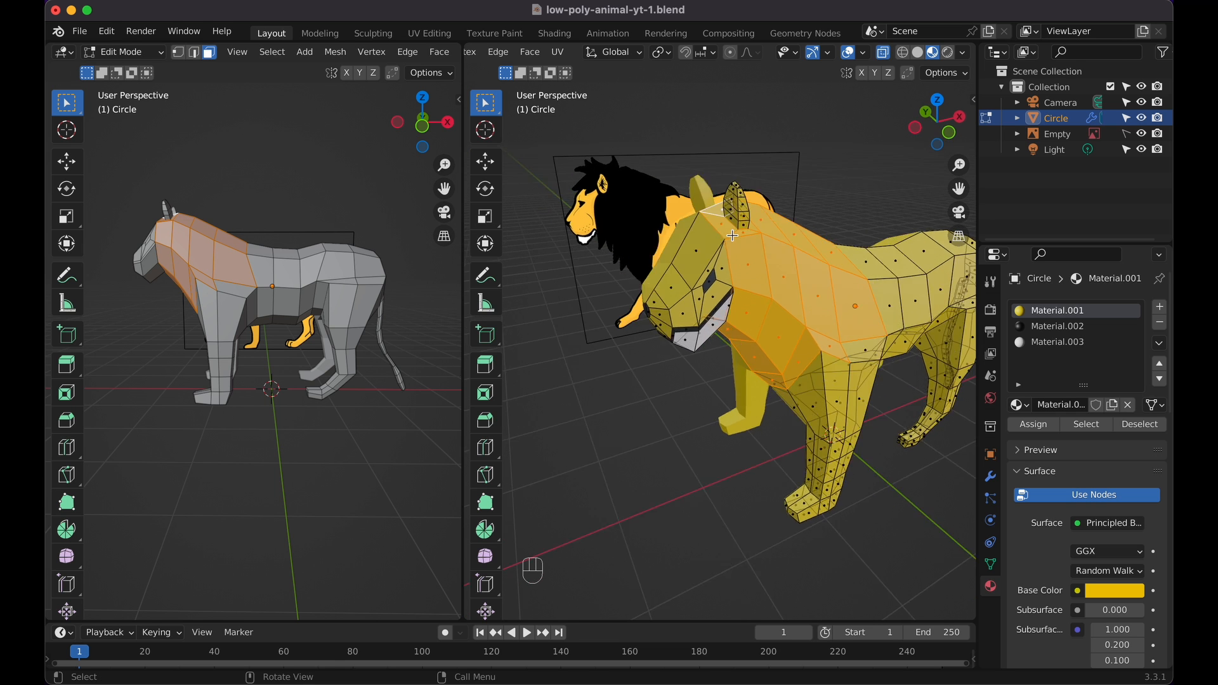
scroll(732, 235, "right", 3)
scroll(732, 235, "left", 2)
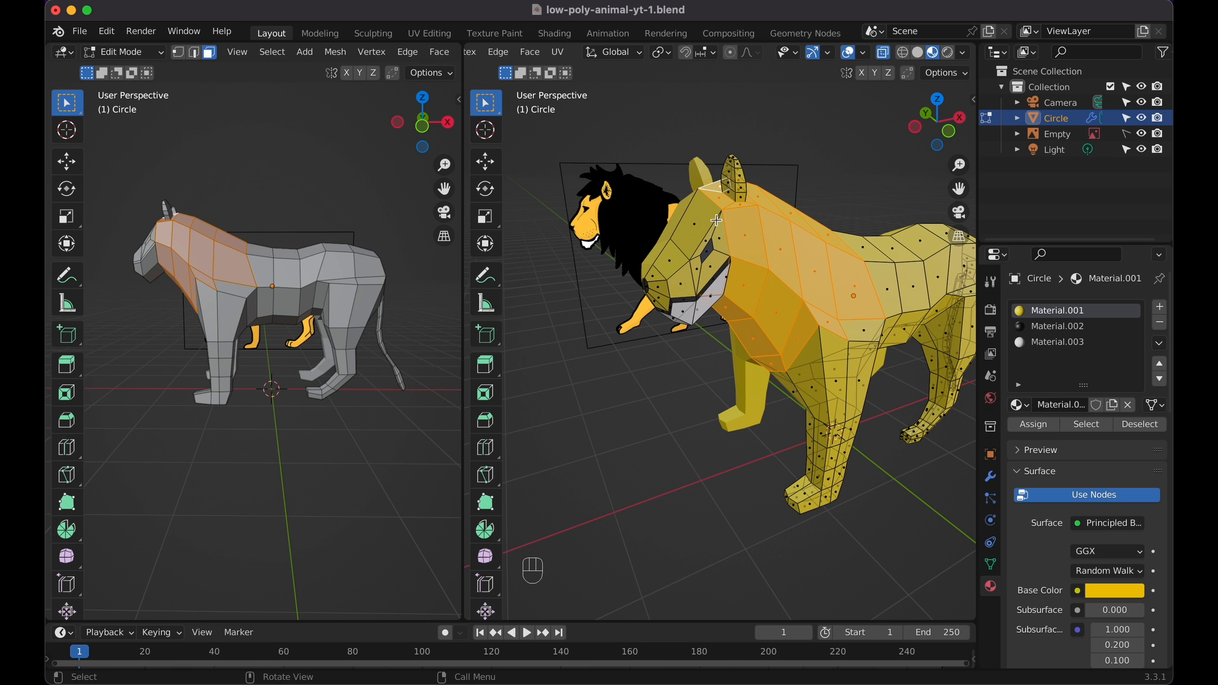
left_click(717, 220, "shift")
scroll(717, 220, "right", 8)
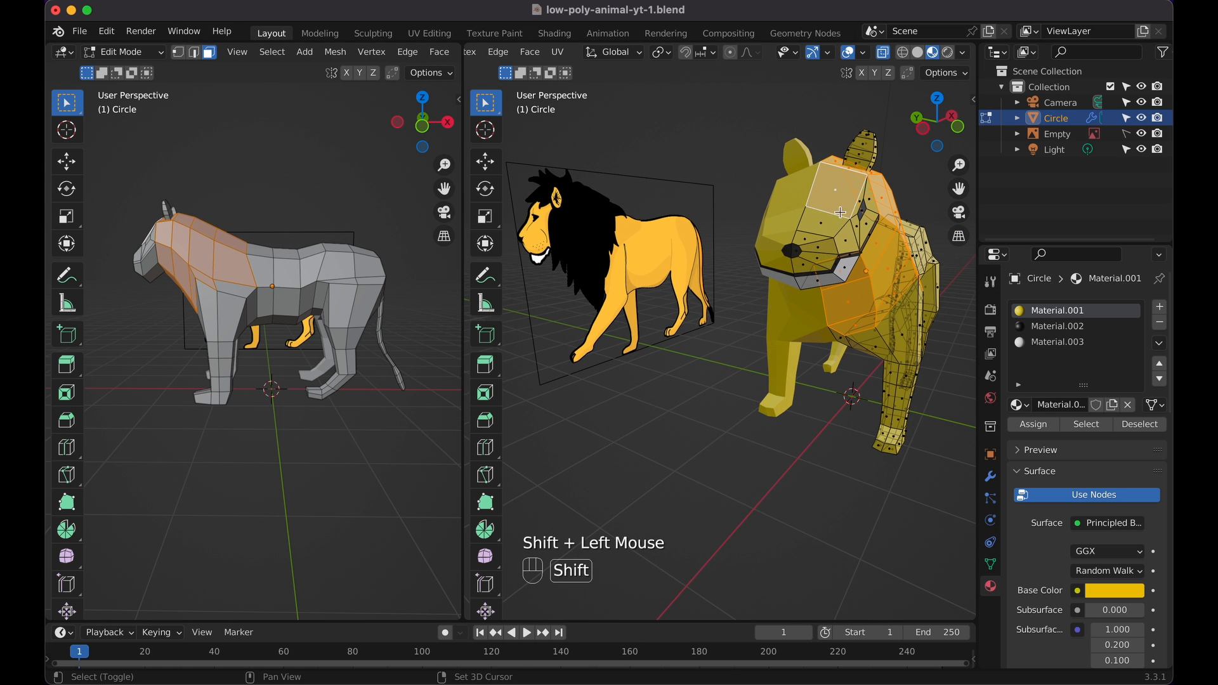
left_click(841, 197, "shift")
scroll(840, 195, "left", 8)
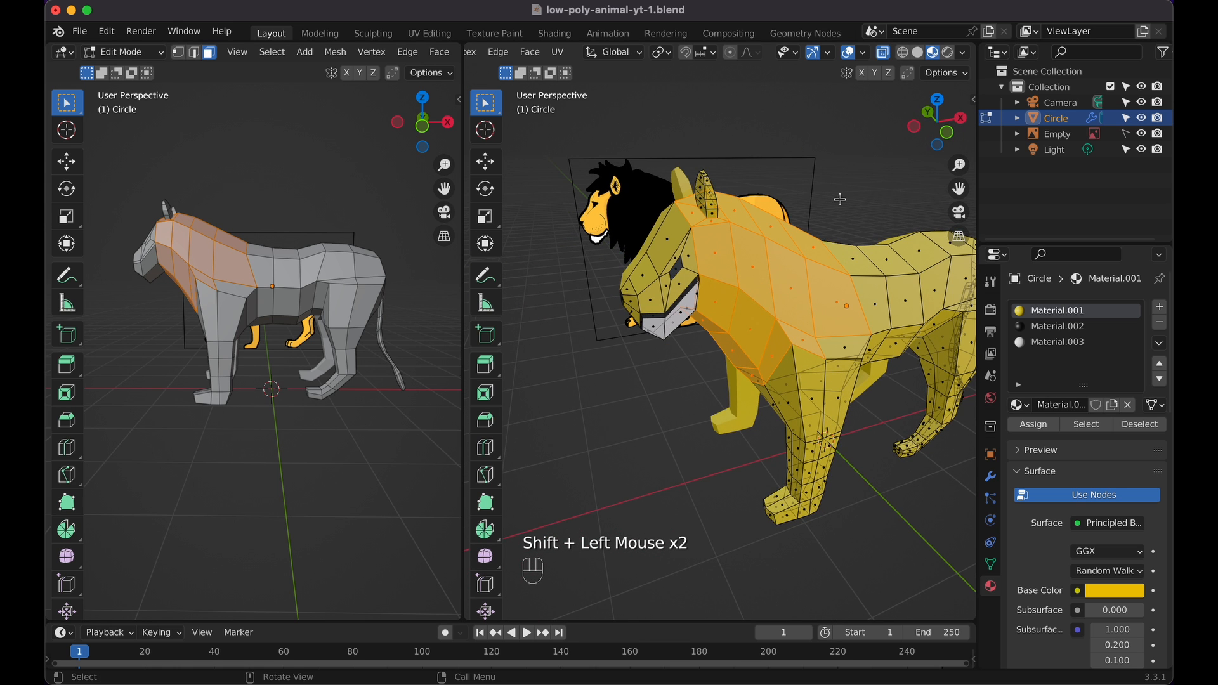
key("e")
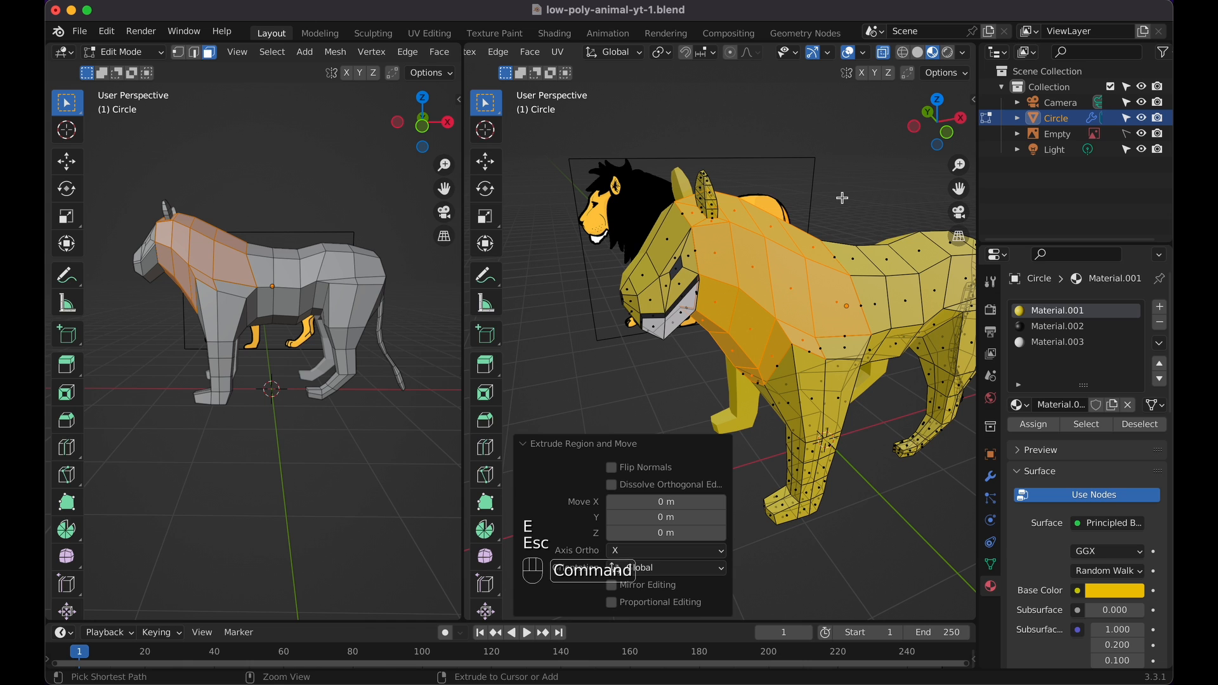
key("super+z")
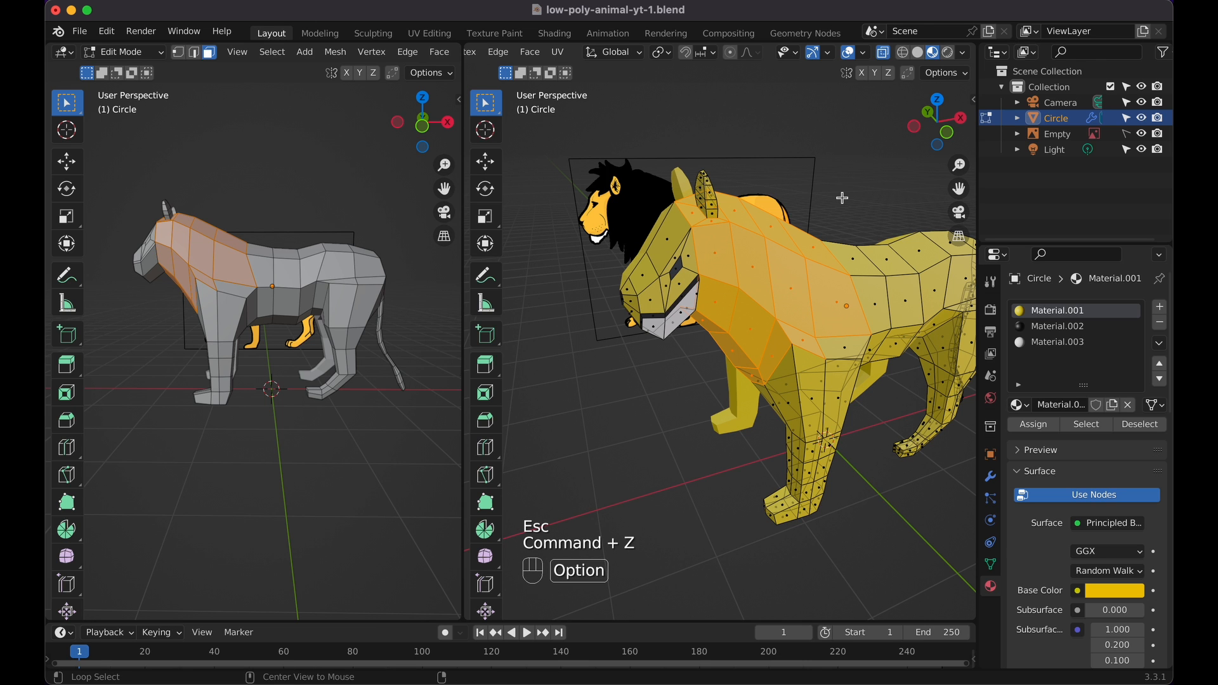
Extrude the selected mane faces along their normals with an offset of -0.15 m and scale them to about 0.958
key("alt+e")
left_click(842, 198)
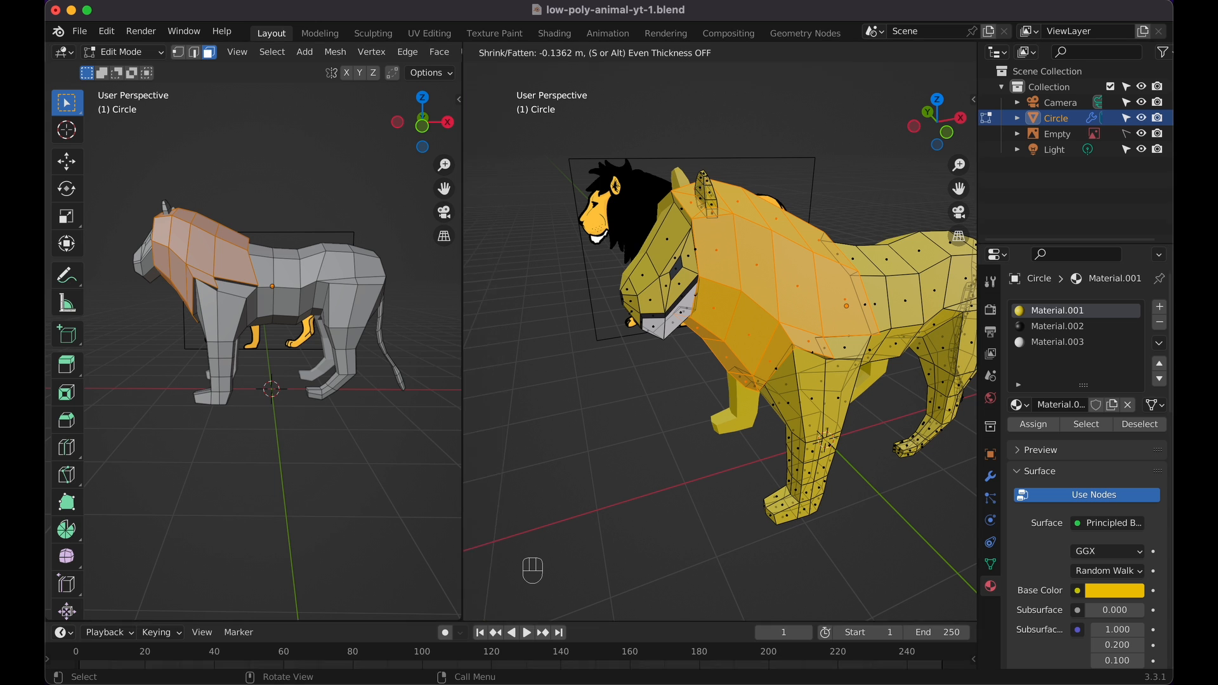
left_click(823, 209)
scroll(821, 204, "down", 5)
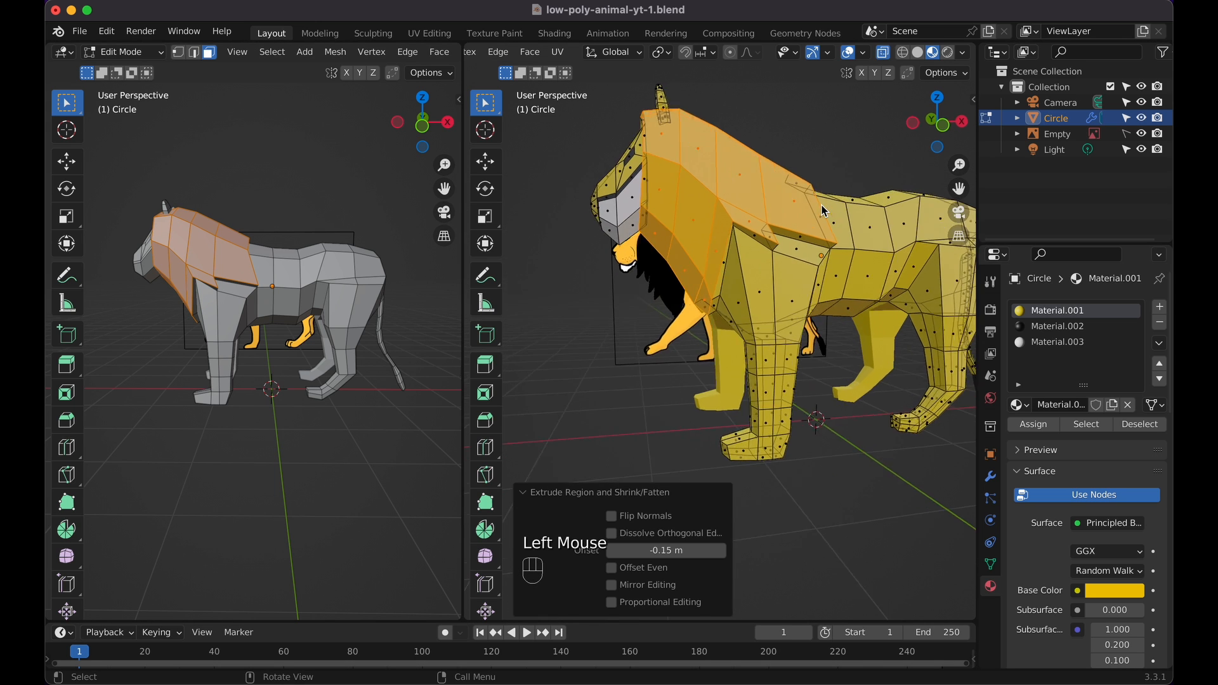
key("s")
left_click(867, 223)
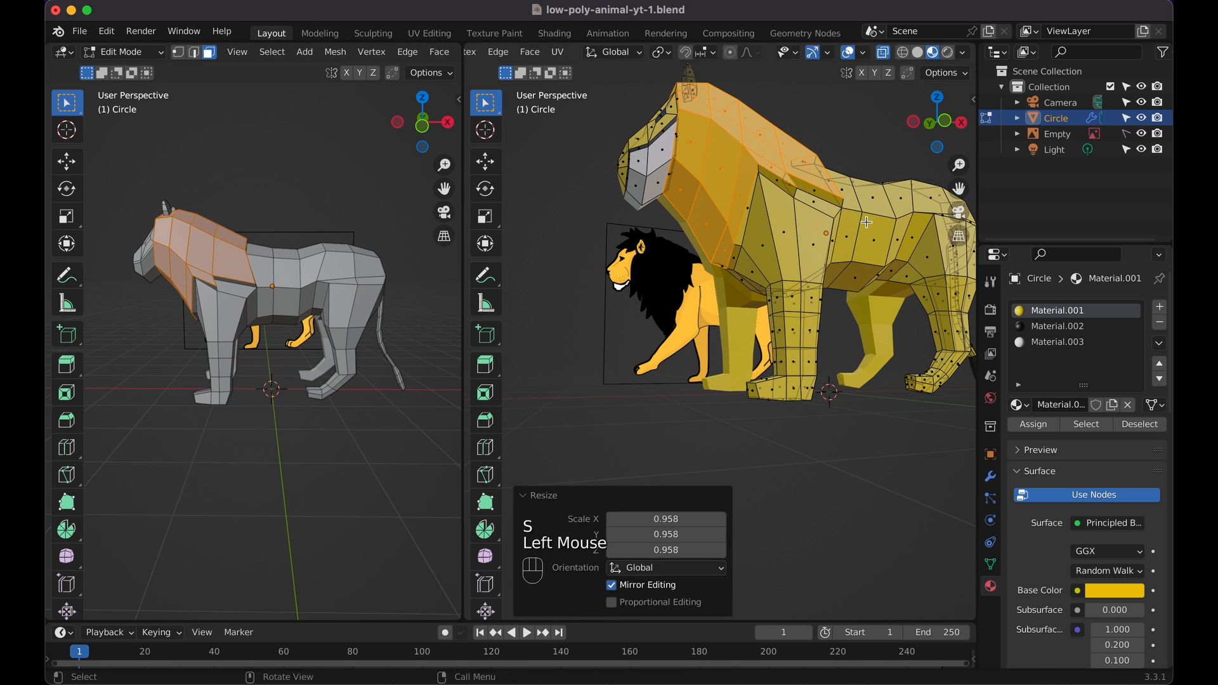
Assign the black Material.002 to the extruded mane faces
scroll(867, 222, "up", 5)
left_click(1064, 327)
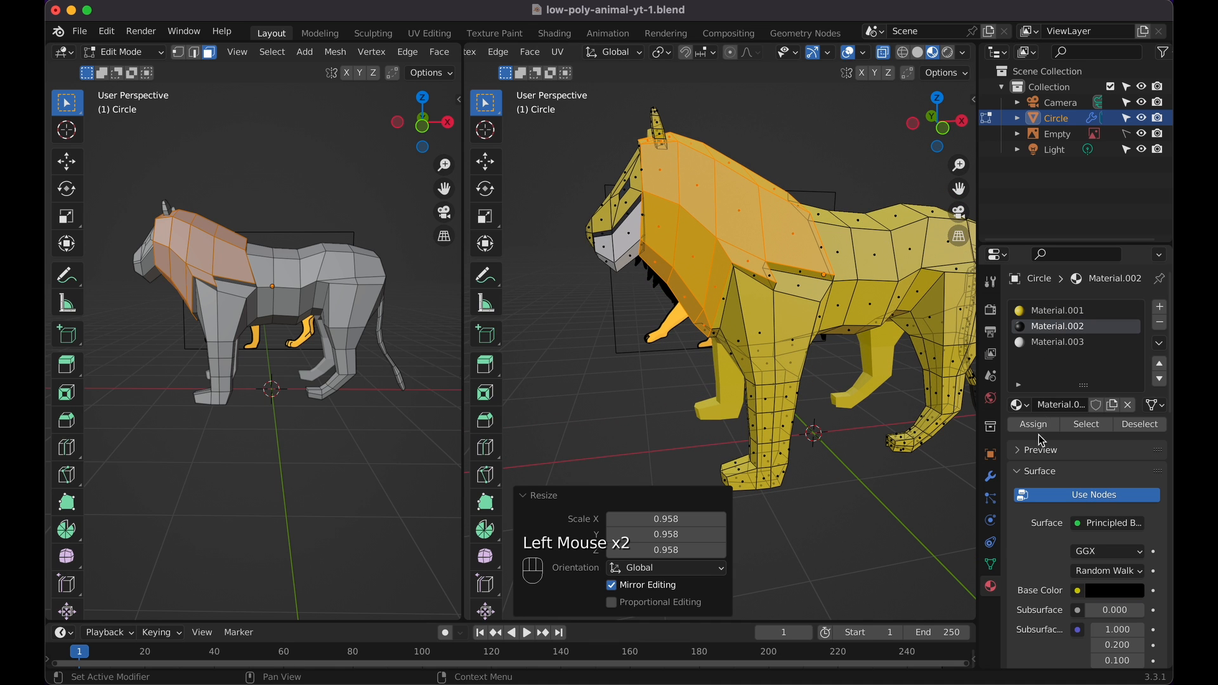
scroll(752, 274, "left", 5)
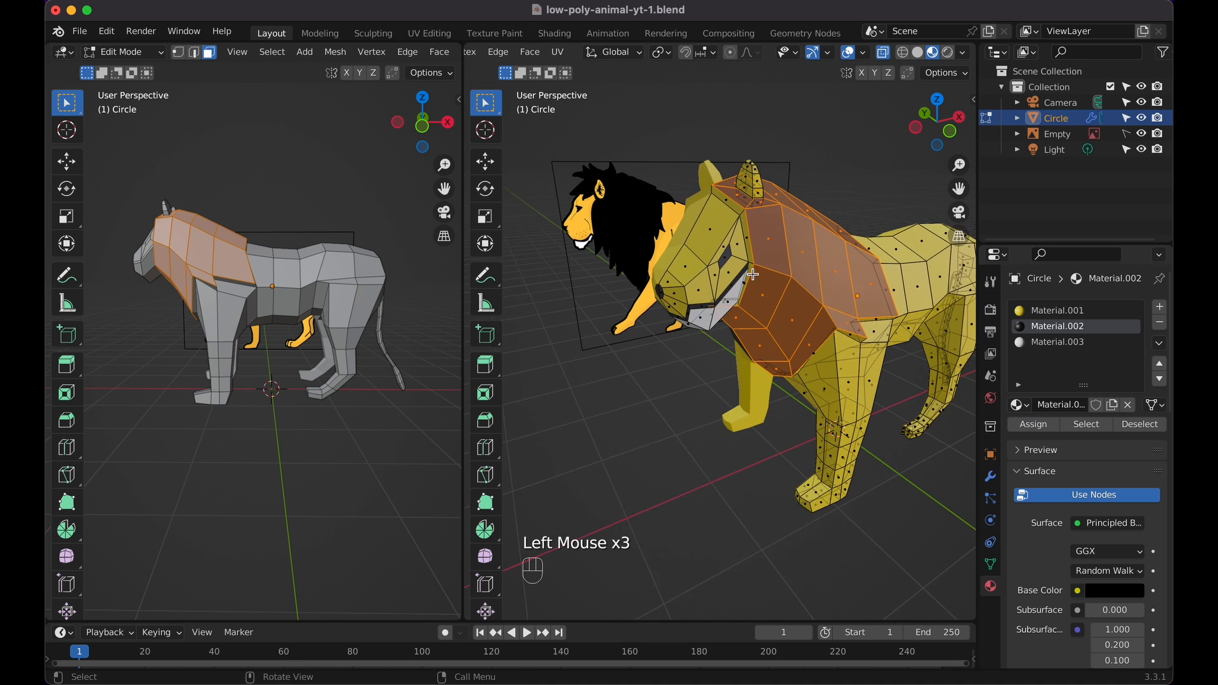
Add the narrow rim faces along the mane's front edge beside the face and around its lower chest edge to the selection
left_click(760, 226, "shift")
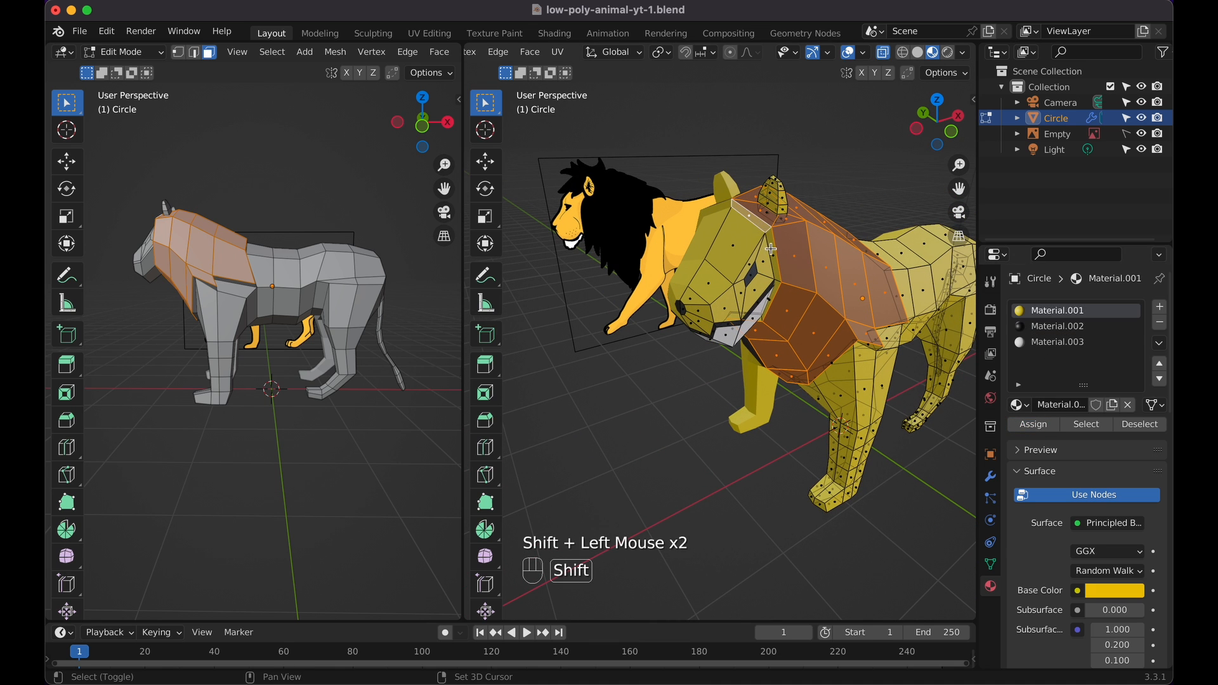
left_click(771, 270, "shift")
left_click(775, 294, "shift")
scroll(775, 293, "down", 5)
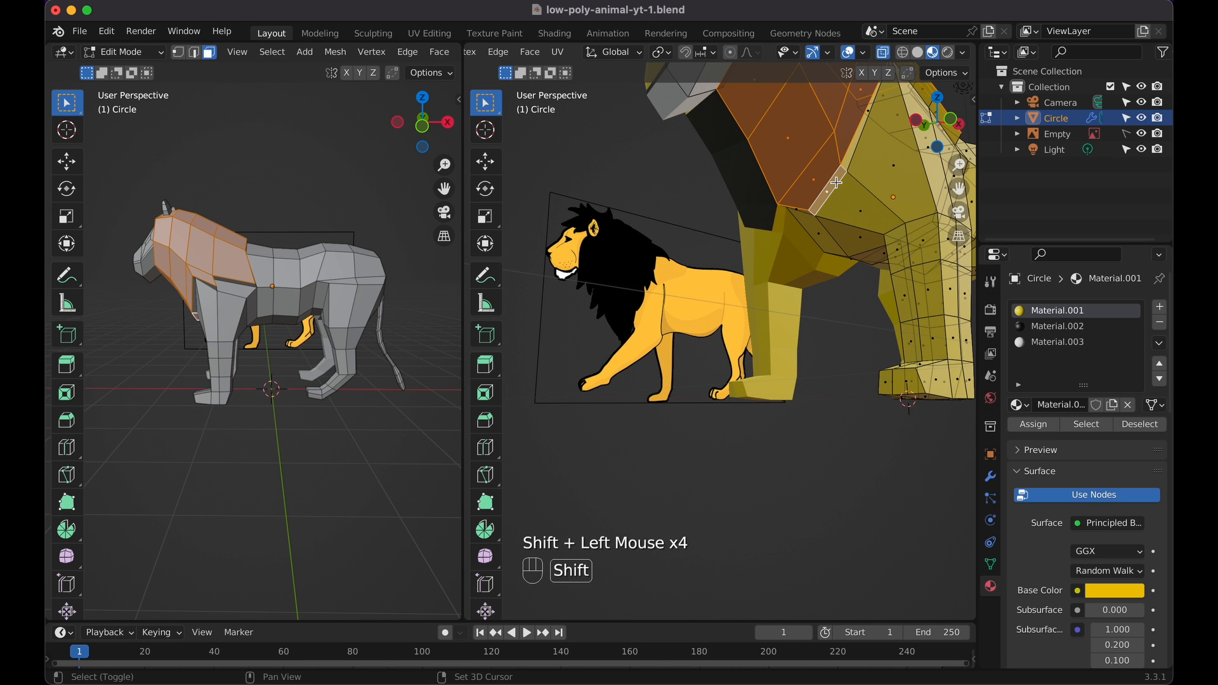
scroll(807, 212, "up", 4)
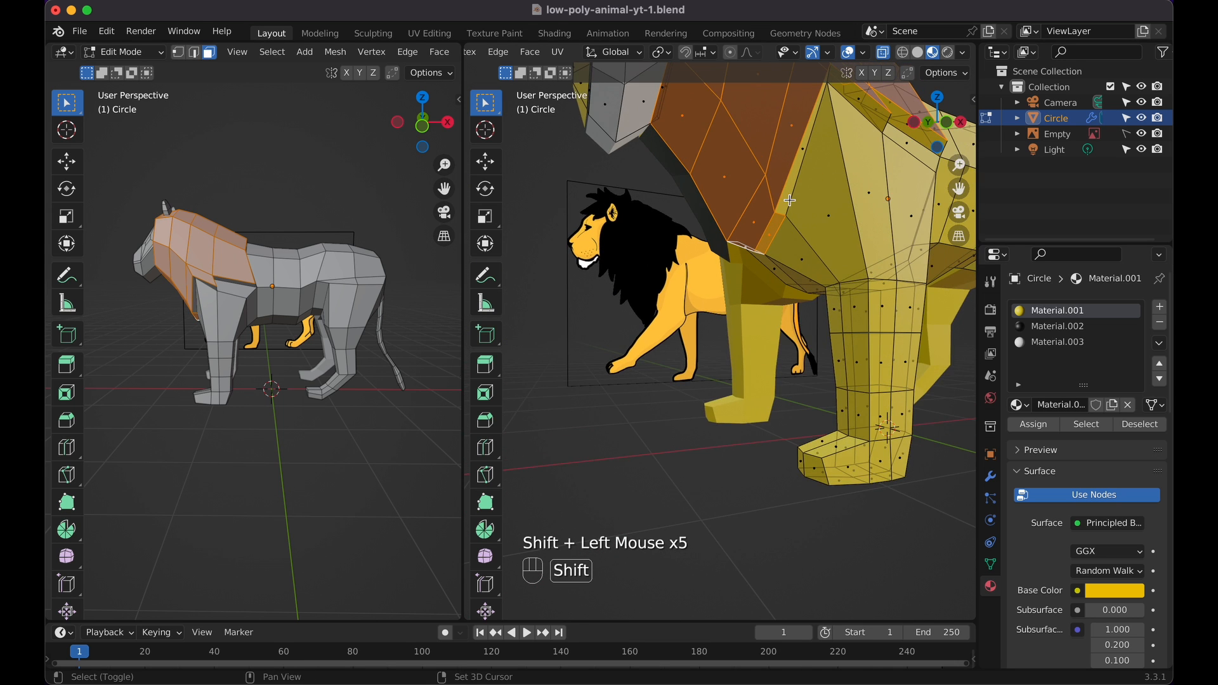
left_click(808, 213, "shift")
scroll(808, 213, "up", 4)
left_click(756, 302, "shift")
left_click(737, 265, "shift")
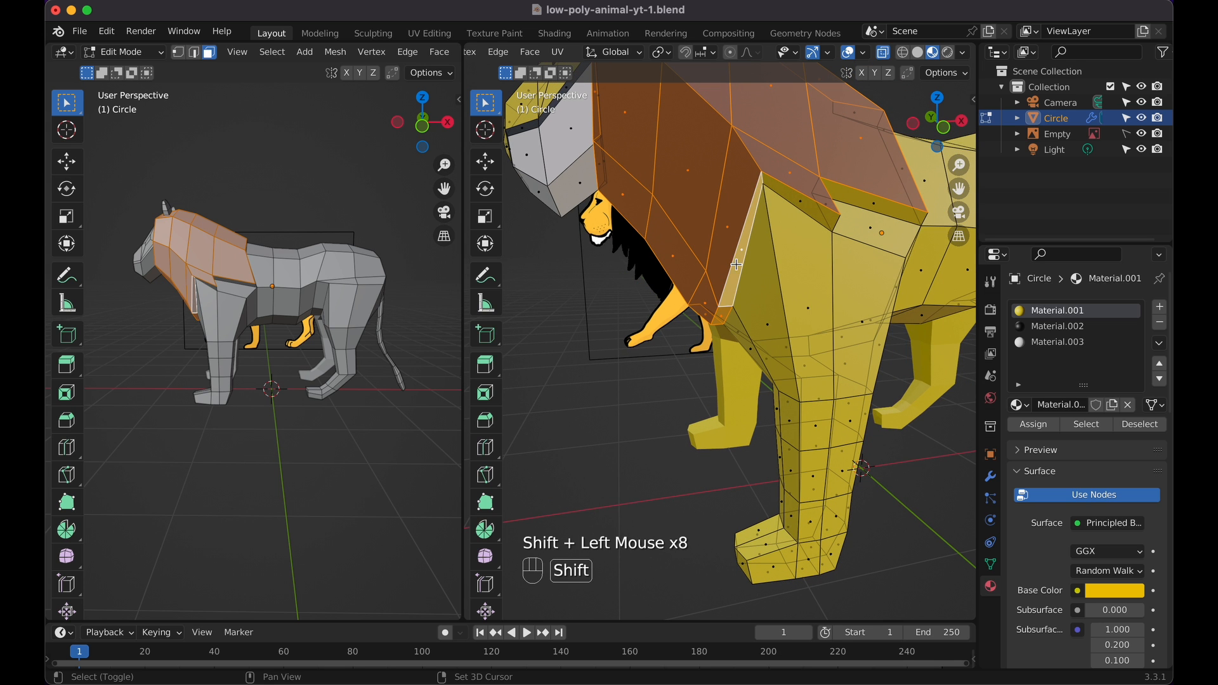
Add the narrow rim faces above the shoulder and along the mane's rear edge to the selection
left_click(800, 191, "shift")
left_click(870, 202, "shift")
scroll(872, 202, "up", 5)
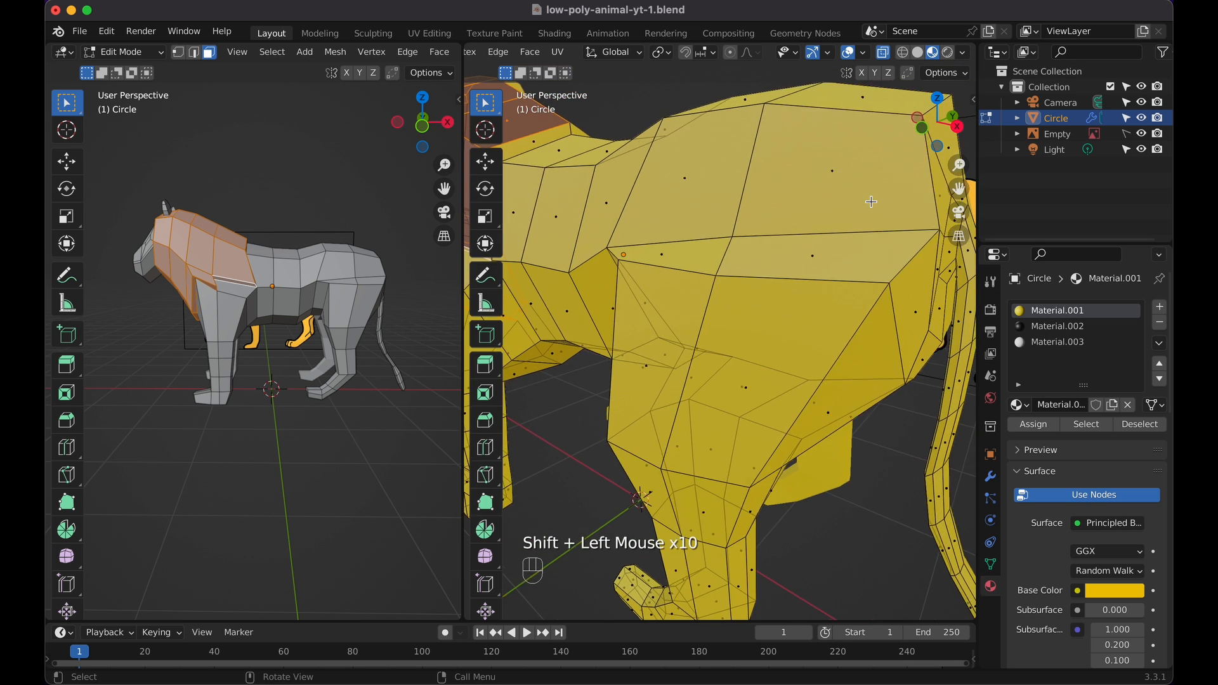
scroll(872, 201, "up", 3)
left_click(624, 183, "shift")
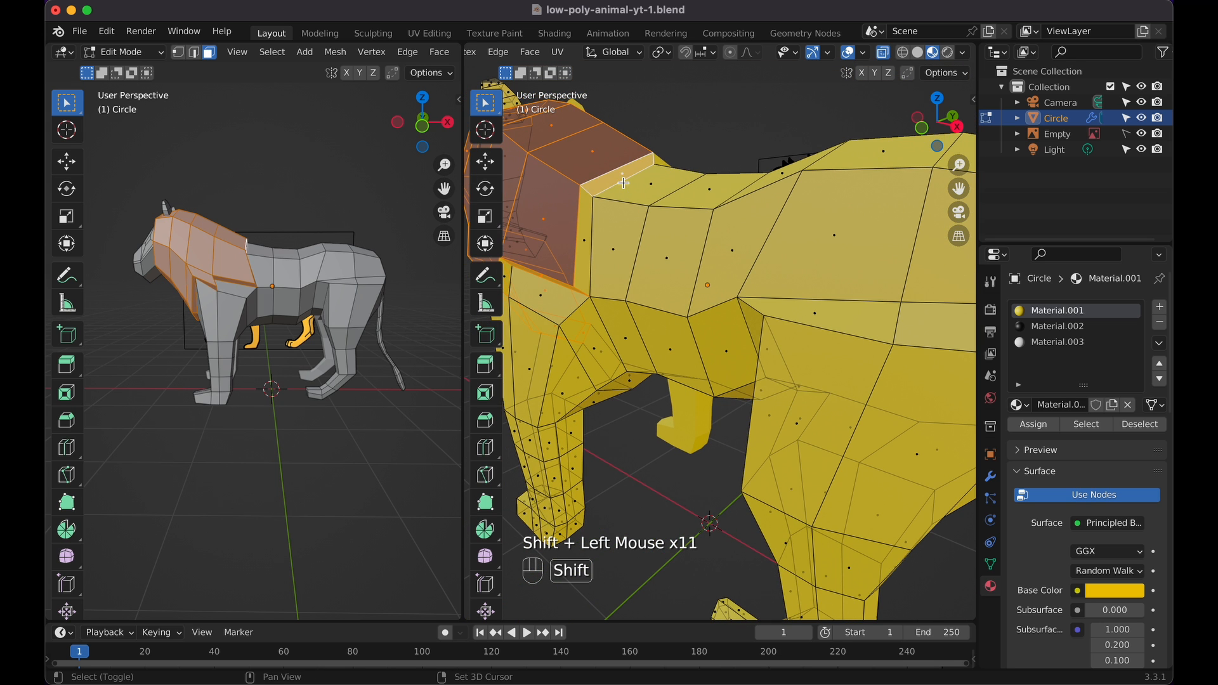
left_click(590, 227, "shift")
Assign the black Material.002 to the selected mane rim faces and check the lion in Object Mode
middle_click_drag(590, 226, 807, 284)
left_click(1056, 328)
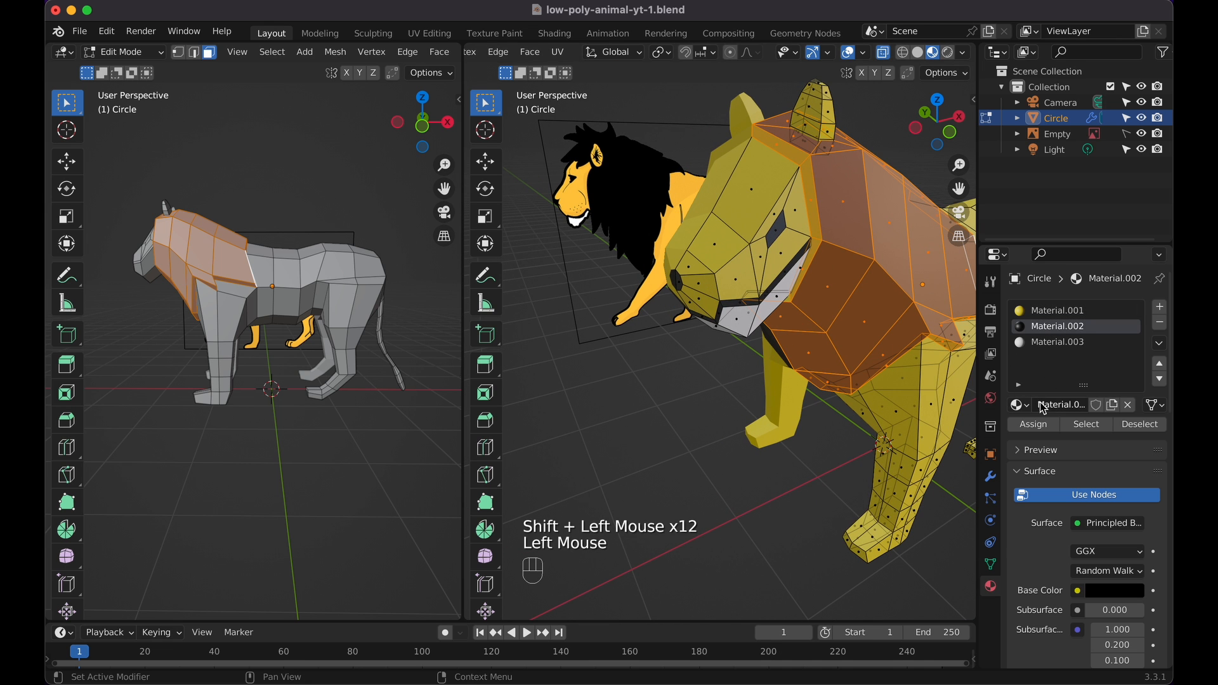
key("Tab")
scroll(825, 245, "down", 5)
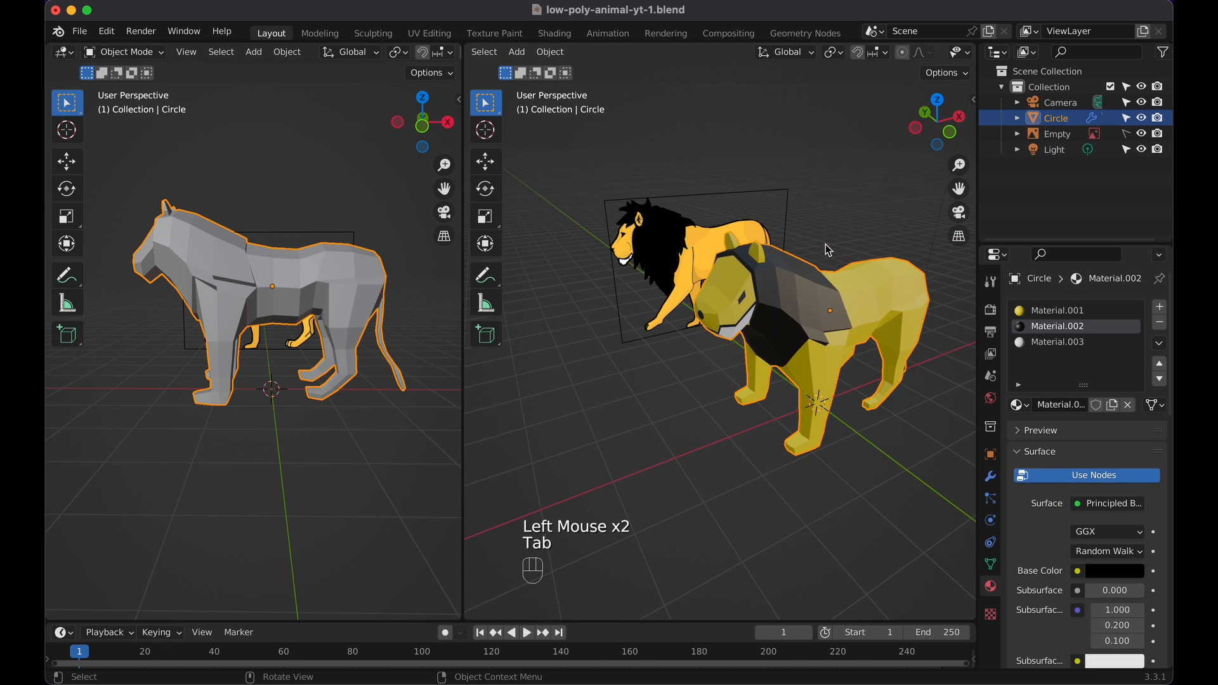
scroll(825, 245, "right", 5)
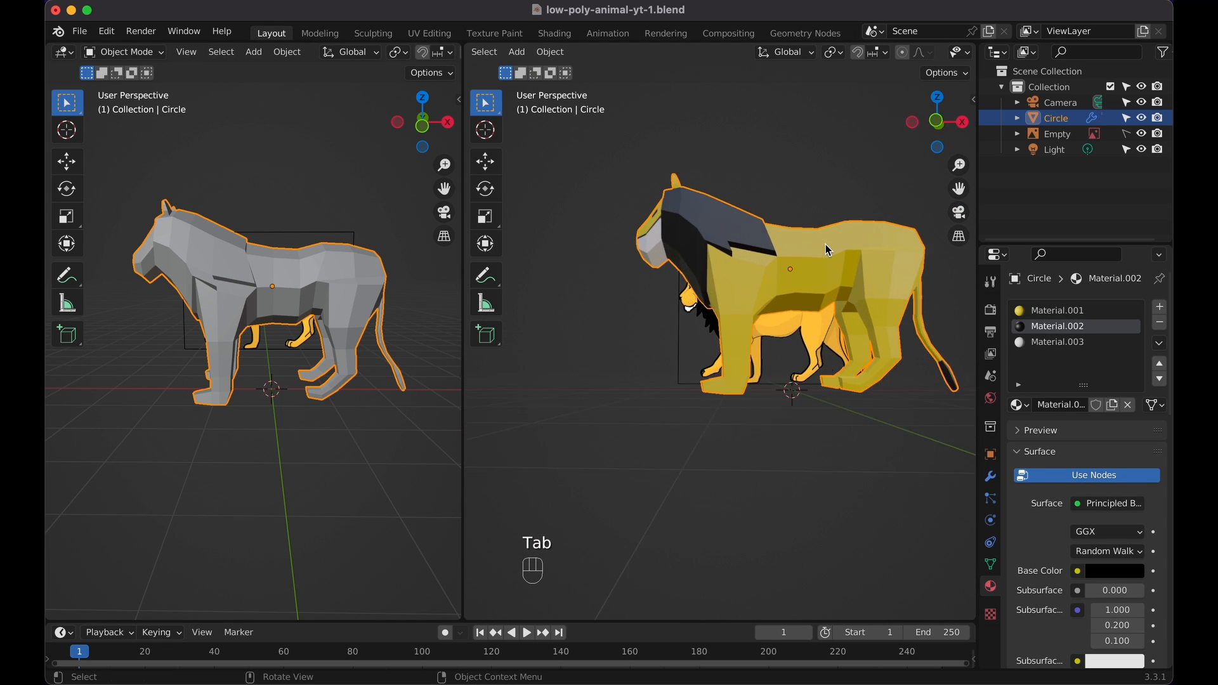
scroll(825, 245, "left", 3)
scroll(825, 245, "up", 3)
In edge select mode, slide the mane's lower rear edge above the shoulder by a factor of about 0.045
key("Tab")
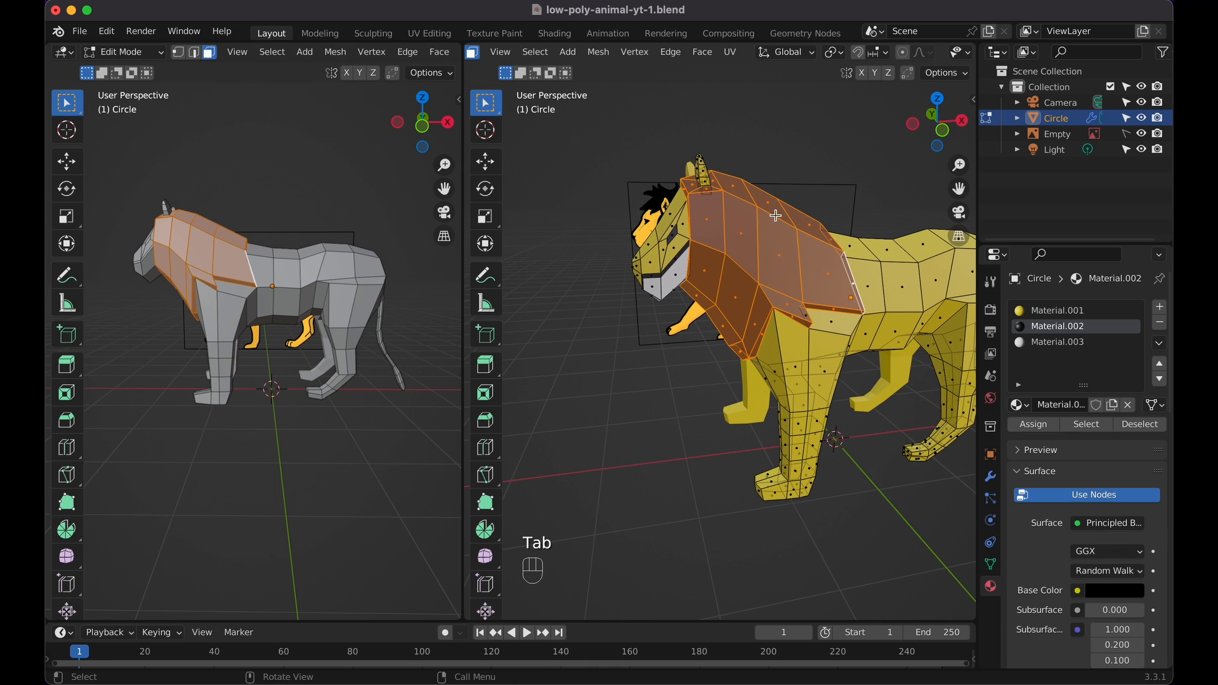
scroll(568, 54, "up", 3)
left_click(613, 52)
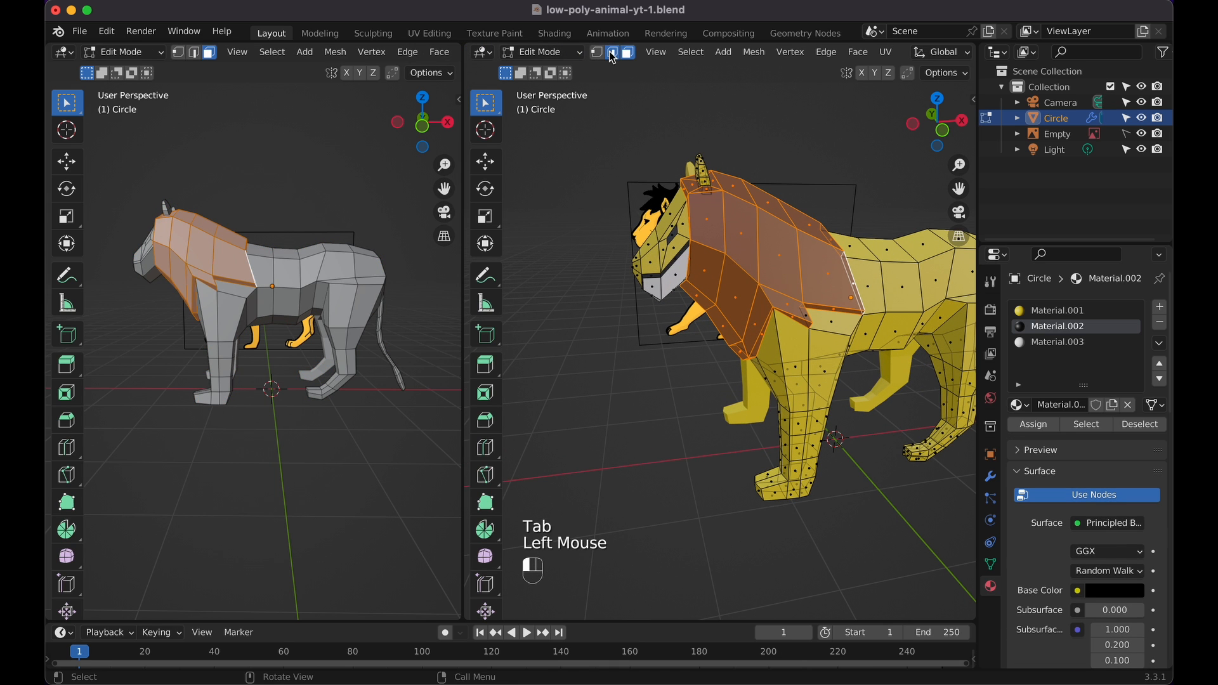
left_click(839, 308)
key("g")
key("g")
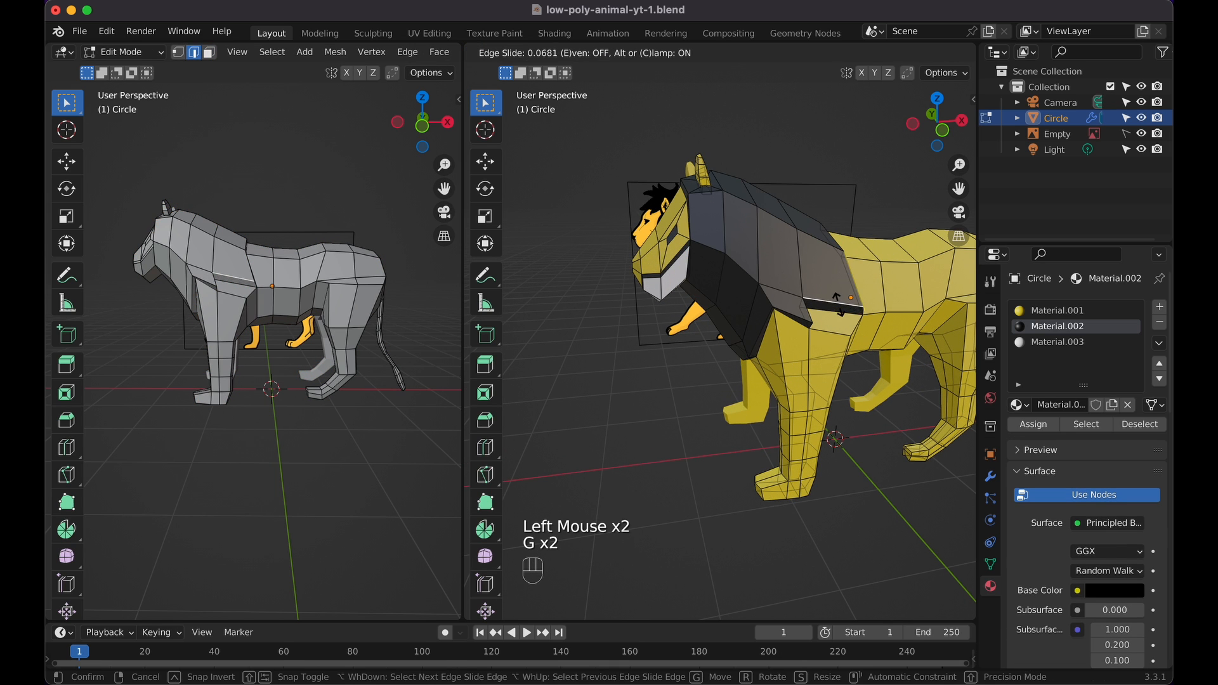
left_click(837, 298)
scroll(839, 307, "right", 3)
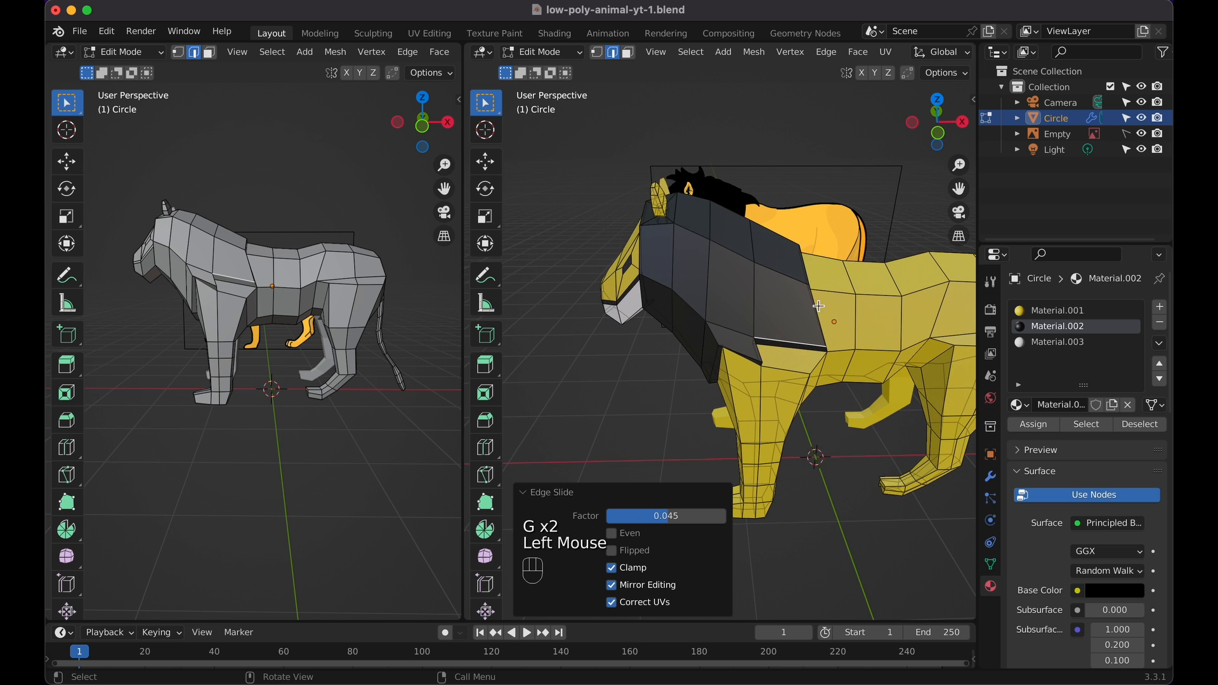
Select the edges along the mane's rear border and slide them by a factor of about 0.115
left_click(819, 307)
scroll(819, 306, "right", 5)
left_click(707, 308, "shift")
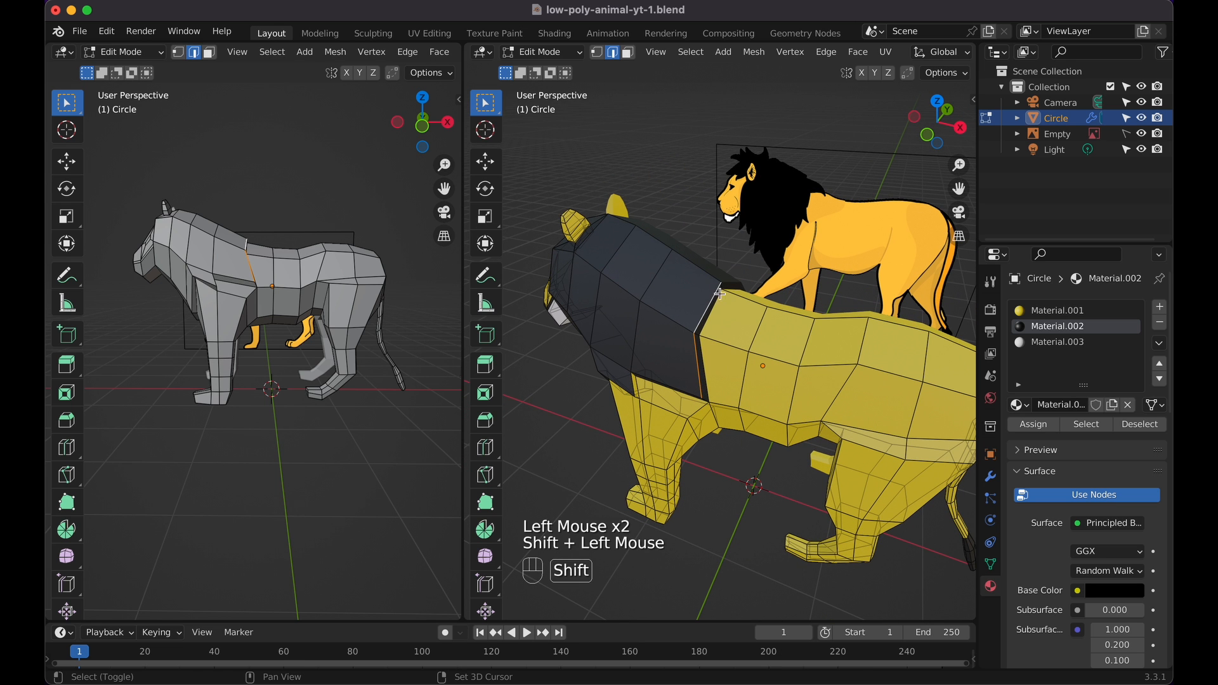
key("g")
key("g")
left_click(774, 309)
scroll(774, 310, "right", 3)
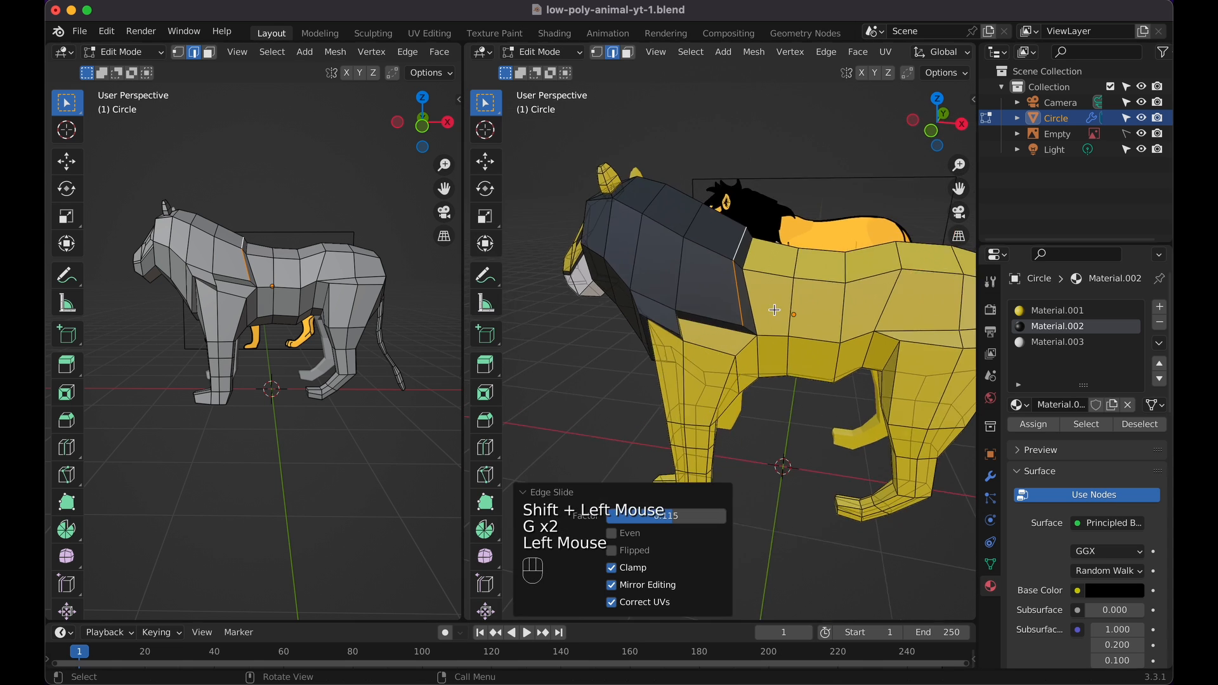
Examine the mane's shape and coloring in Object Mode from several angles, and return to Edit Mode at the head
key("KP_1")
key("Tab")
scroll(774, 309, "right", 5)
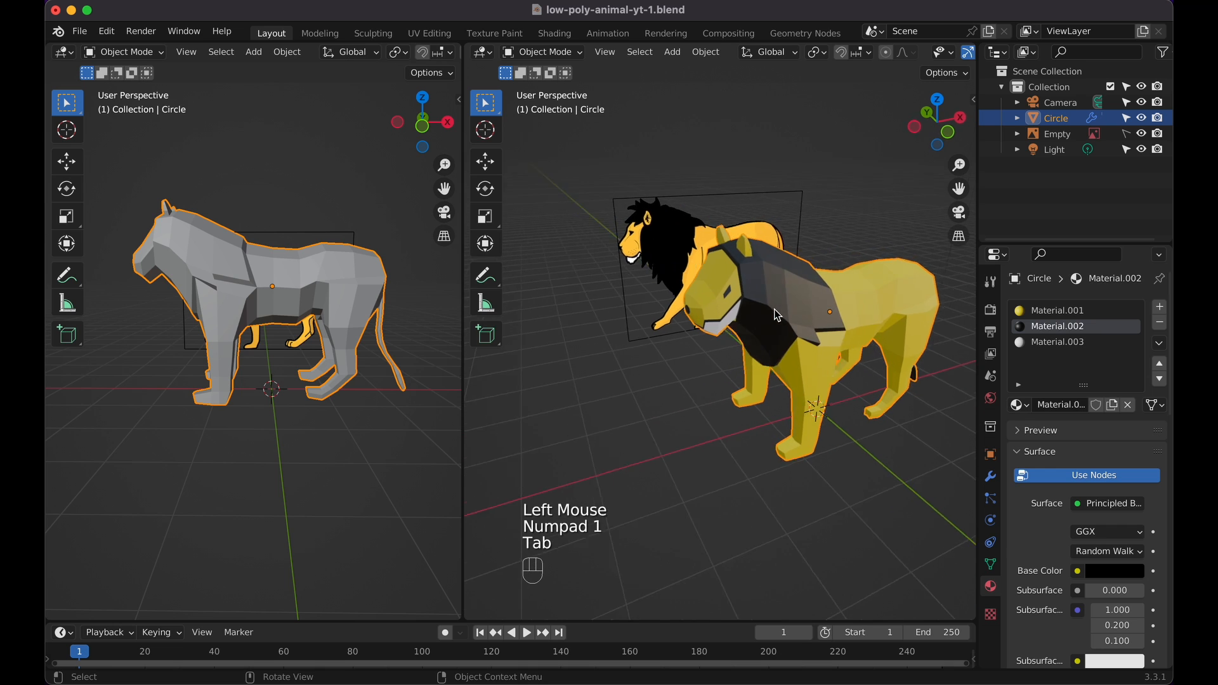
scroll(774, 309, "right", 2)
key("Tab")
scroll(775, 310, "up", 3)
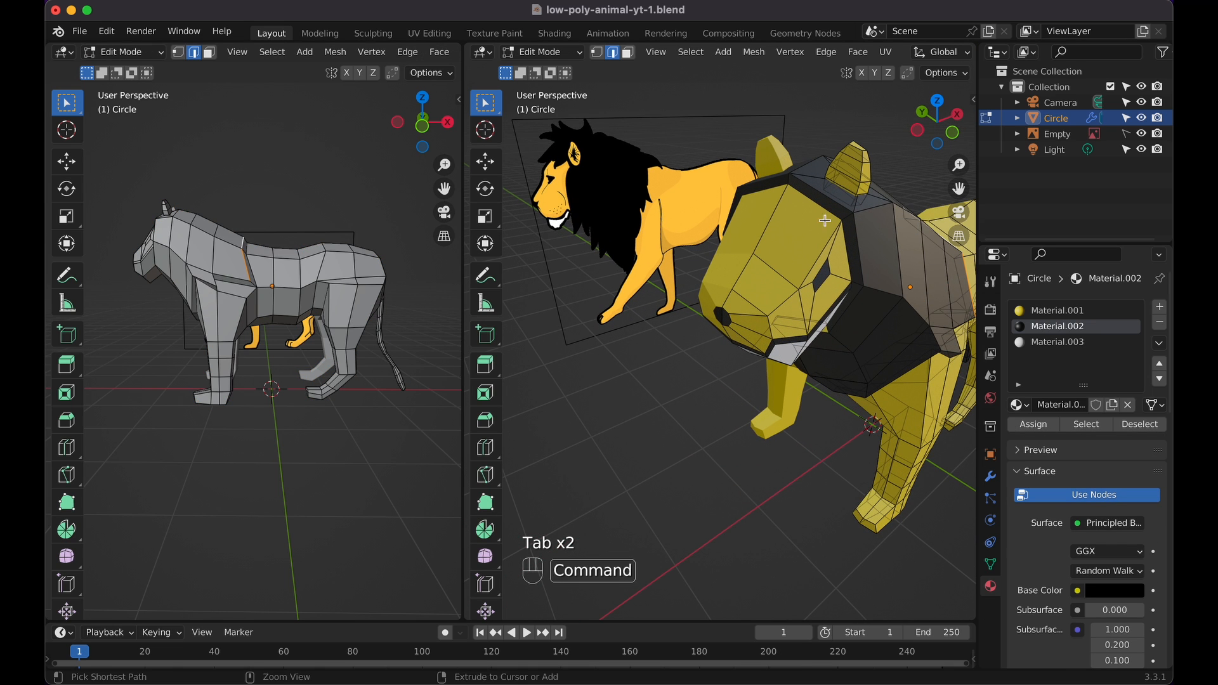
Try a loop cut across the lion's face, slid by a factor of about 0.5, and undo it
key("super+r")
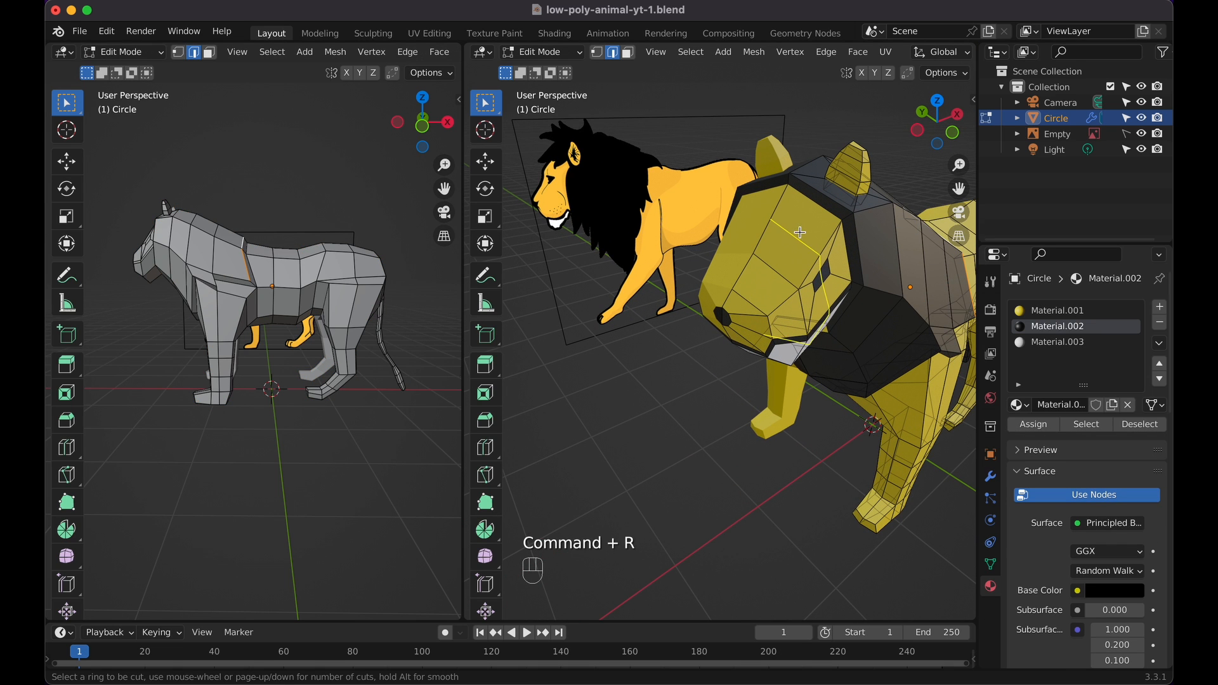
left_click(801, 233)
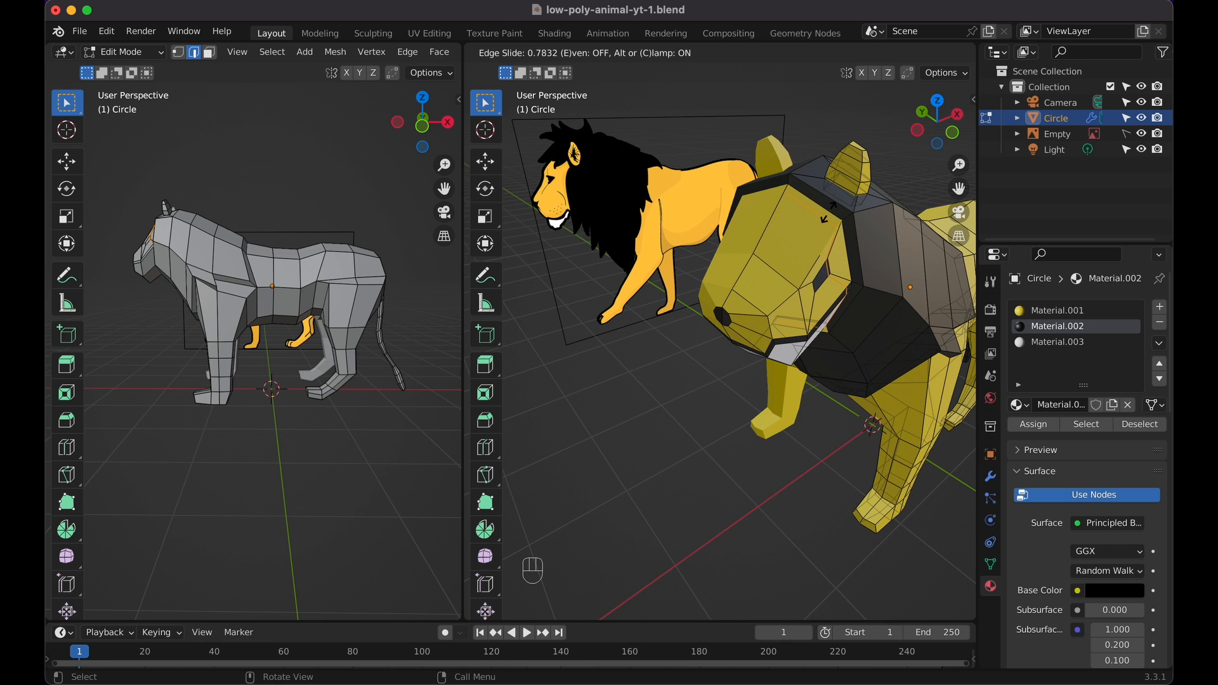
left_click(821, 221)
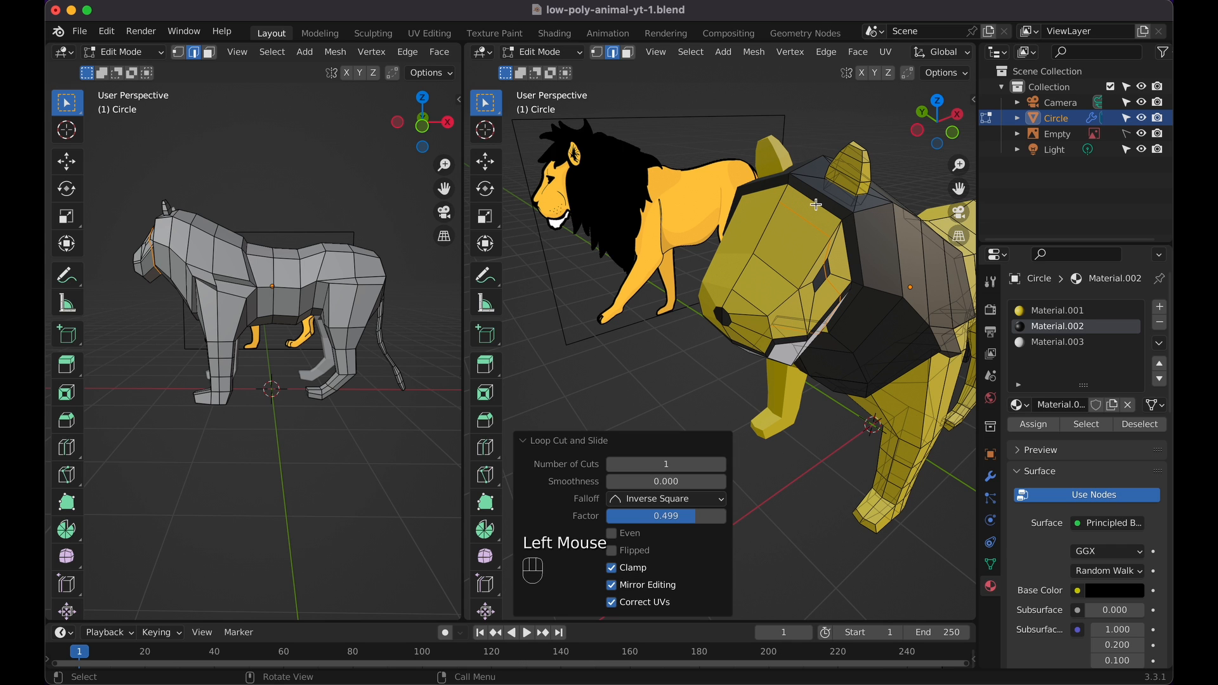
left_click(810, 216)
key("super+z")
key("super+z")
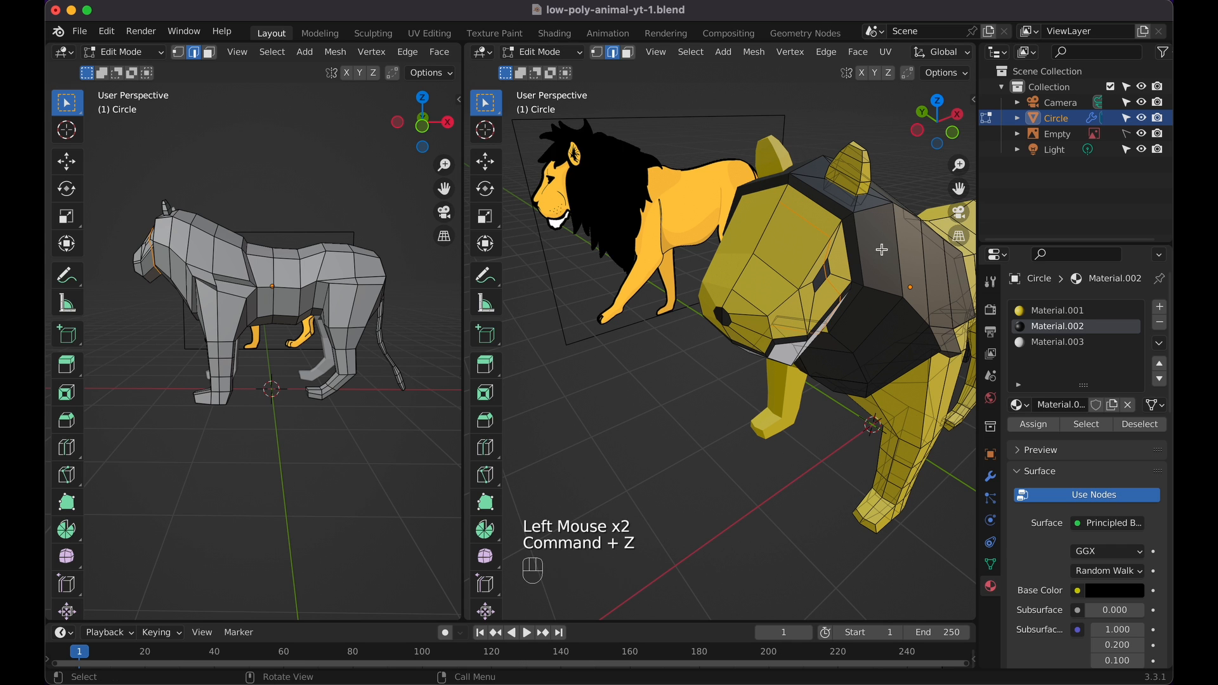
Return to Object Mode and display the lion with rendered viewport shading
scroll(881, 194, "right", 3)
scroll(881, 195, "right", 2)
key("KP_1")
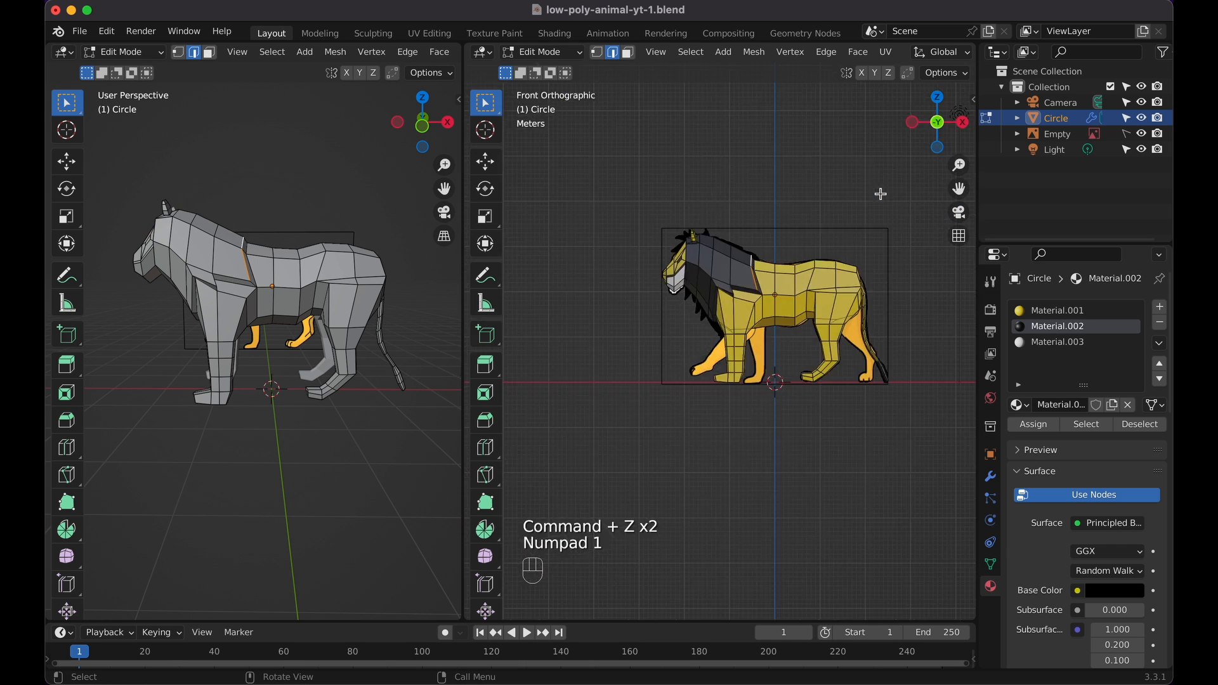
key("Tab")
scroll(882, 200, "right", 4)
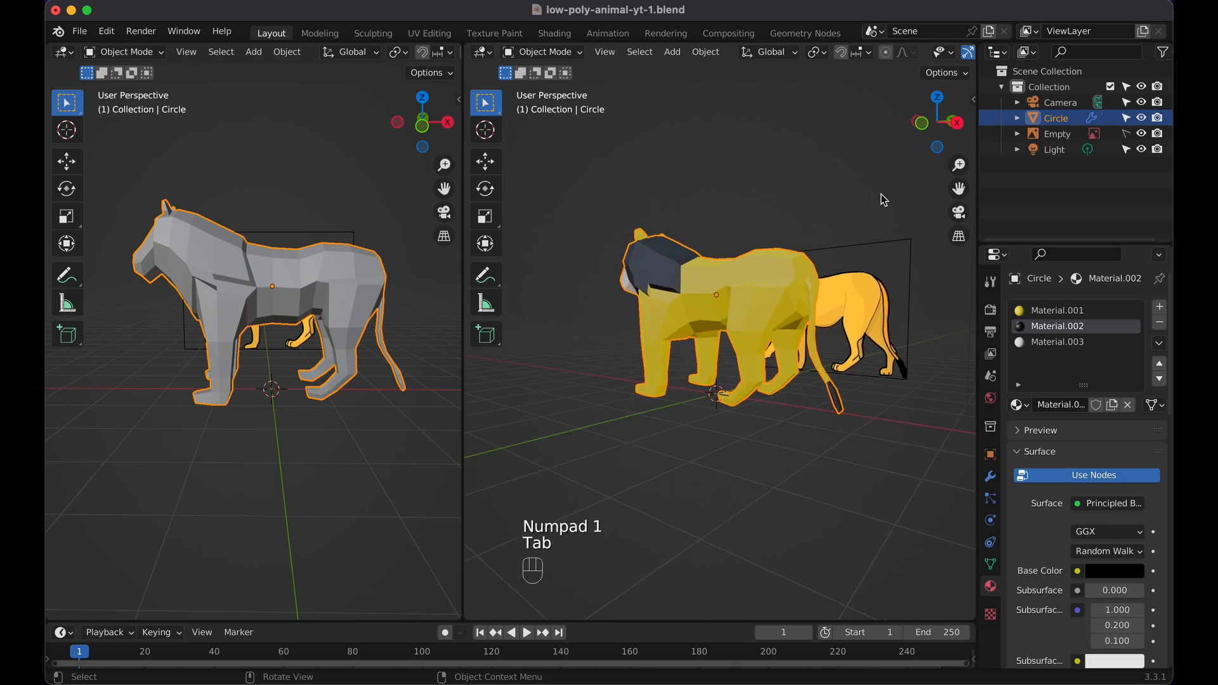
key("KP_1")
scroll(920, 54, "down", 5)
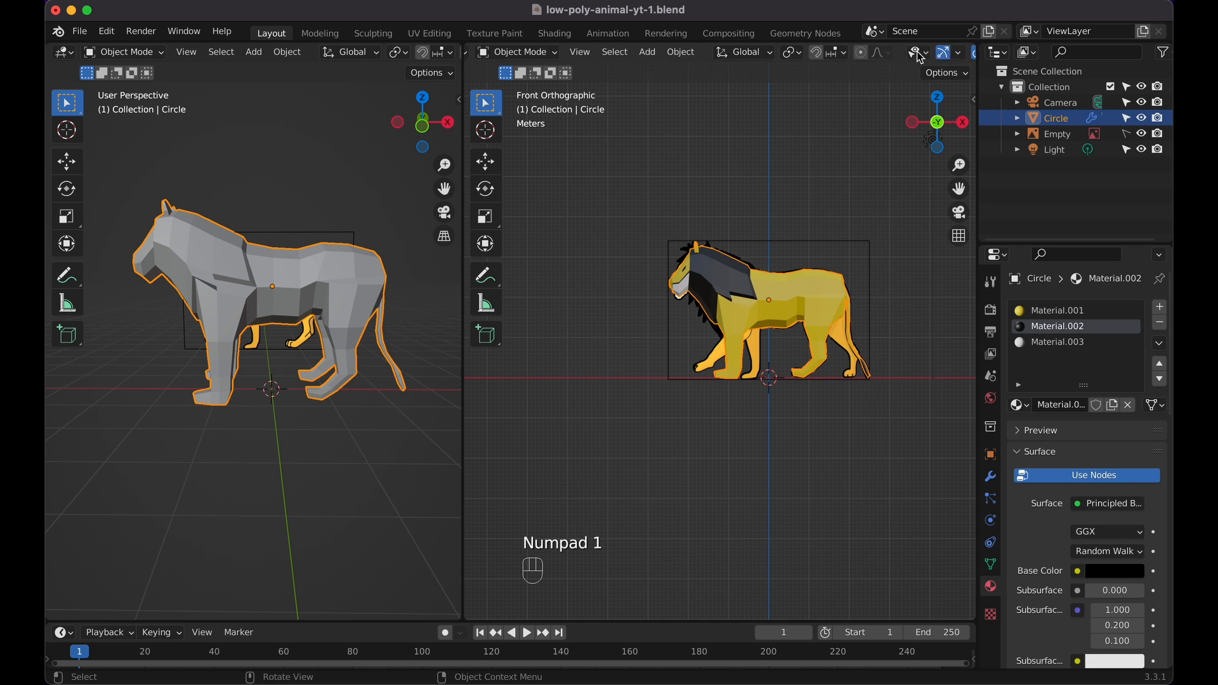
left_click(948, 52)
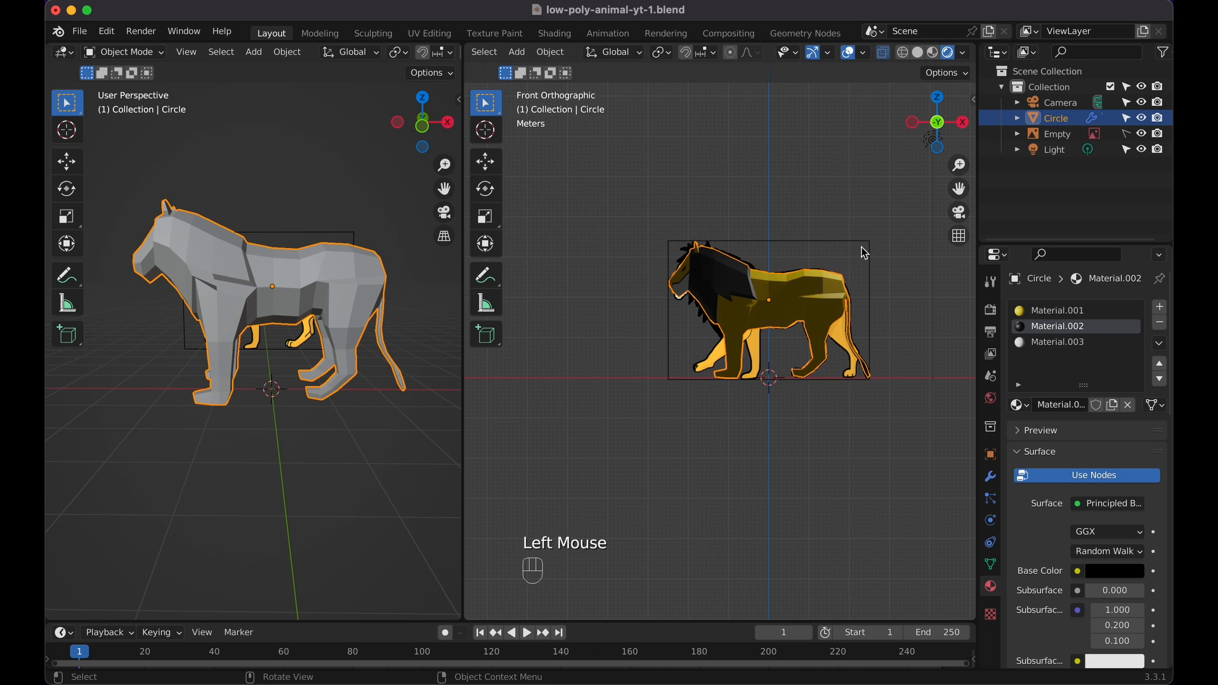
scroll(870, 254, "down", 5)
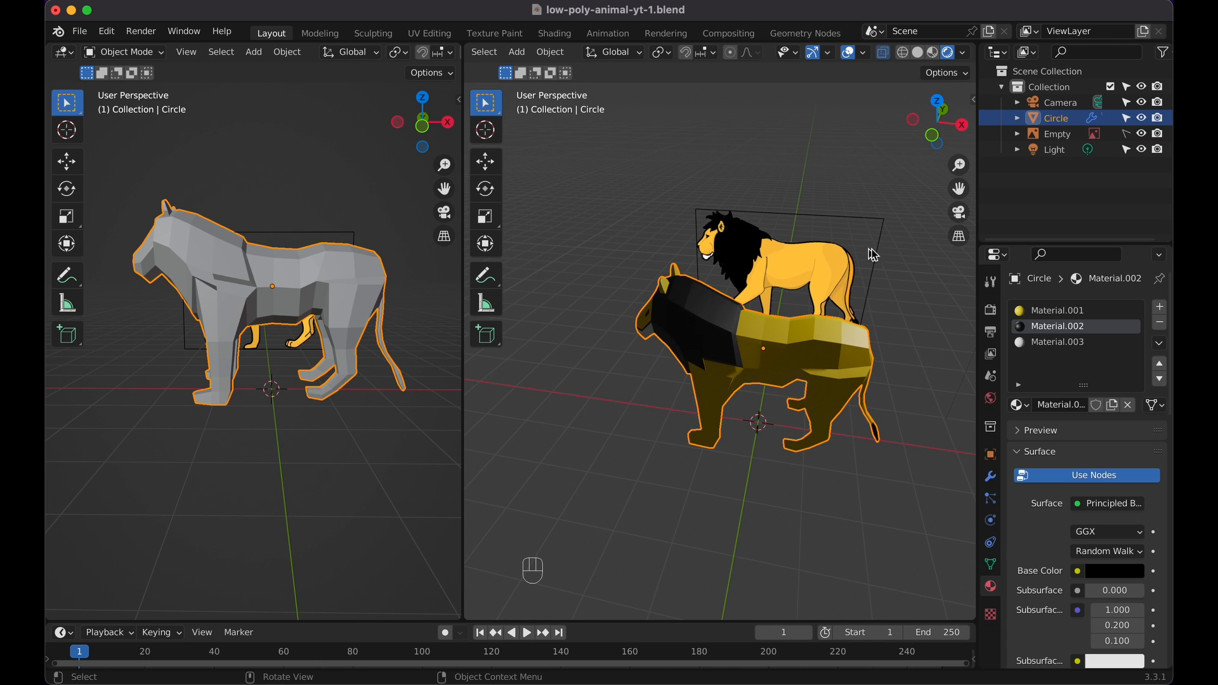
Add a mesh plane at the origin under the lion and scale it up by about 8.5 as a ground surface
left_click(991, 310)
key("shift+a")
mouse_move(825, 373)
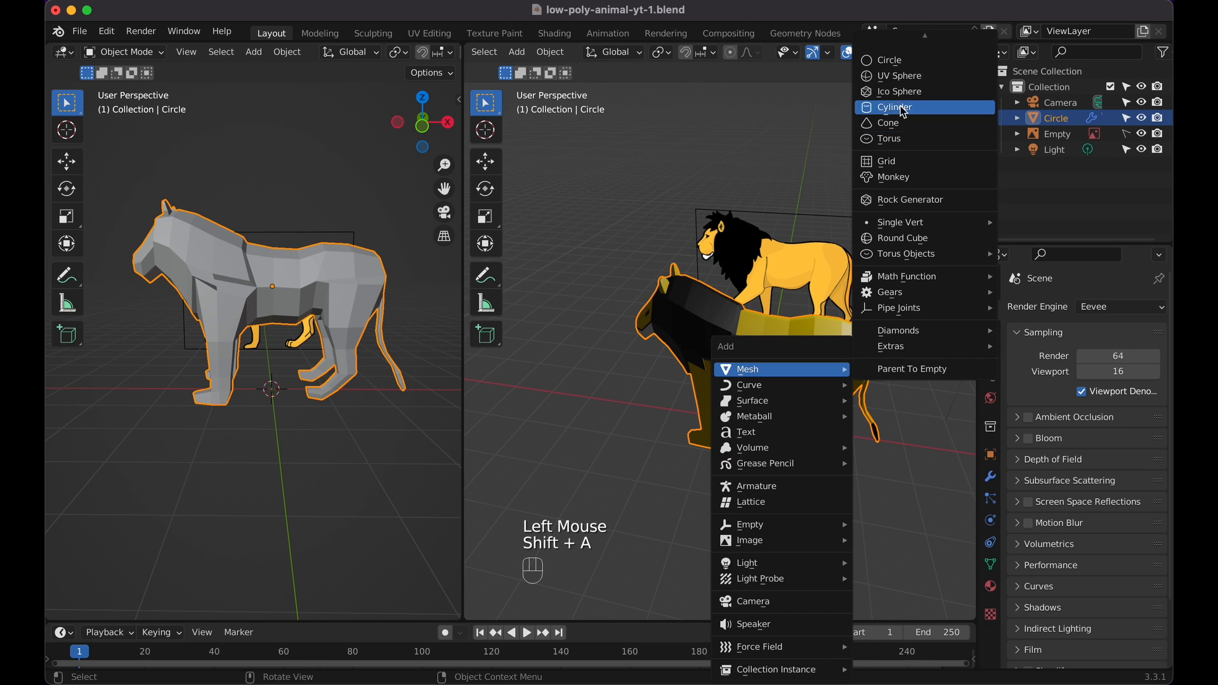
left_click(914, 43)
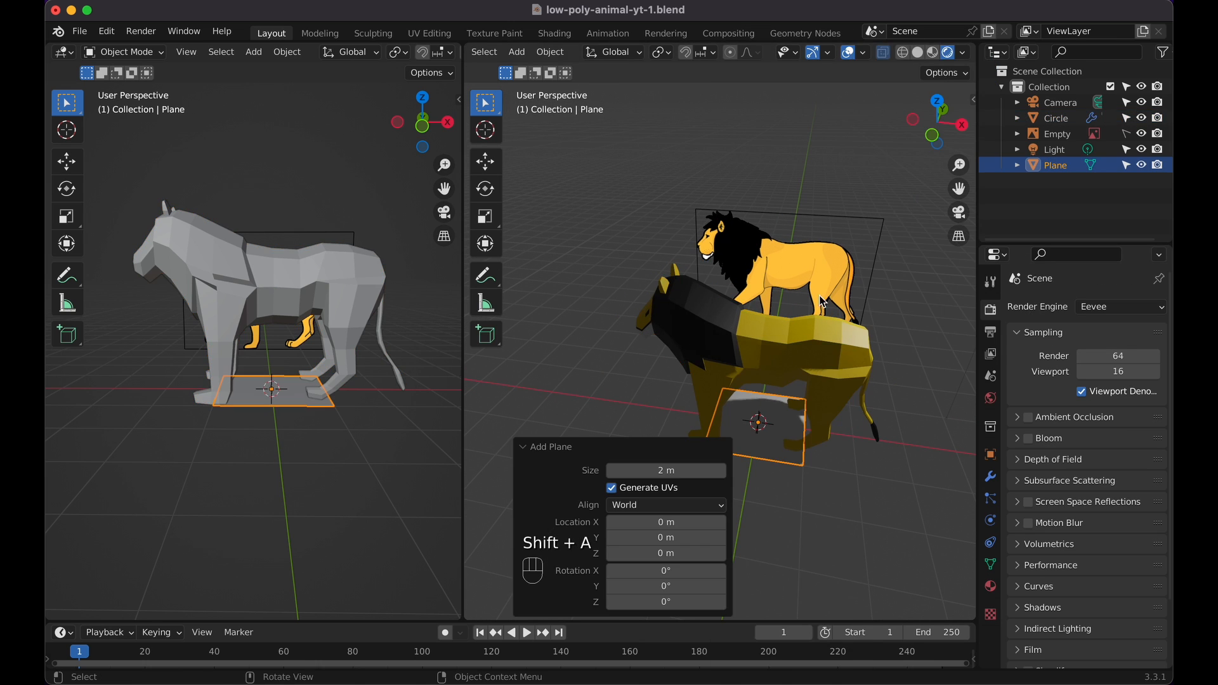
key("s")
left_click(801, 168)
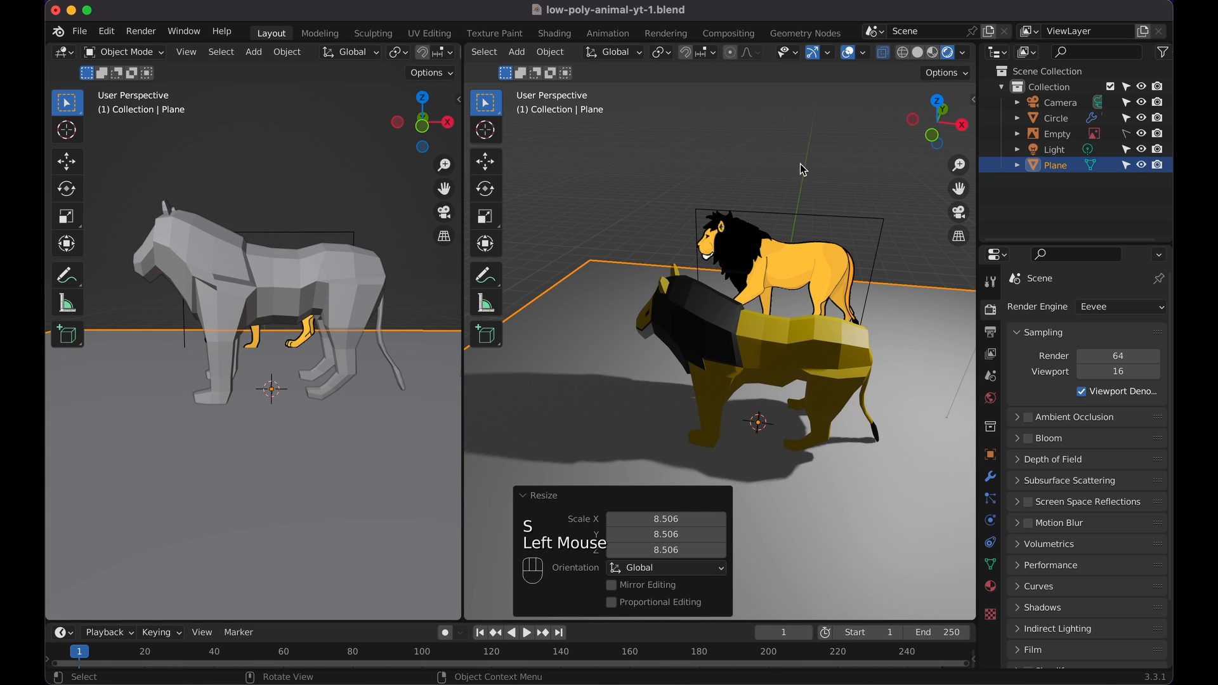
Hide the Empty reference image and merge the two viewports into one large rendered 3D view
left_click(1141, 134)
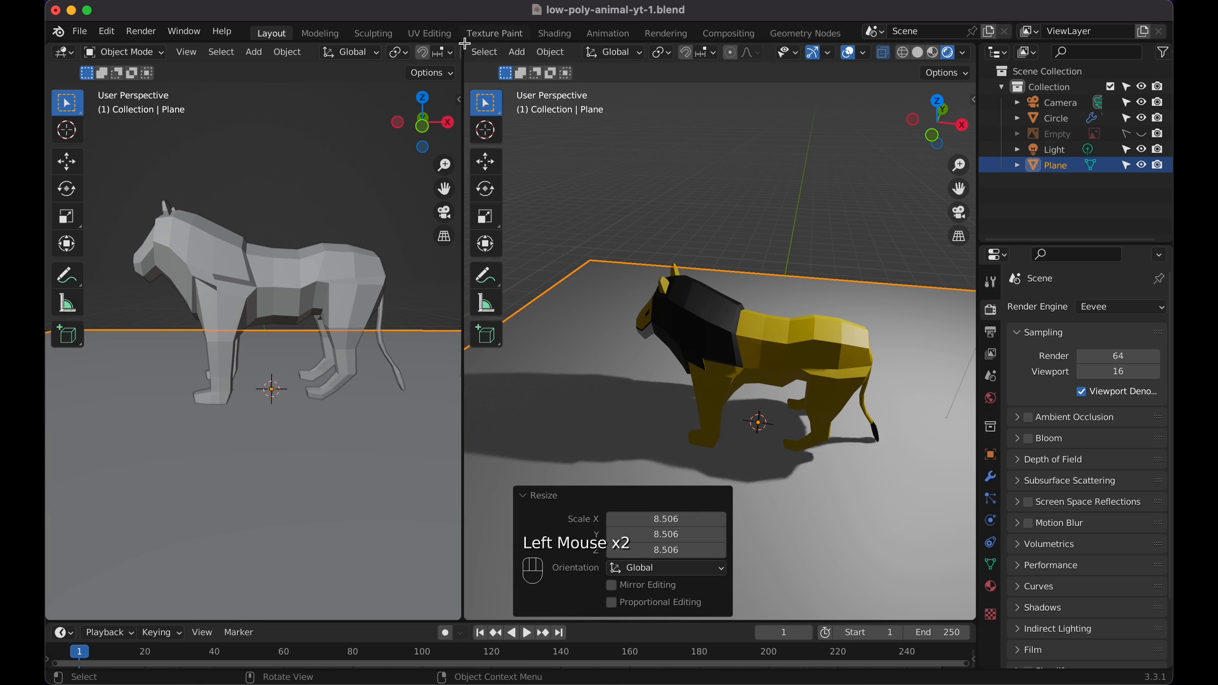
left_click_drag(463, 45, 445, 46)
scroll(677, 239, "left", 3)
scroll(677, 239, "down", 4)
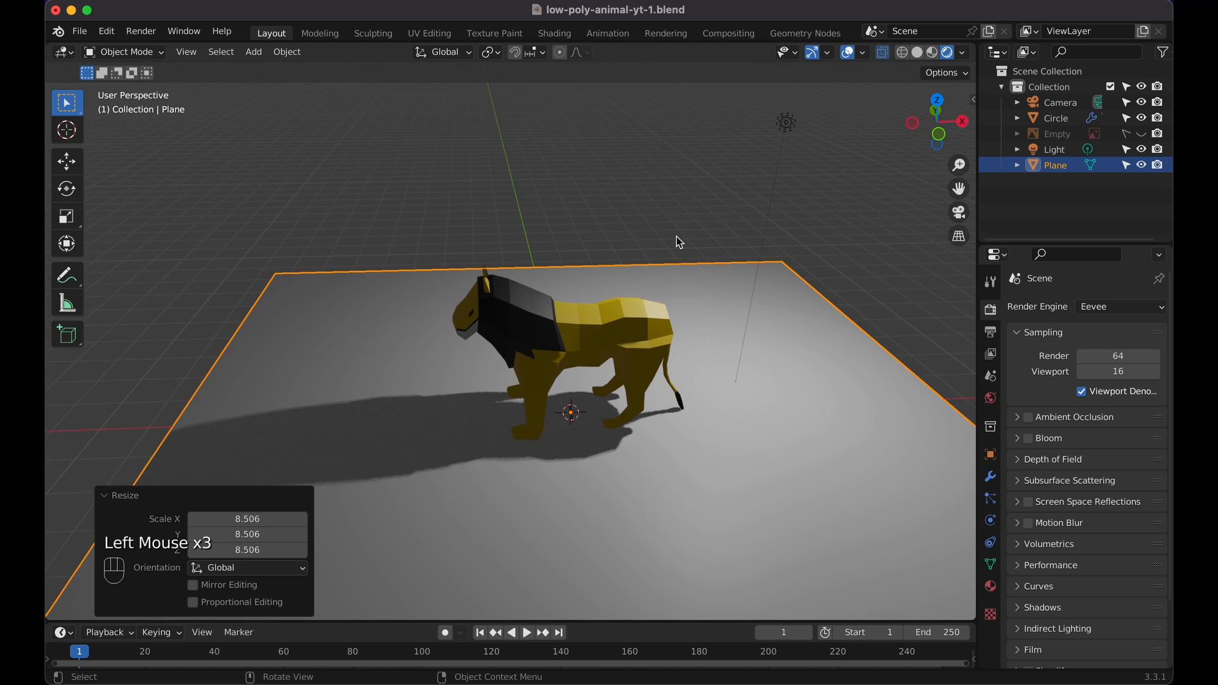
scroll(677, 239, "left", 4)
scroll(677, 239, "left", 2)
Set the world background color to an environment texture using the dreifaltigkeit meadow image
left_click(736, 108)
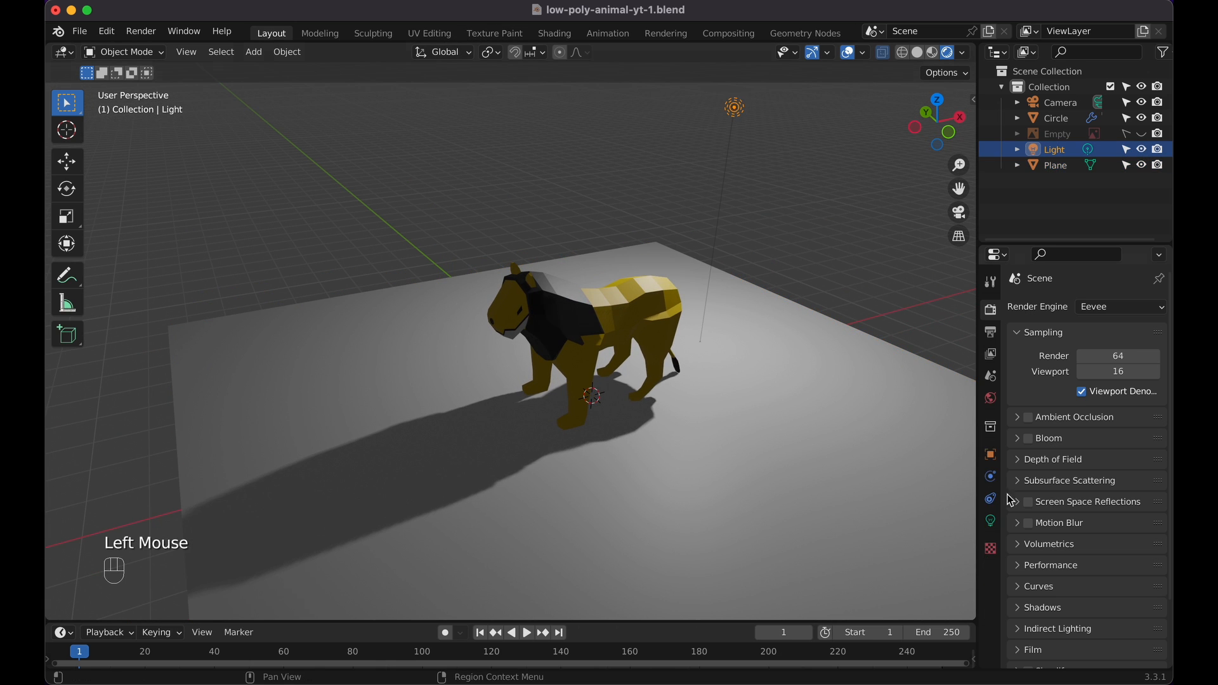
left_click(991, 400)
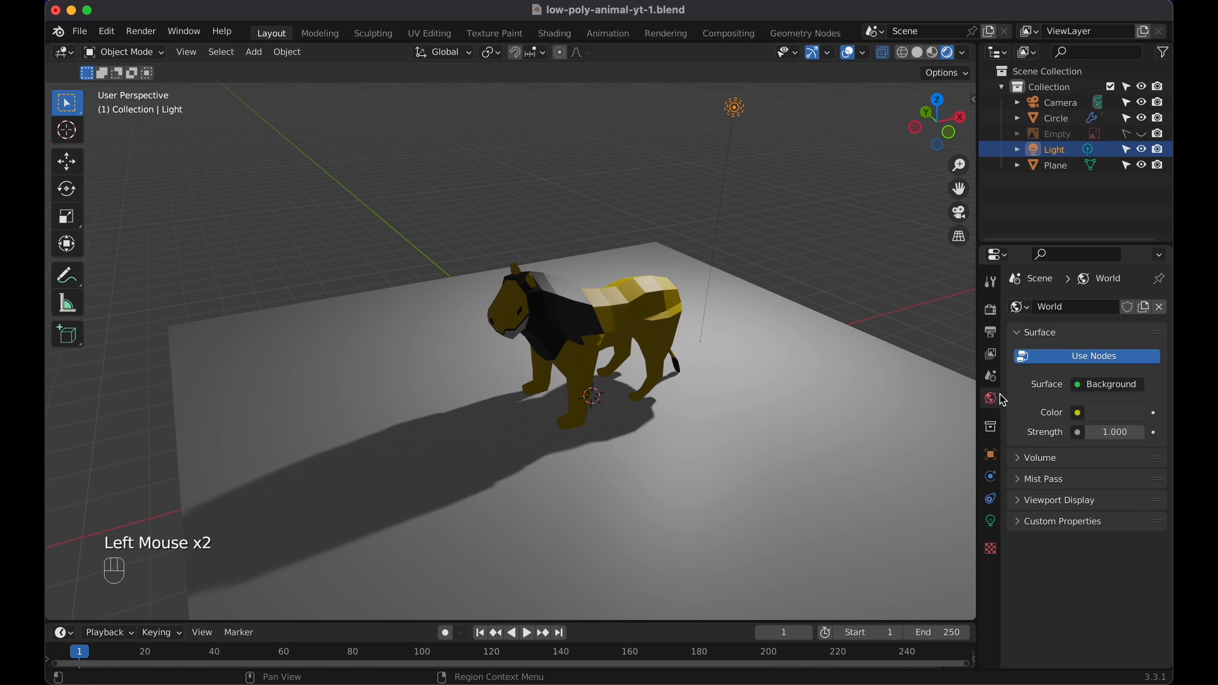
left_click(1079, 413)
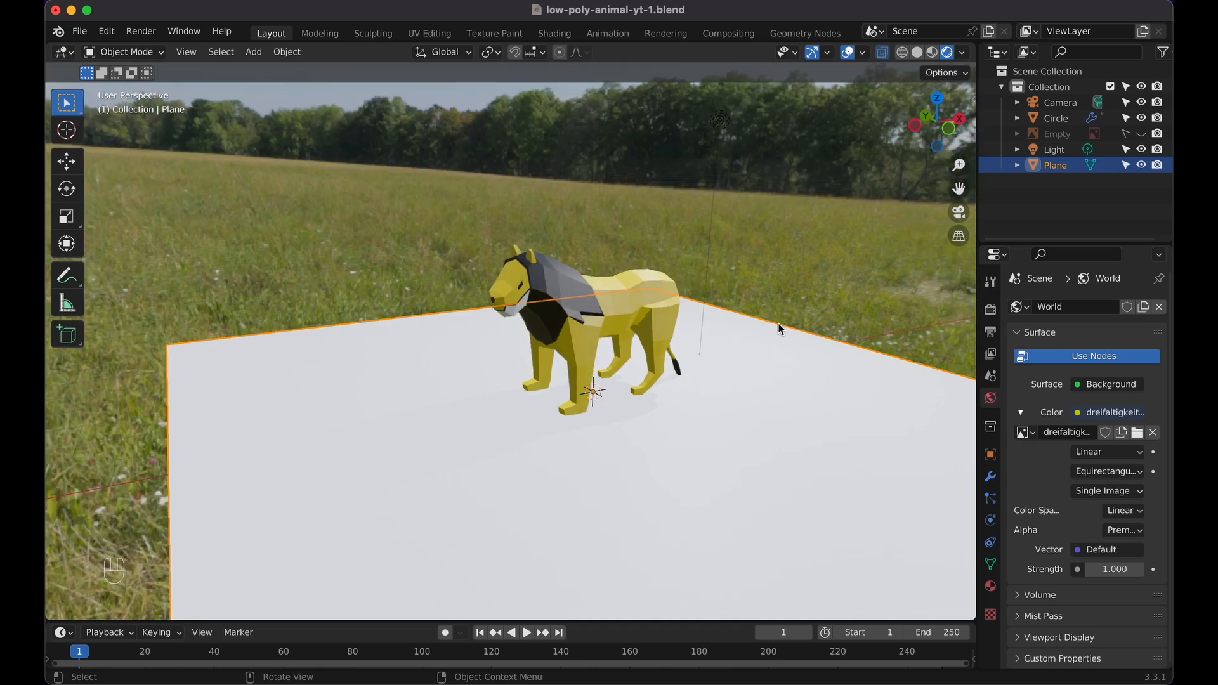
Enlarge the ground plane around the lion by a further factor of about 3.4
scroll(781, 327, "up", 3)
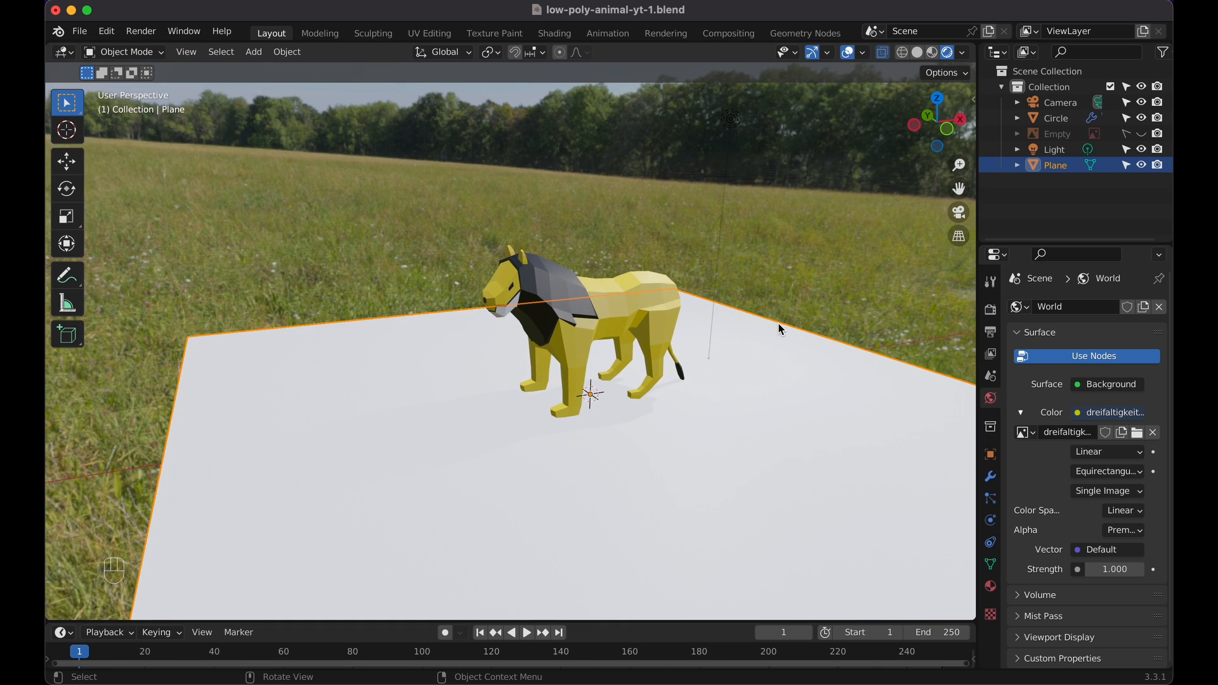
scroll(778, 322, "left", 5)
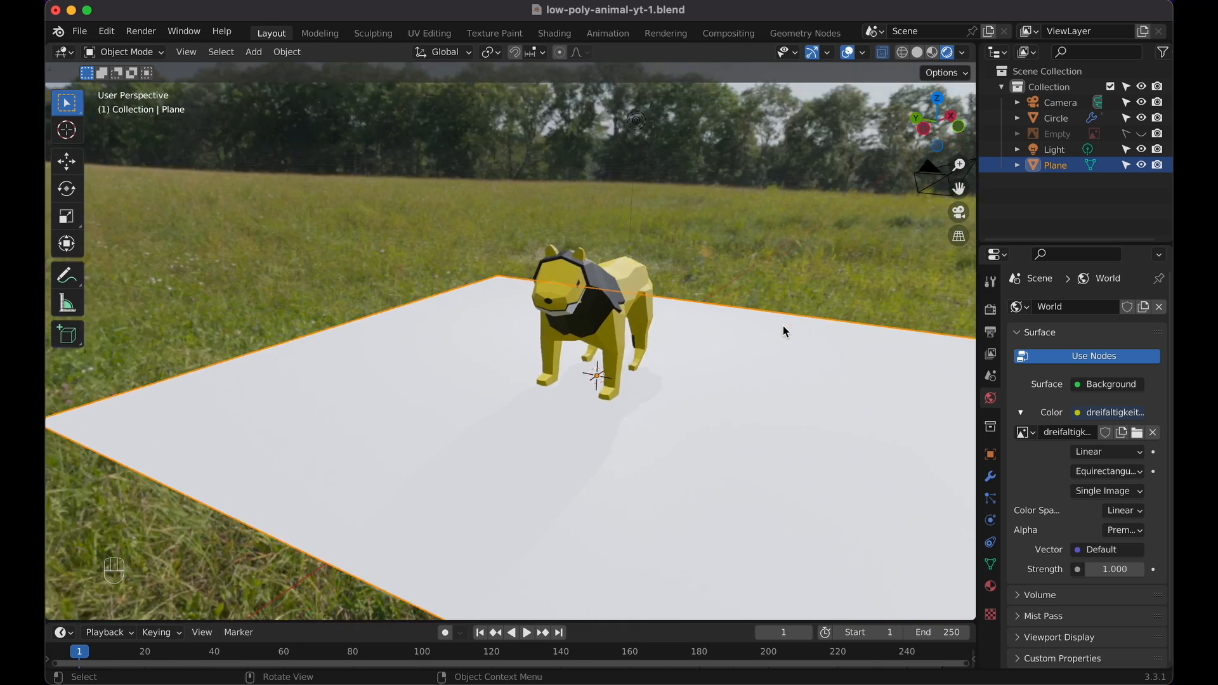
key("s")
left_click(630, 309)
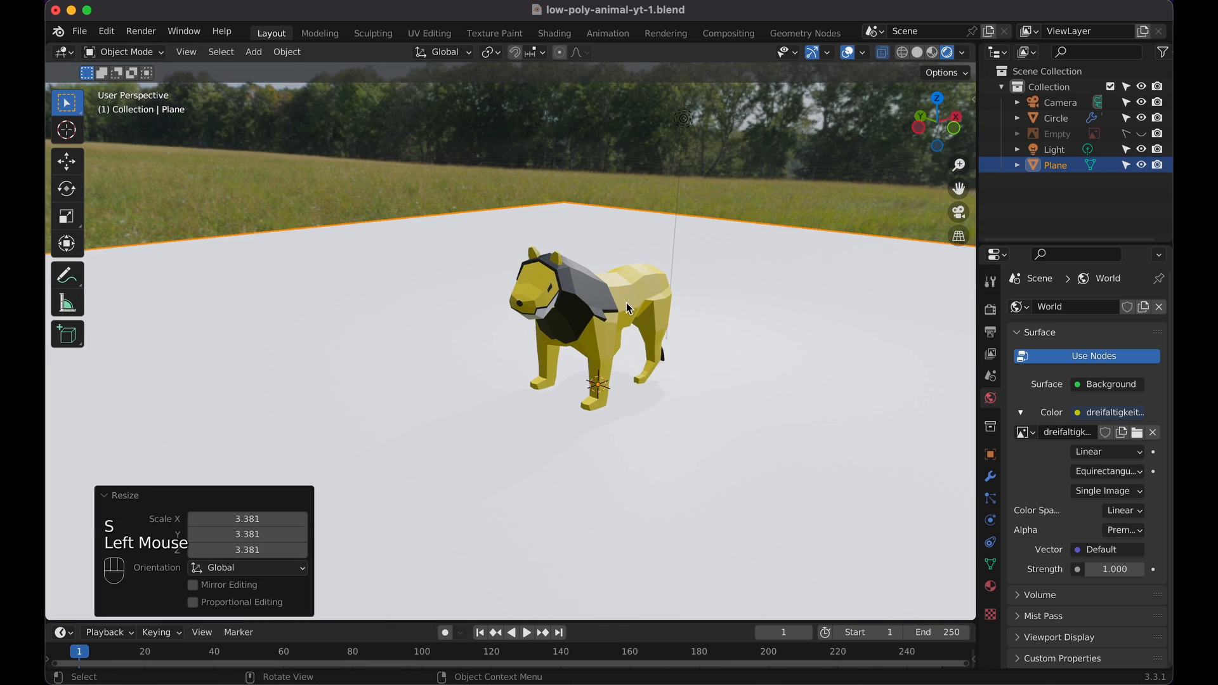
Select the camera in camera view and reposition it with walk navigation to frame the whole lion from its front three-quarter side
key("KP_0")
left_click(659, 207)
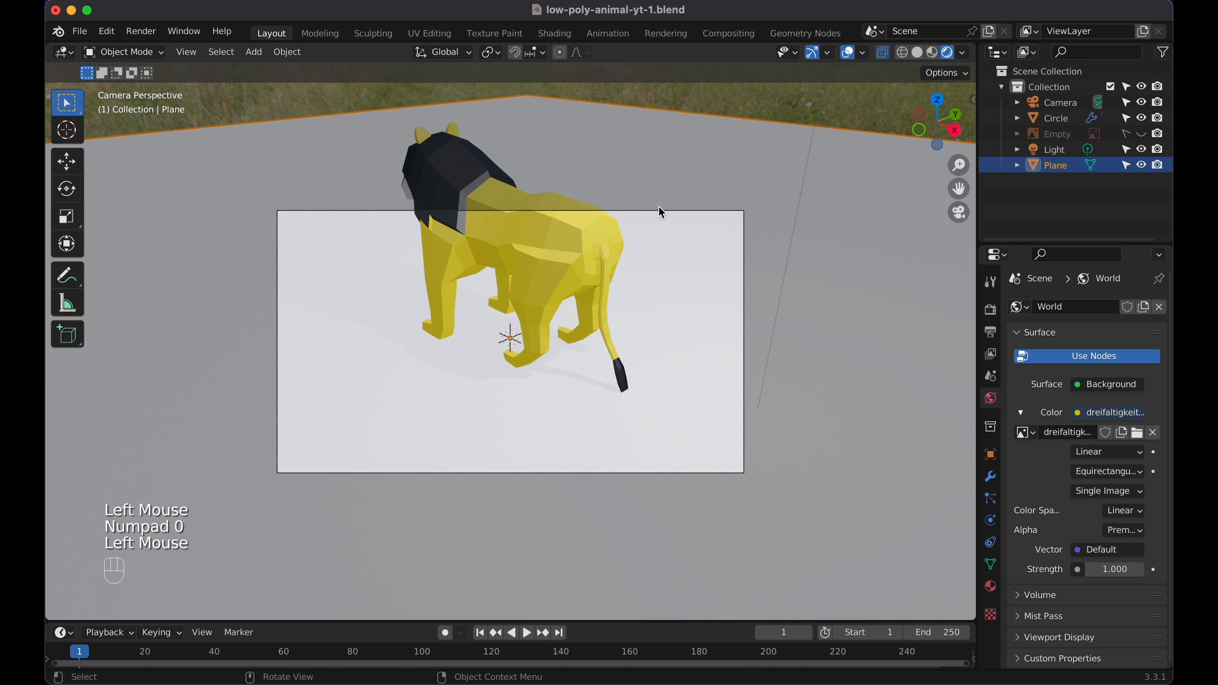
left_click(659, 210)
left_click(661, 211)
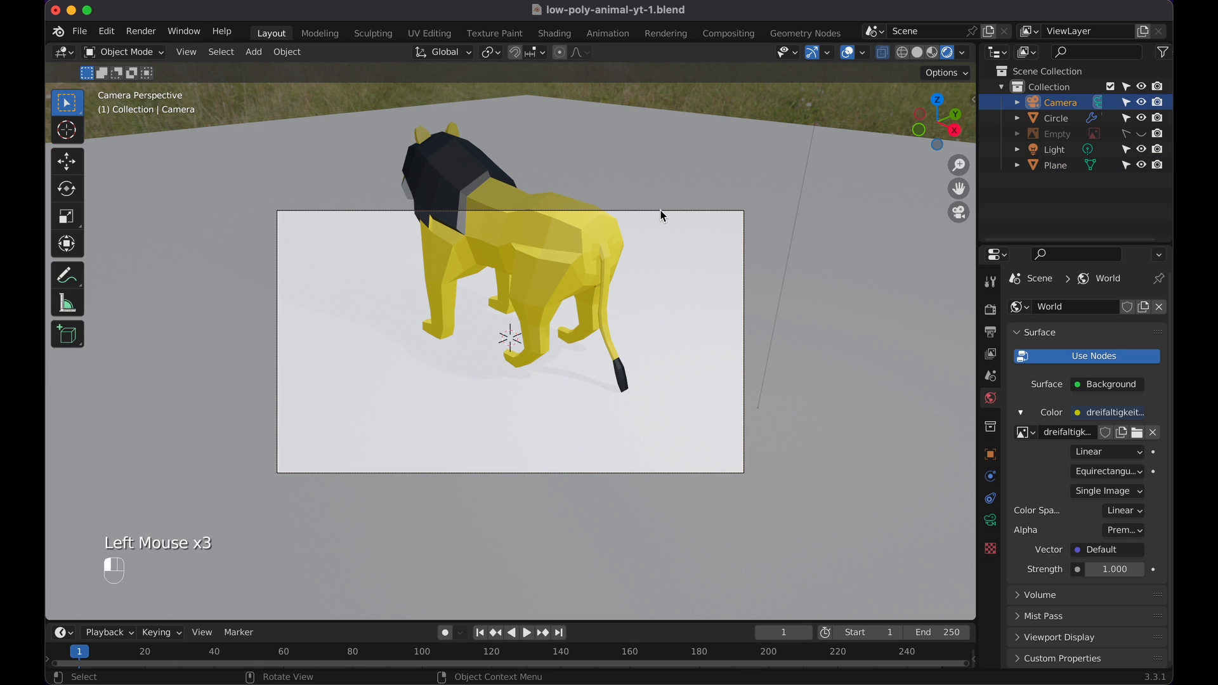
left_click(744, 271)
key("shift+grave")
key("shift+s")
key("shift+a")
key("shift+a")
key("shift+a")
key("shift+a")
key("shift+a")
key("shift+a")
key("shift+a")
key("shift+a")
key("shift+a")
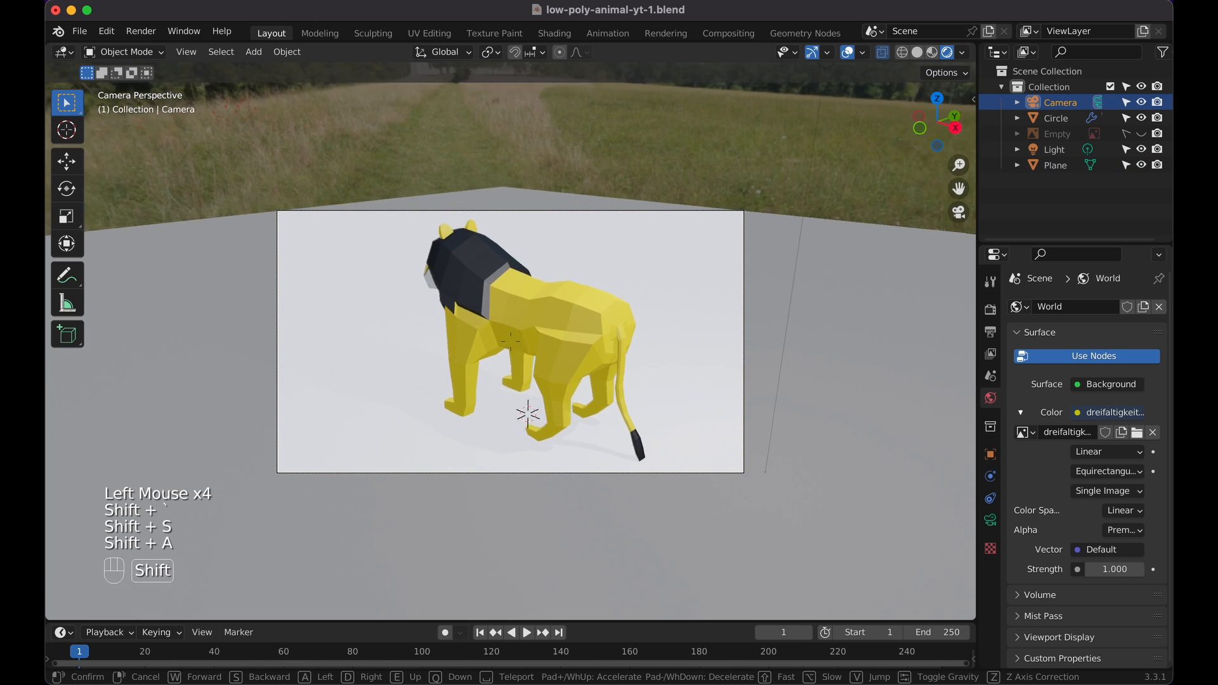
key("shift+a")
key("shift+a")
key("shift+a")
key("shift+a")
key("shift+a")
key("shift+a")
key("shift+a")
key("shift+a")
key("shift+a")
key("shift+a")
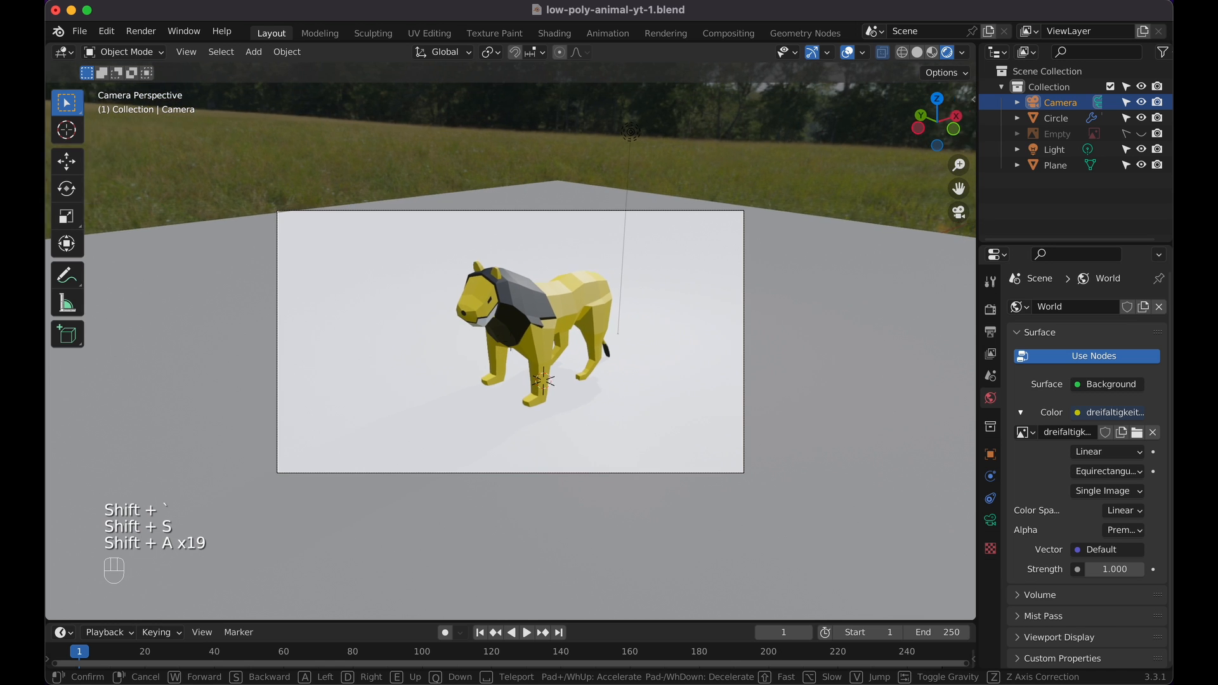
key("d")
left_click(747, 281)
Set the world background strength to 0.5 and select the ground plane
double_click(1115, 569)
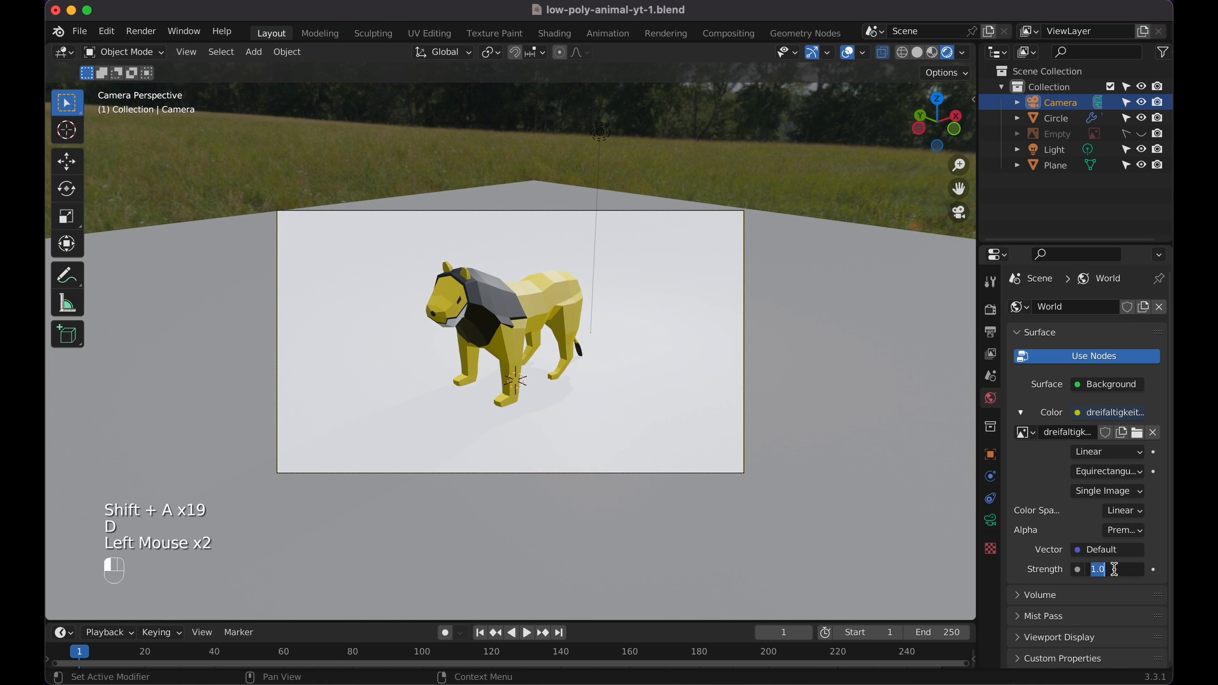
key("Return")
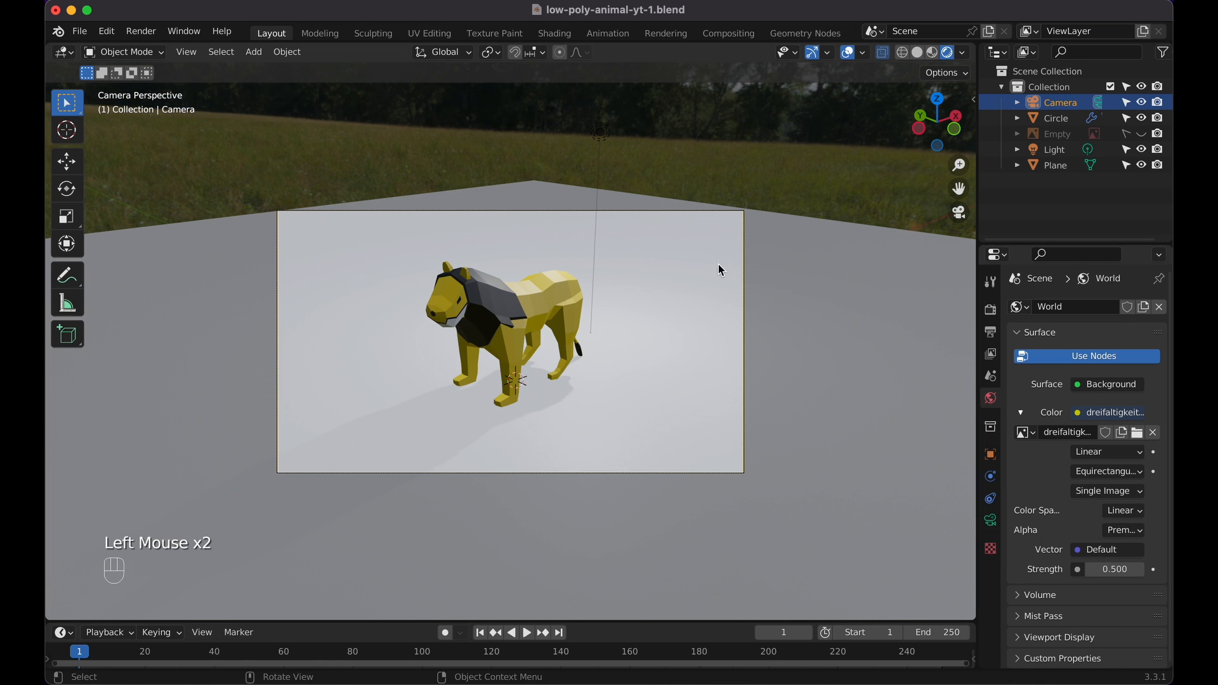
left_click(569, 306)
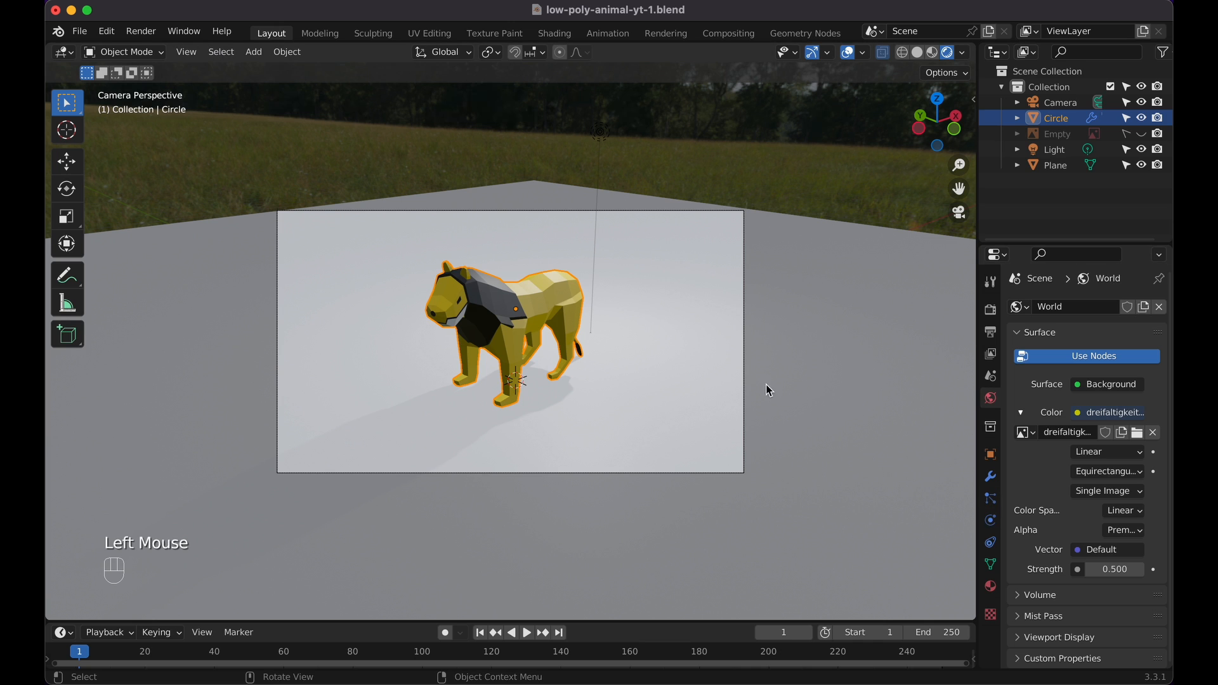
left_click(819, 340)
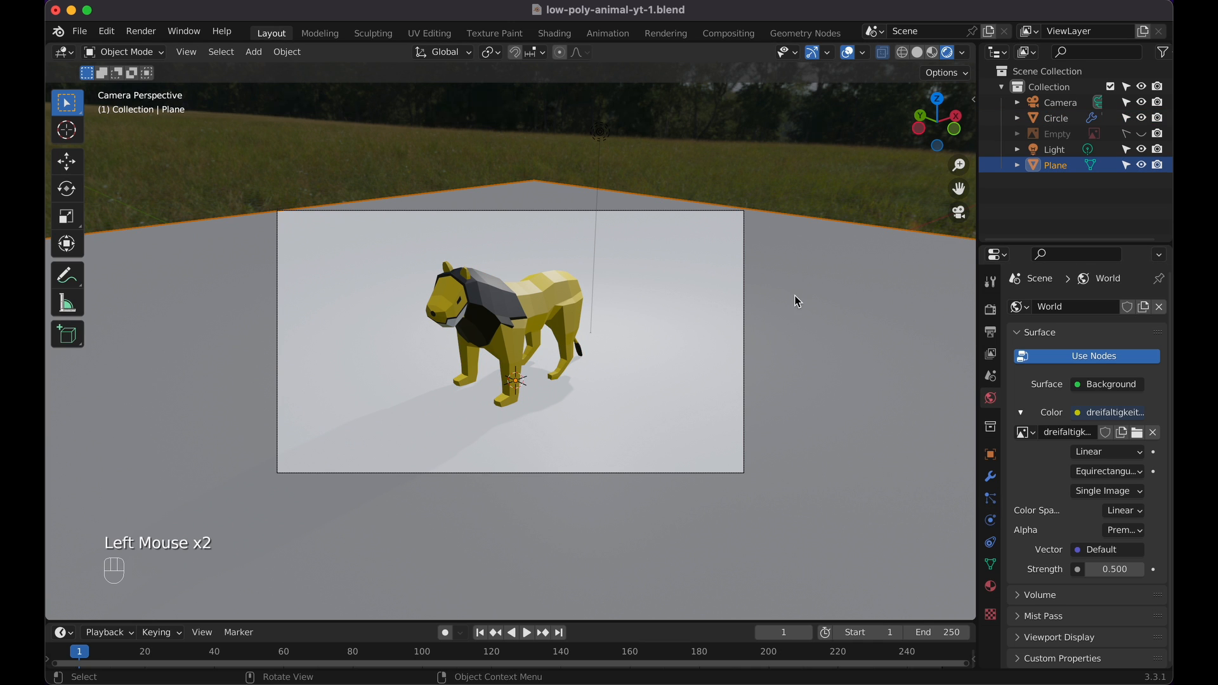